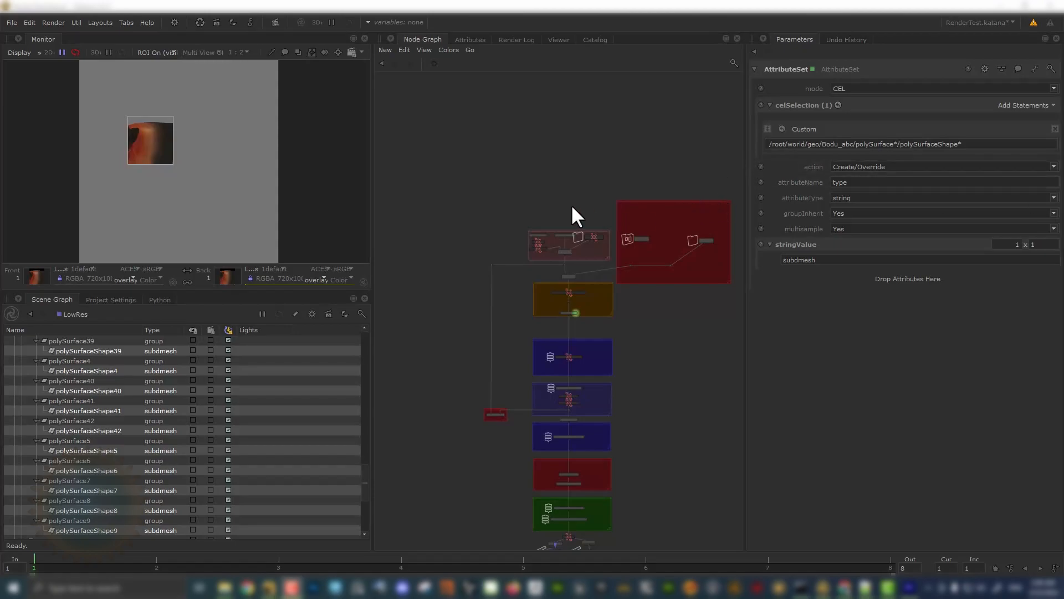
- Examine the Basic Scene Setting group in the node graph and the nodes it contains
scroll(576, 189, "up", 3)
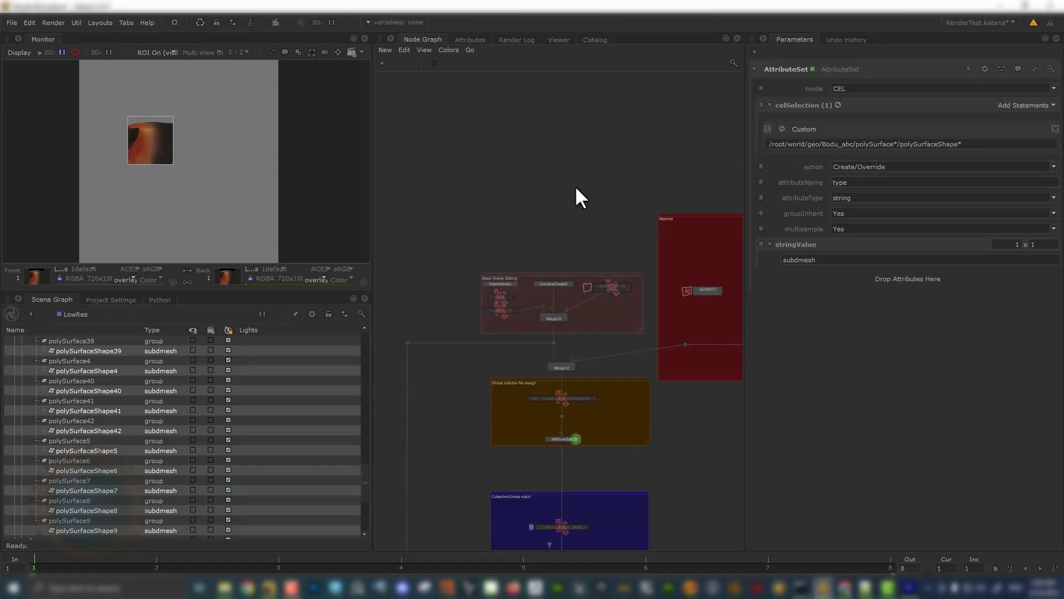
middle_click_drag(554, 218, 549, 170)
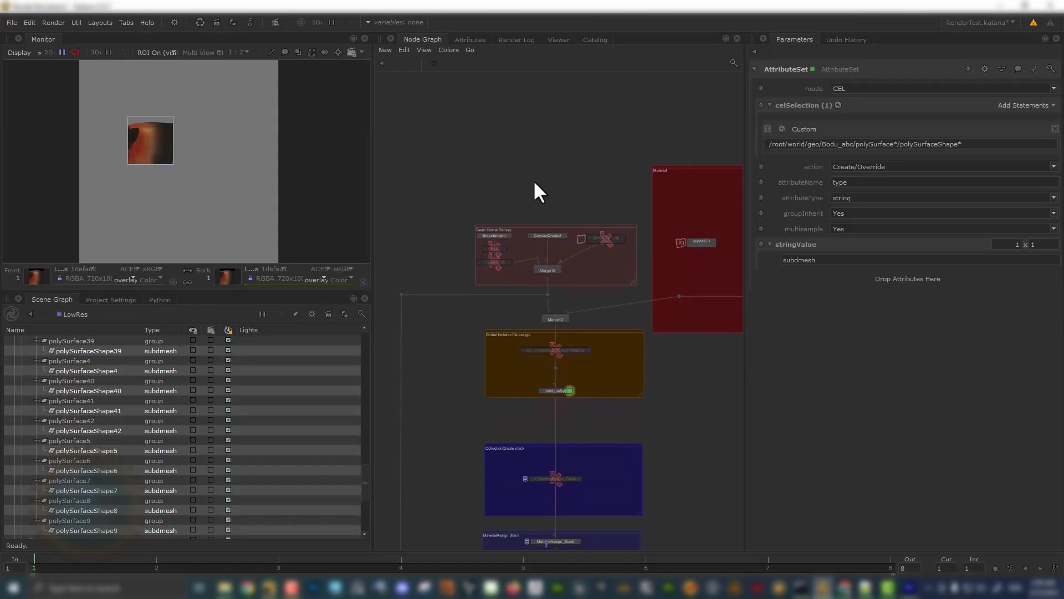
left_click_drag(474, 146, 638, 297)
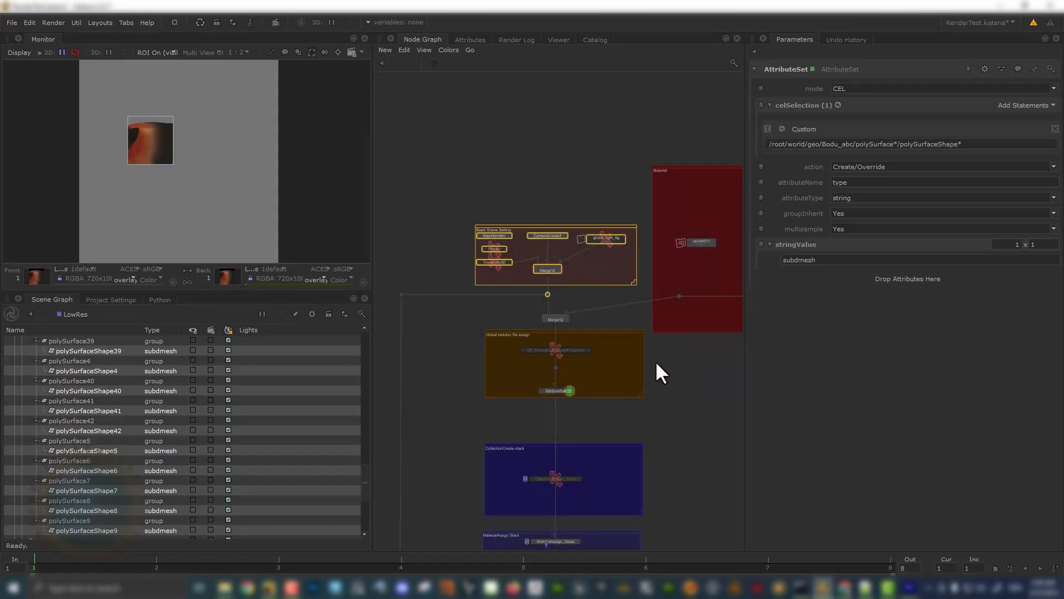
left_click(674, 380)
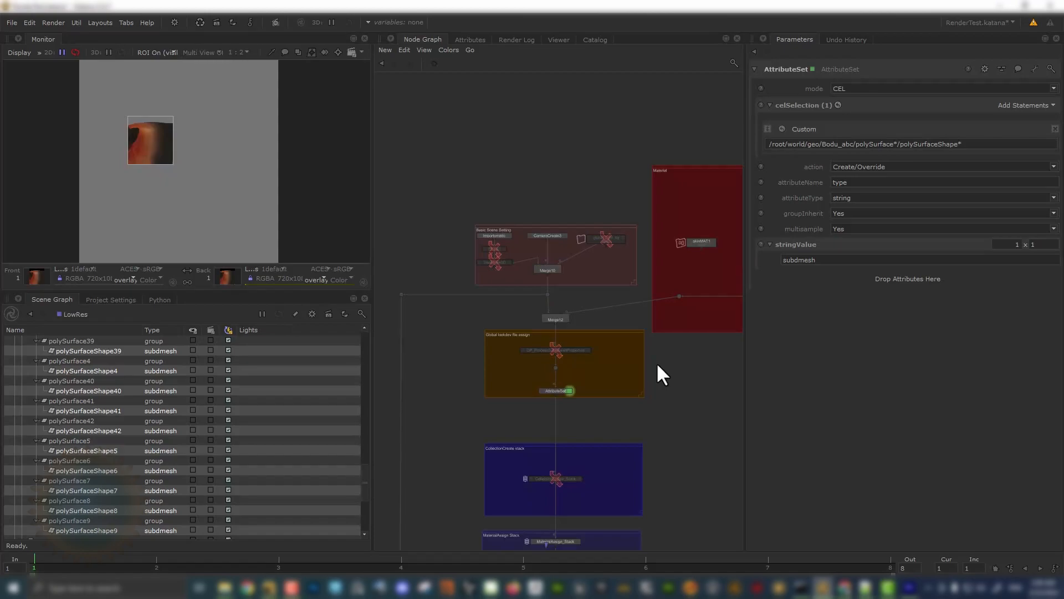
key("space")
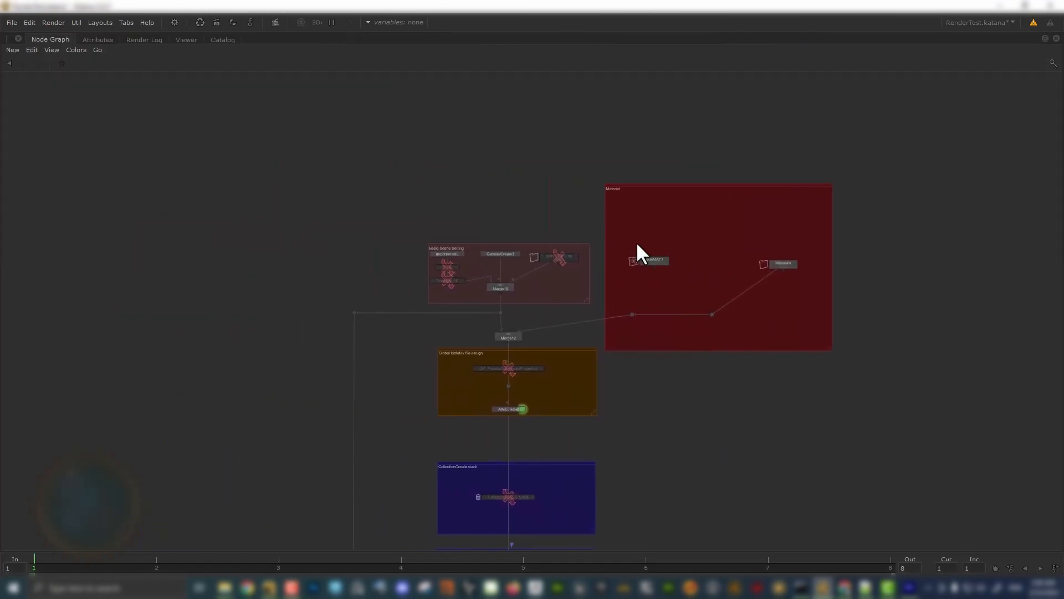
scroll(627, 238, "up", 5)
middle_click_drag(540, 228, 922, 180)
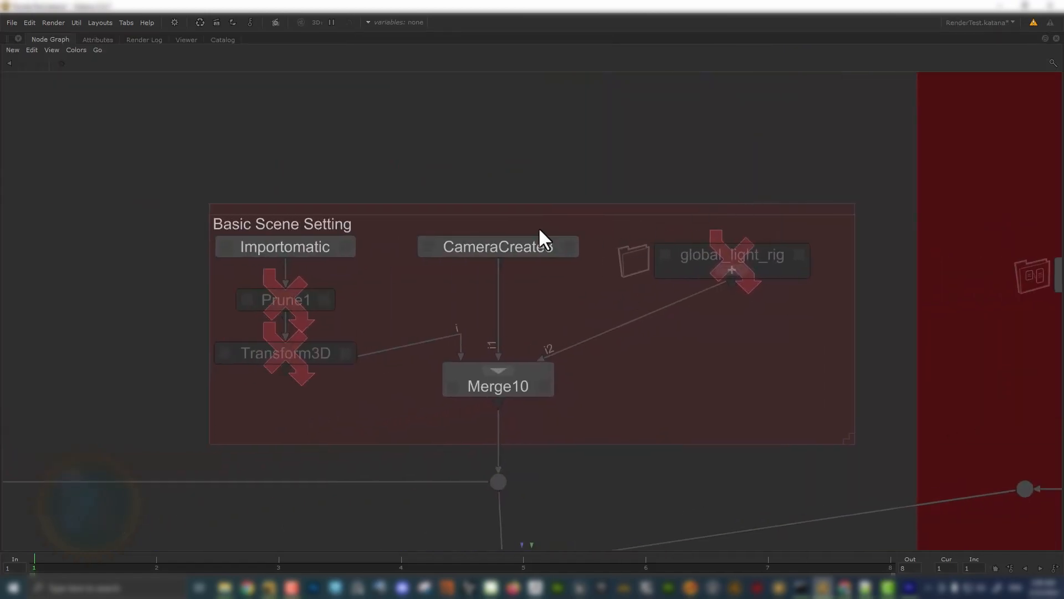
scroll(400, 197, "up", 3)
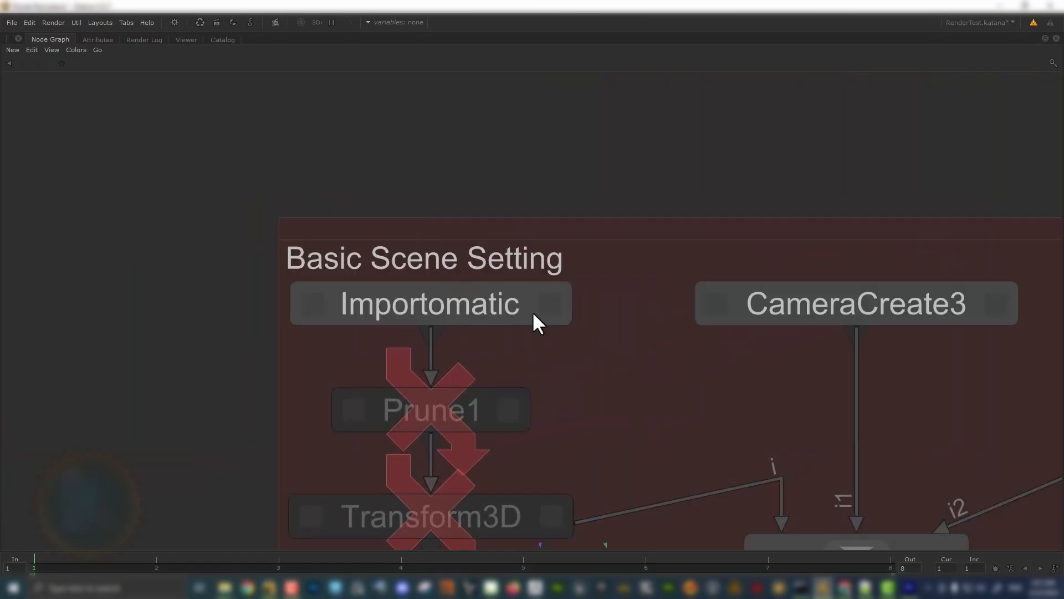
- Open the parameters of the Importomatic node in the Basic Scene Setting group
left_click(548, 305)
middle_click_drag(655, 207, 423, 217)
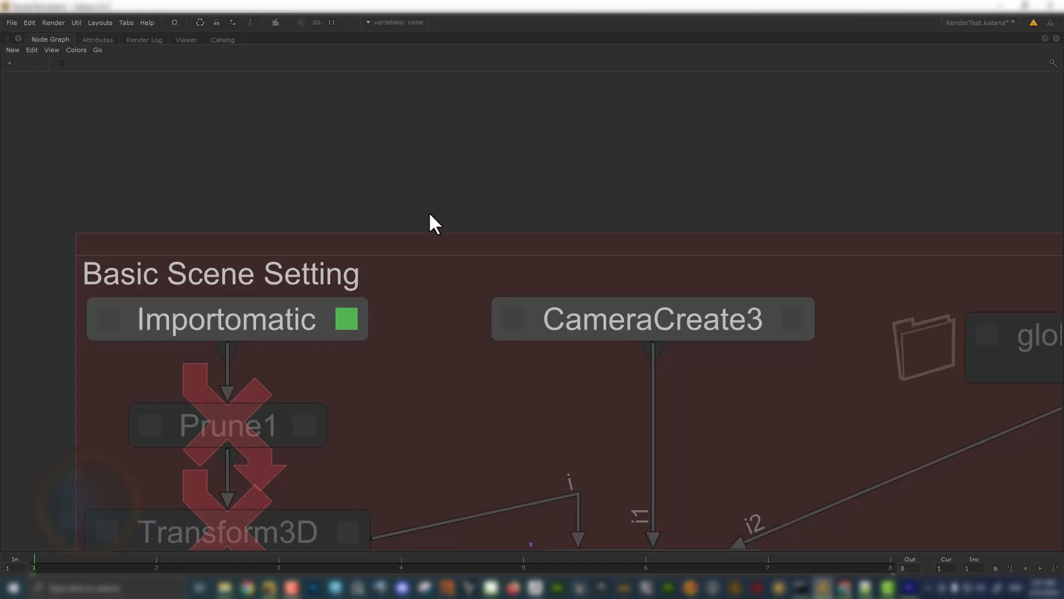
scroll(440, 211, "down", 5)
scroll(440, 211, "up", 5)
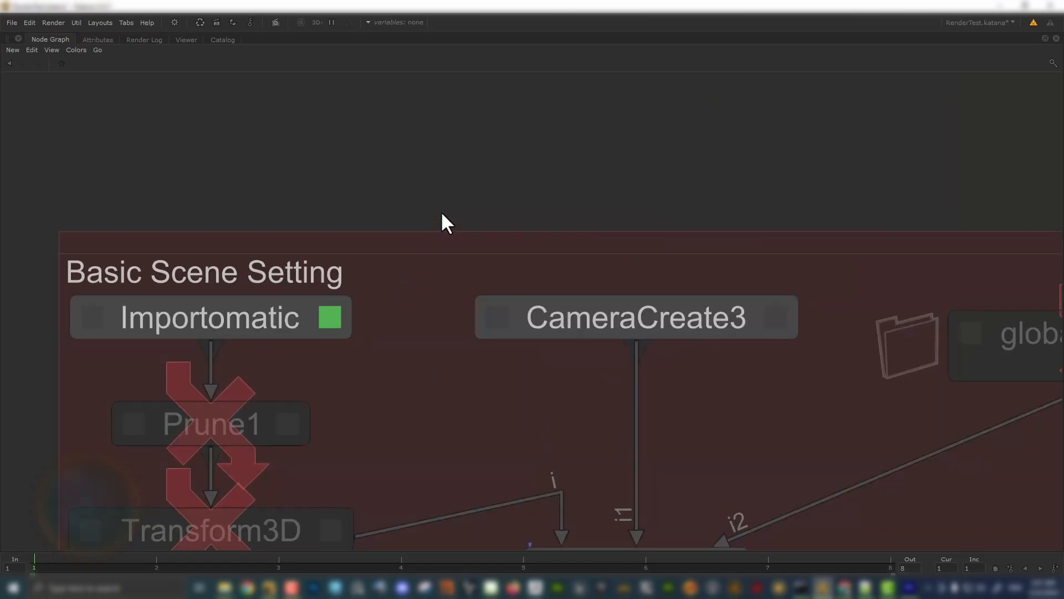
middle_click_drag(564, 214, 419, 182)
scroll(368, 178, "down", 3)
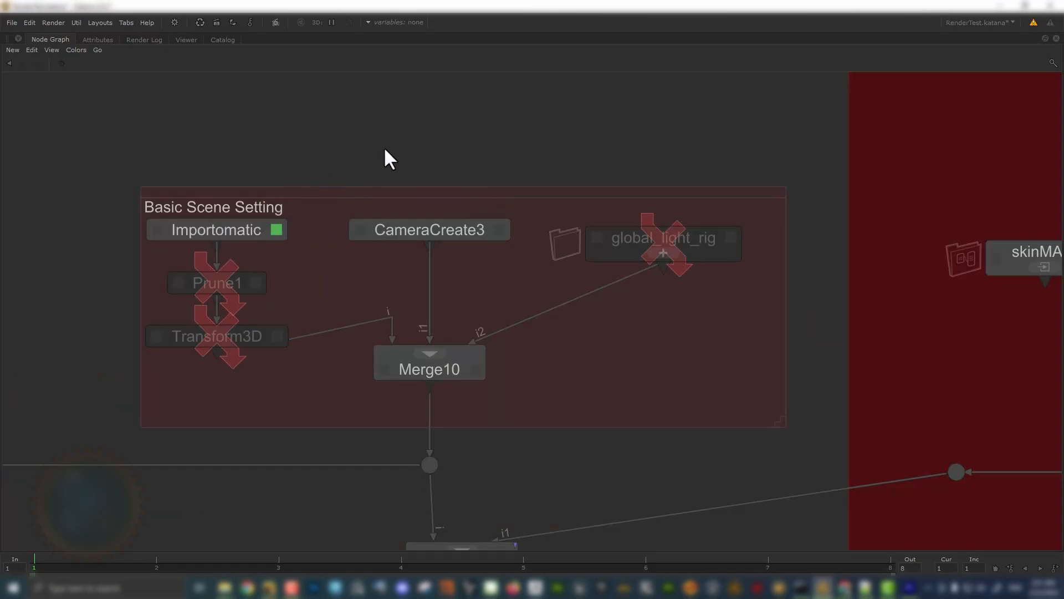
key("space")
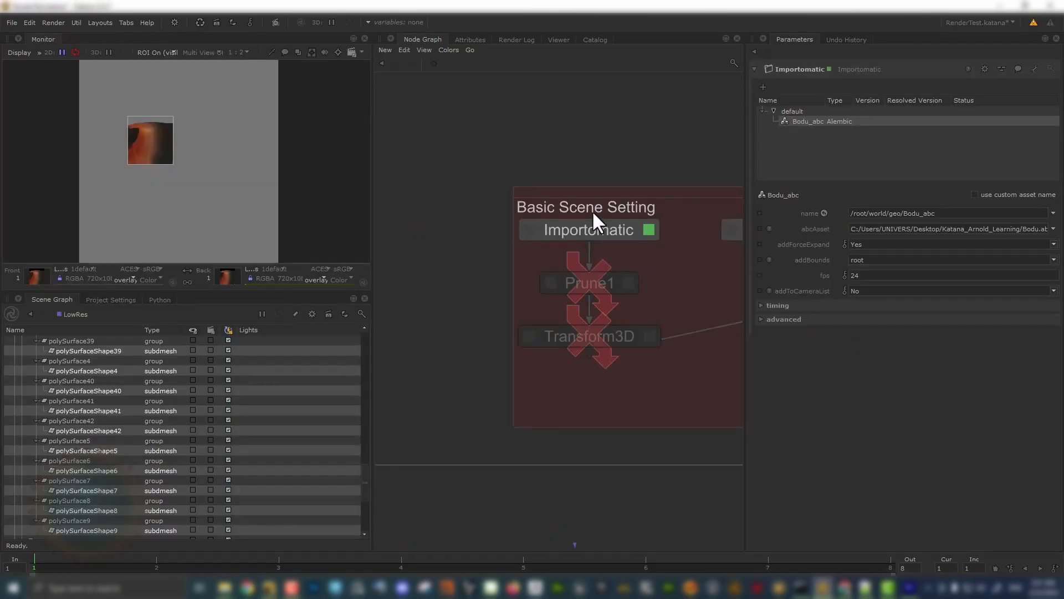
- Add a new Importomatic node to the empty area above the Basic Scene Setting group
middle_click_drag(644, 148, 533, 207)
key("Tab")
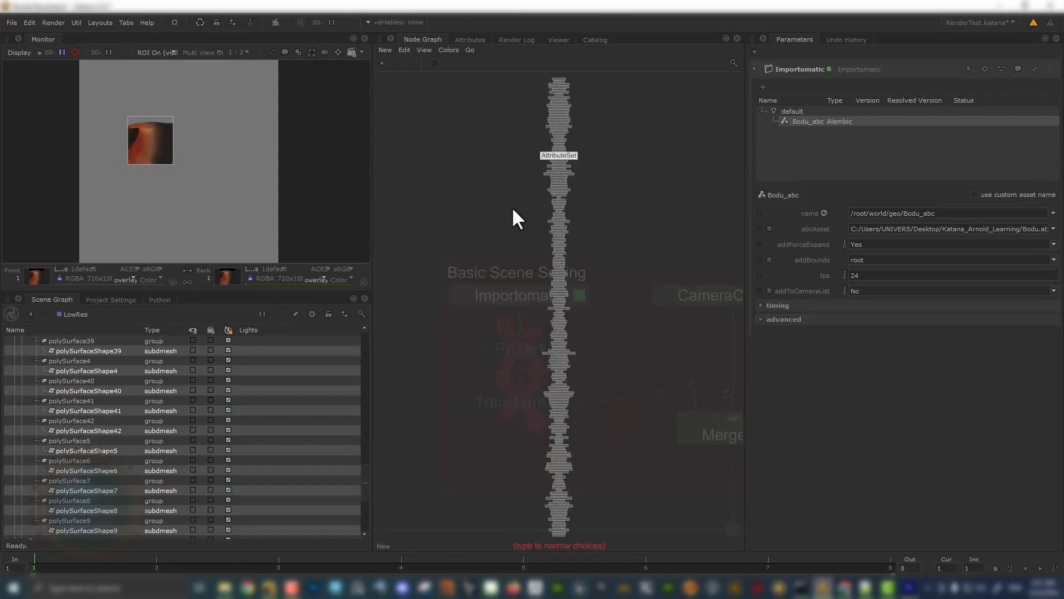
type("impo")
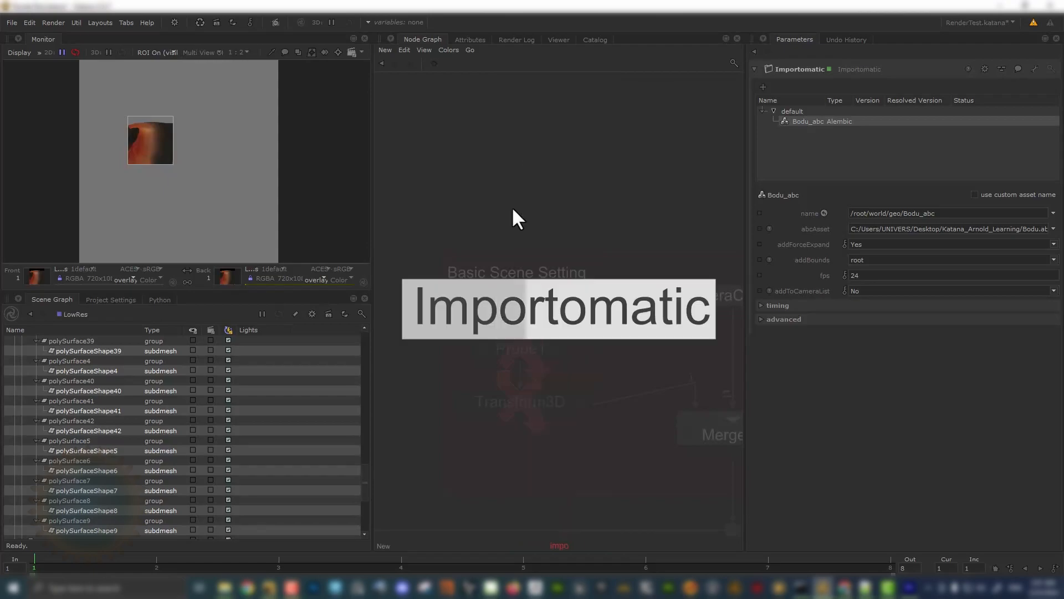
left_click(571, 321)
left_click(538, 175)
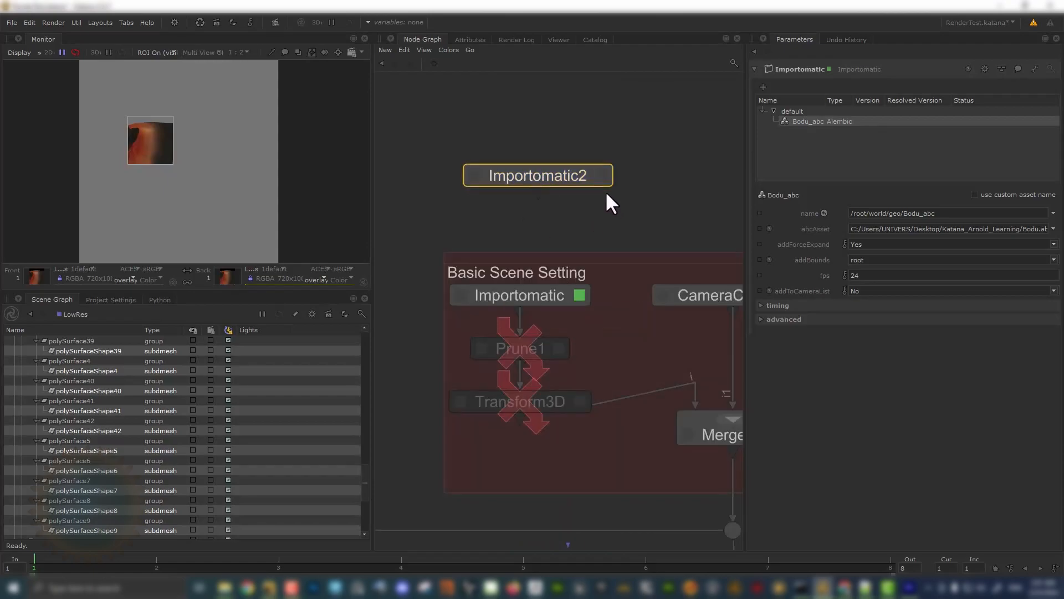
left_click_drag(534, 168, 533, 201)
scroll(534, 201, "up", 3)
middle_click_drag(536, 197, 536, 219)
left_click(563, 179)
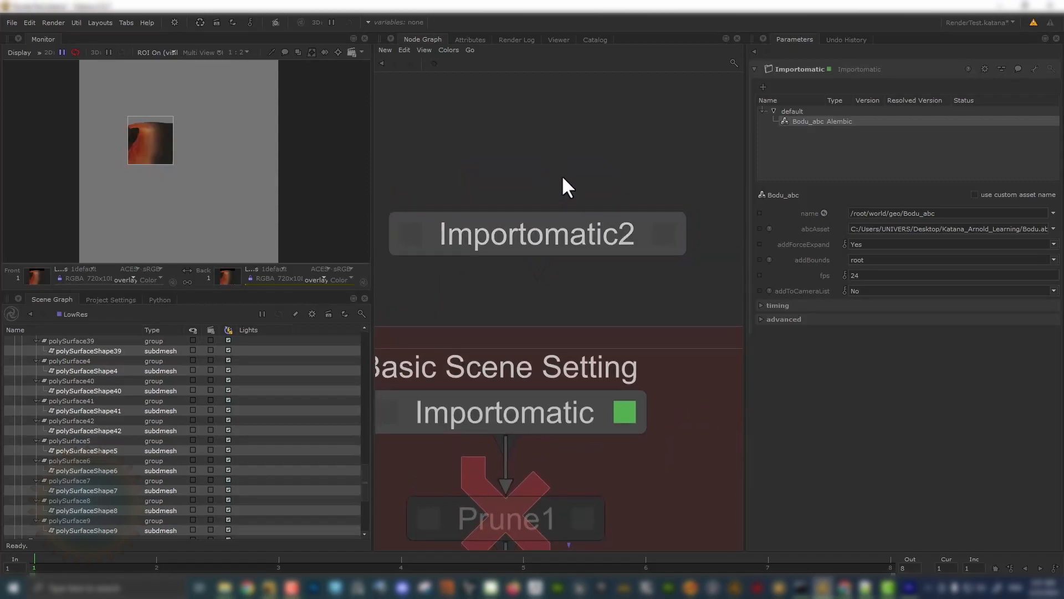
- Open the Importomatic2 parameters and try to add an Alembic file to its default output
left_click(669, 227)
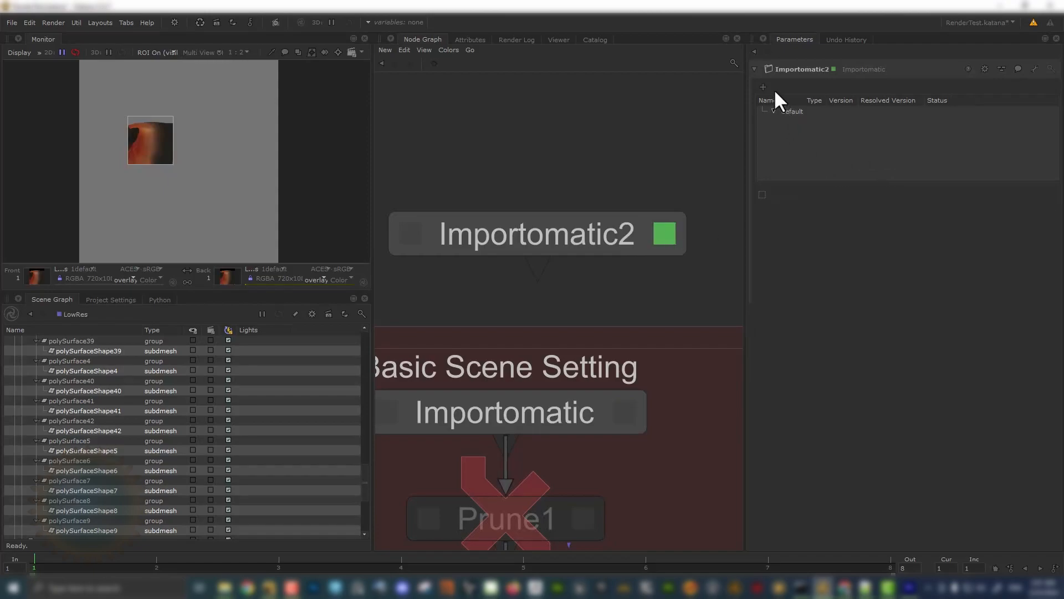
left_click(784, 110)
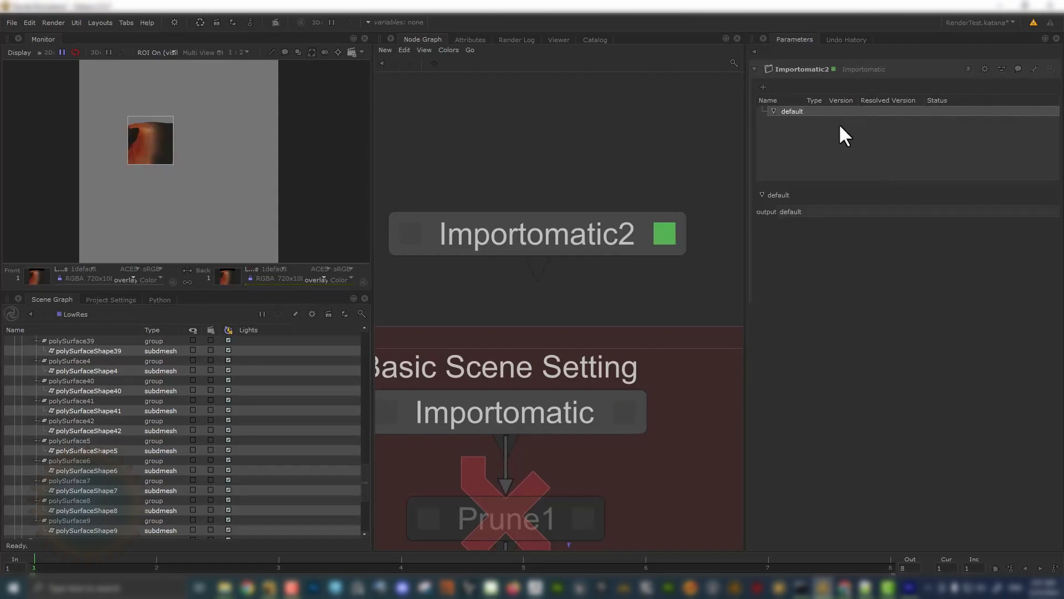
left_click(764, 87)
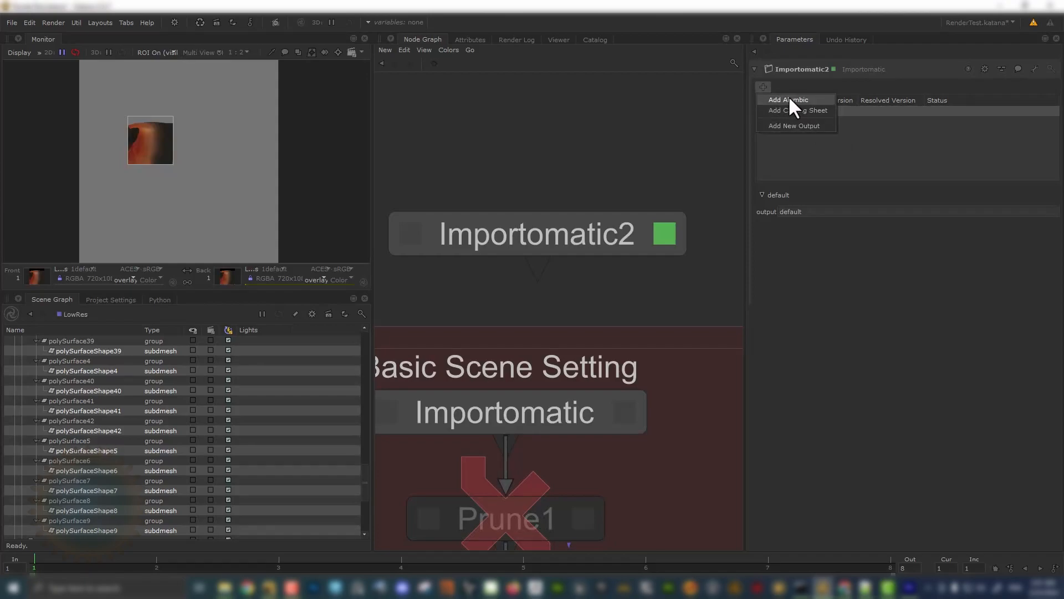
left_click(789, 99)
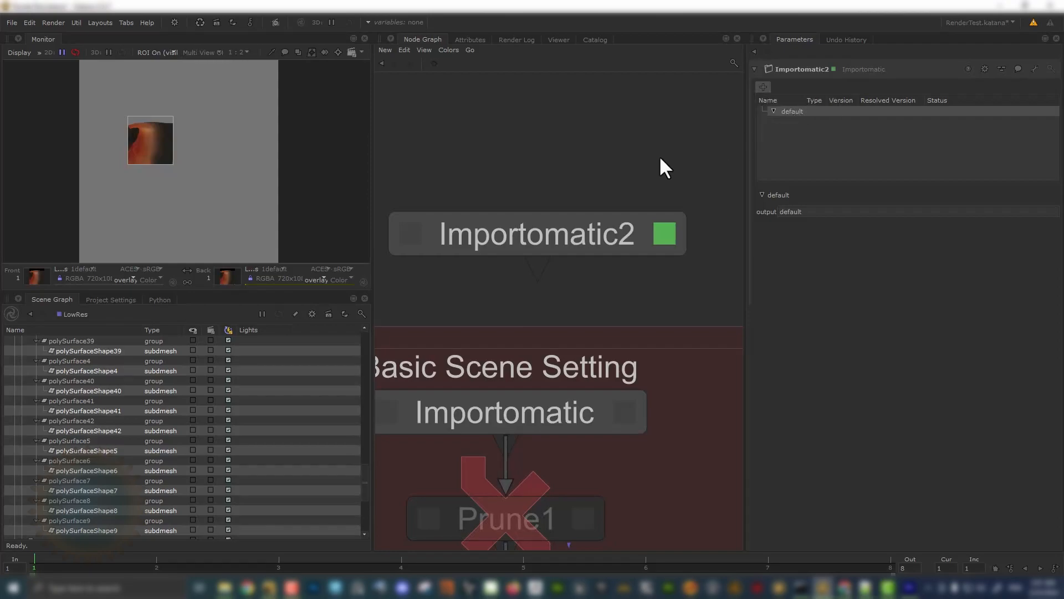
left_click(439, 238)
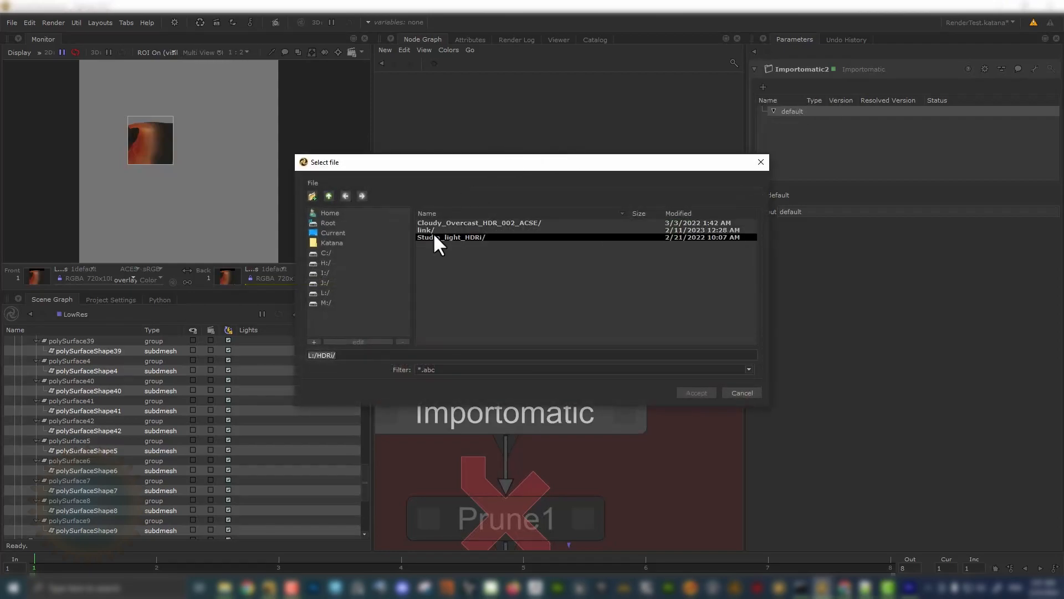
left_click(742, 391)
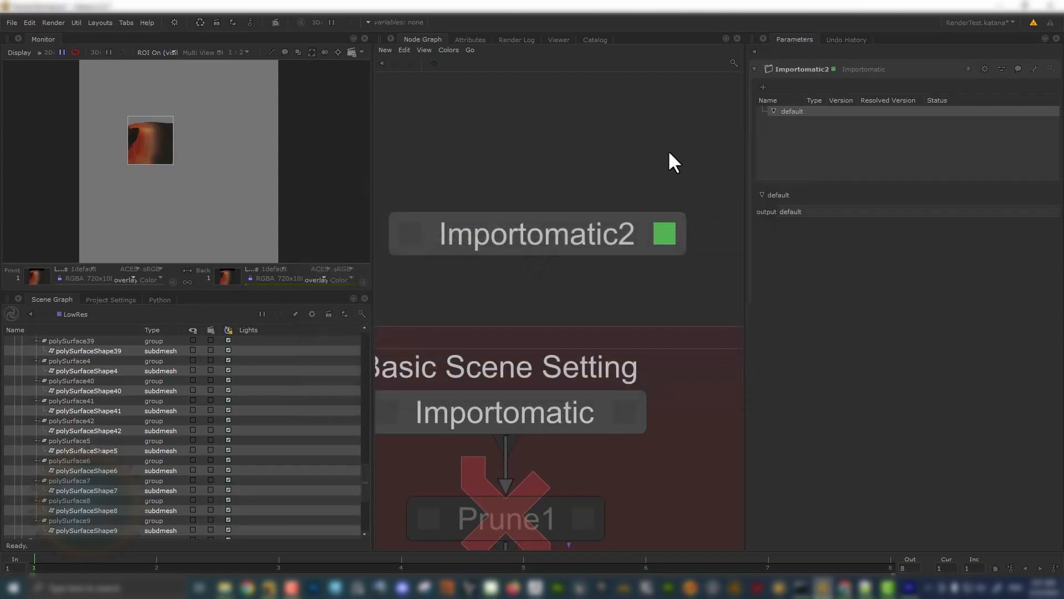
- Duplicate the group's original Importomatic node above the Basic Scene Setting group and delete the empty Importomatic2 node
left_click(641, 410)
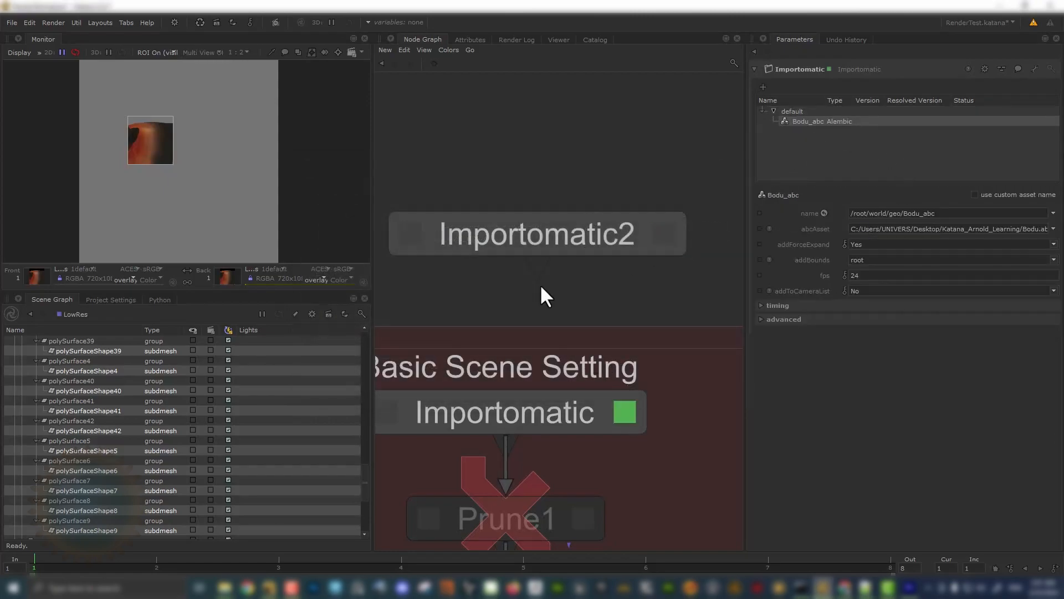
scroll(541, 287, "down", 5)
middle_click_drag(598, 182, 547, 260)
left_click_drag(456, 270, 467, 178)
left_click(421, 366)
key("ctrl+c")
key("ctrl+v")
left_click(480, 242)
left_click_drag(462, 171, 483, 183)
key("Delete")
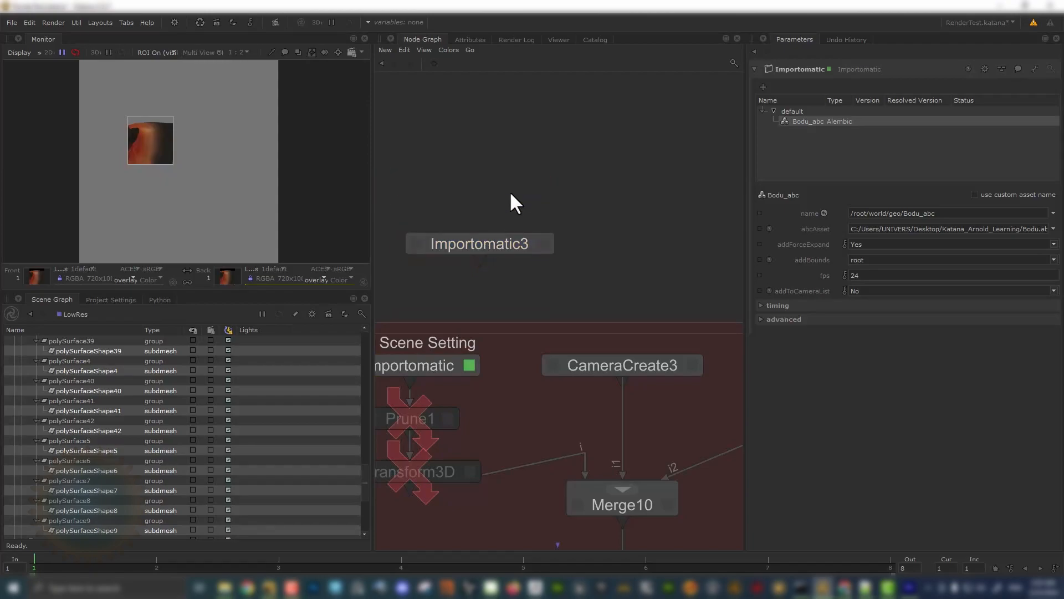
- Add a CameraCreate node beside the Importomatic3 node, above the Basic Scene Setting group
middle_click_drag(610, 202, 557, 202)
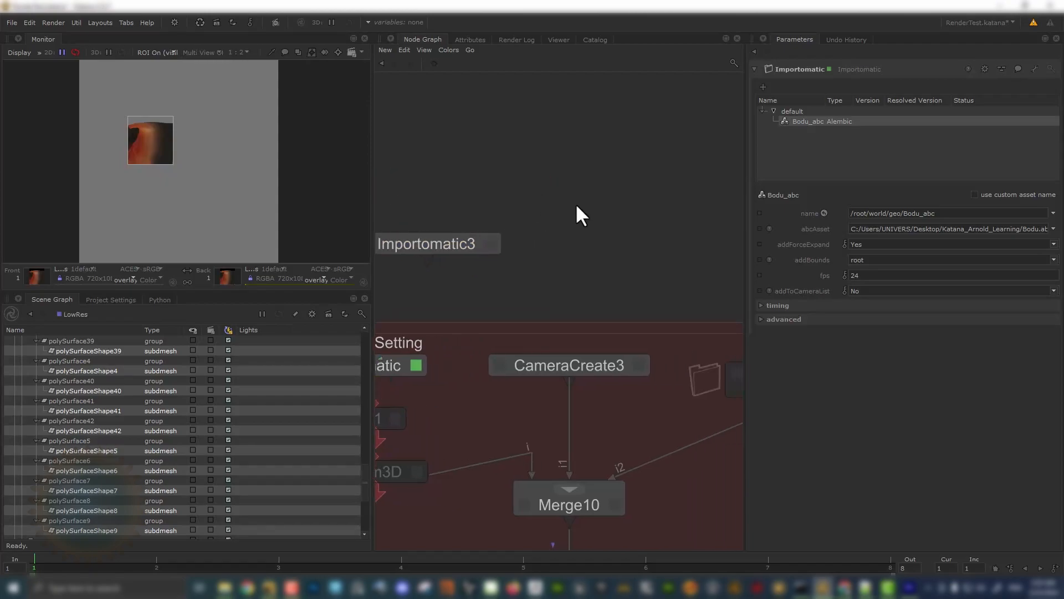
key("Tab")
type("camer")
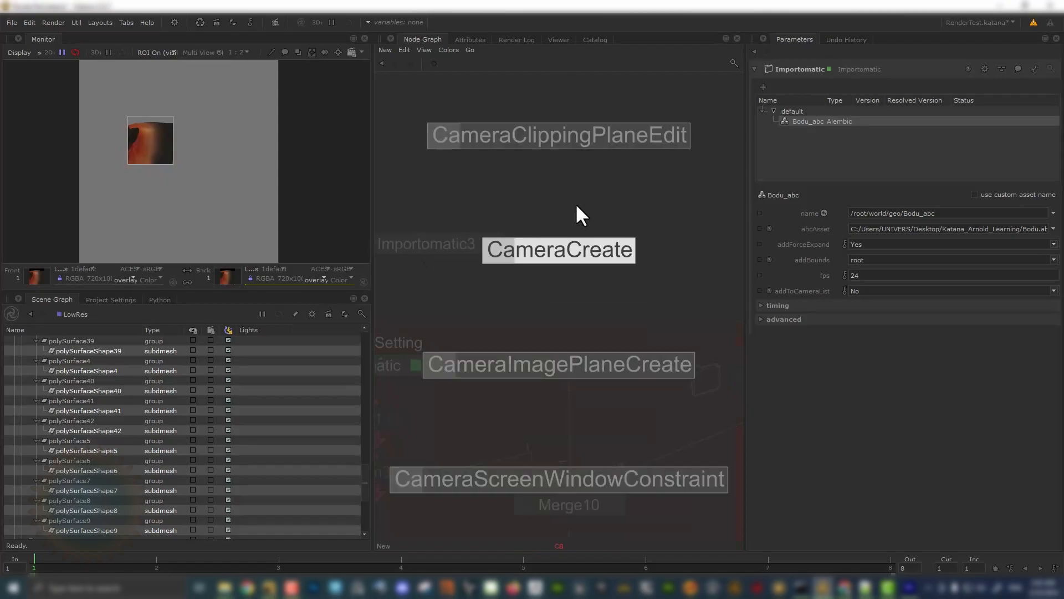
left_click(563, 246)
left_click(595, 241)
middle_click_drag(658, 250, 613, 239)
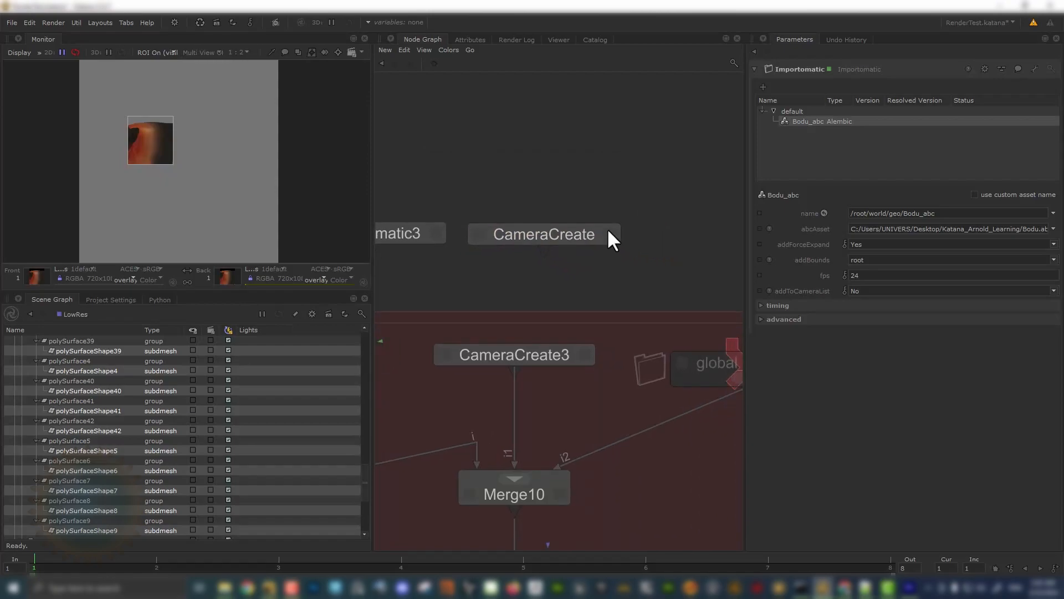
- Set the fov of the new CameraCreate node to 35
left_click(610, 233)
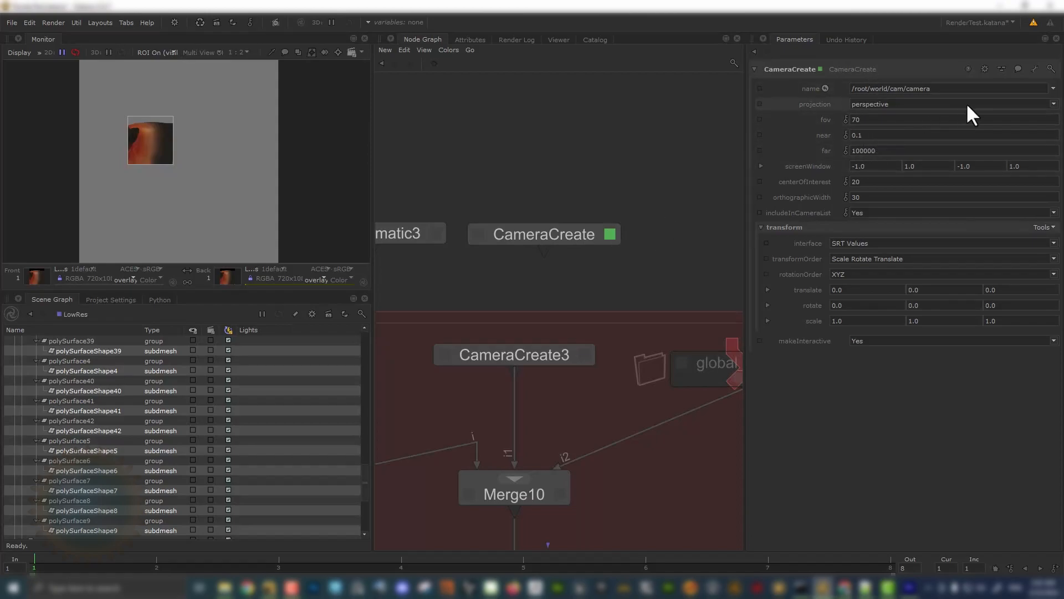
left_click_drag(933, 88, 905, 88)
double_click(868, 119)
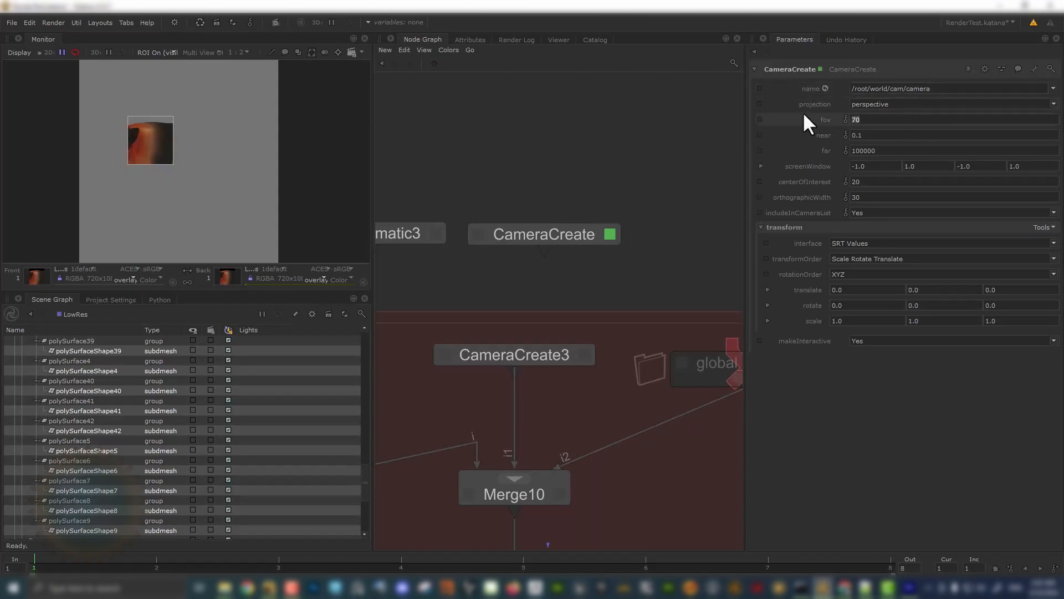
type("35")
key("Return")
- Check the viewer's list of cameras and lights, then return to the node graph
left_click(558, 40)
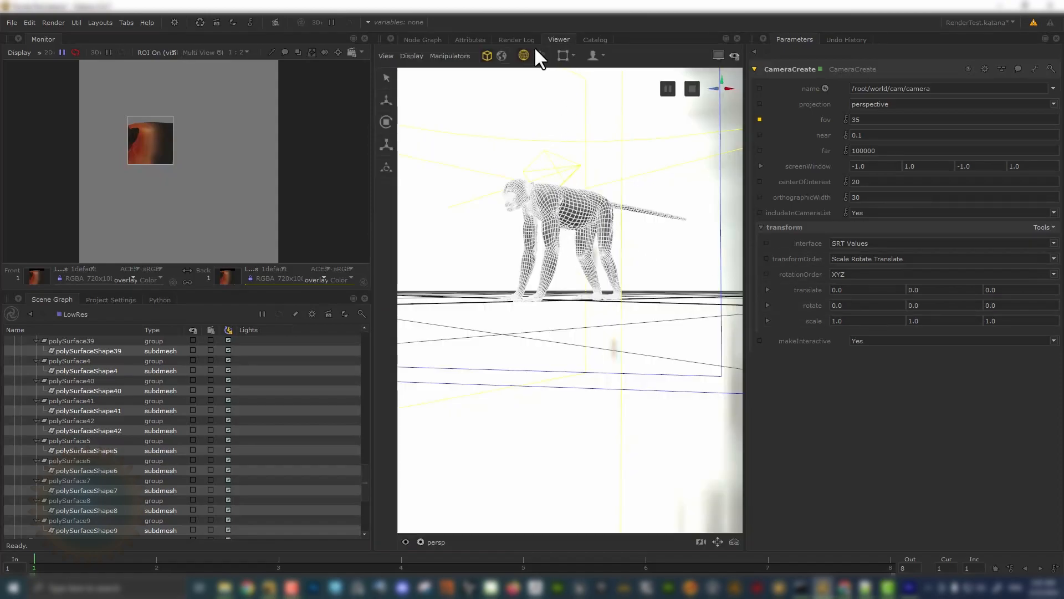
left_click(440, 544)
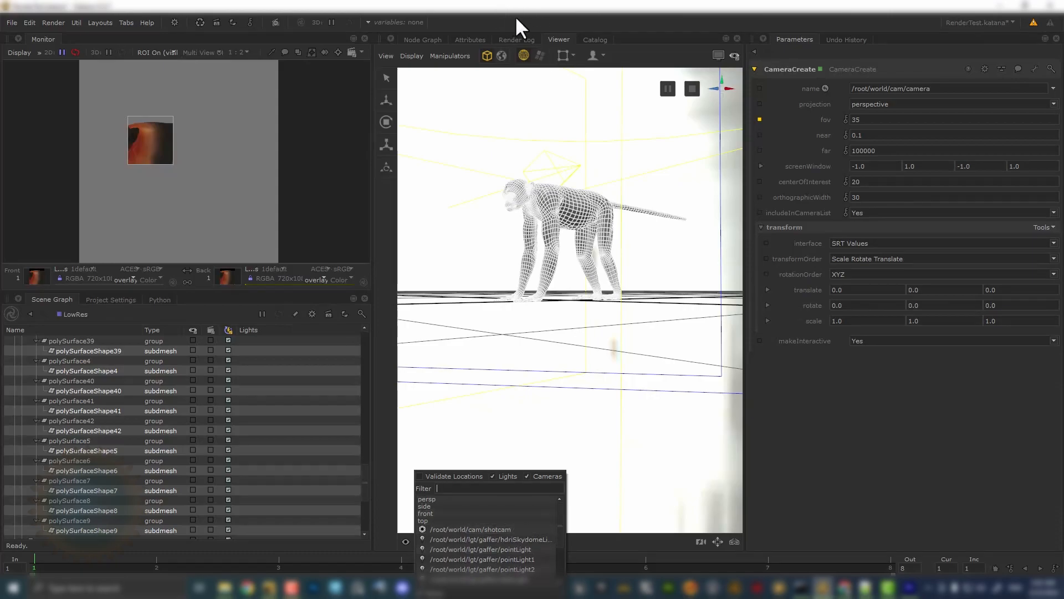
left_click(421, 39)
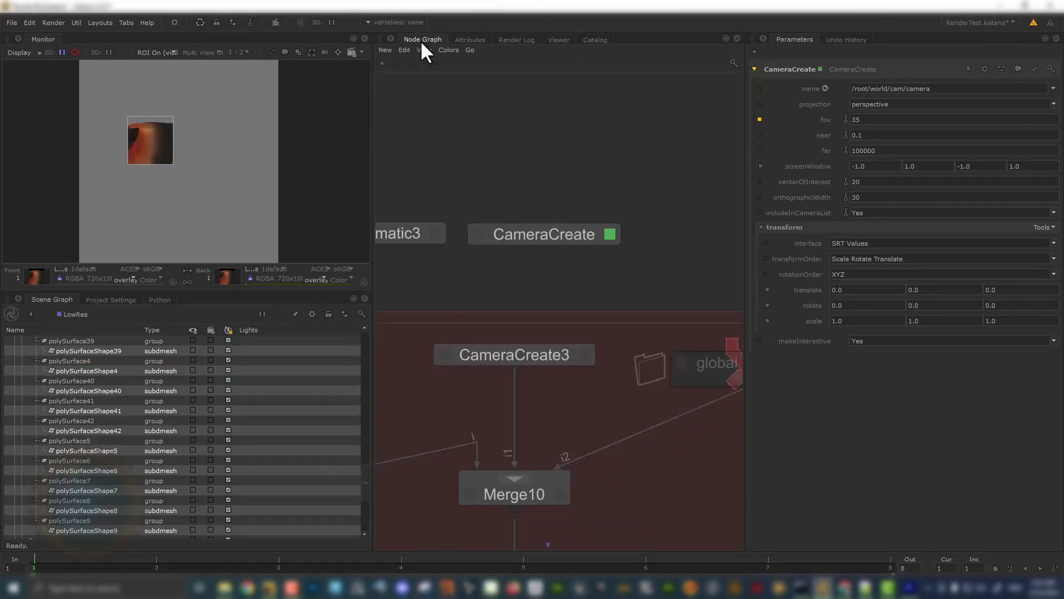
- Rename the new camera's scene graph location to /root/world/cam/TestCam
double_click(916, 88)
key("BackSpace")
type("TestCam")
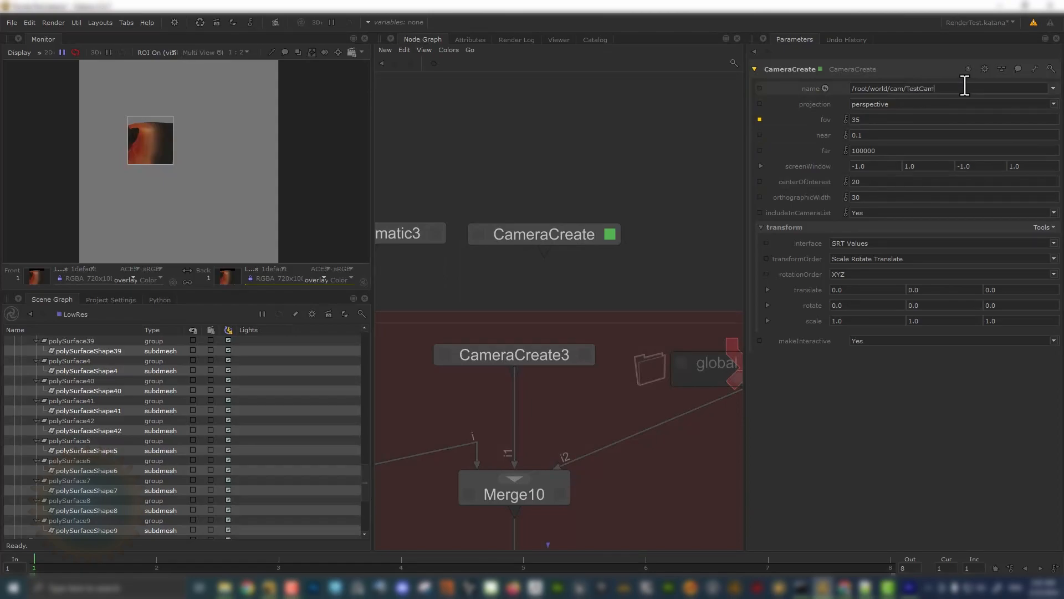
key("Return")
- Collapse the world location in the scene graph and move the CameraCreate node farther from Importomatic3
scroll(141, 407, "up", 18)
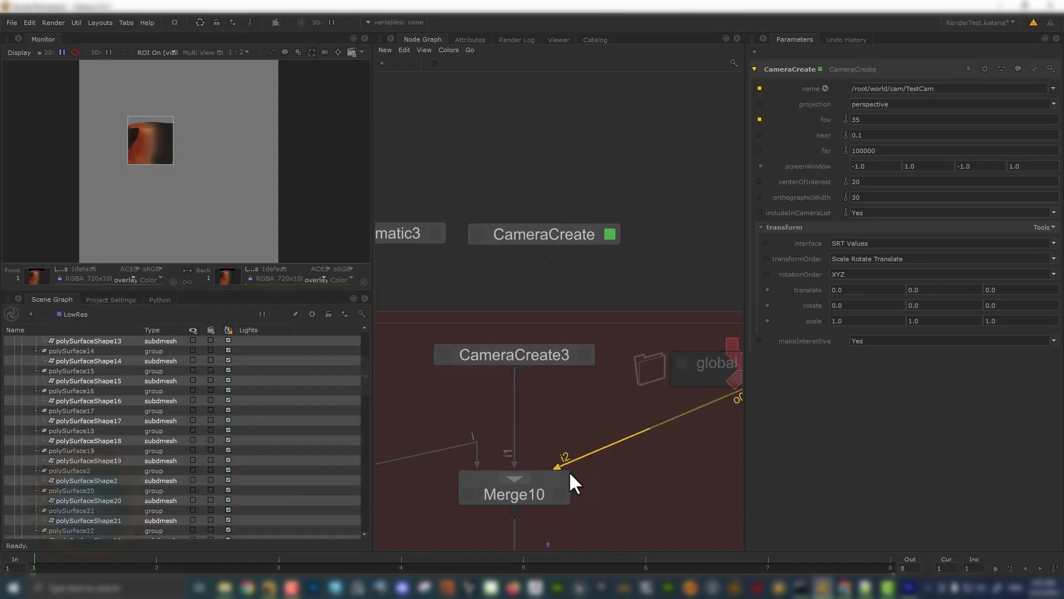
scroll(143, 428, "up", 5)
left_click(16, 350)
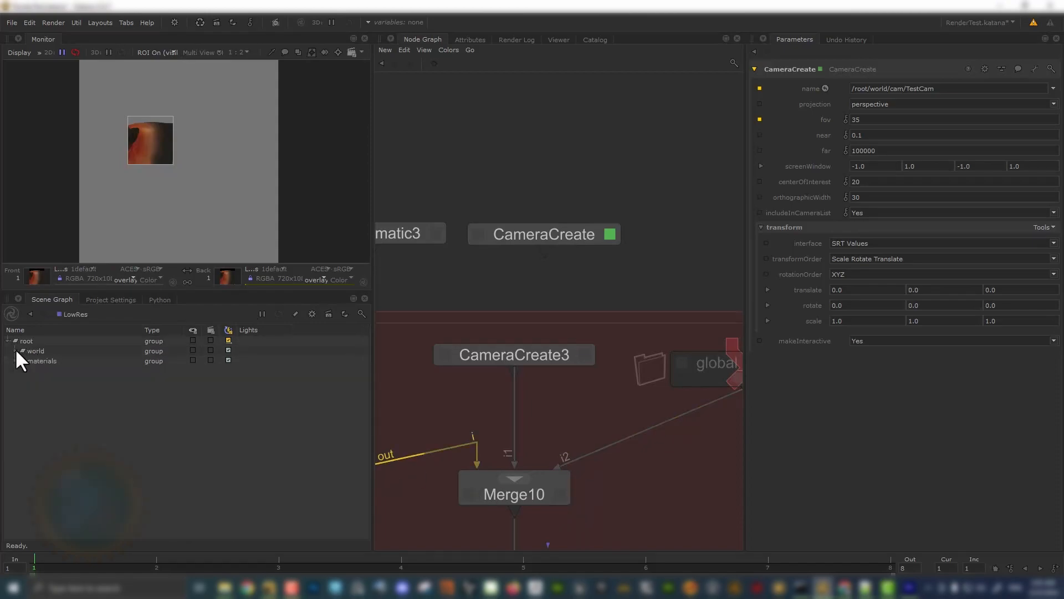
left_click_drag(541, 233, 603, 229)
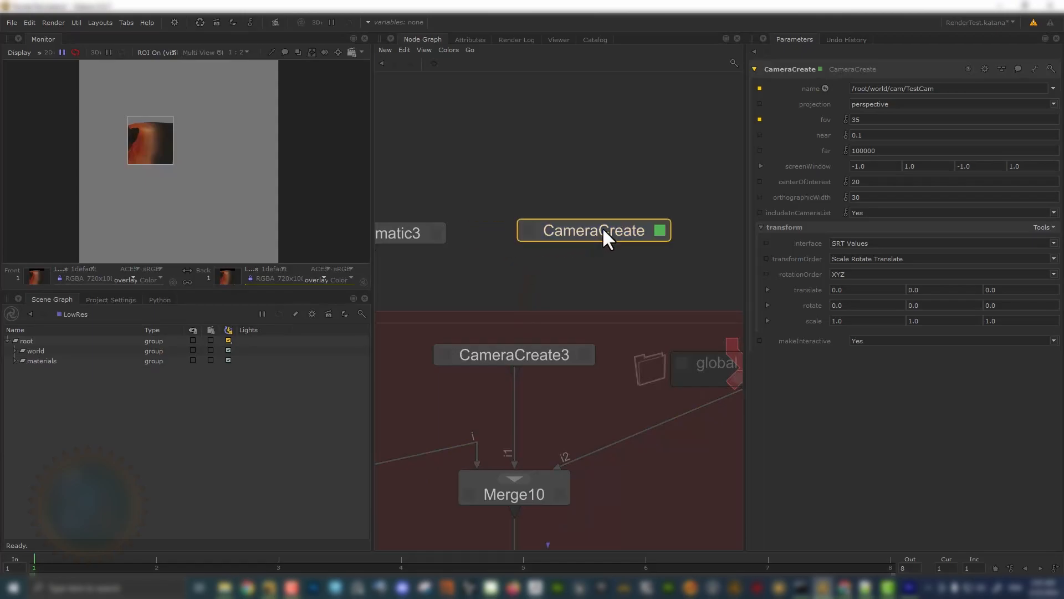
- View the scene graph at CameraCreate, expand its world location, and look through /root/world/cam/TestCam in the viewer
left_click(528, 229)
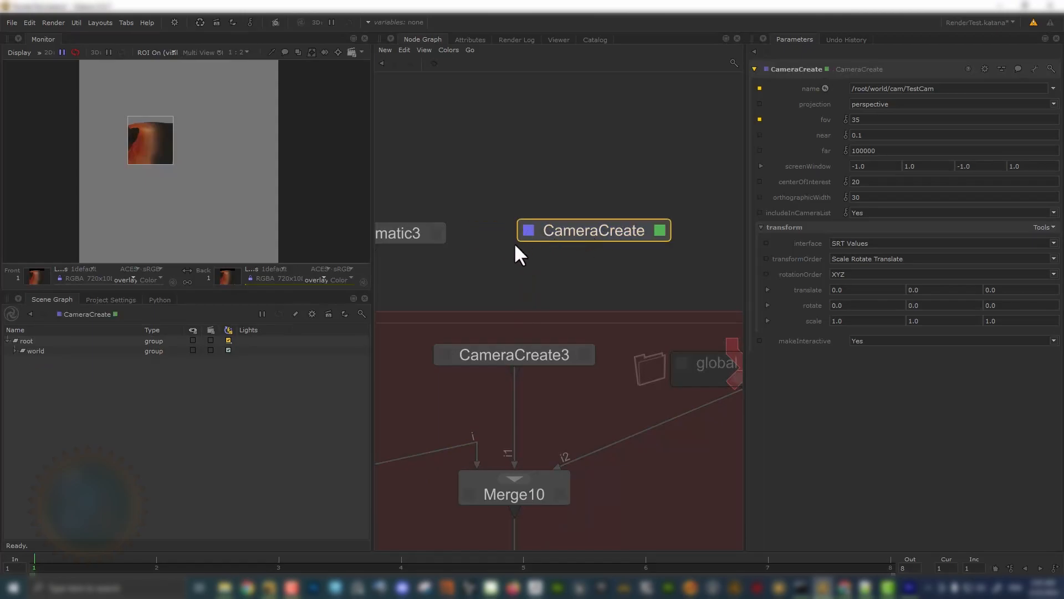
left_click(14, 350)
left_click(559, 38)
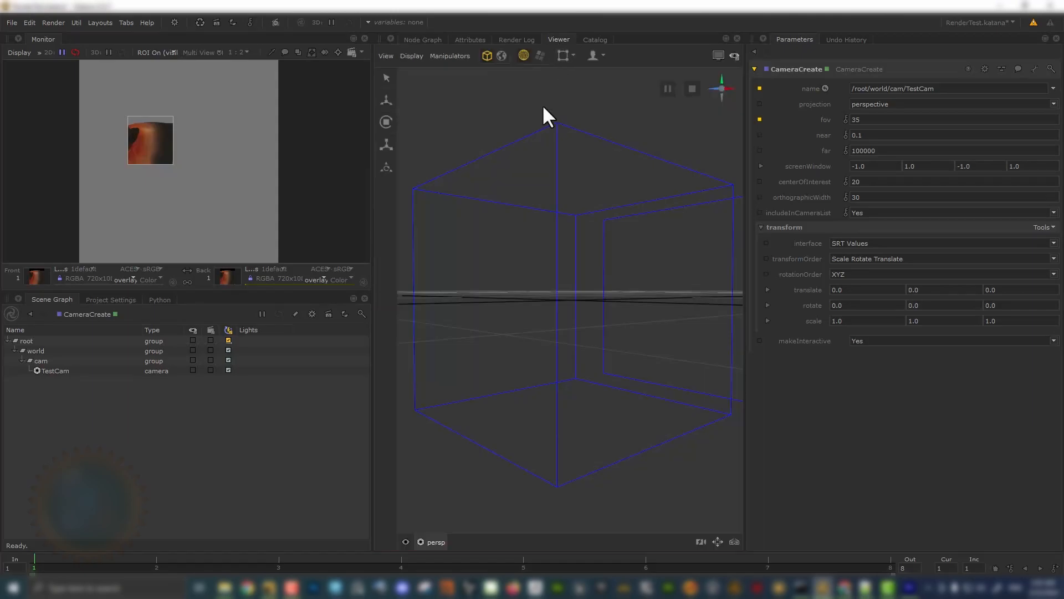
left_click(435, 542)
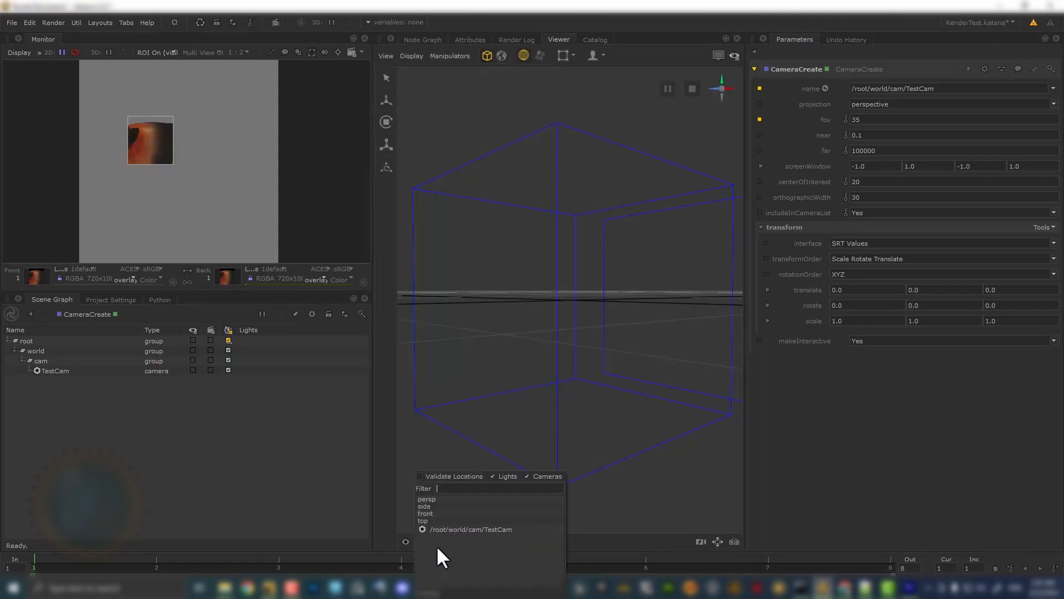
left_click(500, 530)
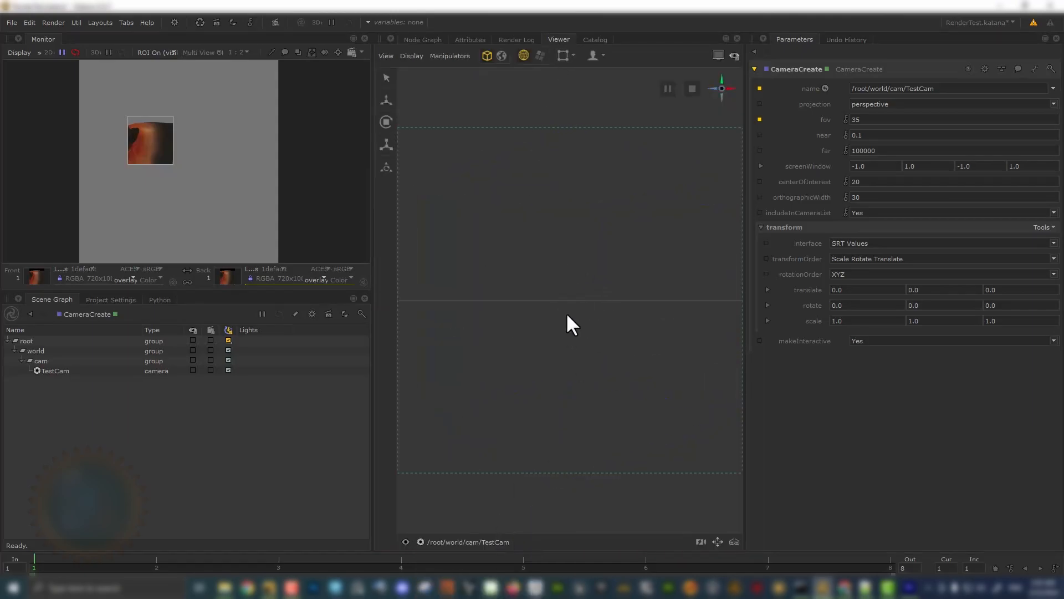
- Return to the node graph and add a Merge node below Importomatic3 and CameraCreate
left_click(422, 40)
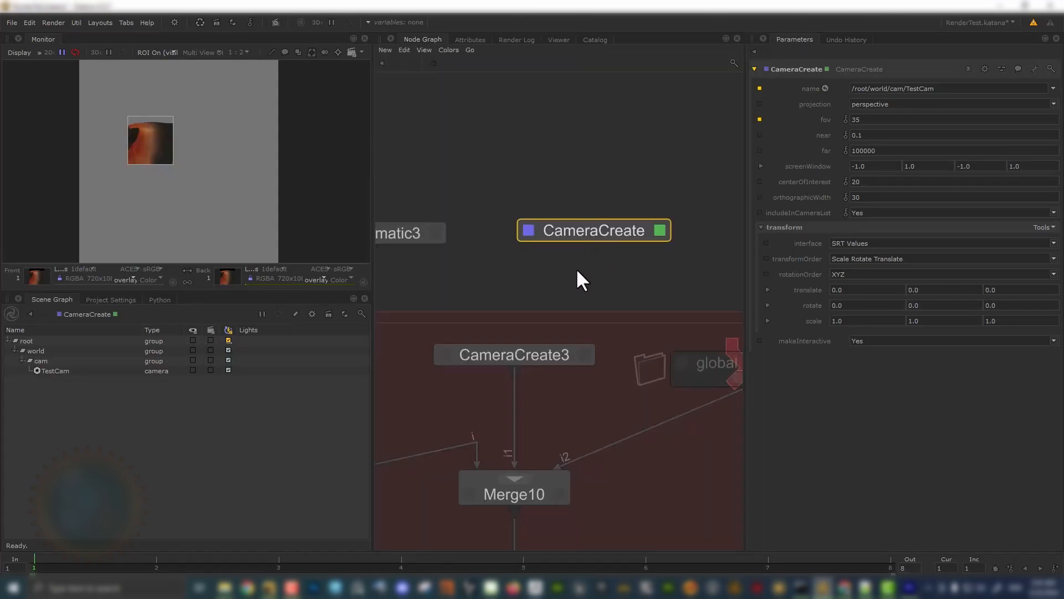
scroll(523, 214, "down", 3)
left_click_drag(447, 205, 573, 172)
left_click(535, 216)
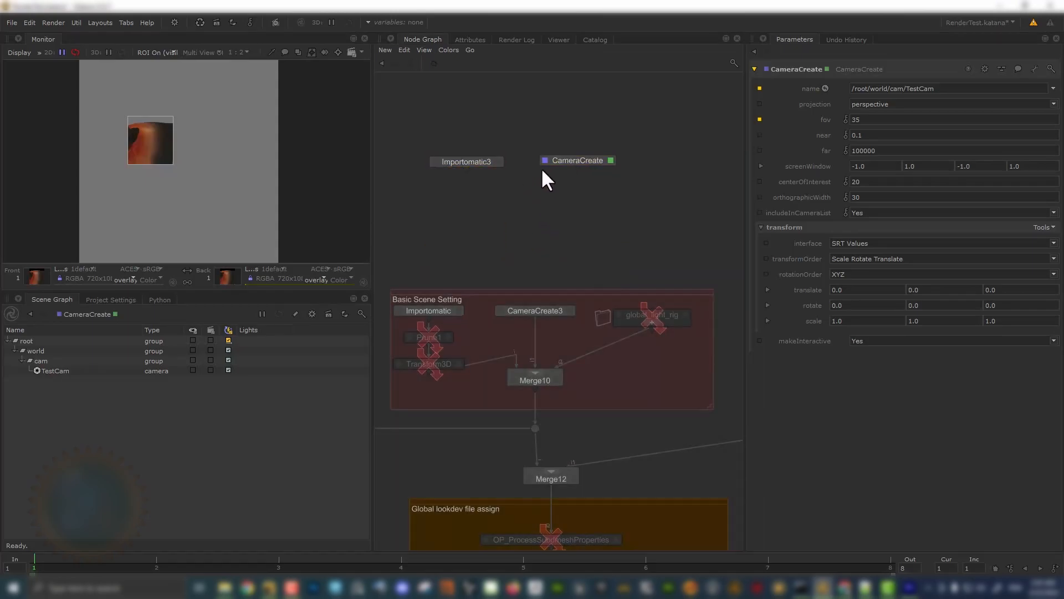
left_click_drag(424, 135, 614, 208)
key("Tab")
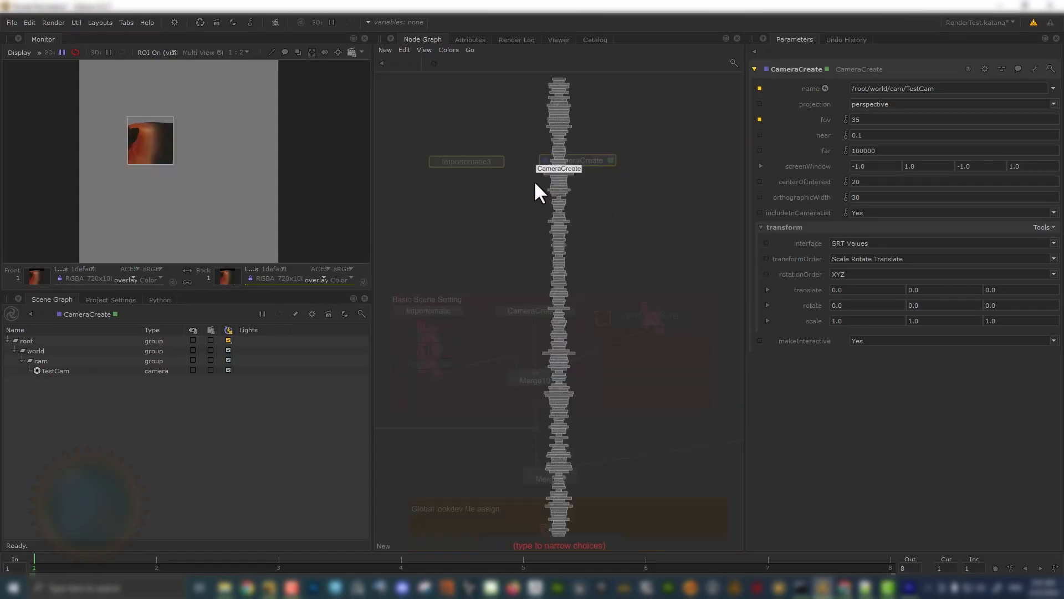
type("merge")
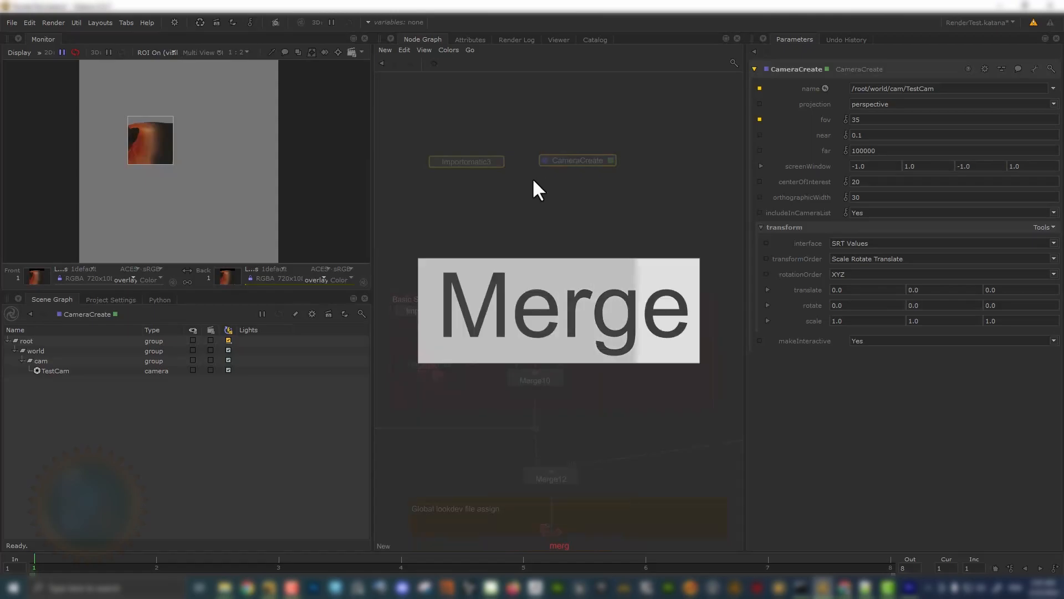
key("Return")
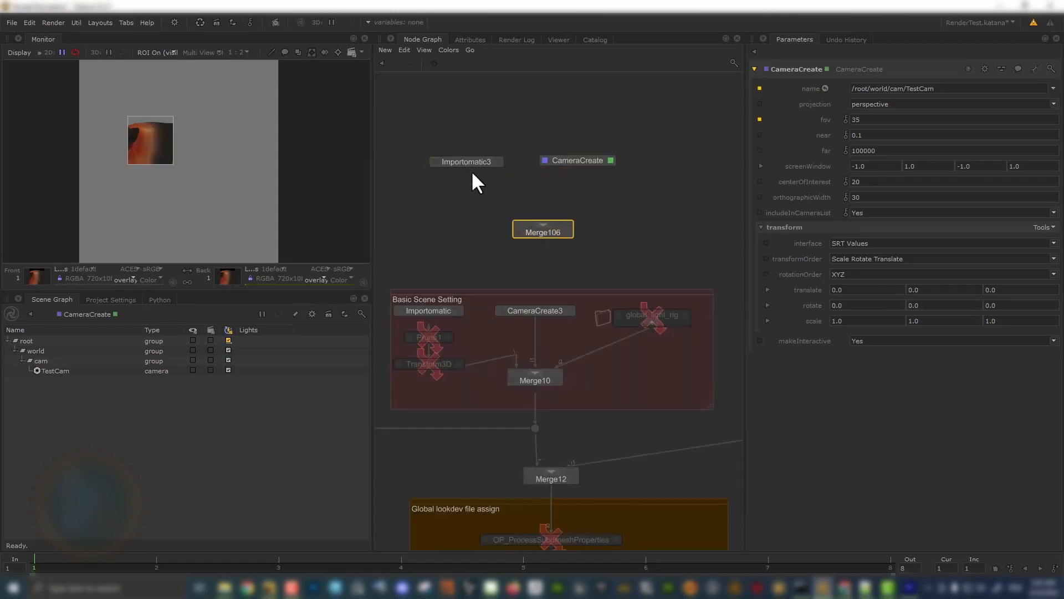
- Connect the outputs of Importomatic3 and CameraCreate to the new Merge node as inputs i0 and i1
left_click(466, 173)
scroll(486, 181, "up", 3)
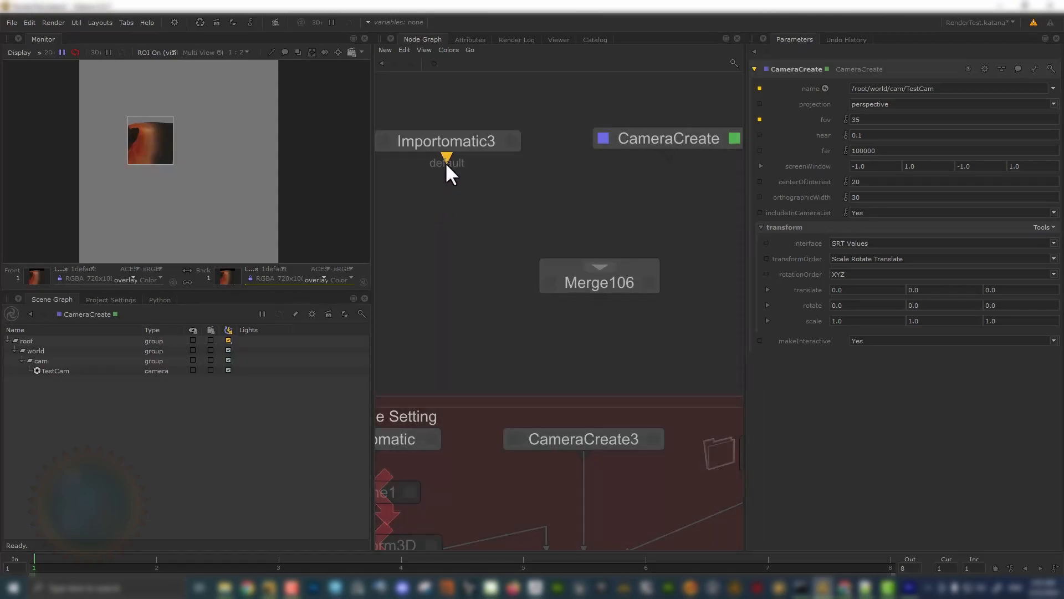
left_click(446, 158)
left_click(603, 269)
middle_click_drag(667, 163, 521, 200)
left_click(525, 190)
left_click(447, 298)
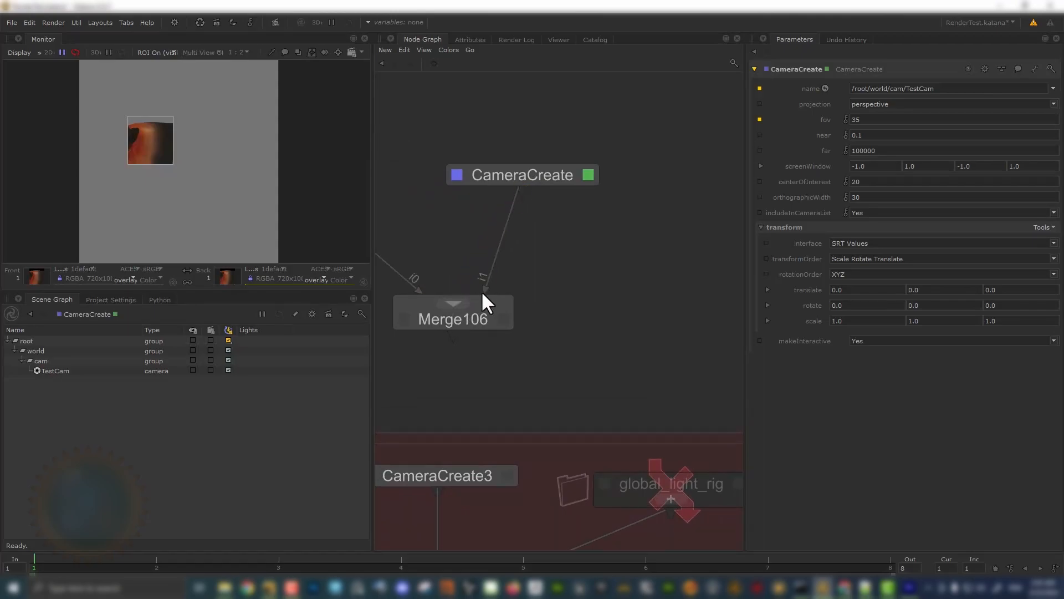
- Make the new Merge node both the edited node and the viewed node
middle_click_drag(474, 296, 533, 287)
scroll(601, 236, "down", 3)
mouse_move(569, 252)
middle_mouse_down()
mouse_move(534, 209)
mouse_move(549, 245)
middle_mouse_up()
scroll(518, 218, "up", 3)
middle_click_drag(559, 198, 608, 217)
left_click(616, 296)
key("e")
key("v")
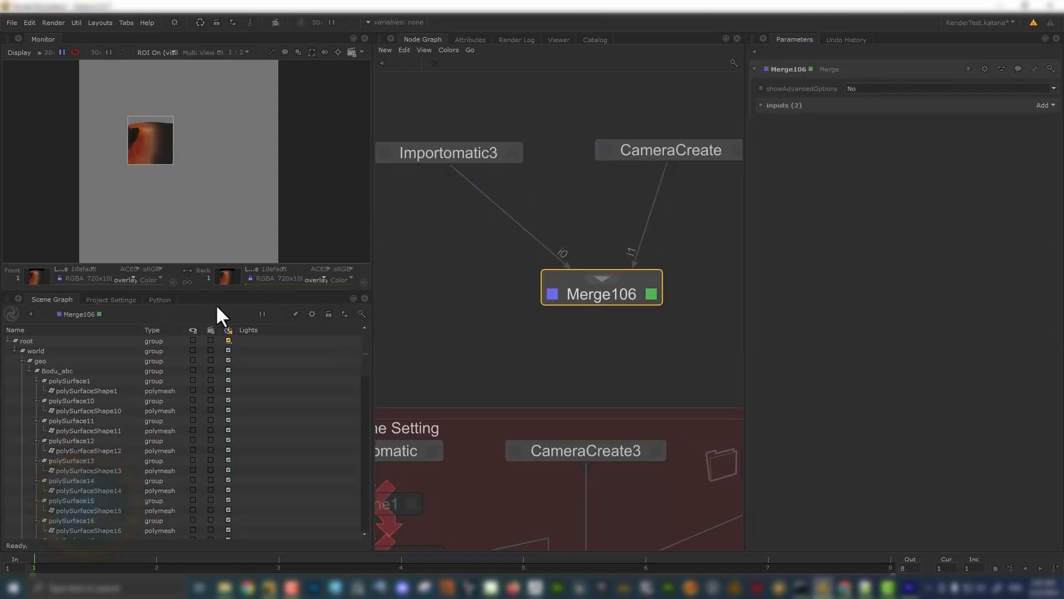
- Inspect the merged geometry through TestCam in the viewer, with Bodu_abc first collapsed and with its whole branch expanded
left_click(37, 370)
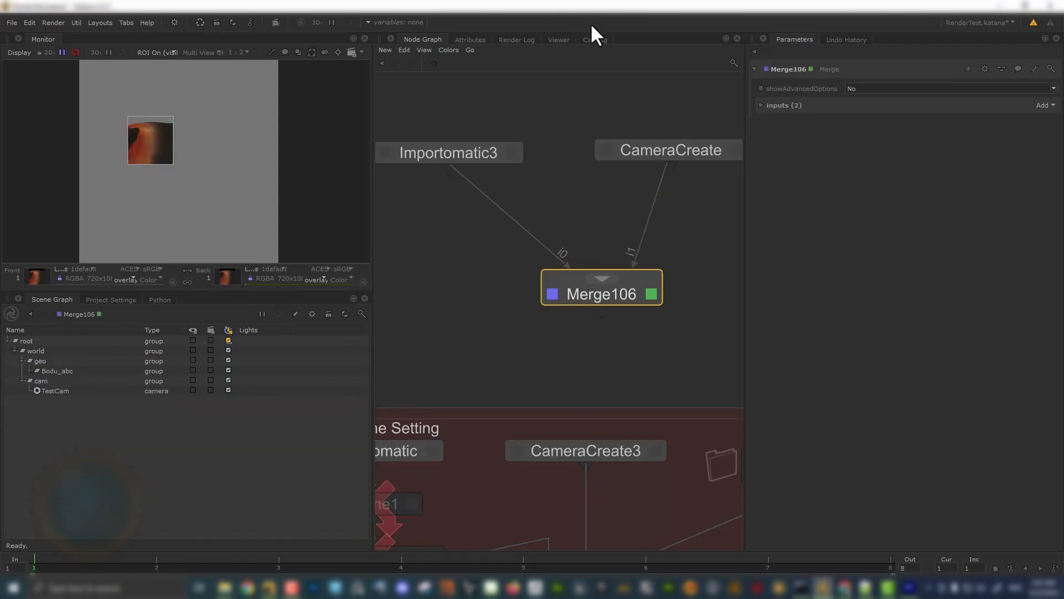
left_click(559, 40)
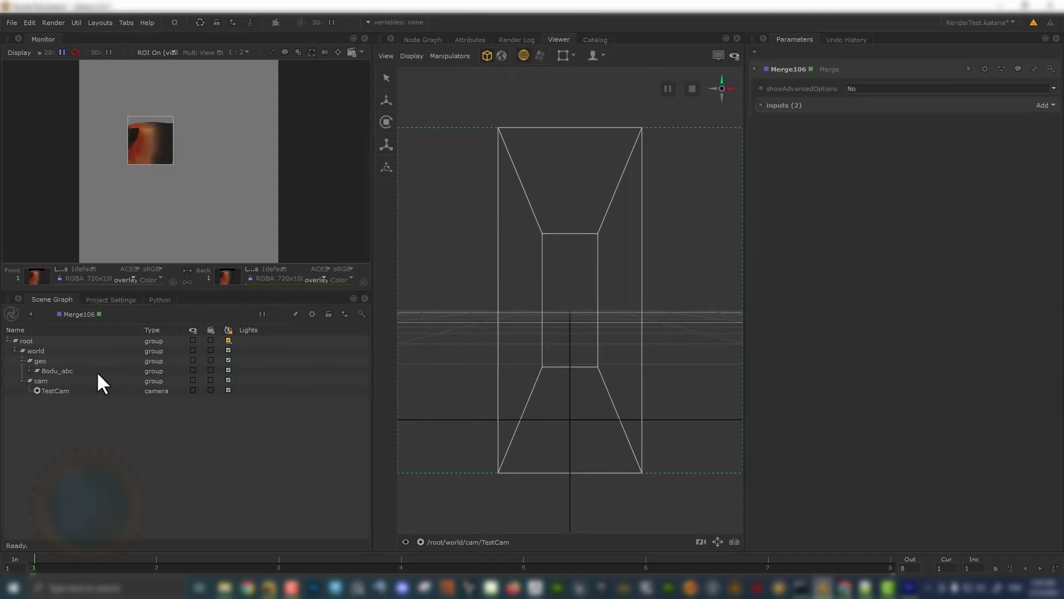
left_click(53, 372)
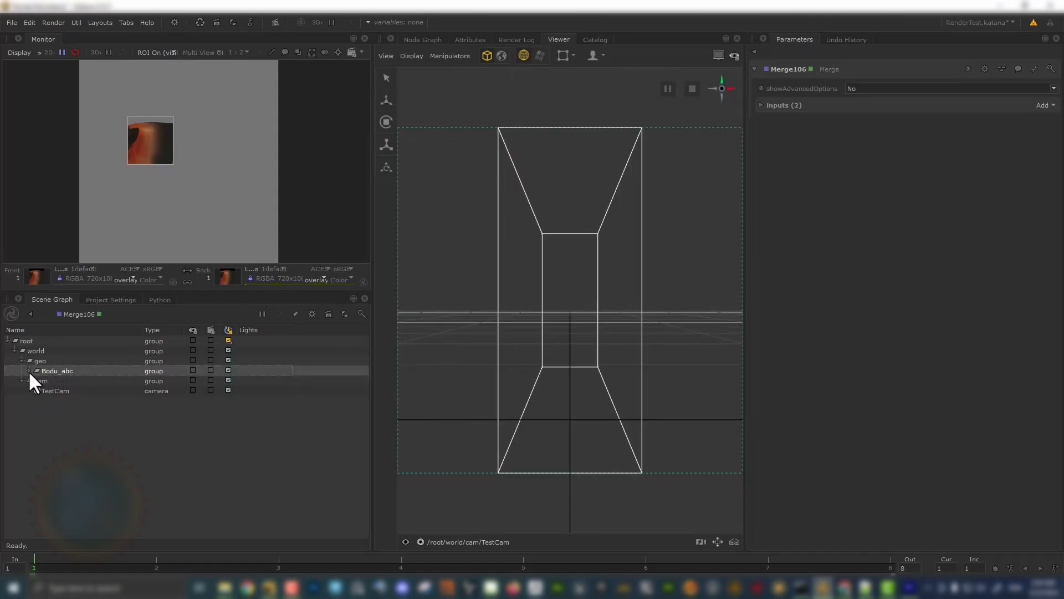
left_click(29, 370, "shift")
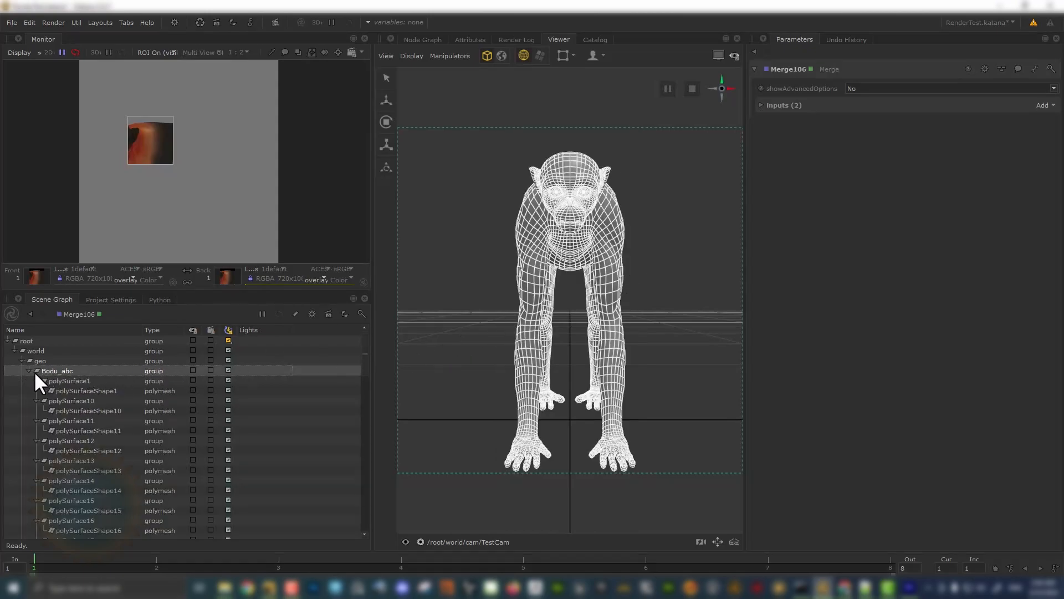
- Collapse the entire Bodu_abc branch and select its bounding box in the viewer
right_click(58, 370)
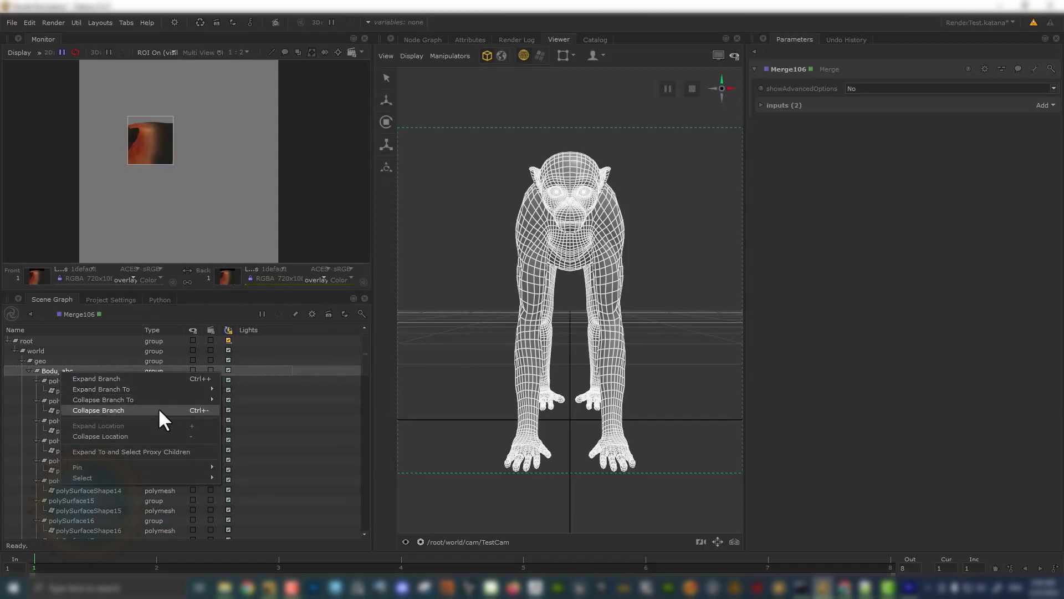
left_click(202, 410)
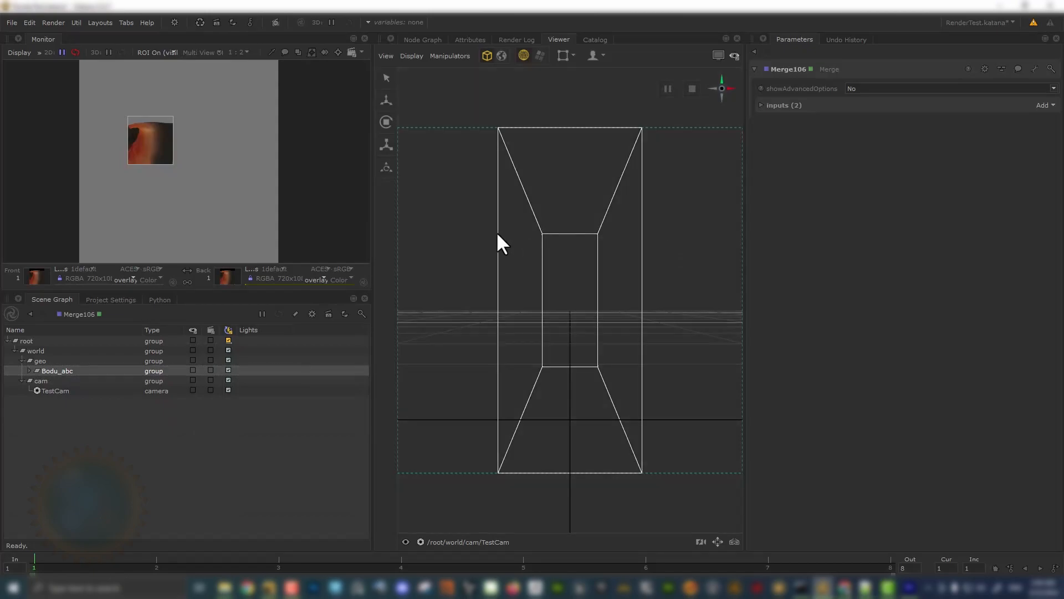
left_click_drag(473, 168, 586, 269)
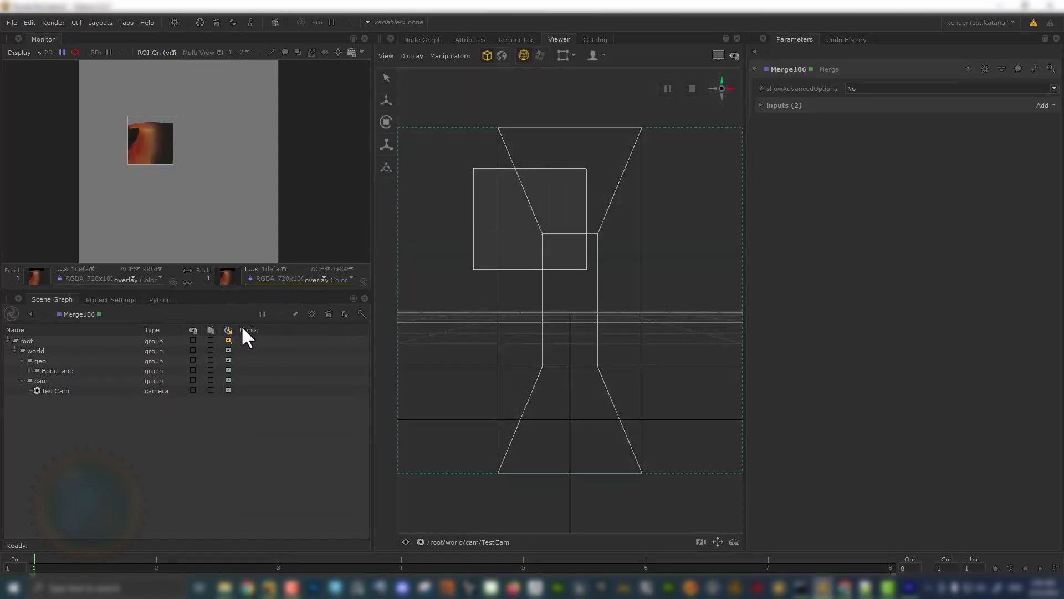
left_click(582, 233)
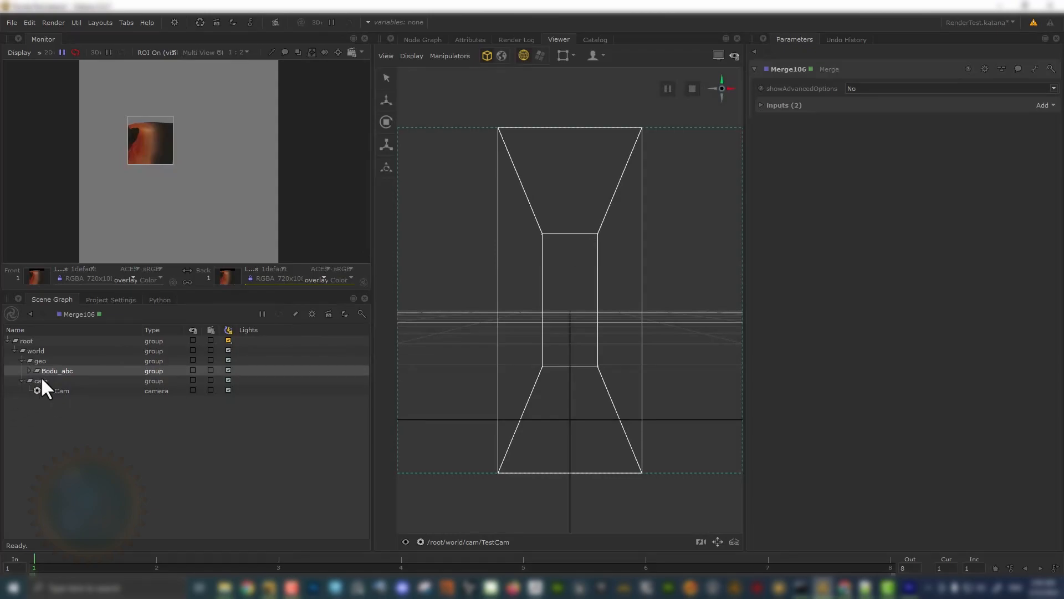
- Try expanding Bodu_abc by a single level, collapse it again, and expand its entire branch
left_click(31, 370)
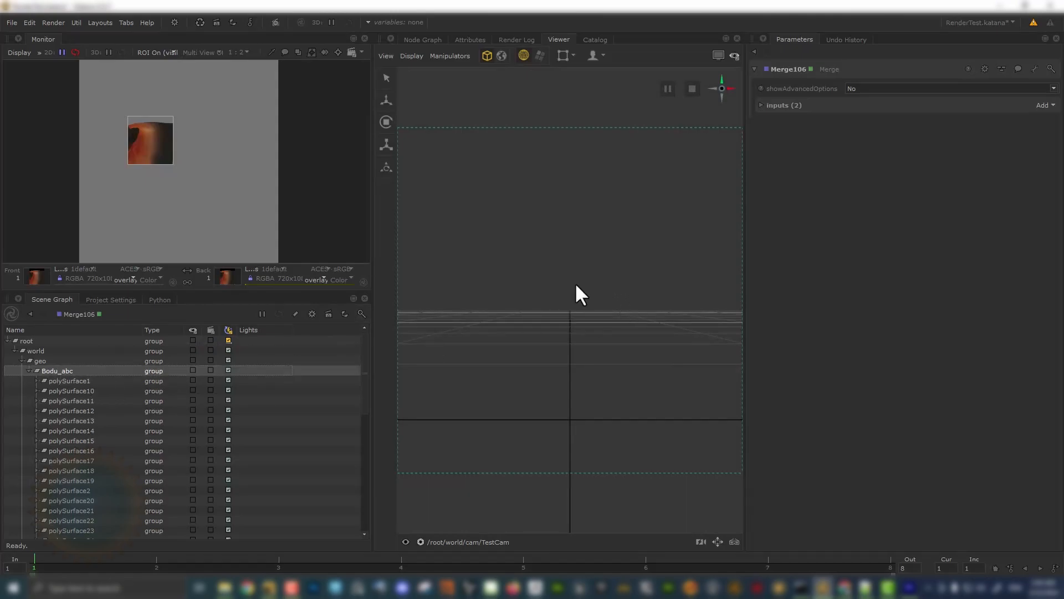
left_click(30, 371)
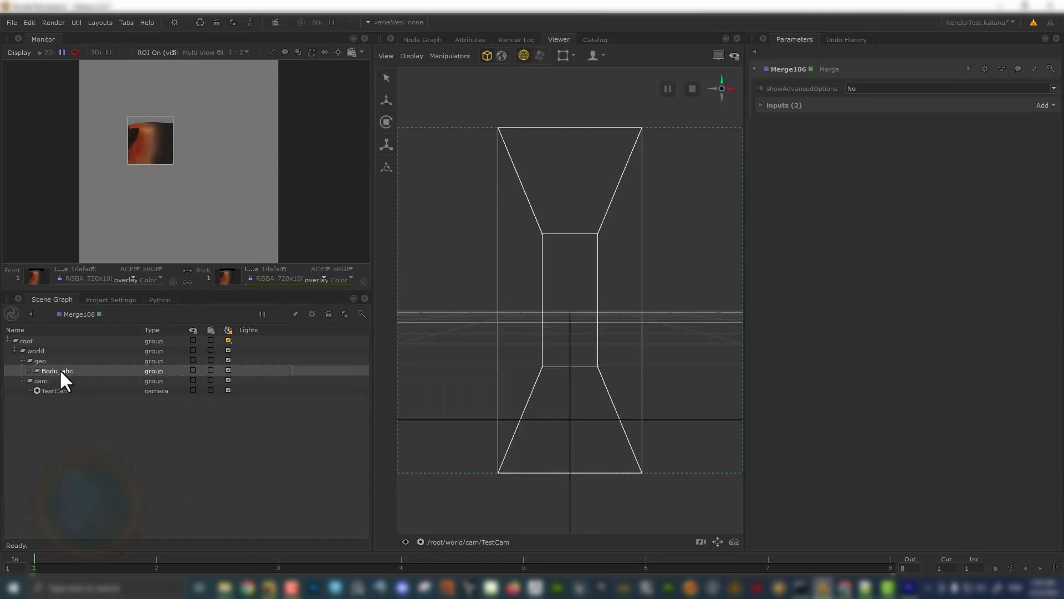
right_click(58, 370)
left_click(44, 367)
double_click(44, 367)
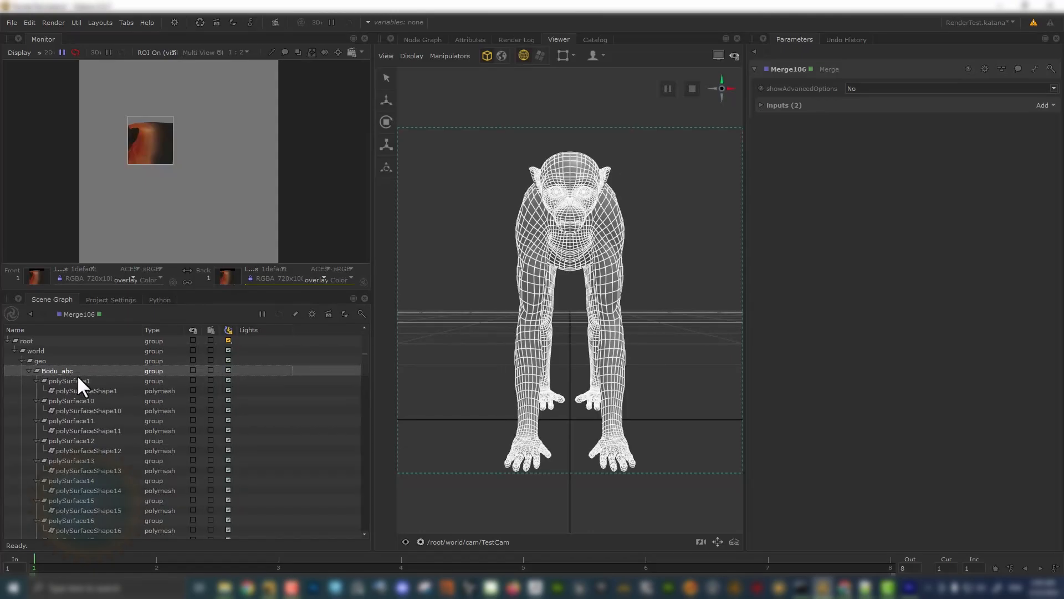
- Collapse the Bodu_abc branch and expand it again using the branch commands
right_click(62, 371)
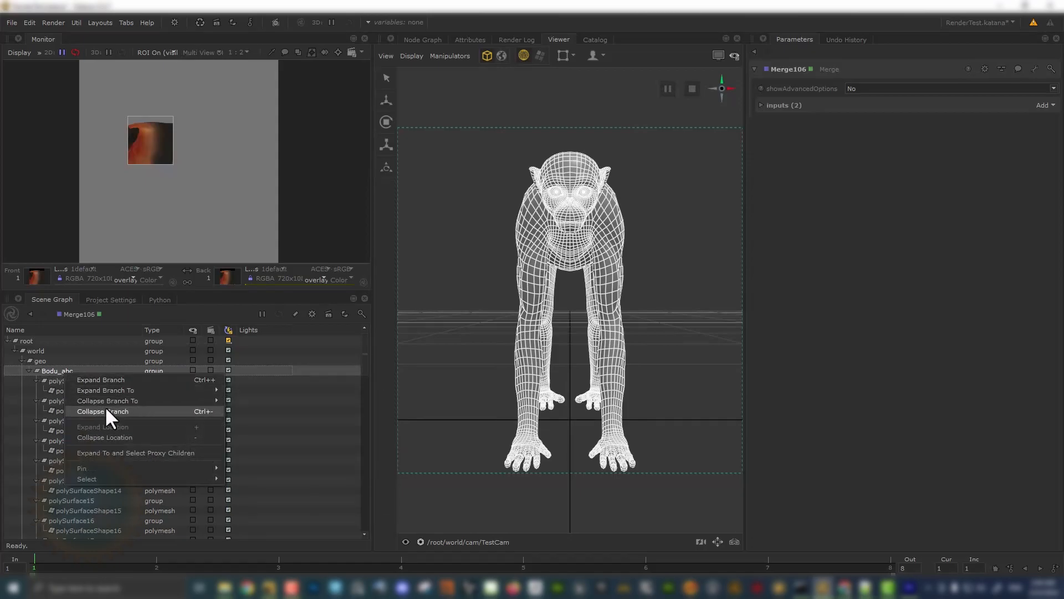
left_click(105, 407)
right_click(61, 377)
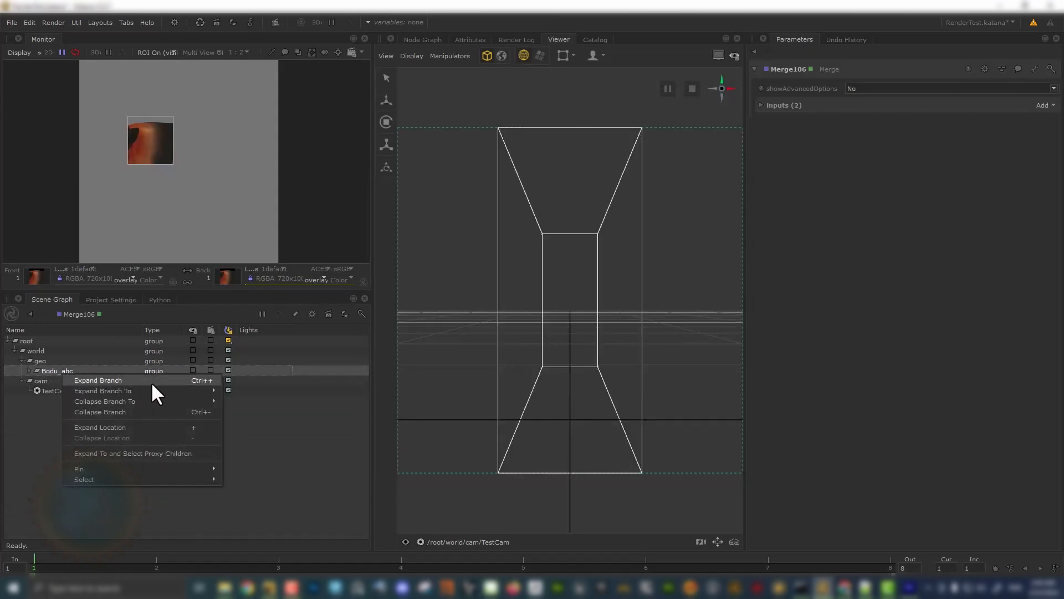
left_click(156, 381)
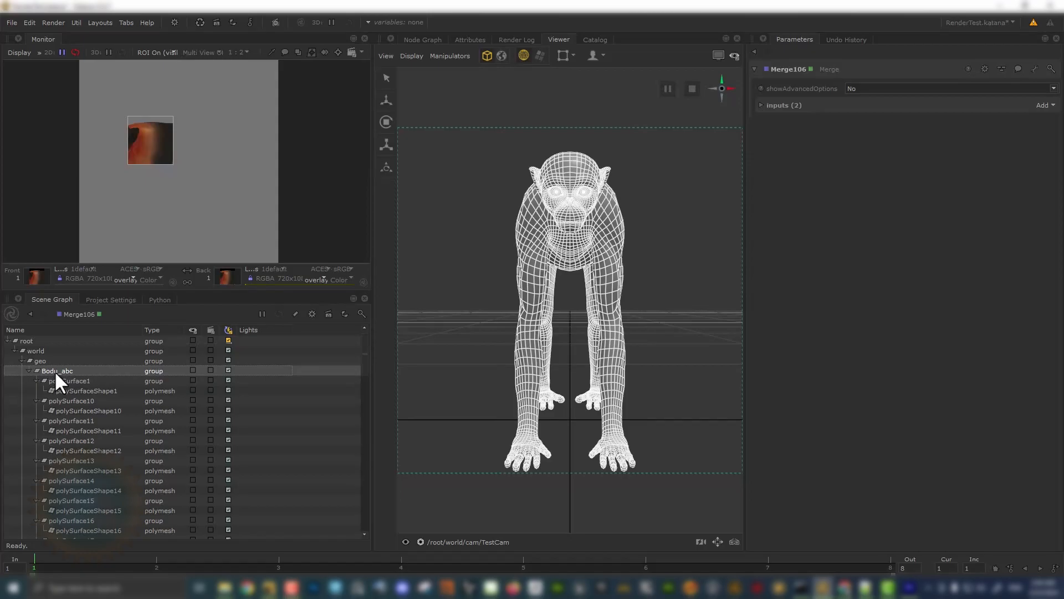
- Collapse the Bodu_abc location, fully expand its branch again, and clear the selection in the viewer
right_click(58, 370)
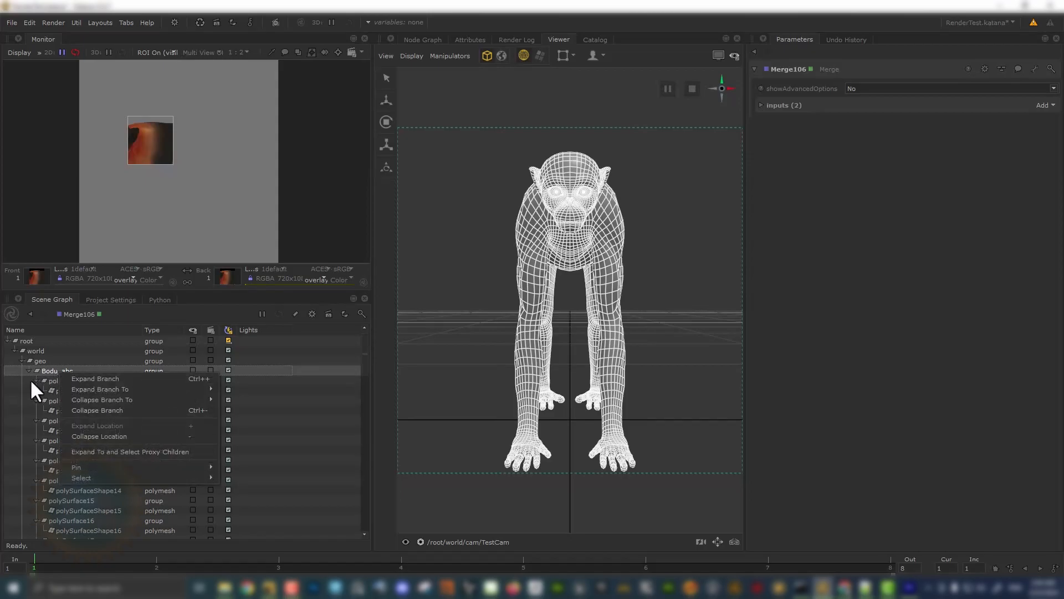
left_click(28, 372)
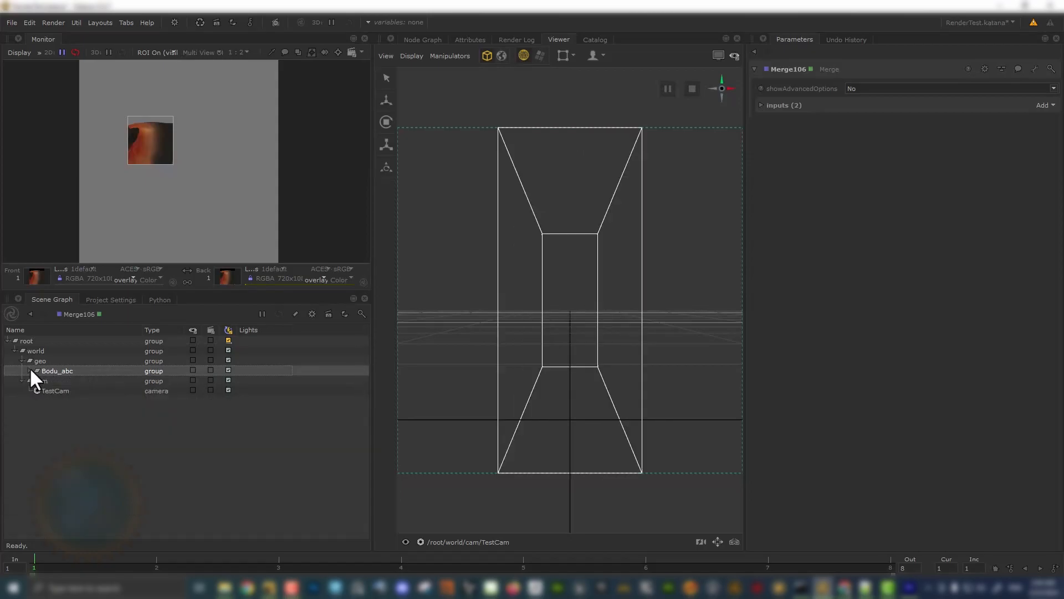
left_click(29, 368)
left_click(653, 199)
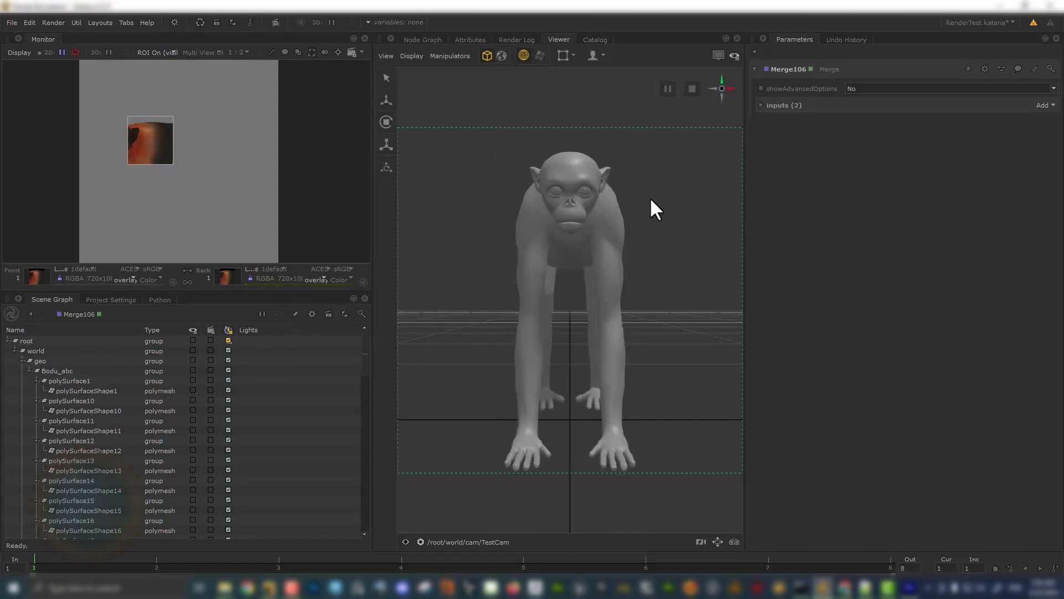
- In the node graph, move Importomatic3, CameraCreate and their Merge node together farther up and left from the Basic Scene Setting group
left_click(408, 36)
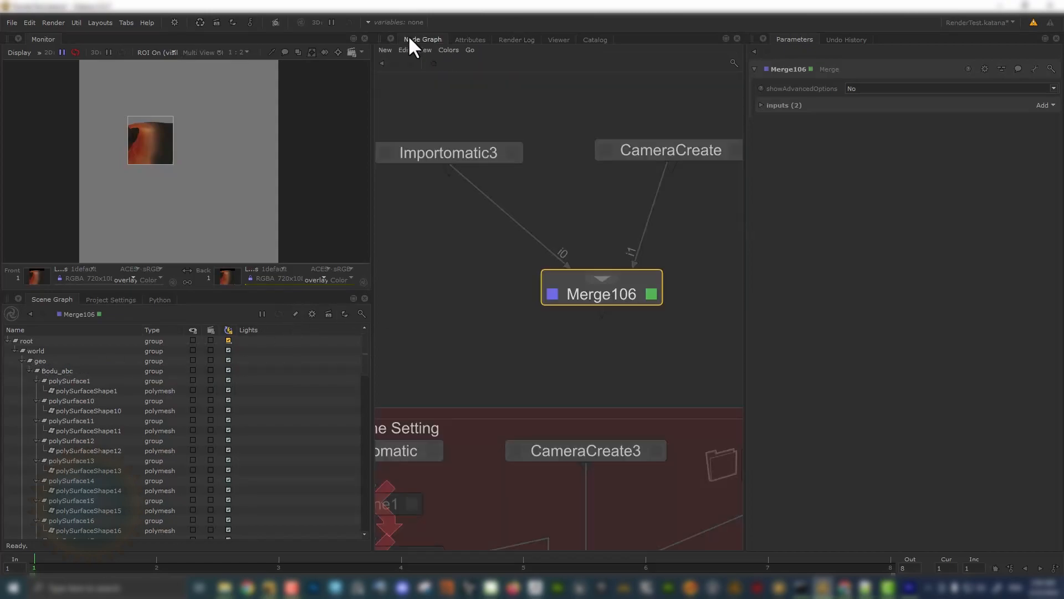
scroll(474, 261, "down", 3)
mouse_move(583, 290)
middle_mouse_down()
mouse_move(545, 215)
mouse_move(607, 247)
mouse_move(586, 241)
mouse_move(590, 274)
middle_mouse_up()
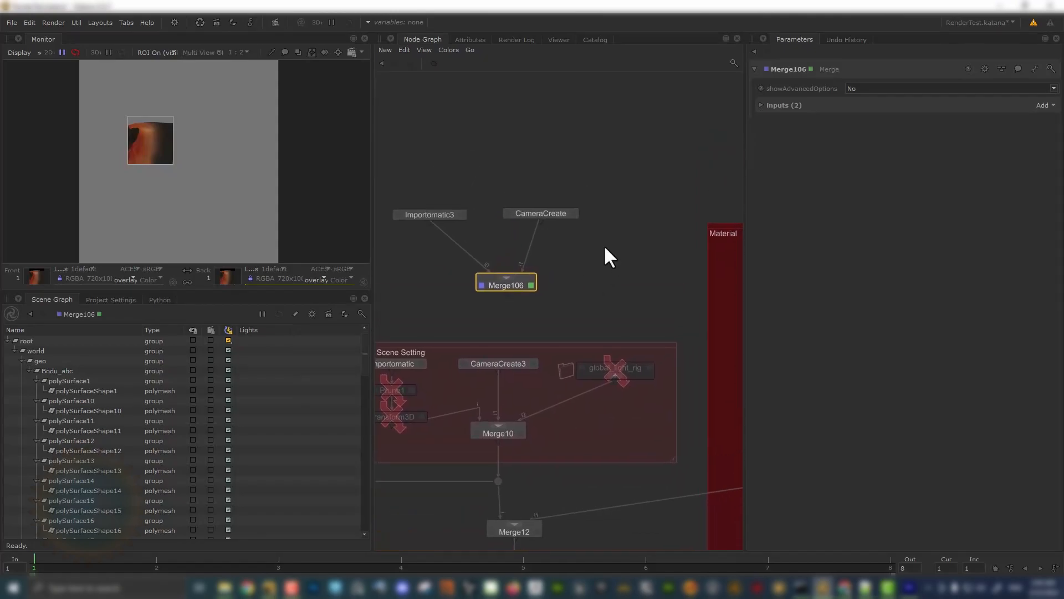
left_click_drag(409, 162, 575, 297)
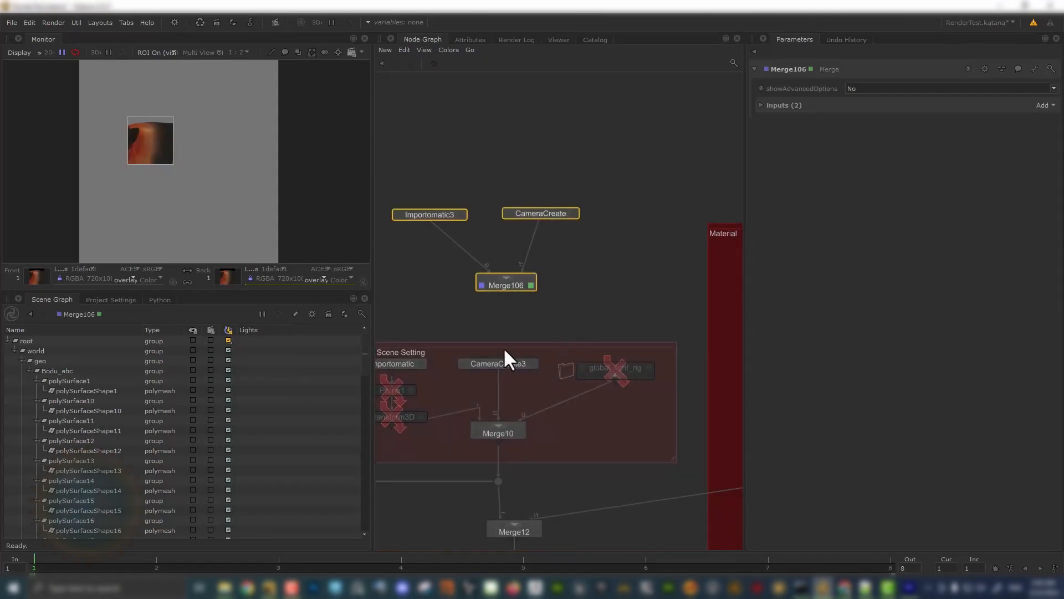
scroll(519, 278, "down", 3)
scroll(516, 296, "up", 3)
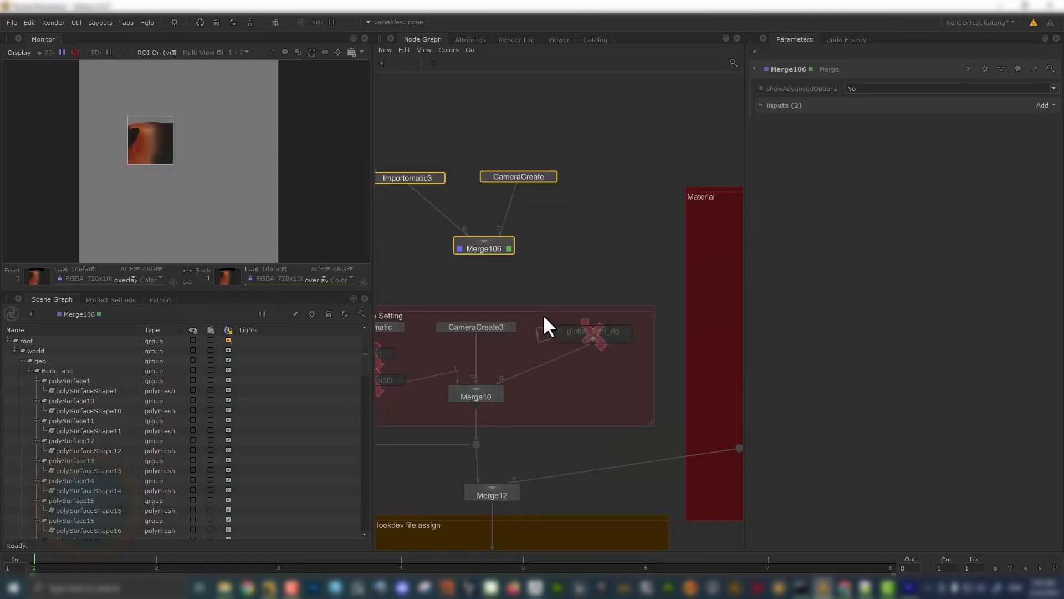
middle_click_drag(567, 295, 643, 409)
left_click_drag(420, 223, 452, 276)
- Add a GafferThree node to the node graph and place it beside CameraCreate
left_click(563, 201)
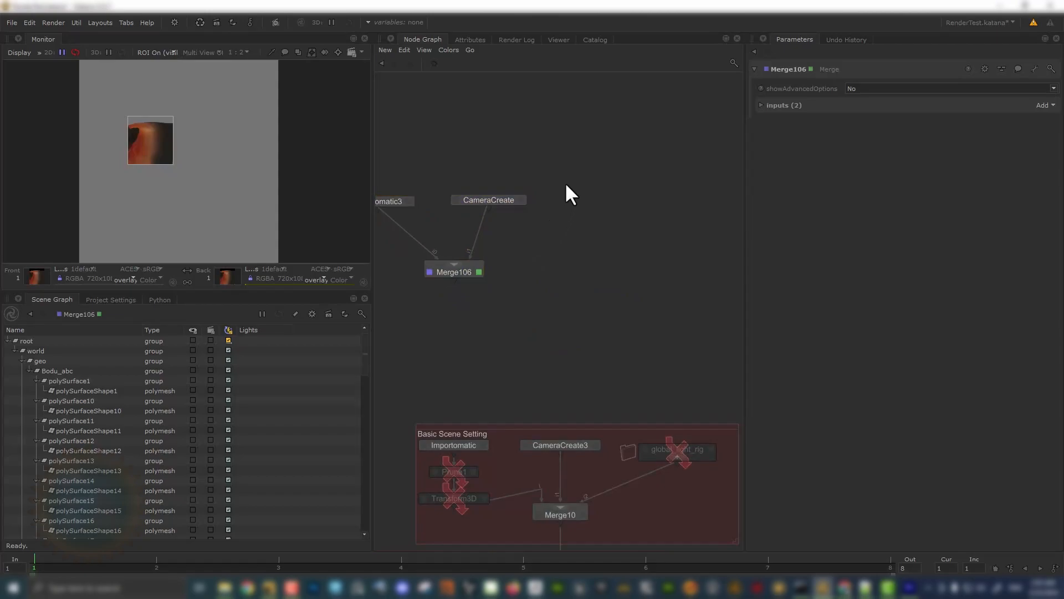
key("Tab")
type("g")
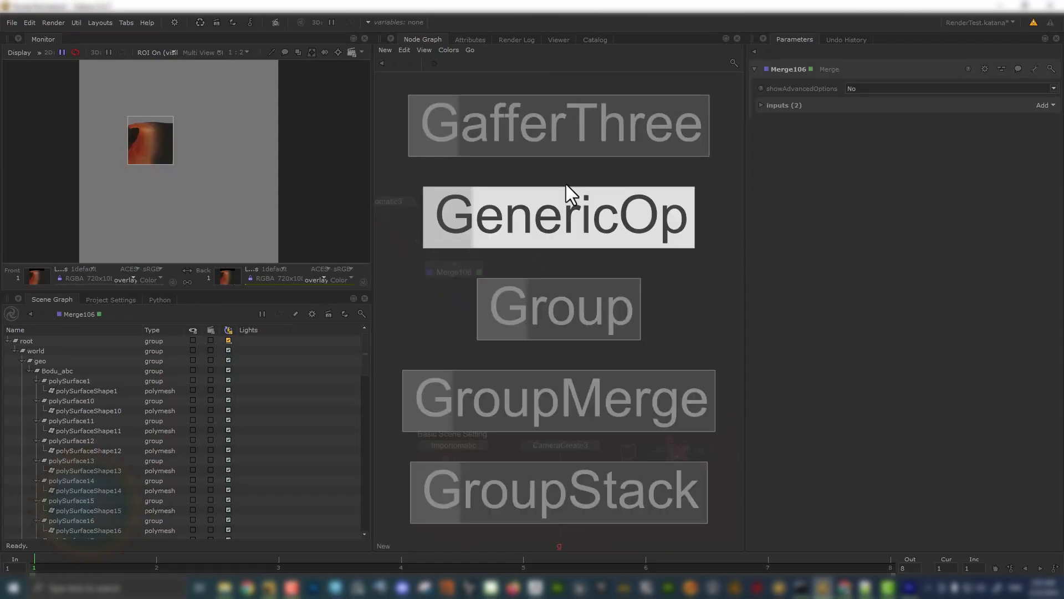
type("af")
left_click(551, 315)
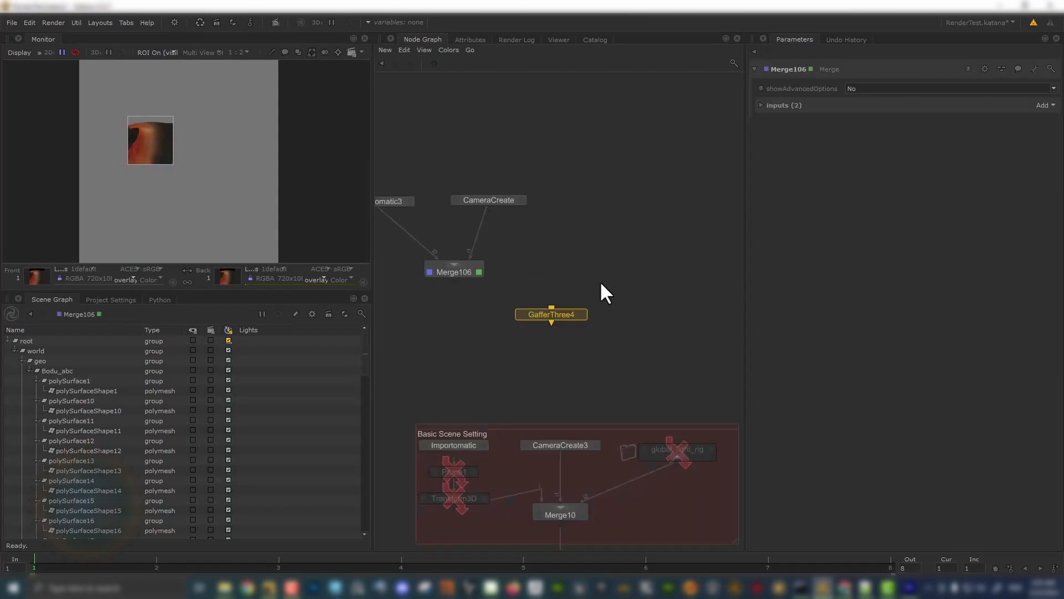
left_click(577, 264)
scroll(577, 227, "up", 4)
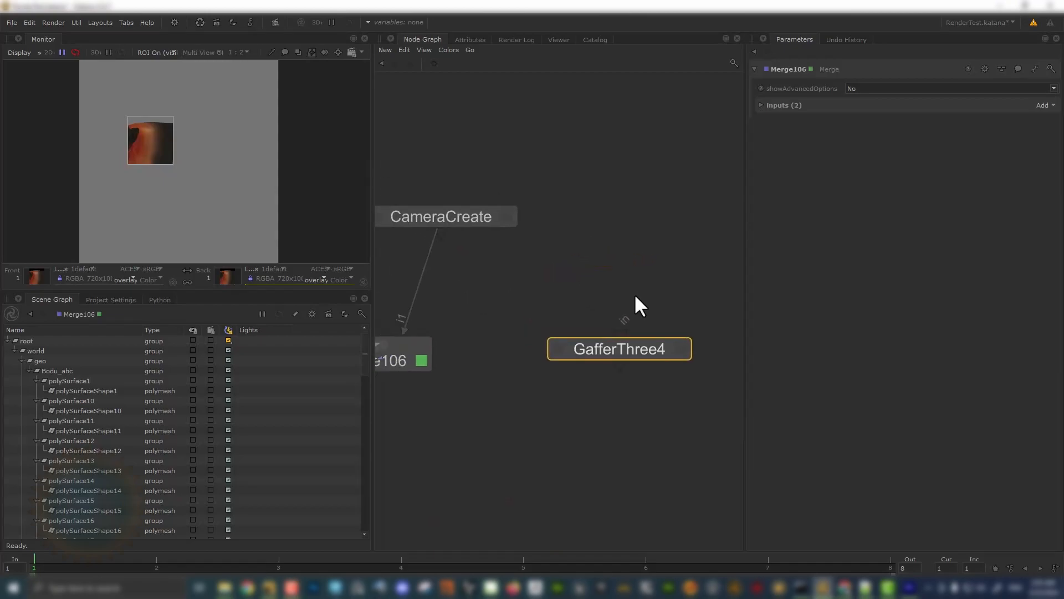
left_click_drag(628, 347, 638, 216)
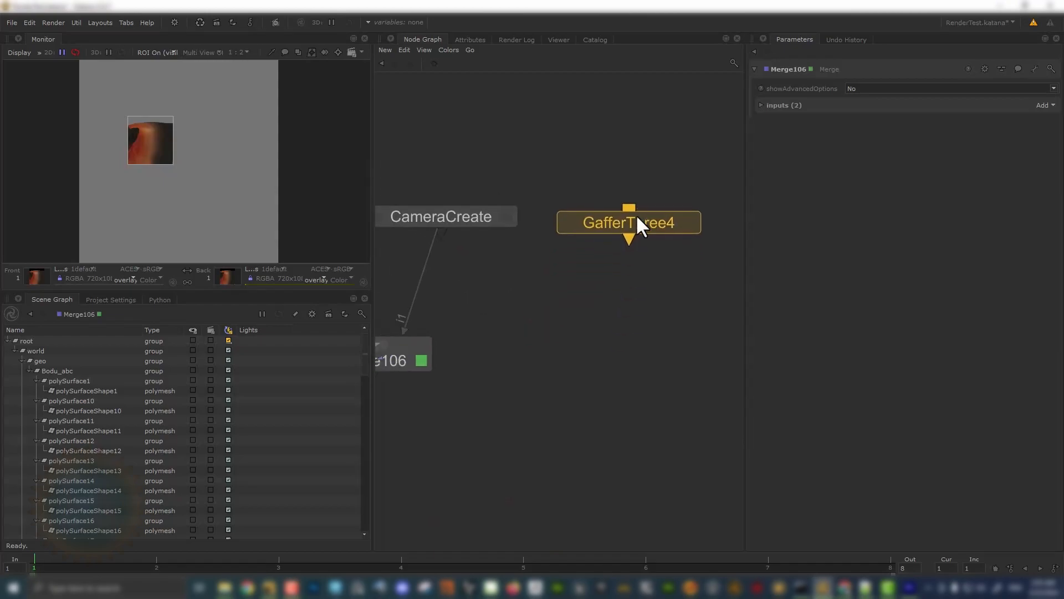
scroll(619, 266, "down", 4)
middle_click_drag(618, 266, 466, 306)
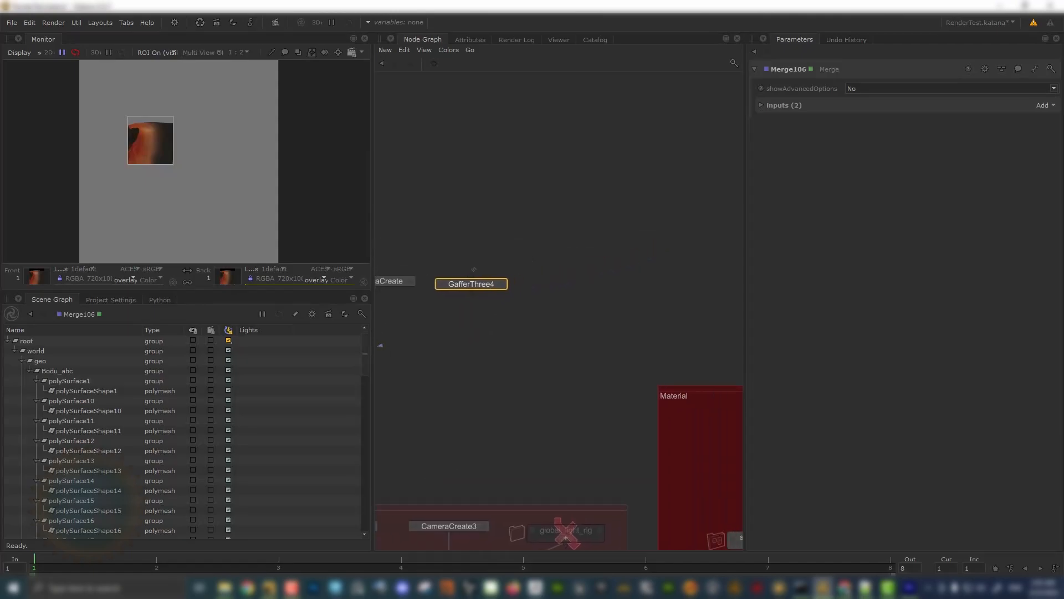
left_click_drag(465, 287, 484, 276)
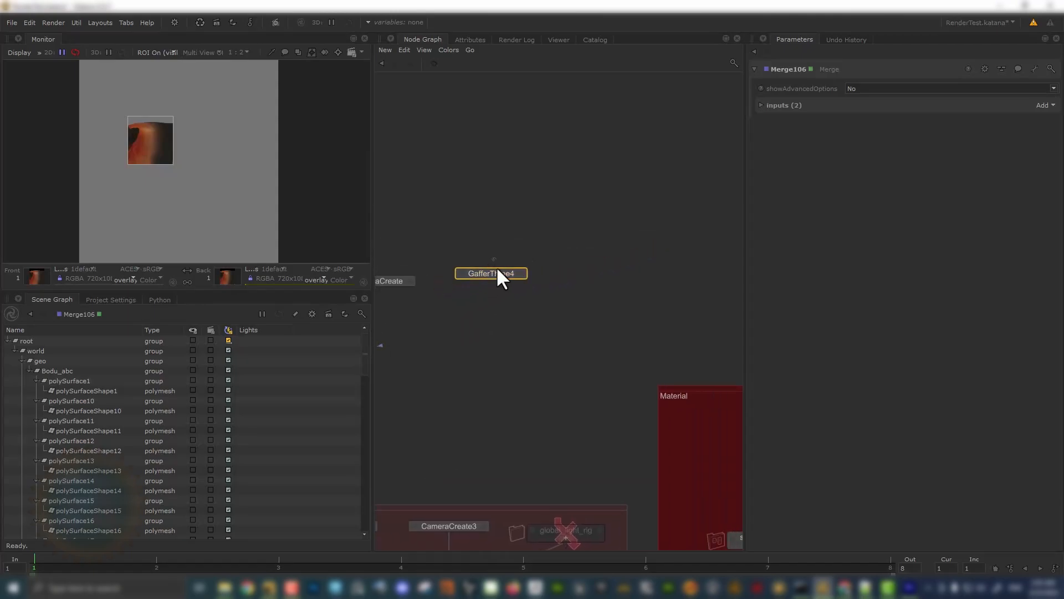
- Paste a second GafferThree node and place it level with GafferThree4 on its far side from CameraCreate
left_click(548, 212)
key("ctrl+v")
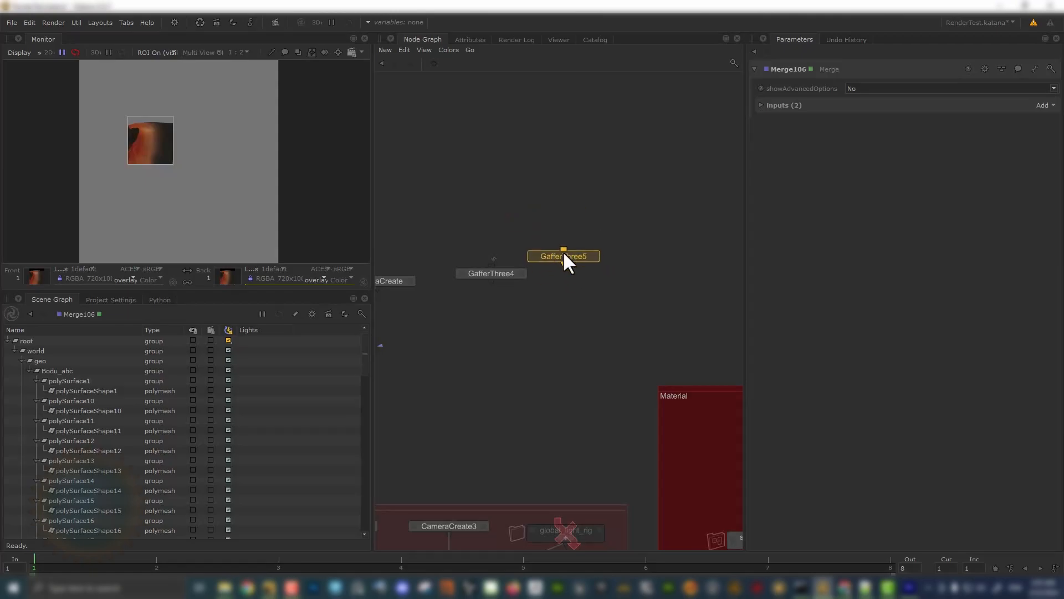
left_click(581, 277)
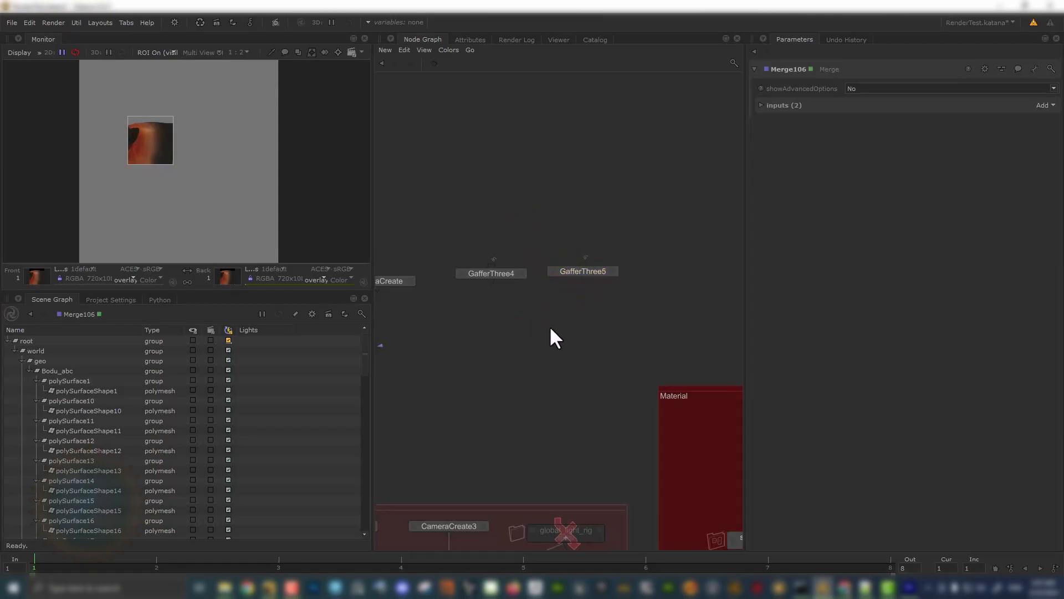
- Add a Switch node below the two gaffers and connect GafferThree4 and GafferThree5 to its inputs
key("Tab")
type("sw")
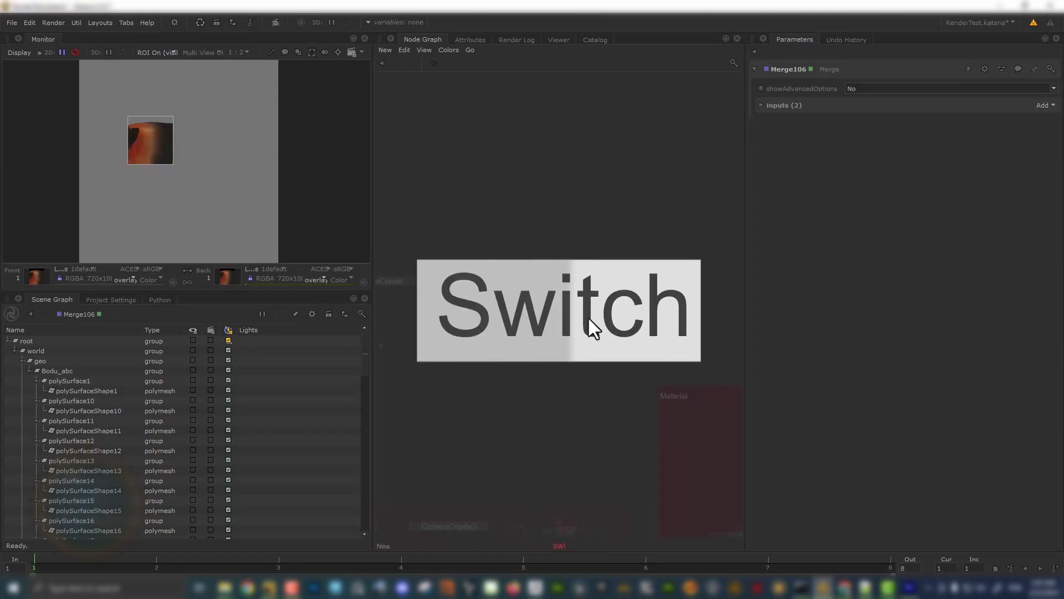
left_click(589, 324)
left_click(543, 312)
scroll(524, 294, "up", 3)
left_click_drag(463, 271, 557, 312)
left_click_drag(645, 264, 574, 321)
- Edit the Switch node's parameters and set its in value to 12
left_click(599, 327)
left_click_drag(794, 92, 773, 92)
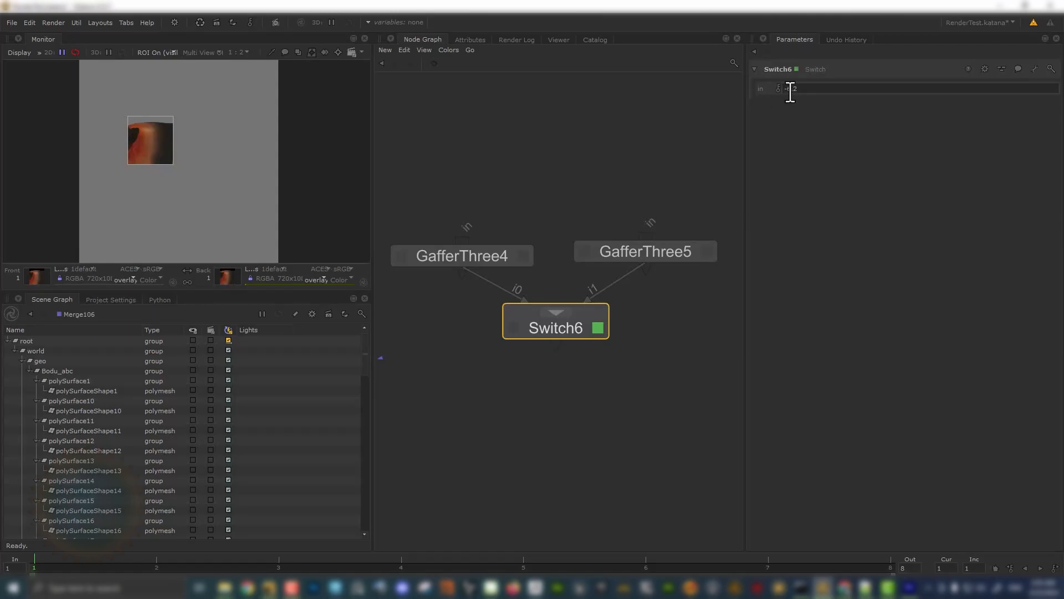
left_click_drag(849, 90, 673, 89)
type("12")
- Delete the Switch node and the duplicate GafferThree5 node from the graph
left_click(531, 353)
scroll(613, 392, "down", 5)
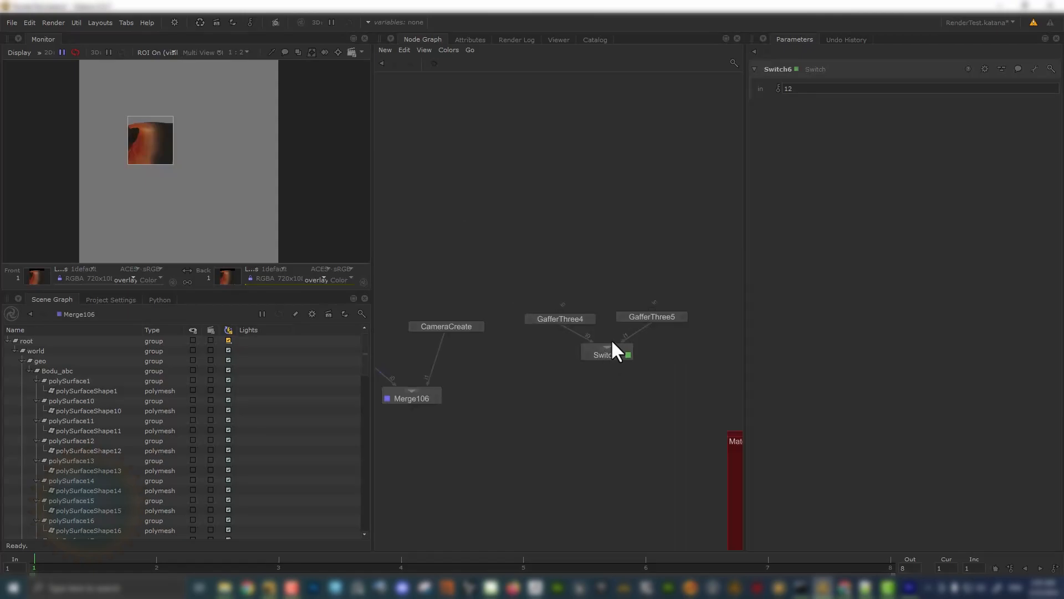
left_click_drag(602, 357, 603, 377)
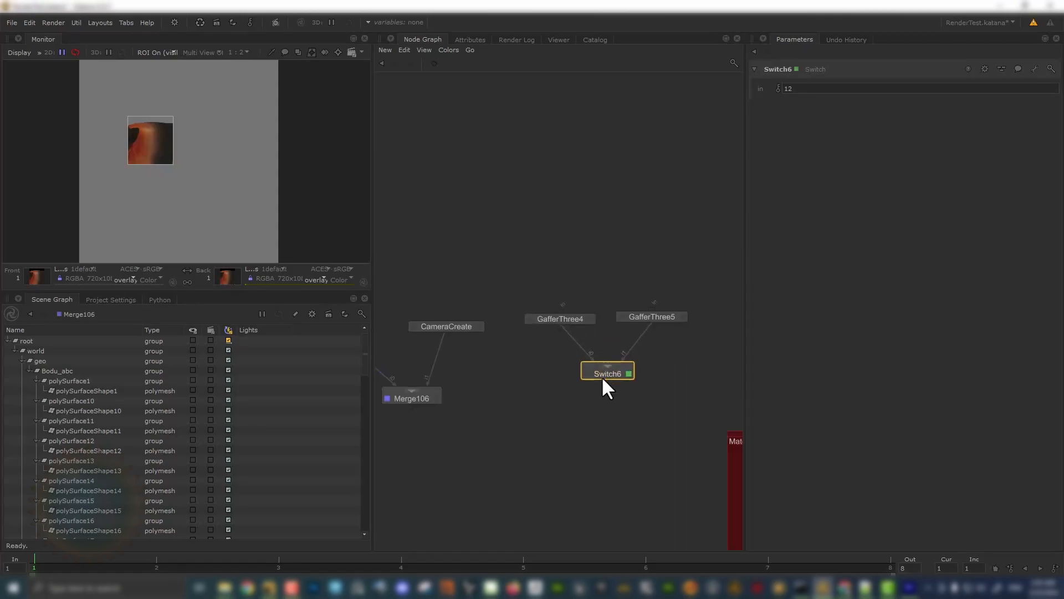
key("Delete")
left_click_drag(622, 252, 673, 384)
key("Delete")
- Connect GafferThree4 to Merge106 as its third input and center the Merge node beneath CameraCreate
mouse_move(546, 320)
left_mouse_down()
mouse_move(578, 318)
mouse_move(563, 327)
left_mouse_up()
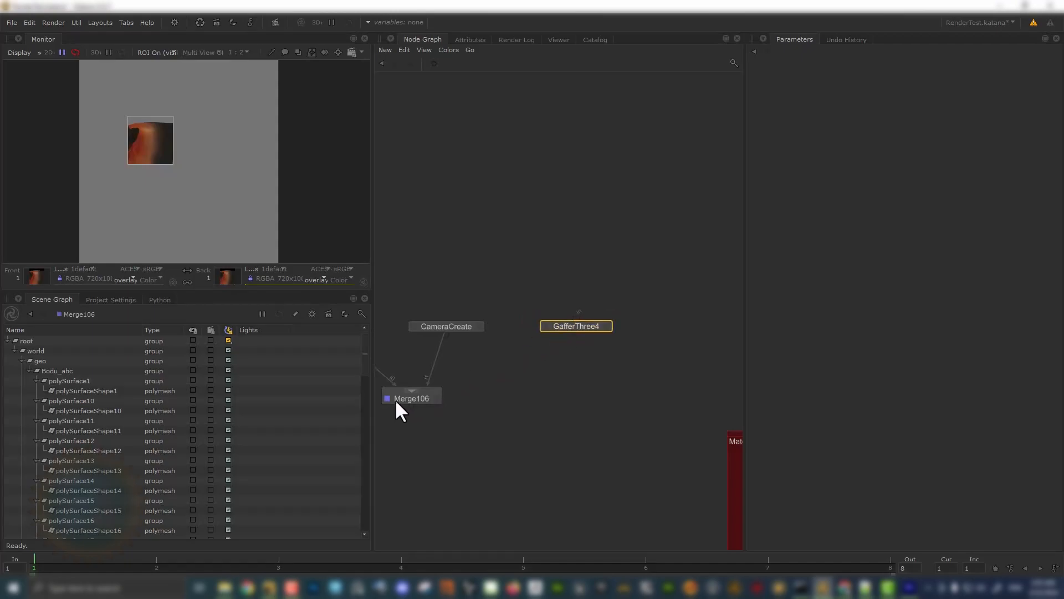
scroll(417, 394, "up", 3)
middle_click_drag(497, 388, 588, 380)
scroll(522, 384, "down", 3)
left_click_drag(660, 331, 497, 388)
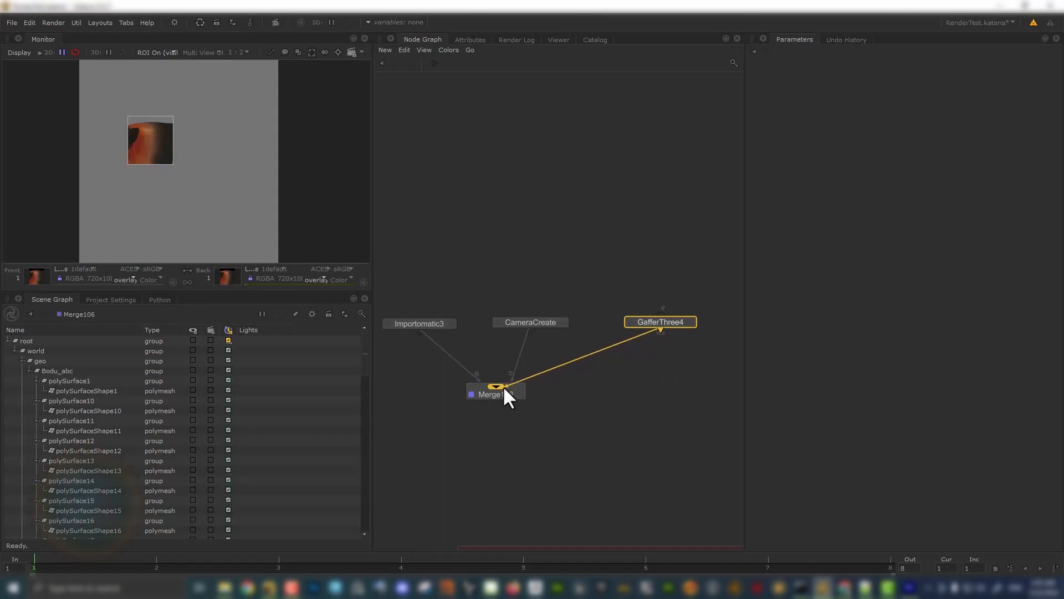
left_click_drag(494, 384, 488, 385)
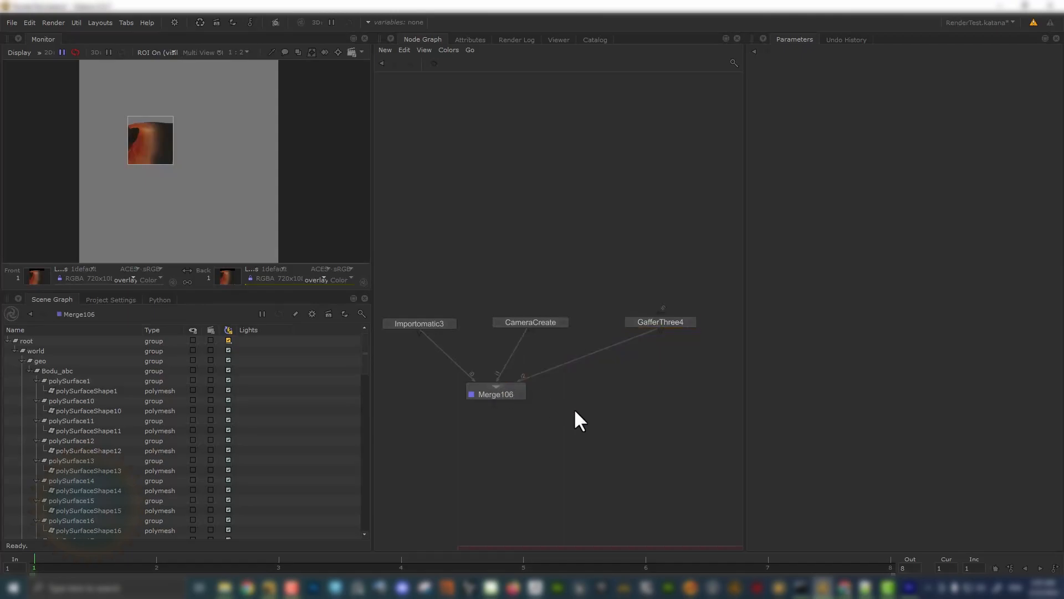
scroll(516, 391, "up", 3)
left_click(521, 394)
left_click_drag(546, 395, 592, 405)
middle_click_drag(538, 402, 519, 374)
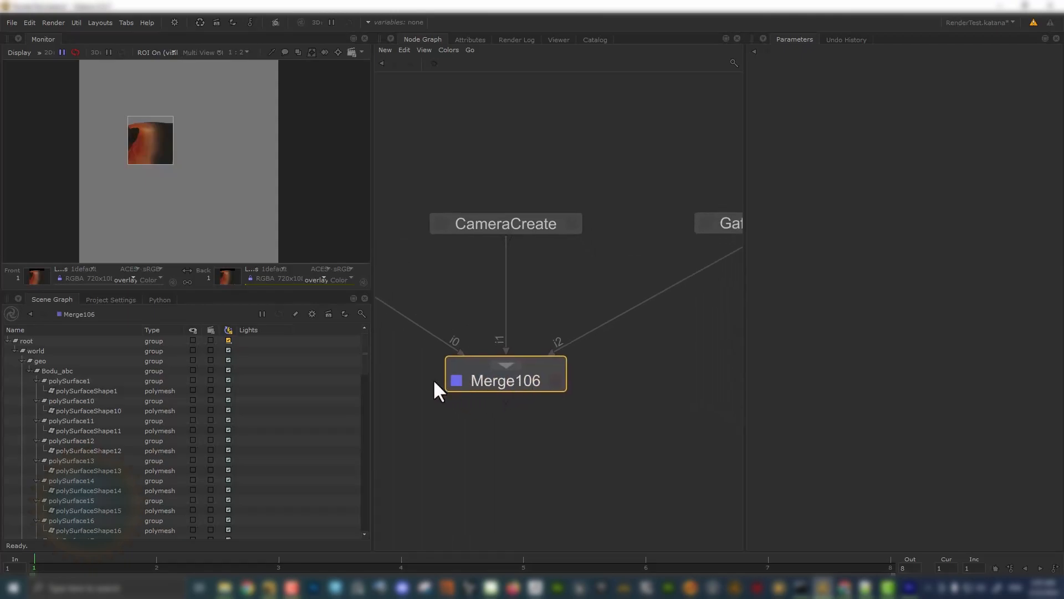
- Collapse the Bodu_abc branch in the scene graph
left_click(29, 371)
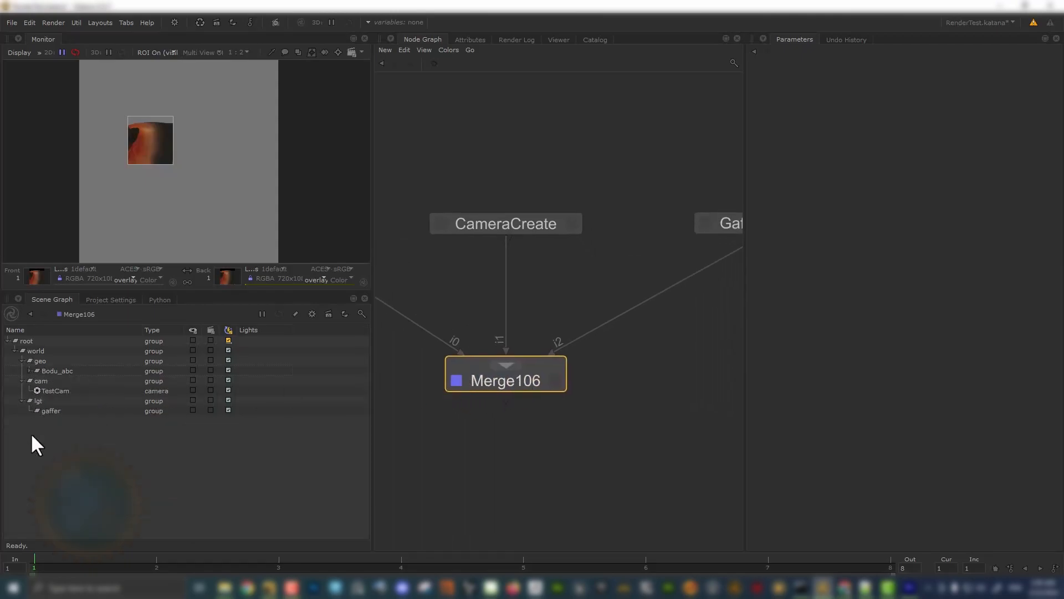
scroll(656, 321, "down", 3)
middle_click_drag(655, 318, 581, 335)
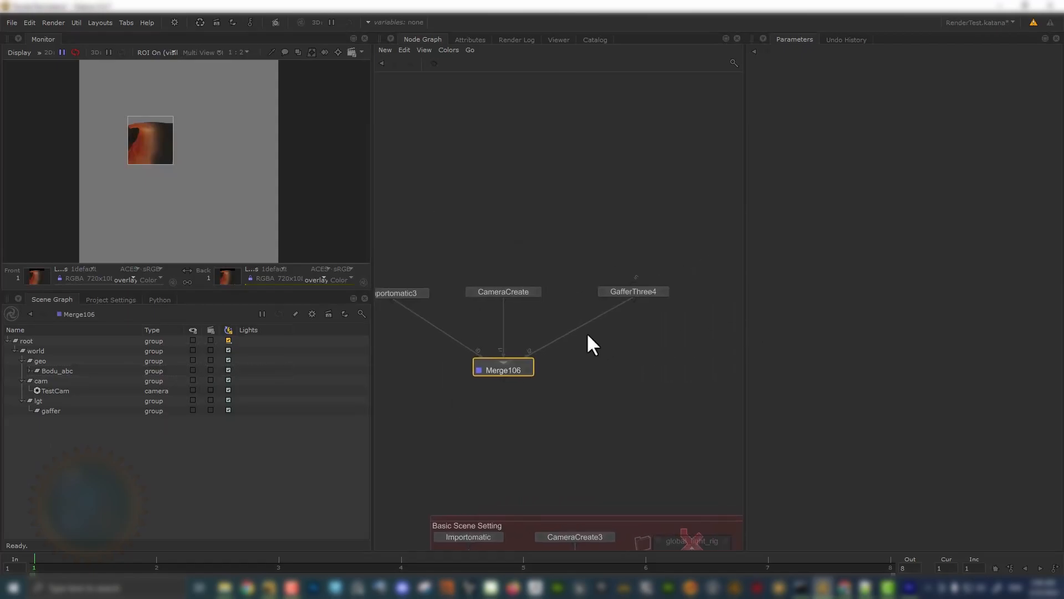
- Edit GafferThree4's parameters and add an Arnold Skydome Light to its light list
scroll(624, 296, "up", 3)
left_click(704, 283)
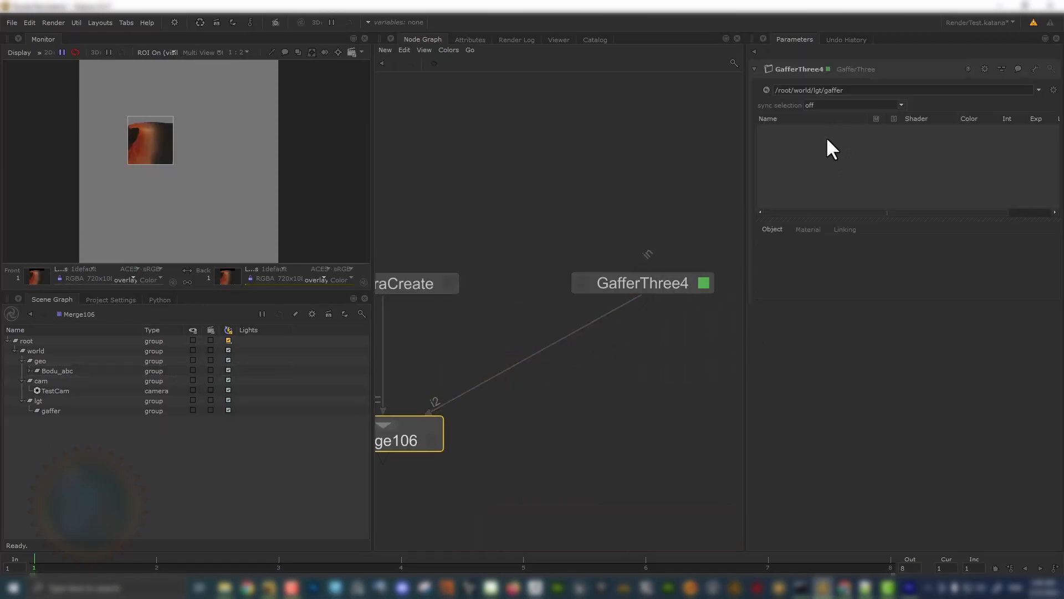
right_click(827, 139)
mouse_move(879, 148)
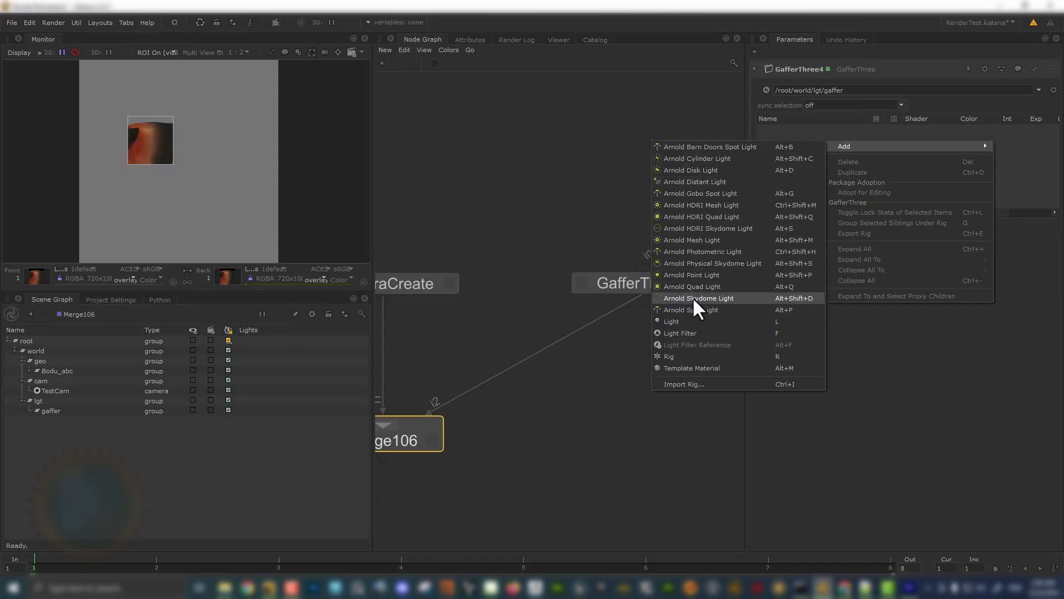
left_click(713, 297)
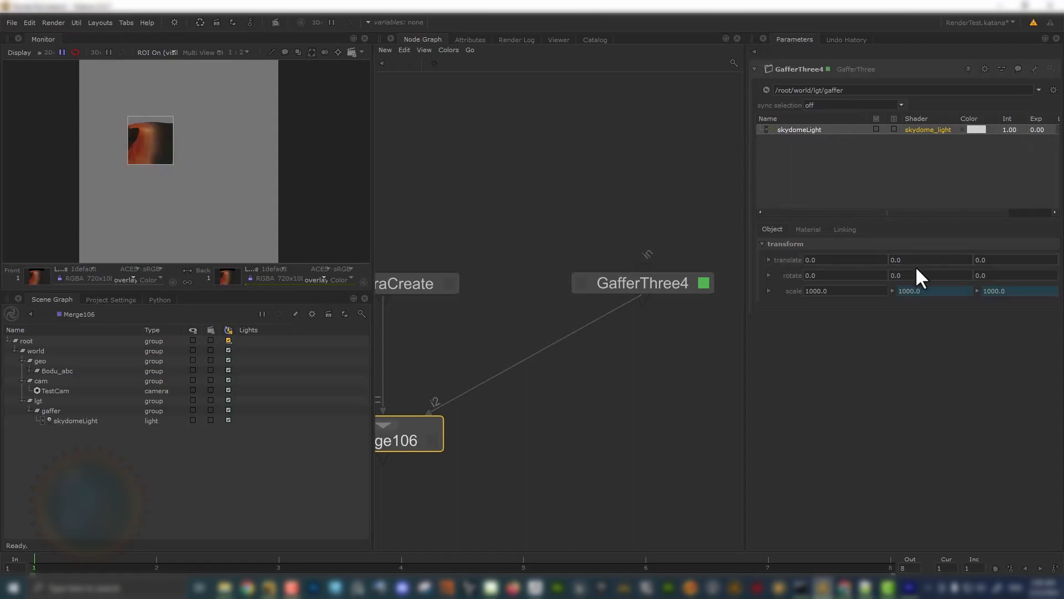
left_click_drag(942, 211, 1023, 211)
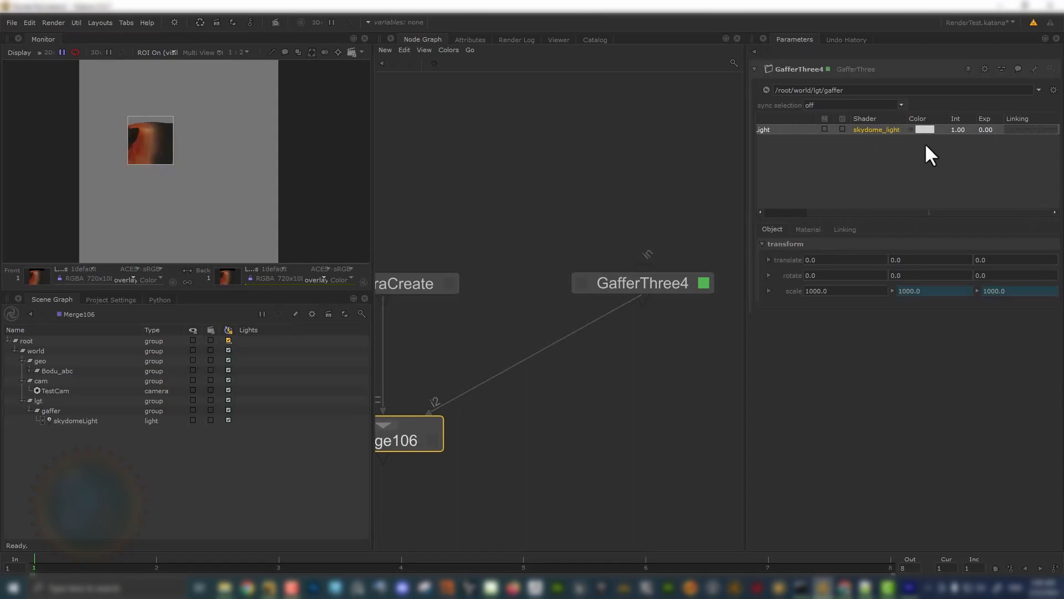
- Edit Merge106 and examine the merged scene with the skydome light in the 3D viewer
scroll(621, 249, "down", 3)
double_click(517, 331)
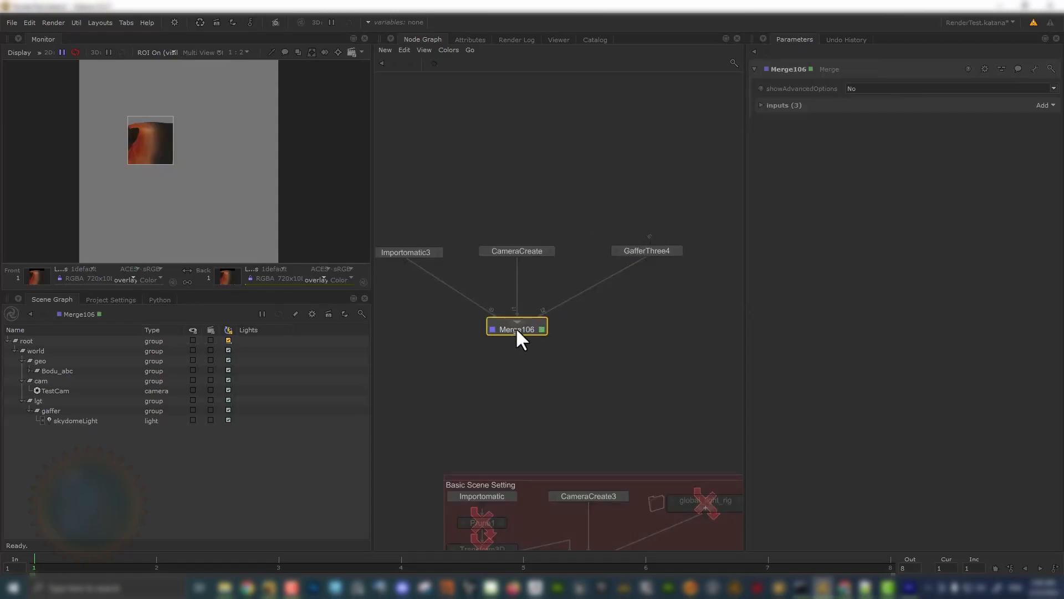
left_click(558, 40)
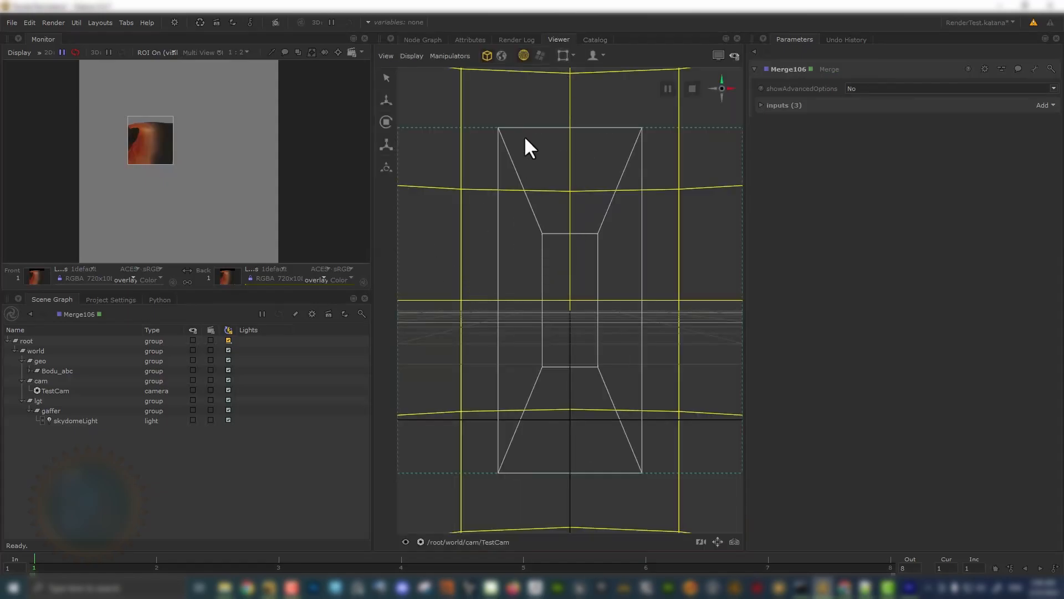
- Return to the node graph and launch a render from Merge106
left_click(422, 40)
right_click(524, 323)
key("Escape")
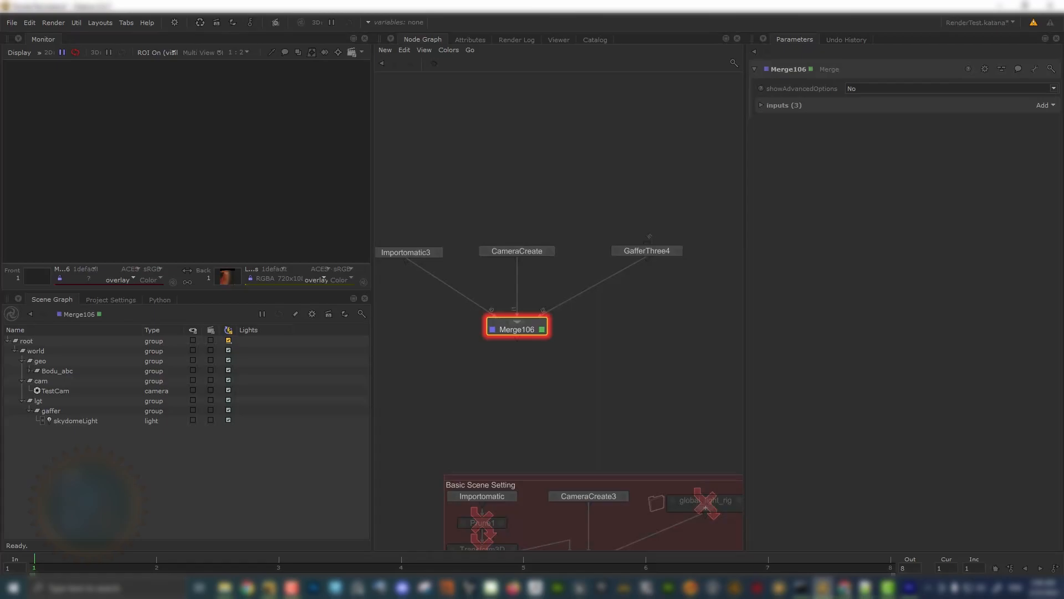
- Reopen GafferThree4's parameters and set the skydome light's material format to latlong
double_click(647, 250)
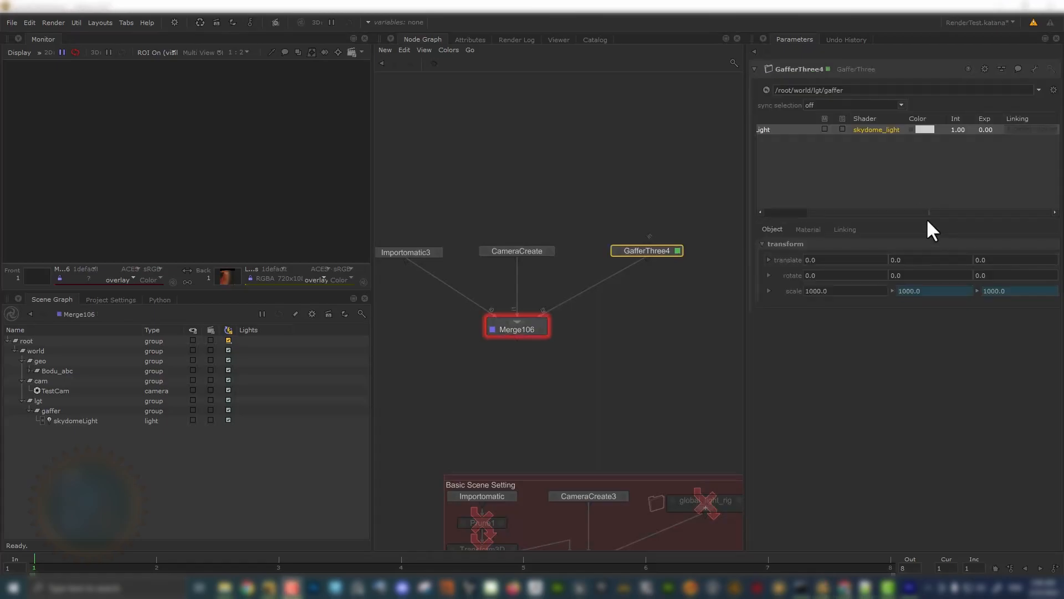
left_click(813, 229)
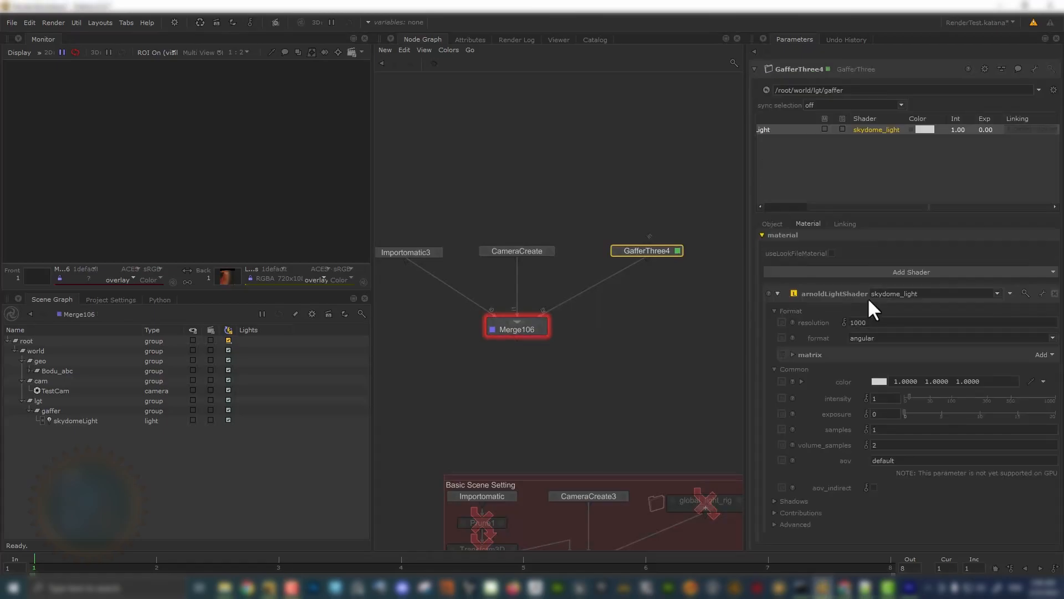
left_click(772, 226)
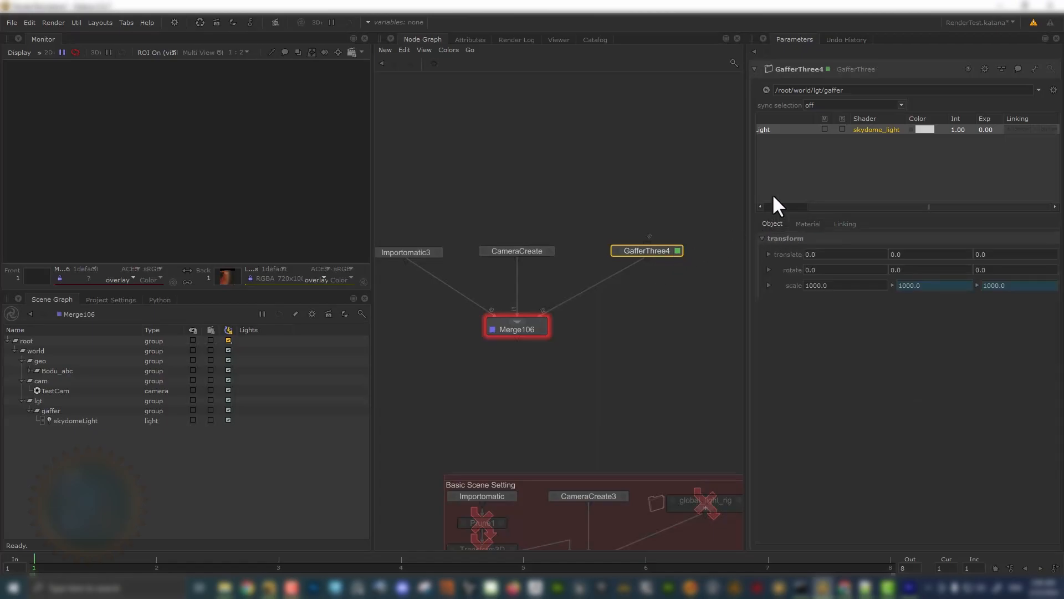
left_click(793, 207)
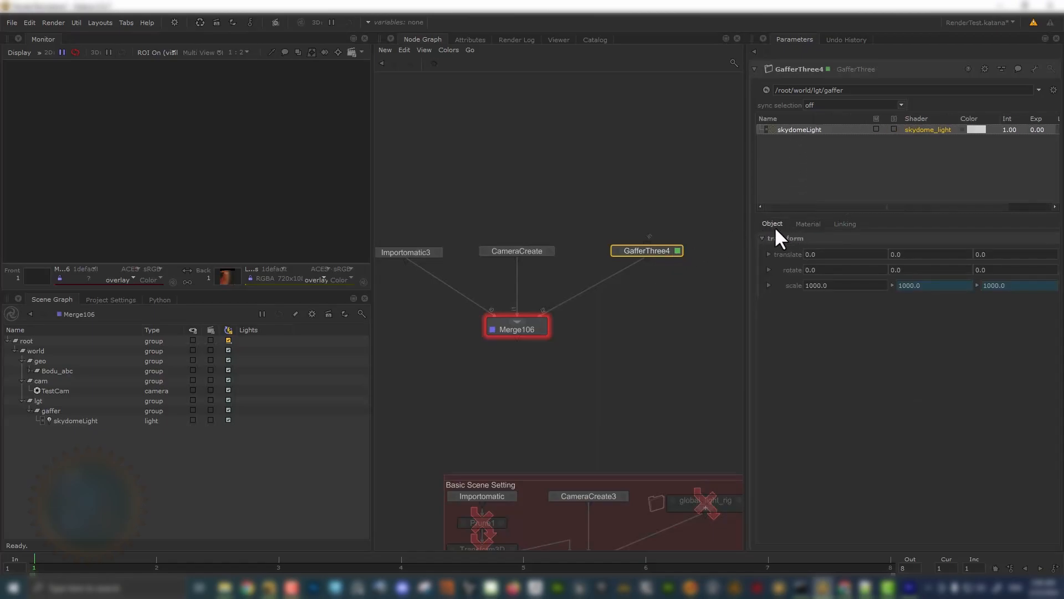
left_click(817, 222)
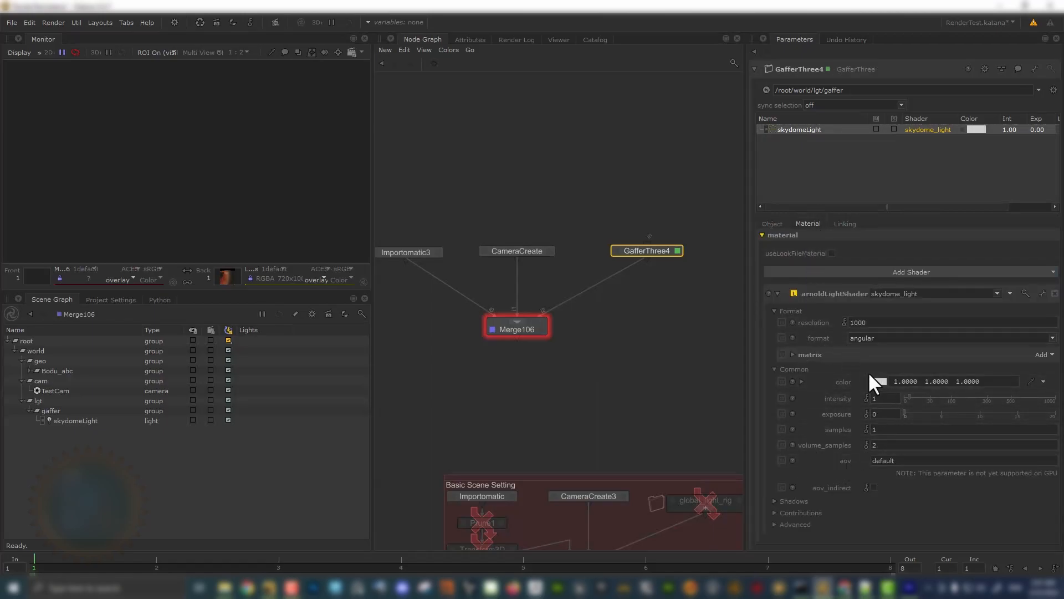
left_click(864, 339)
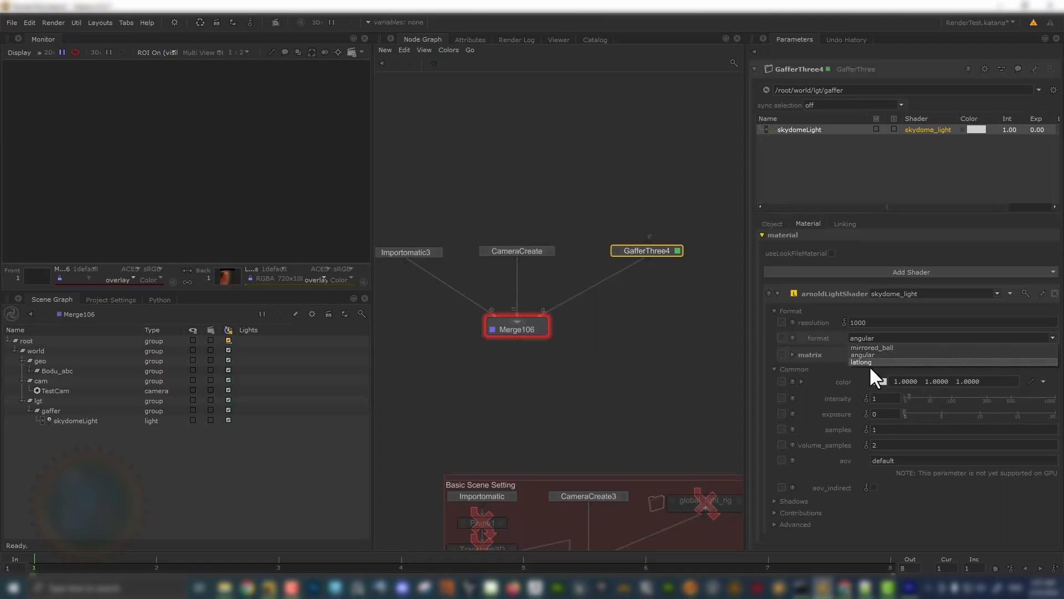
left_click(863, 361)
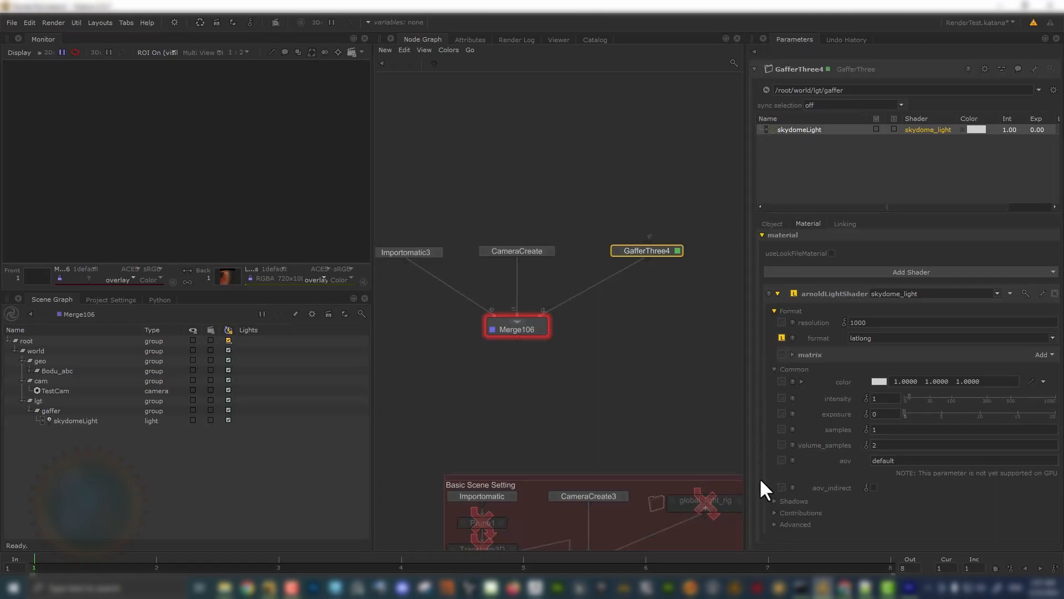
- Expand the light's matrix parameter, add an HDRI Skydome Light to GafferThree4, and reselect the original skydomeLight
left_click(793, 354)
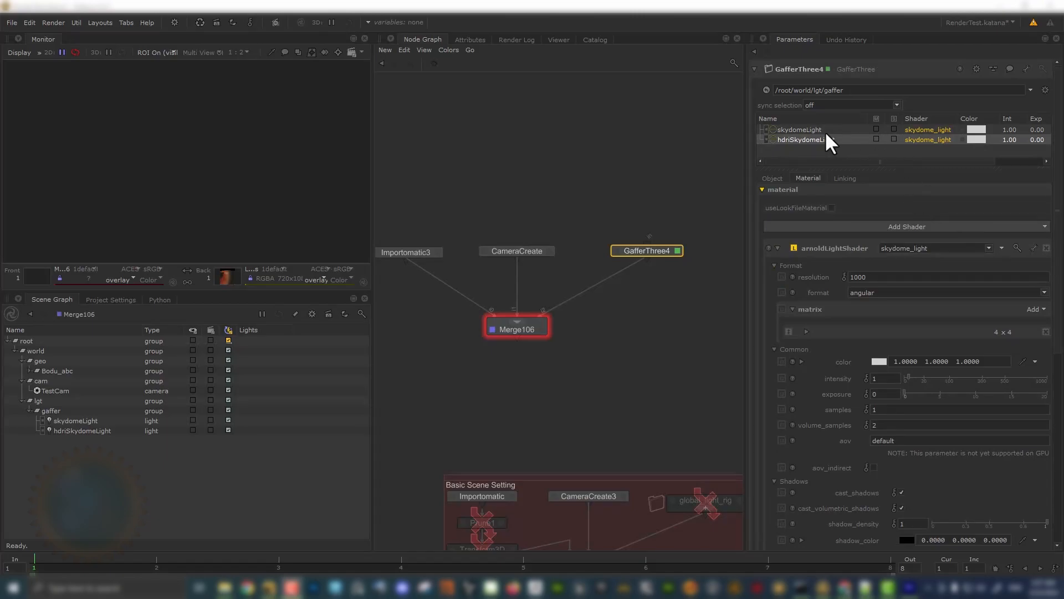
left_click(810, 132)
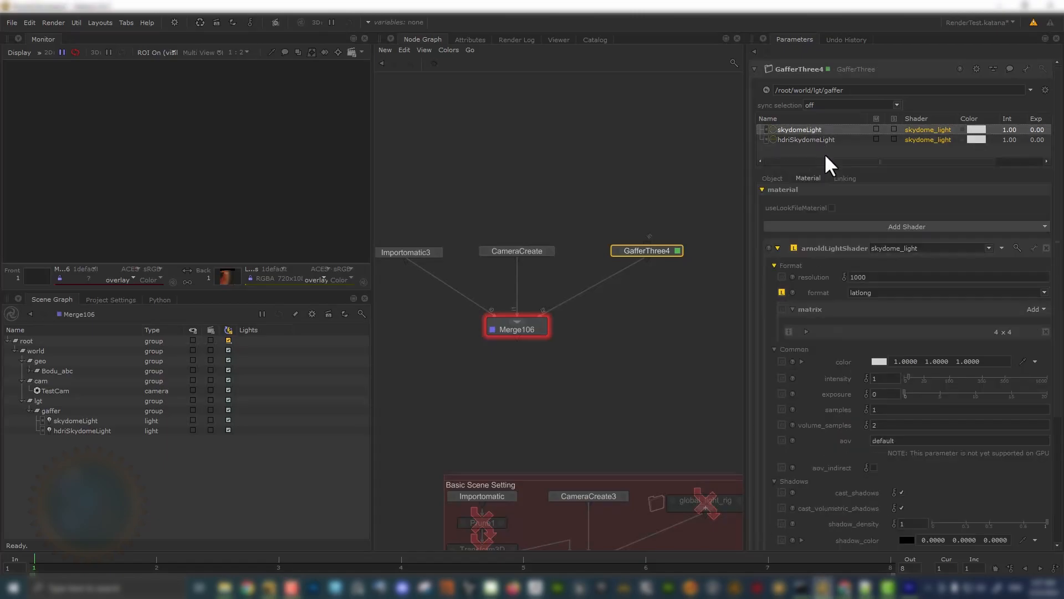
- Delete the plain skydomeLight from GafferThree4 and check the Arnold light types available for adding
key("Delete")
left_click(796, 131)
right_click(823, 146)
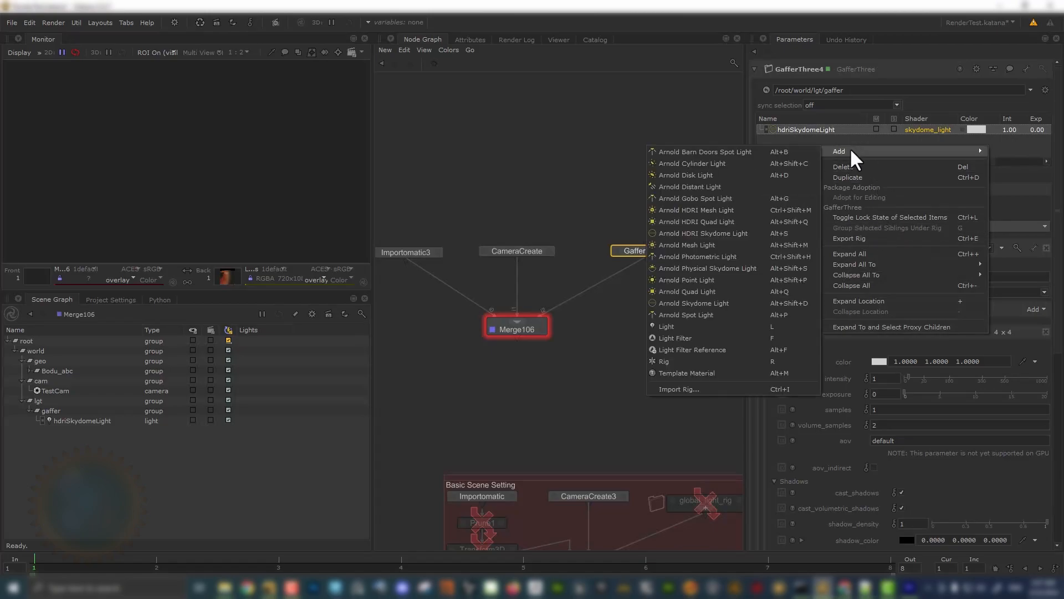
mouse_move(838, 153)
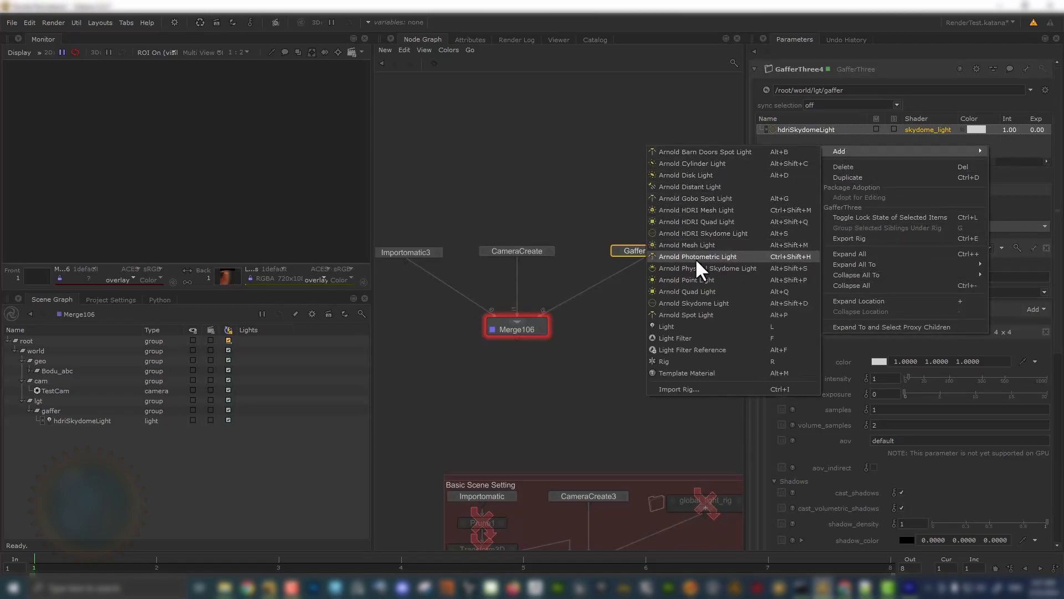
left_click(796, 166)
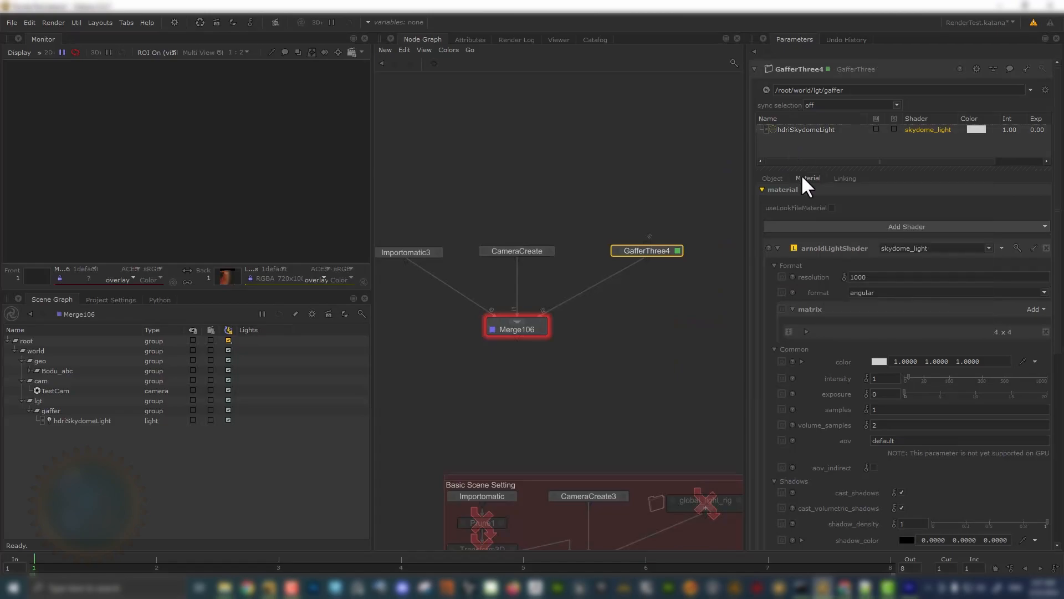
- Select hdriSkydomeLight, check its transform and set its material format to latlong
left_click(806, 129)
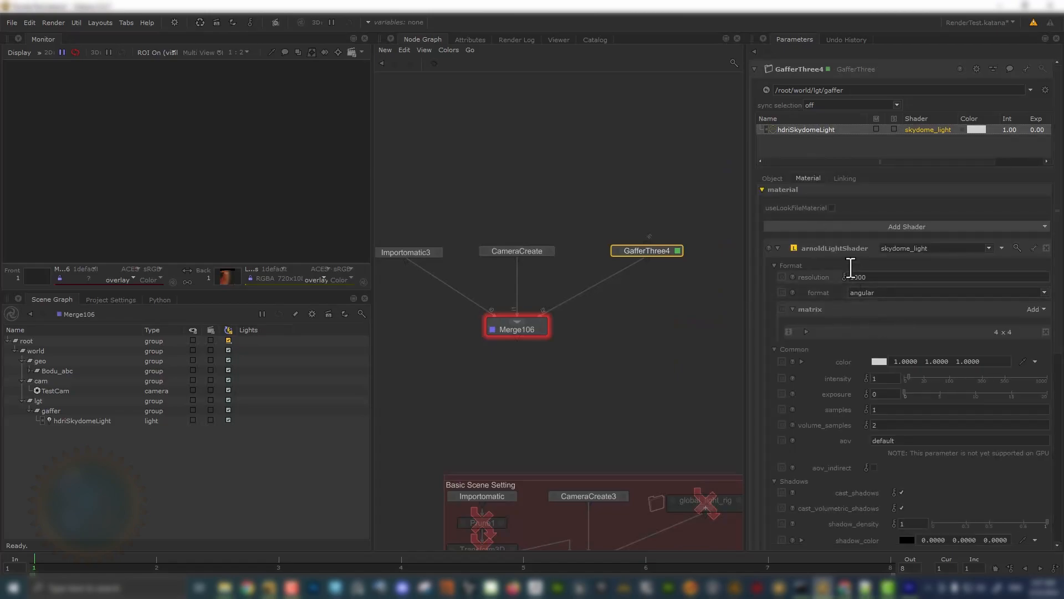
left_click(761, 179)
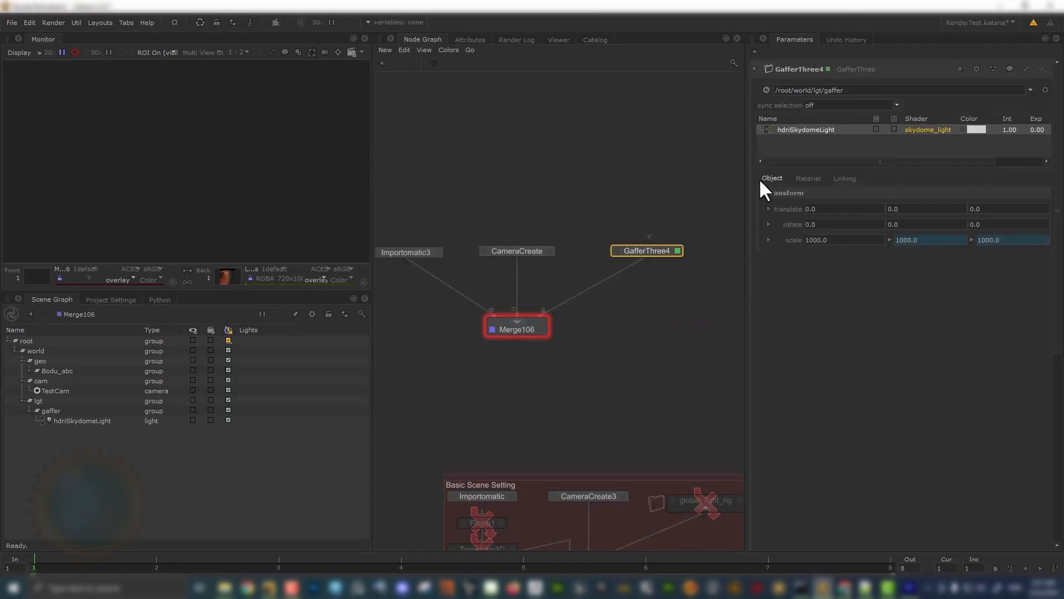
left_click(807, 178)
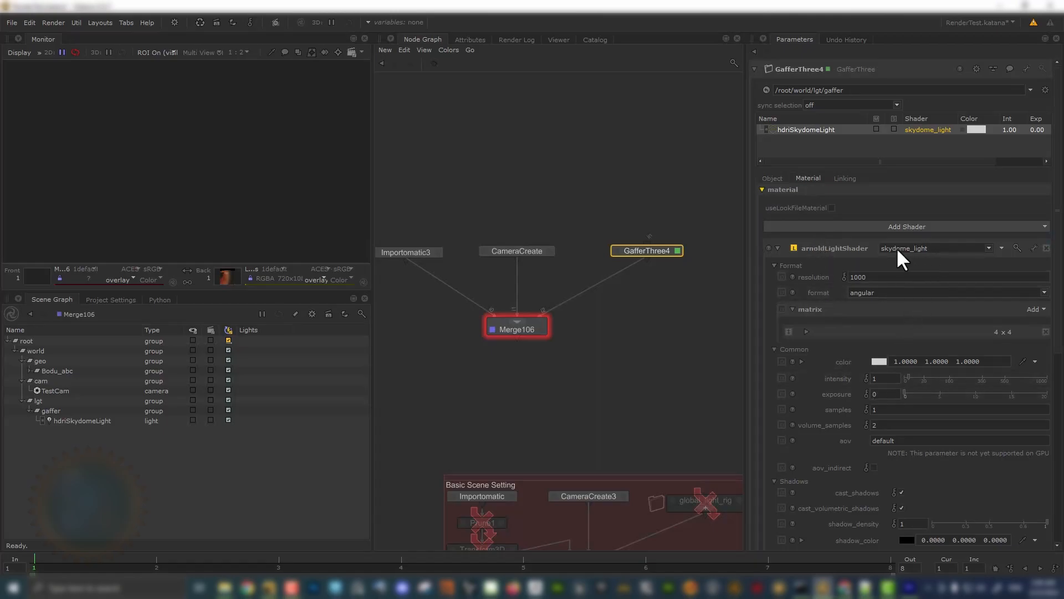
left_click(871, 293)
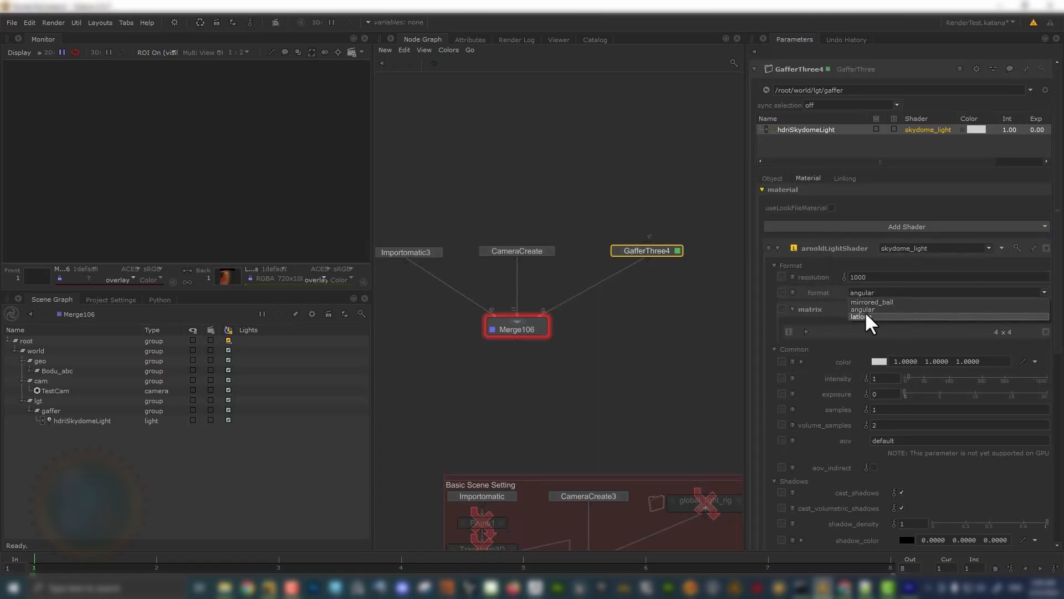
left_click(862, 317)
- Choose image as the arnoldSurfaceShader of hdriSkydomeLight
scroll(776, 480, "down", 6)
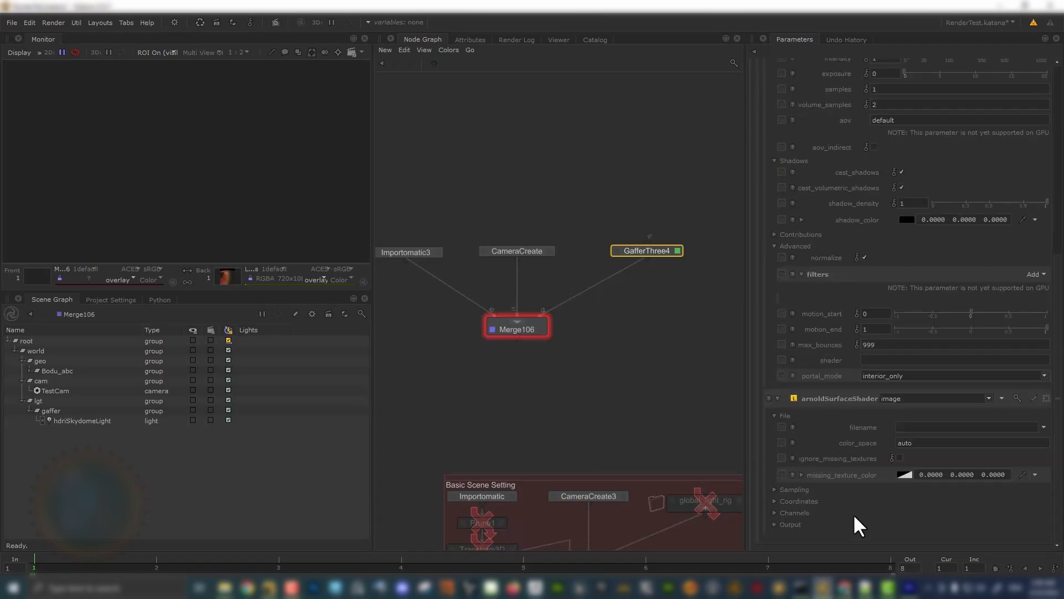
left_click(902, 397)
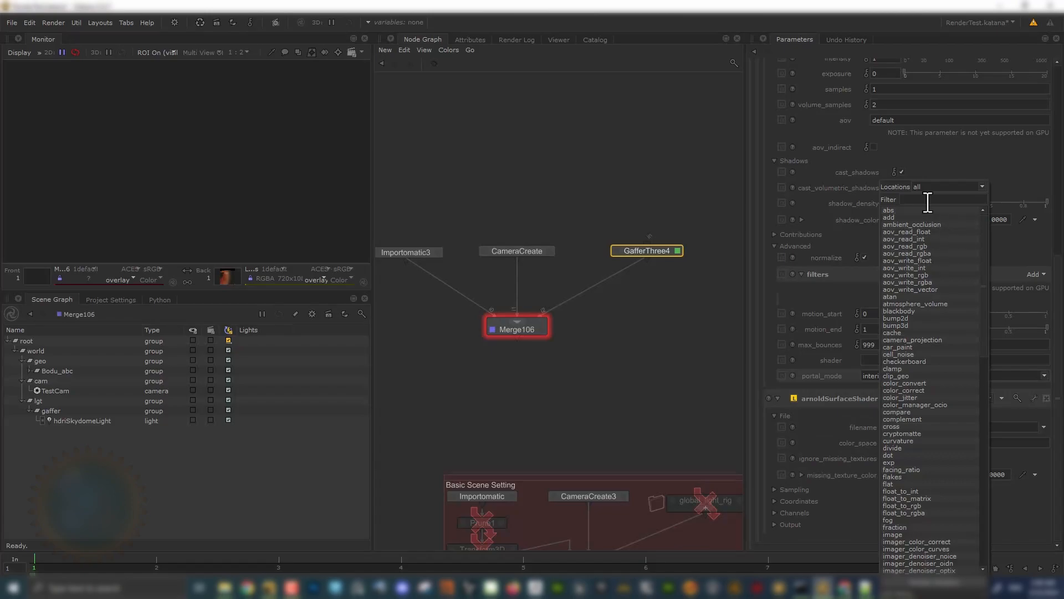
type("im")
left_click(906, 209)
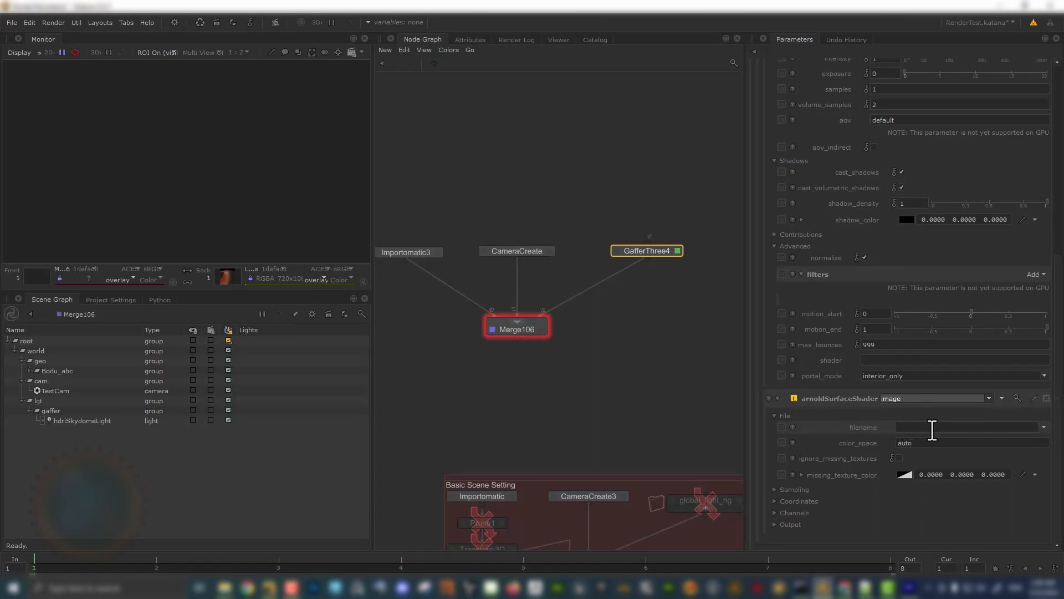
- Load ROOM_v002_HDR.1001.tx from L:/HDRi as the filename of the light's image shader
left_click(1045, 428)
left_click(1021, 439)
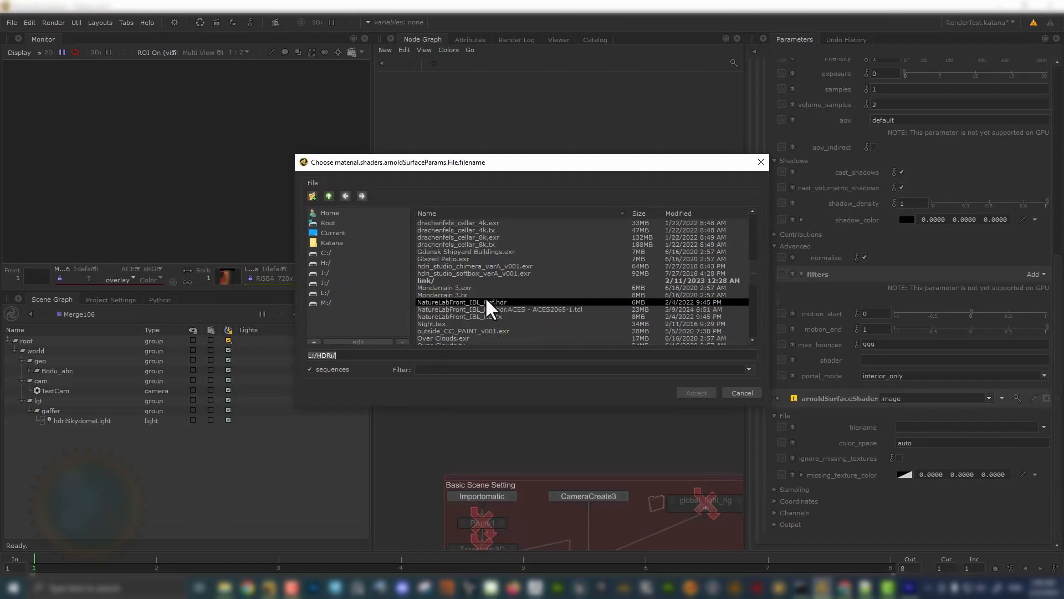
scroll(496, 303, "down", 10)
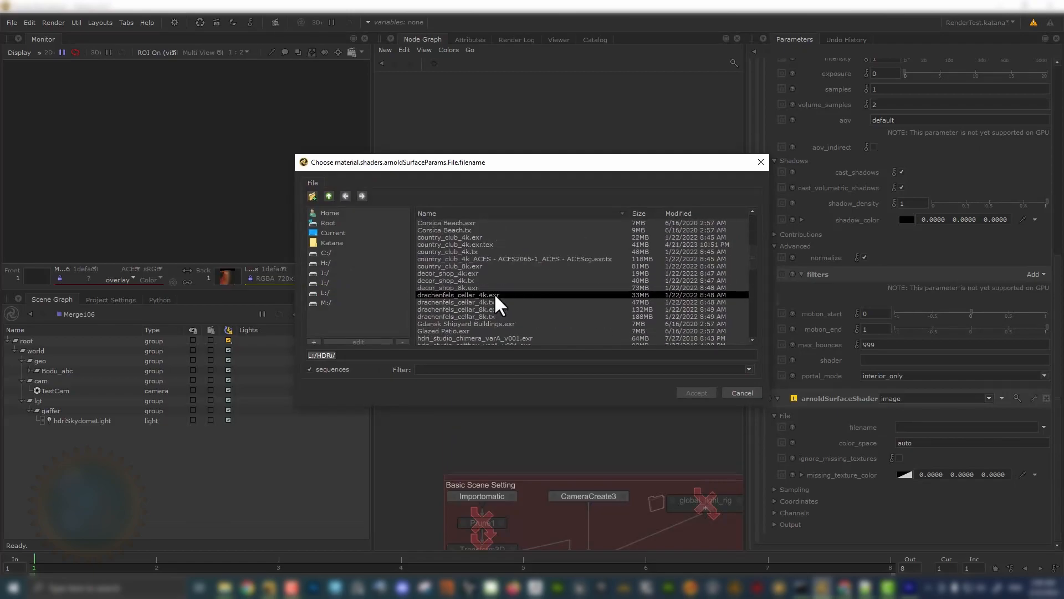
scroll(496, 304, "down", 5)
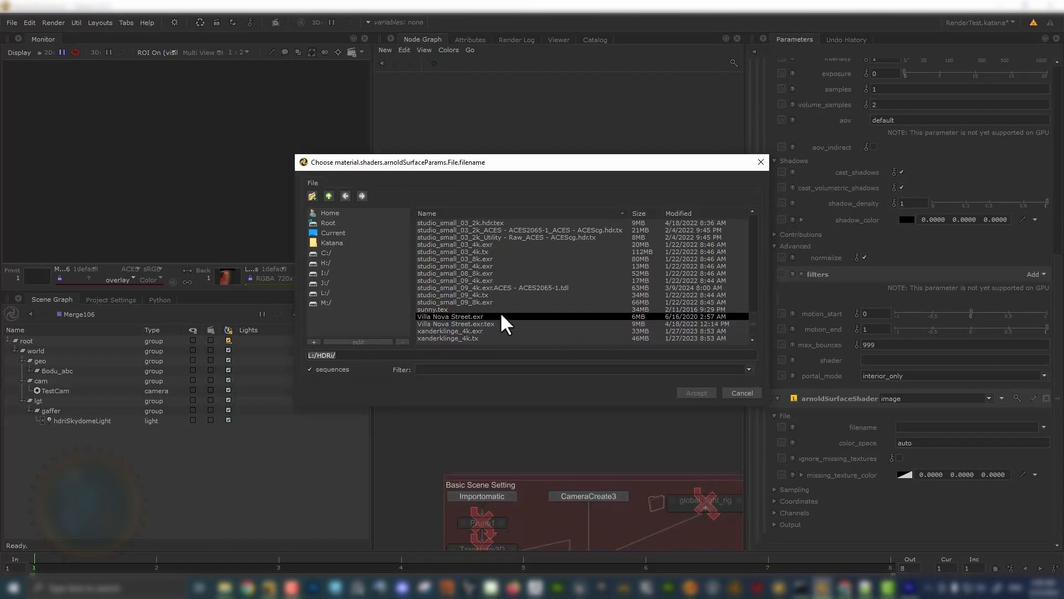
left_click(505, 319)
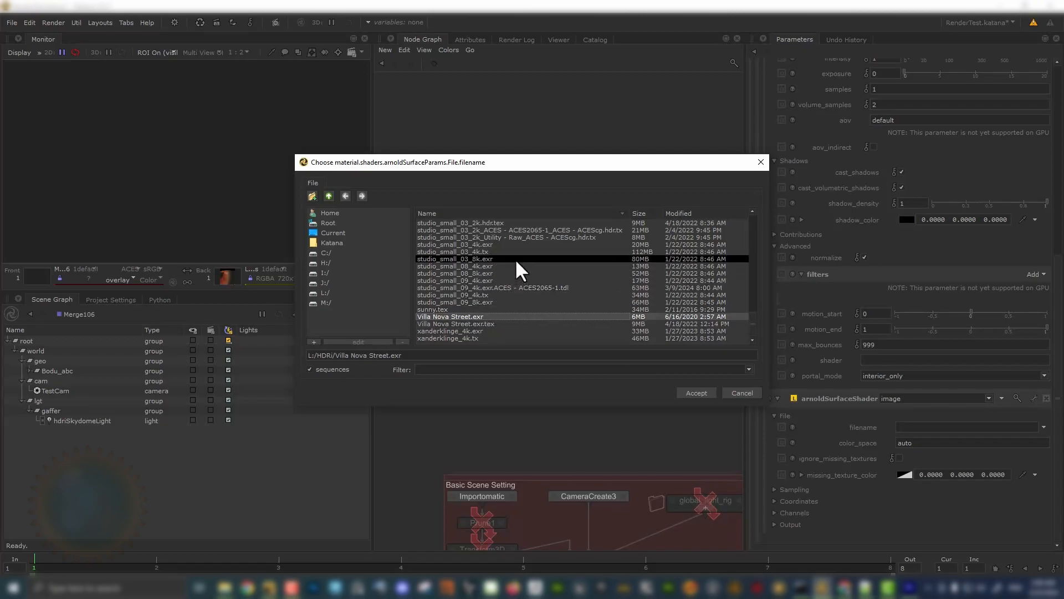
scroll(518, 273, "up", 10)
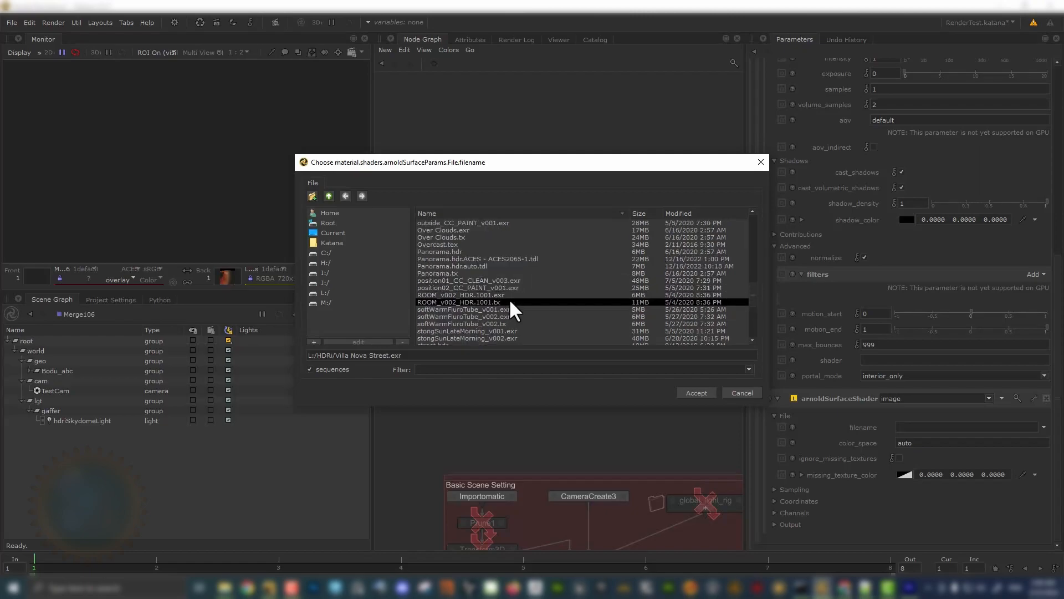
left_click(510, 303)
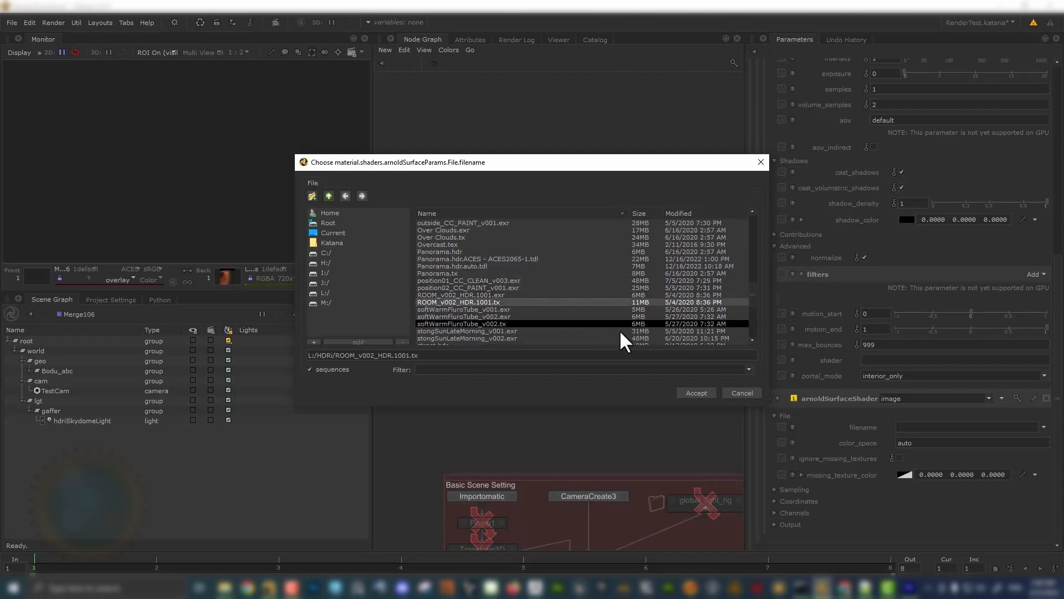
left_click(696, 392)
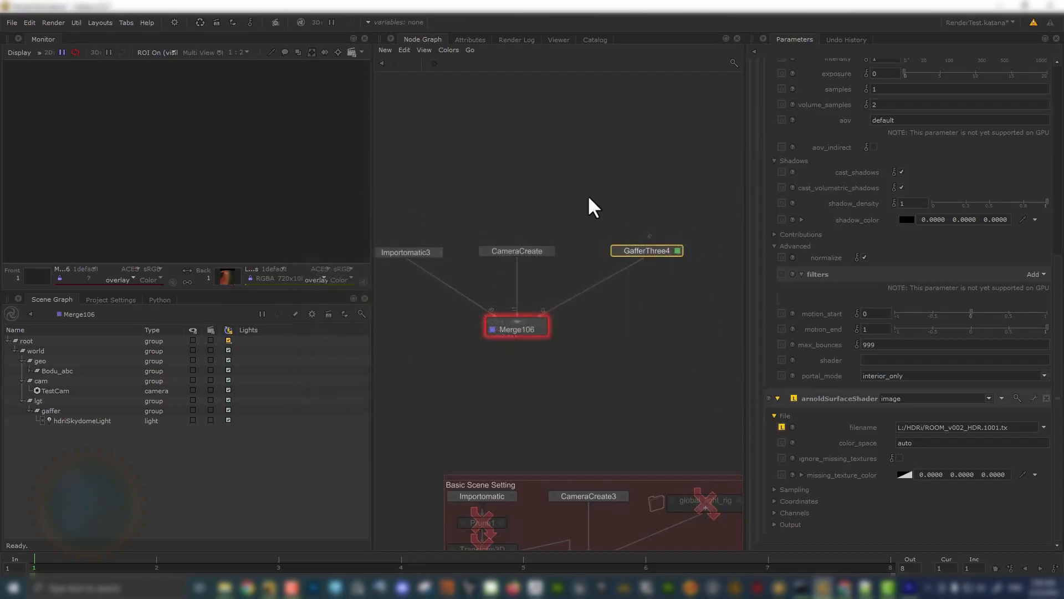
- Open Merge106's parameters and launch a render from that node
double_click(513, 329)
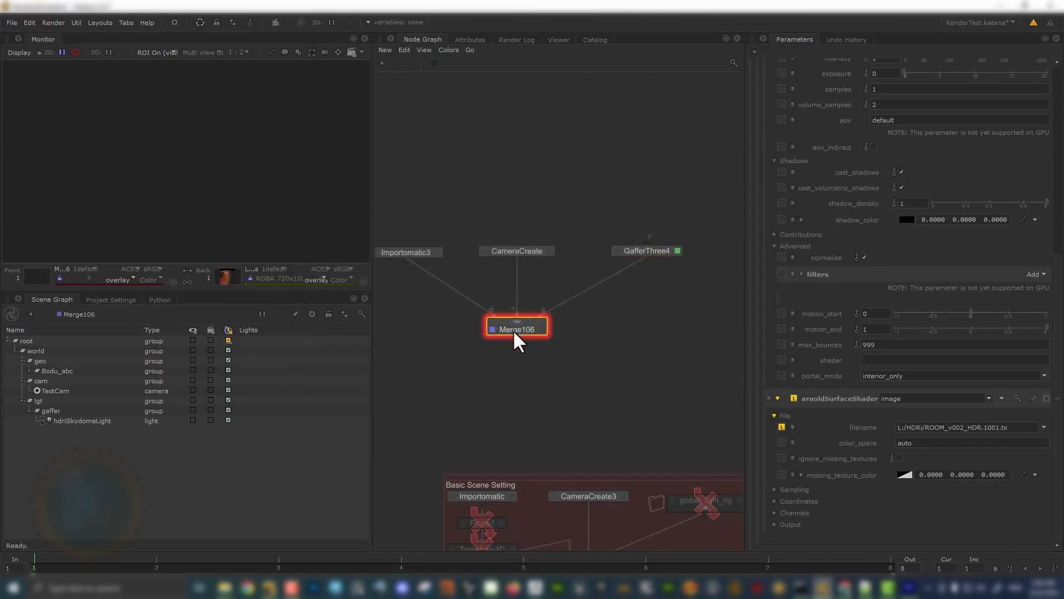
right_click(514, 329)
left_click(534, 330)
right_click(525, 331)
left_click(578, 353)
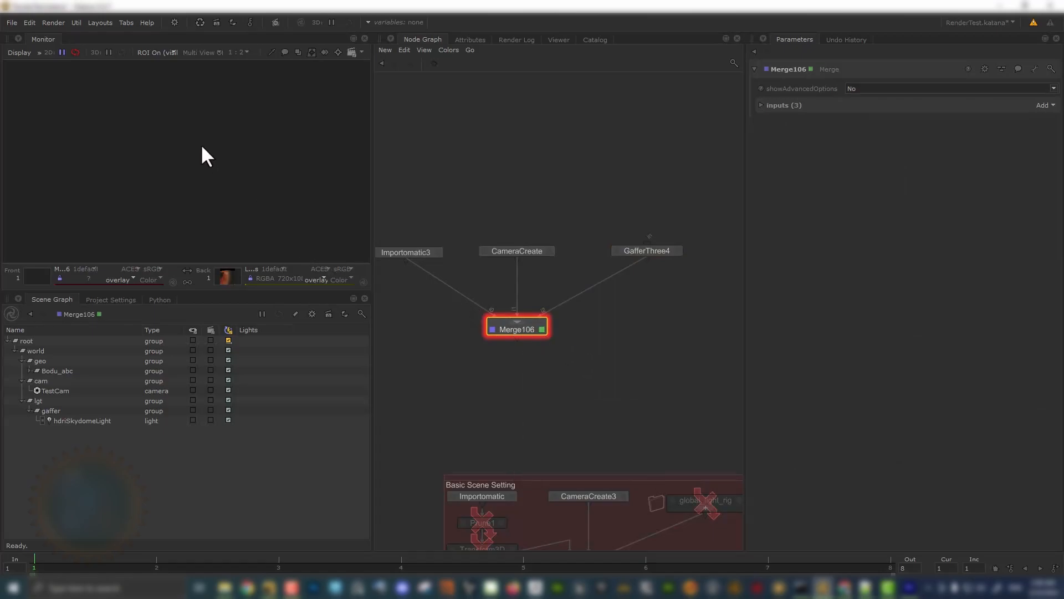
- Review the parameters of CameraCreate, Importomatic3 and Merge106, and view the scene graph at Importomatic3
scroll(541, 322, "down", 6)
scroll(538, 318, "up", 9)
middle_click_drag(547, 226, 575, 269)
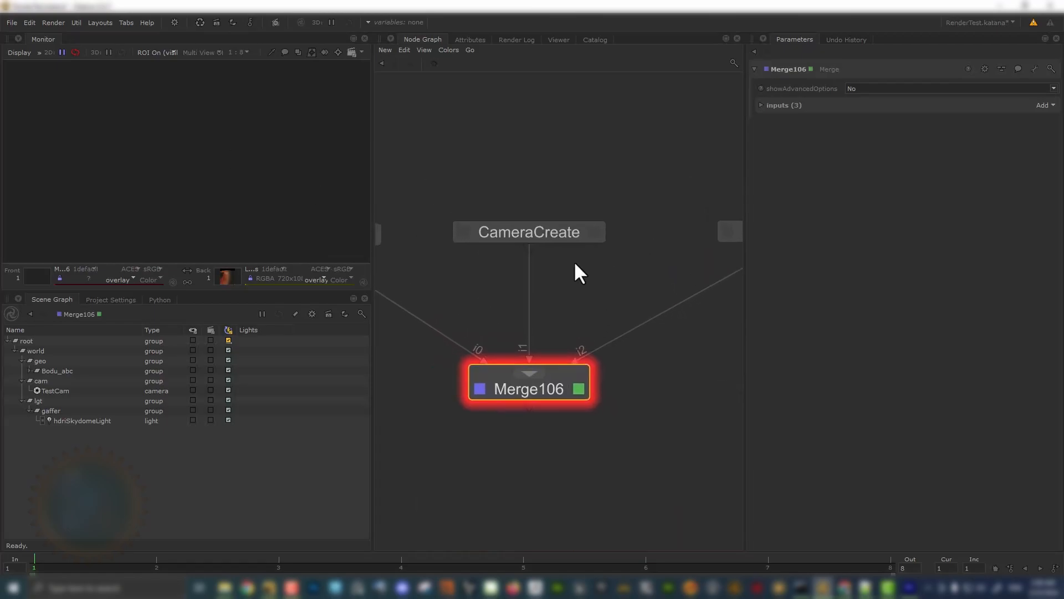
left_click(591, 235)
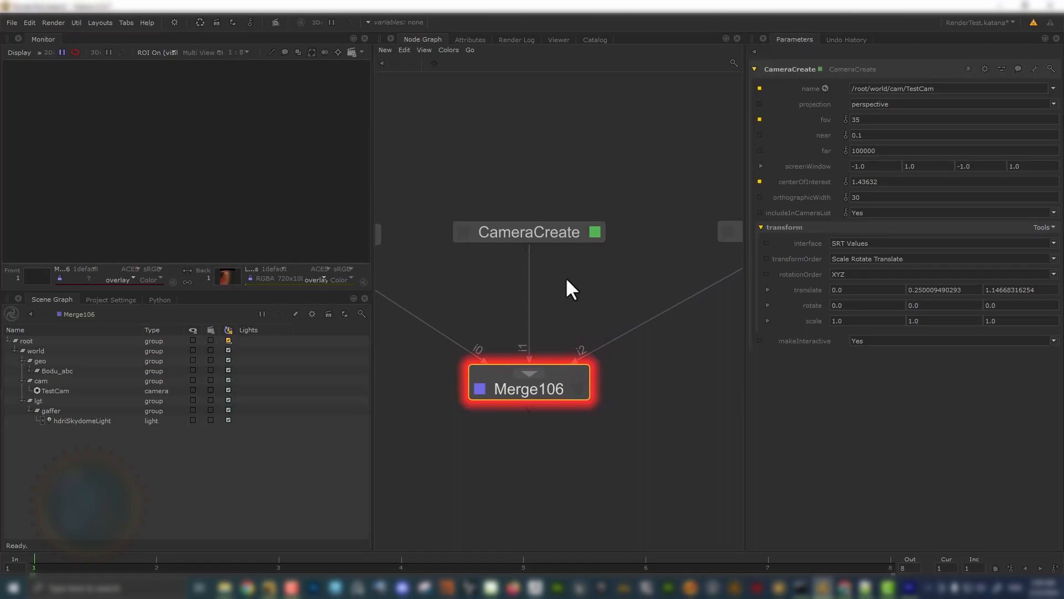
scroll(580, 334, "down", 6)
scroll(586, 331, "up", 4)
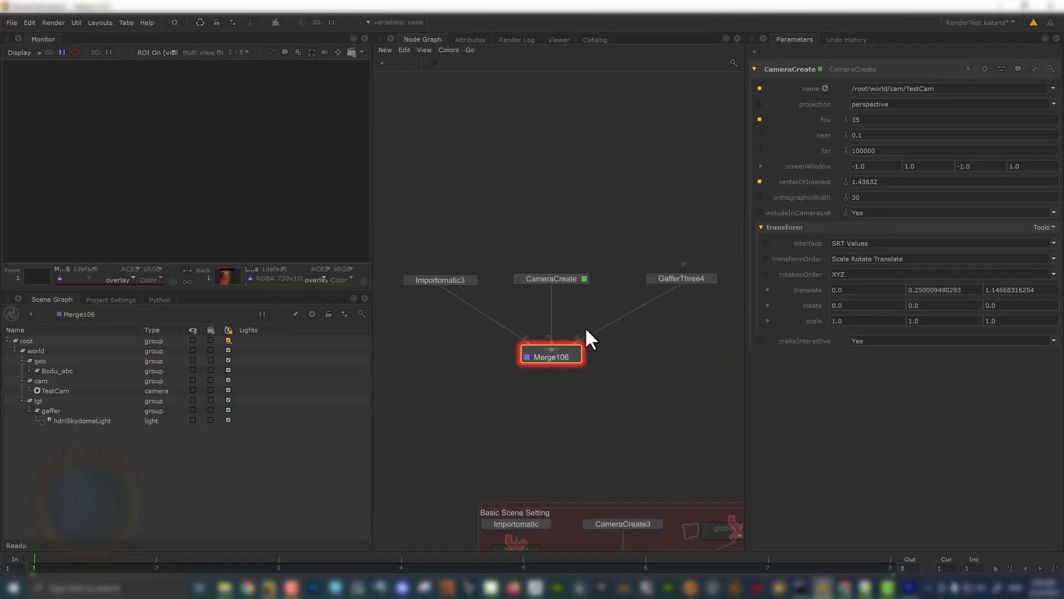
left_click(475, 281)
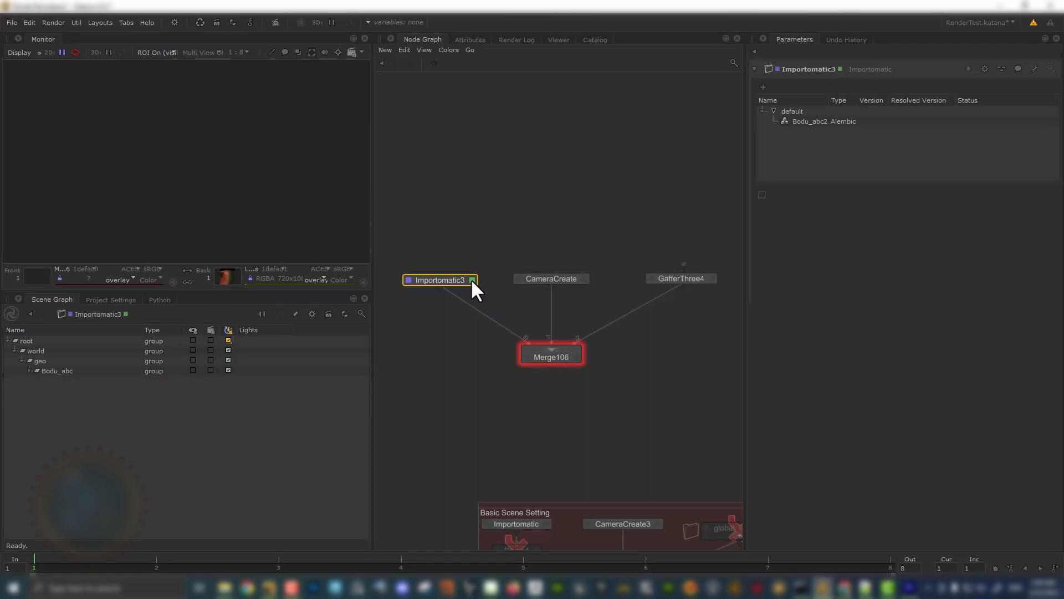
left_click(576, 356)
left_click(576, 357)
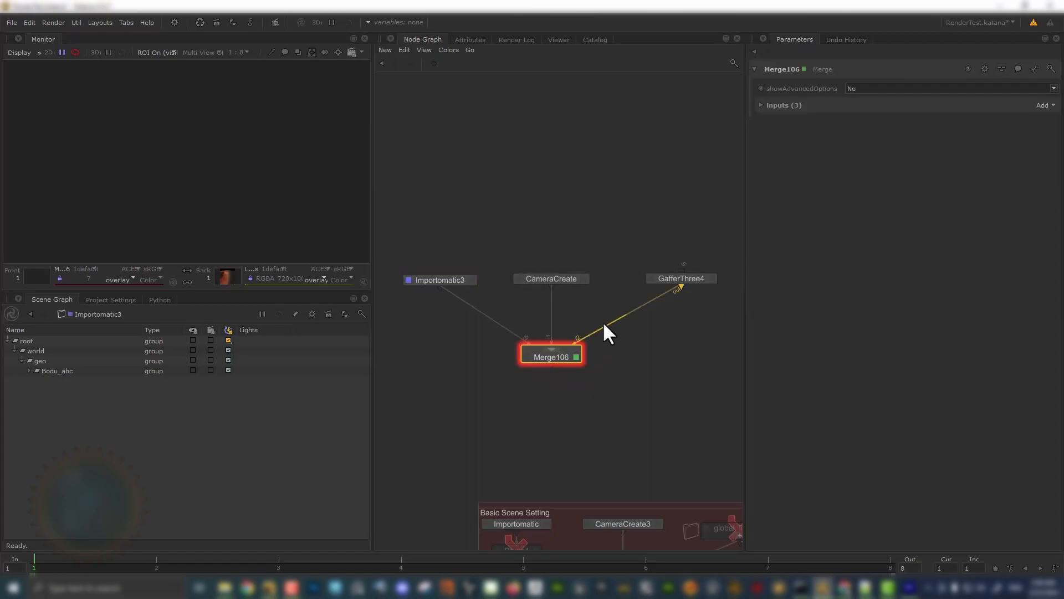
left_click(582, 279)
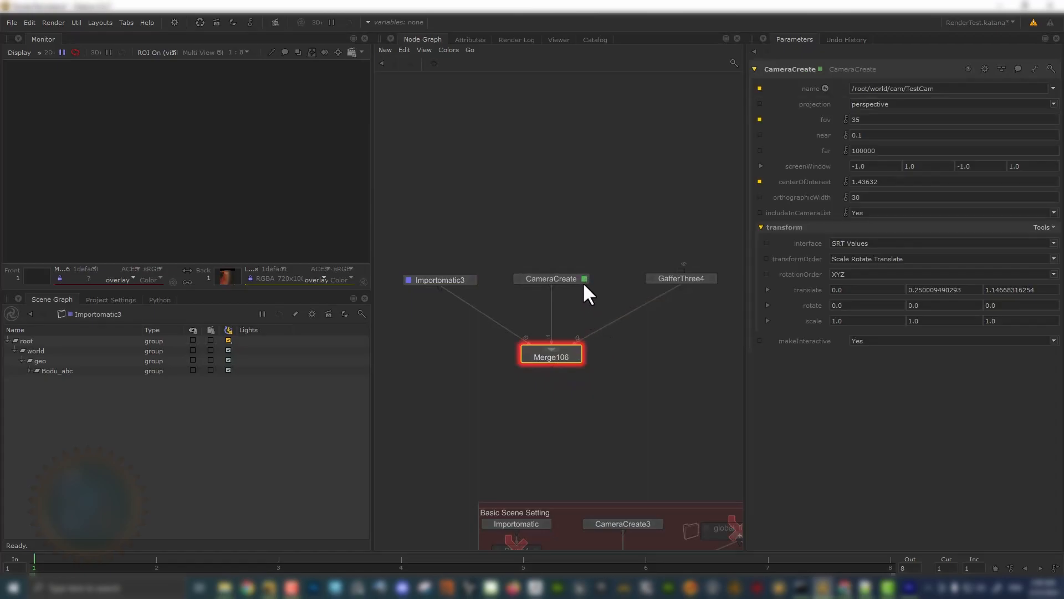
- Add a RenderSettings node below Merge106 and connect it to the merge output
scroll(582, 279, "down", 5)
left_click_drag(482, 218, 600, 292)
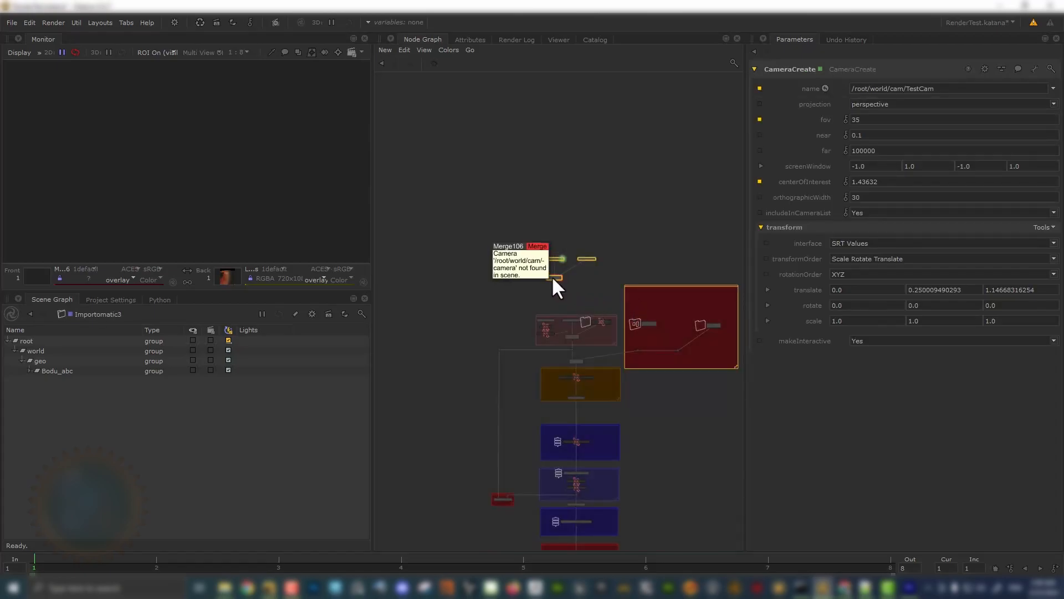
left_click_drag(523, 214, 603, 283)
left_click_drag(478, 224, 557, 181)
scroll(557, 181, "up", 6)
scroll(568, 272, "down", 5)
left_click(577, 279)
key("Tab")
type("r")
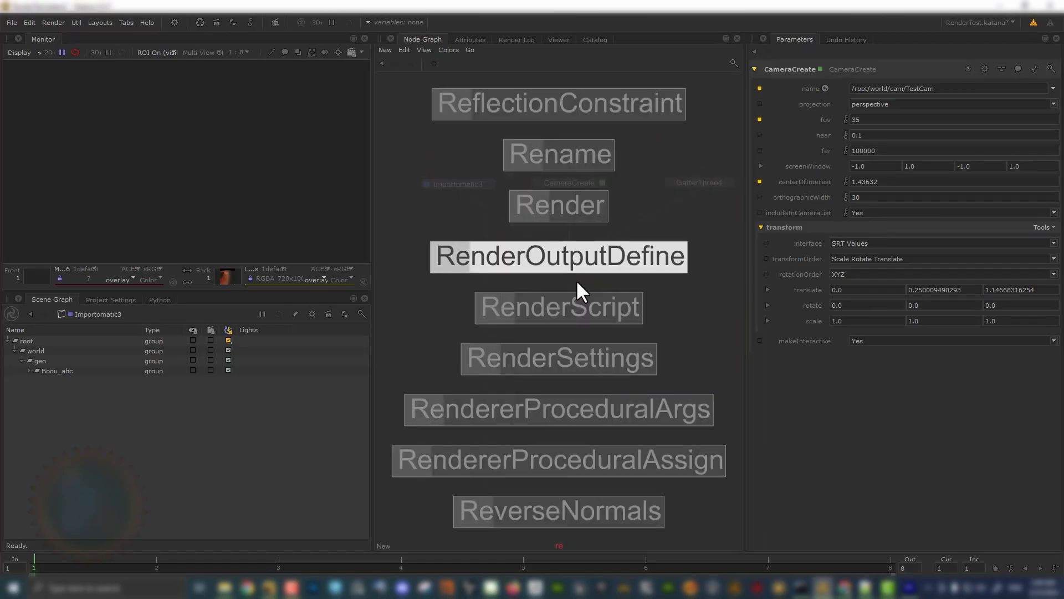
type("en")
left_click(591, 374)
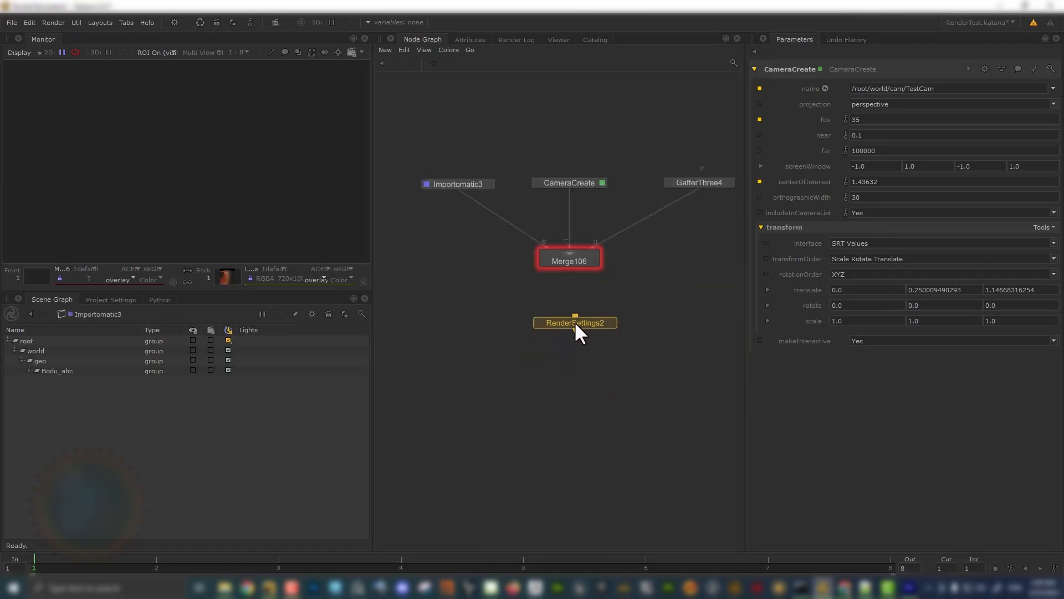
left_click(571, 357)
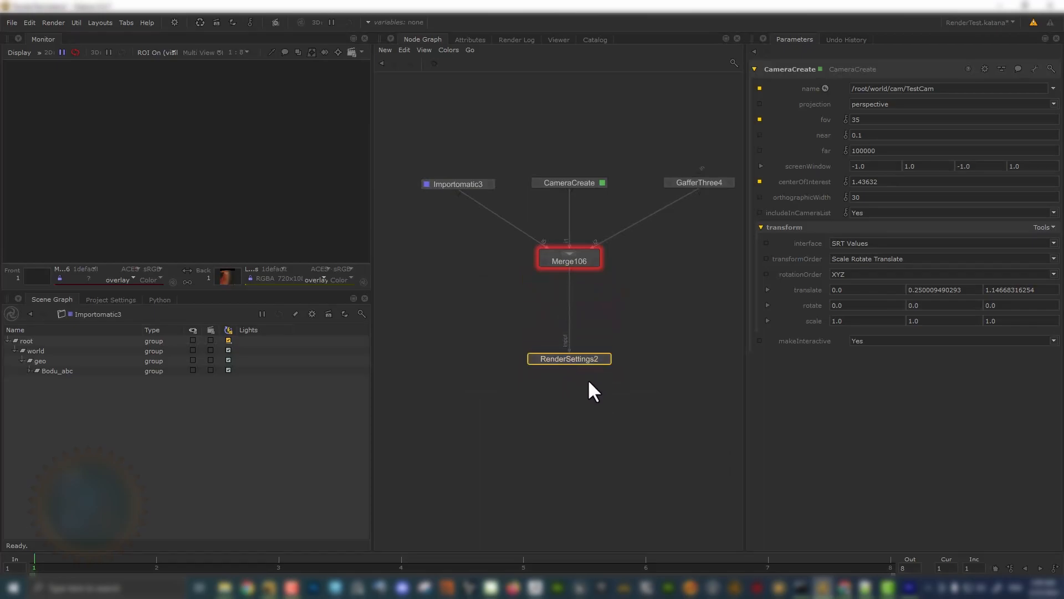
- Set the RenderSettings2 cameraName to /root/world/cam/TestCam using Merge106's scene graph, and adjustScreenWindow to Adjust width to match resolution
key("e")
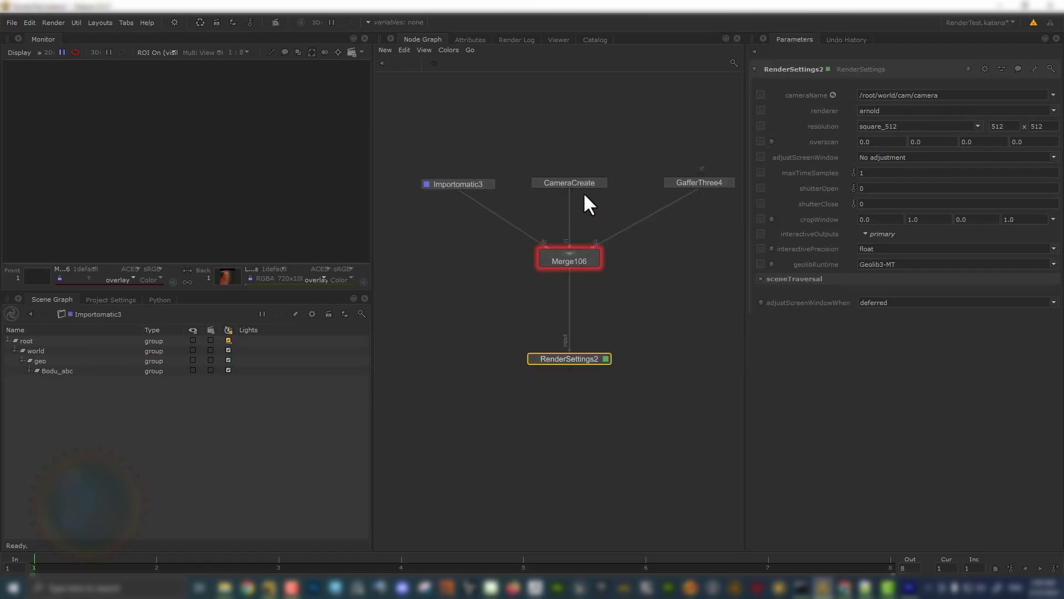
left_click(542, 259)
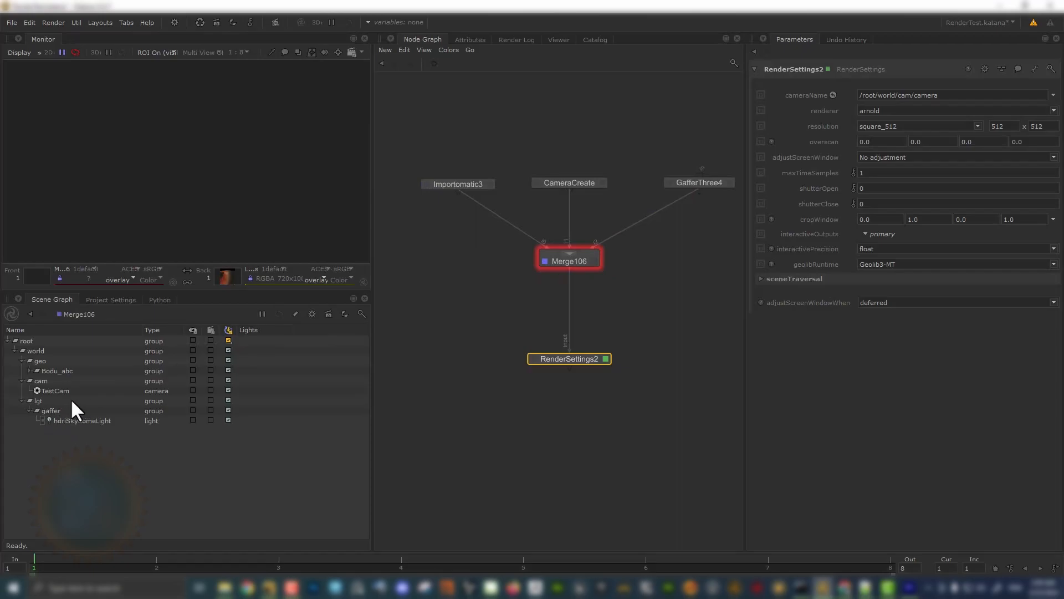
left_click_drag(942, 95, 858, 95)
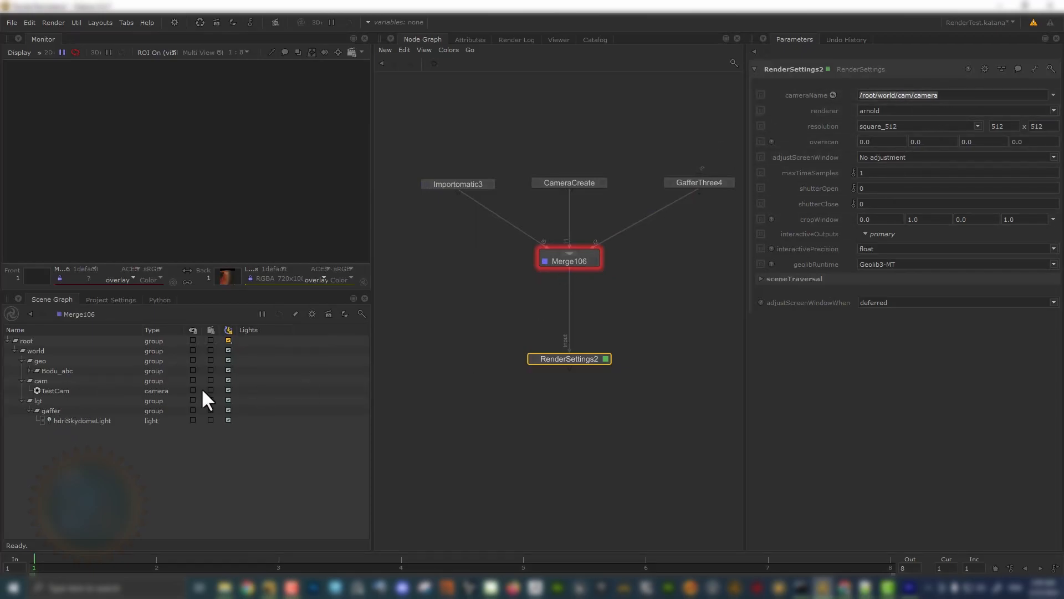
left_click_drag(68, 388, 914, 95)
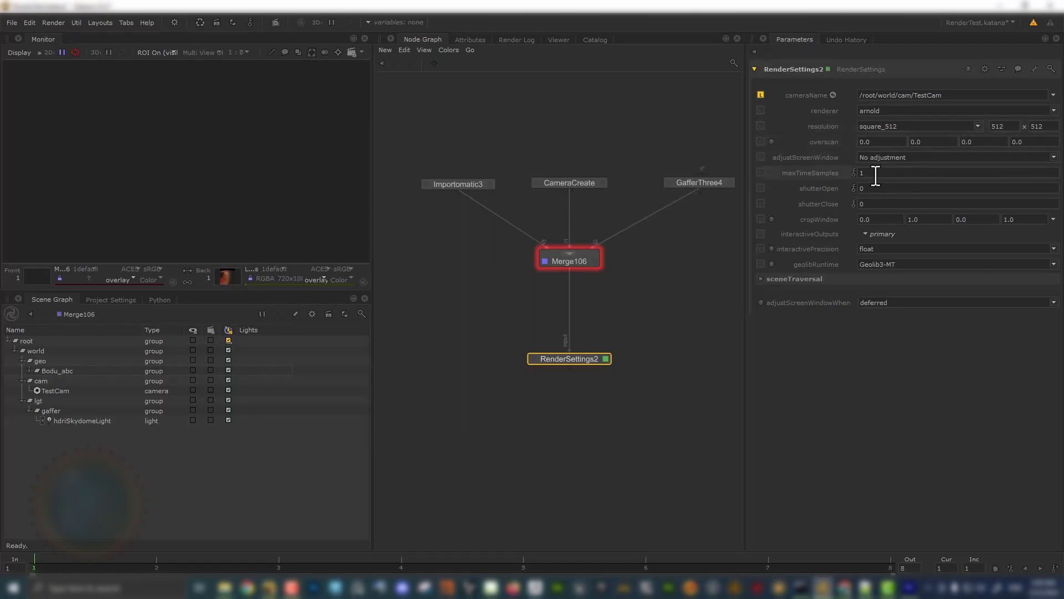
left_click(897, 157)
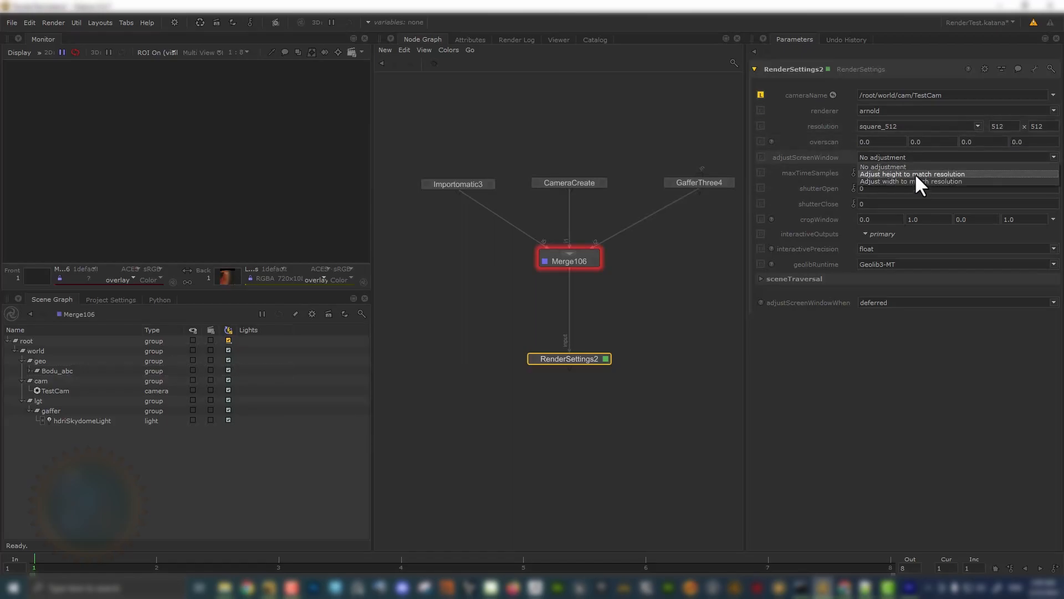
left_click(958, 177)
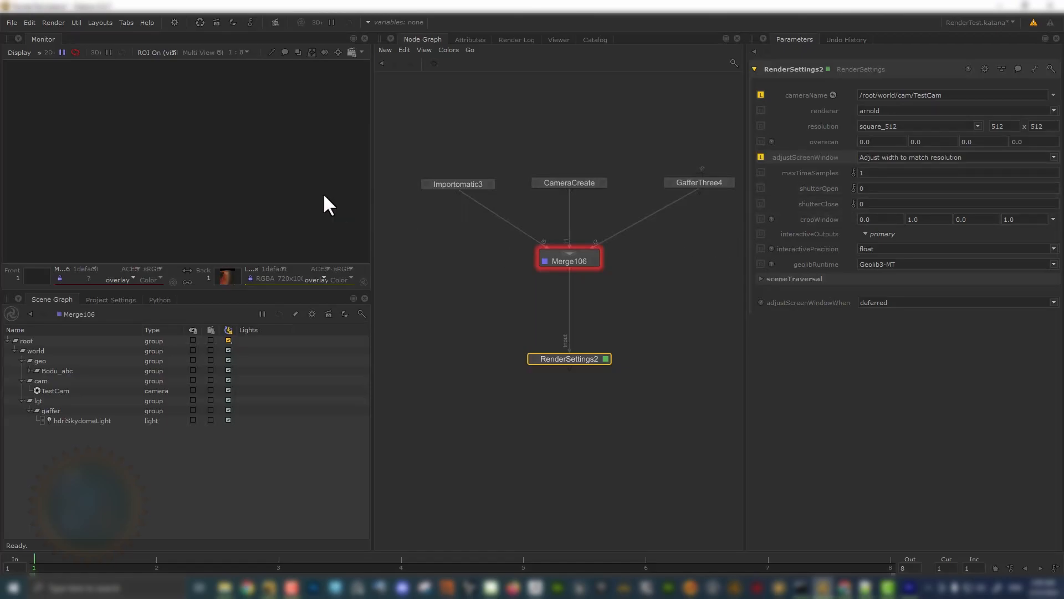
- Start a preview render from the RenderSettings2 node and view the result in the Monitor
right_click(570, 360)
left_click(596, 374)
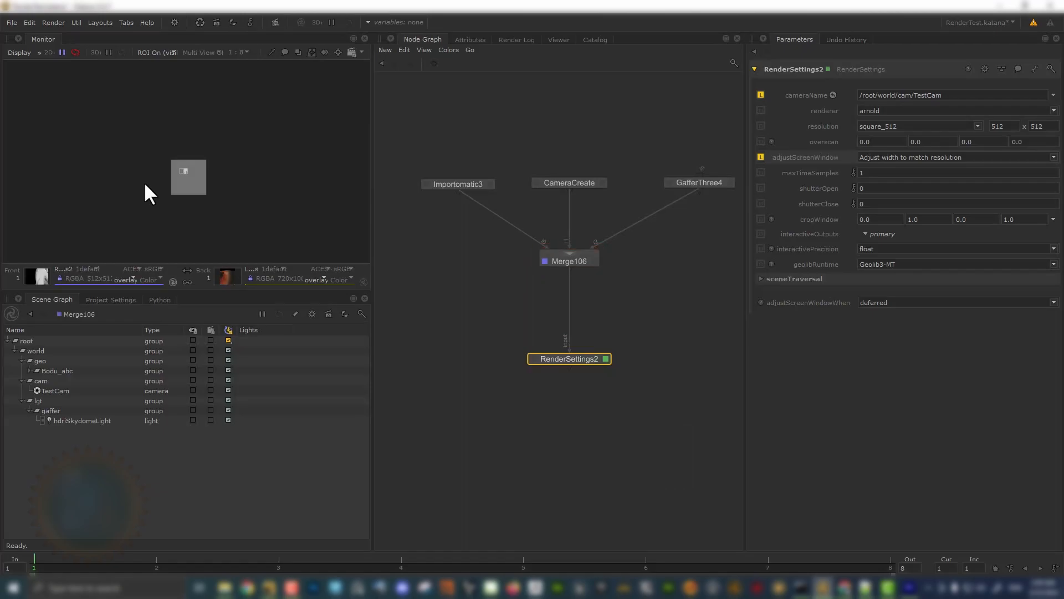
scroll(200, 178, "up", 2)
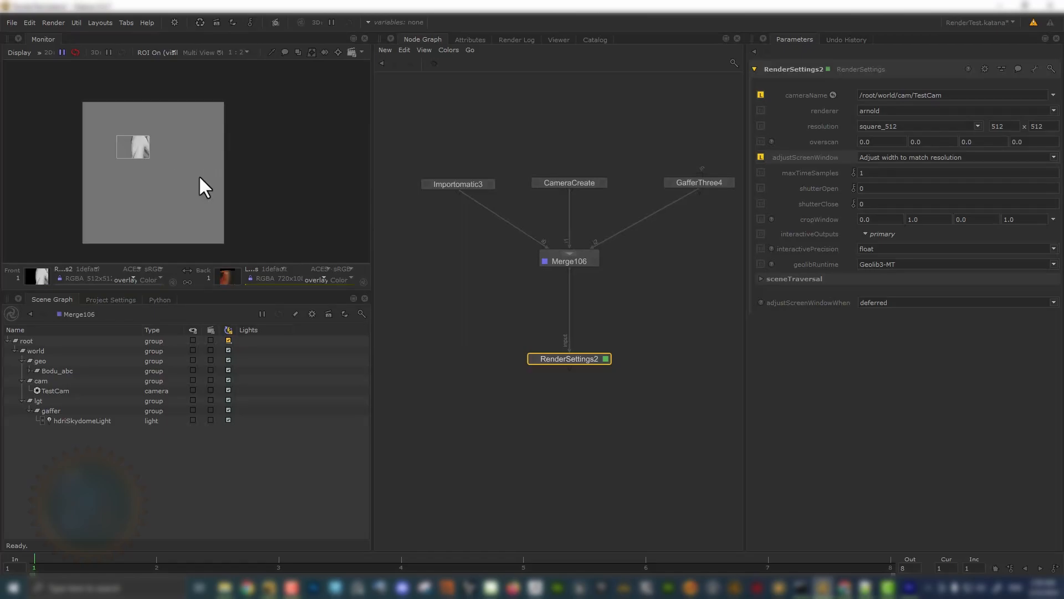
- Turn off the Monitor's region of interest, preview render RenderSettings2 again and frame the model's head
key("shift+r")
right_click(576, 359)
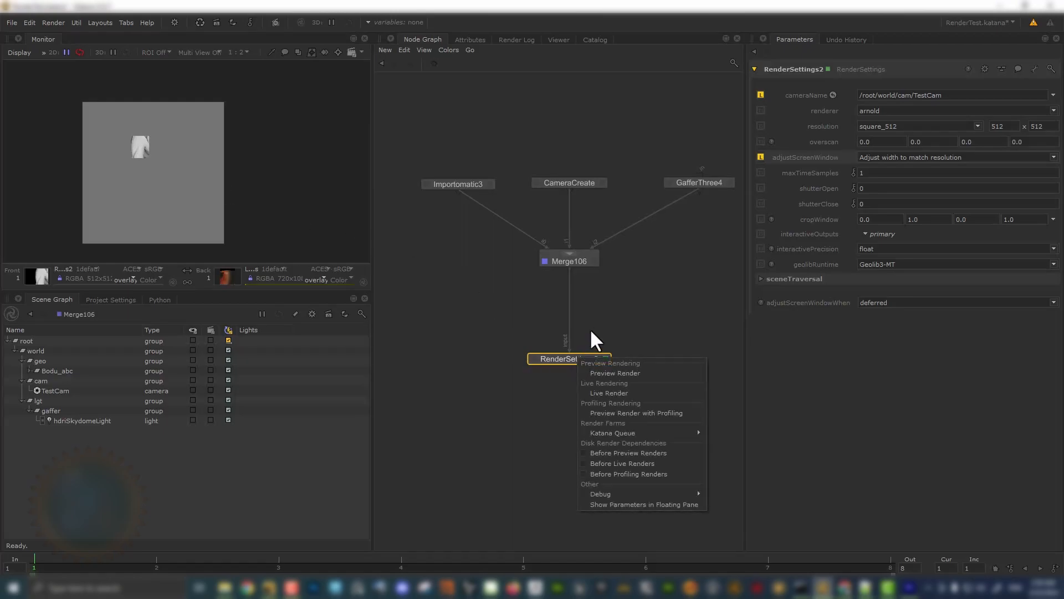
left_click(600, 371)
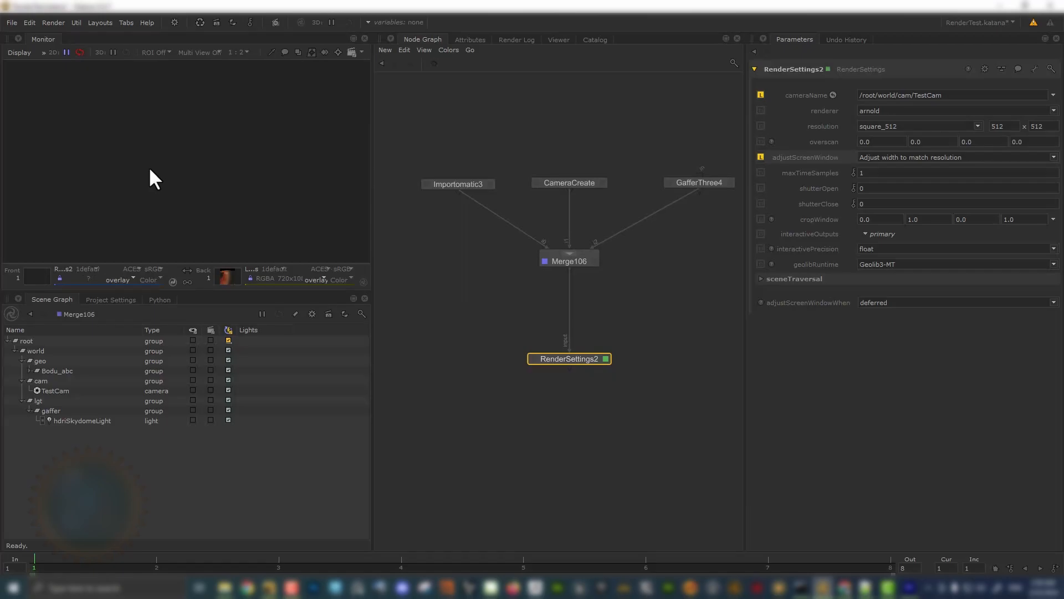
scroll(168, 149, "up", 1)
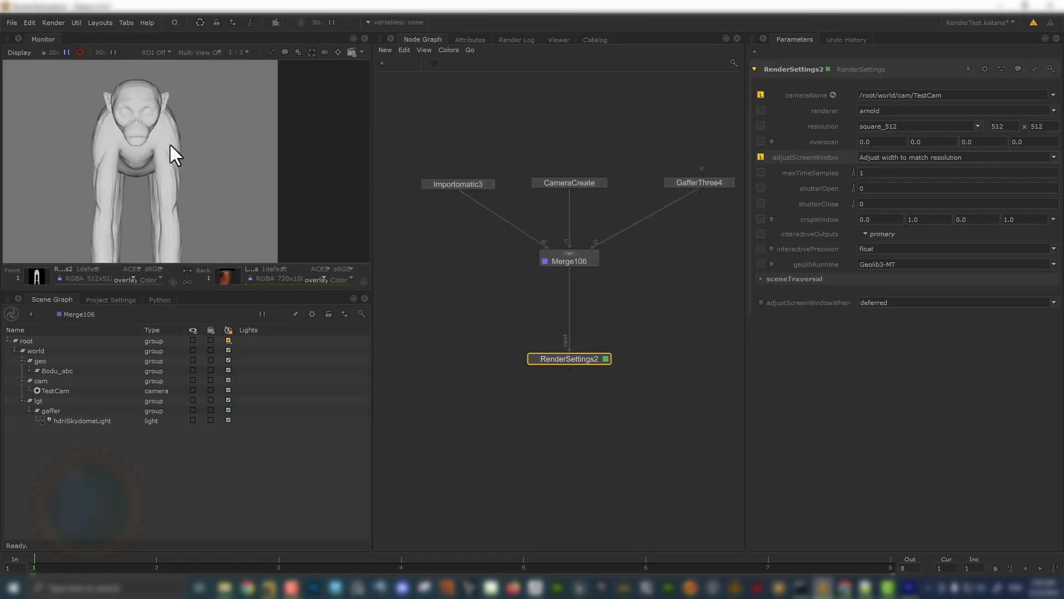
scroll(170, 127, "up", 1)
middle_click_drag(111, 88, 194, 138)
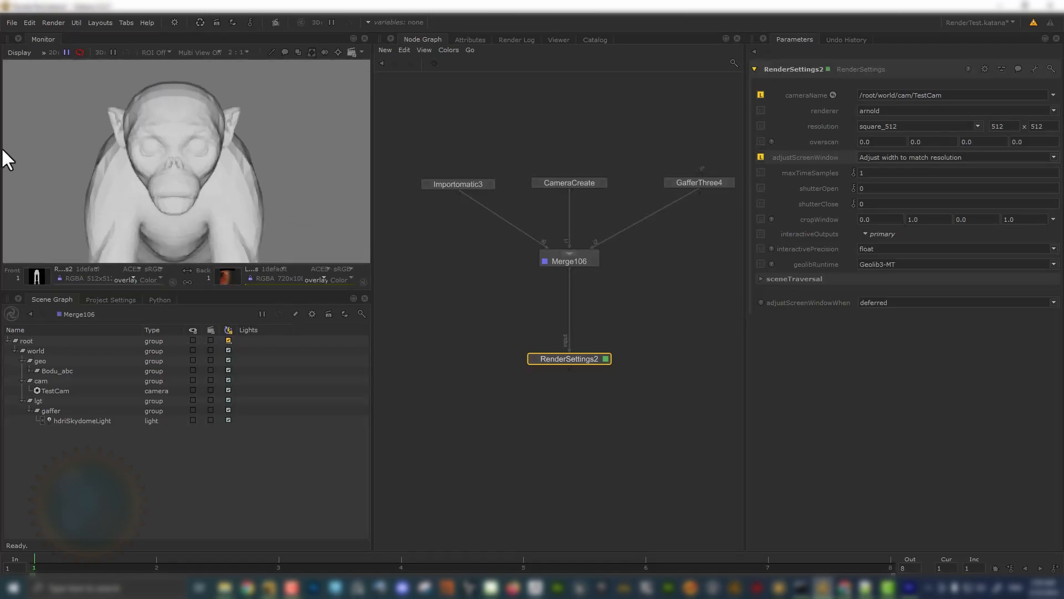
scroll(150, 169, "down", 1)
scroll(135, 168, "up", 1)
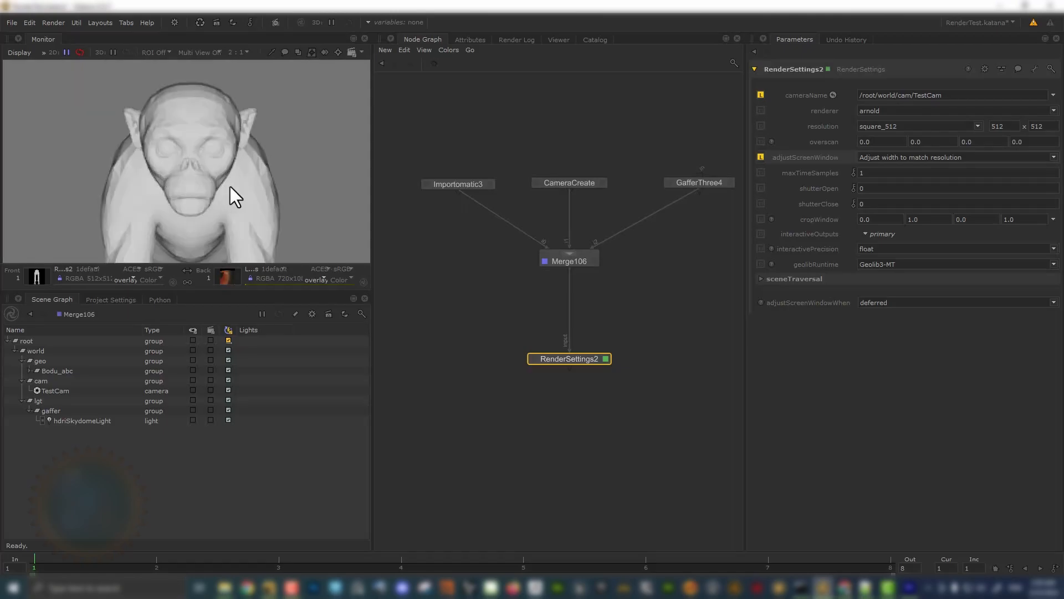
- Insert an ArnoldObjectSettings node between Merge106 and RenderSettings2 and open its parameters
left_click_drag(574, 364, 574, 507)
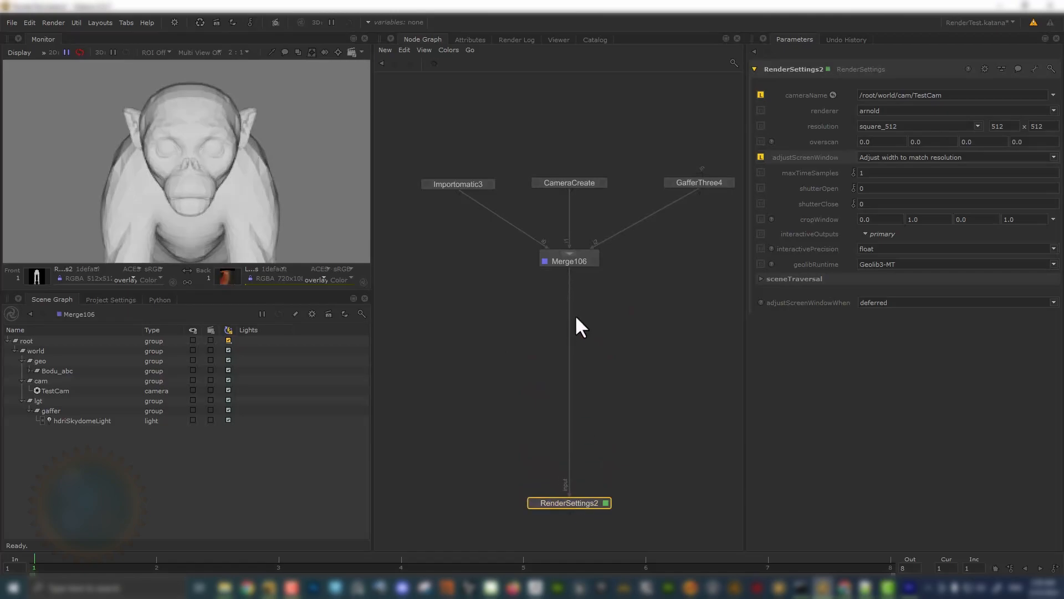
key("Tab")
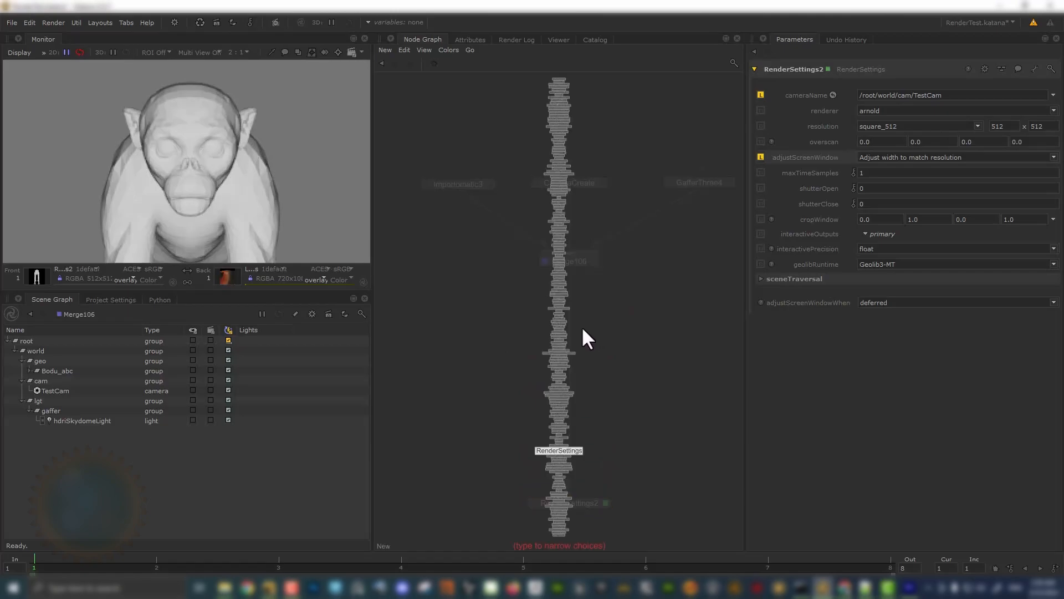
type("arnol")
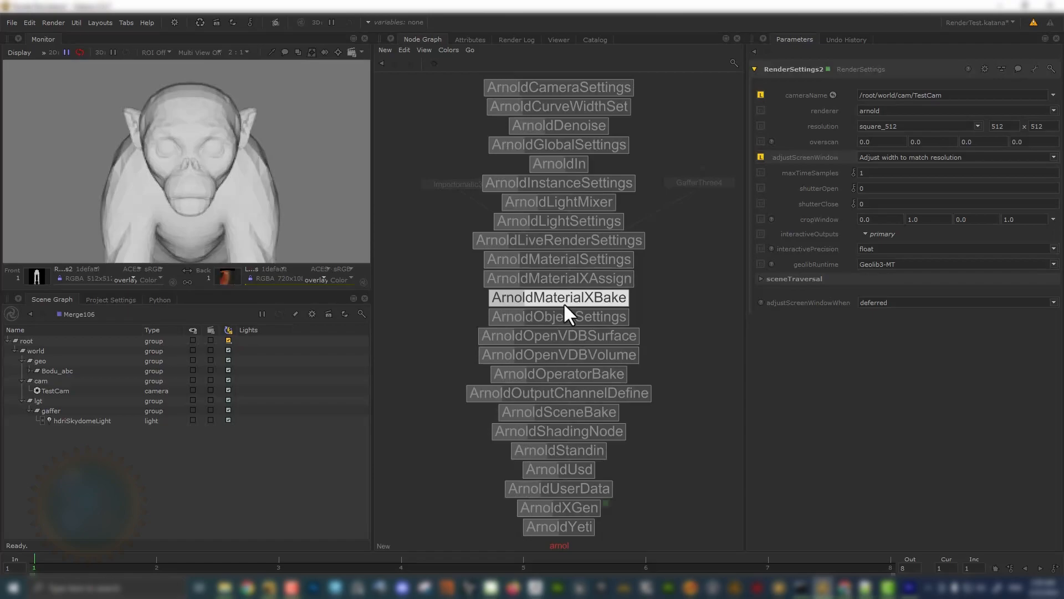
left_click(583, 318)
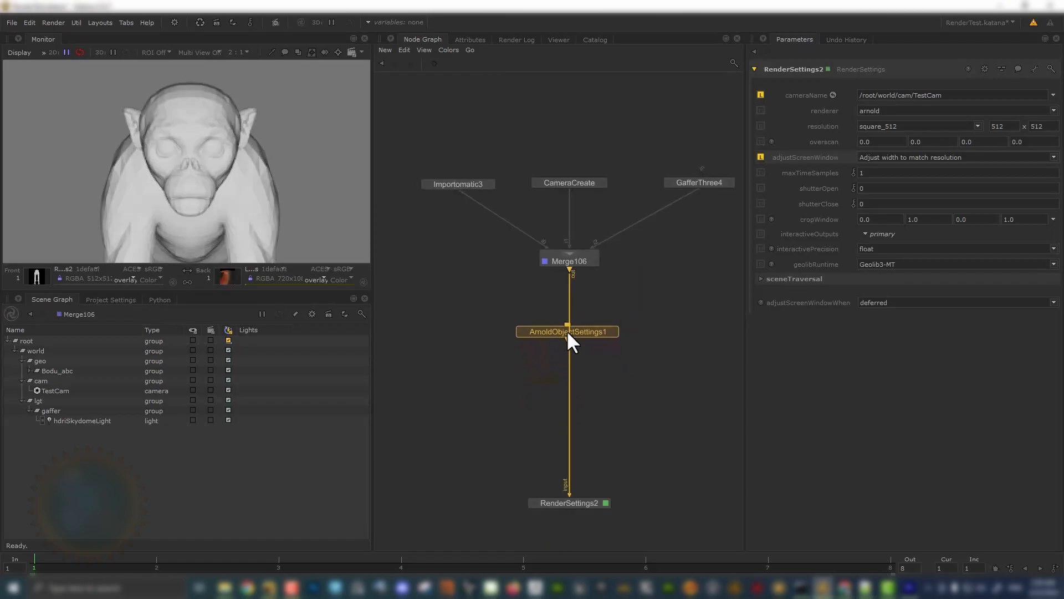
left_click(567, 298)
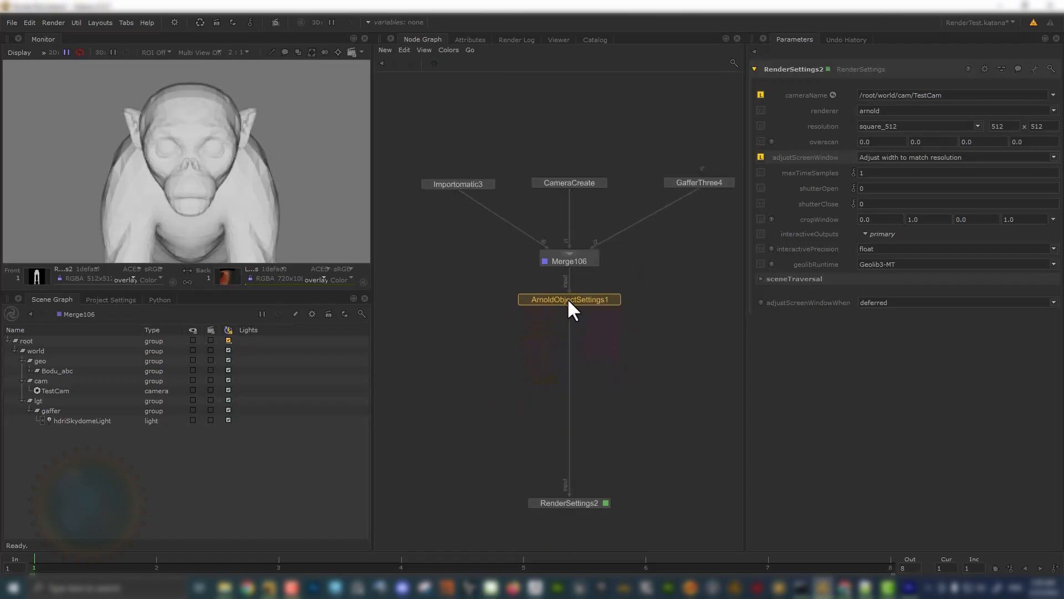
left_click(612, 299)
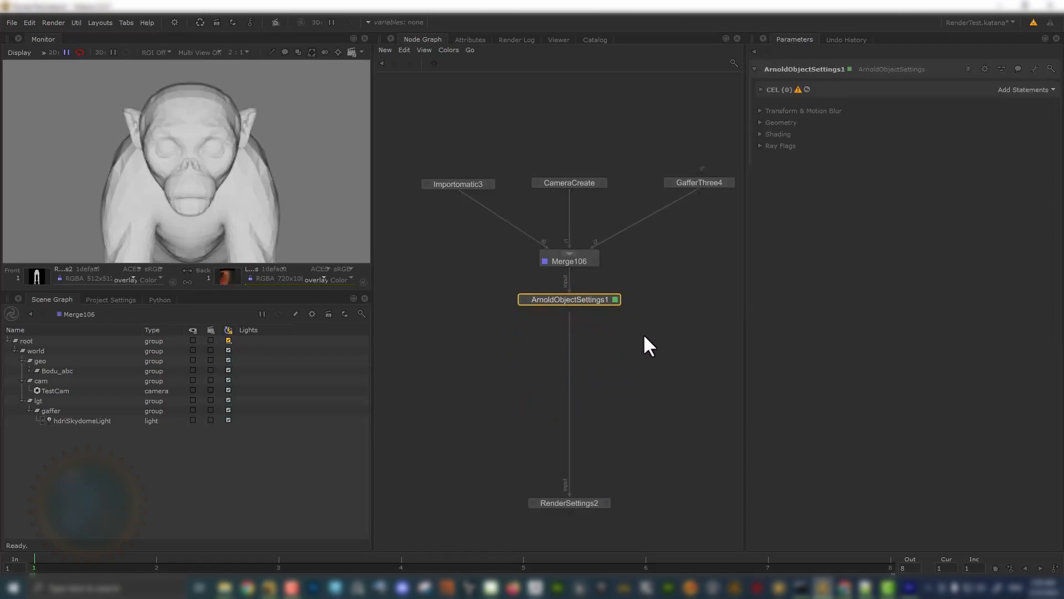
- Add a custom CEL statement to ArnoldObjectSettings1 with the path /root/world/geo/Bodu_abc/polySurface1/polySurfaceShape*
scroll(615, 308, "up", 3)
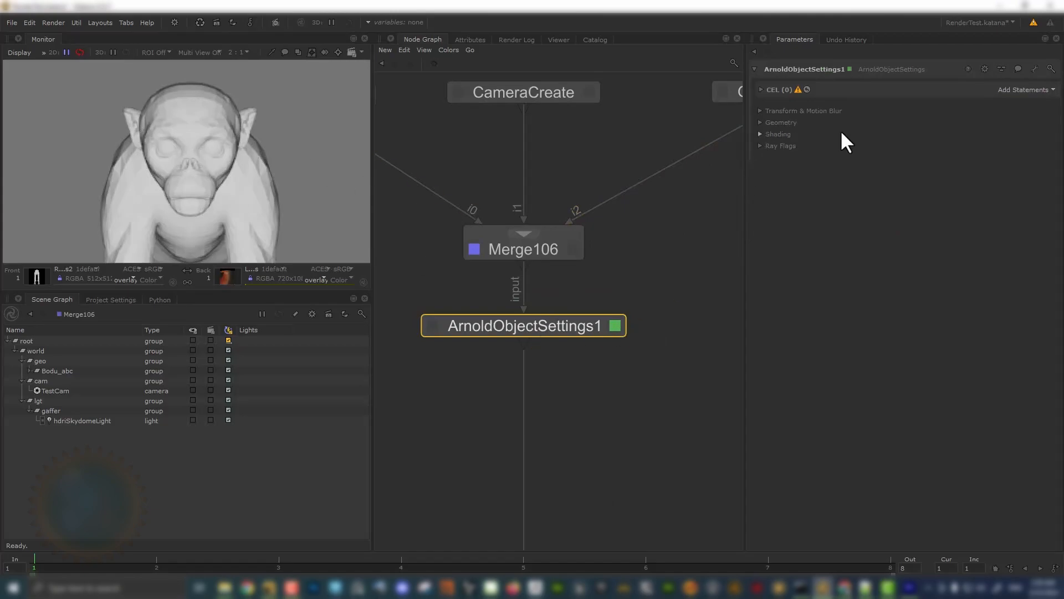
left_click(765, 89)
left_click(1007, 89)
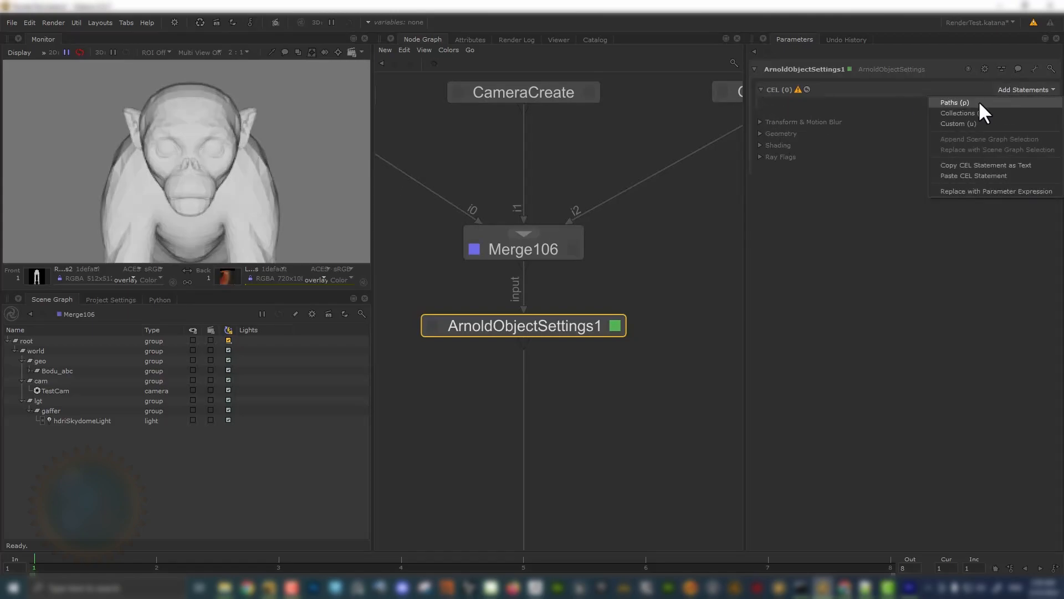
left_click(956, 123)
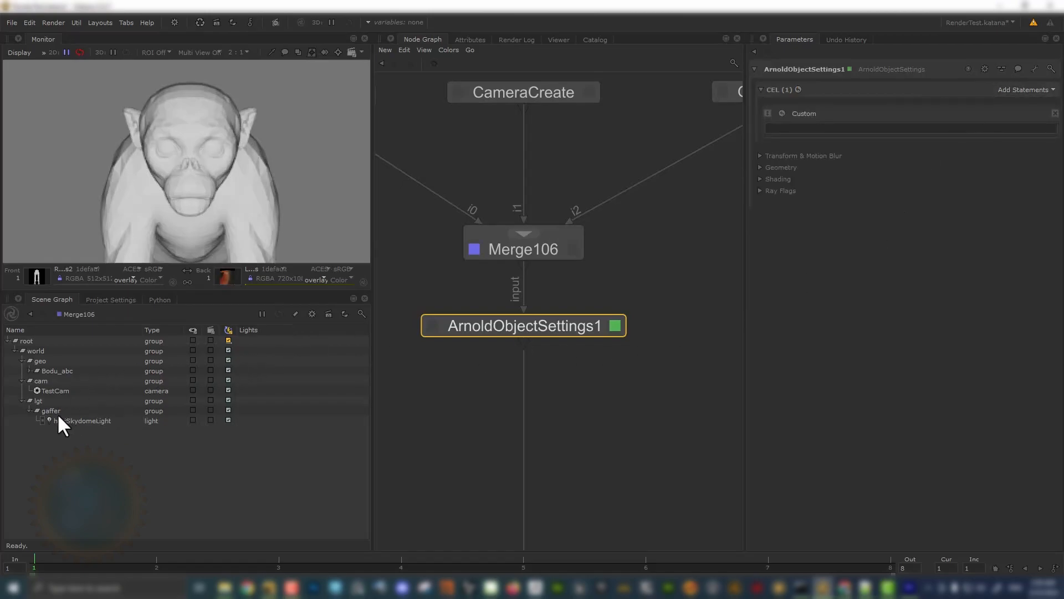
left_click(30, 371)
left_click(114, 390)
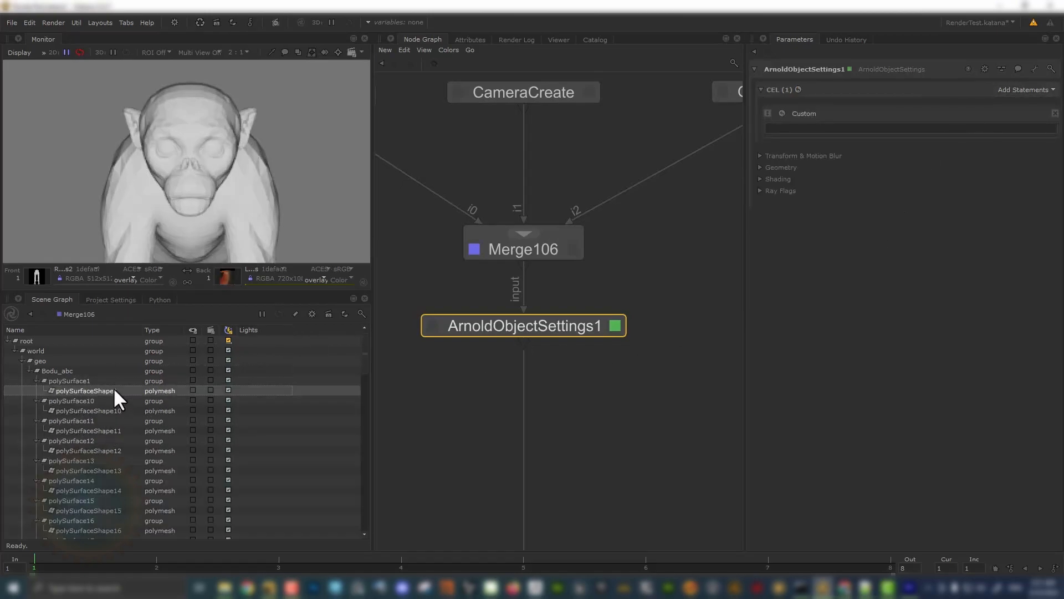
left_click_drag(72, 389, 855, 133)
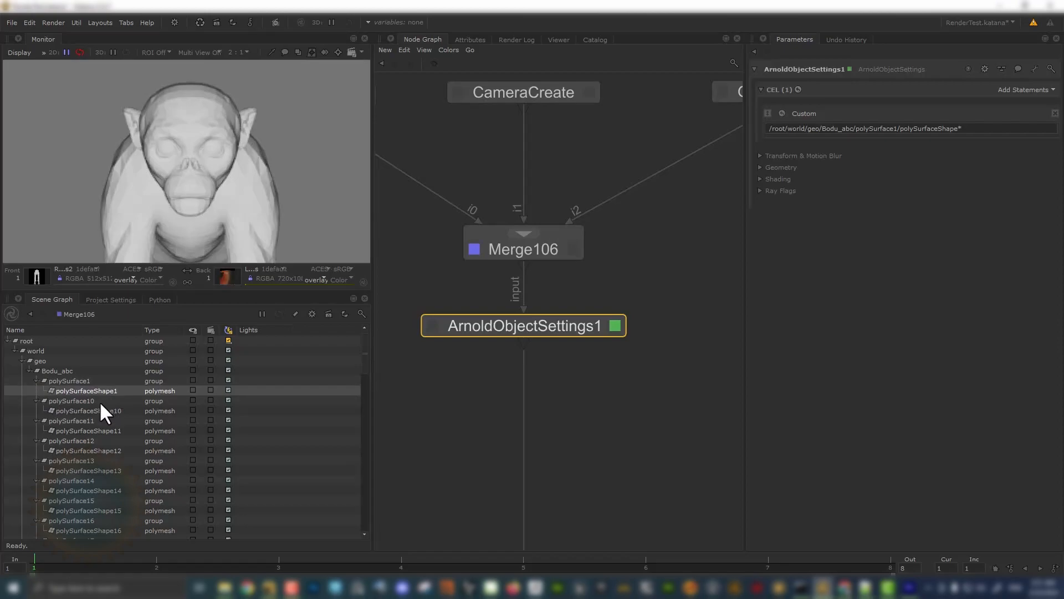
- Generalise the group name in the CEL path with a wildcard, giving /root/world/geo/Bodu_abc/polySurface*/polySurfaceShape*
double_click(863, 129)
left_click(896, 129)
key("BackSpace")
type("*")
scroll(571, 325, "down", 4)
middle_click_drag(577, 325, 587, 257)
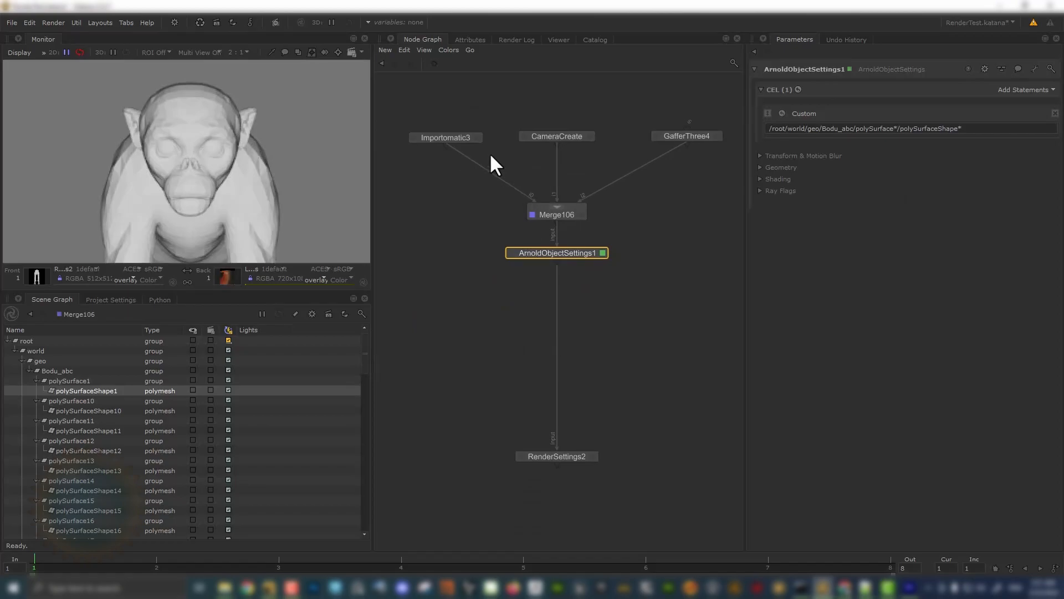
- Review the recent renders in the Catalog and return to the node graph
scroll(117, 159, "down", 1)
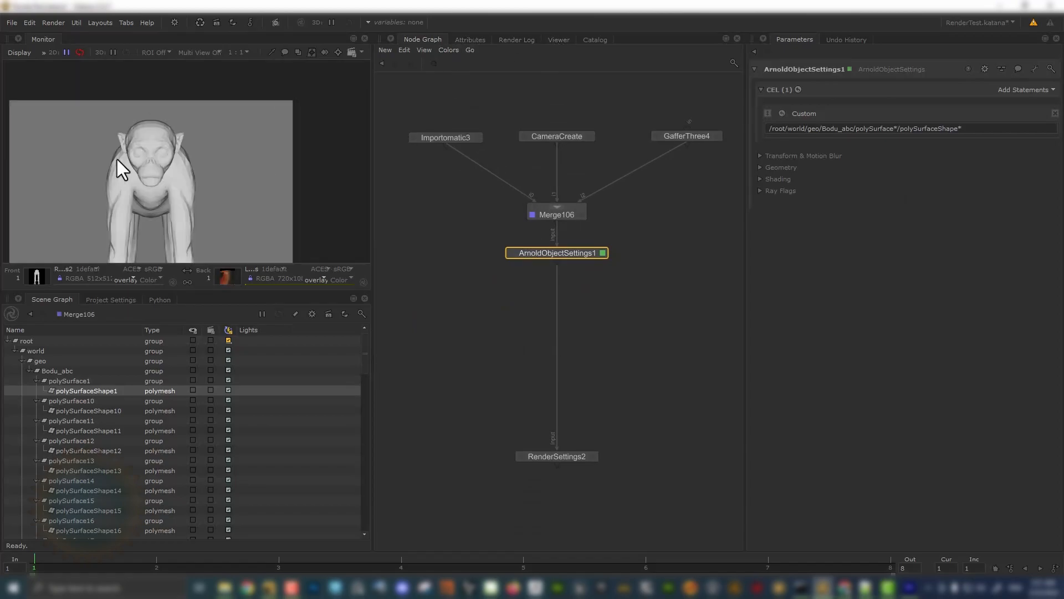
left_click(598, 39)
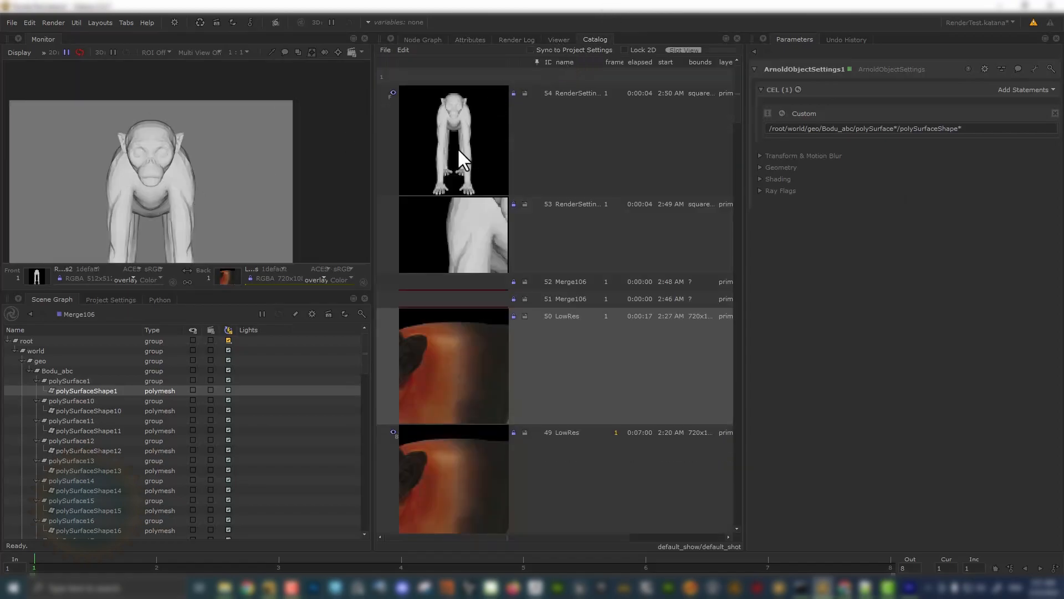
left_click(423, 40)
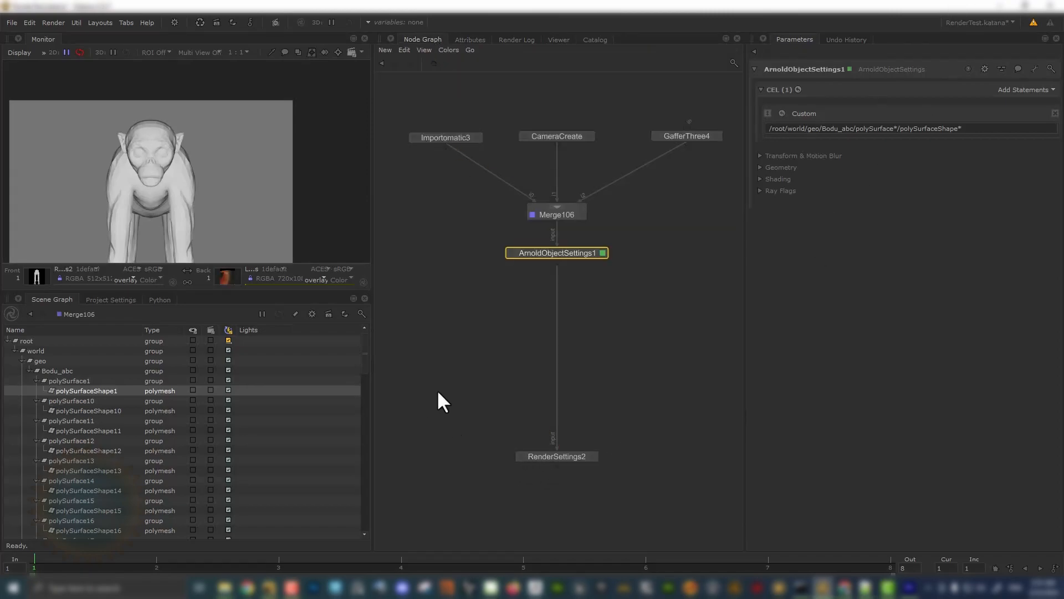
- Try to preview render with RenderSettings2 selected while Merge106 is the viewed node
left_click_drag(484, 428, 674, 514)
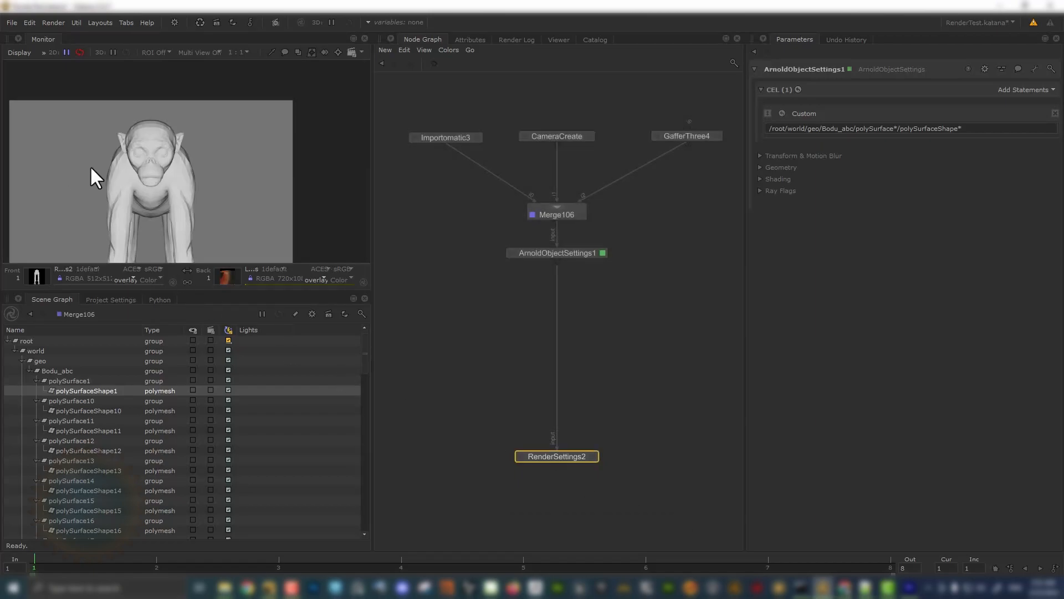
key("p")
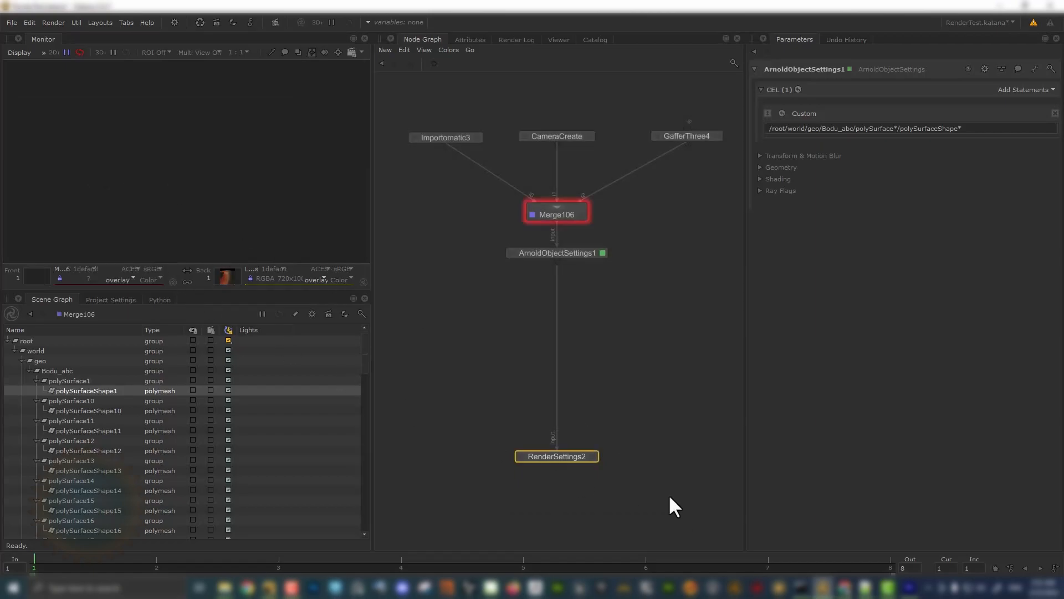
left_click(569, 252)
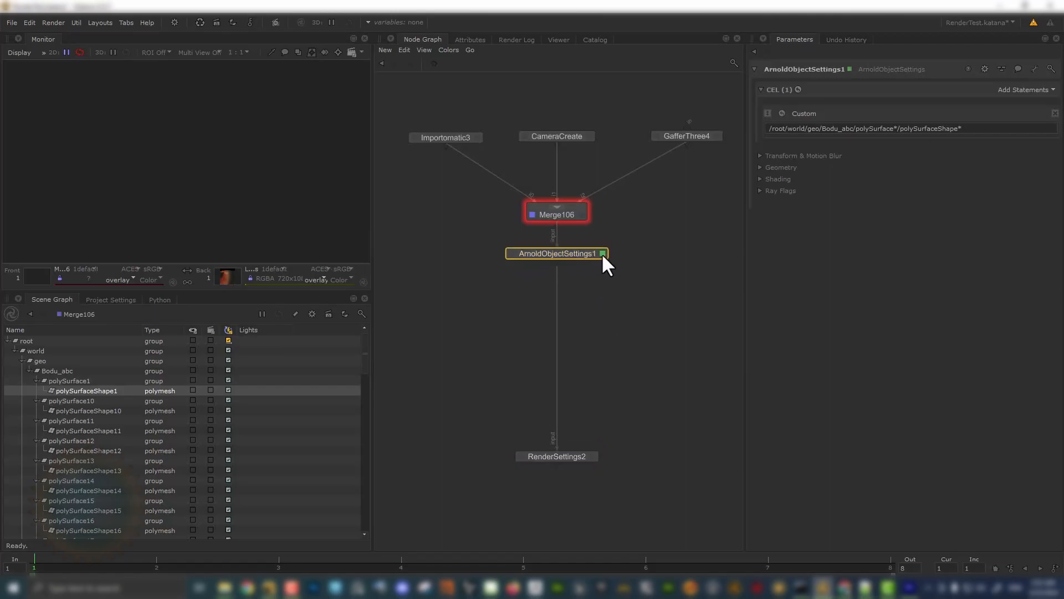
scroll(562, 198, "up", 3)
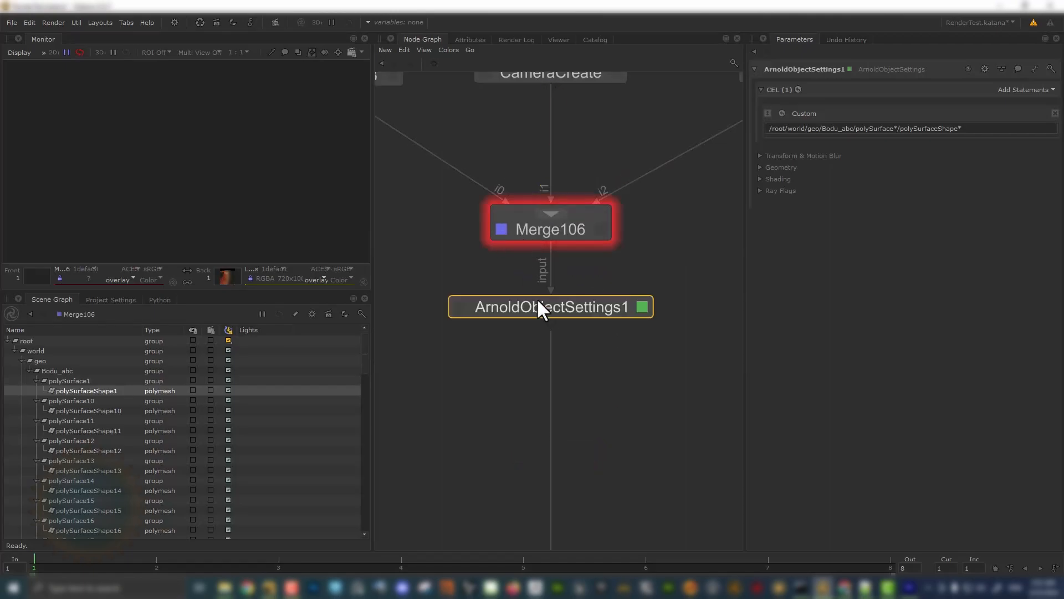
scroll(506, 416, "down", 3)
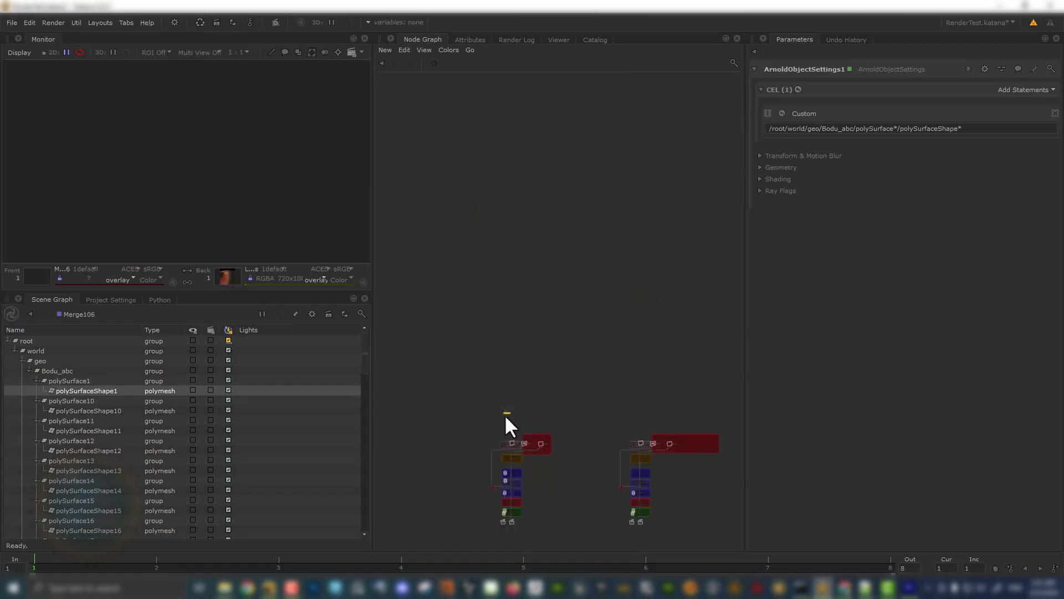
- Make RenderSettings2 the viewed node and preview render from it
middle_click_drag(482, 440, 494, 294)
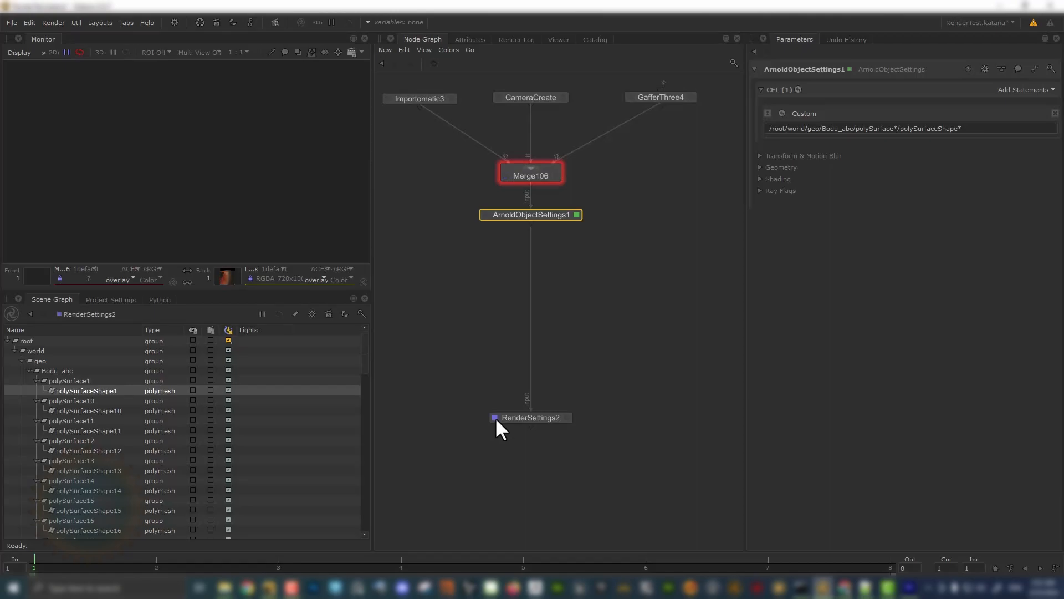
left_click(520, 417)
right_click(521, 418)
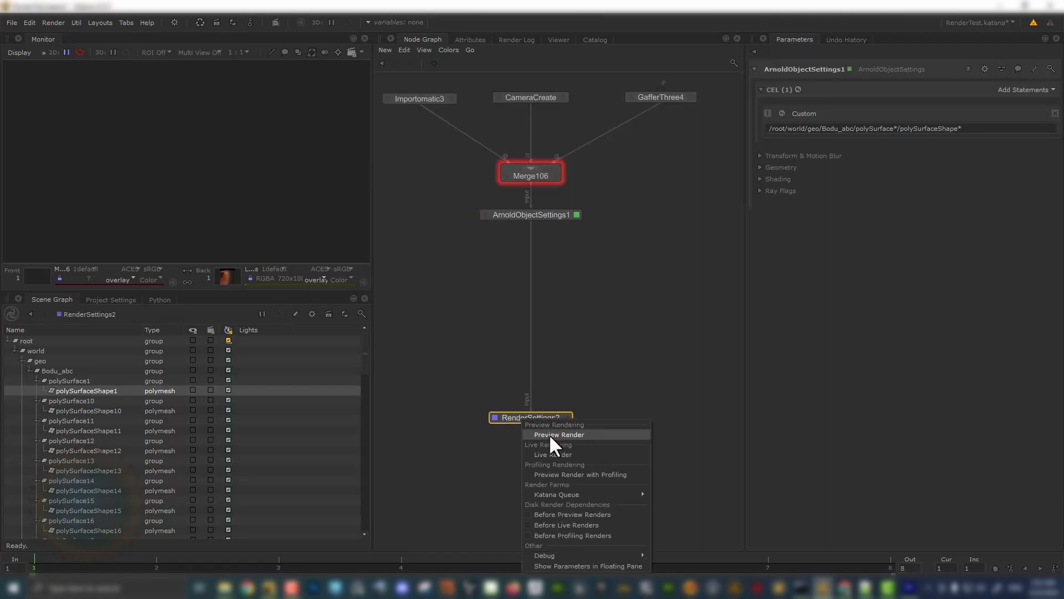
left_click(548, 434)
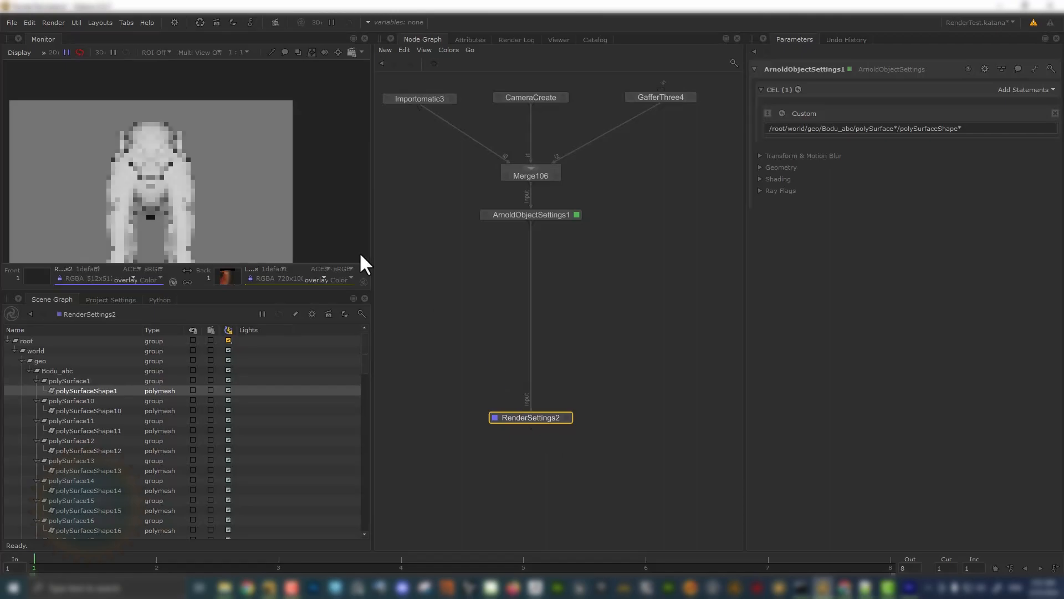
- Start a live render from RenderSettings2 and frame the model's head in the Monitor
scroll(503, 428, "up", 8)
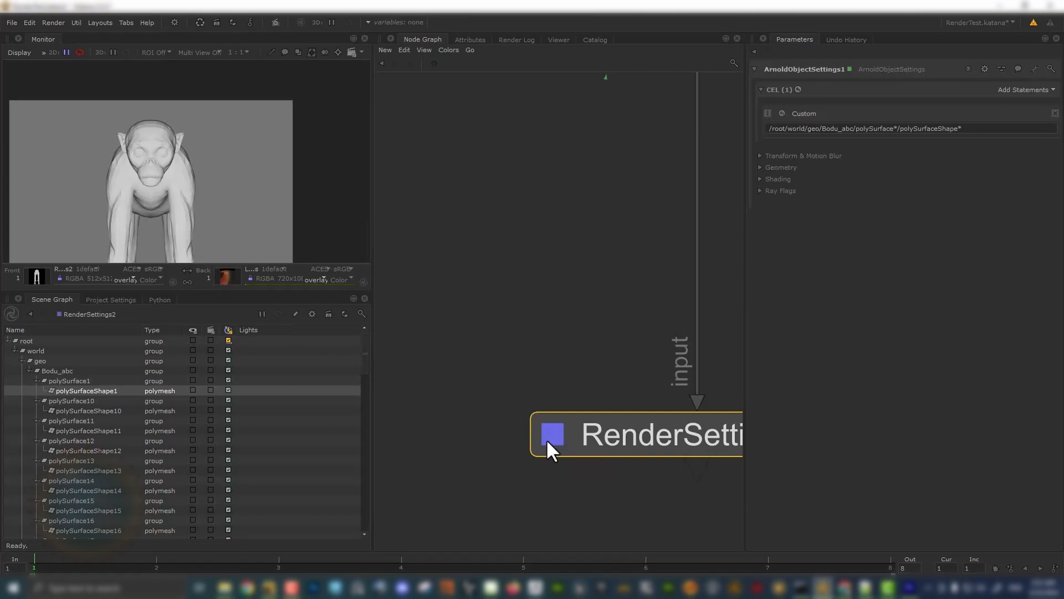
scroll(527, 348, "down", 4)
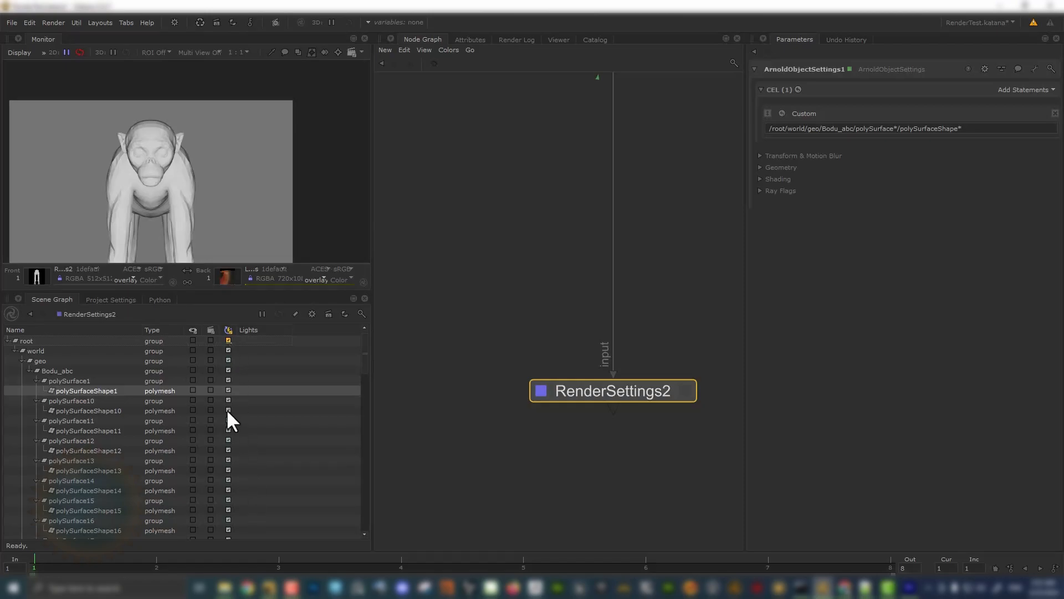
right_click(581, 391)
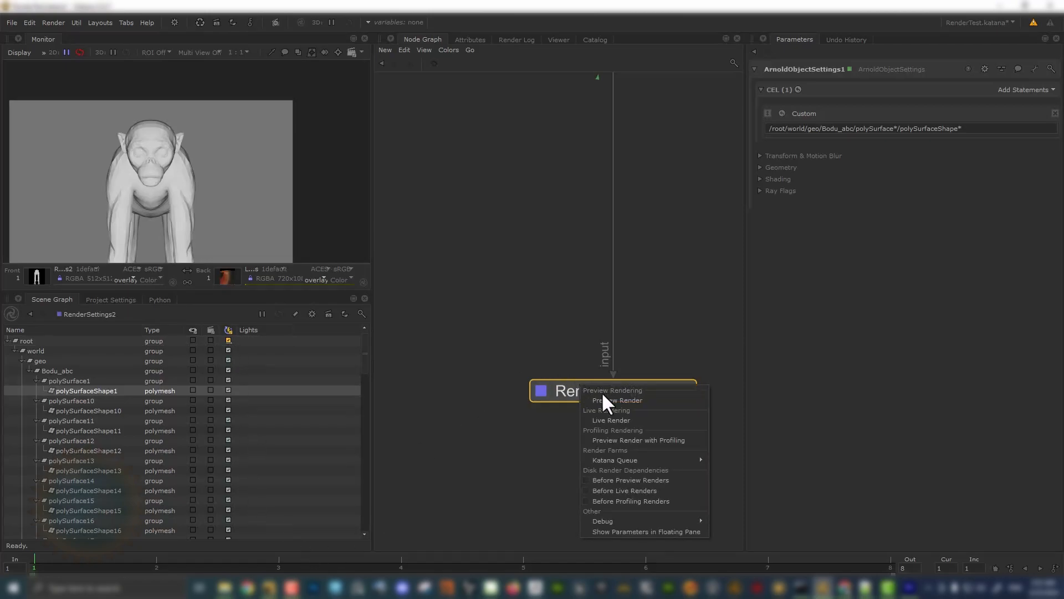
left_click(607, 419)
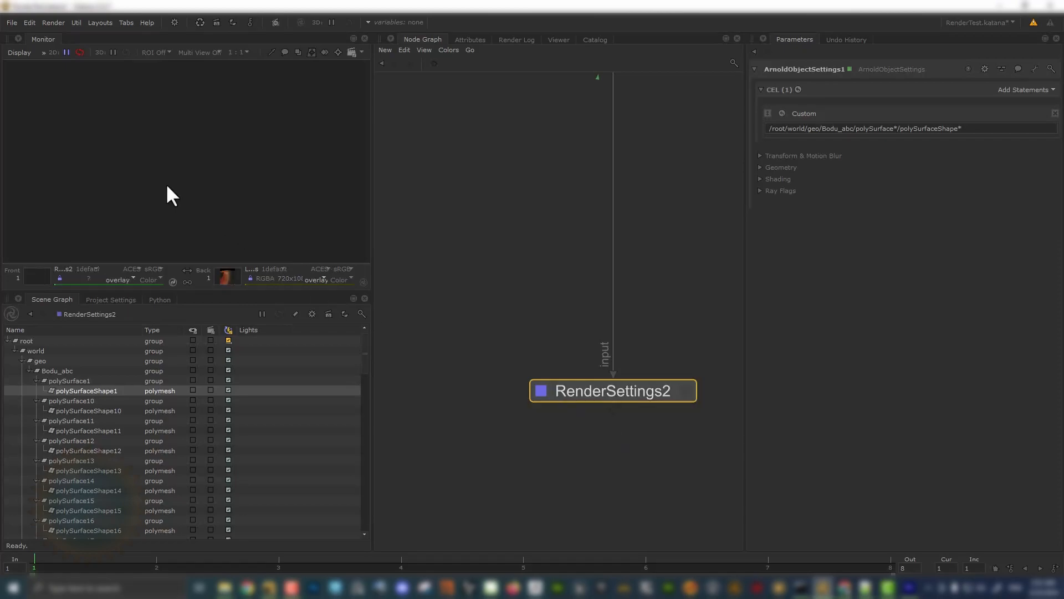
scroll(159, 149, "up", 1)
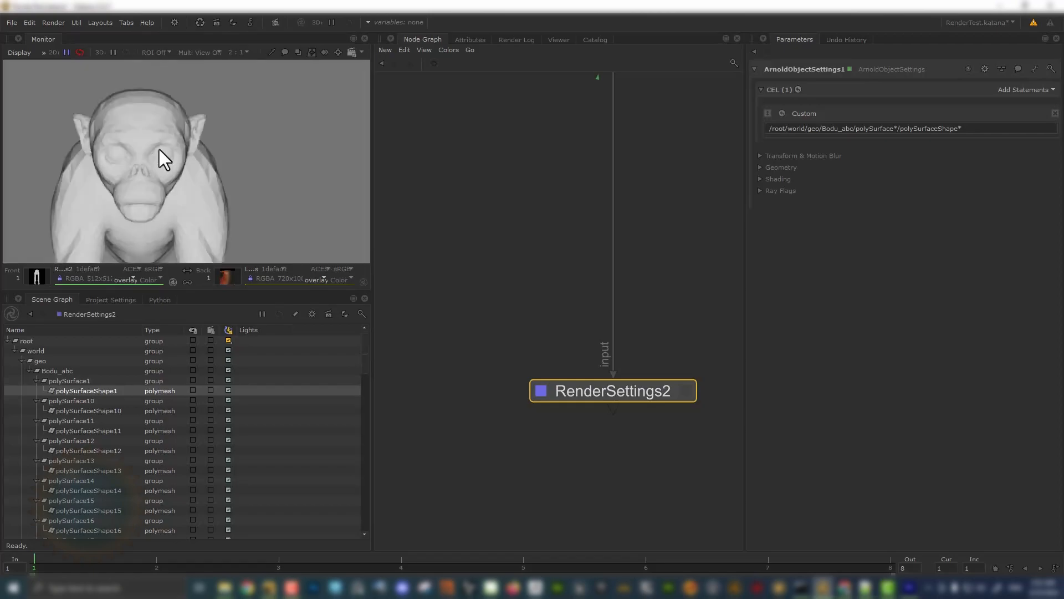
- Limit the live render to a region over the model's head and set ArnoldObjectSettings1's subdiv_type to catclark
left_click_drag(115, 81, 218, 195, "ctrl")
middle_click_drag(629, 248, 559, 360)
middle_click_drag(616, 224, 591, 364)
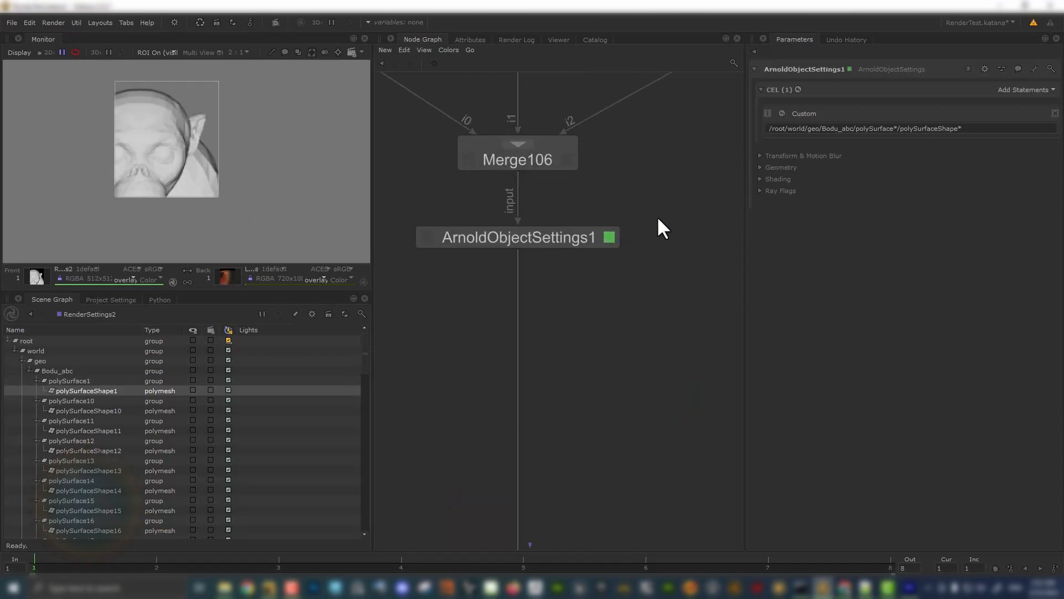
left_click(774, 167)
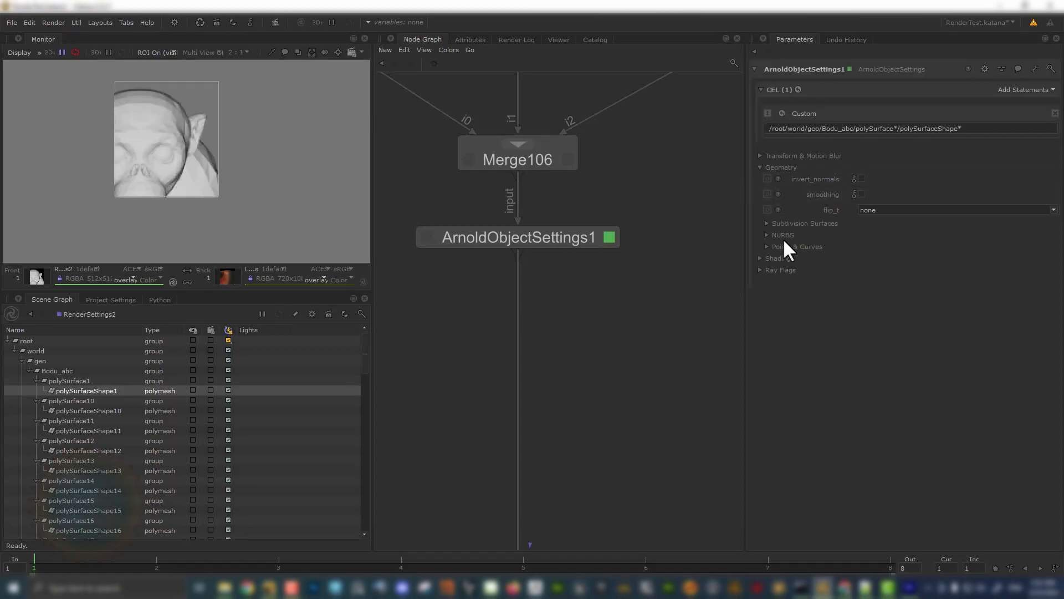
left_click(787, 221)
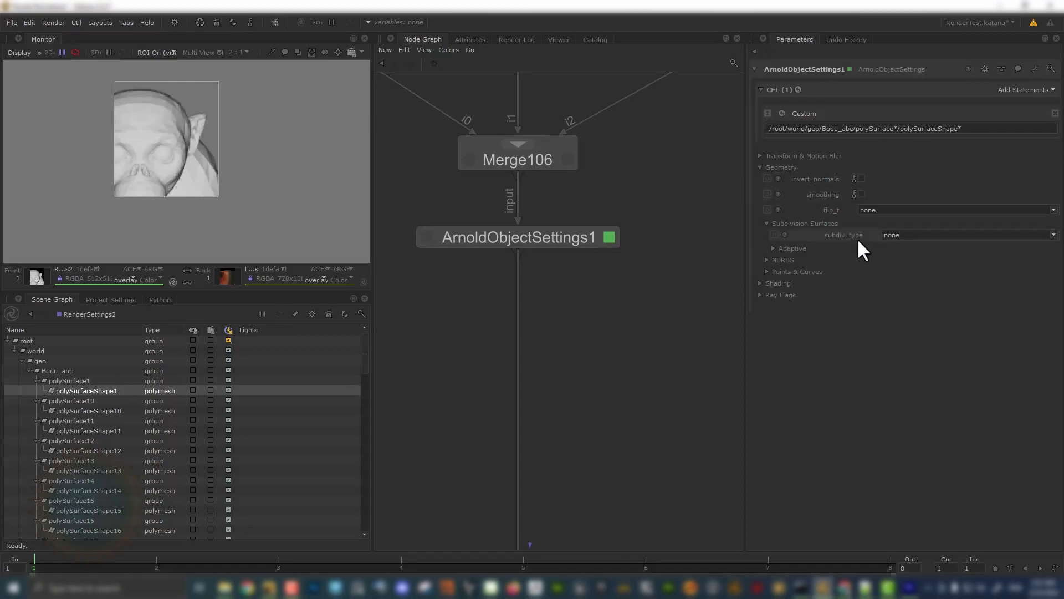
left_click(893, 232)
left_click(899, 252)
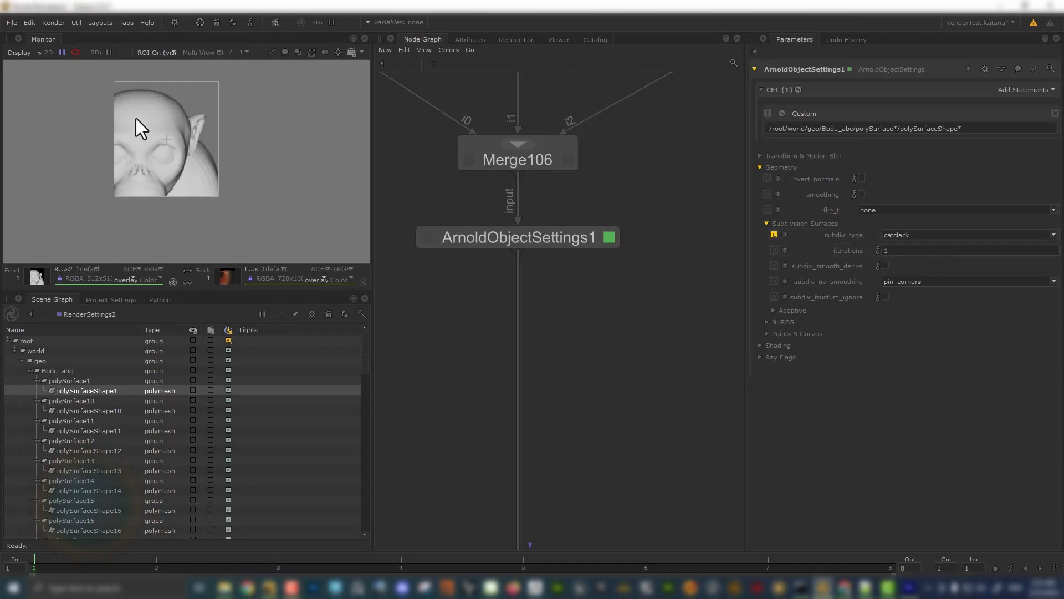
- Set the subdivision iterations to 3 and inspect the smoothed head up close in the Monitor
scroll(138, 115, "up", 1)
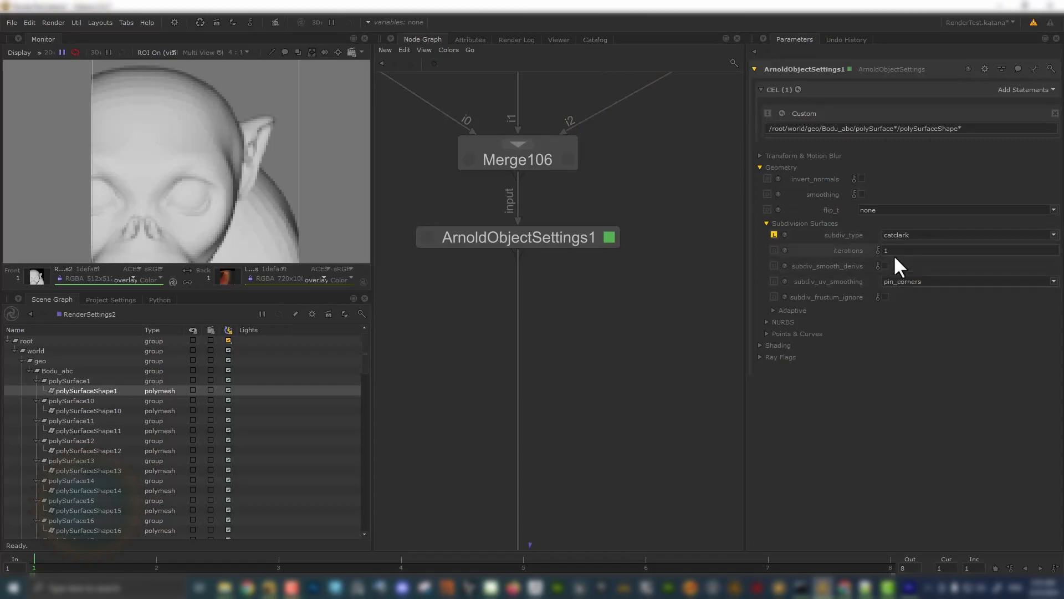
left_click_drag(899, 252, 870, 251)
type("3")
key("Return")
scroll(265, 161, "down", 1)
scroll(200, 182, "up", 1)
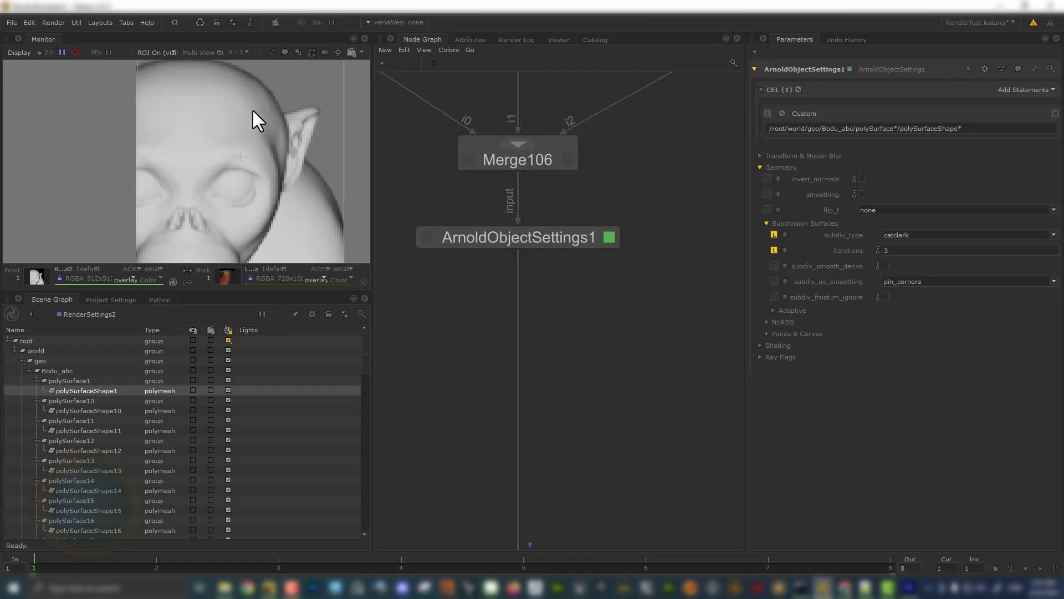
- Extend the render region over the whole frame and turn off the region of interest to render the full model
scroll(274, 141, "down", 2)
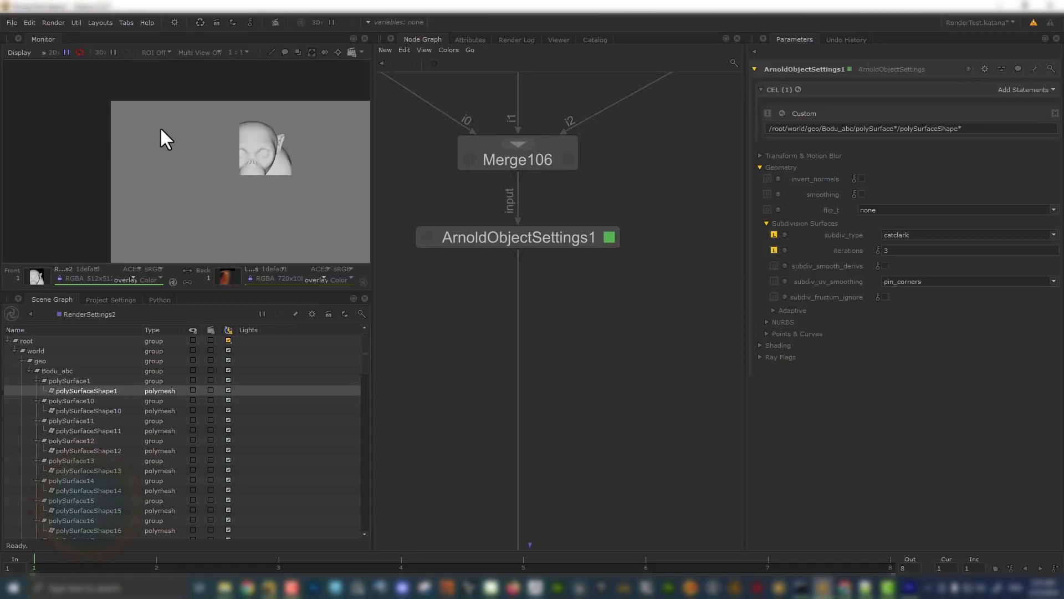
scroll(229, 129, "down", 1)
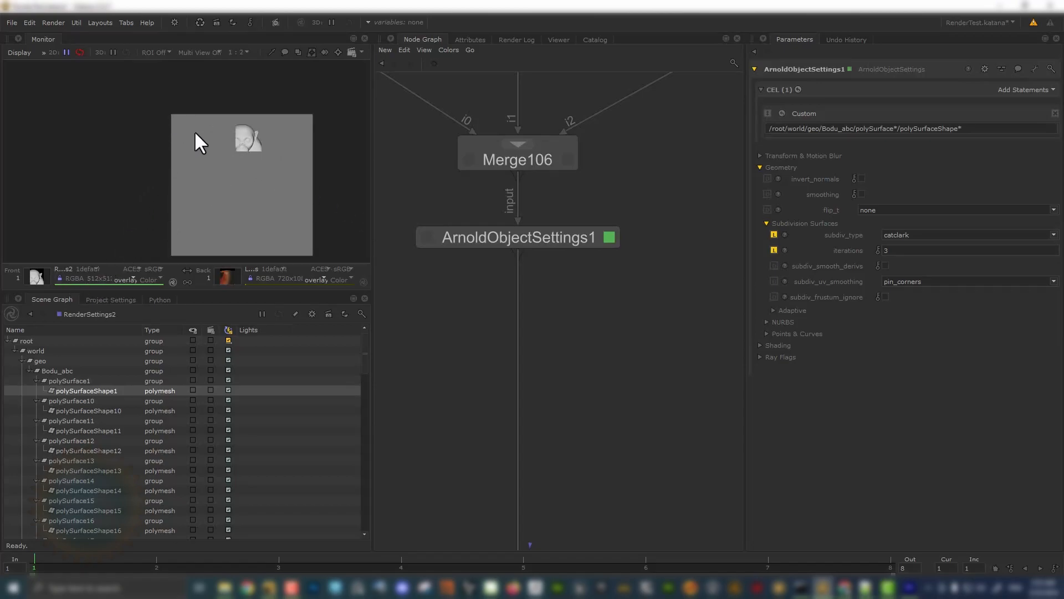
left_click_drag(172, 115, 323, 253, "ctrl")
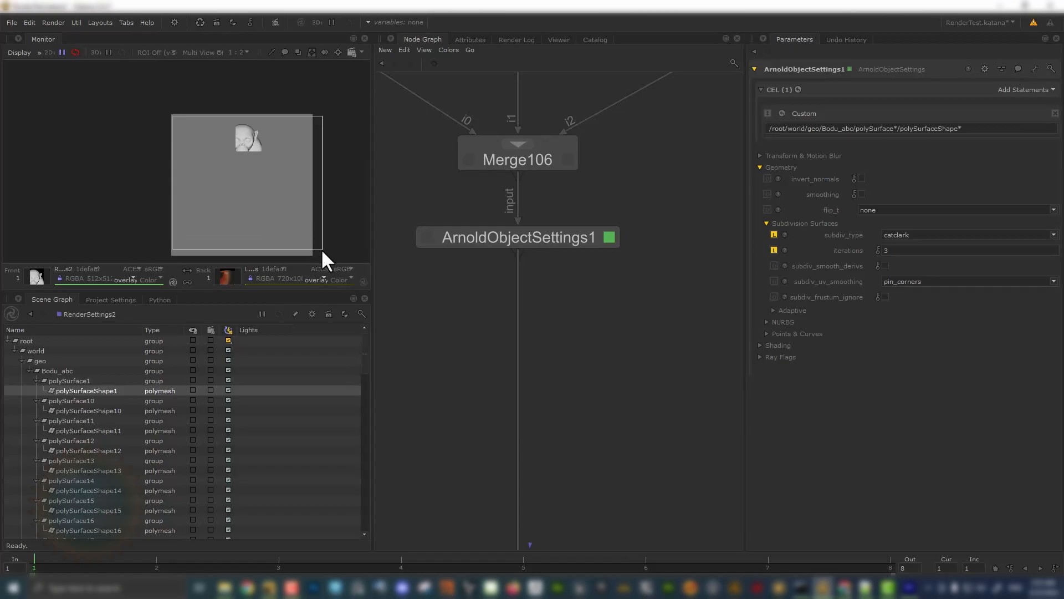
key("r")
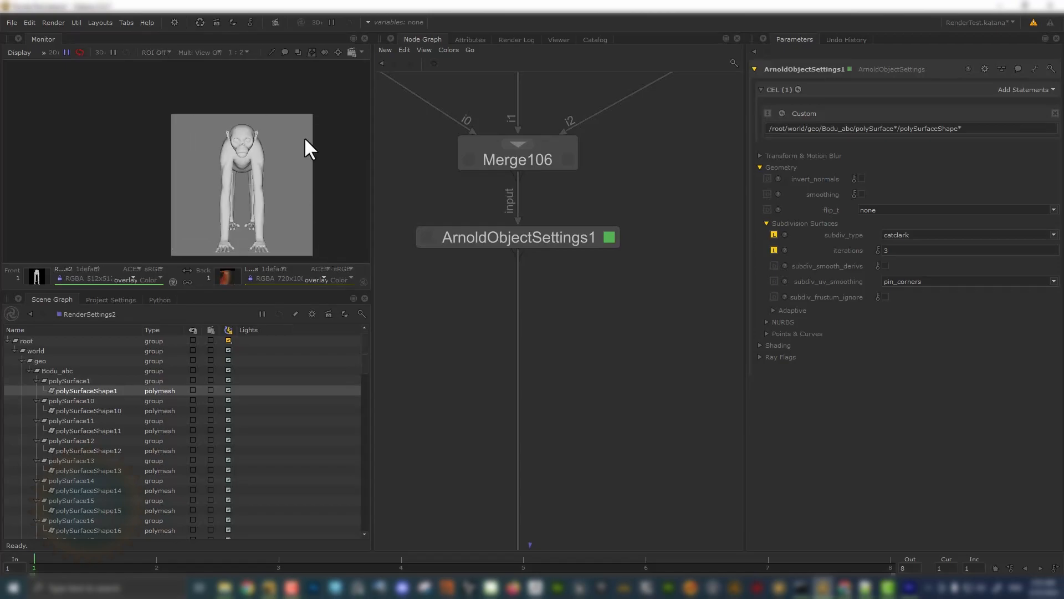
scroll(262, 145, "up", 1)
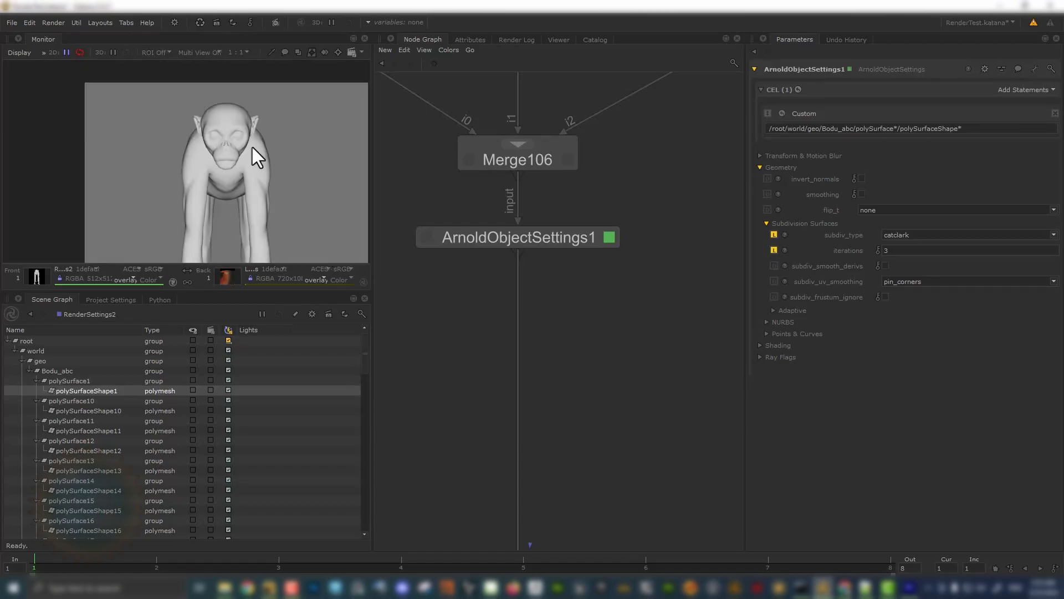
- View Catalog renders 56 and 57 alternately to compare the model before and after subdivision
left_click(596, 39)
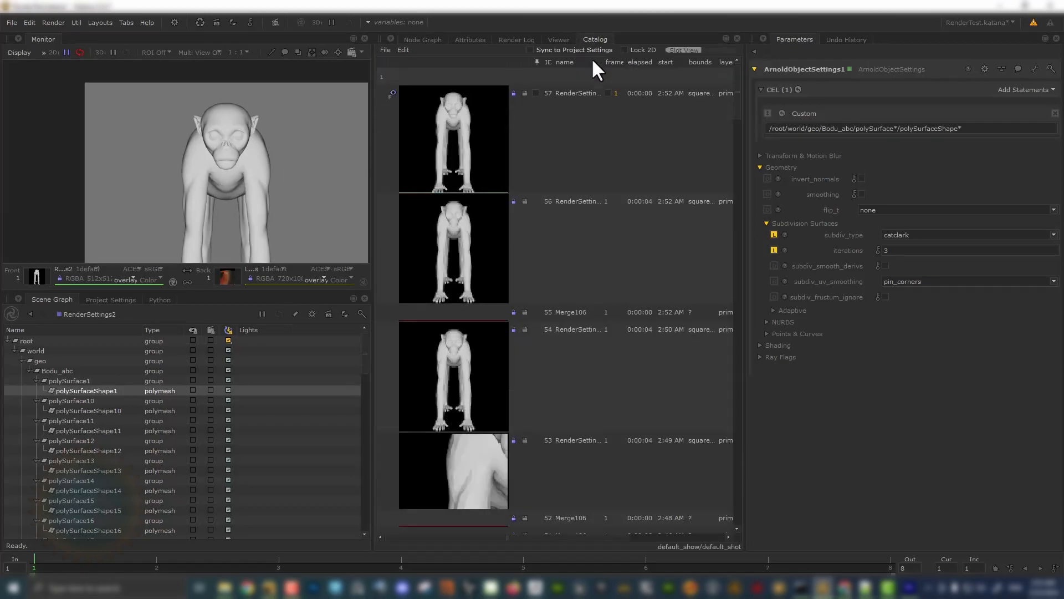
left_click_drag(390, 246, 396, 187)
left_click(395, 172)
left_click(394, 221)
left_click(391, 172)
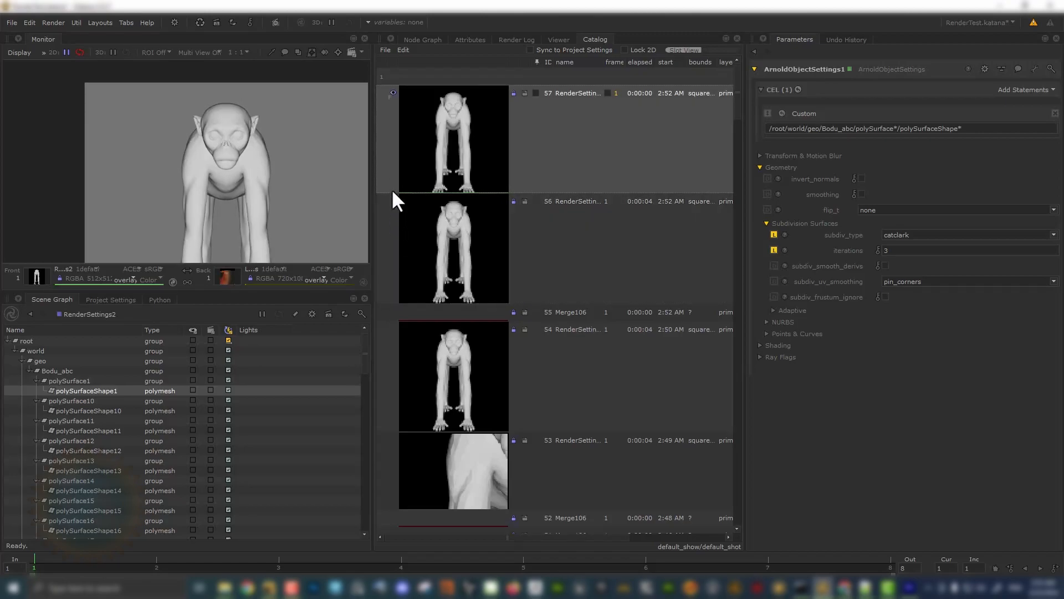
left_click(392, 229)
left_click(385, 153)
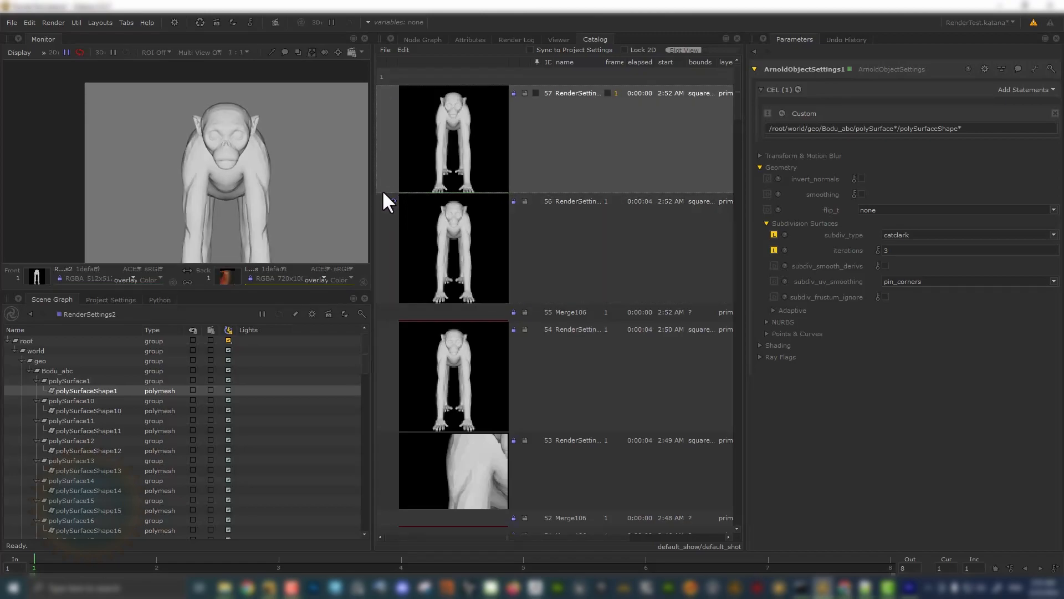
left_click(386, 222)
left_click(386, 155)
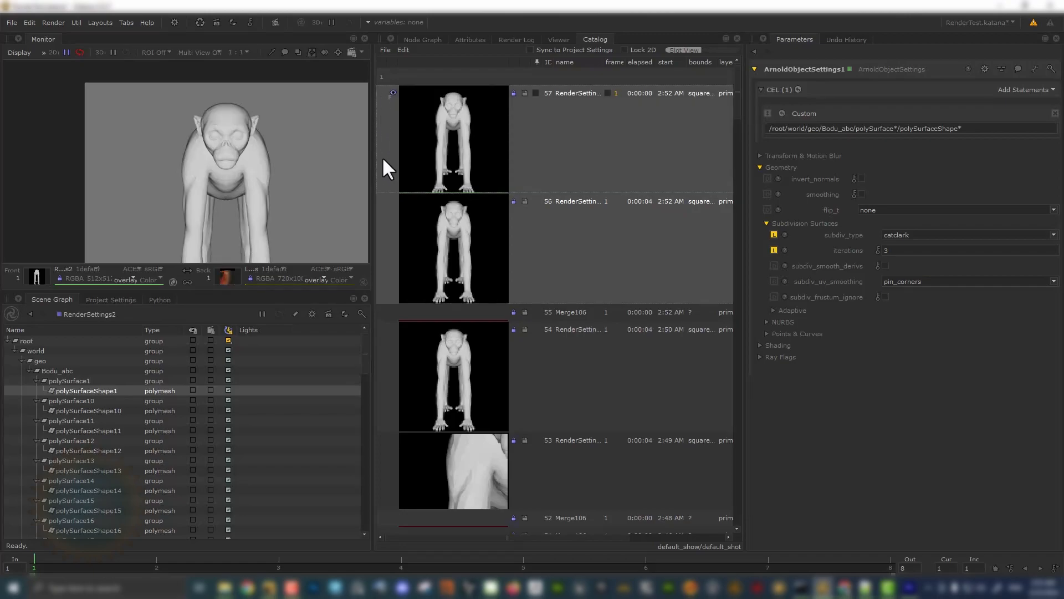
left_click(381, 131)
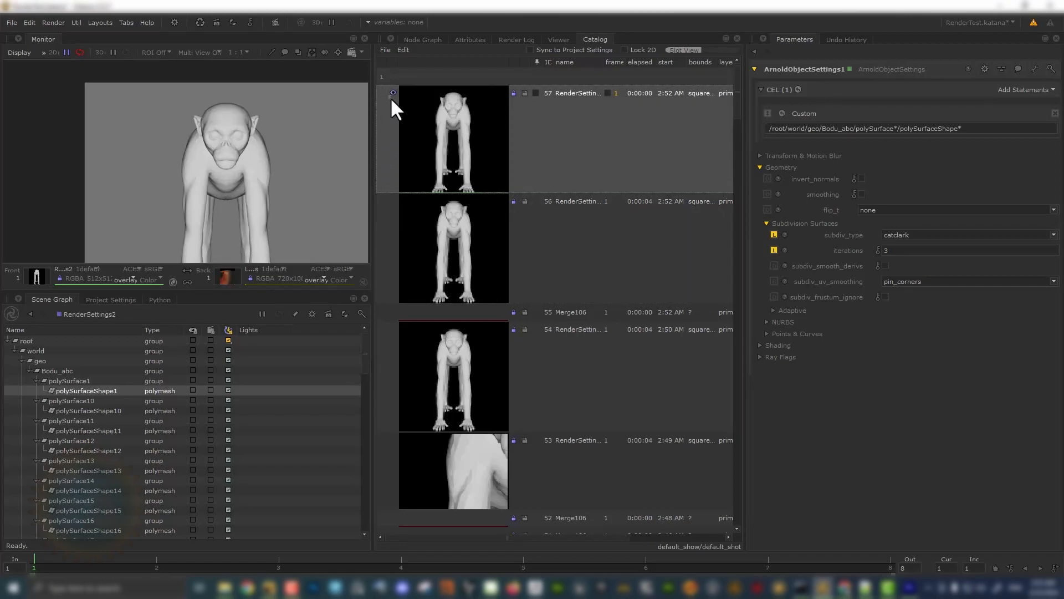
- Assign Catalog render 56 as the Monitor's back image and render 57 as its front image
right_click(385, 240)
left_click(382, 221)
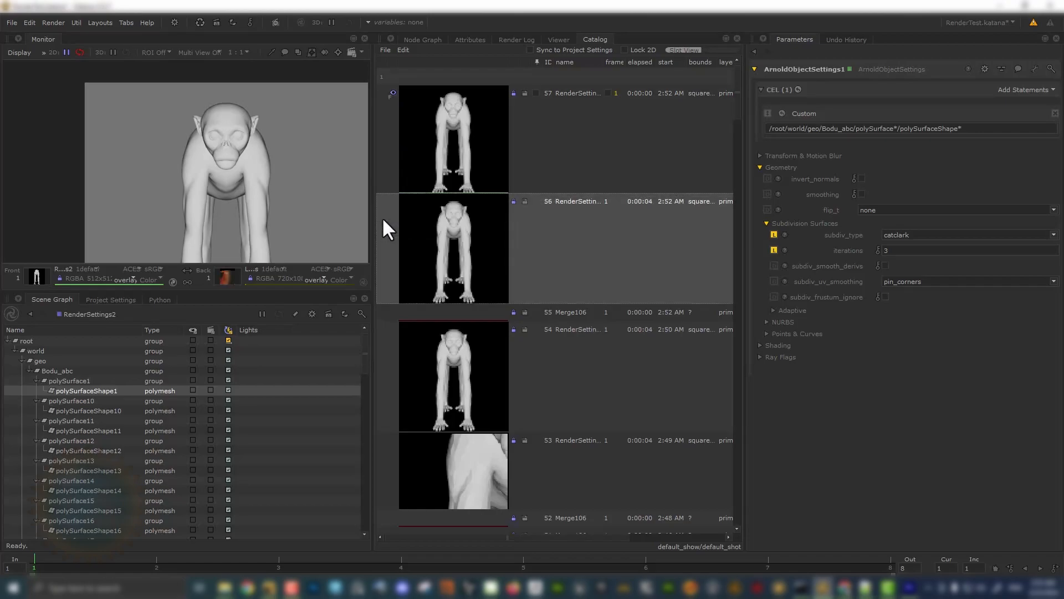
right_click(381, 218)
left_click(536, 225)
left_click(391, 215)
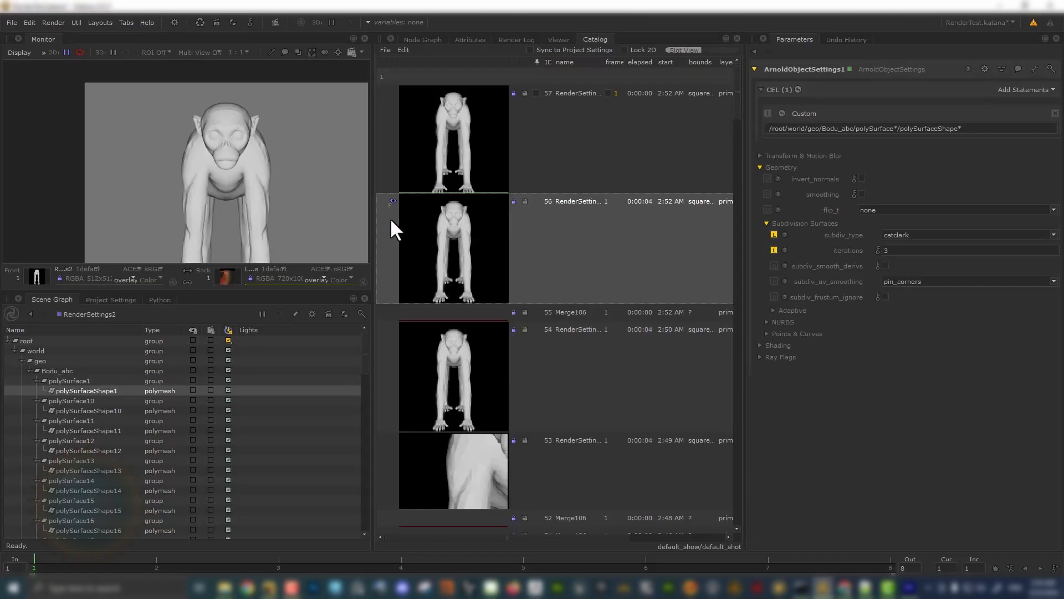
right_click(386, 229)
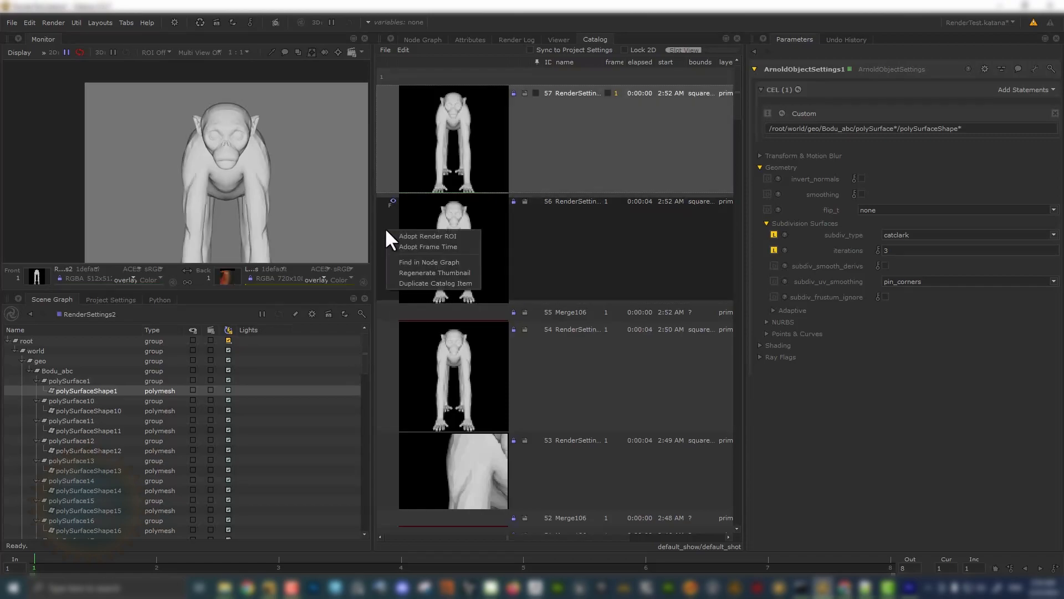
left_click(380, 232)
middle_click(388, 224)
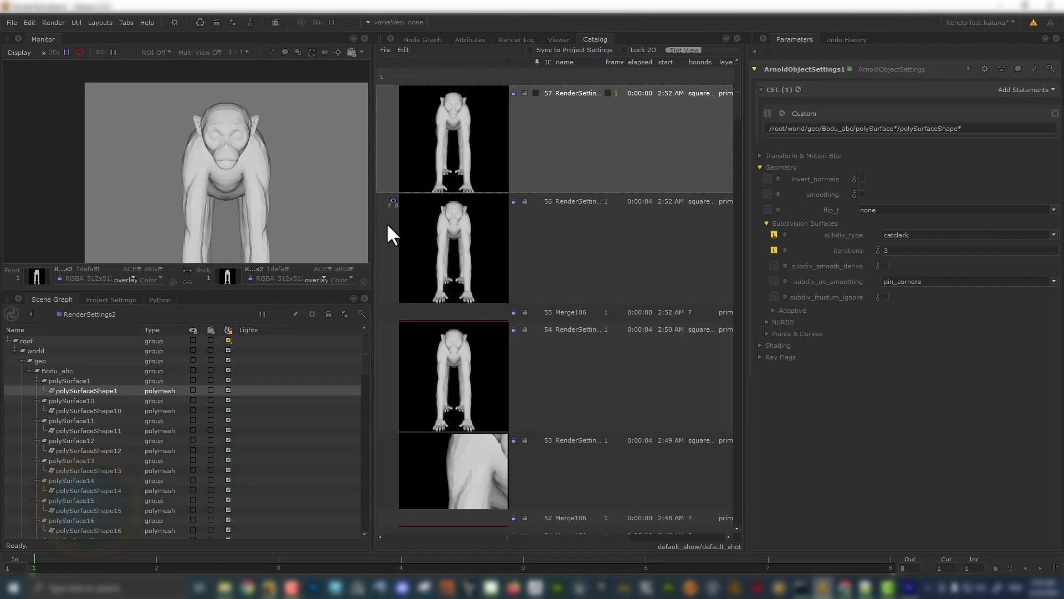
left_click(387, 154)
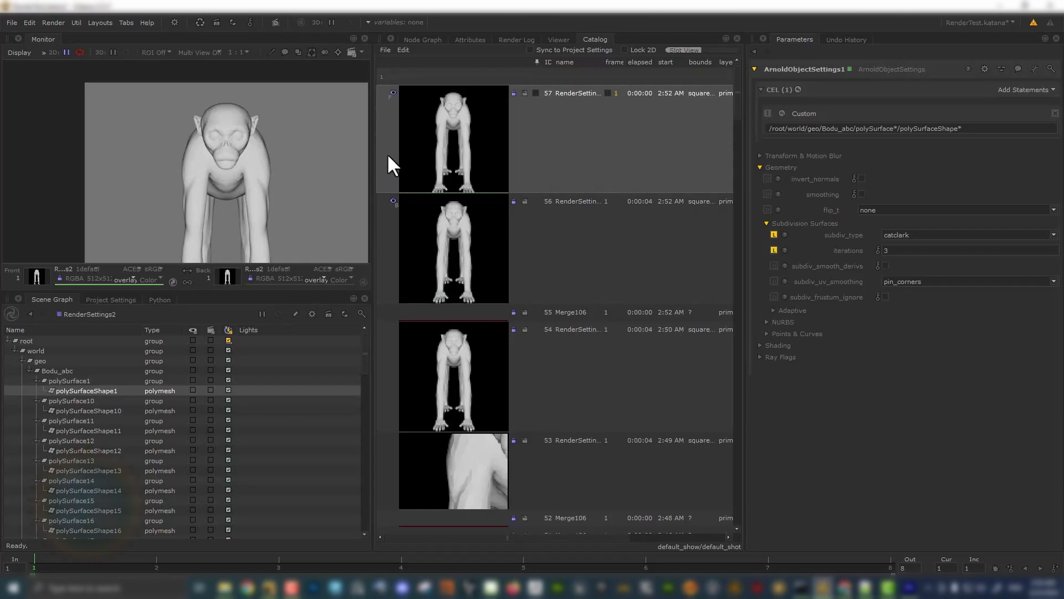
- Swap the Monitor's front and back images repeatedly to compare the faceted and subdivided renders
scroll(160, 182, "up", 1)
scroll(154, 150, "down", 2)
scroll(154, 150, "up", 1)
key("grave")
key("grave")
key("grave")
key("grave")
key("grave")
key("grave")
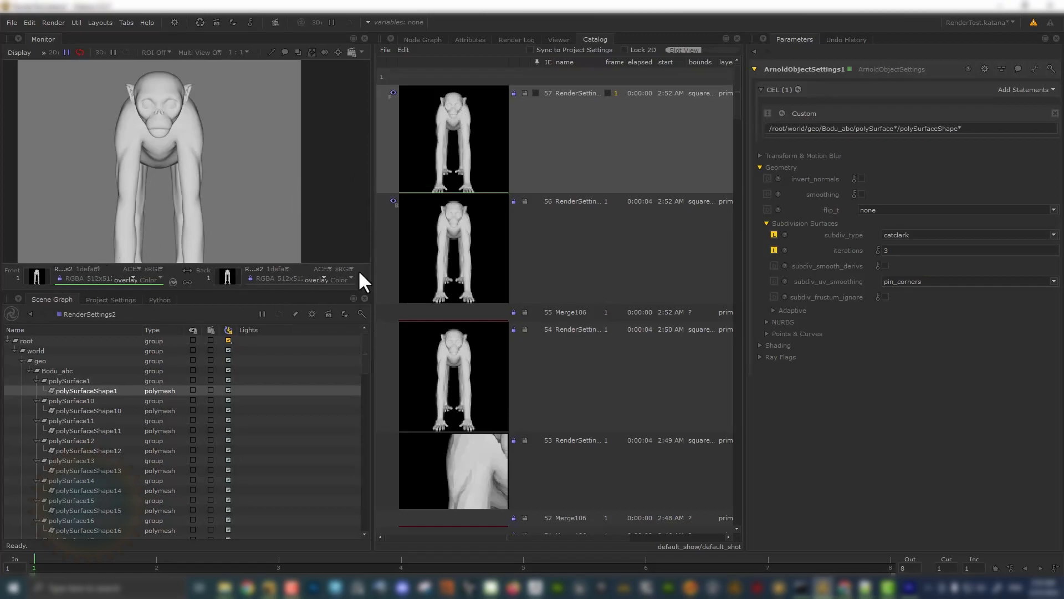
left_click(228, 273)
key("grave")
key("grave")
key("grave")
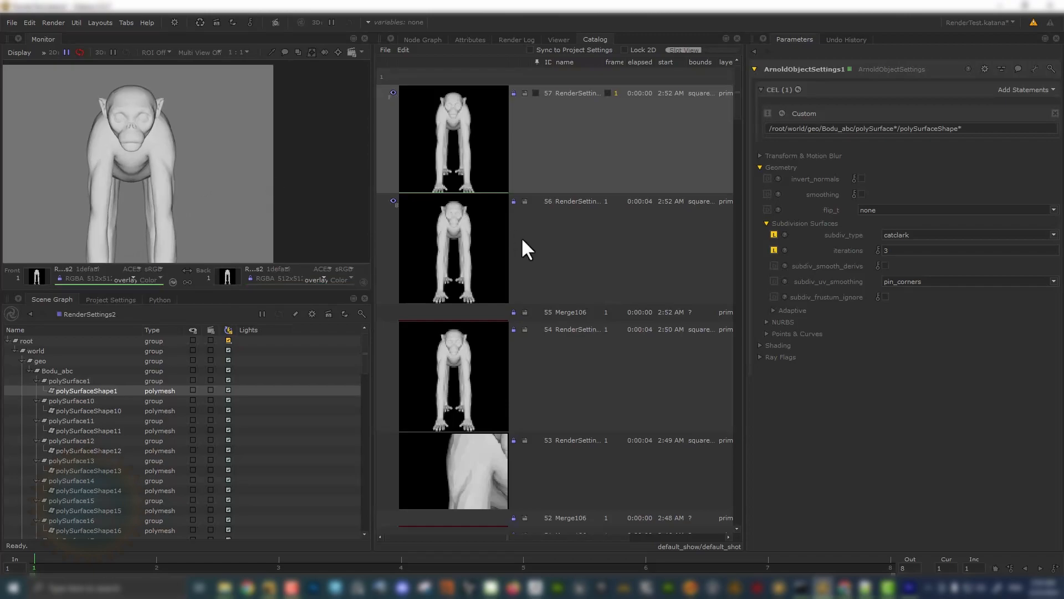
- Assign Hi_Res Catalog render 44 as the Monitor's back image and return render 57 to the front
scroll(565, 317, "down", 10)
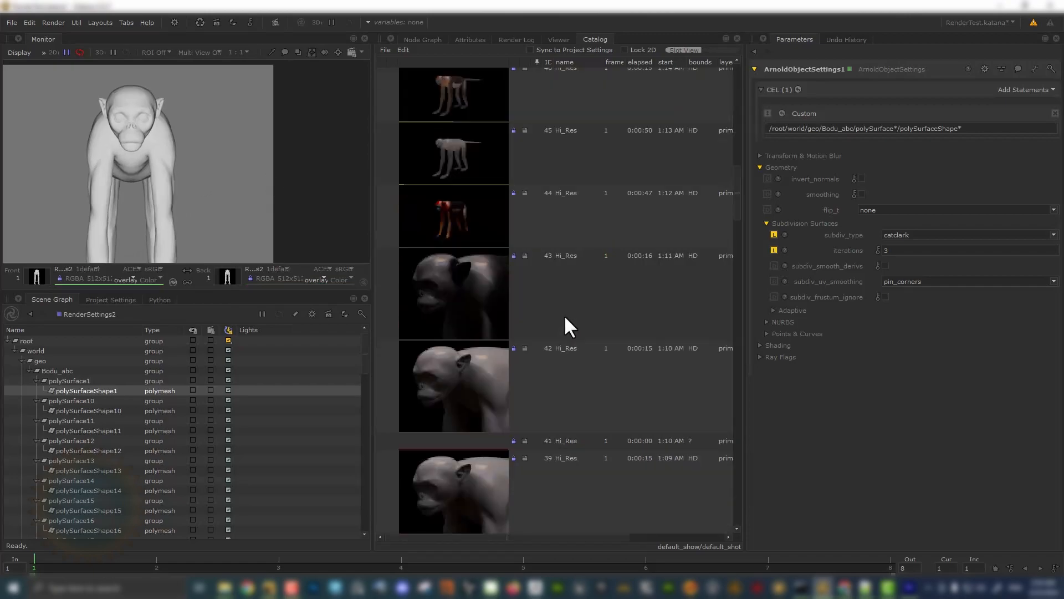
left_click(442, 213)
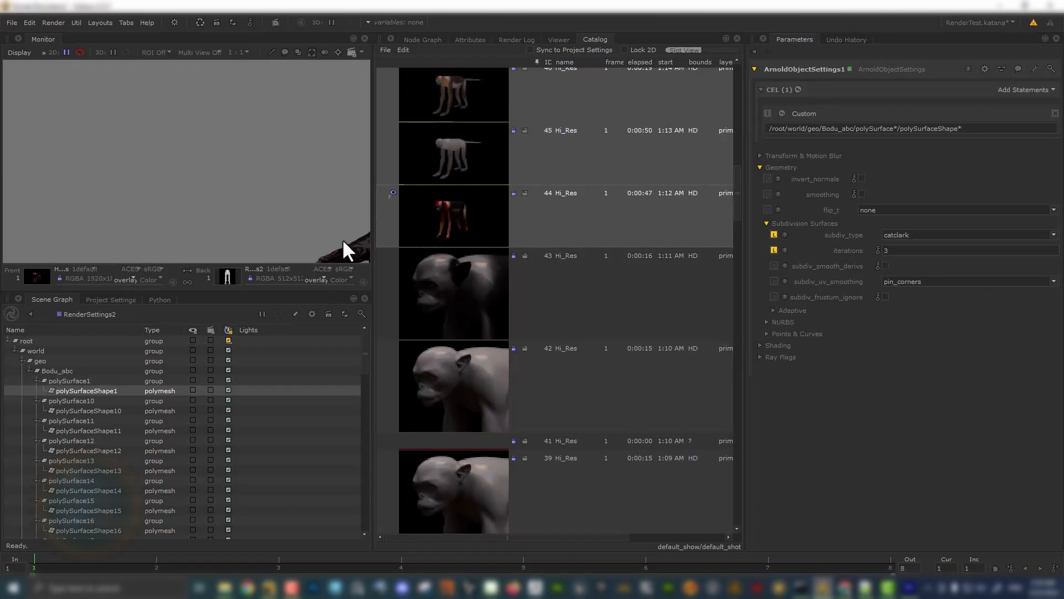
left_click_drag(446, 214, 224, 283)
left_click(559, 217)
left_click_drag(454, 221, 229, 276)
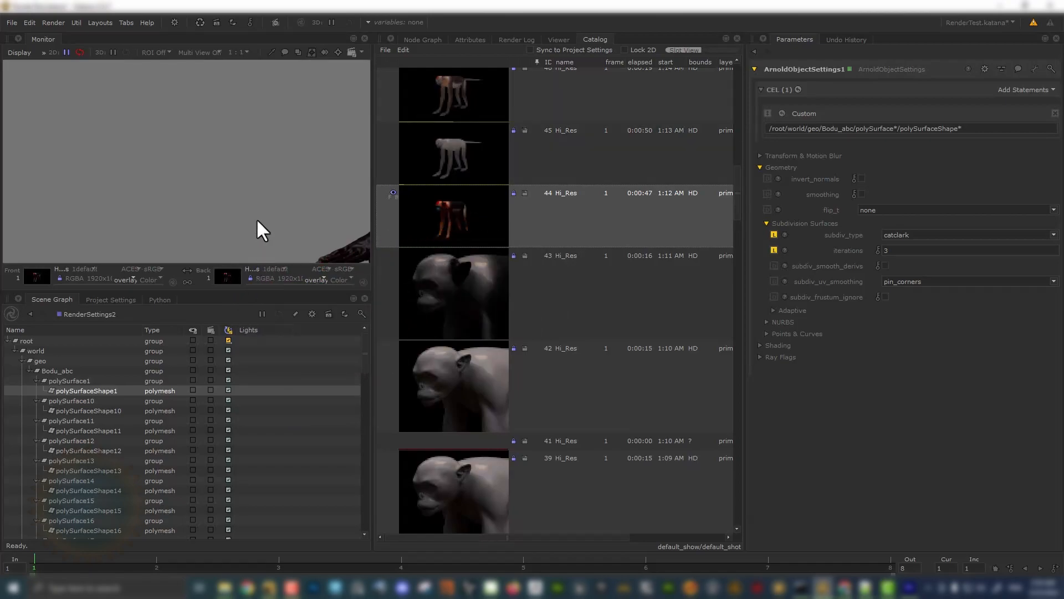
scroll(197, 169, "down", 2)
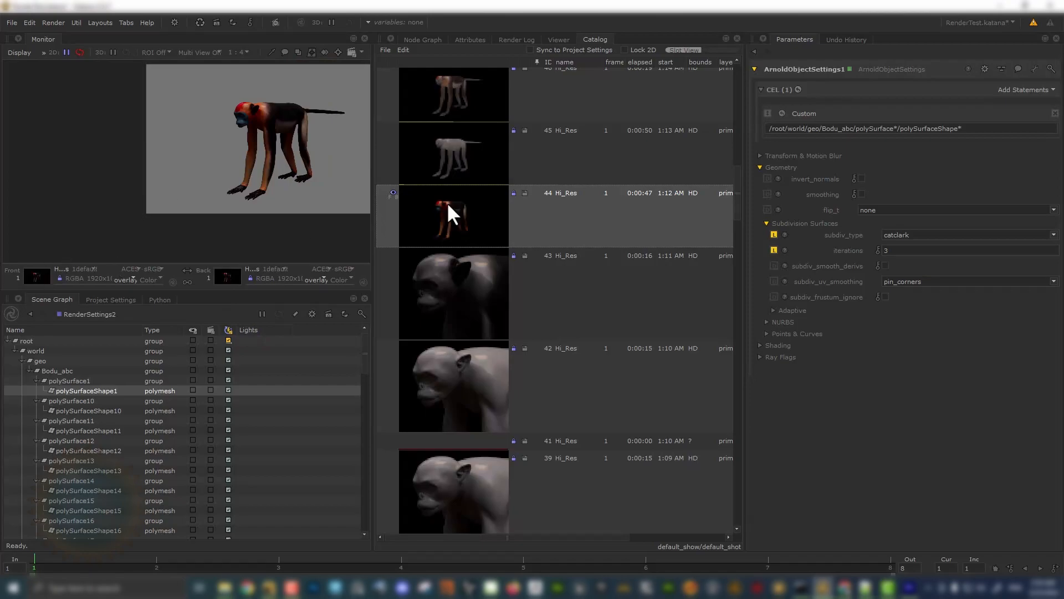
scroll(477, 194, "up", 10)
left_click(458, 148)
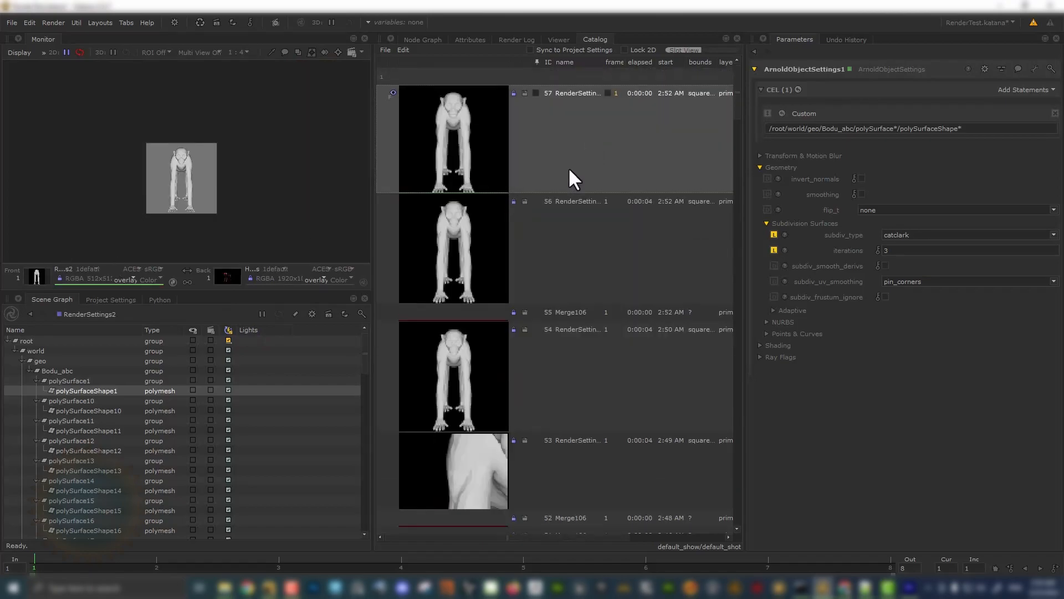
- Compare render 57 with the textured Hi_Res render by swapping the Monitor's front and back images
scroll(266, 154, "up", 2)
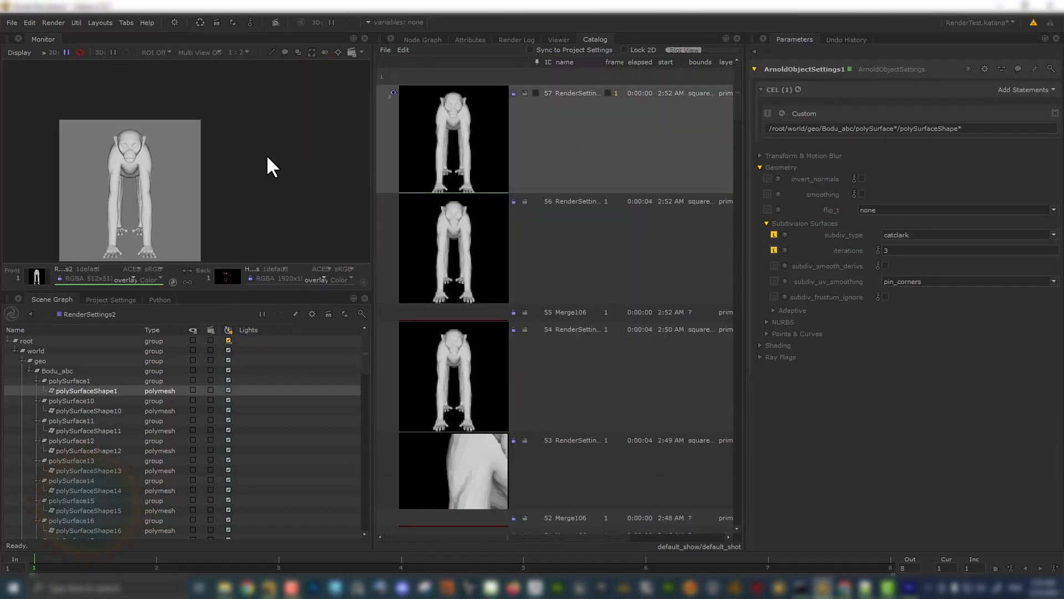
scroll(265, 161, "down", 2)
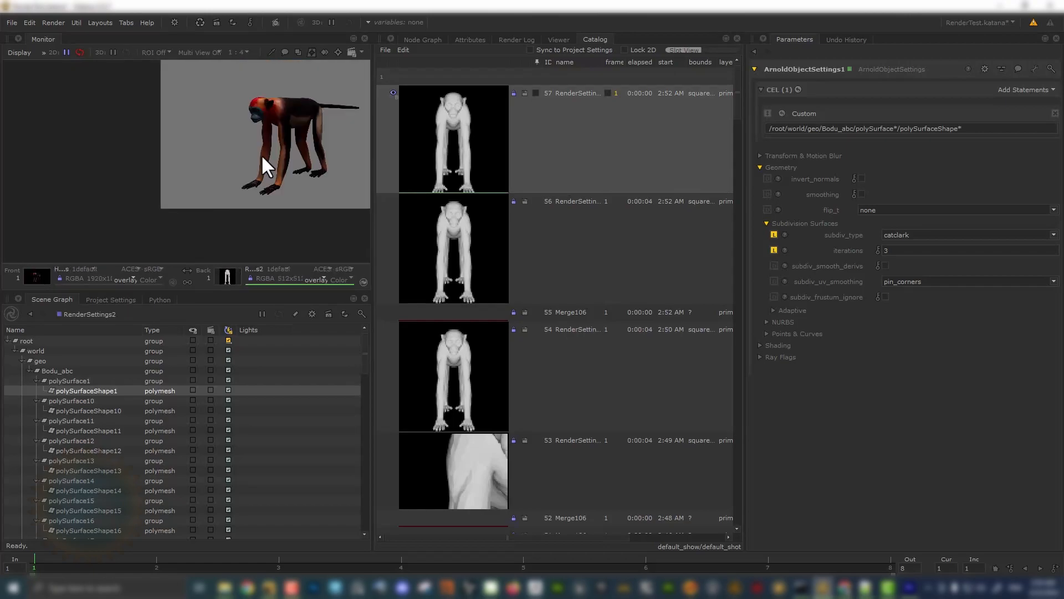
scroll(248, 137, "up", 2)
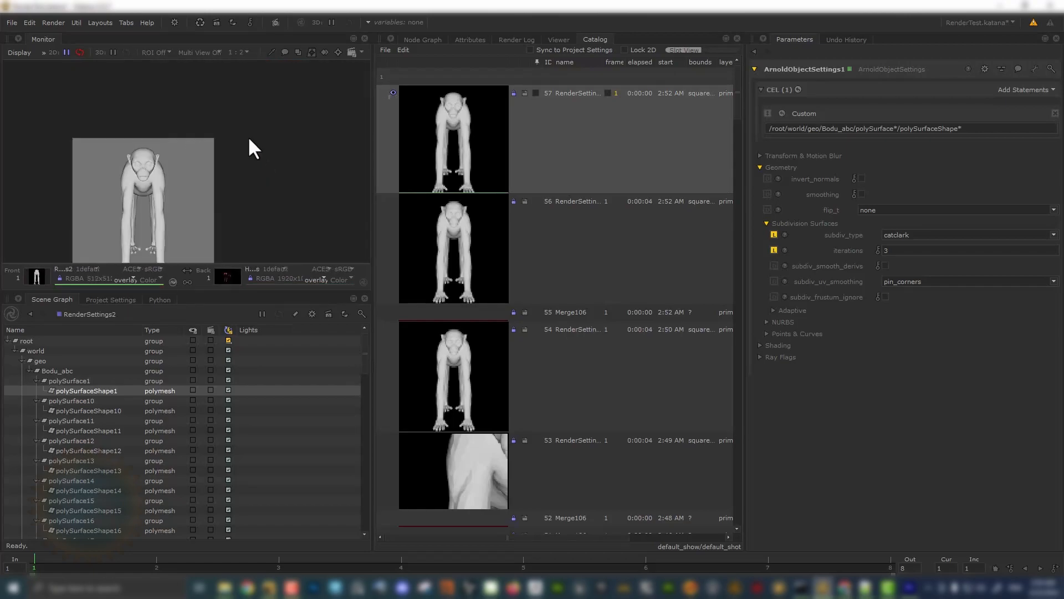
middle_click_drag(249, 143, 325, 134)
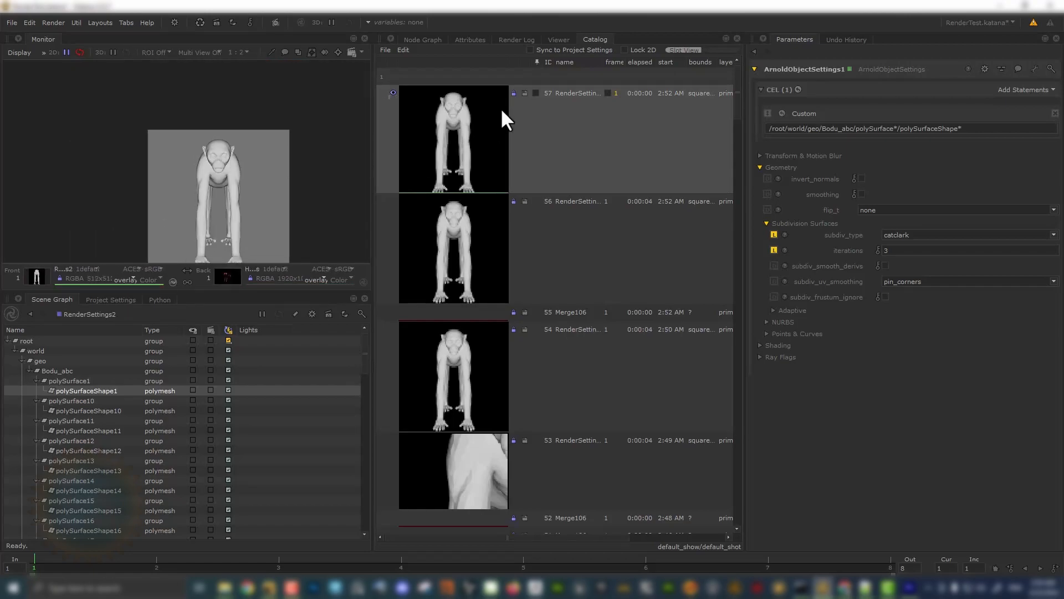
- Return to the node graph and expand the displacement settings under ArnoldObjectSettings1's shading options
left_click(418, 40)
scroll(488, 330, "down", 2)
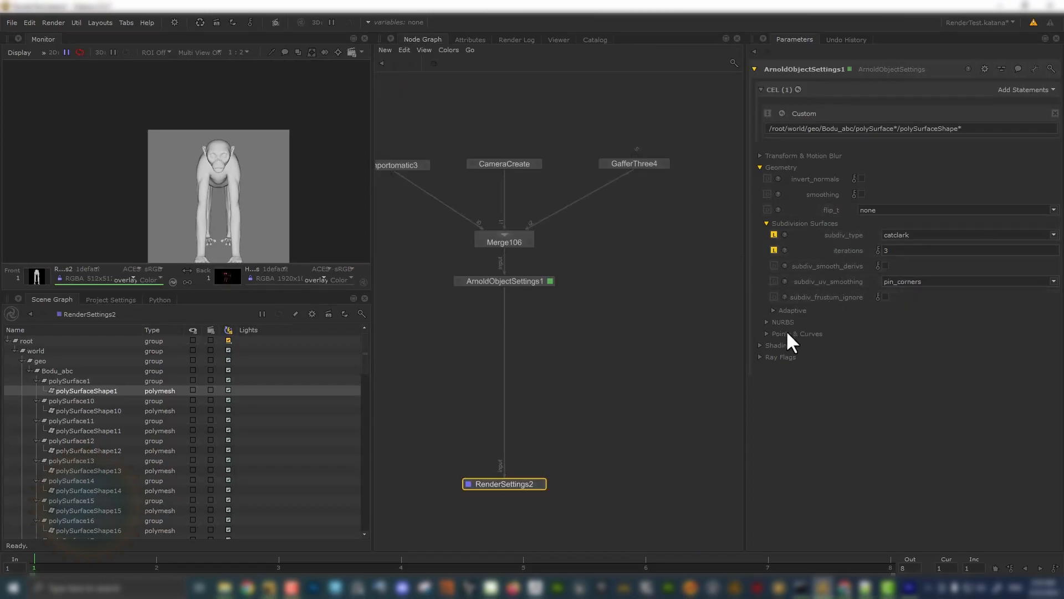
left_click(778, 345)
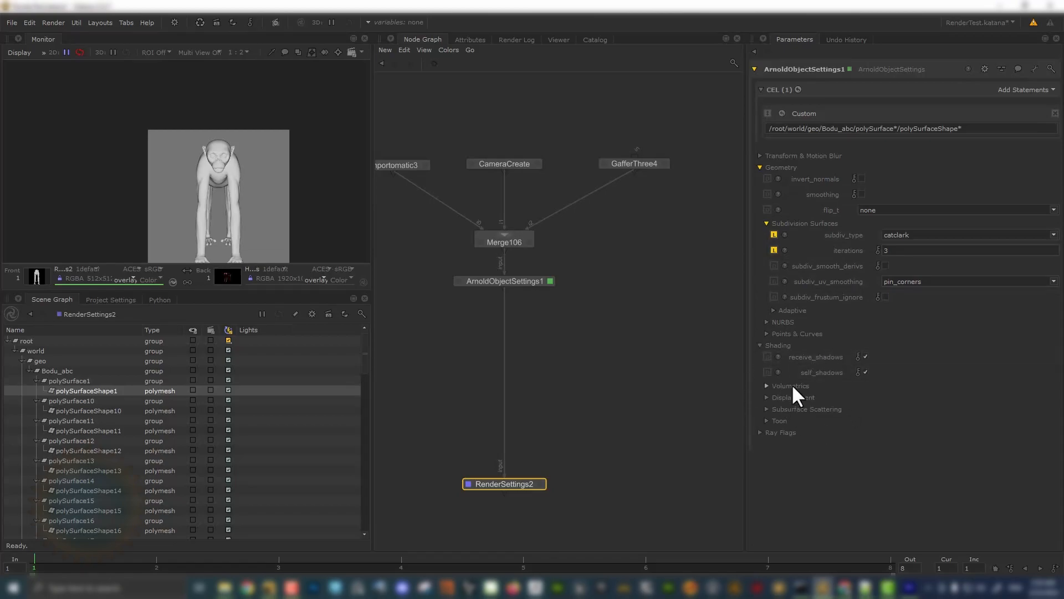
left_click(797, 398)
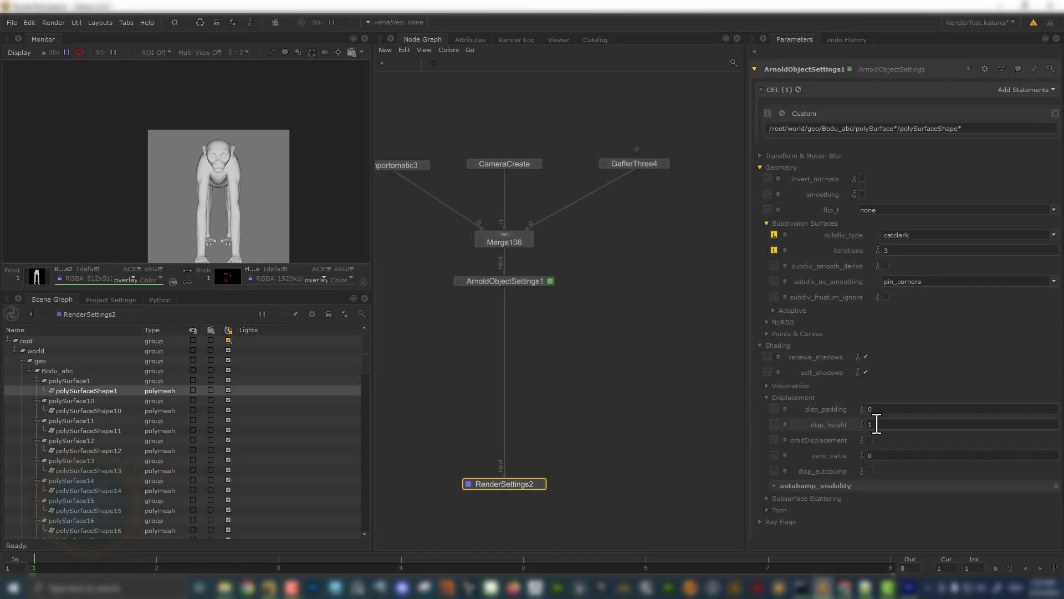
- Enable disp_autobump in ArnoldObjectSettings1's displacement settings, reveal the autobump visibility options and inspect the monkey's face in the Monitor
left_click(782, 486)
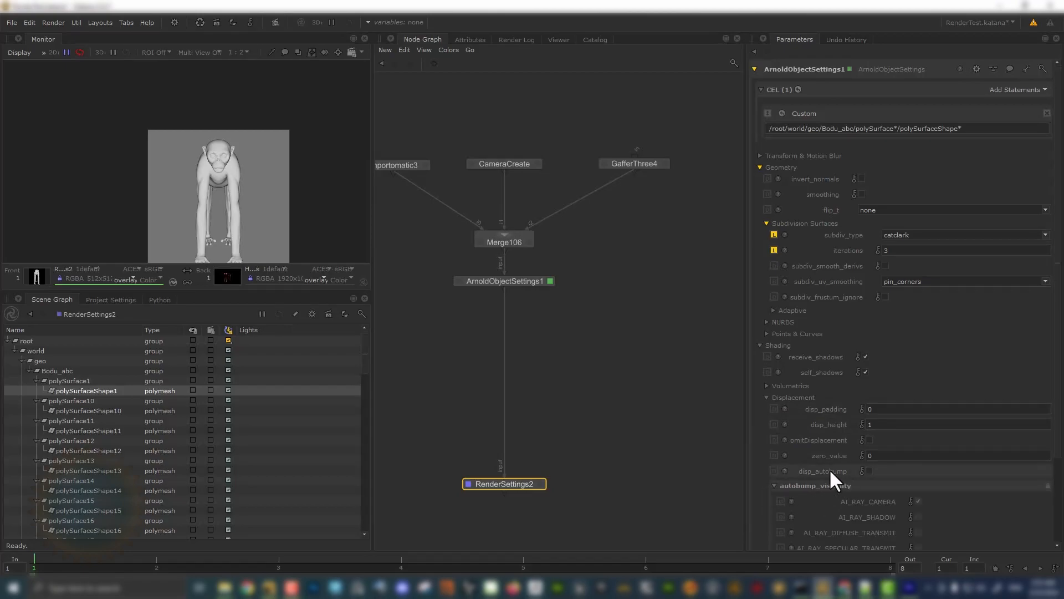
left_click(869, 470)
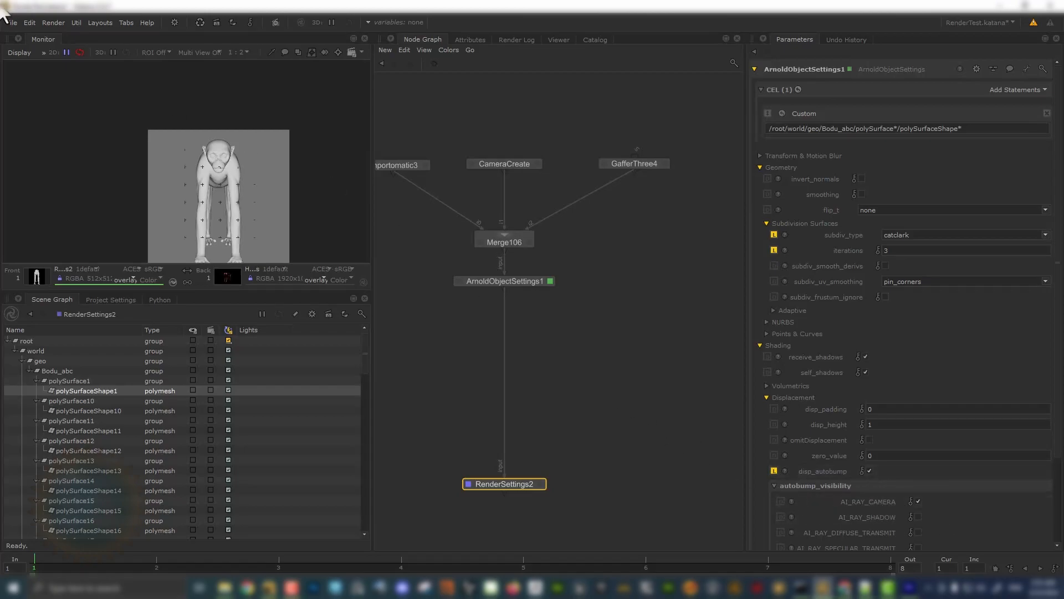
scroll(225, 150, "up", 2)
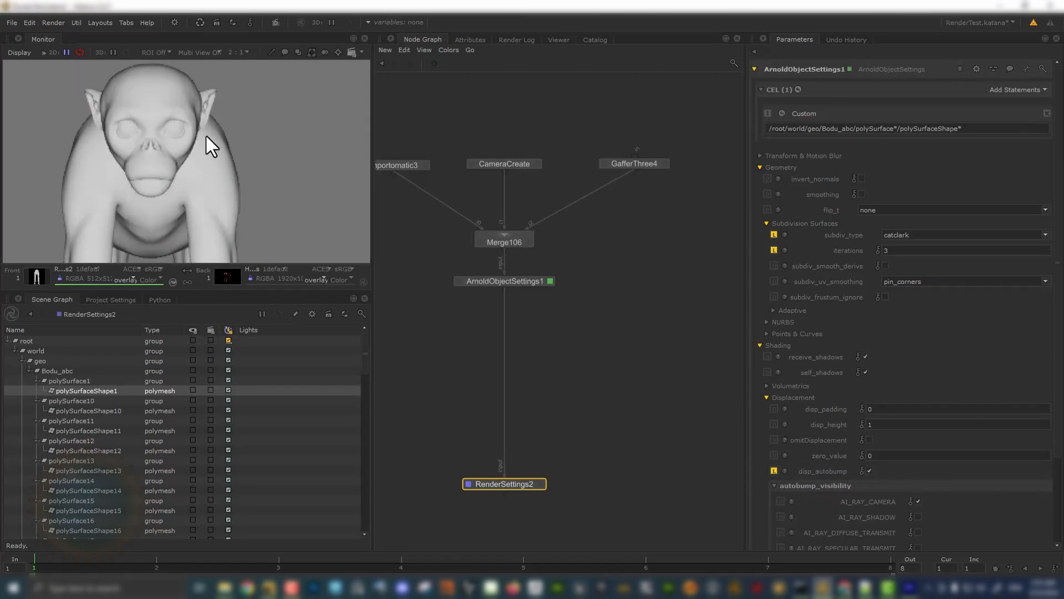
middle_click_drag(206, 136, 232, 172)
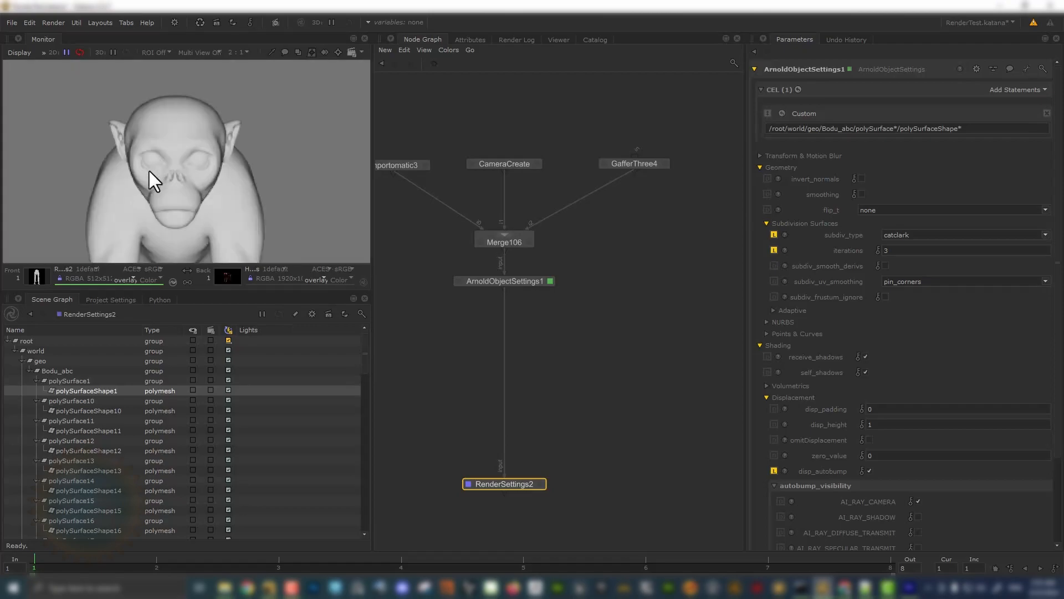
- Select the basic scene nodes from Importomatic3 down to RenderSettings2 and maximize the Node Graph
middle_click_drag(580, 324, 611, 369)
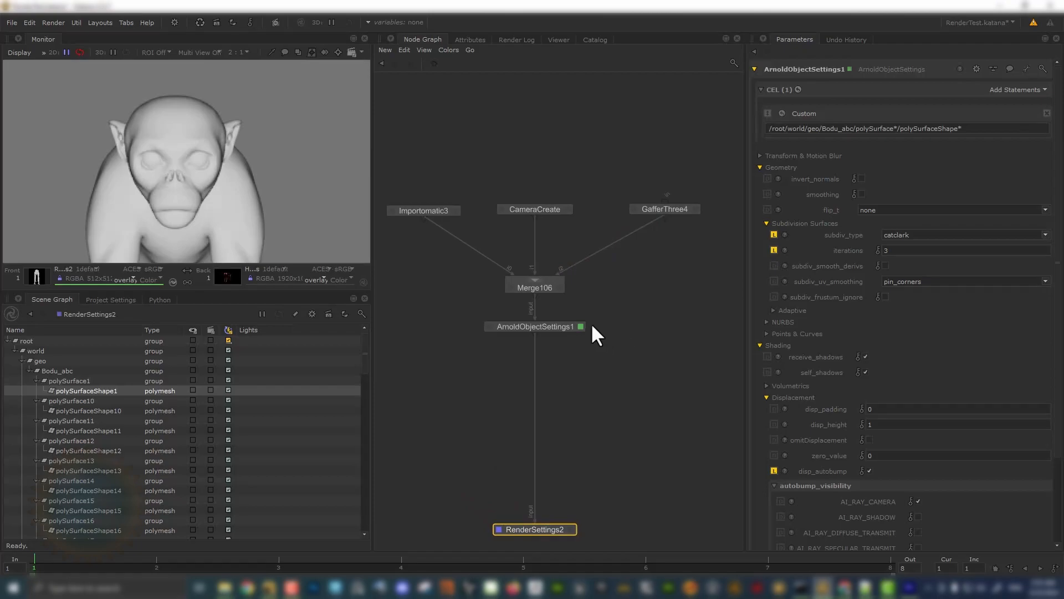
middle_click_drag(591, 333, 580, 247)
scroll(529, 131, "down", 3)
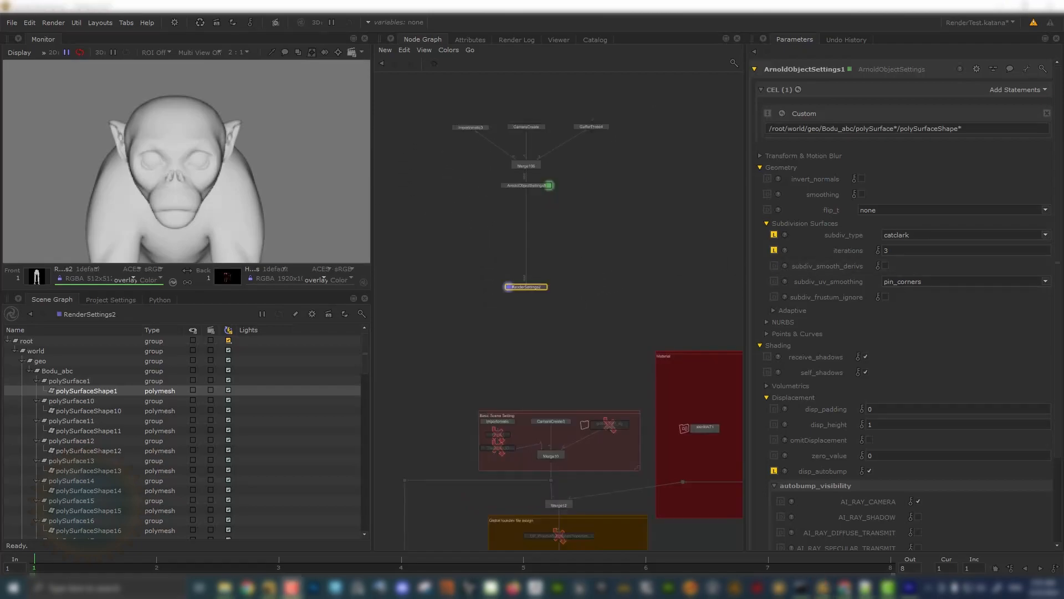
scroll(610, 287, "up", 3)
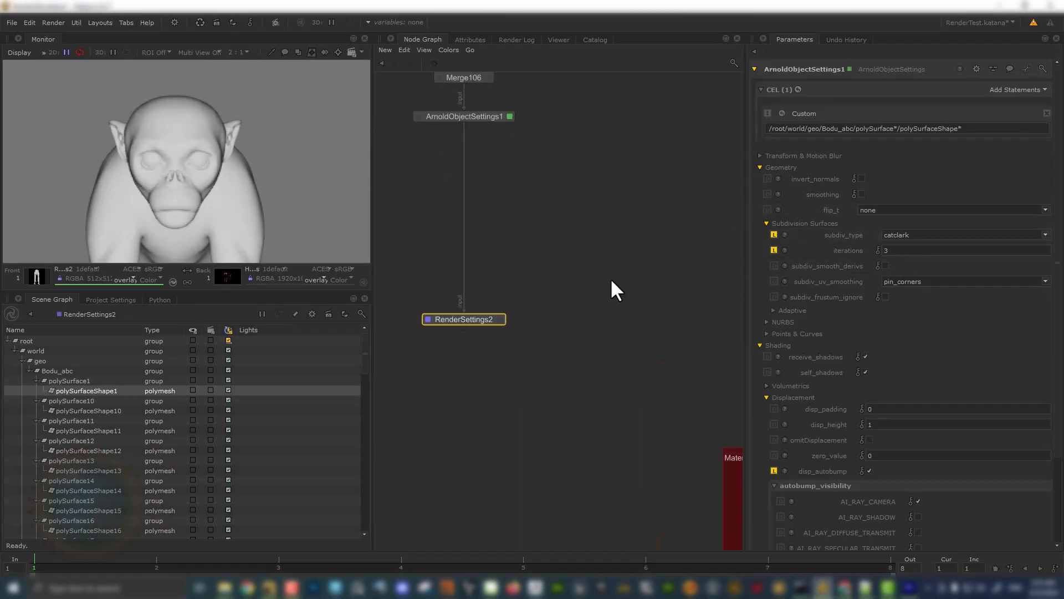
scroll(563, 221, "down", 3)
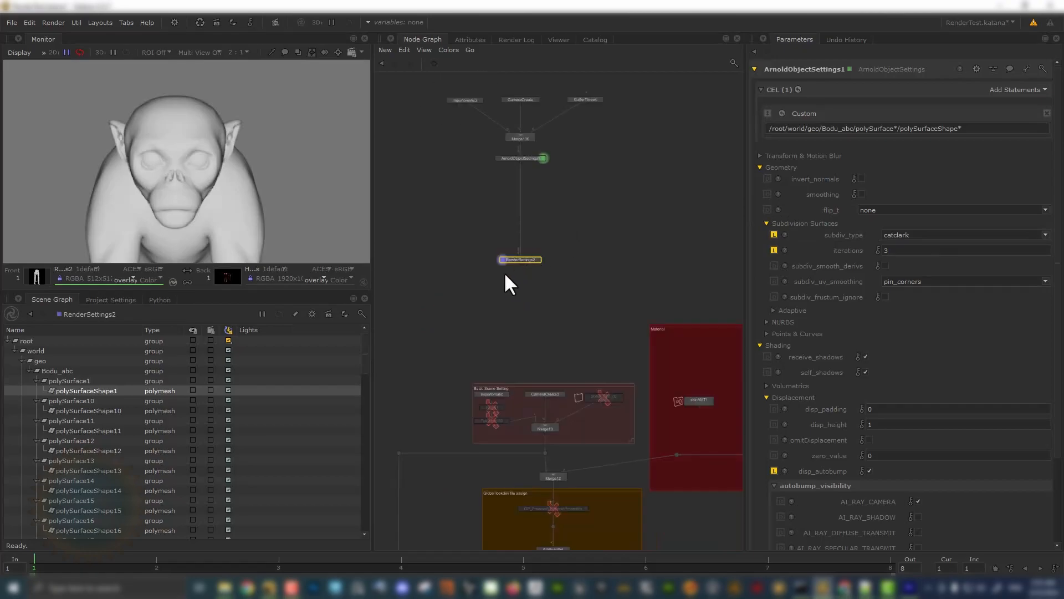
scroll(548, 225, "down", 3)
middle_click_drag(549, 214, 596, 233)
left_click_drag(543, 166, 624, 259)
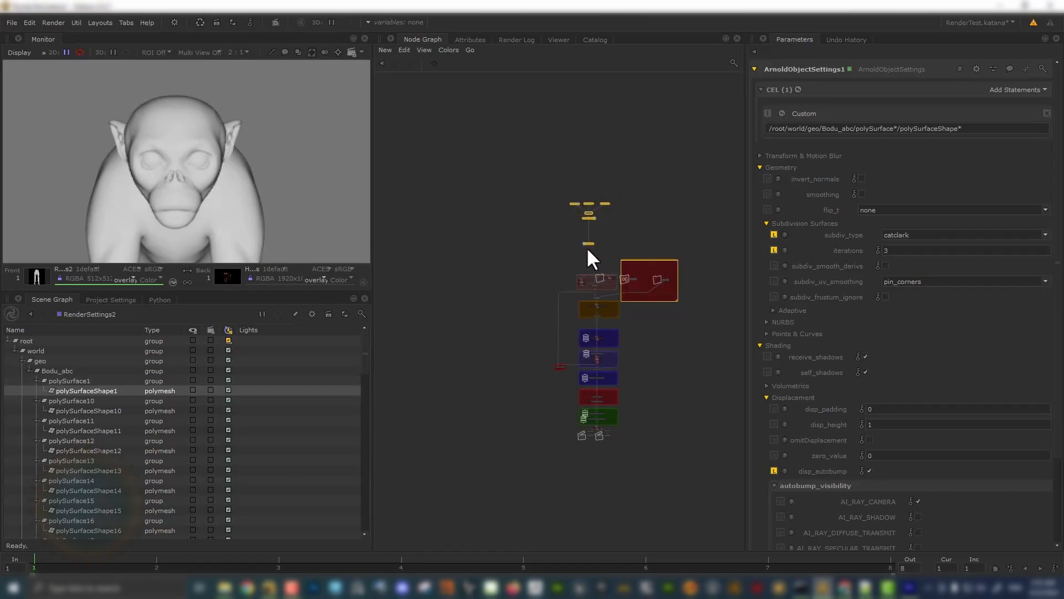
left_click_drag(571, 159, 617, 260)
key("space")
- Move the whole basic scene node tree into empty space beside the existing coloured backdrop network
middle_click_drag(576, 244, 798, 246)
scroll(425, 228, "up", 4)
middle_click_drag(472, 248, 626, 184)
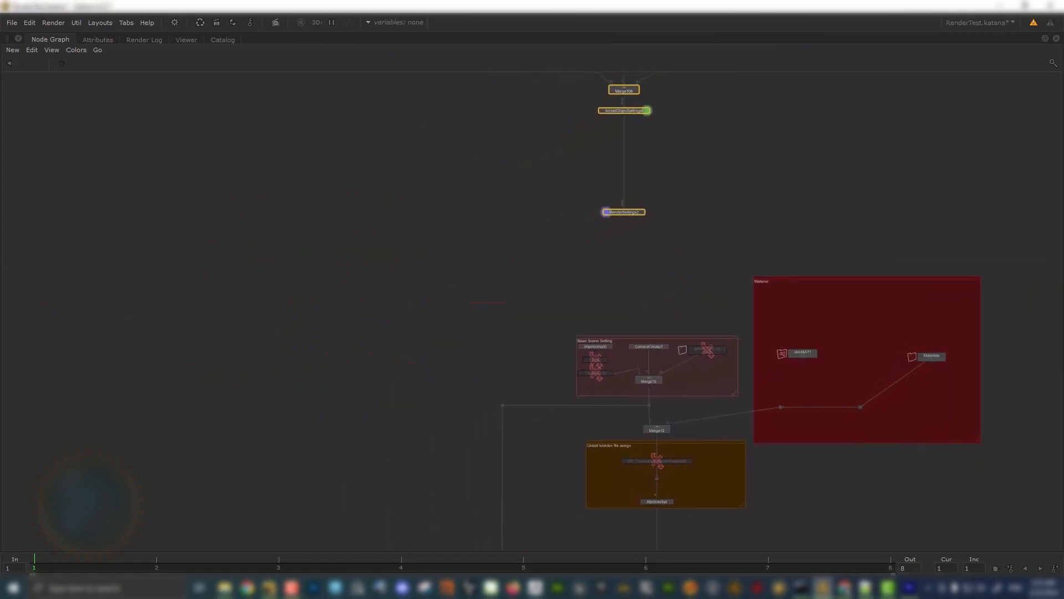
scroll(637, 190, "down", 2)
left_click_drag(638, 135, 442, 208)
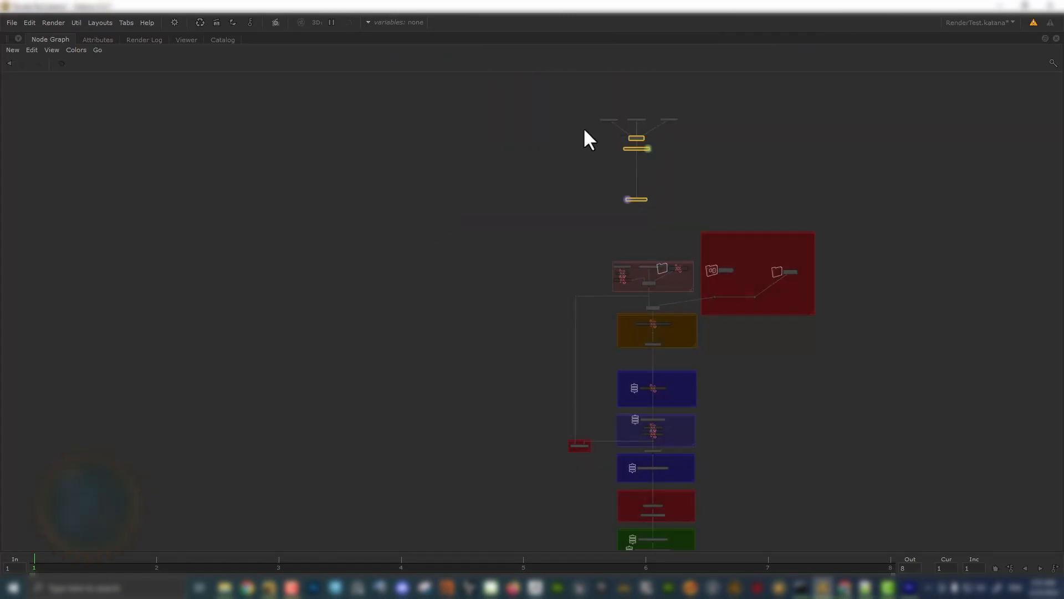
left_click_drag(579, 107, 696, 219)
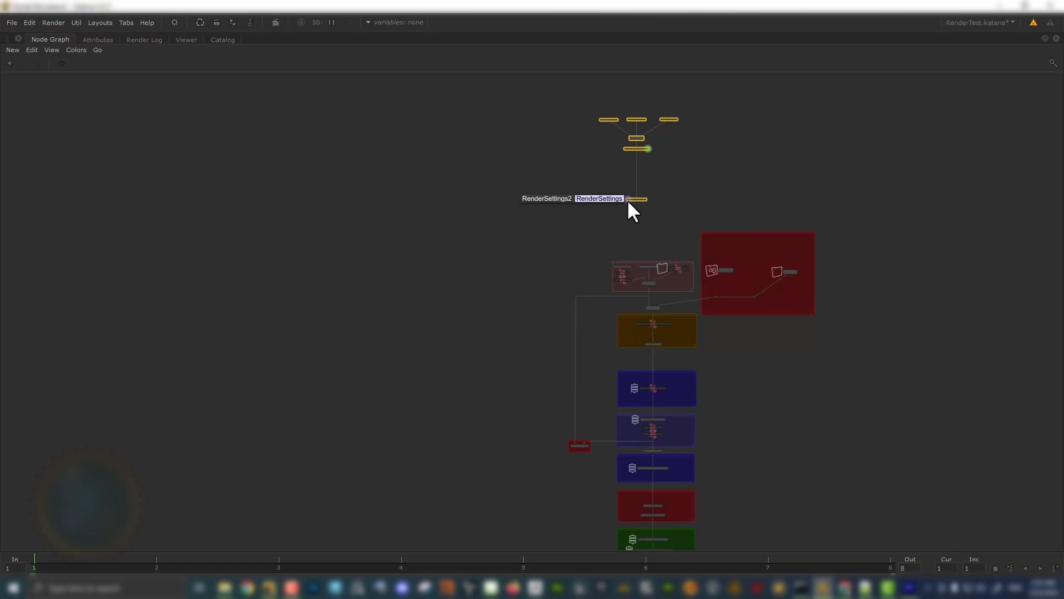
left_click_drag(639, 203, 419, 369)
scroll(422, 308, "up", 5)
left_click(616, 305)
scroll(561, 304, "down", 5)
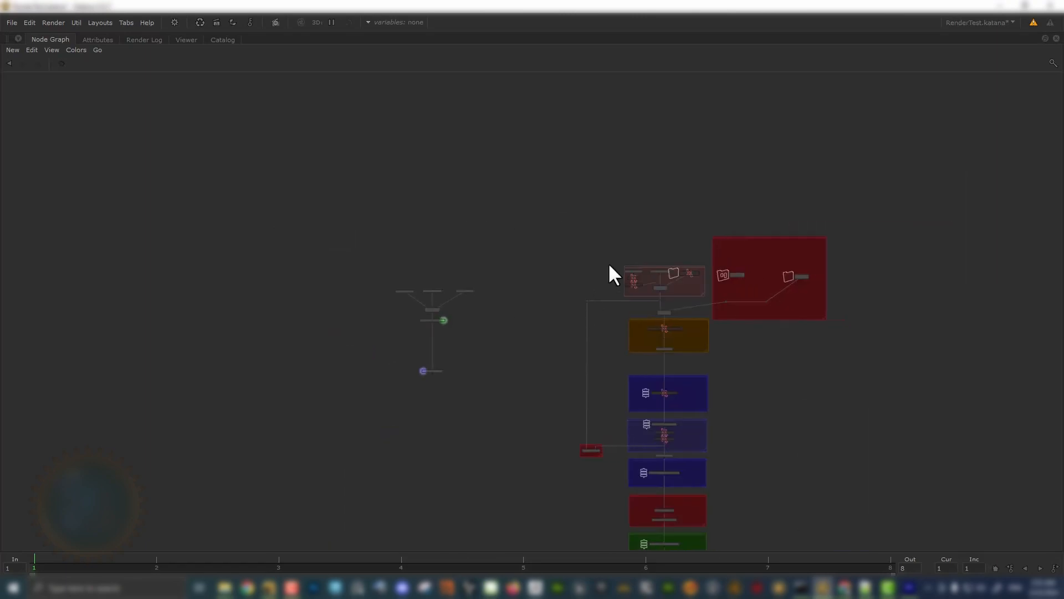
scroll(609, 260, "up", 3)
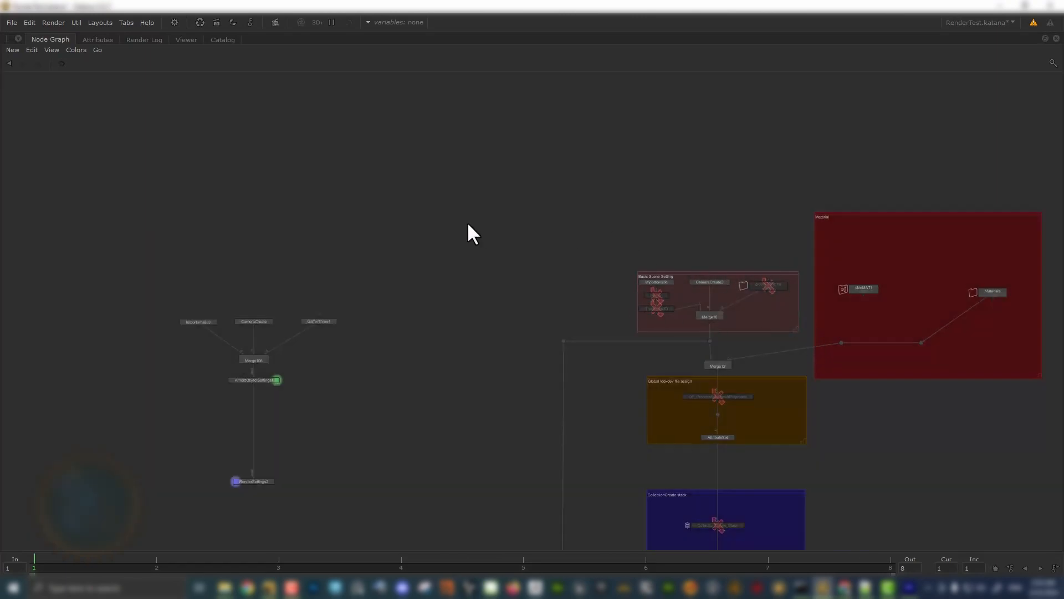
- Move Importomatic3 up and farther out from Merge106, leaving room along its connection
middle_click_drag(473, 223, 664, 227)
scroll(217, 259, "up", 3)
middle_click_drag(536, 349, 456, 259)
left_click_drag(418, 209, 541, 335)
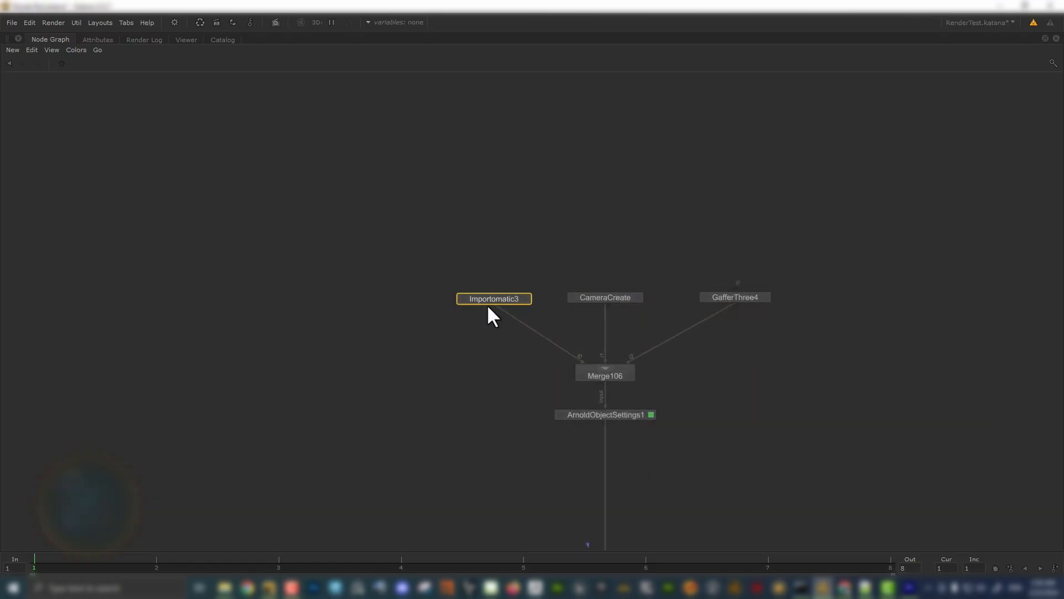
left_click_drag(466, 295, 343, 242)
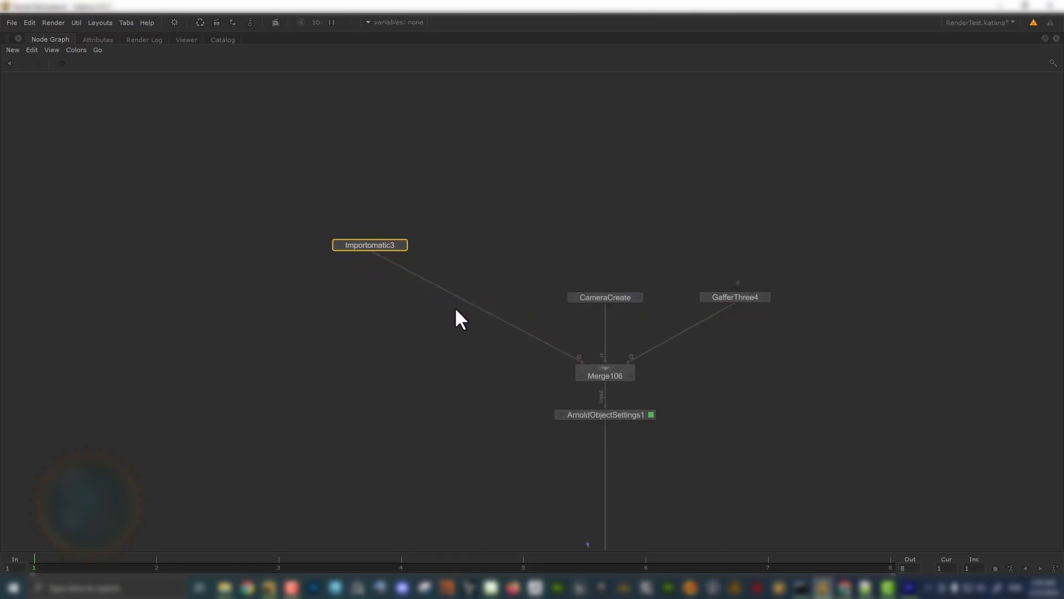
left_click(452, 326)
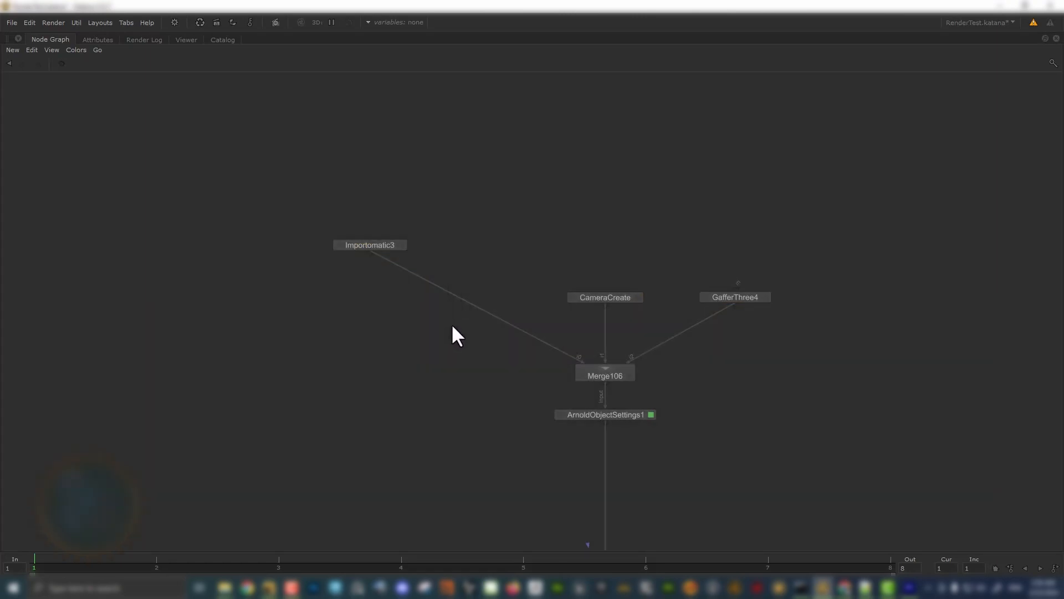
- Insert a Dot node into the Importomatic3 to Merge106 connection and place it straight below Importomatic3
left_click(375, 247)
key("Tab")
type("doty")
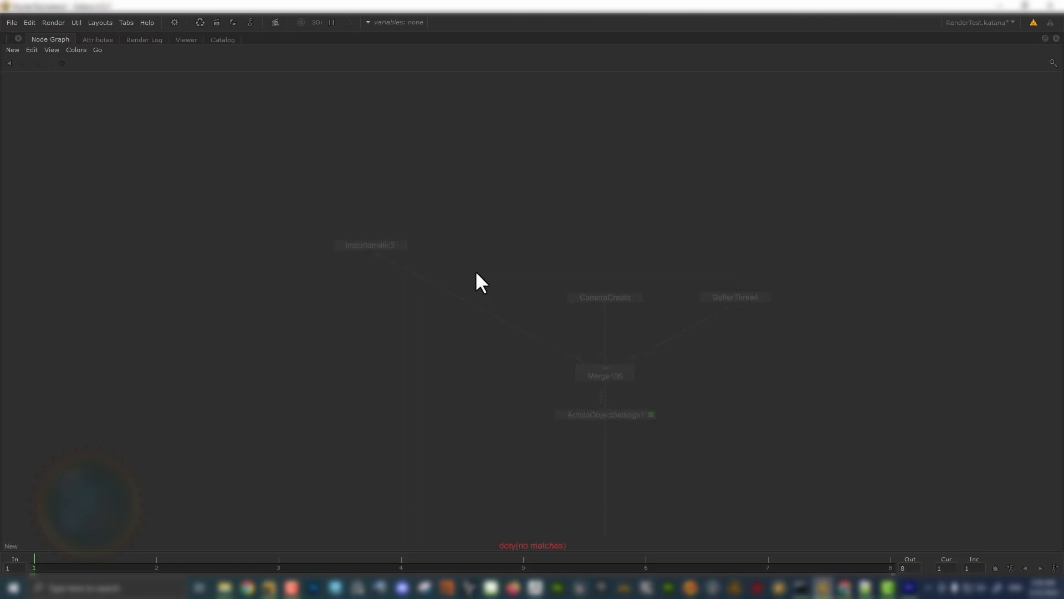
key("BackSpace")
key("Return")
left_click(455, 340)
left_click_drag(455, 340, 371, 347)
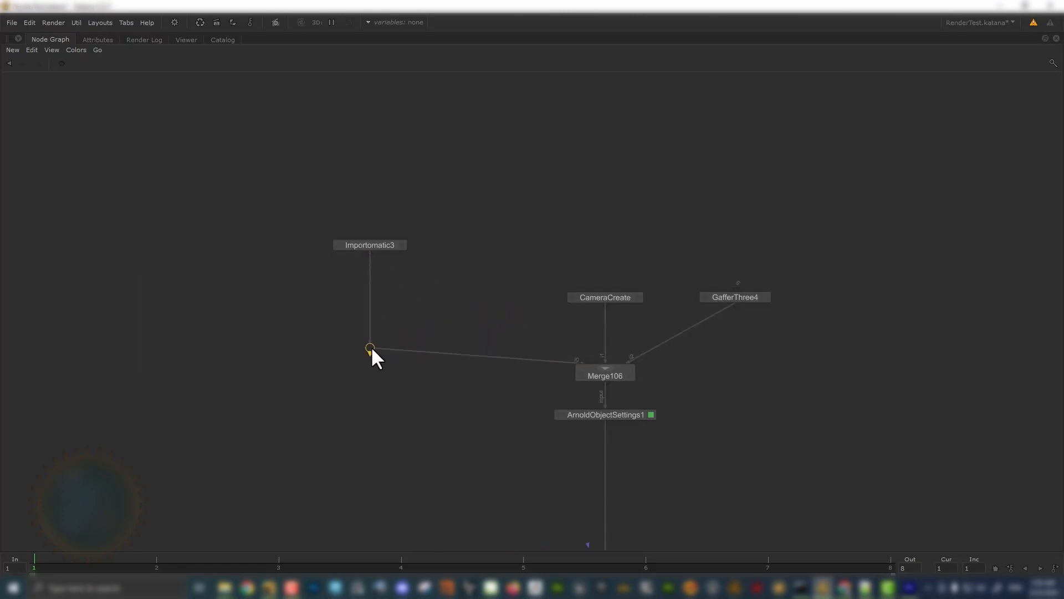
left_click(410, 298)
- Raise CameraCreate and GafferThree4 to about Importomatic3's level, spreading GafferThree4 farther out from Merge106
middle_click_drag(716, 304, 633, 297)
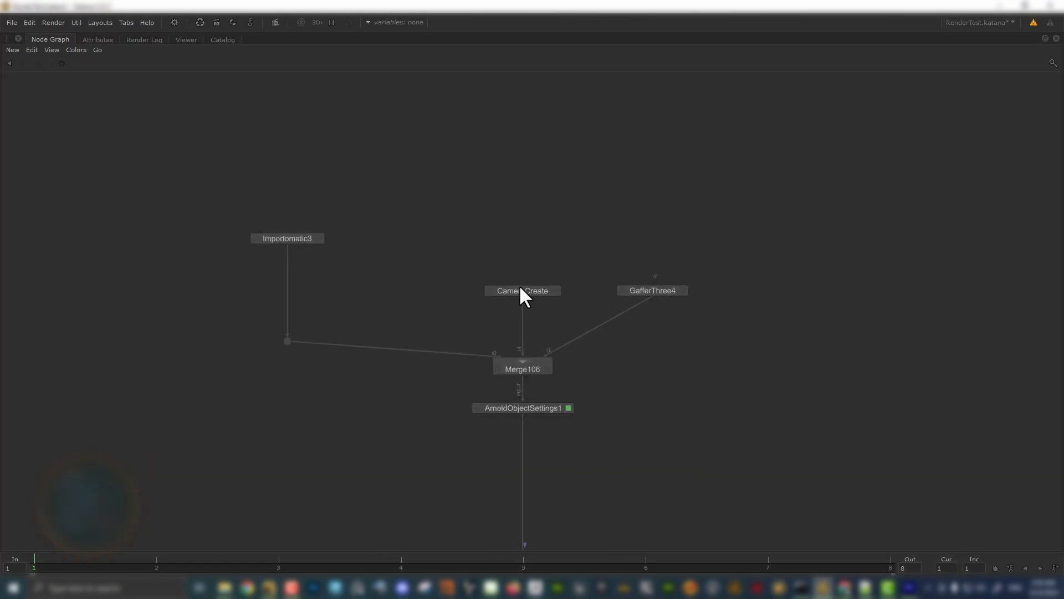
left_click_drag(520, 291, 522, 233)
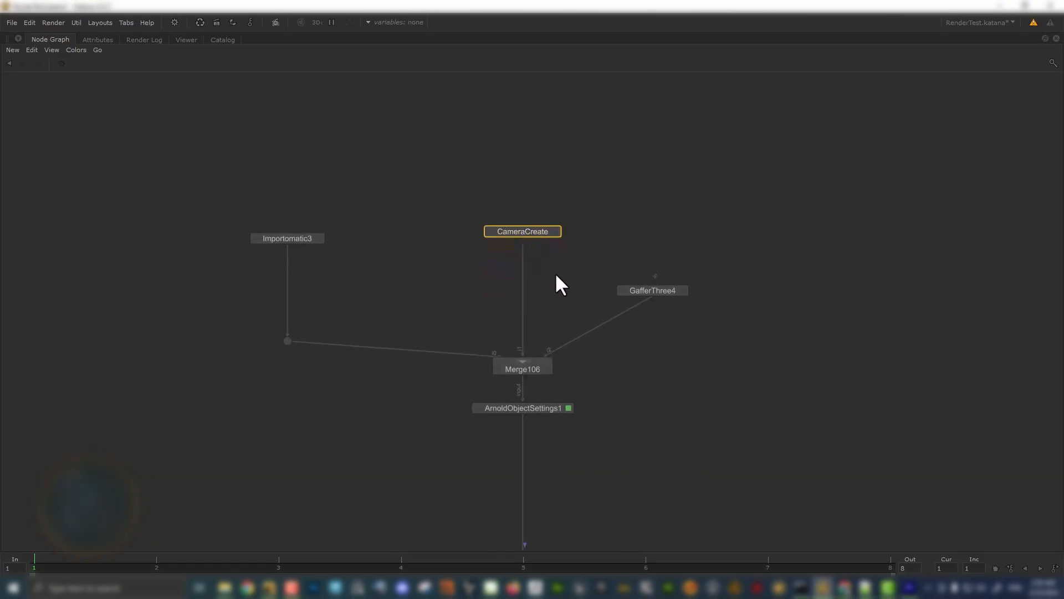
left_click_drag(659, 291, 740, 230)
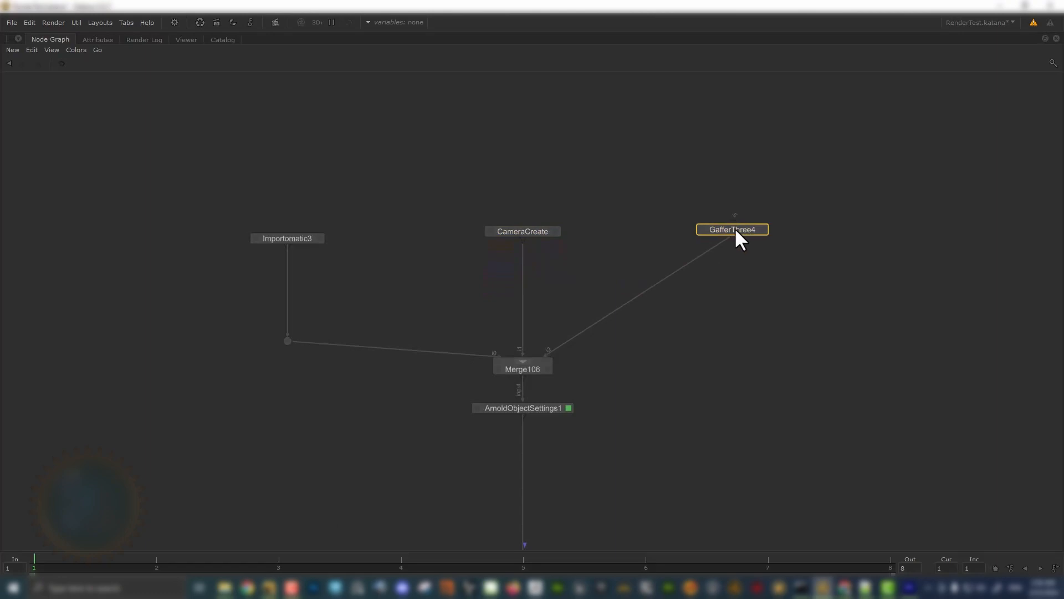
- Insert a Dot node into the GafferThree4 to Merge106 connection and place it below GafferThree4
key("Tab")
type("do")
left_click(531, 410)
left_click(641, 293)
left_click_drag(641, 293, 744, 337)
- Select Importomatic3 together with its Dot and move both farther away from CameraCreate
left_click_drag(337, 164, 500, 394)
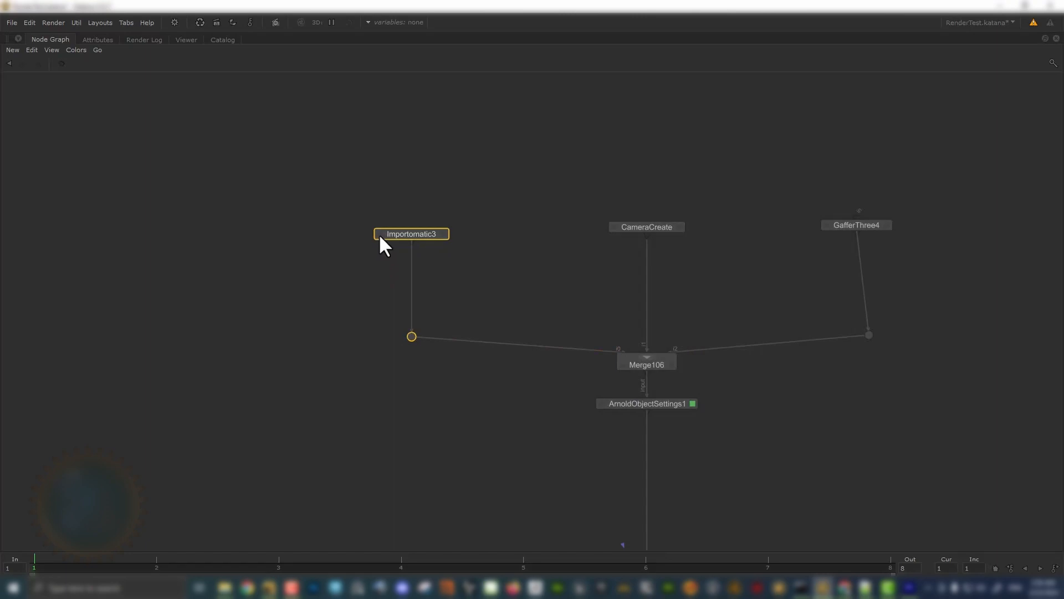
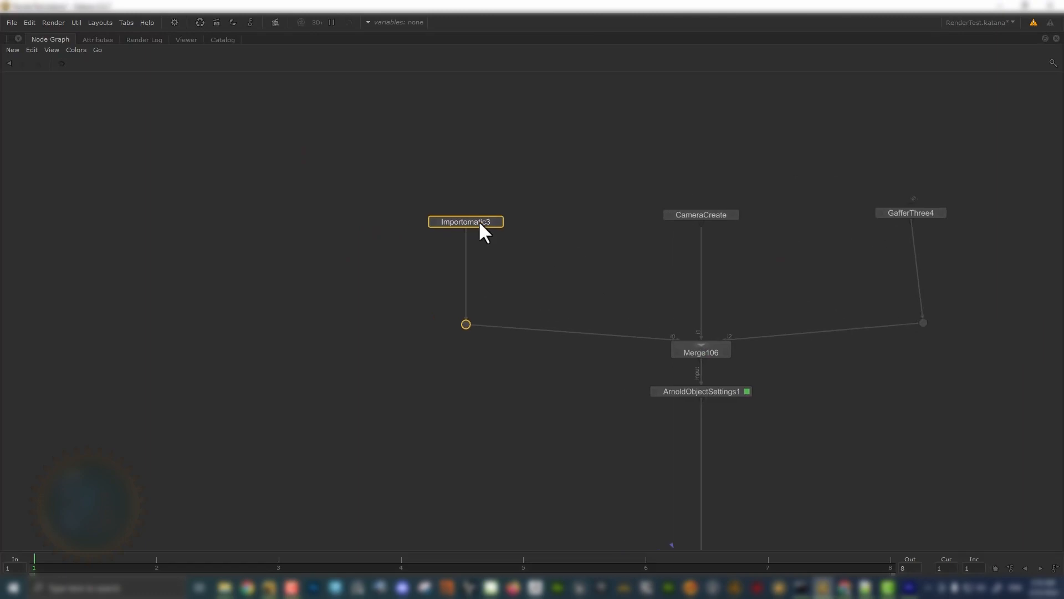
left_click_drag(344, 146, 589, 389)
left_click_drag(473, 220, 393, 218)
- Select only Importomatic3, frame it in the Node Graph and put it into a Group node
left_click_drag(294, 176, 557, 276)
left_click_drag(496, 197, 271, 256)
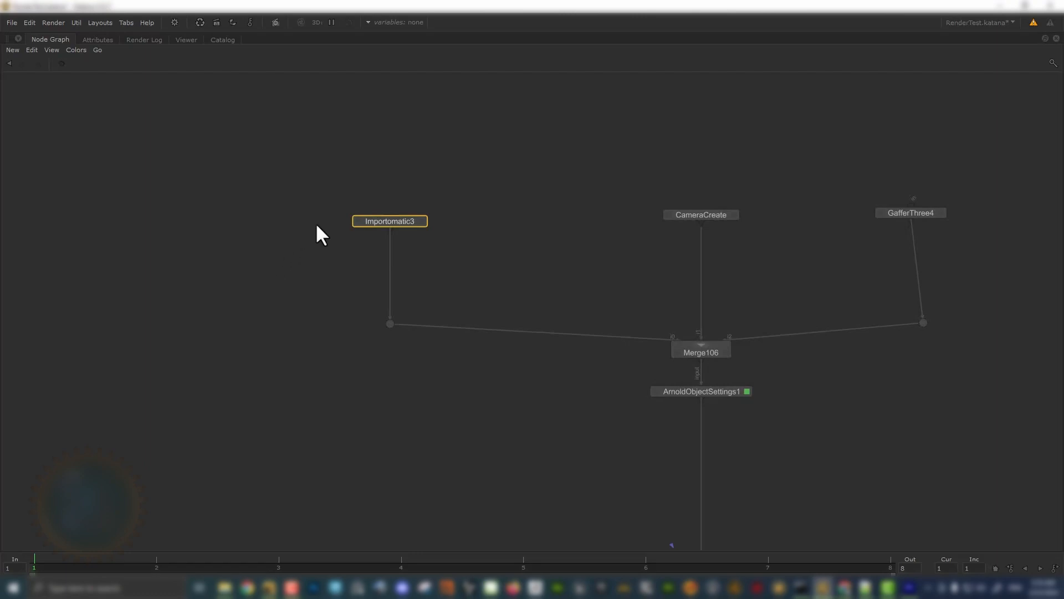
key("f")
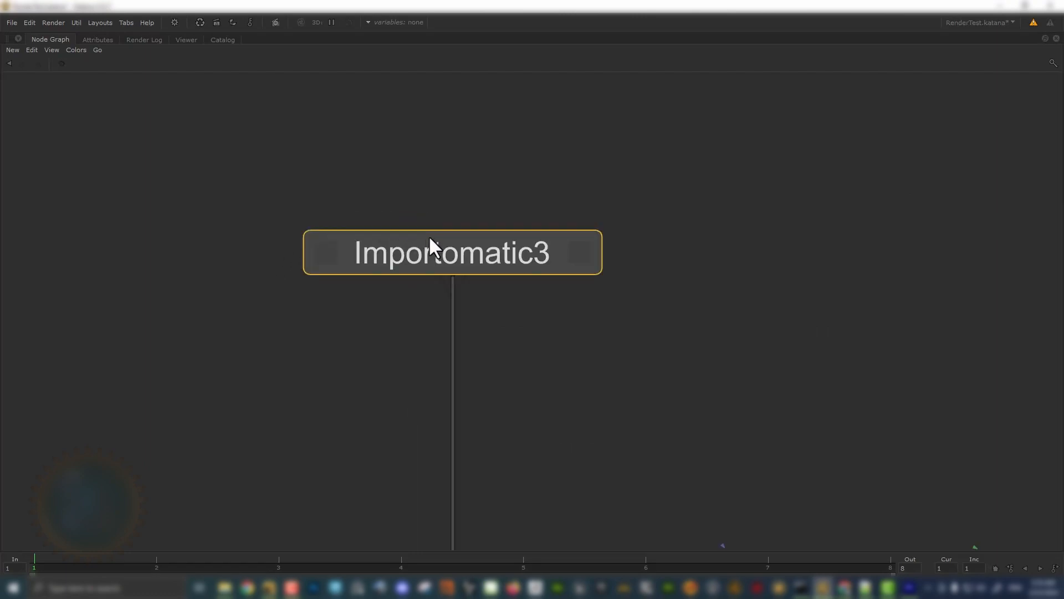
key("ctrl+g")
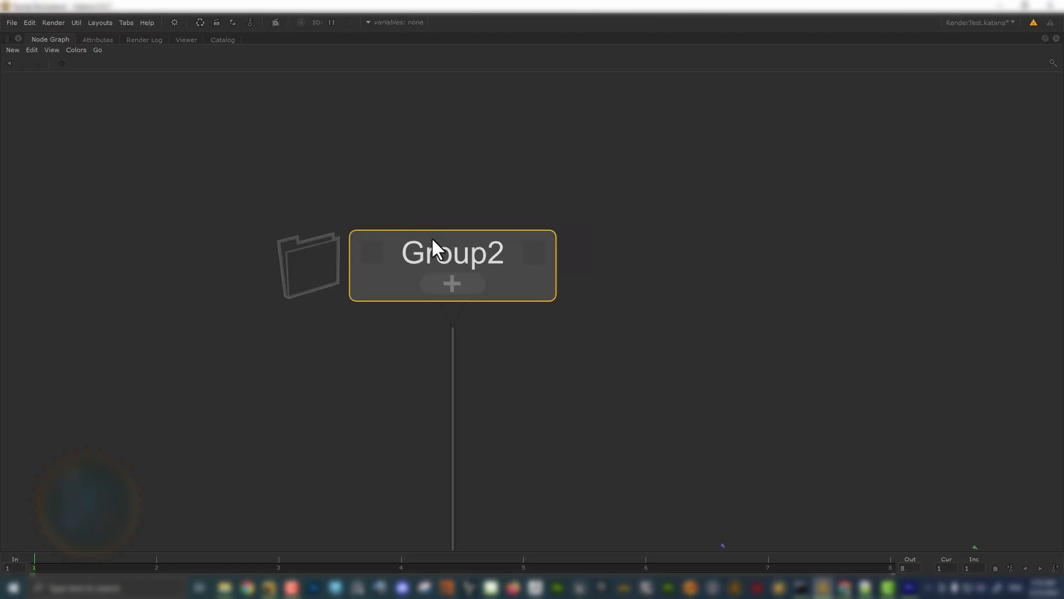
- Expand Group2, enter it to examine Importomatic3 and its output, and return to the parent level
left_click(452, 284)
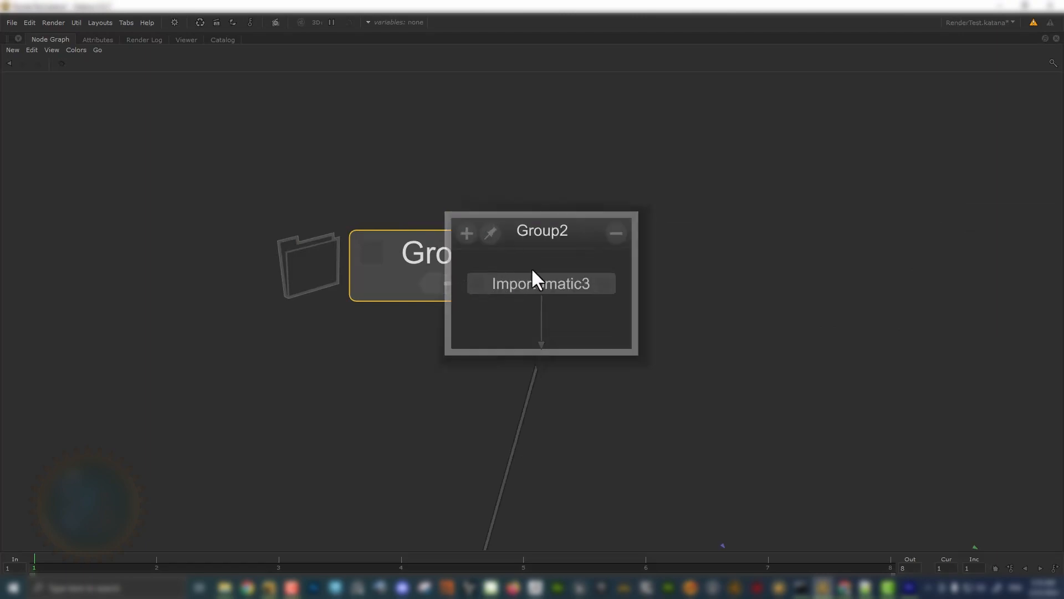
left_click(466, 233)
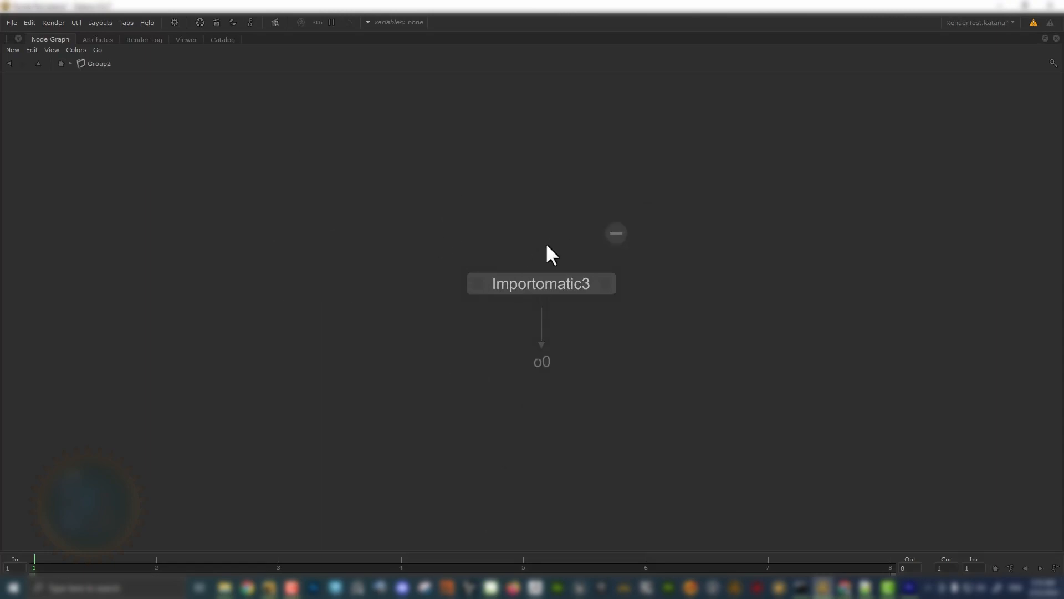
scroll(571, 311, "down", 2)
scroll(571, 311, "up", 4)
middle_click_drag(662, 322, 567, 343)
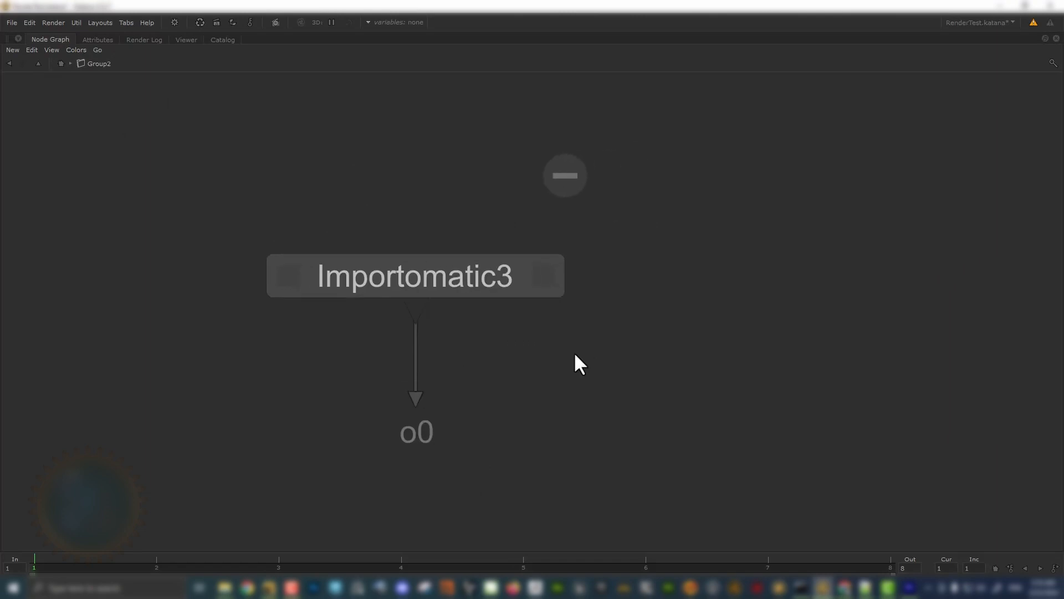
left_click(567, 175)
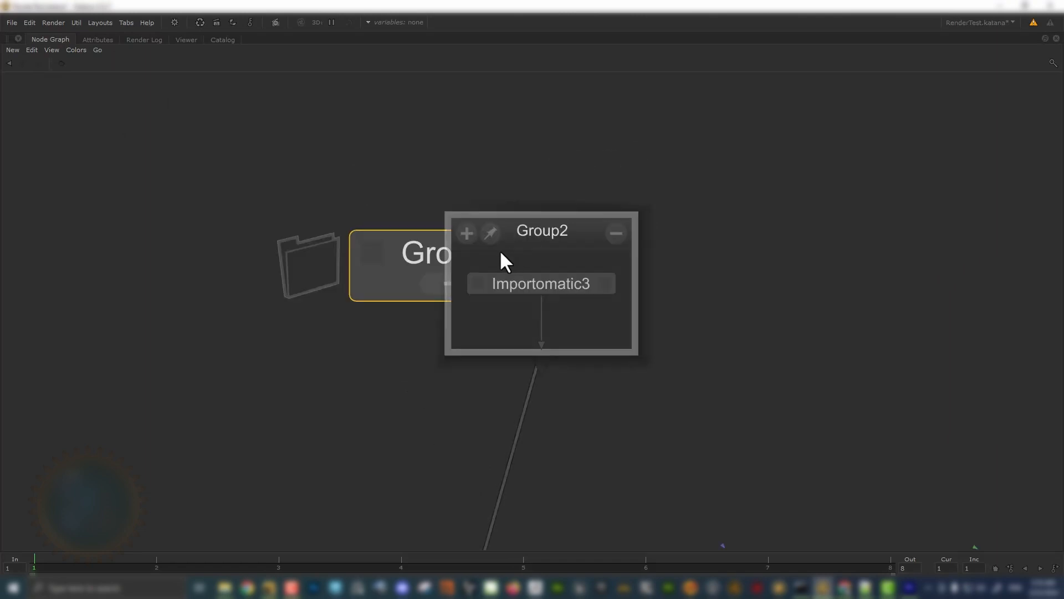
- Add an Importomatic node beside the expanded Group2, try to place it inside the group, and move it clear of the collapsed group
left_click(572, 313)
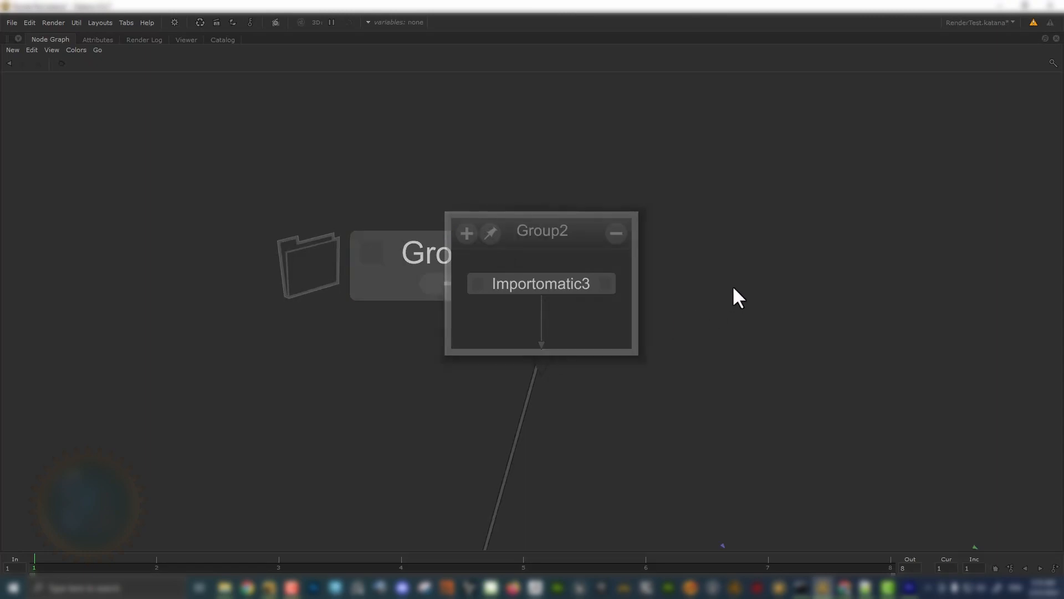
key("Tab")
type("impor")
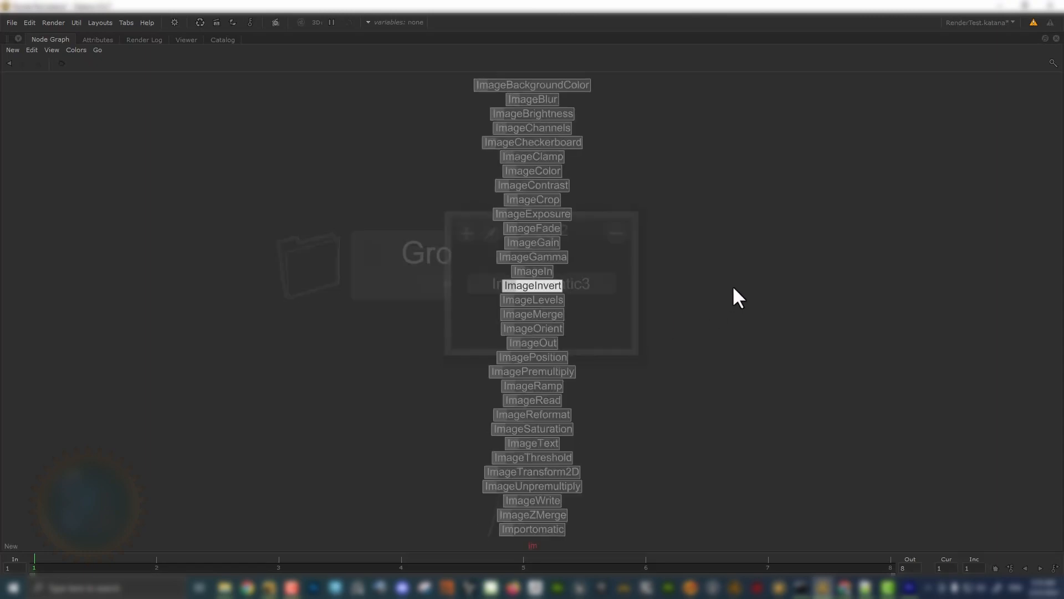
key("Return")
left_click(571, 326)
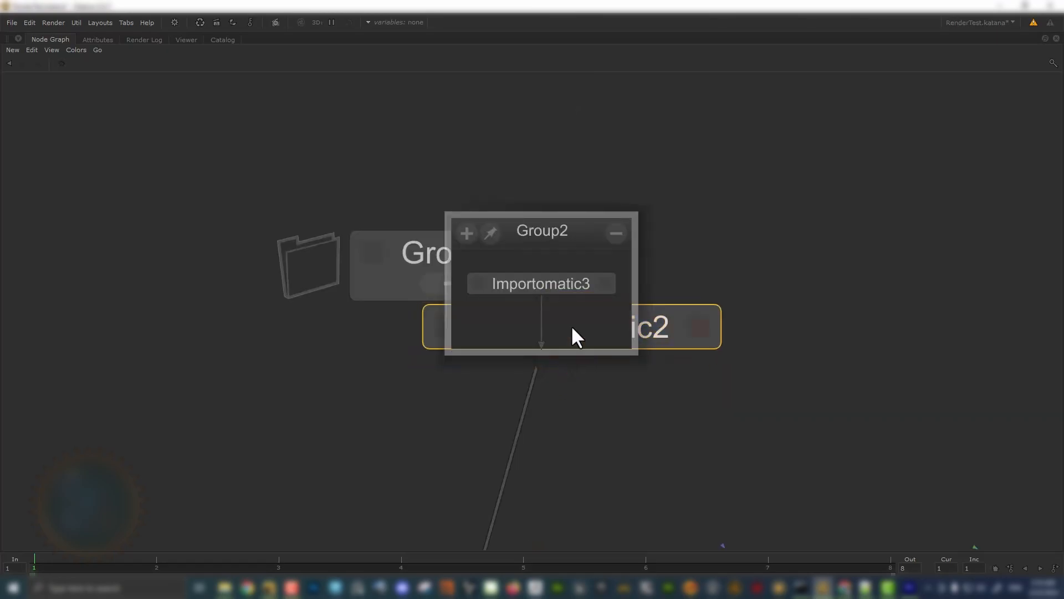
left_click_drag(672, 339, 601, 327)
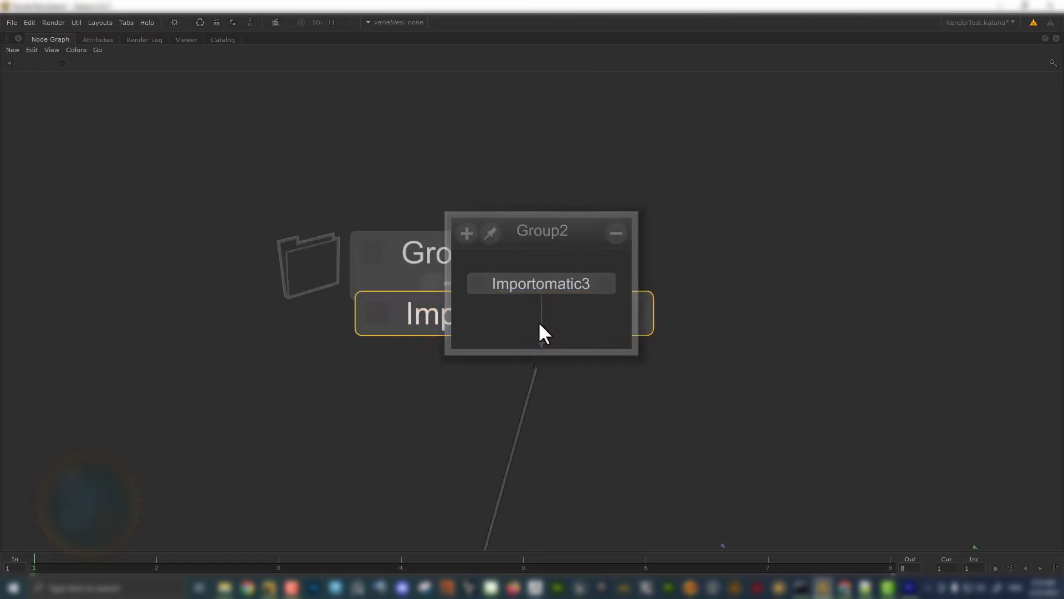
left_click_drag(526, 238, 733, 251)
left_click_drag(478, 300, 714, 335)
left_click(825, 247)
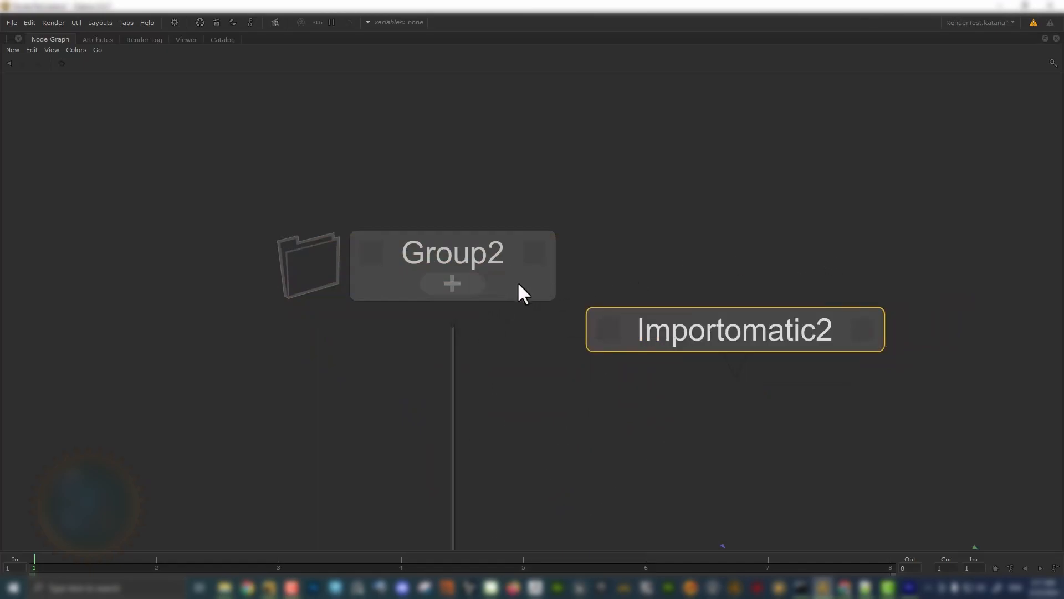
left_click_drag(739, 331, 788, 283)
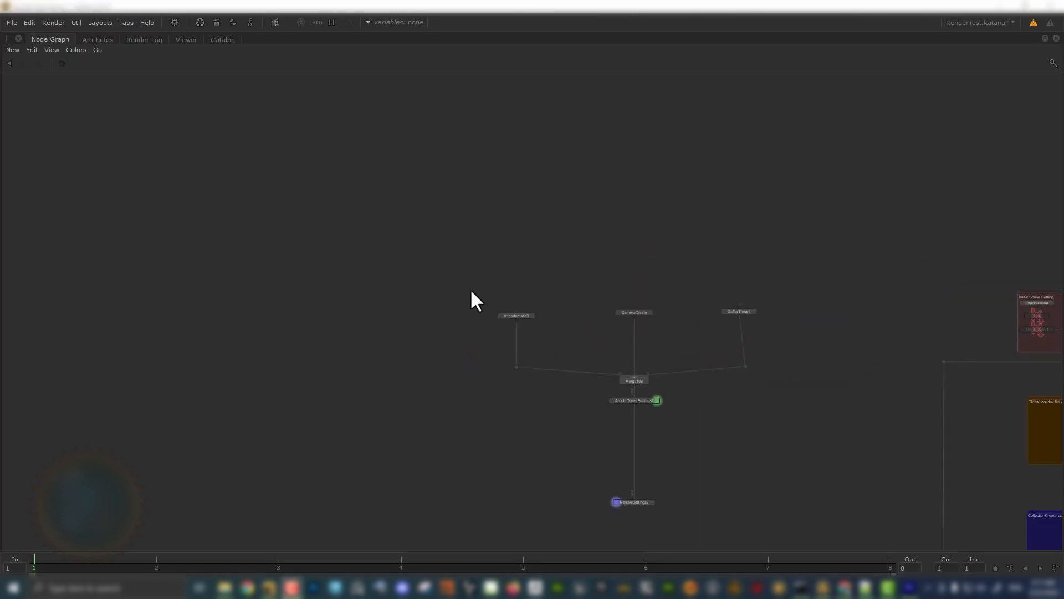
- Add a second Importomatic node and place it beside Importomatic3
scroll(530, 314, "up", 9)
left_click_drag(452, 310, 353, 266)
left_click(534, 219)
key("Tab")
type("impo")
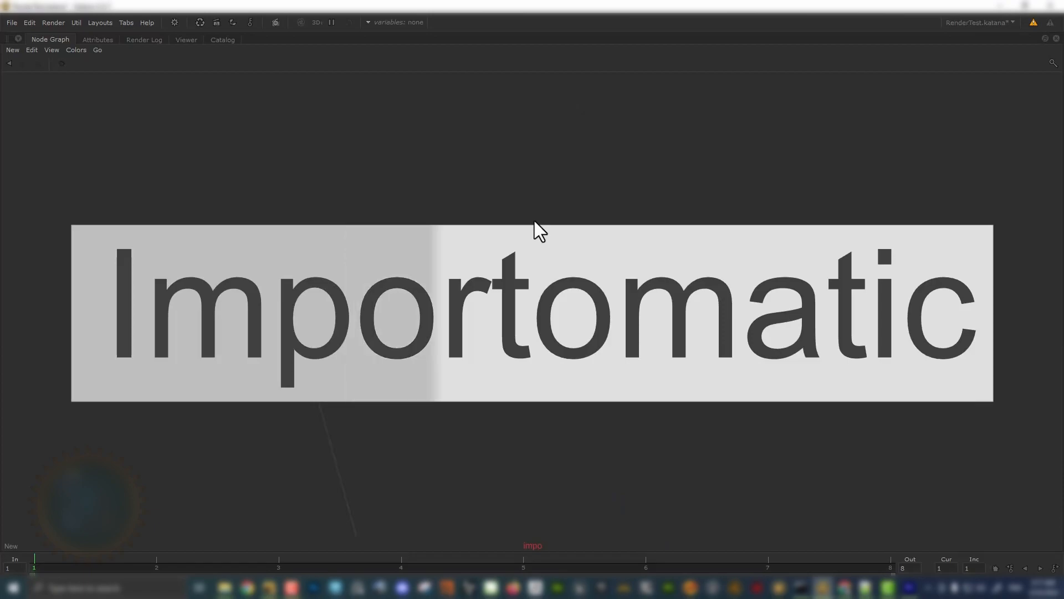
left_click(546, 316)
left_click(649, 252)
scroll(571, 316, "down", 3)
middle_click_drag(521, 333, 502, 298)
left_click(488, 319)
scroll(479, 327, "up", 8)
scroll(488, 327, "down", 8)
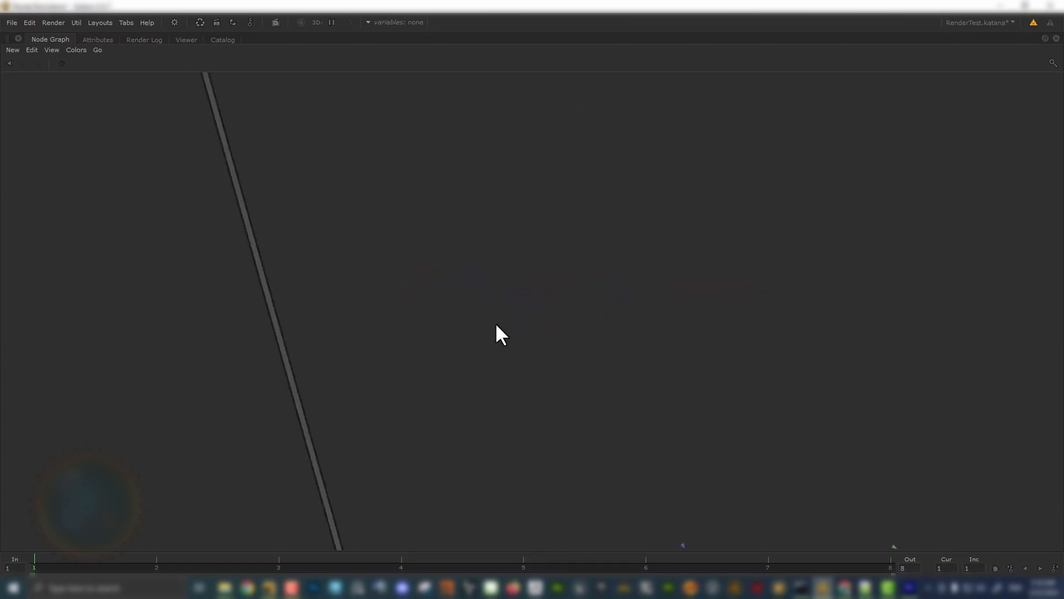
scroll(497, 328, "up", 7)
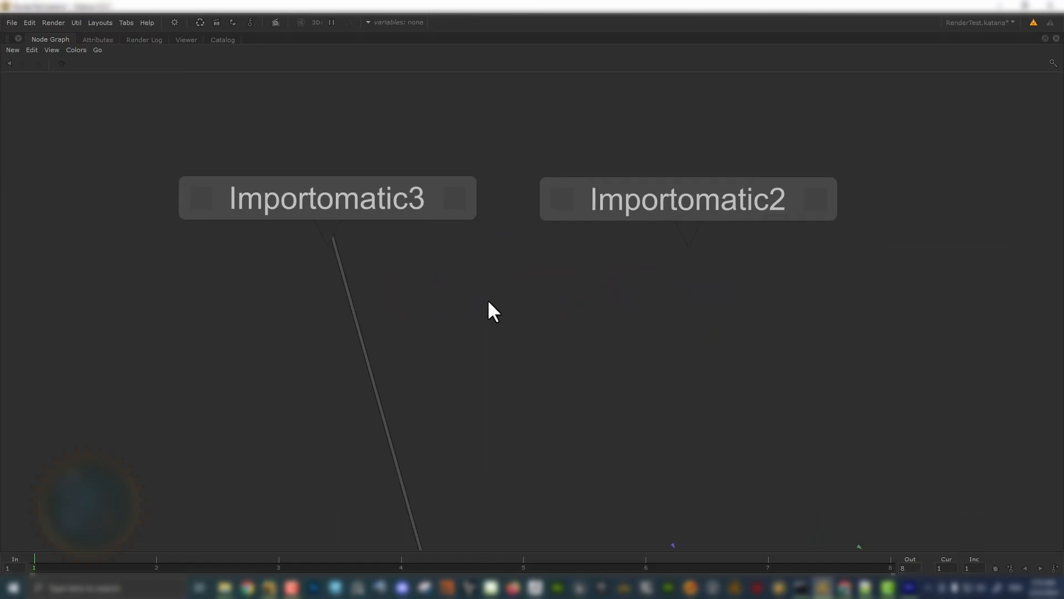
- Create a Merge node and insert it into the connection below Importomatic3
key("Tab")
type("mer")
key("Return")
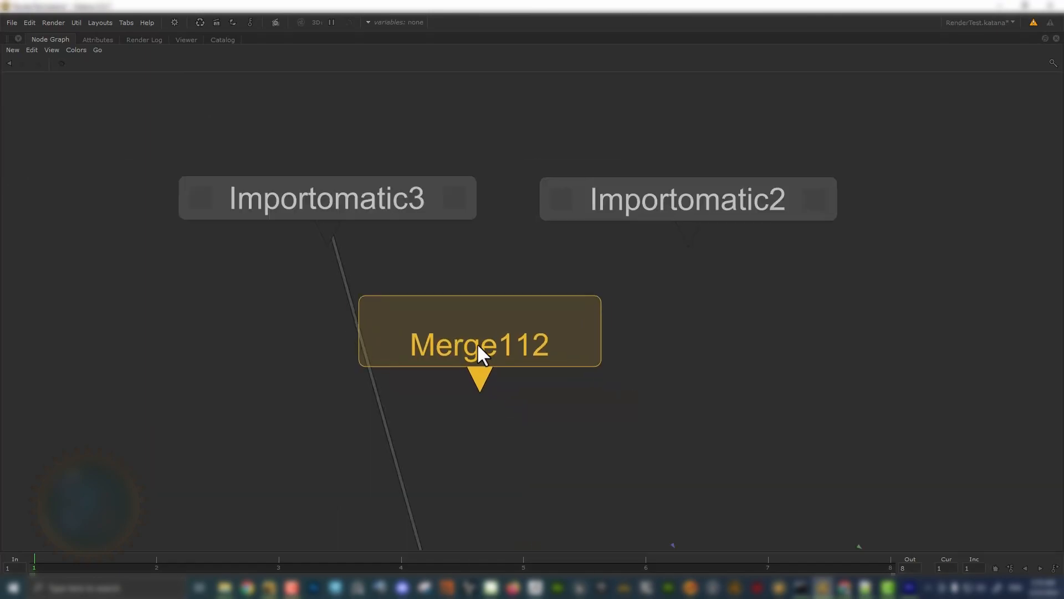
left_click(393, 399)
left_click_drag(405, 406, 465, 423)
left_click(555, 310)
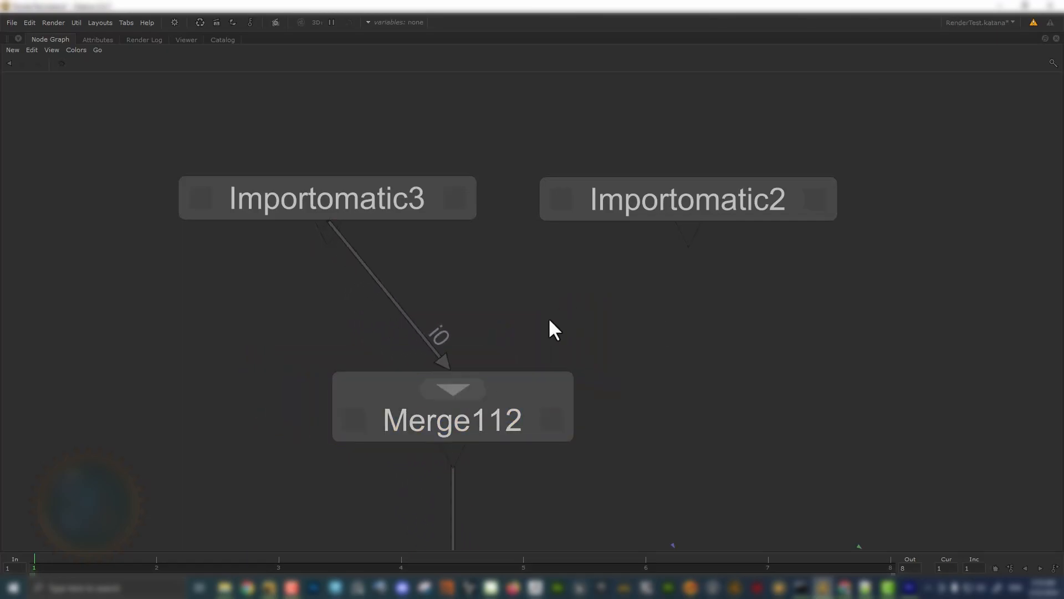
- Add a second input to Merge112 and connect Importomatic2's output to it
left_click(453, 389)
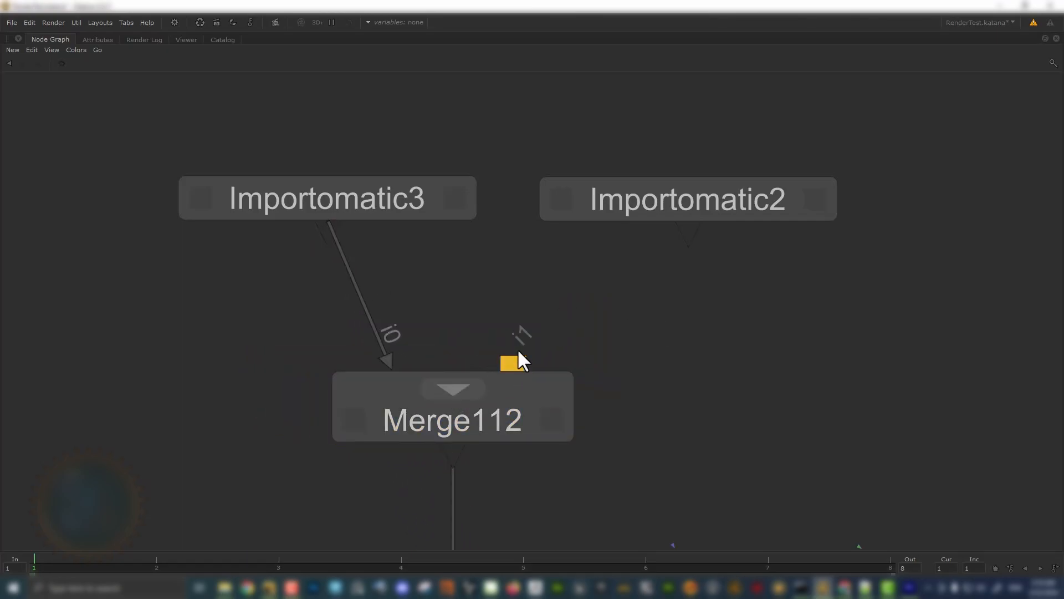
left_click_drag(692, 236, 509, 363)
left_click(509, 362)
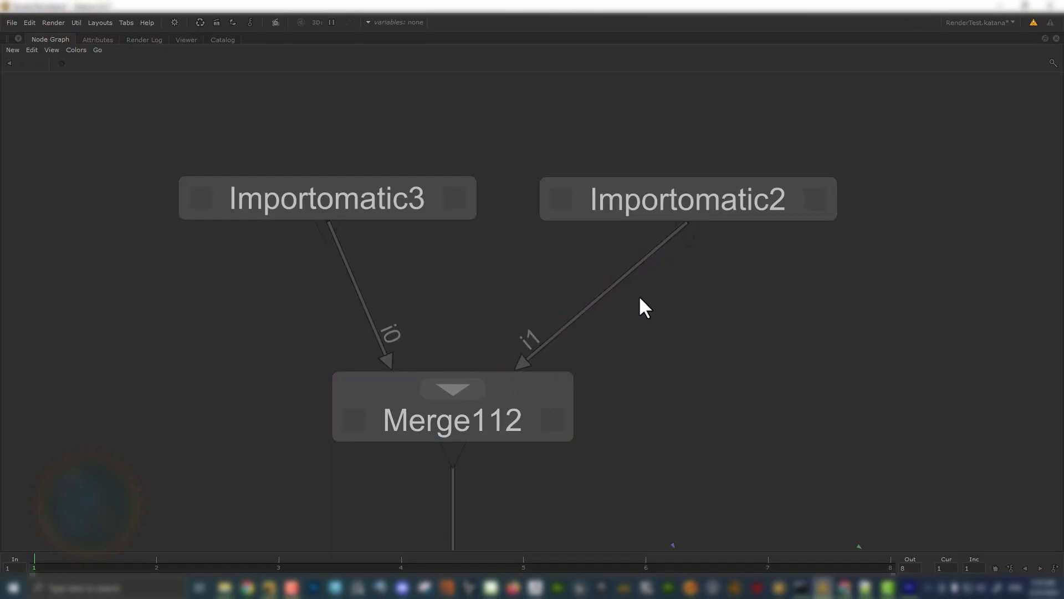
- Select Importomatic3, Importomatic2 and Merge112 together and move them farther away from CameraCreate
scroll(641, 304, "down", 4)
left_click_drag(291, 168, 753, 382)
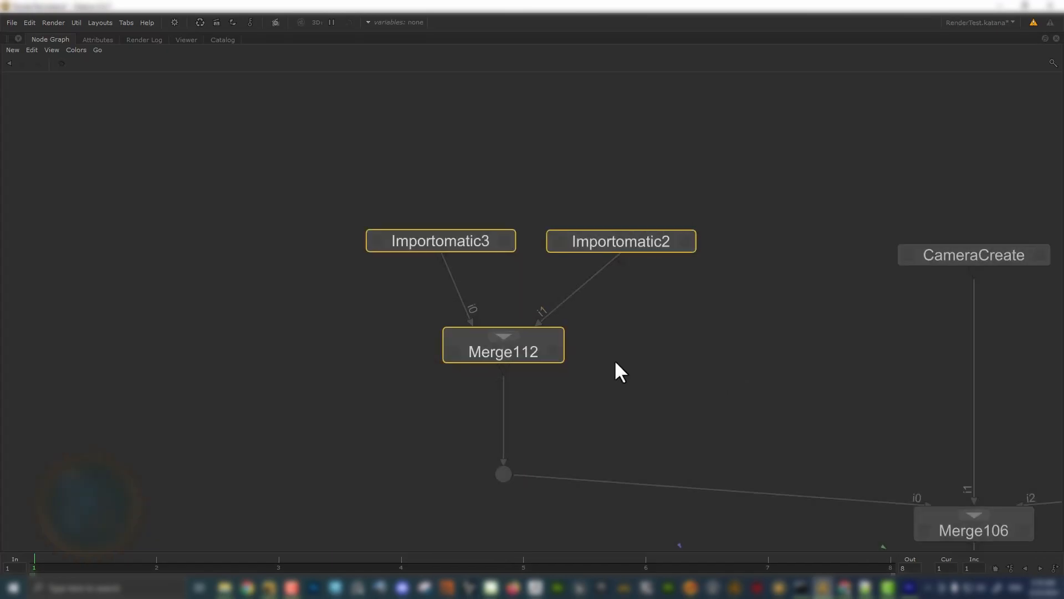
left_click_drag(515, 361, 298, 332)
- Duplicate Importomatic2 and connect the copy to a new third input on Merge112
left_click(450, 246)
left_click(412, 205)
left_click(620, 159)
key("ctrl+v")
left_click(593, 193)
left_click(593, 209)
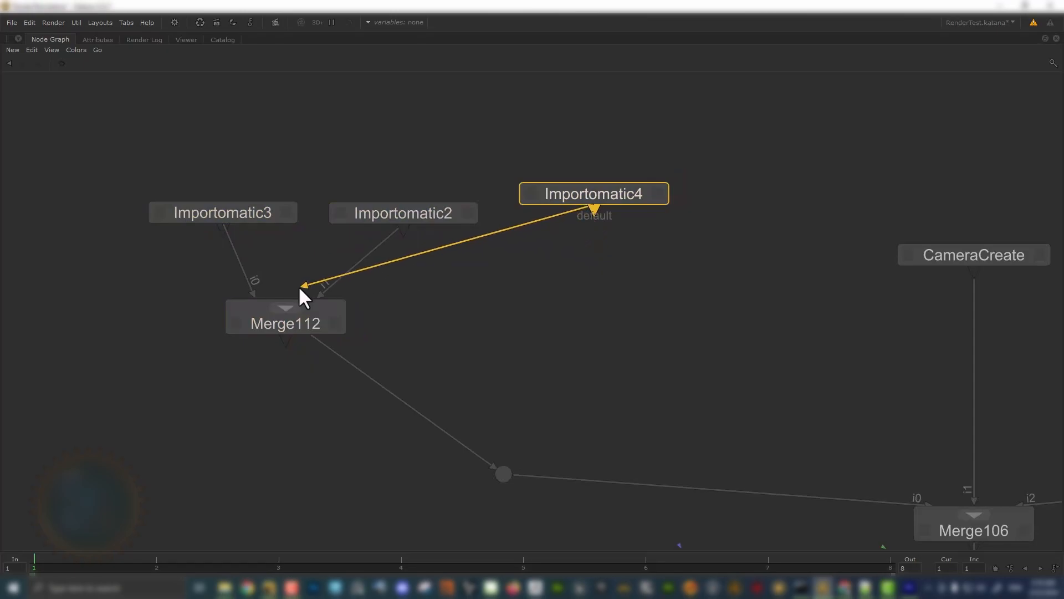
left_click(294, 307)
- Space out the three Importomatic nodes in a row above Merge112
left_click_drag(583, 195, 573, 231)
left_click_drag(228, 216, 158, 216)
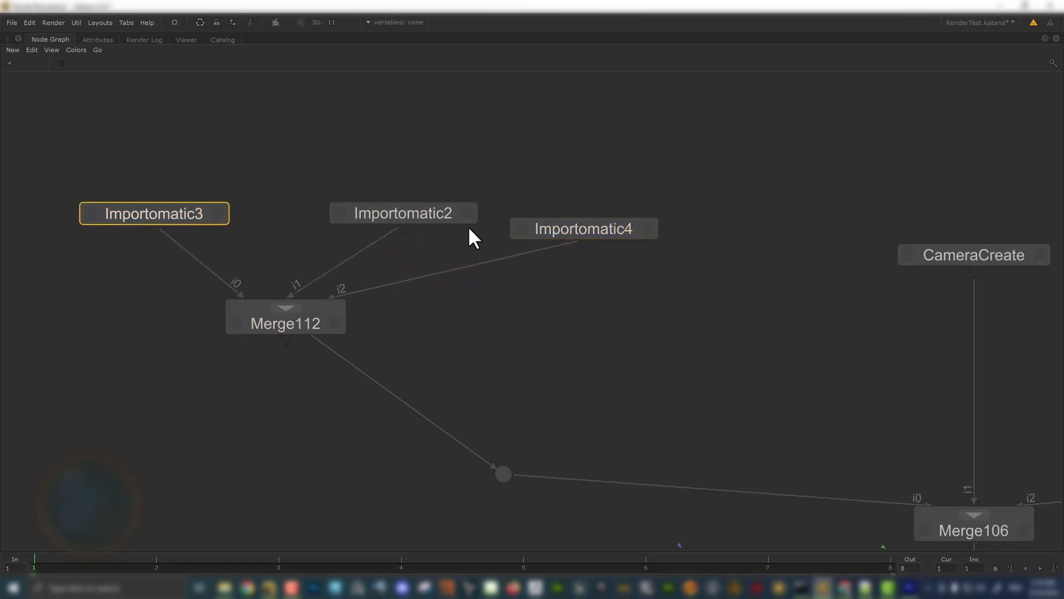
left_click_drag(414, 217, 371, 217)
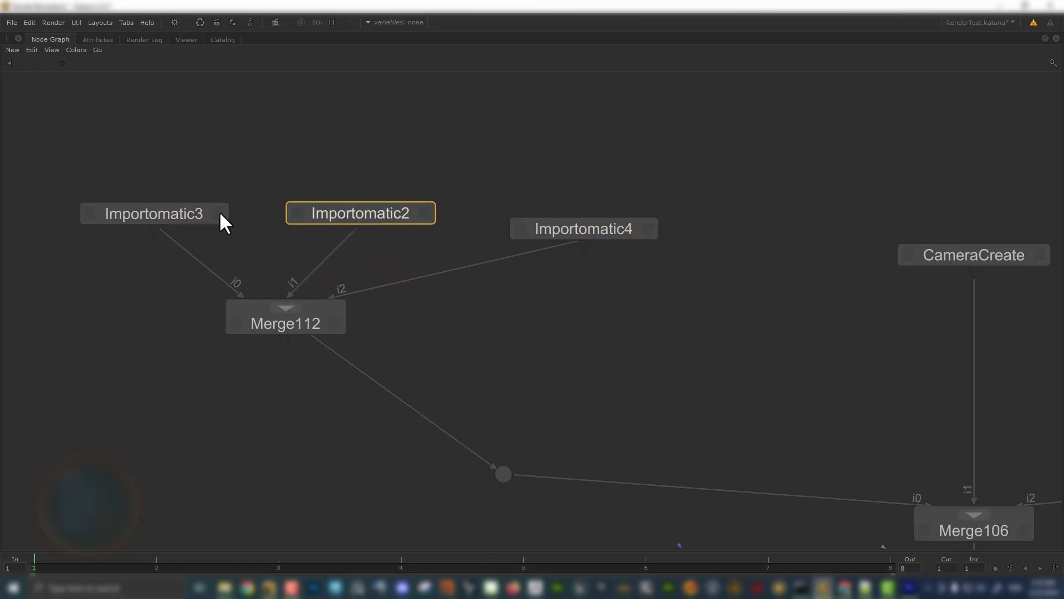
- Check Importomatic3's options for adding assets, and put the three Importomatic nodes and Merge112 into a Group node
key("space")
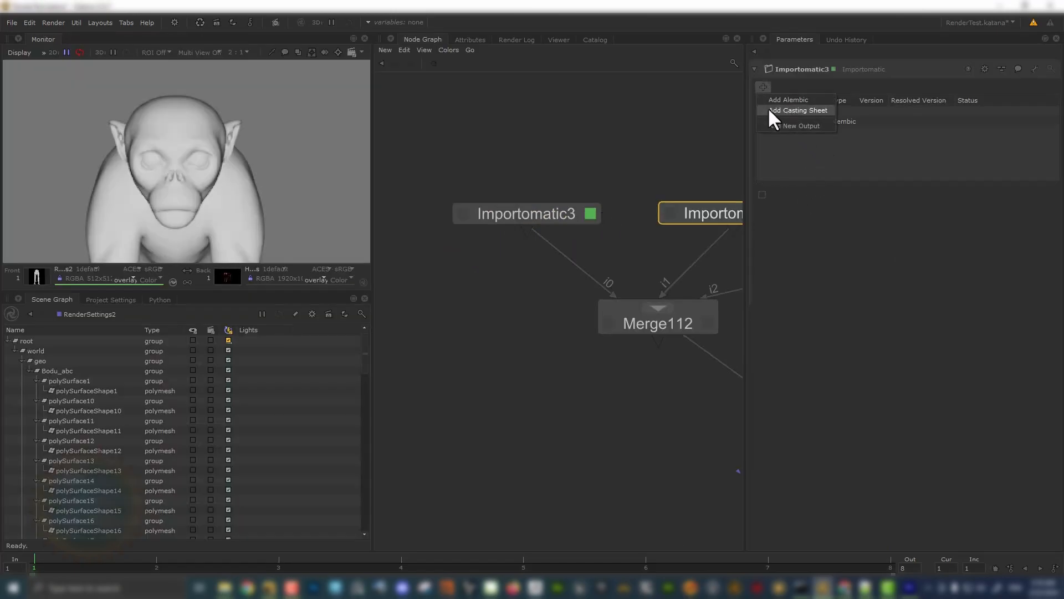
left_click(562, 167)
key("space")
middle_click_drag(381, 198, 577, 233)
left_click_drag(235, 154, 902, 395)
key("ctrl+g")
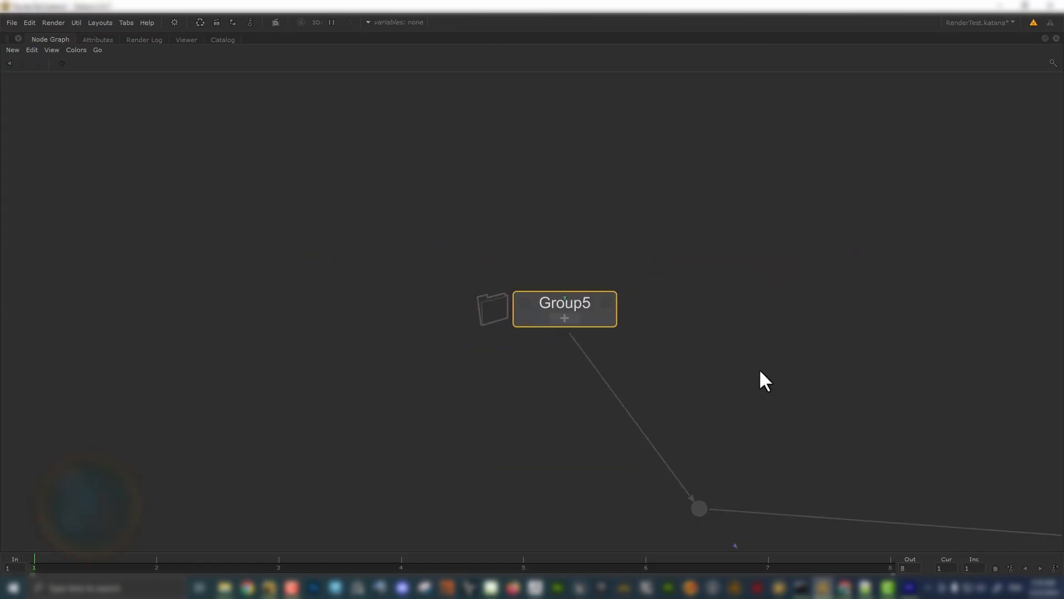
- Expand Group5 and move Merge112 lower, centered beneath Importomatic2
left_click(576, 317)
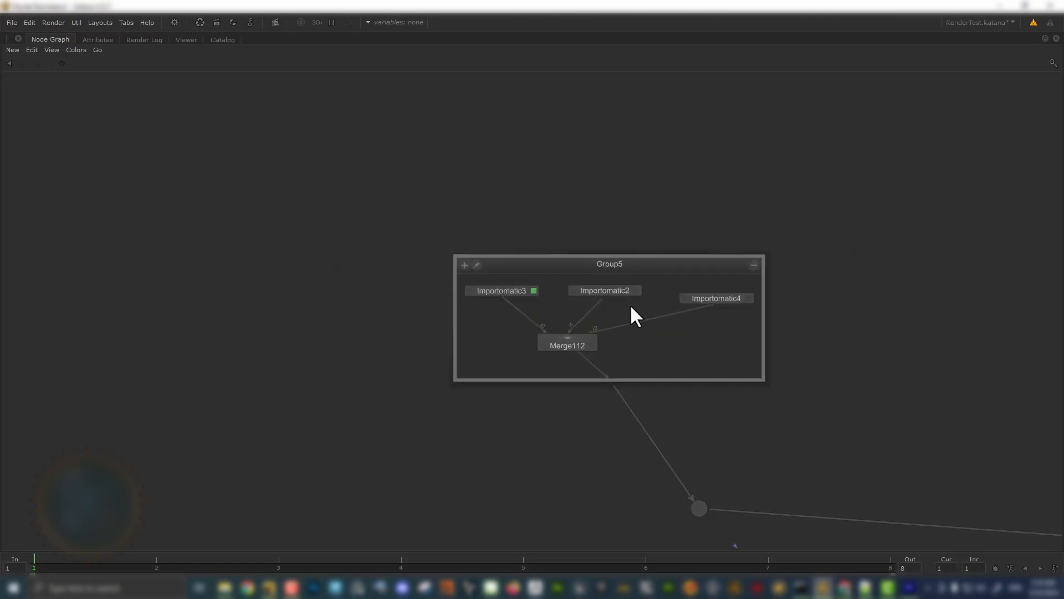
left_click_drag(554, 341, 608, 369)
left_click(687, 370)
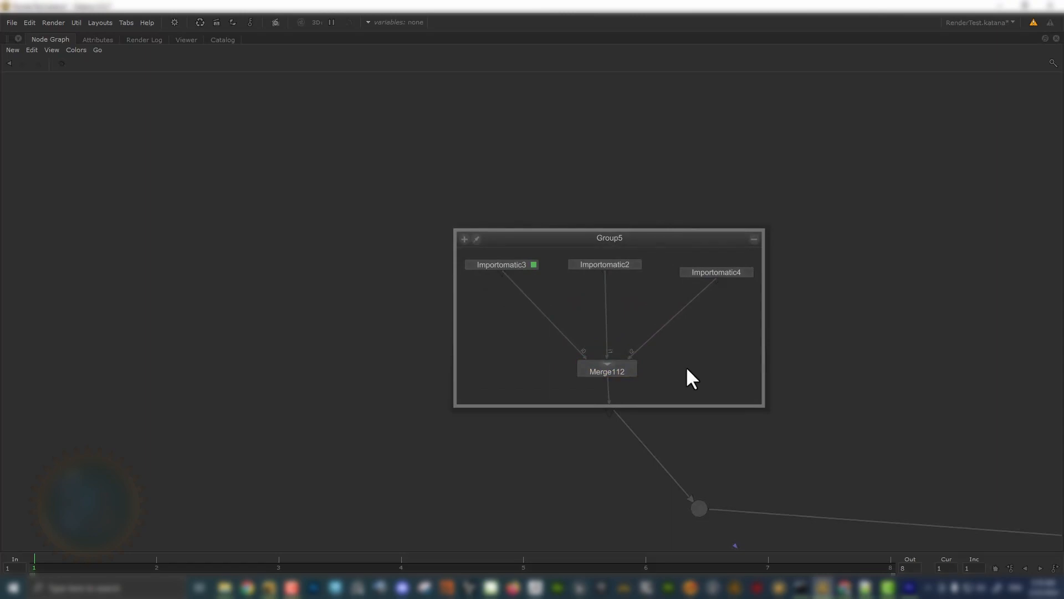
- Add another Importomatic node inside the expanded Group5 and connect it to a new fourth input on Merge112
key("Tab")
type("impo")
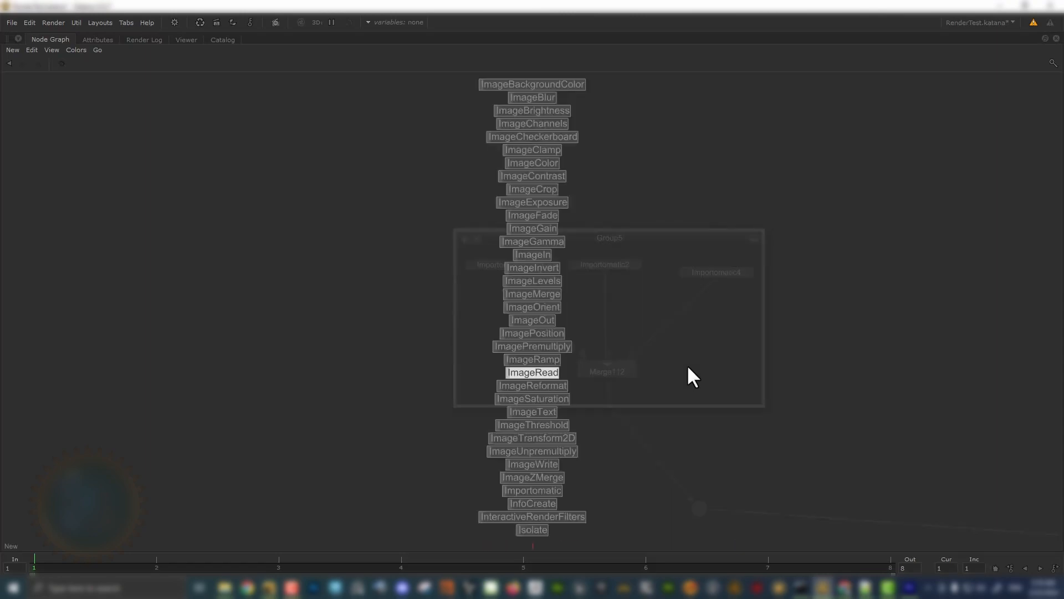
key("Return")
left_click(702, 346)
left_click_drag(702, 350, 635, 375)
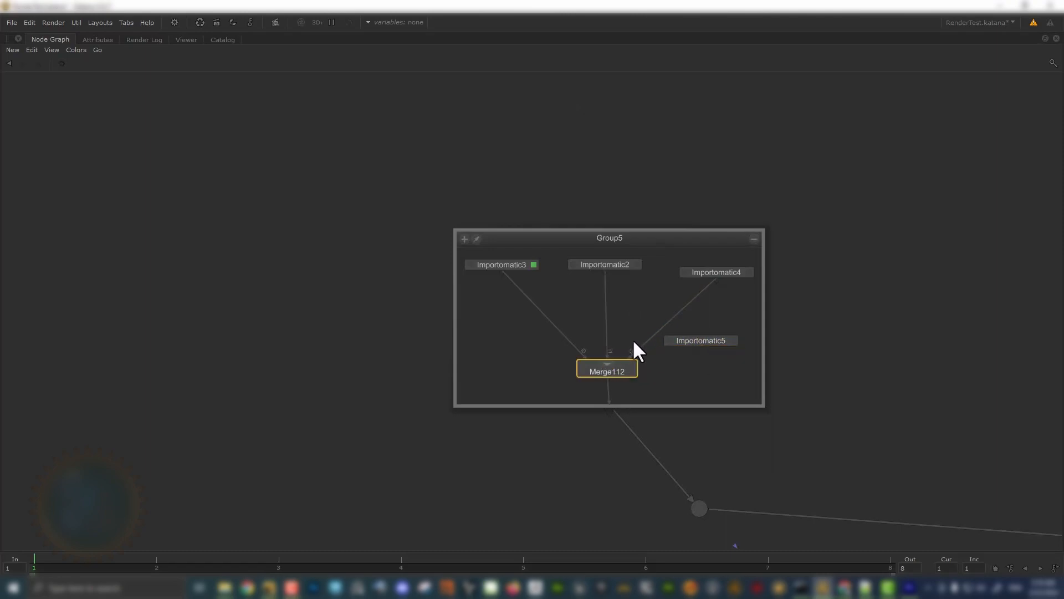
scroll(634, 340, "up", 3)
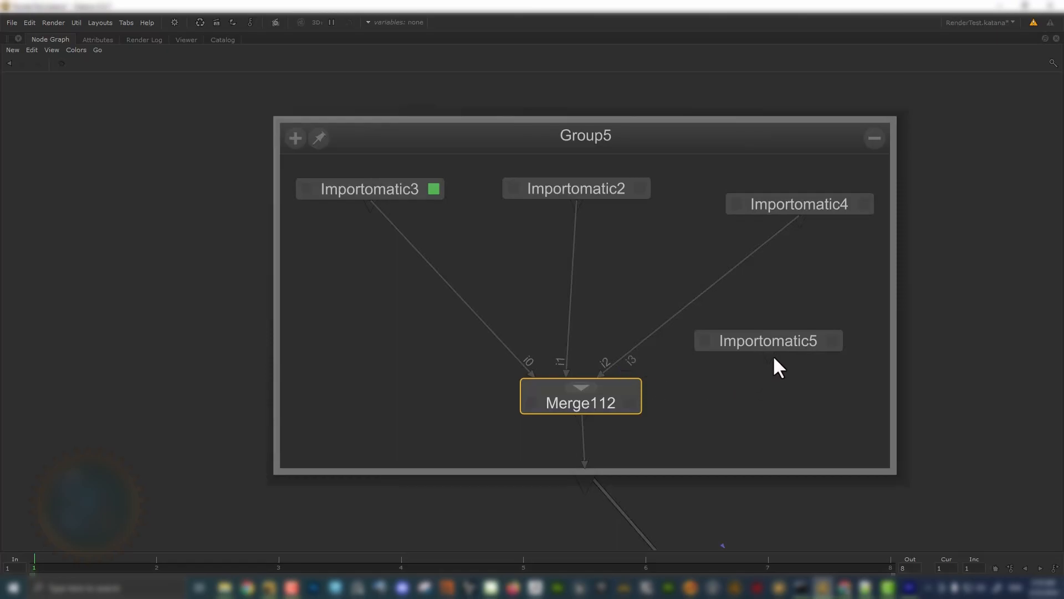
left_click_drag(768, 359, 628, 374)
scroll(752, 382, "down", 3)
middle_click_drag(752, 382, 518, 357)
scroll(517, 356, "up", 3)
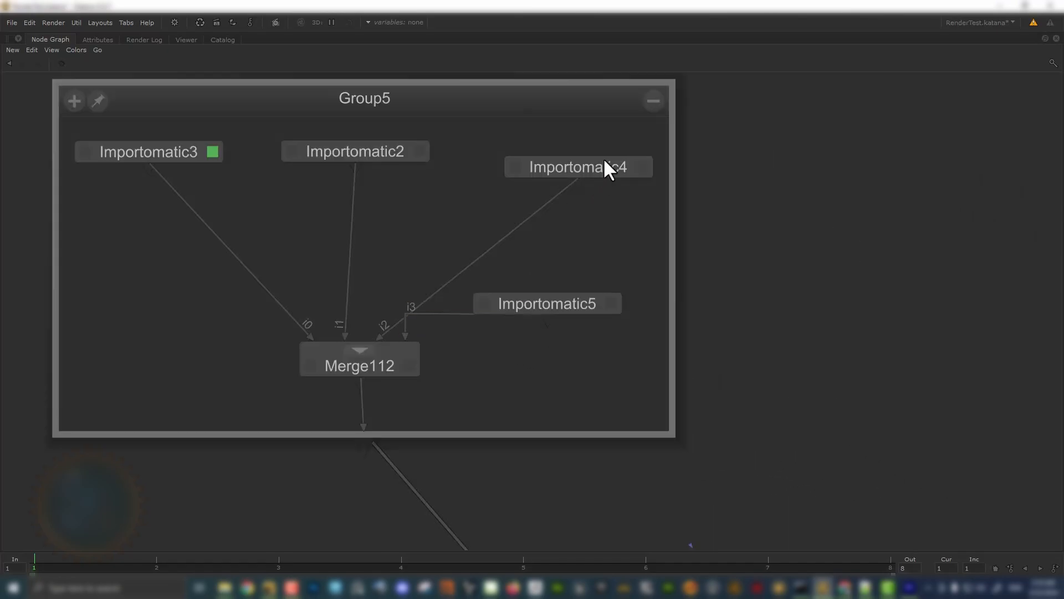
- Delete Importomatic2, Importomatic4, Importomatic5 and Merge112 from Group5, keeping only Importomatic3
left_click(395, 151)
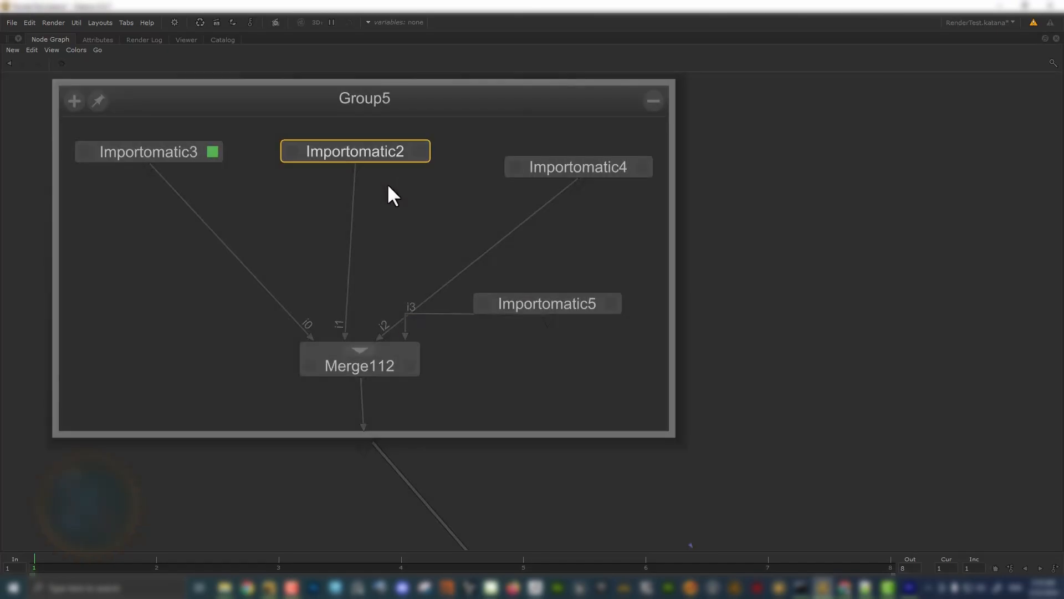
key("Delete")
left_click_drag(492, 156, 578, 327)
left_click(384, 360)
key("Delete")
left_click(544, 332)
key("Delete")
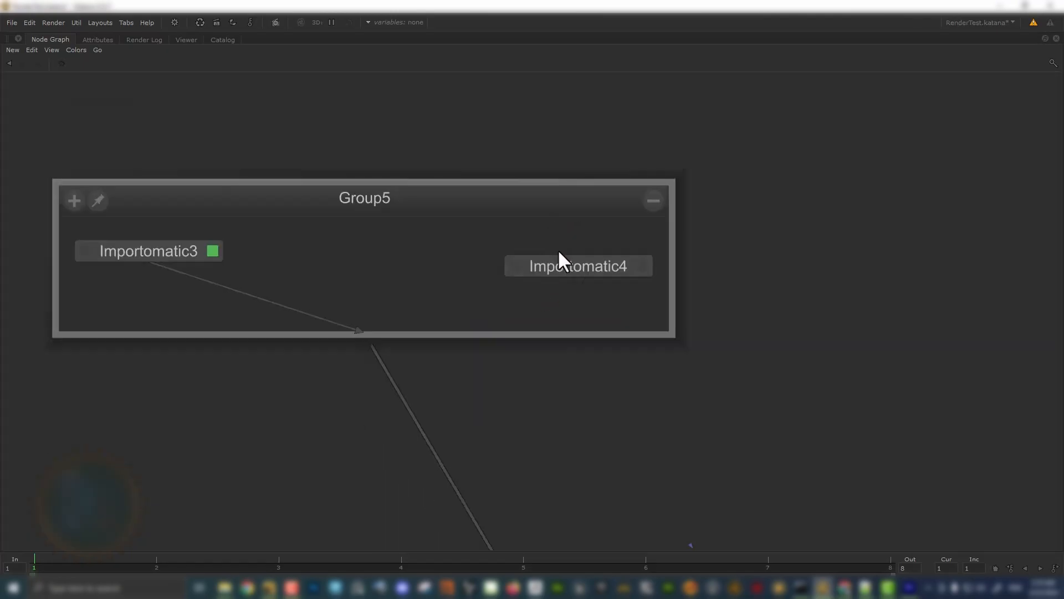
left_click(560, 263)
key("Delete")
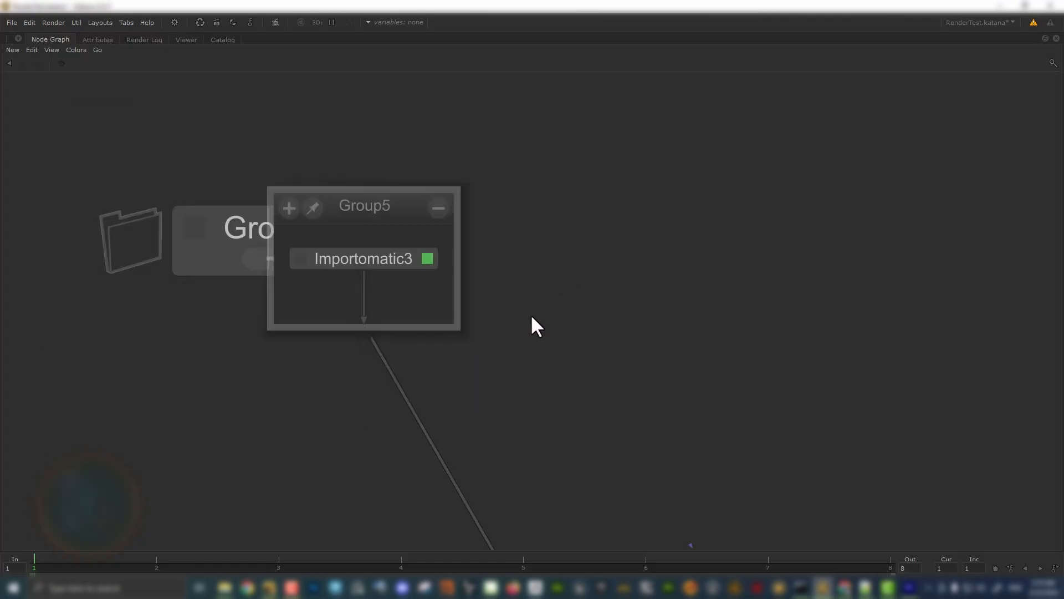
- Collapse Group5 and move it directly above its Dot node
left_click(438, 209)
scroll(523, 226, "down", 5)
middle_click_drag(614, 262, 484, 287)
left_click_drag(321, 252, 390, 241)
- Select Group5 and add a Backdrop node around it
left_click_drag(312, 197, 482, 331)
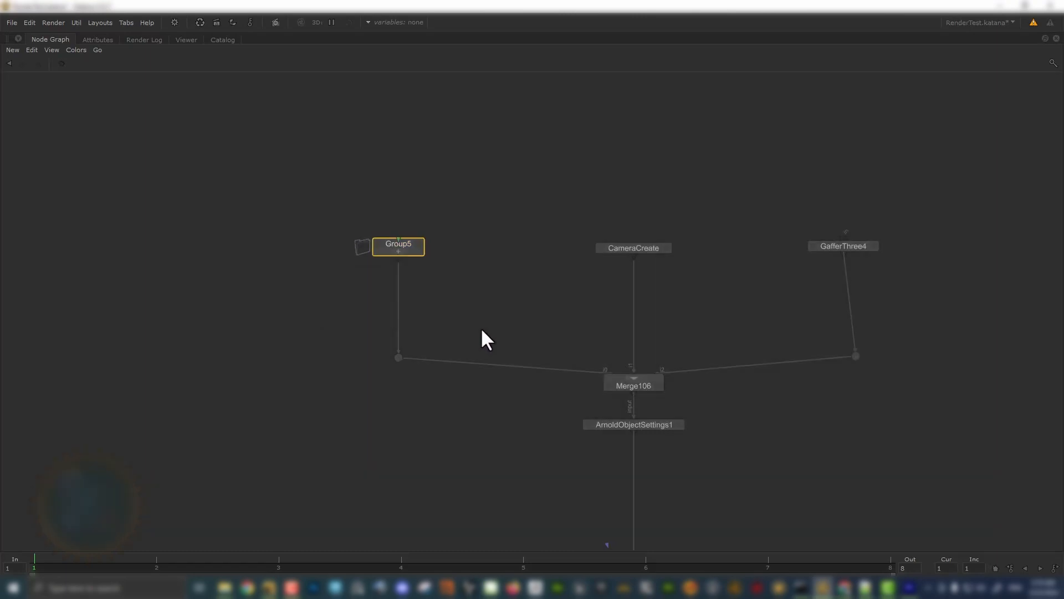
key("Tab")
type("ba")
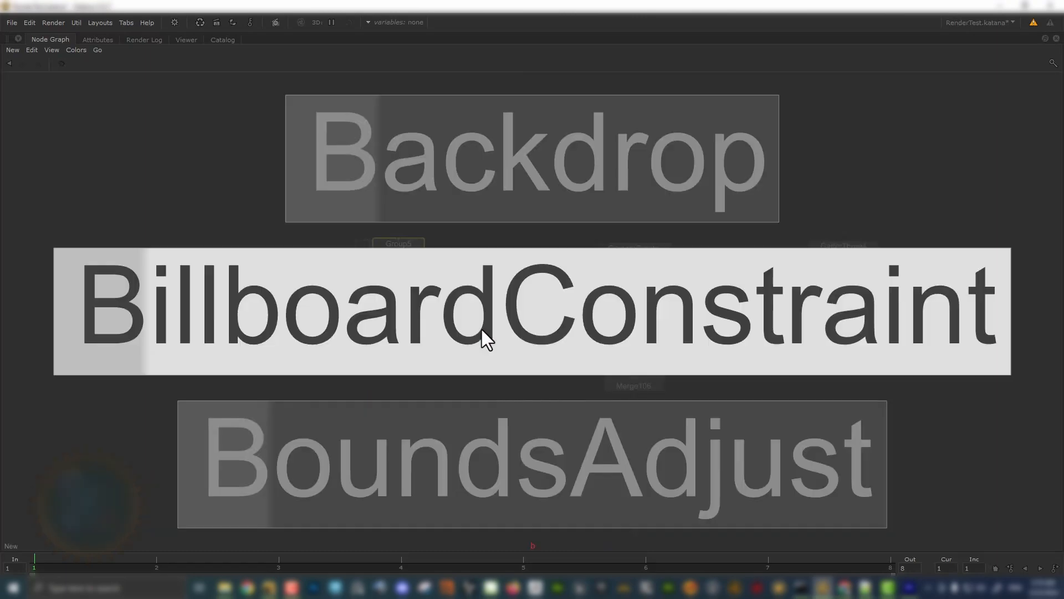
left_click(624, 350)
scroll(427, 261, "up", 5)
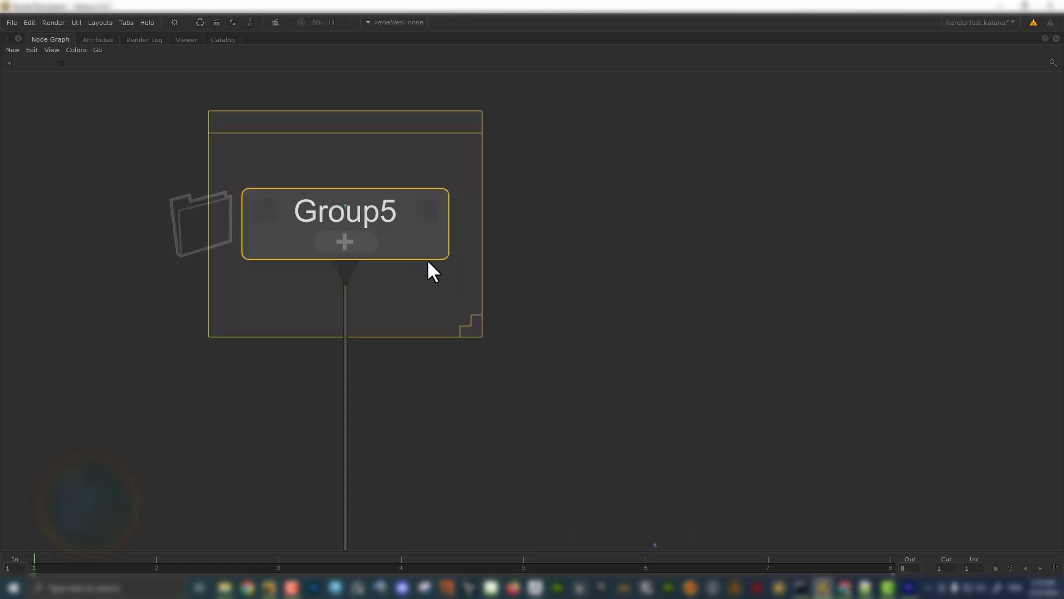
- Enlarge the backdrop and shift it so that it also encloses Group5's folder icon
left_click(541, 365)
left_click_drag(477, 332, 601, 381)
left_click_drag(373, 123, 374, 164)
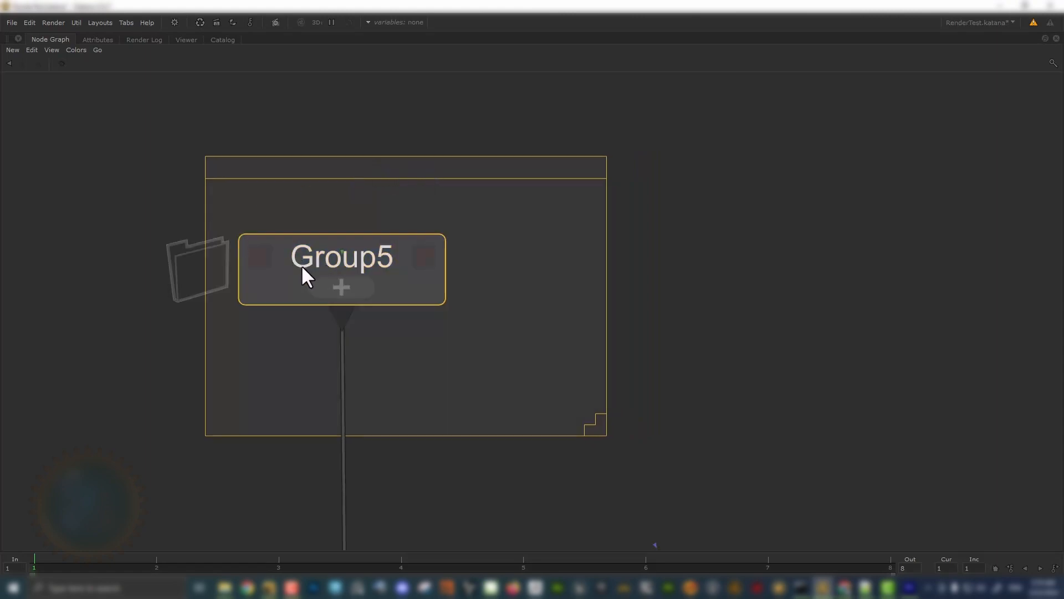
left_click_drag(487, 167, 415, 178)
left_click_drag(520, 428, 630, 464)
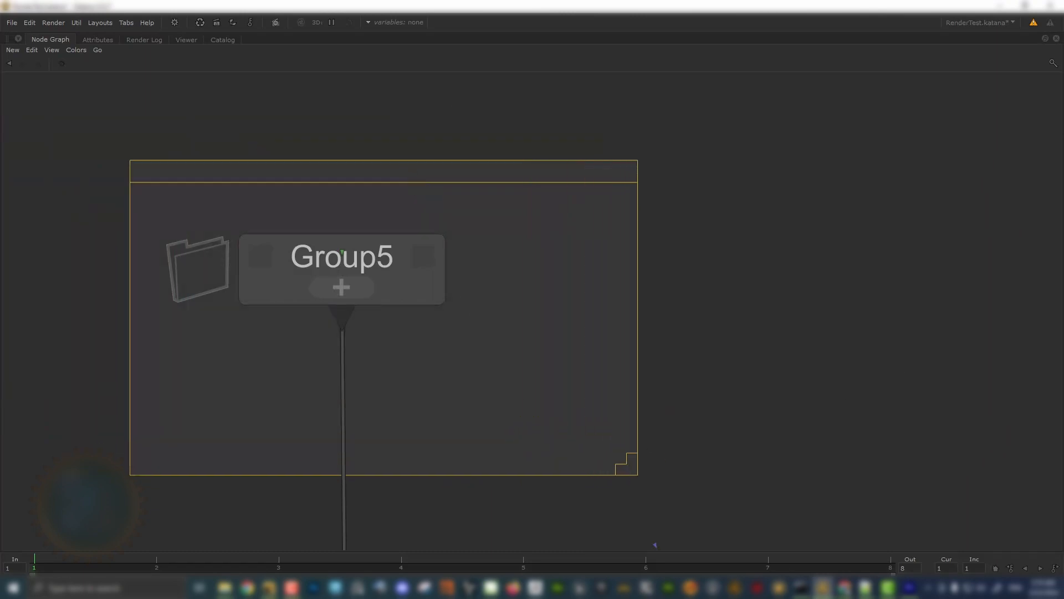
- Reposition the backdrop so that Group5 sits roughly centered horizontally within it
middle_click_drag(540, 212, 656, 238)
scroll(650, 219, "down", 1)
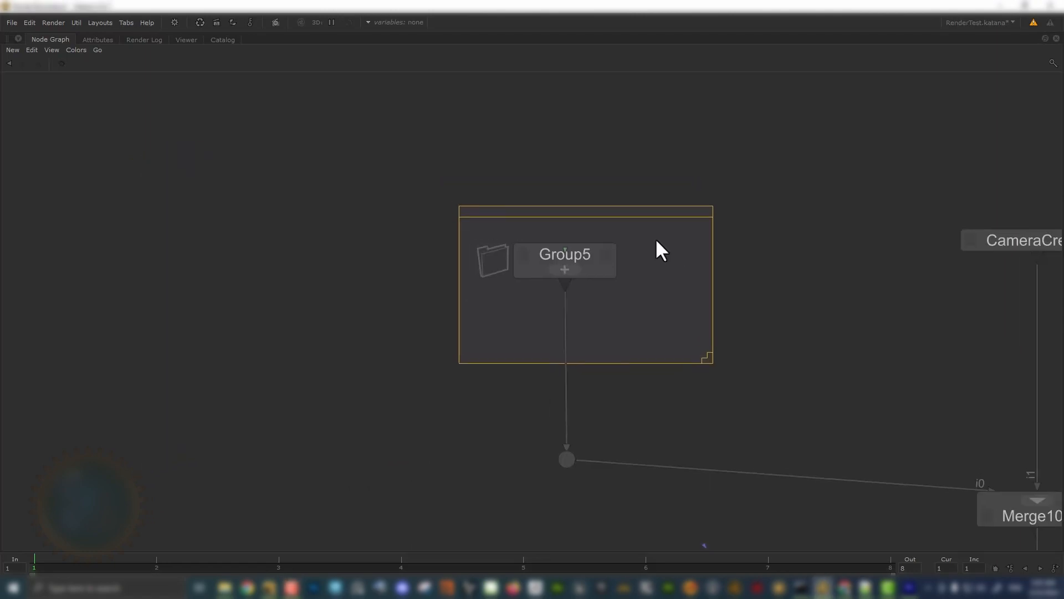
scroll(655, 237, "up", 1)
left_click_drag(611, 191, 551, 154)
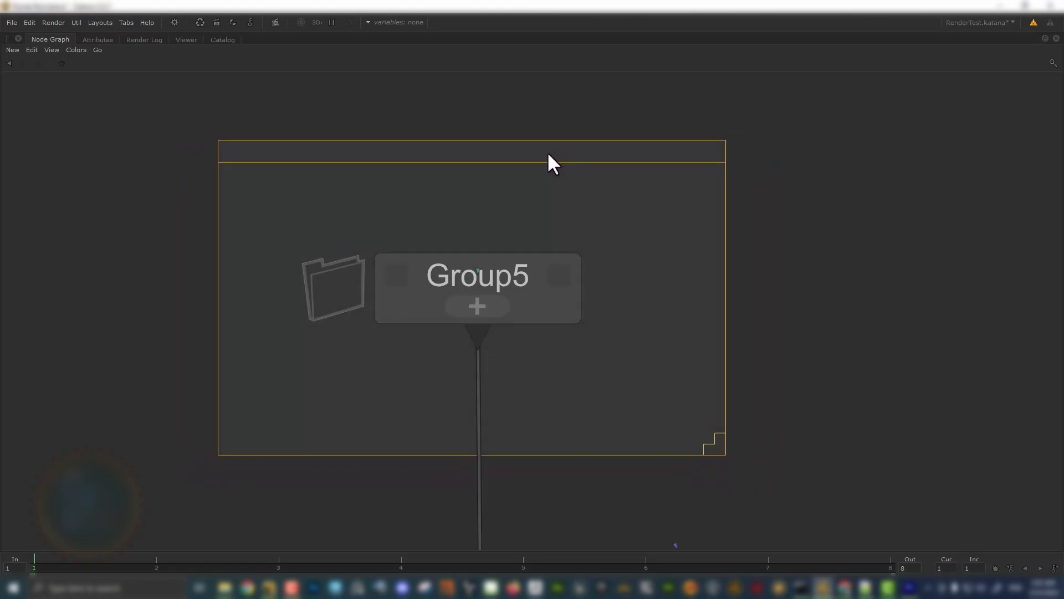
- Label Group5's backdrop GEO and set its color to dark red (0.4000, 0.0800, 0.0900)
double_click(548, 155)
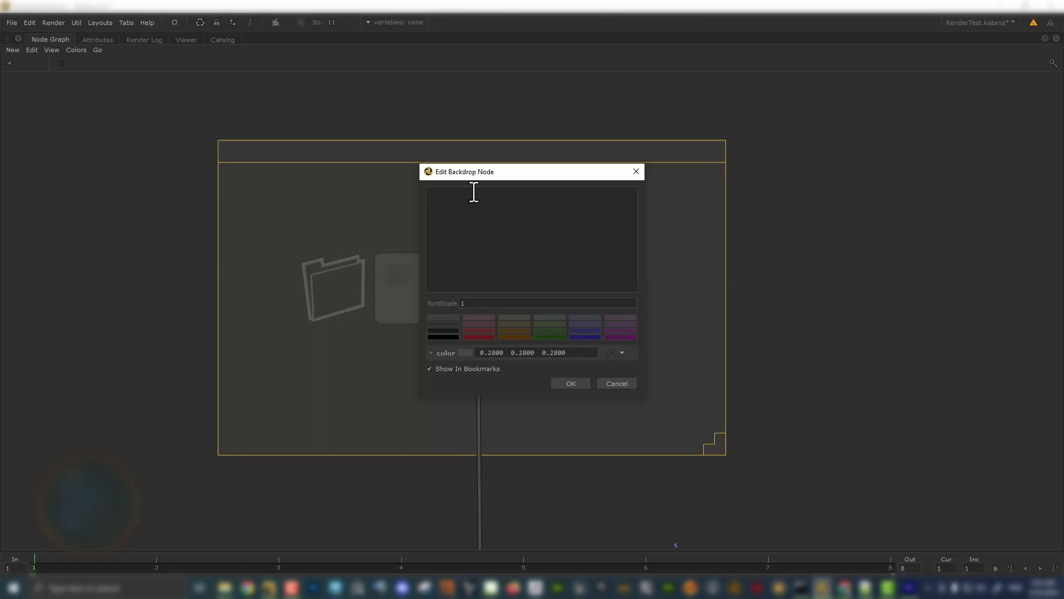
left_click(487, 336)
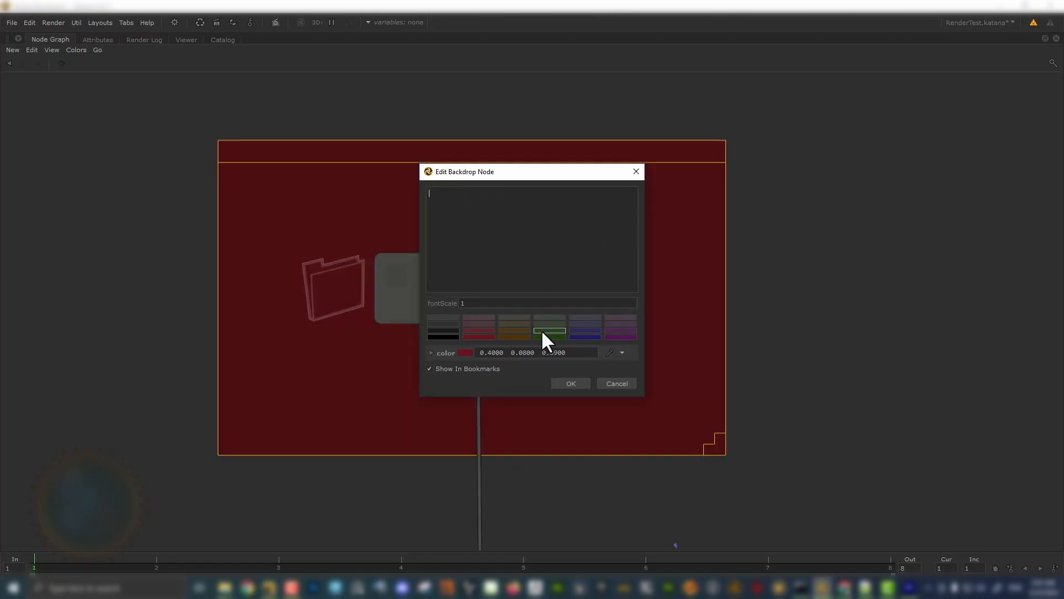
left_click(484, 207)
type("GEO")
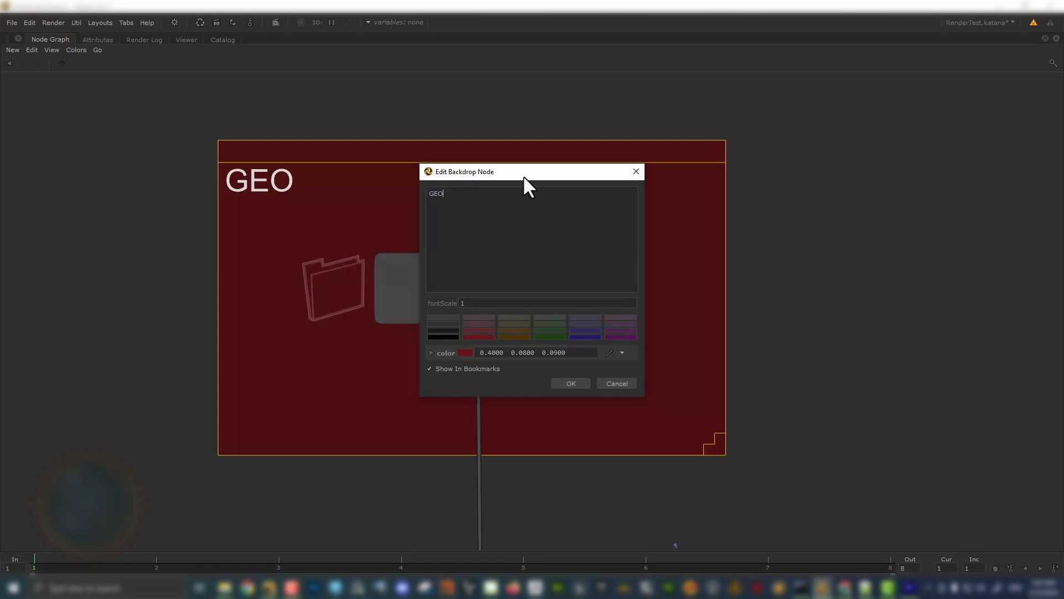
left_click(575, 382)
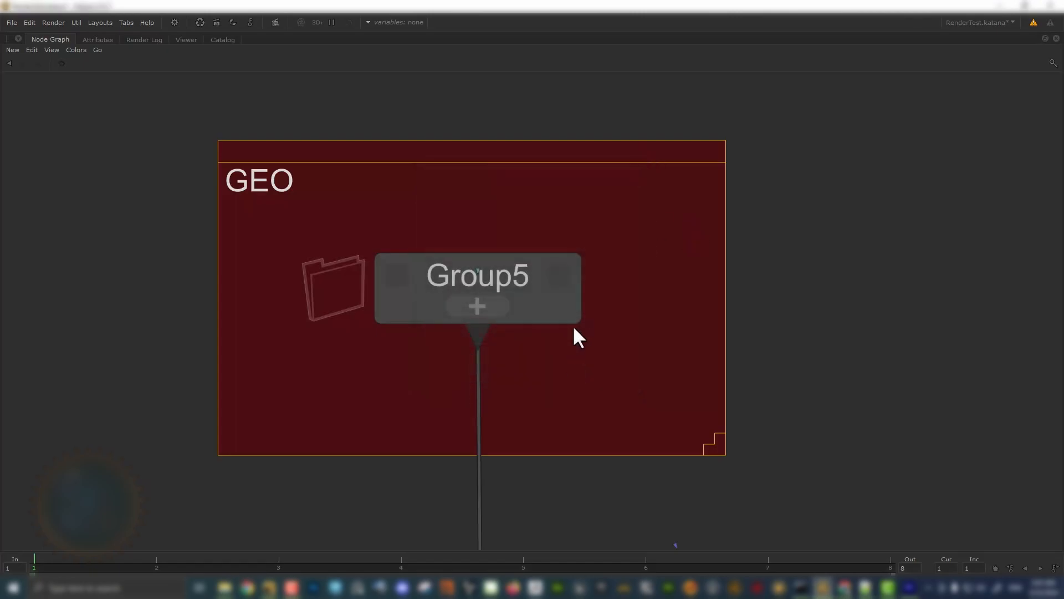
- Select only the GEO backdrop, without Group5, and copy it
scroll(622, 344, "down", 4)
middle_click_drag(627, 344, 552, 314)
scroll(552, 275, "up", 2)
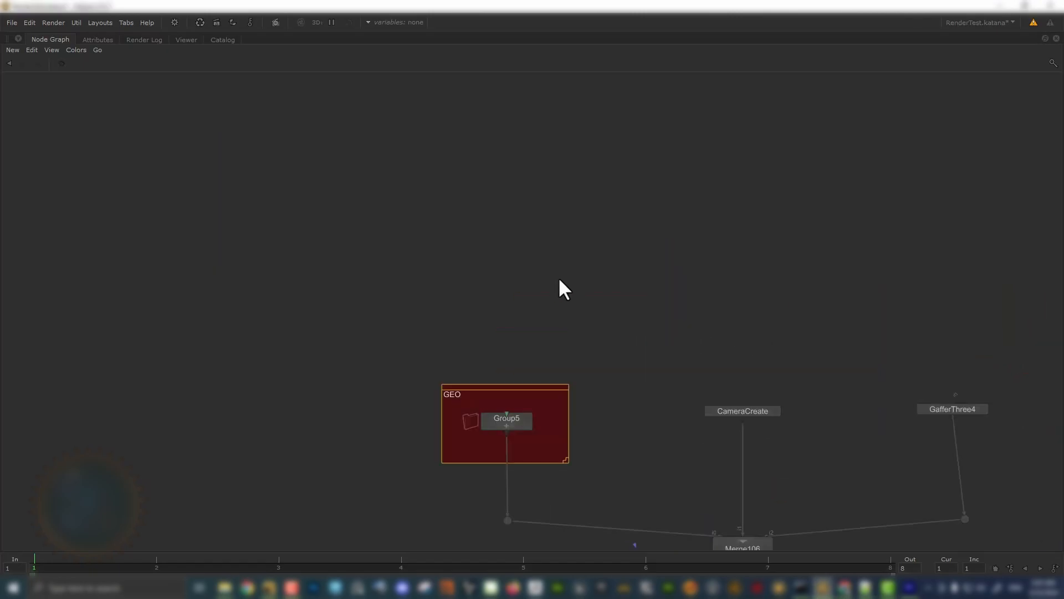
middle_click_drag(552, 276, 441, 140)
middle_click_drag(475, 206, 451, 161)
left_click_drag(459, 150, 903, 298)
scroll(434, 237, "up", 5)
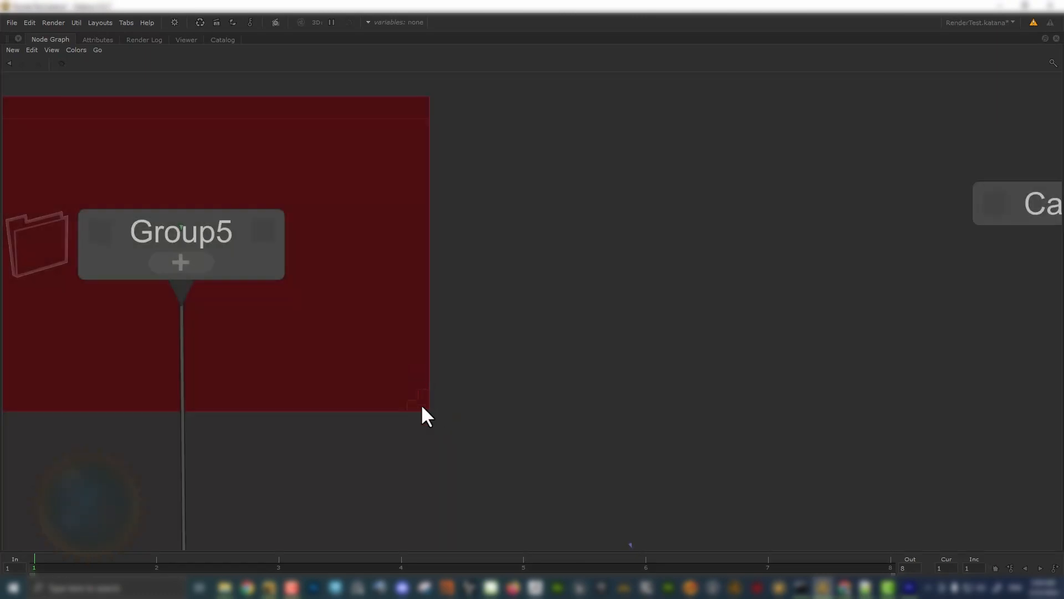
left_click(368, 117)
scroll(388, 155, "up", 3)
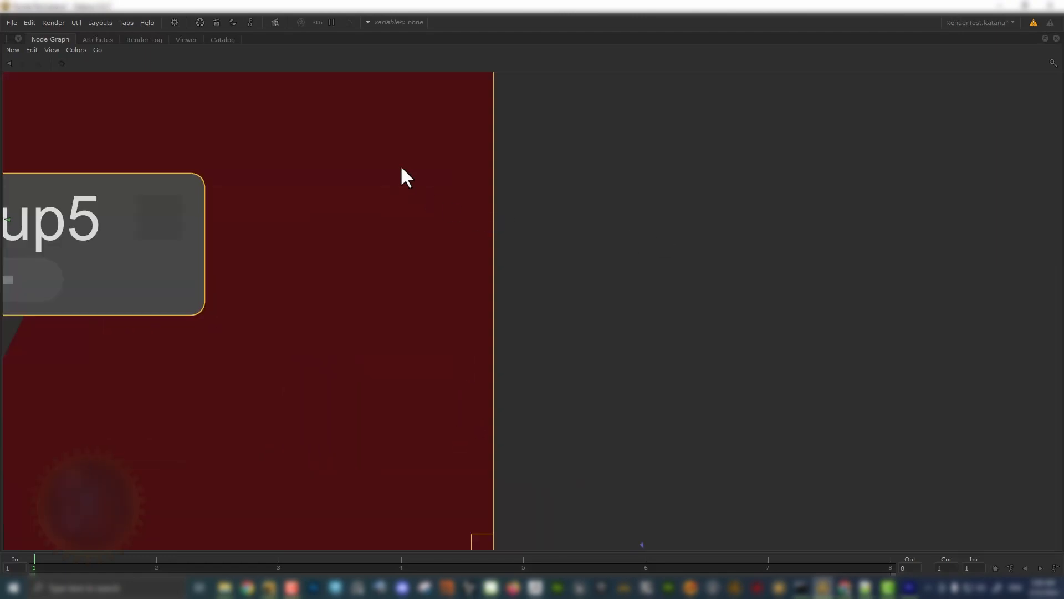
scroll(406, 178, "down", 5)
left_click(494, 211)
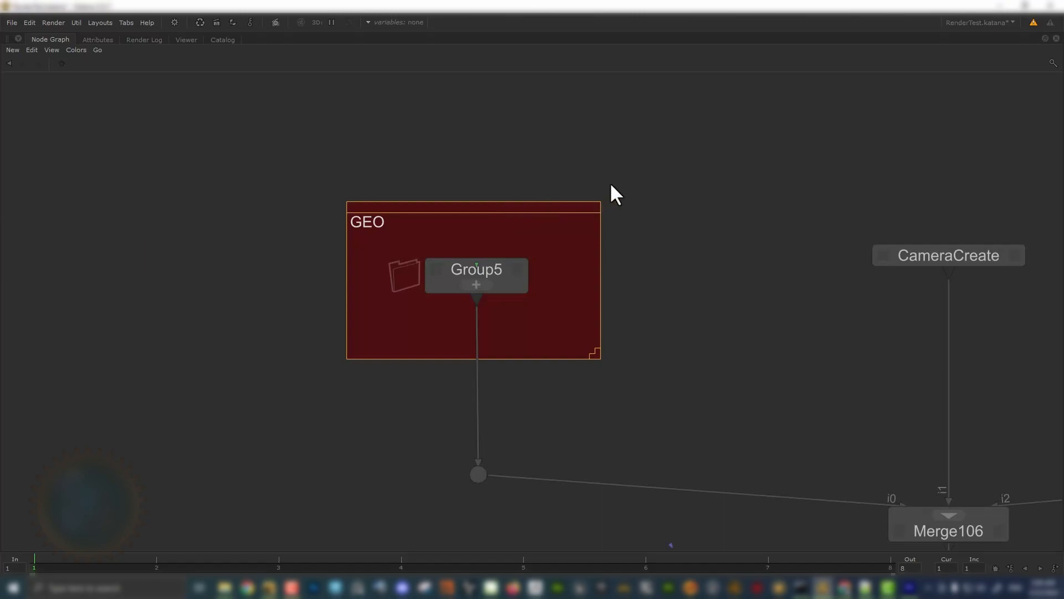
- Paste a copy of the GEO backdrop around the CameraCreate node
scroll(629, 179, "down", 3)
middle_click_drag(628, 179, 504, 188)
left_click_drag(582, 161, 765, 316)
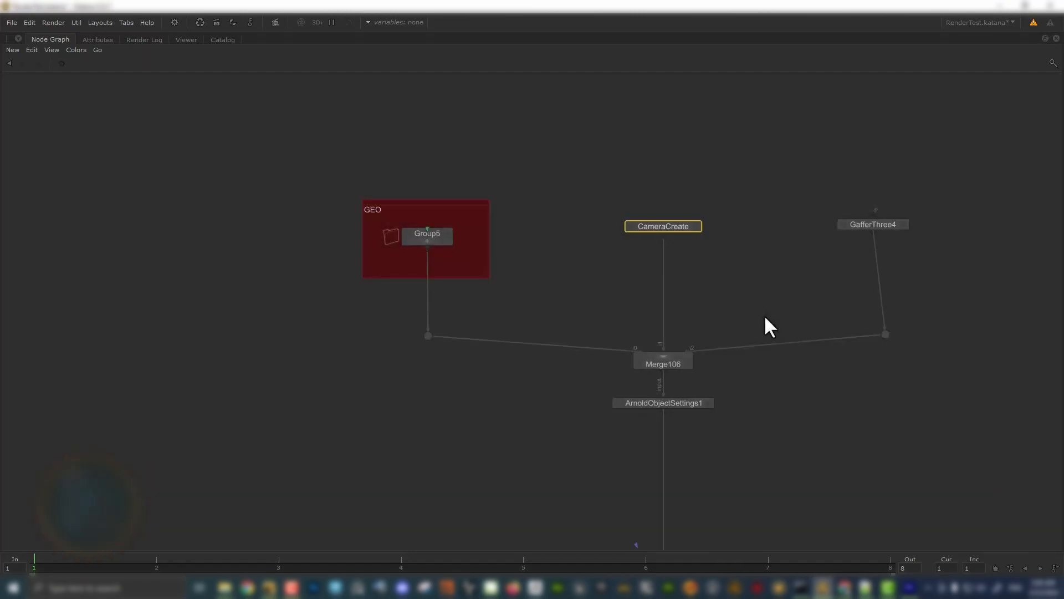
key("ctrl+v")
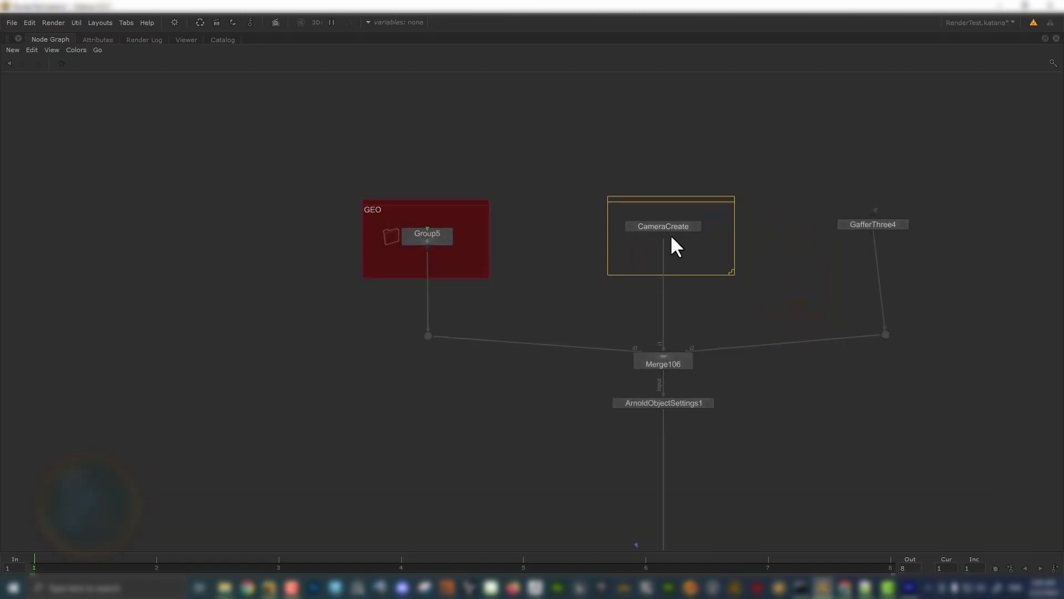
left_click(671, 237)
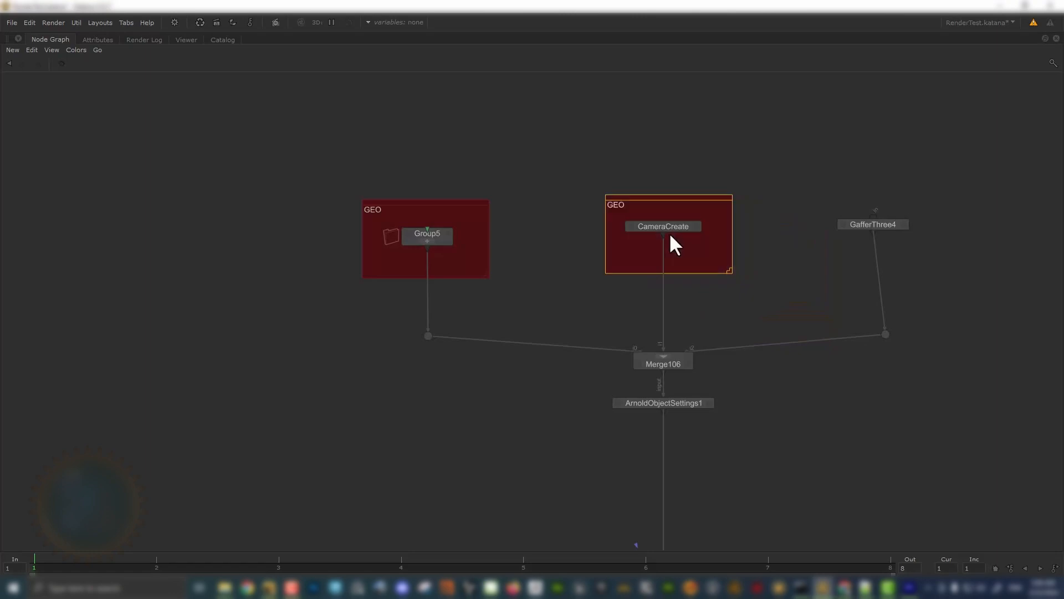
- Relabel CameraCreate's backdrop REN_CAM and set its color to muted blue (0.2338, 0.2210, 0.3170)
double_click(672, 201)
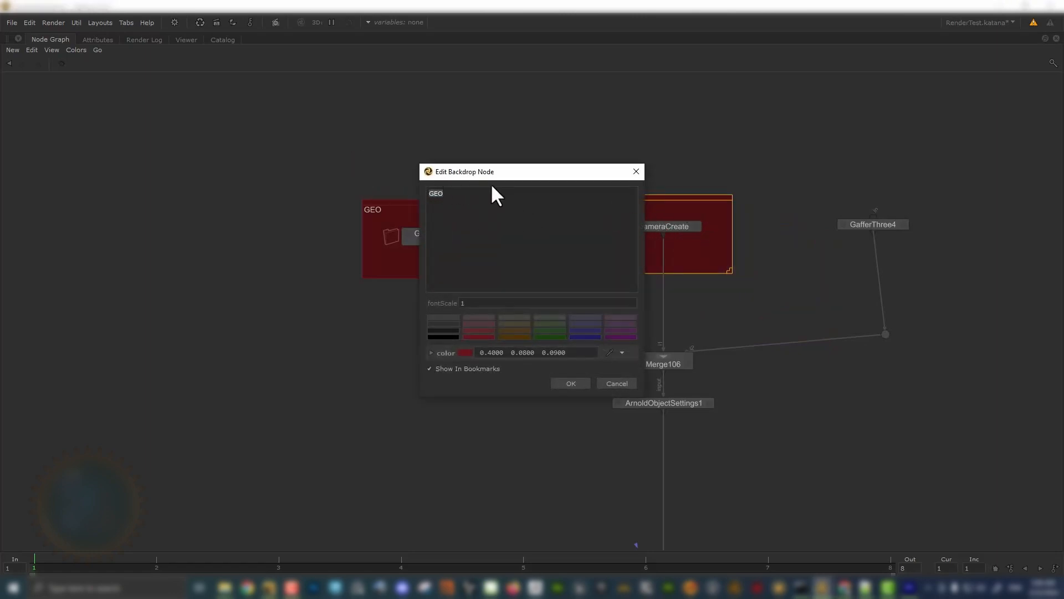
type("REN_CAM")
left_click(585, 324)
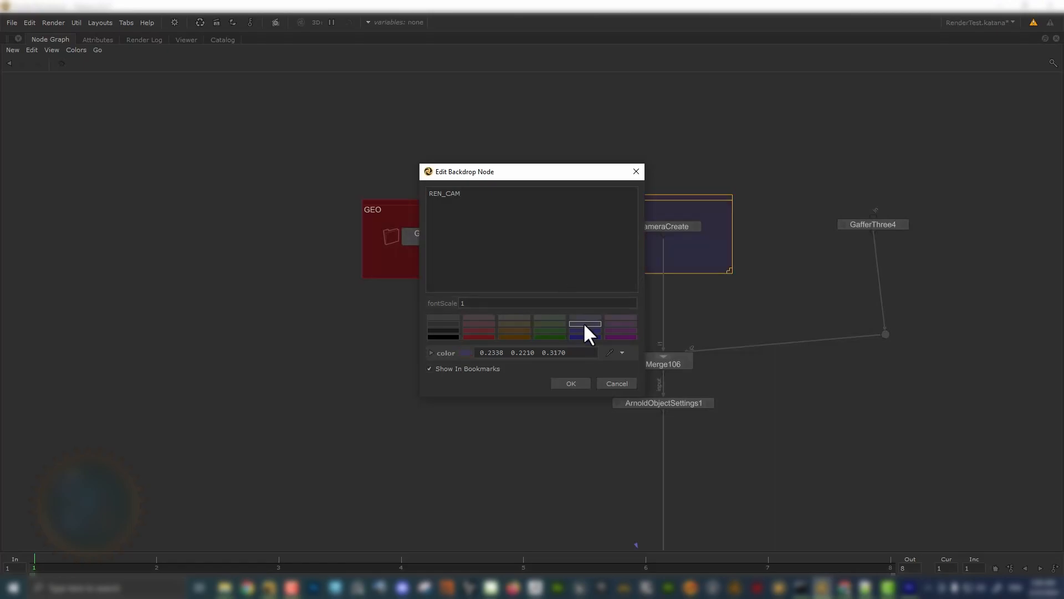
left_click(573, 382)
- Paste another copy of the GEO backdrop around GafferThree4, enlarge it slightly and shift it to enclose the node
middle_click_drag(779, 239, 643, 241)
left_click_drag(651, 181, 880, 291)
key("b")
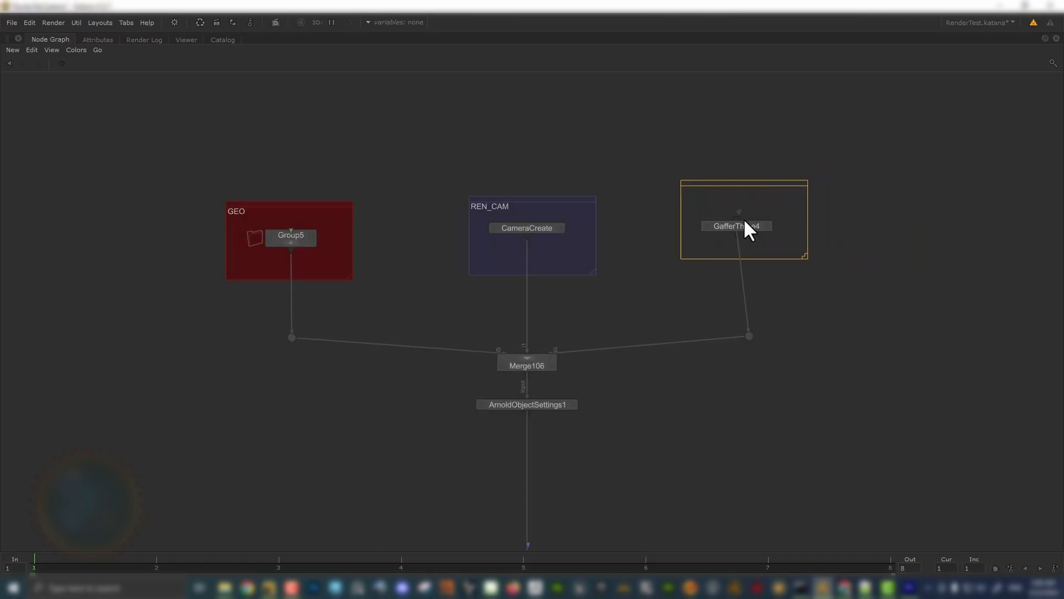
left_click(743, 218)
left_click_drag(805, 255, 821, 291)
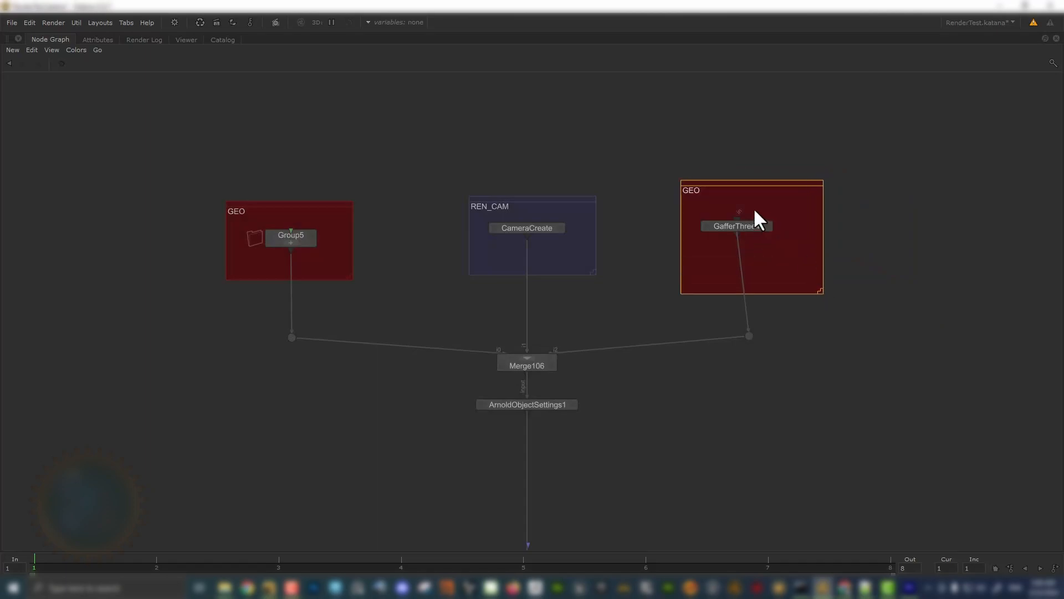
left_click_drag(716, 188, 698, 182)
- Relabel GafferThree4's backdrop LIGHT_RIG and set its color to dark green (0.1577, 0.2665, 0.1321)
scroll(697, 182, "up", 4)
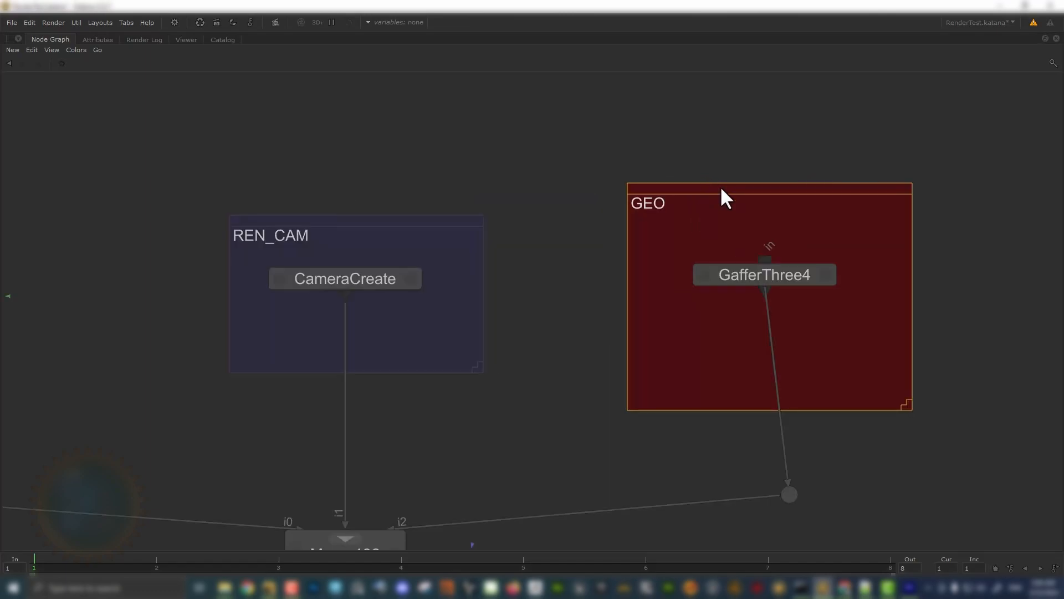
double_click(767, 188)
left_click(546, 329)
left_click_drag(482, 228, 406, 176)
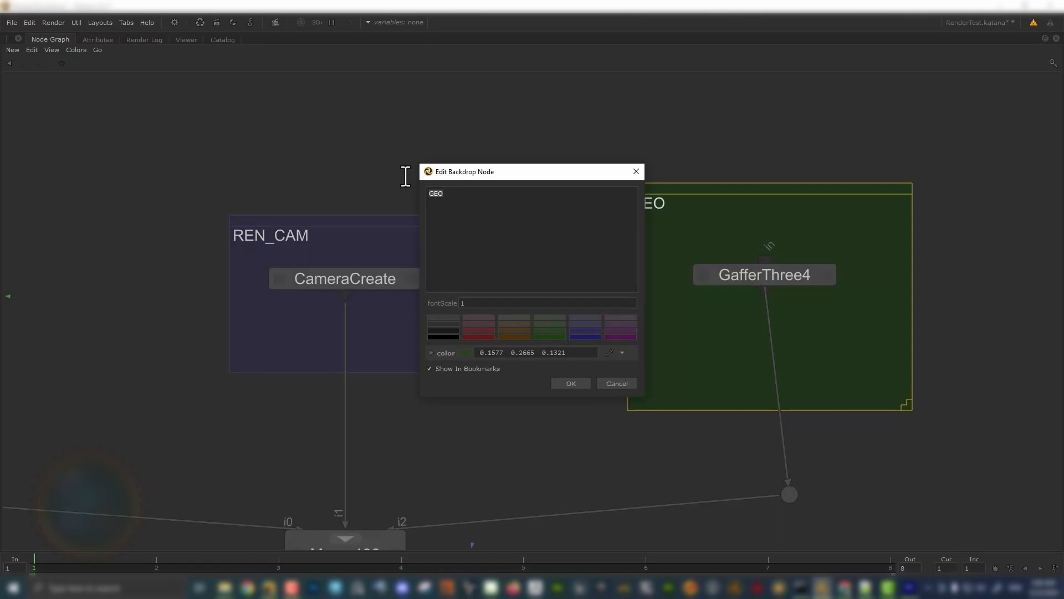
key("BackSpace")
type("LIGHT_RIG")
key("Return")
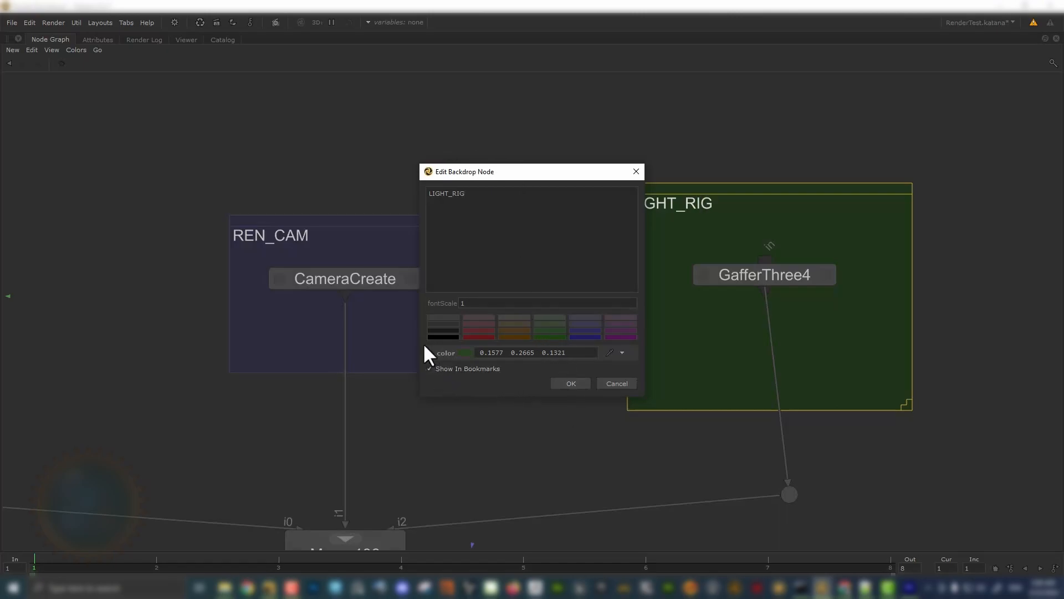
- Set the LIGHT_RIG backdrop's font scale to 2 and apply the backdrop edit
left_click_drag(473, 304, 455, 304)
type("5")
left_click_drag(479, 303, 435, 303)
type("2")
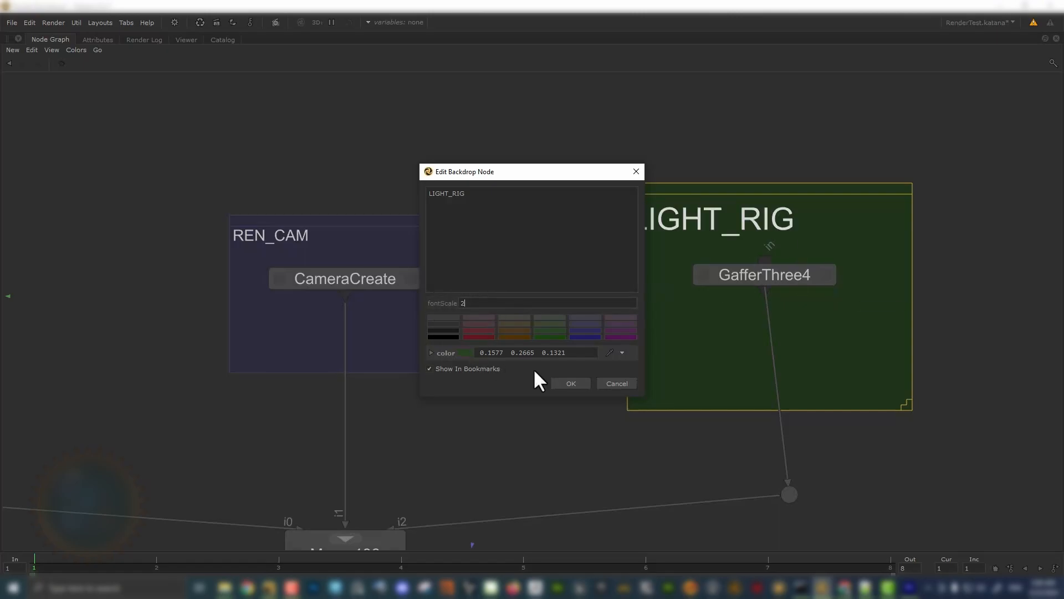
left_click(570, 380)
left_click(613, 175)
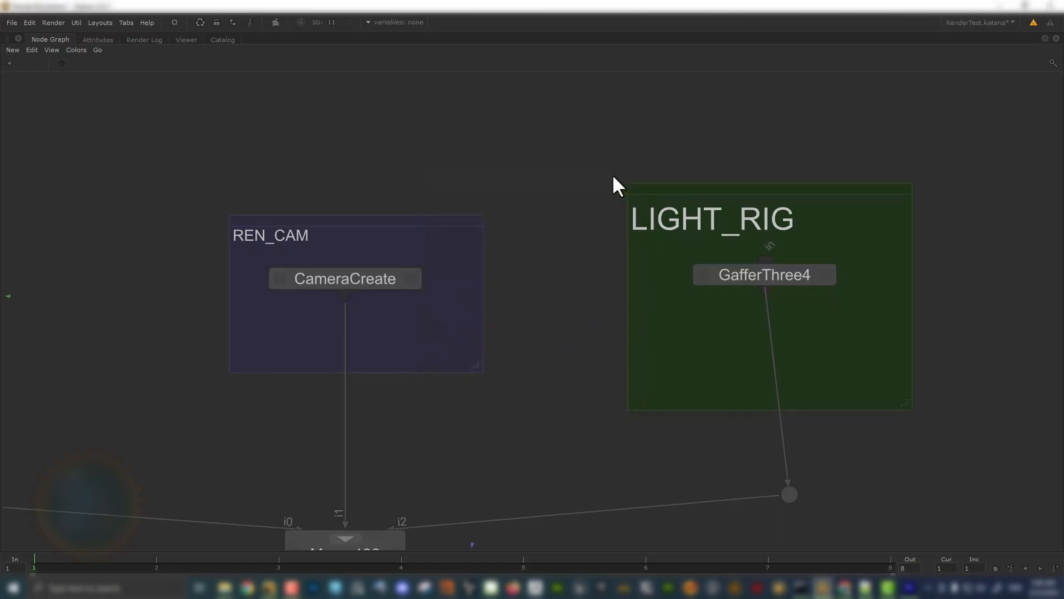
- Examine the render network's backdrops and the neighbouring lookdev network in the node graph
scroll(612, 175, "down", 6)
middle_click_drag(578, 214, 578, 224)
scroll(600, 275, "up", 4)
middle_click_drag(600, 275, 430, 293)
scroll(613, 405, "down", 4)
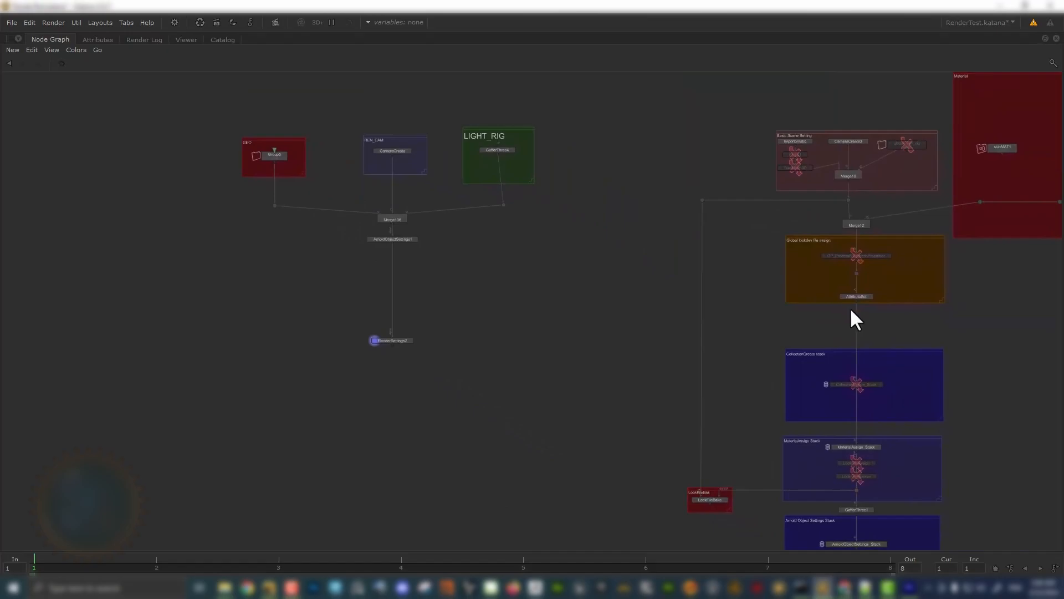
scroll(860, 308, "up", 8)
left_click_drag(943, 226, 651, 303)
scroll(646, 295, "down", 4)
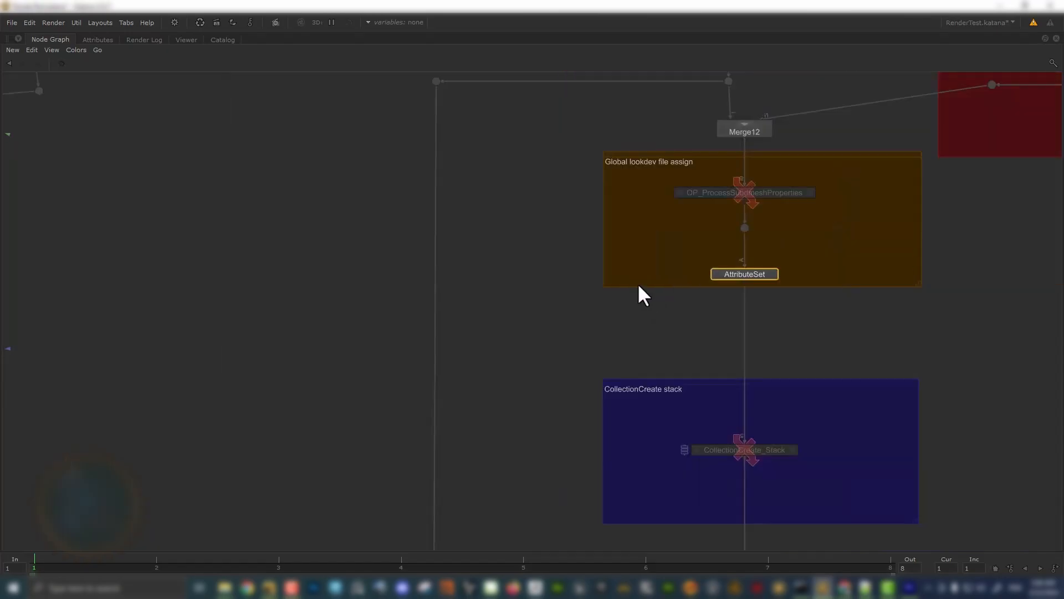
scroll(469, 225, "down", 4)
middle_click_drag(469, 225, 743, 269)
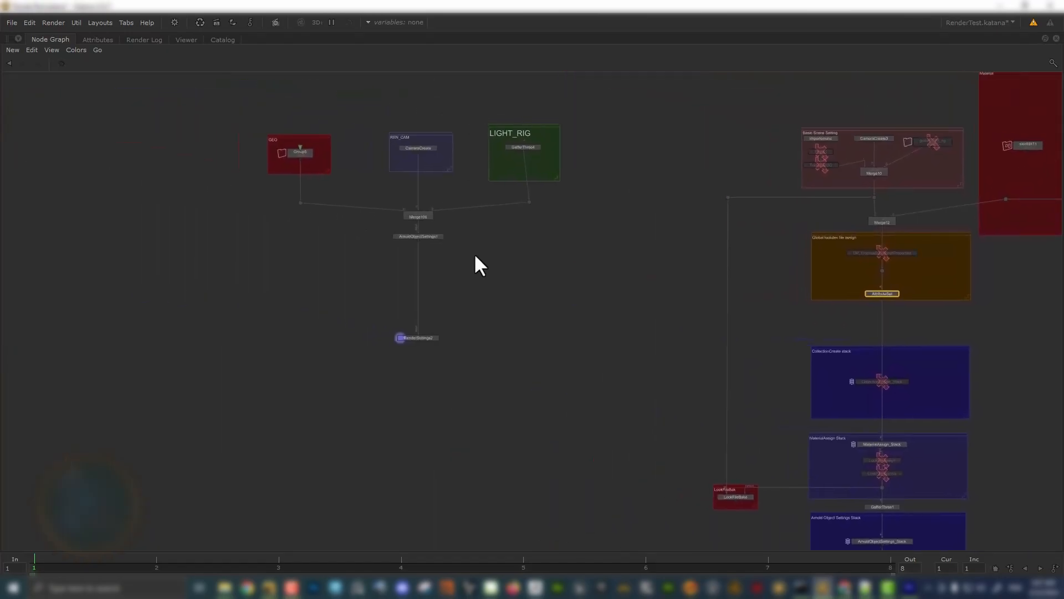
- Compare catalog renders 57 and 56 in the Monitor by swapping between the front and back images
key("space")
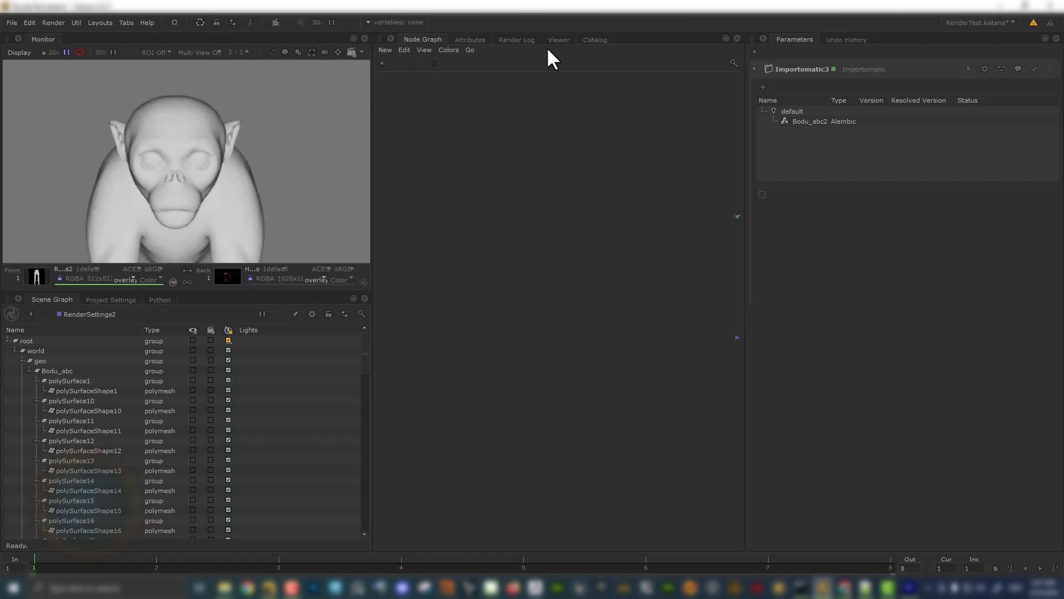
left_click(559, 40)
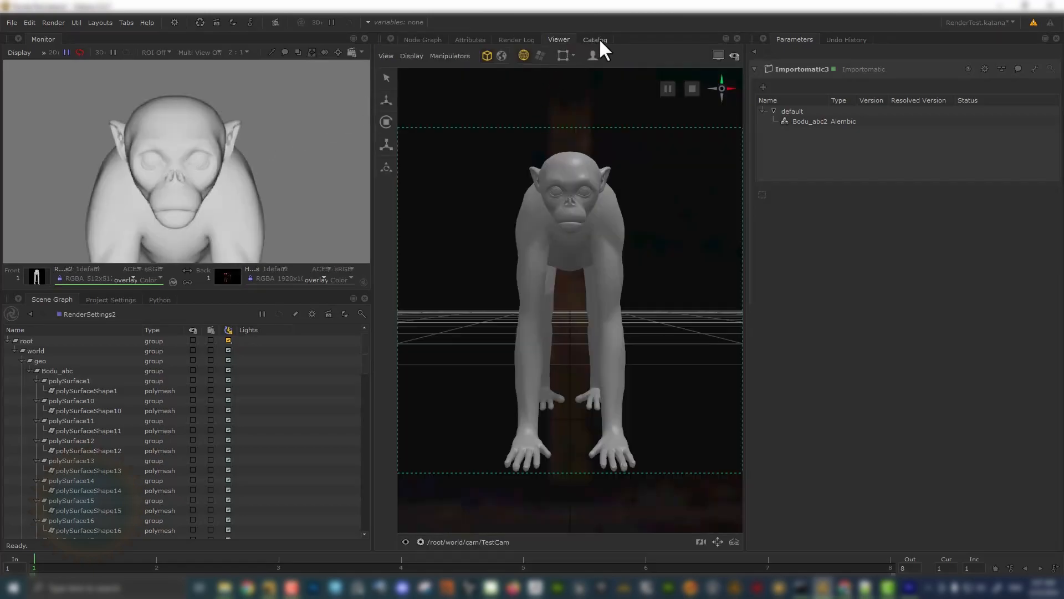
left_click(595, 40)
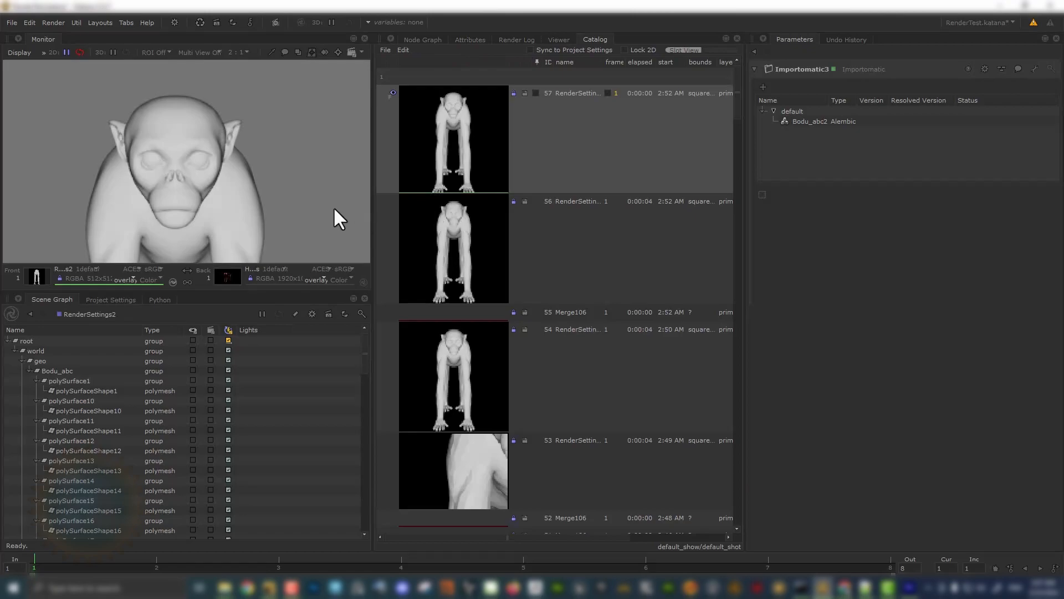
left_click(392, 241, "shift")
middle_click_drag(244, 179, 202, 164)
key("grave")
key("grave")
key("grave")
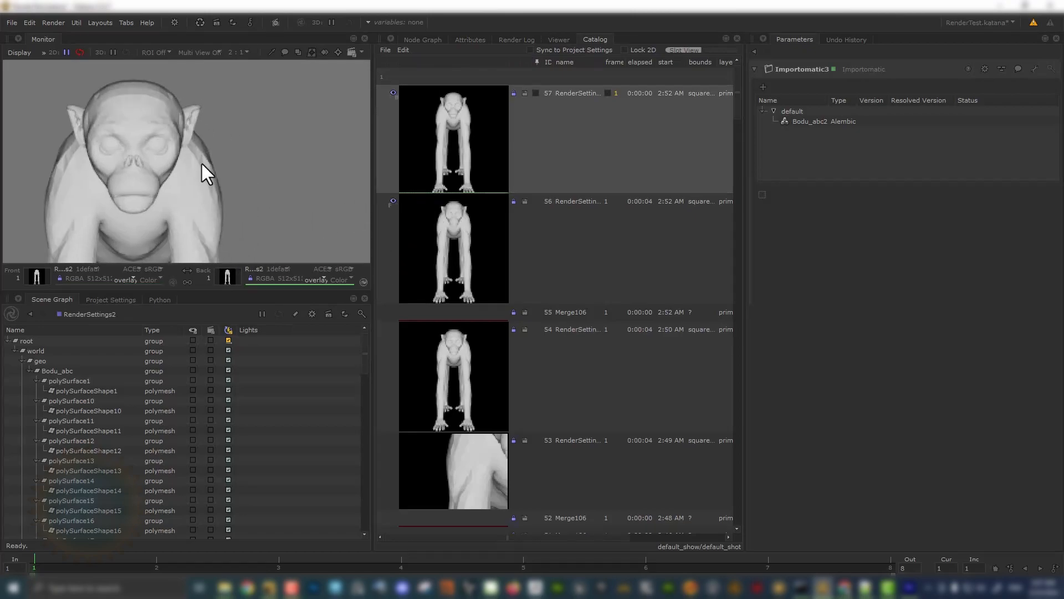
key("grave")
- Examine the lookdev network's scene setup, material, lookdev file assign and collection stack backdrops in the node graph
left_click(423, 39)
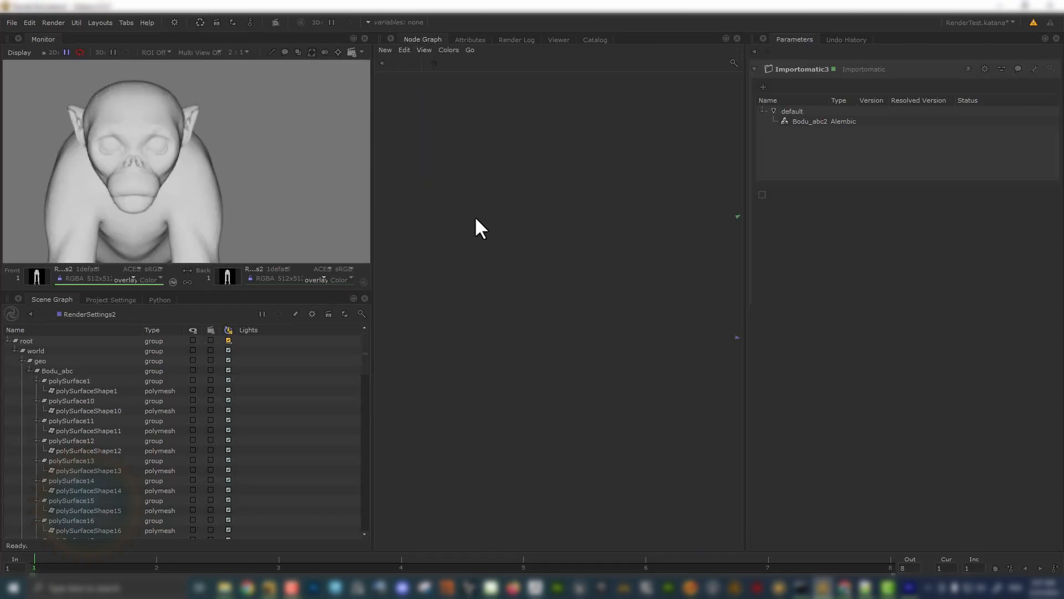
scroll(523, 243, "up", 5)
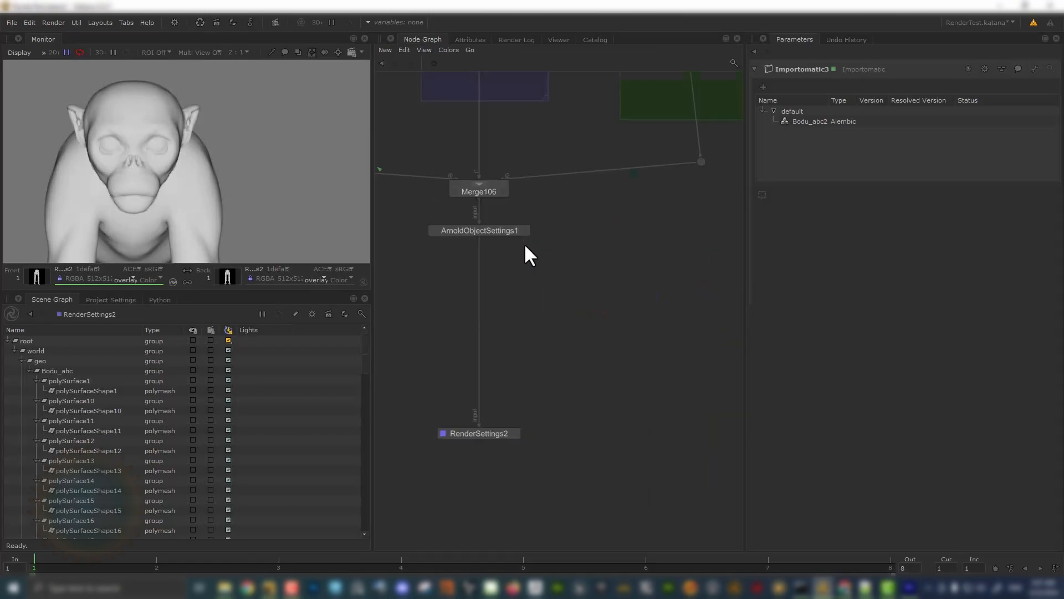
left_click_drag(409, 256, 566, 219)
scroll(571, 239, "down", 6)
middle_click_drag(571, 240, 410, 207)
scroll(527, 255, "up", 3)
scroll(527, 248, "up", 3)
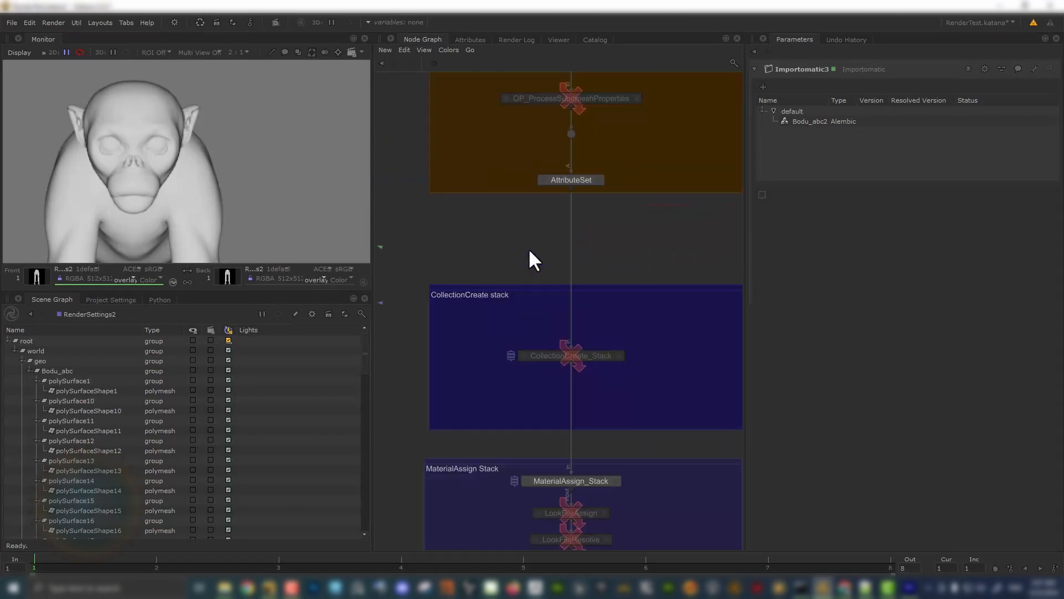
middle_click_drag(625, 266, 625, 532)
middle_click_drag(564, 373, 561, 390)
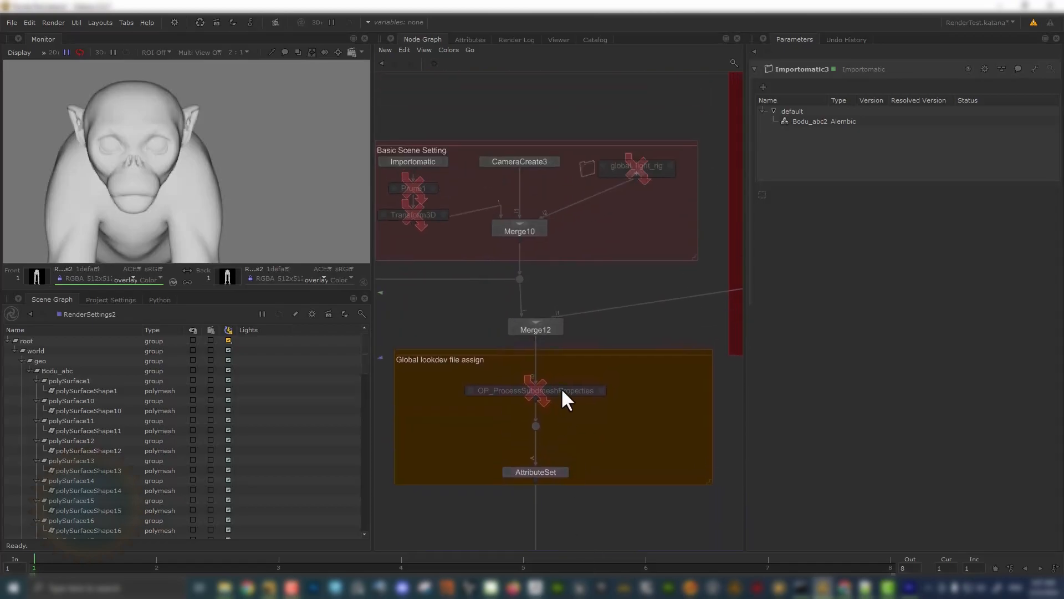
scroll(560, 389, "down", 3)
middle_click_drag(606, 337, 452, 349)
middle_click_drag(531, 304, 665, 276)
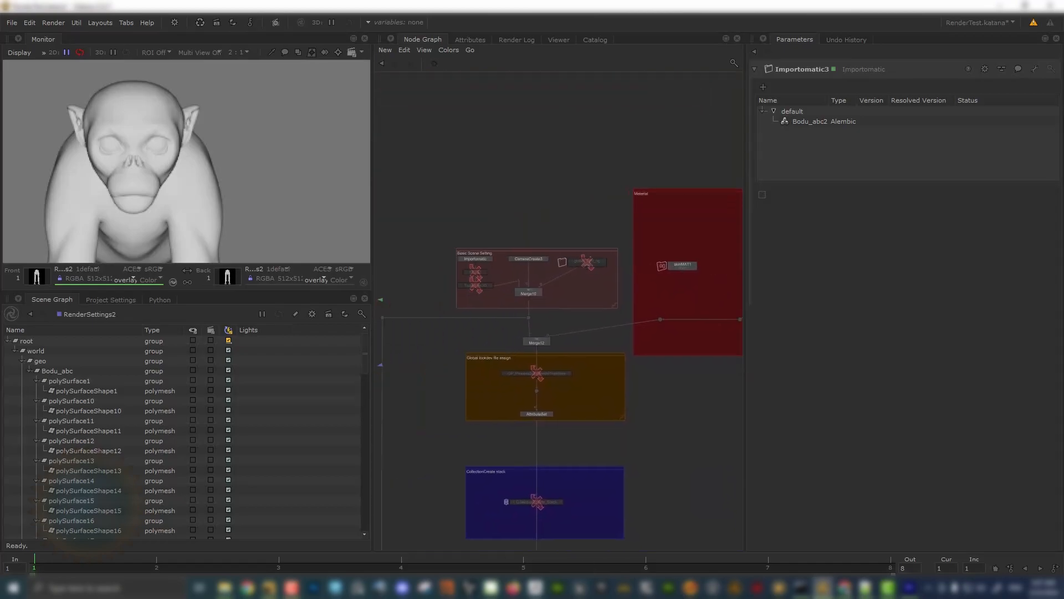
- Move the whole GEO, REN_CAM and LIGHT_RIG network, including RenderSettings2, farther away from the lookdev network
key("space")
middle_click_drag(249, 271, 1026, 231)
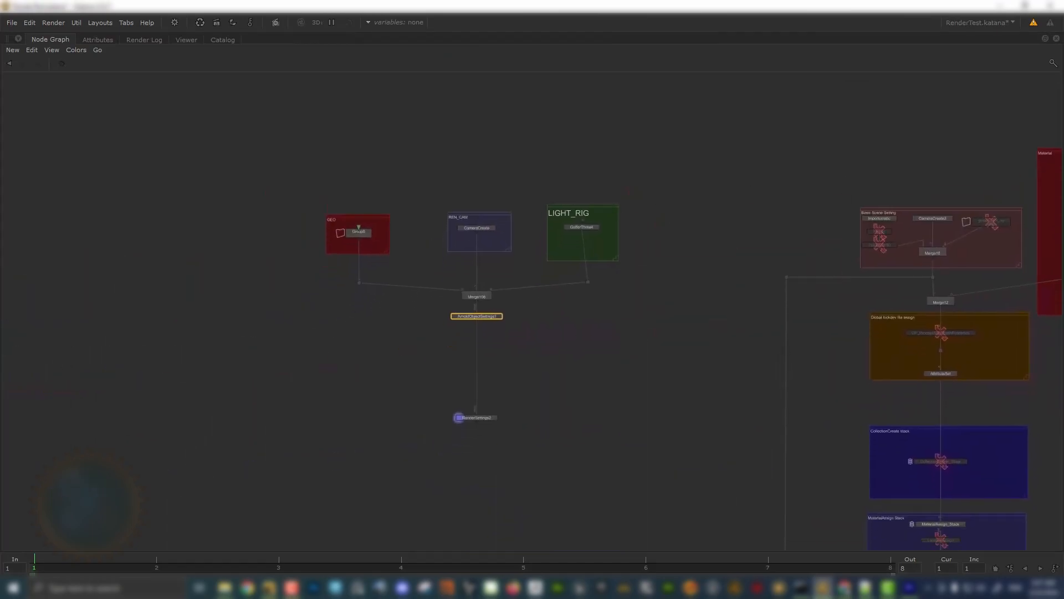
left_click_drag(257, 158, 689, 463)
left_click_drag(579, 228, 441, 236)
left_click(436, 387)
left_click_drag(302, 465, 470, 370)
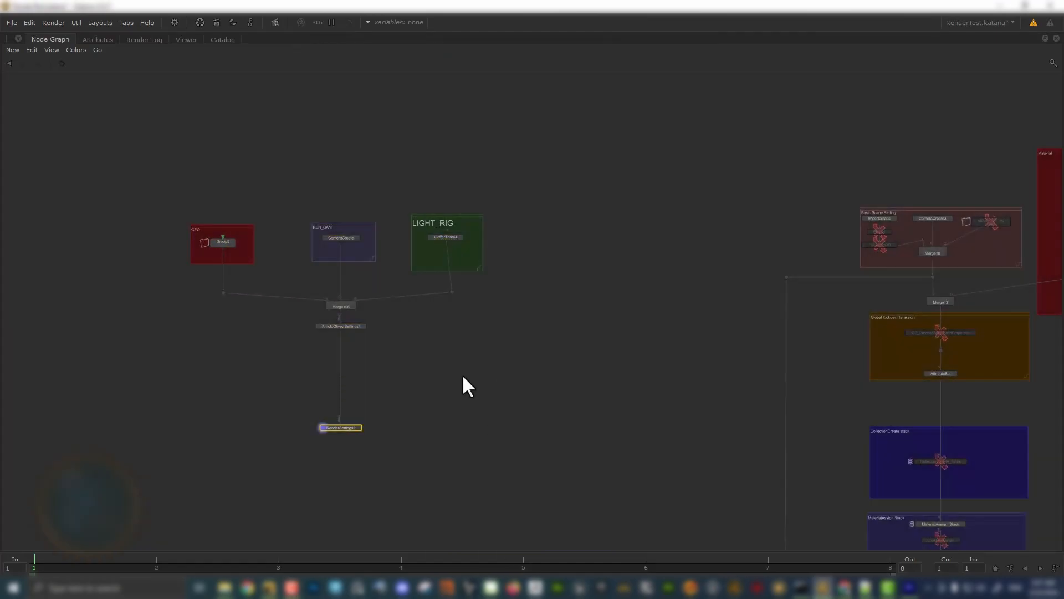
- Insert a Merge node into the connection between ArnoldObjectSettings1 and RenderSettings2
middle_click_drag(408, 420, 561, 410)
scroll(561, 411, "up", 4)
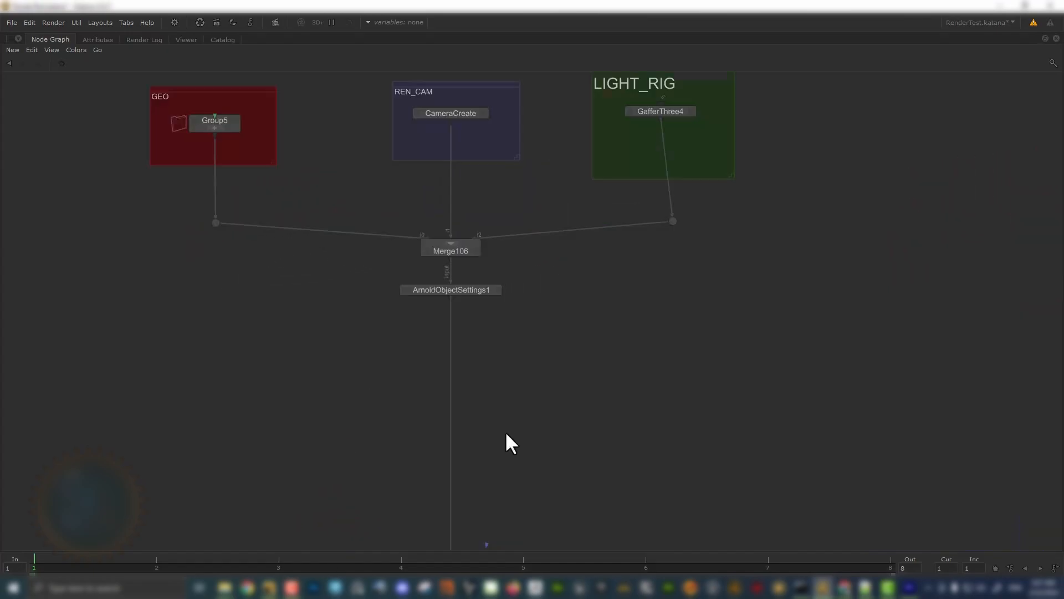
key("Tab")
type("merg")
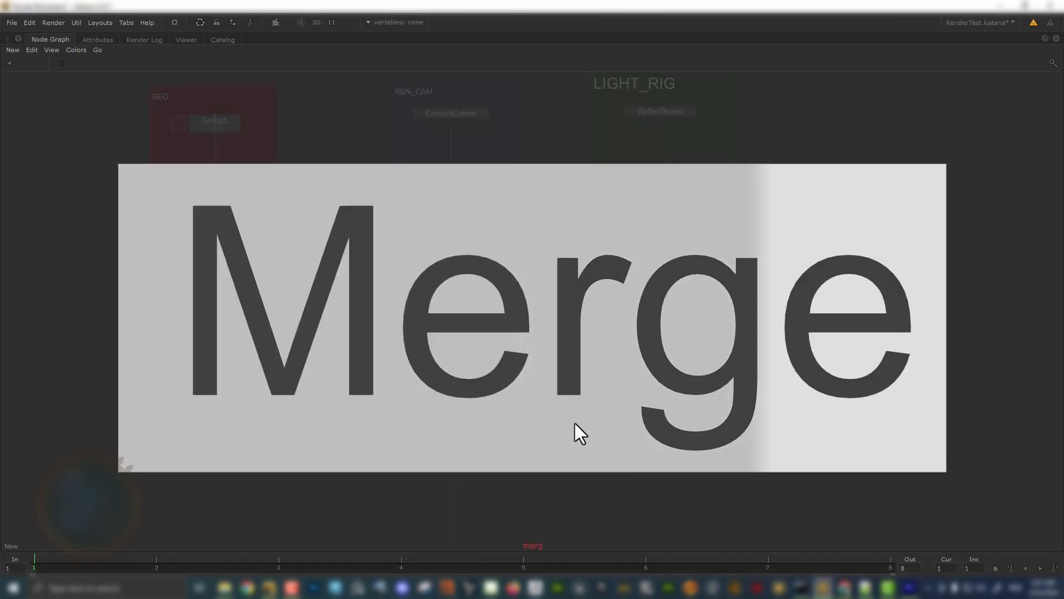
key("Return")
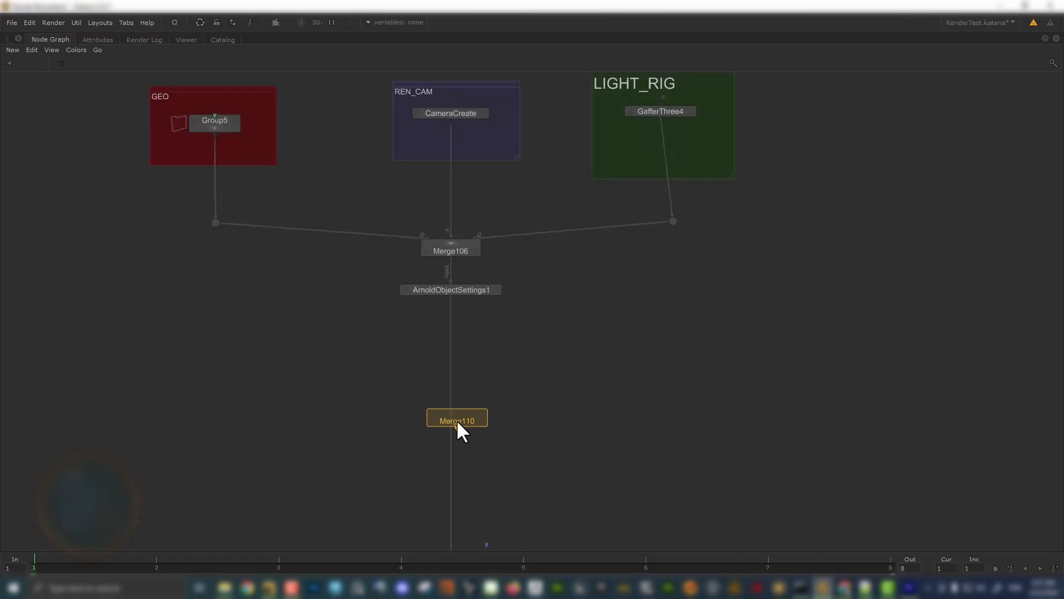
left_click(447, 424)
left_click(562, 380)
middle_click_drag(585, 377, 516, 408)
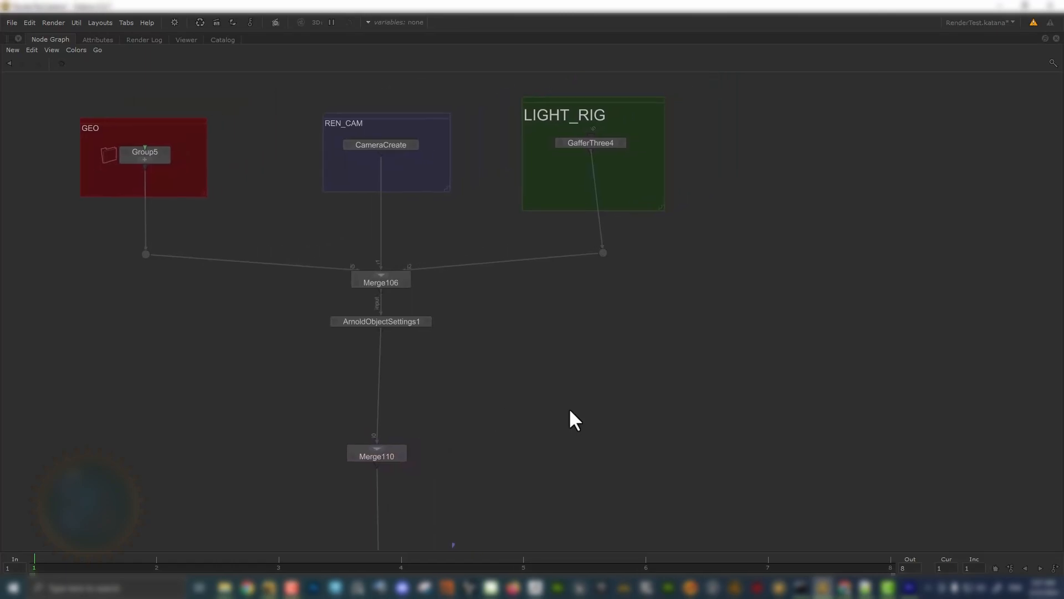
key("Tab")
type("arnol")
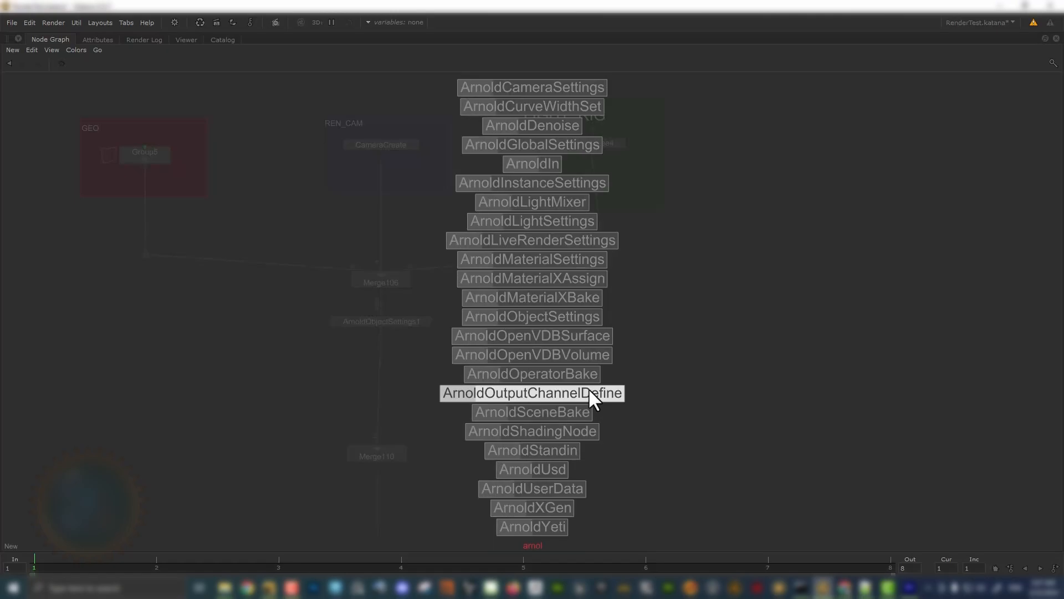
type("m")
key("BackSpace")
key("BackSpace")
key("BackSpace")
key("BackSpace")
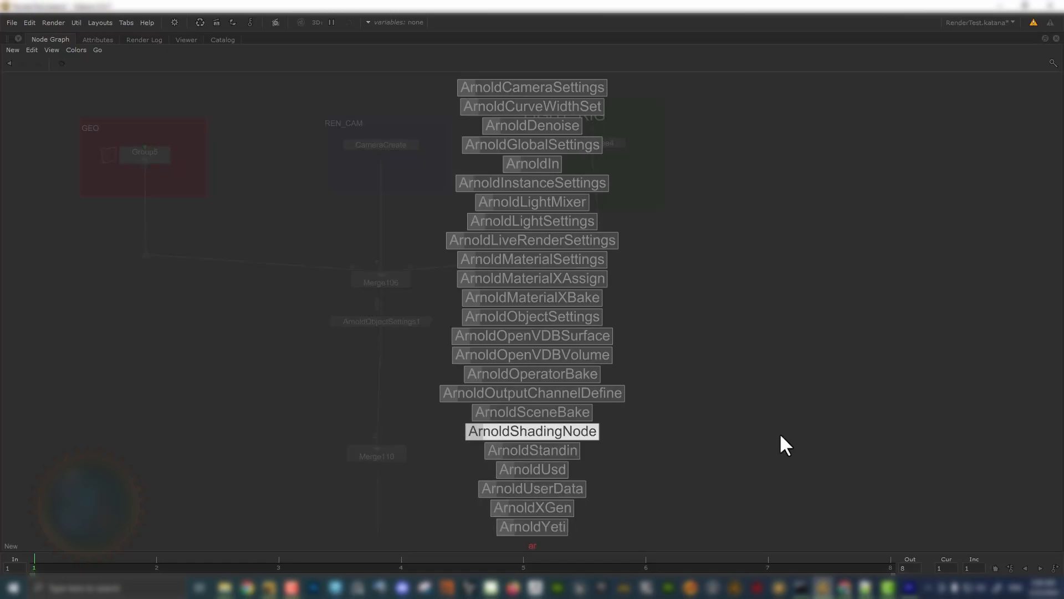
key("BackSpace")
key("BackSpace")
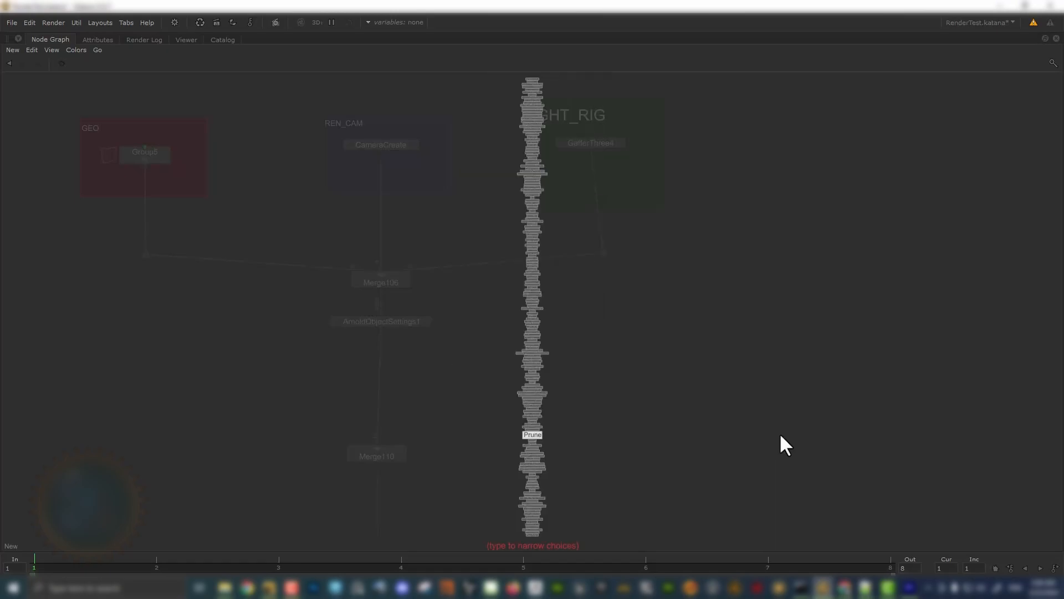
- Add a NetworkMaterialCreate node and place it beside the LIGHT_RIG backdrop
type("net")
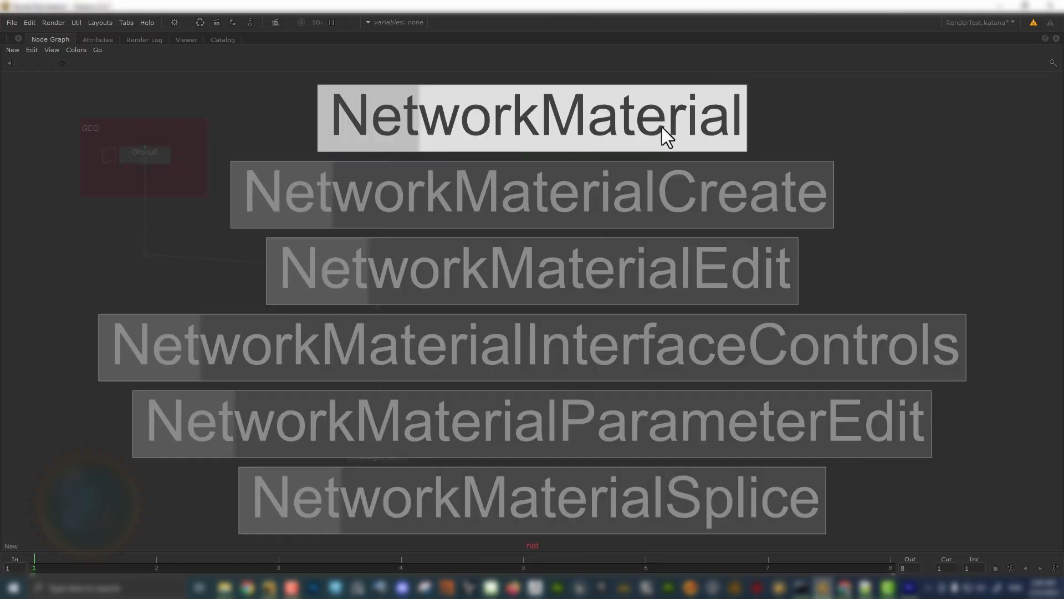
left_click(571, 195)
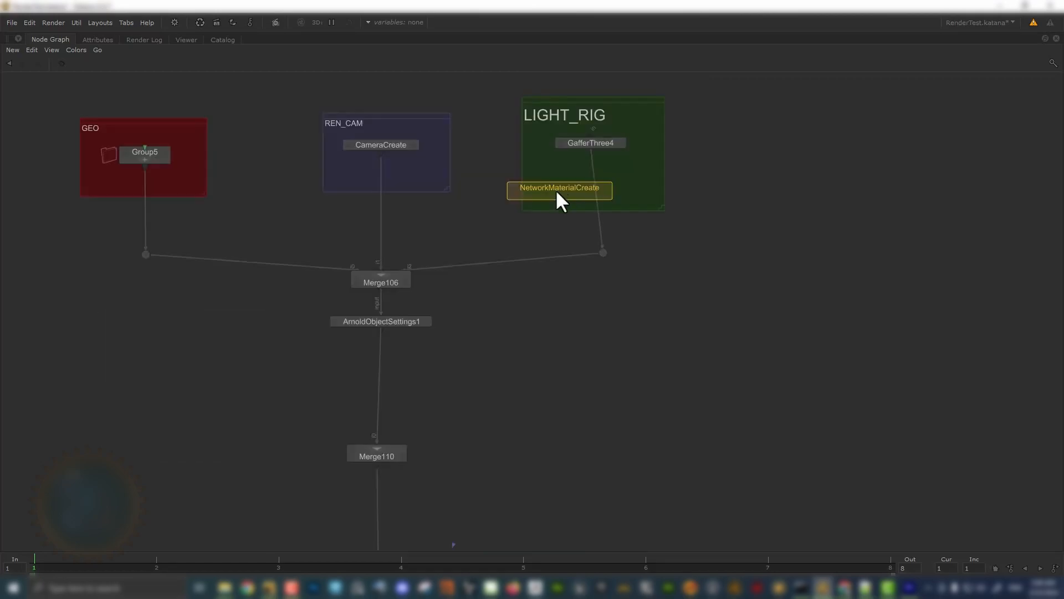
left_click(663, 364)
left_click_drag(673, 370, 820, 225)
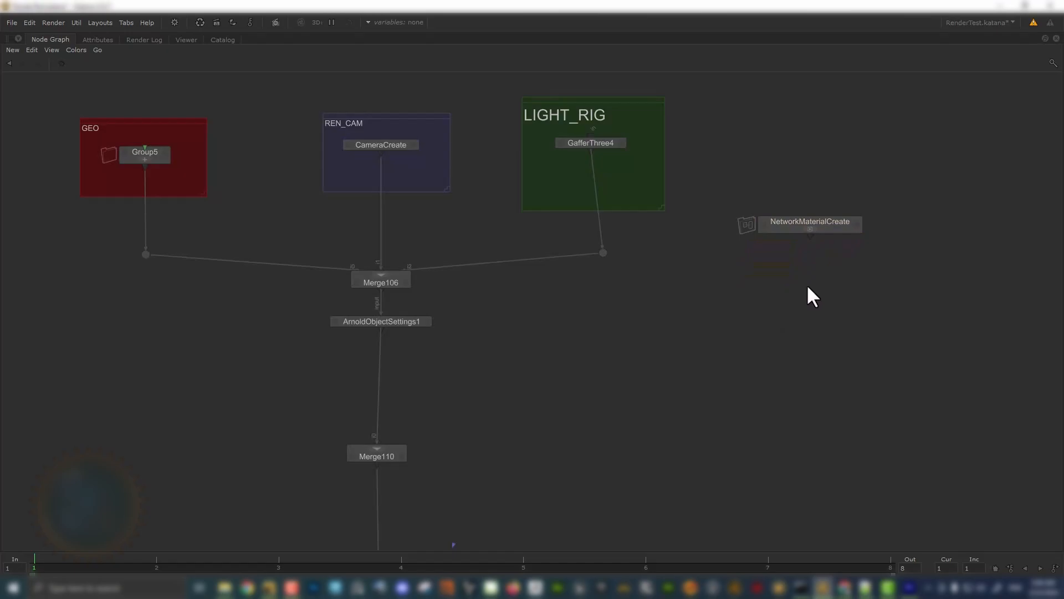
- Add another Merge node and position it directly below the NetworkMaterialCreate node
key("Tab")
type("merg")
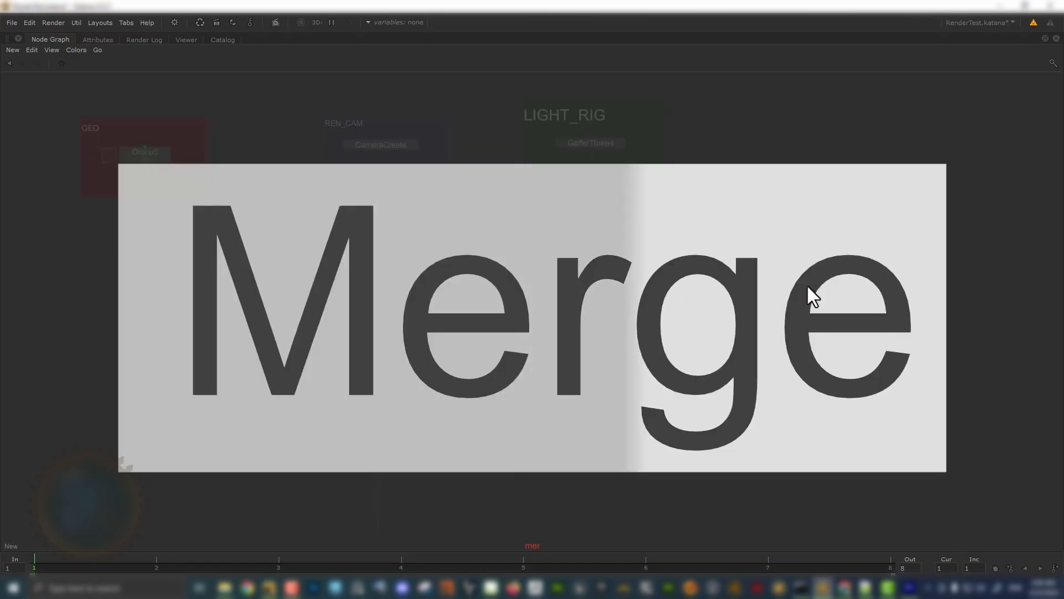
key("Return")
left_click(826, 296)
middle_click_drag(773, 251, 663, 318)
scroll(663, 318, "up", 3)
left_click_drag(764, 406, 727, 420)
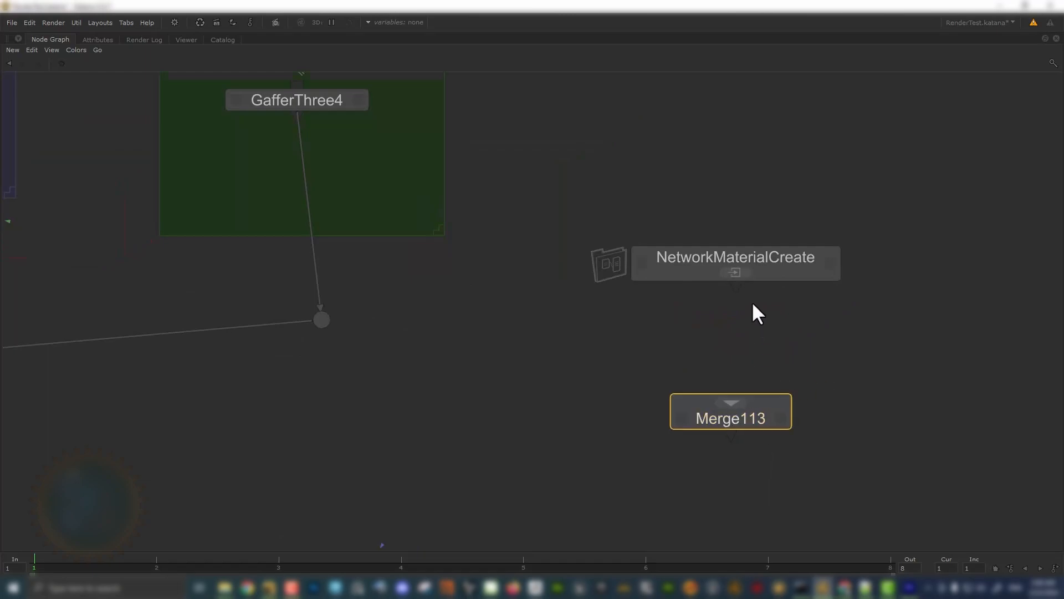
- Rename the NetworkMaterialCreate node to Skin and connect its output to the Merge node below it
left_click(755, 265)
left_click(755, 265)
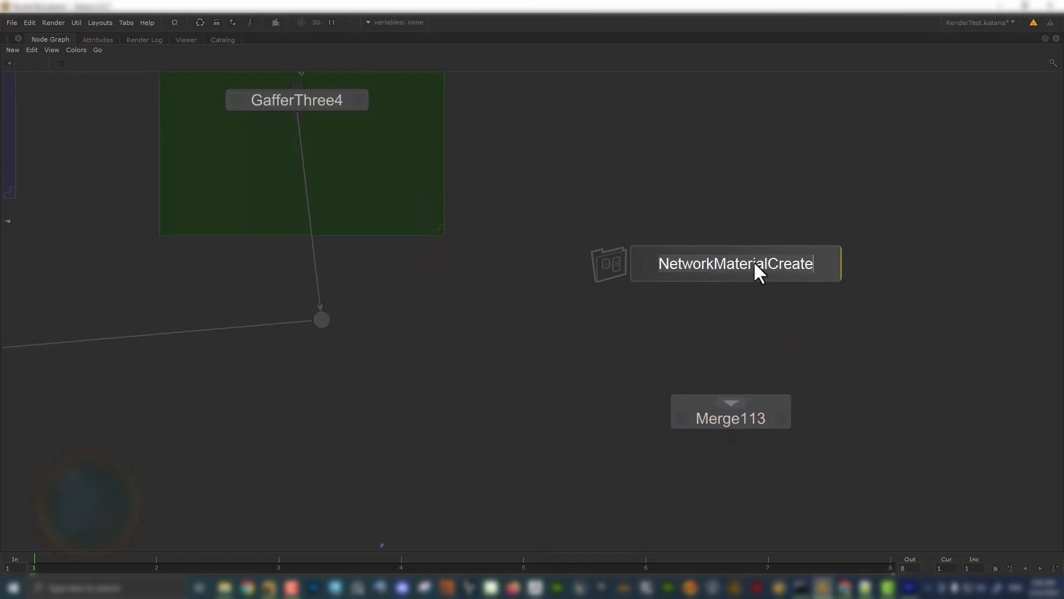
key("BackSpace")
type("Skin")
key("Return")
left_click_drag(735, 287, 731, 402)
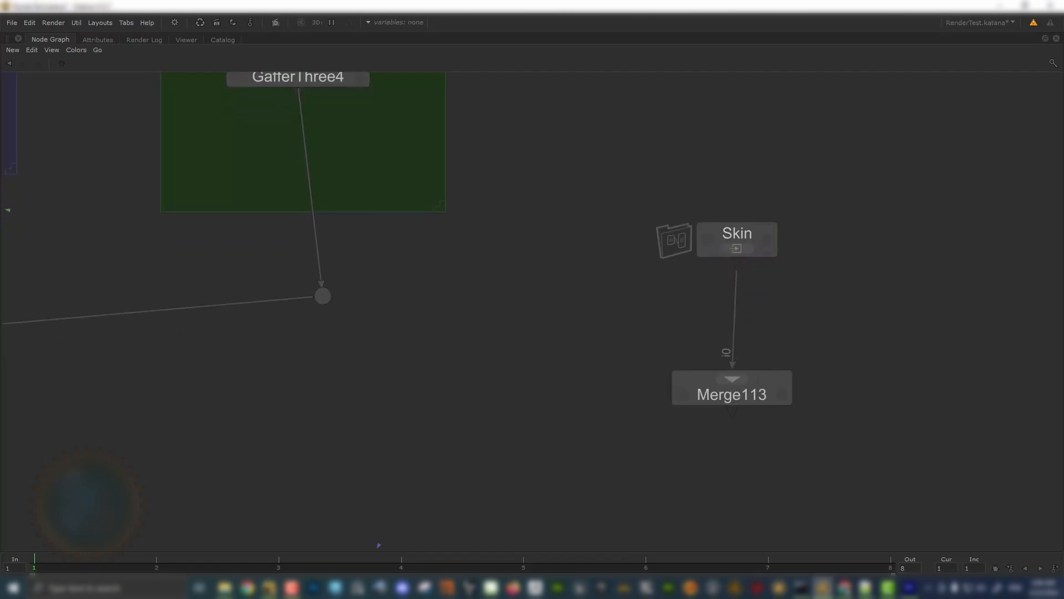
- Add a second input to Merge110 and connect the output of the Skin material's Merge113 to it
middle_click_drag(758, 355, 788, 215)
scroll(788, 217, "down", 5)
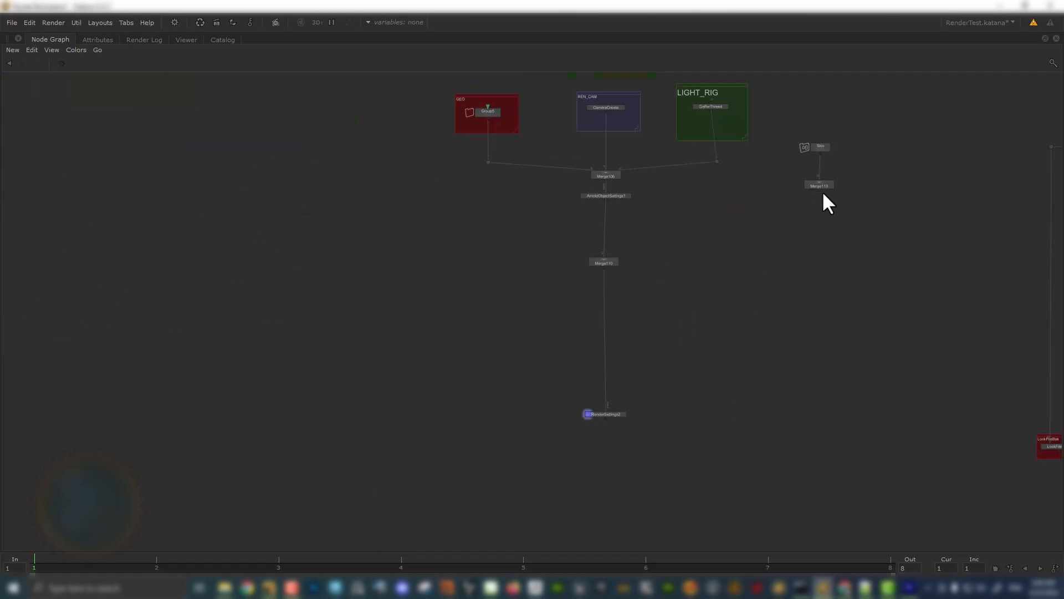
scroll(602, 190, "up", 3)
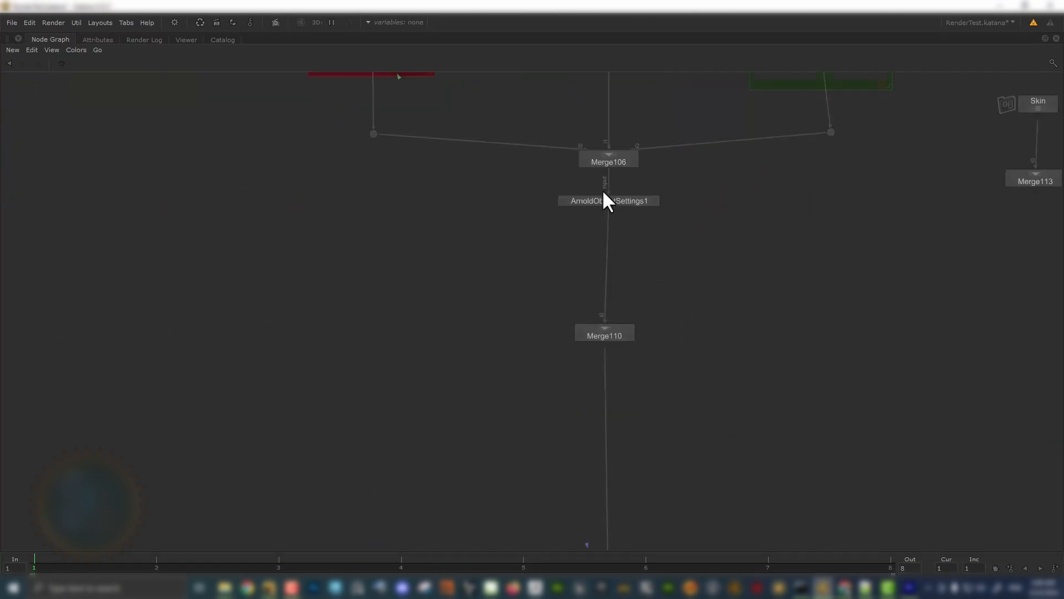
left_click(602, 329)
middle_click_drag(820, 274, 625, 309)
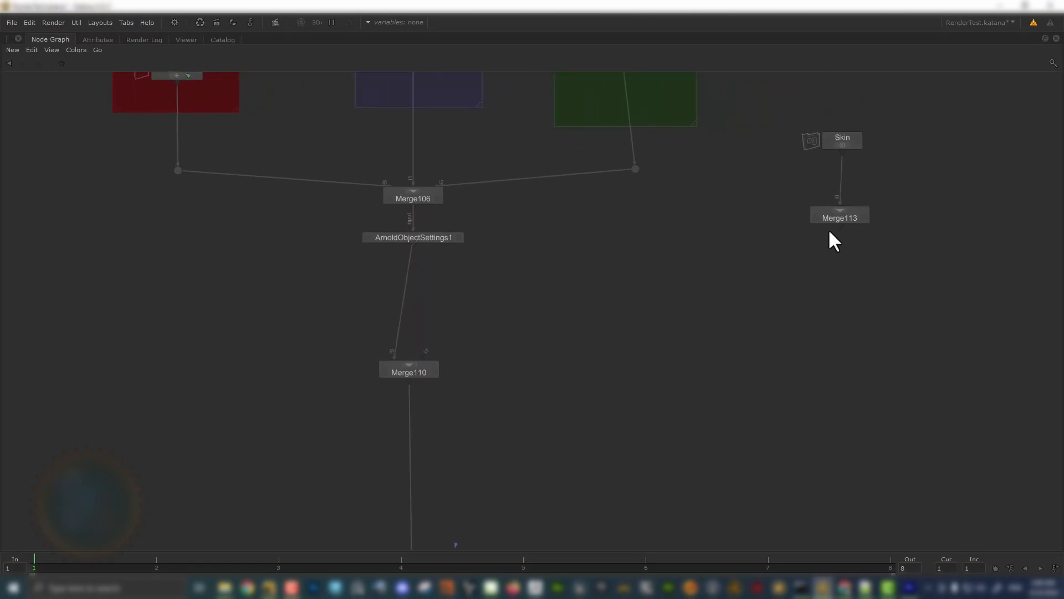
left_click_drag(839, 226, 425, 357)
middle_click_drag(632, 353, 615, 363)
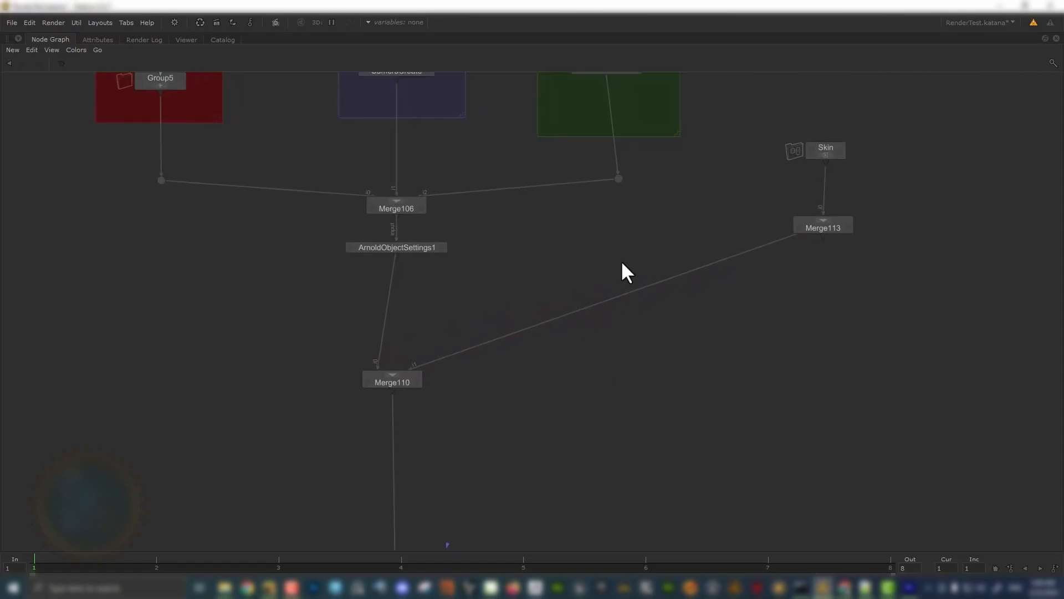
middle_click_drag(568, 262, 652, 234)
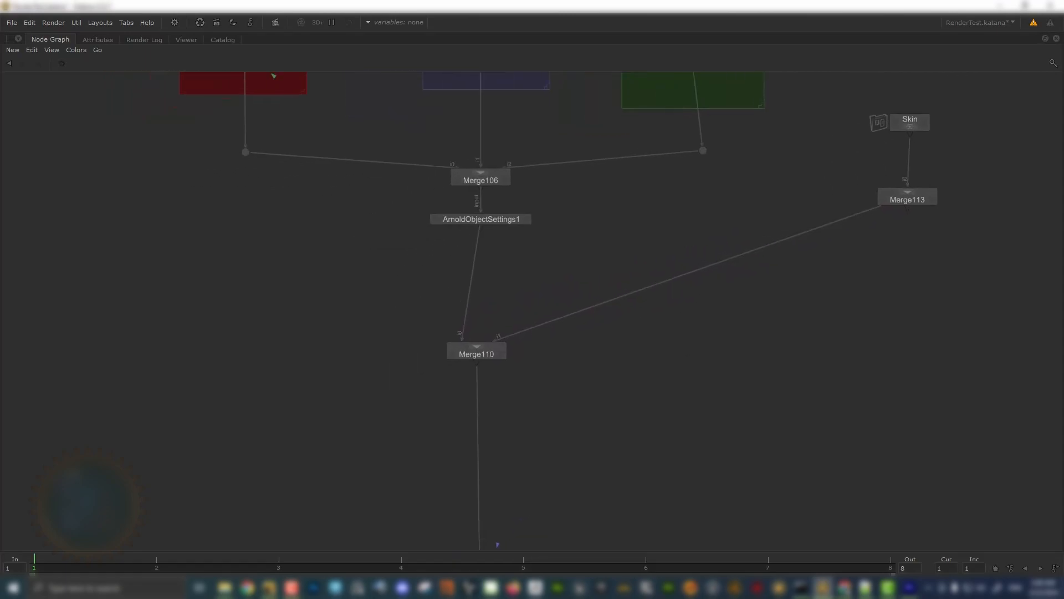
- Align Merge110 beneath ArnoldObjectSettings1 and reposition RenderSettings2 in line below Merge110
left_click_drag(470, 355, 506, 360)
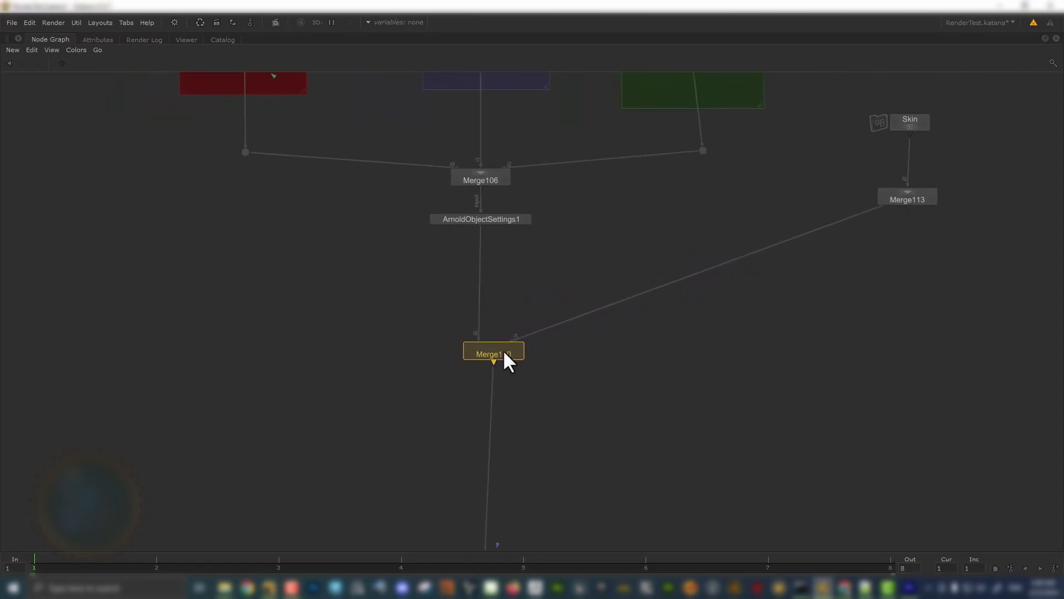
middle_click_drag(523, 426, 480, 182)
left_click_drag(357, 318, 673, 509)
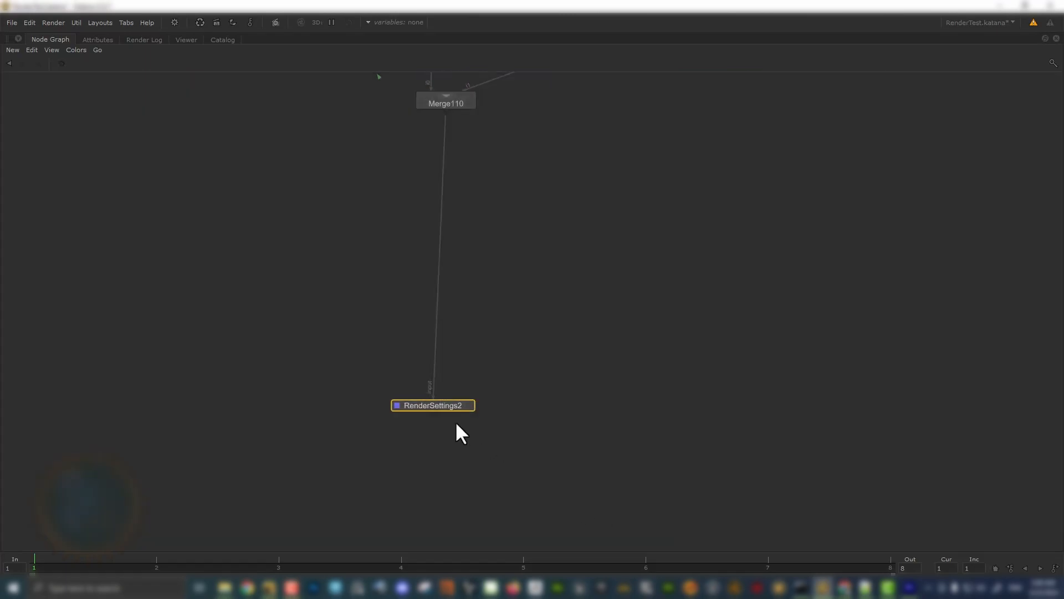
left_click_drag(445, 404, 458, 420)
- Insert a Dot node into the connection between Merge113 and Merge110, and place it directly below Merge113
middle_click_drag(675, 98, 627, 331)
key("Tab")
type("dot")
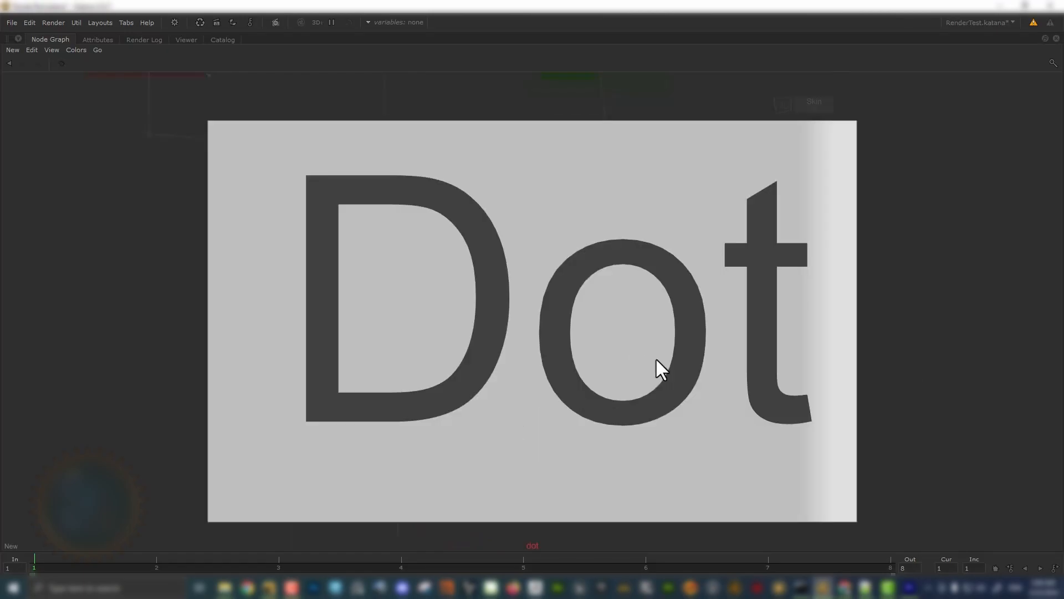
key("Return")
left_click(593, 255)
left_click_drag(610, 266, 811, 294)
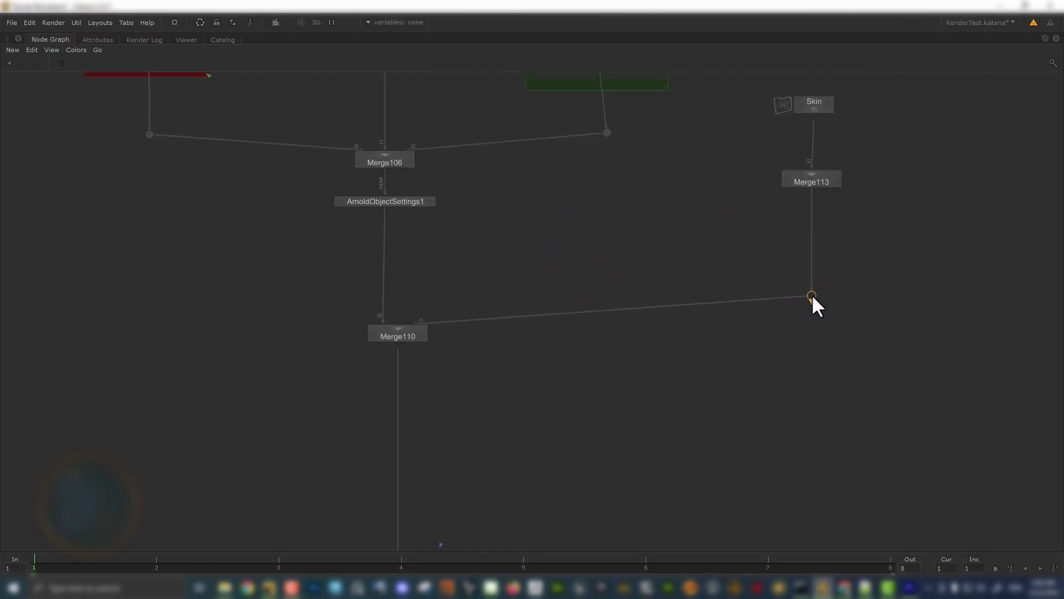
- Move the Skin node, Merge113 and their dot together farther away from the LIGHT_RIG backdrop
middle_click_drag(857, 210, 670, 391)
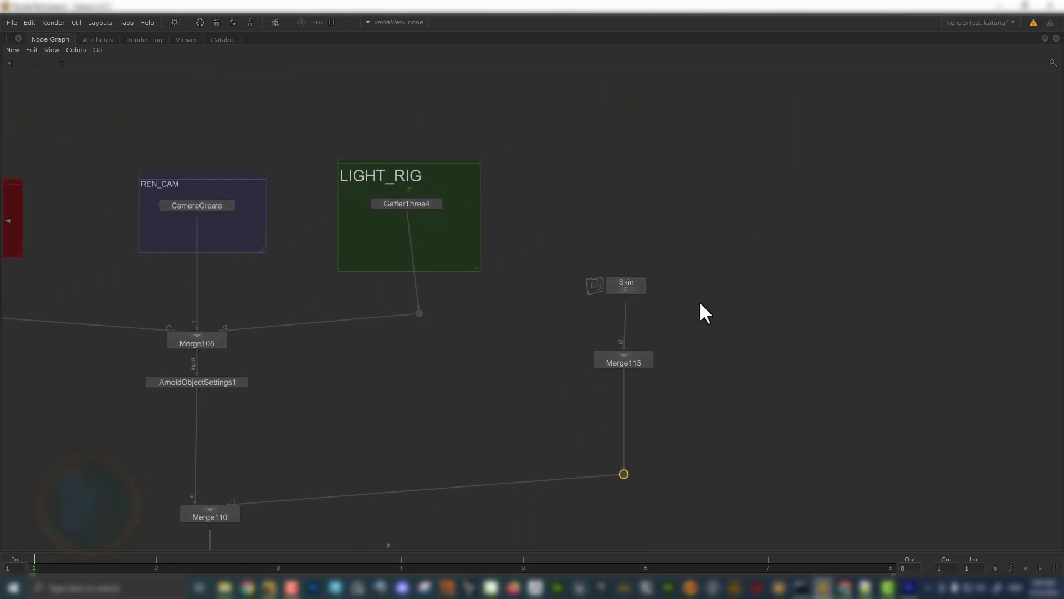
left_click_drag(577, 217, 744, 476)
left_click_drag(610, 364, 807, 354)
left_click(734, 318)
middle_click_drag(734, 319, 530, 339)
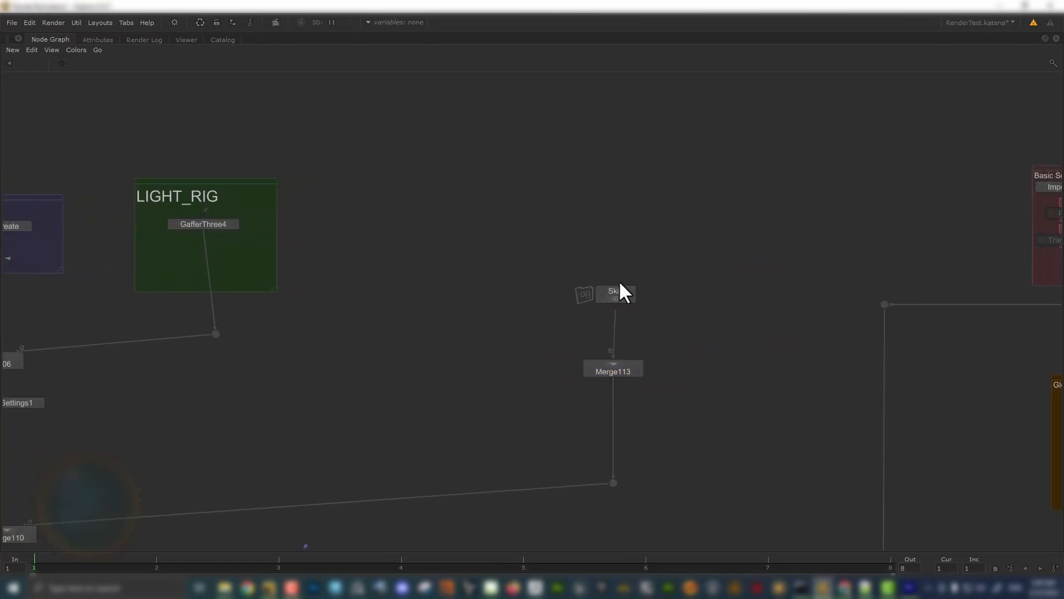
- Move the Skin node up toward the LIGHT_RIG backdrop to make room for more material nodes above Merge113
left_click_drag(614, 289, 461, 207)
left_click_drag(351, 145, 998, 279)
left_click_drag(833, 135, 434, 244)
left_click_drag(383, 144, 686, 270)
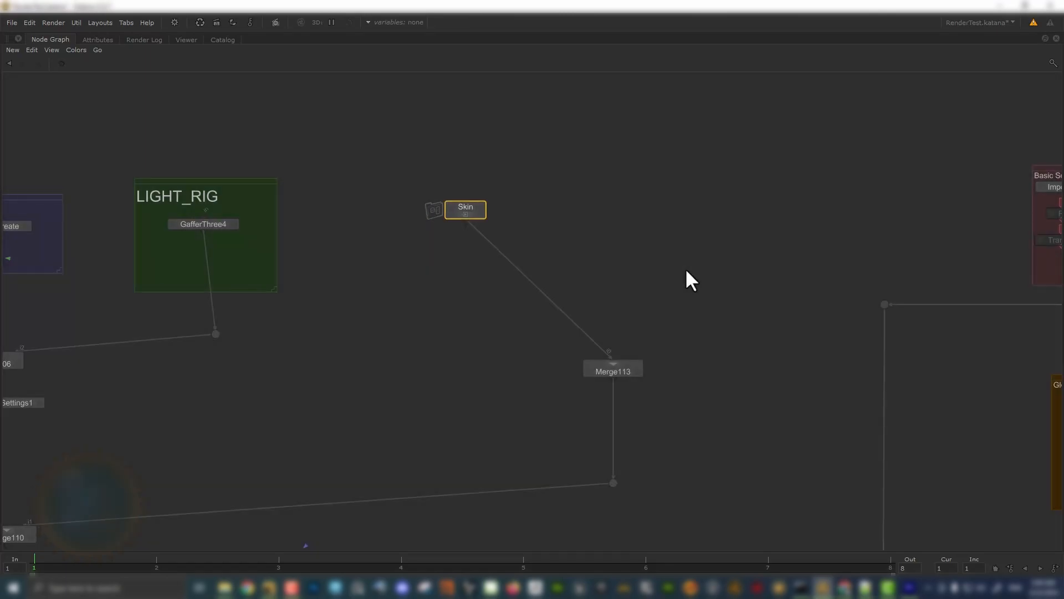
left_click(671, 274)
left_click_drag(575, 188, 378, 254)
- Place a second network material node beside Skin and rename it Nail
left_click(550, 209)
left_click(610, 190)
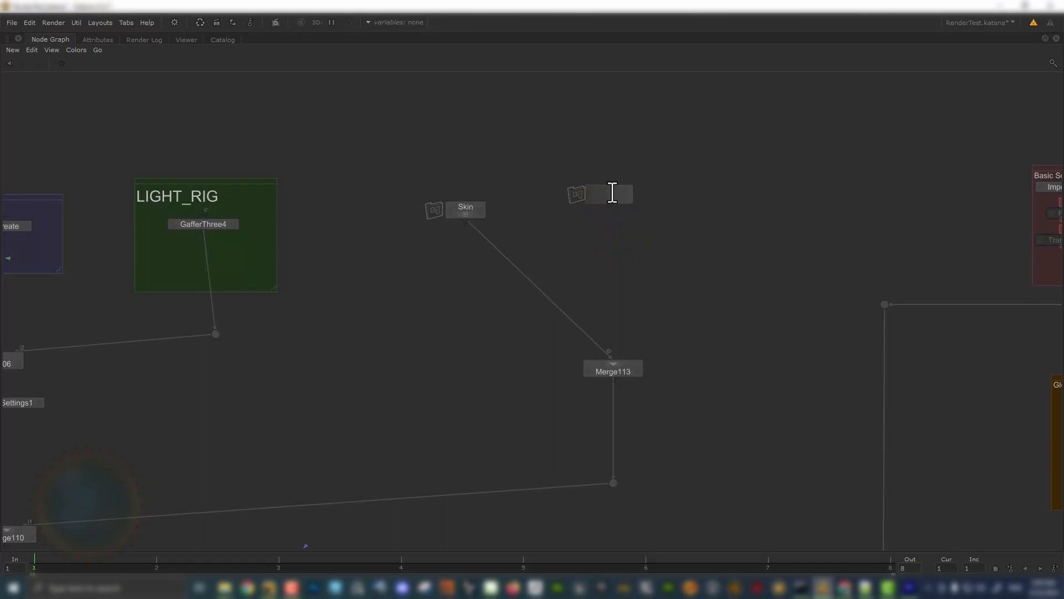
type("ail")
key("Return")
- Connect the Nail node's output to a second input of Merge113 and position Nail above the merge
middle_click_drag(624, 253, 634, 279)
scroll(624, 255, "up", 4)
left_click_drag(627, 179, 632, 207)
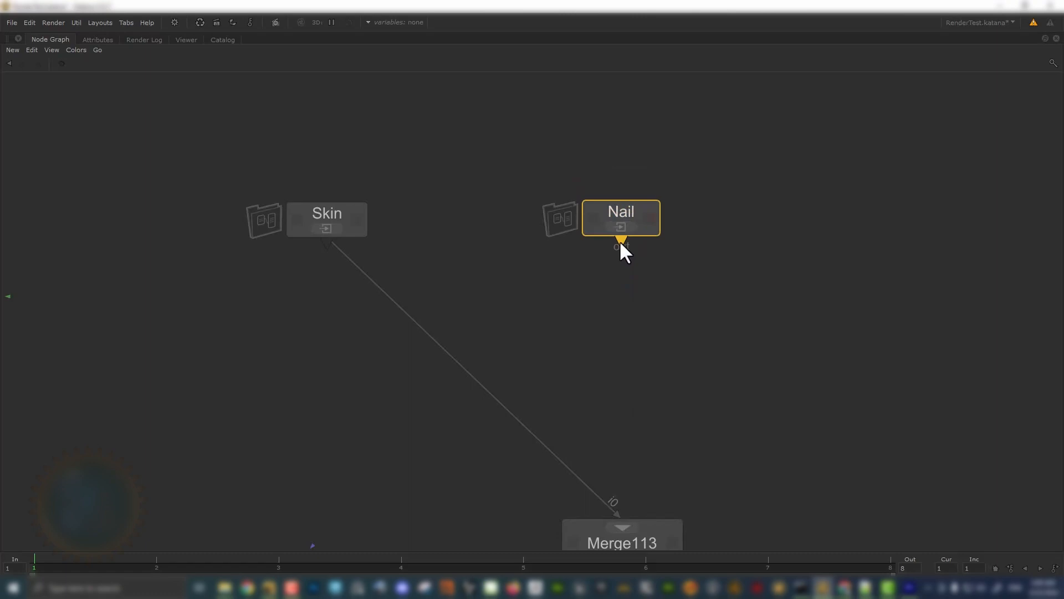
left_click_drag(620, 241, 625, 524)
left_click_drag(642, 227, 672, 191)
- Try grouping only the Skin and Nail nodes, expand the group to view its contents, and undo the grouping
scroll(688, 277, "down", 5)
left_click_drag(542, 195, 732, 297)
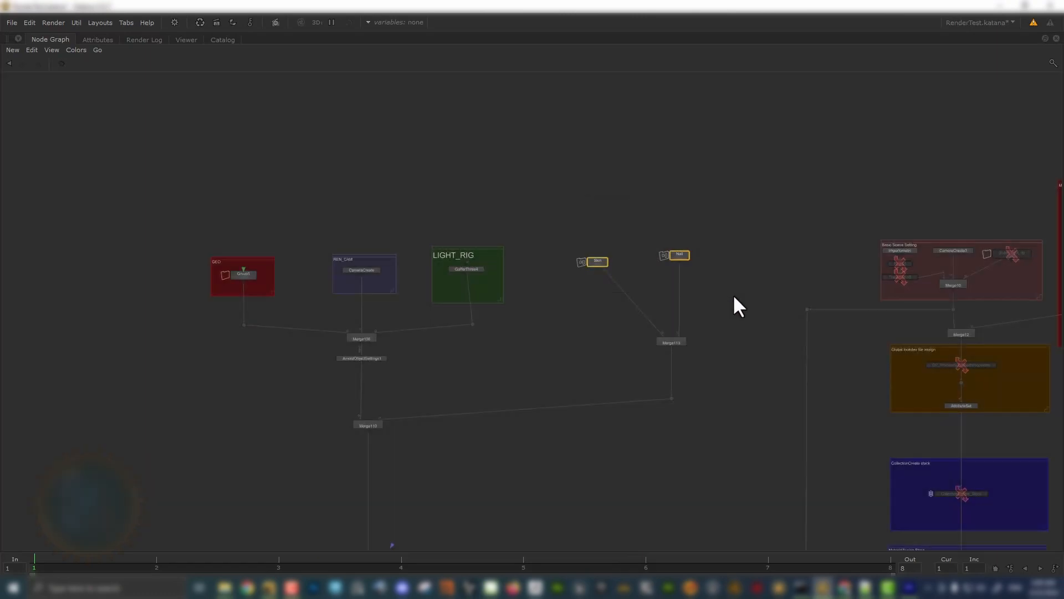
key("ctrl+g")
scroll(715, 285, "up", 8)
left_click_drag(465, 222, 554, 188)
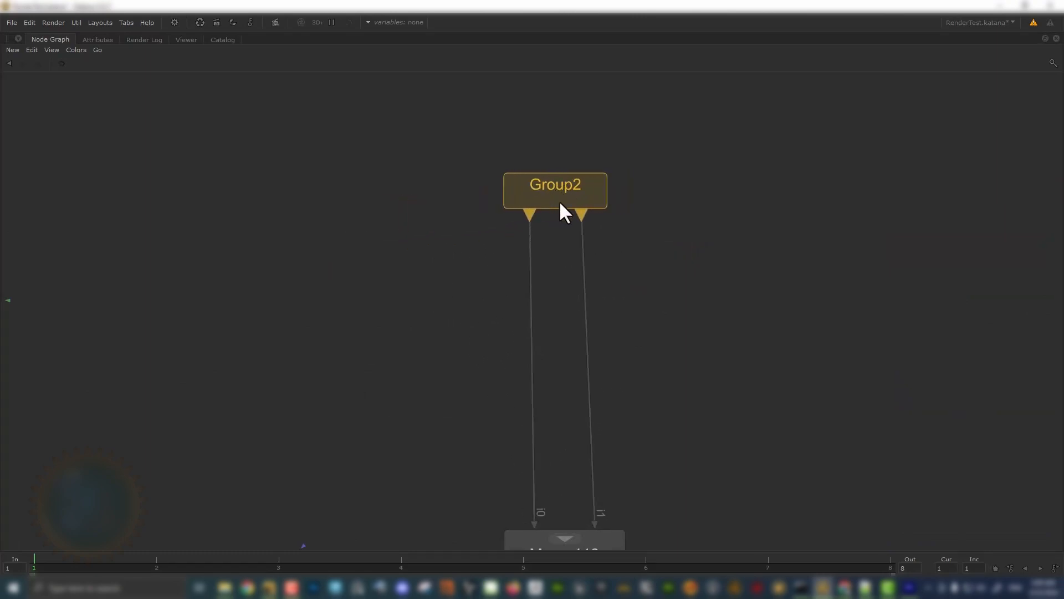
middle_click(561, 212, "ctrl")
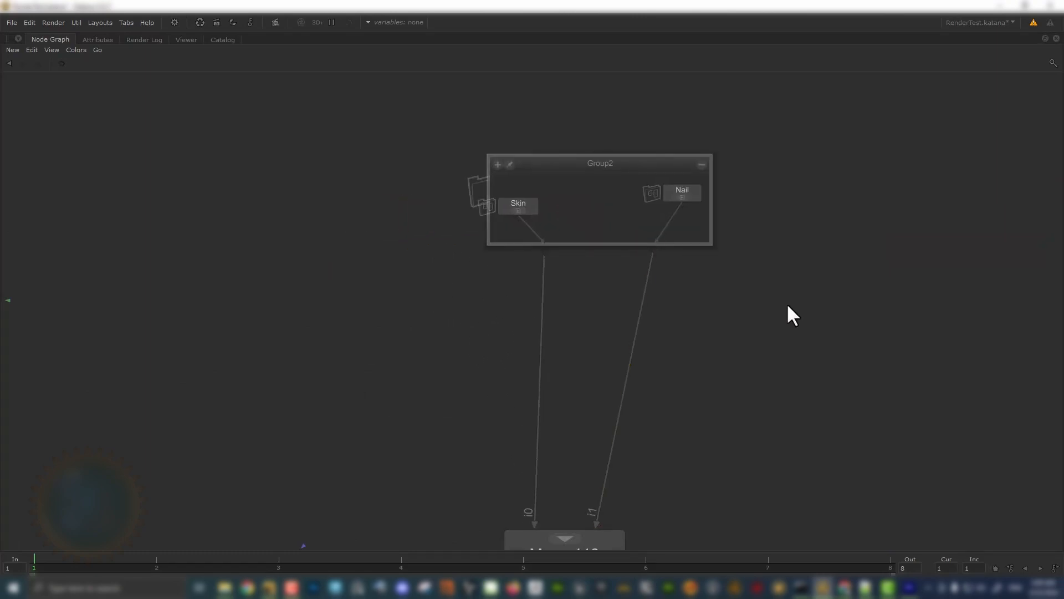
middle_click_drag(778, 304, 693, 215)
scroll(693, 215, "down", 3)
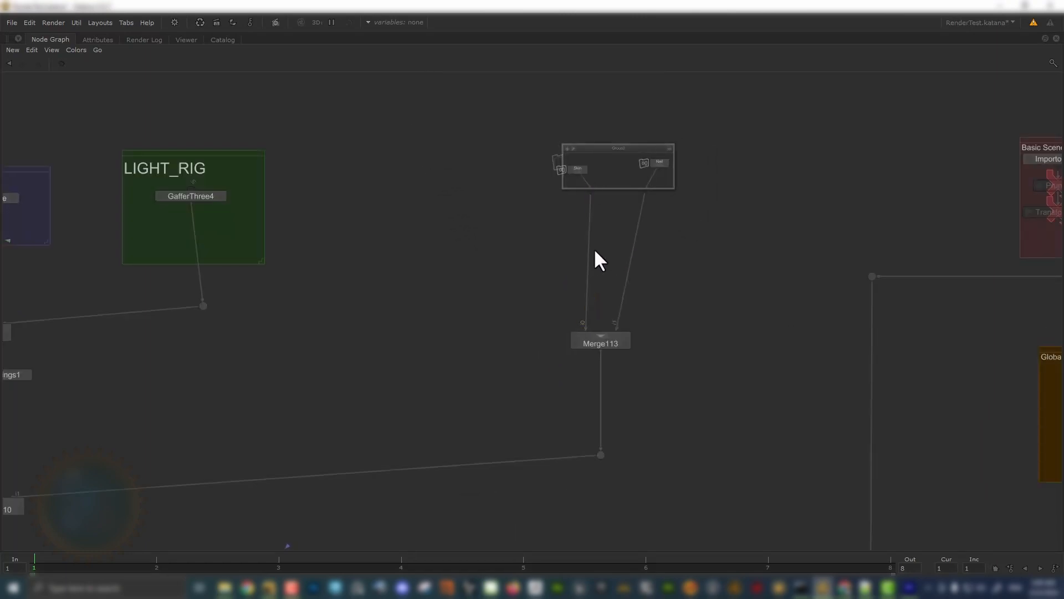
key("ctrl+z")
key("ctrl+z")
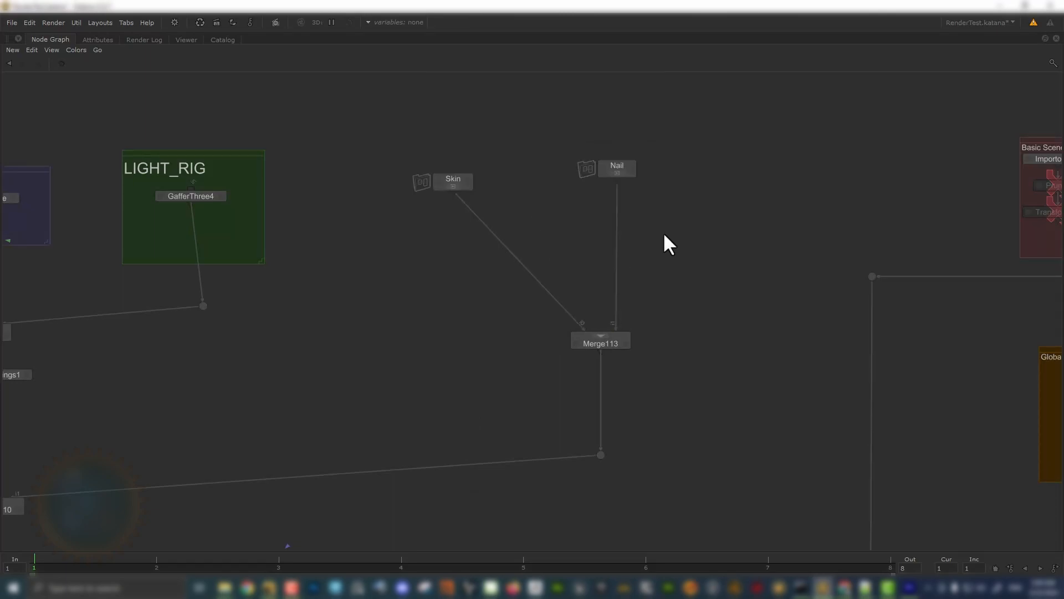
- Group Skin, Nail and Merge113 together, expand the group, and center Merge113 beneath the two material nodes
left_click_drag(373, 108, 767, 380)
key("ctrl+g")
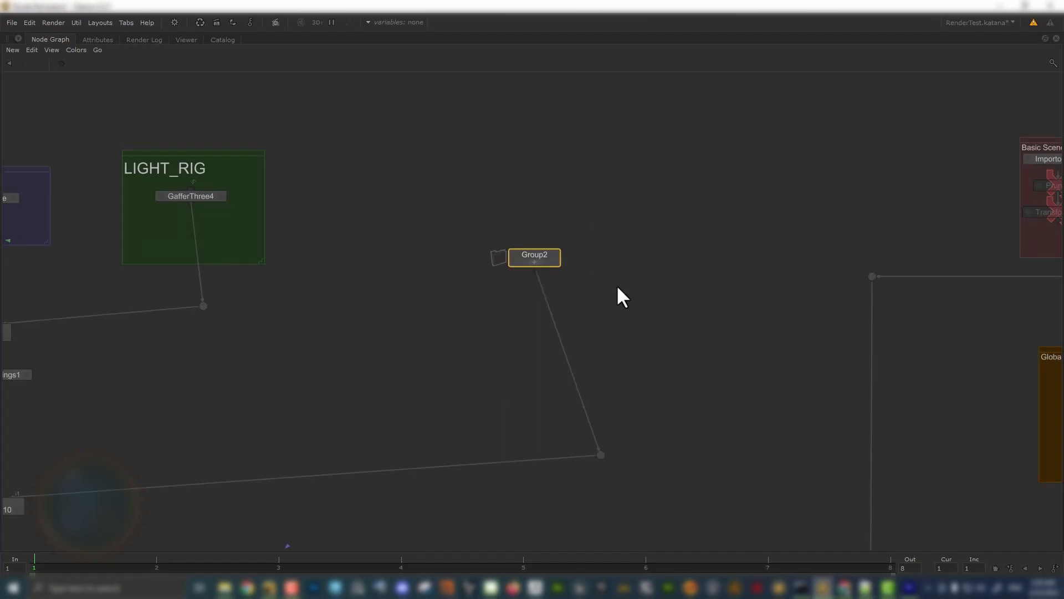
left_click(530, 261)
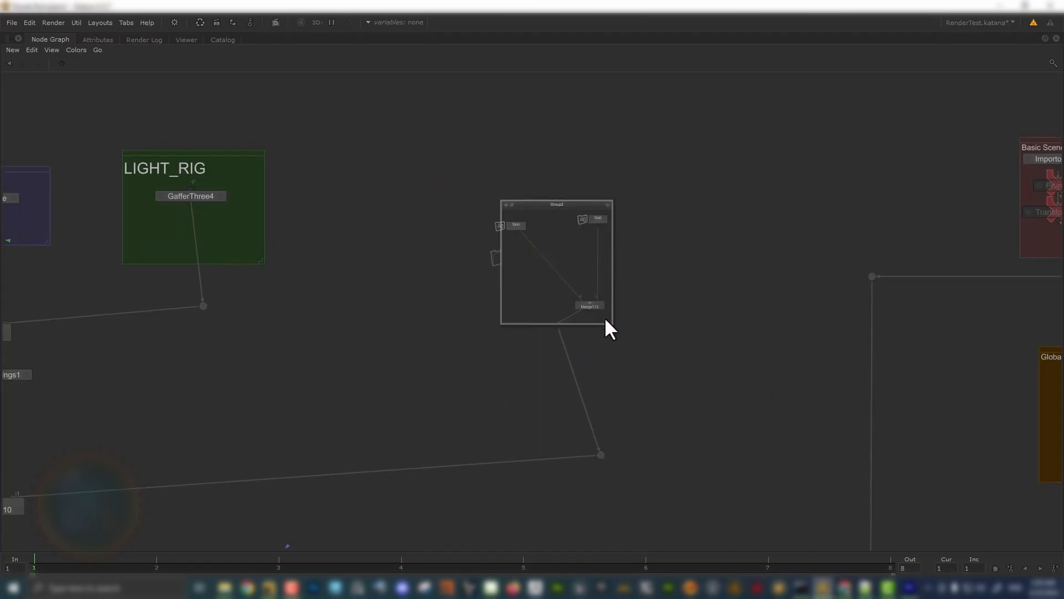
key("f")
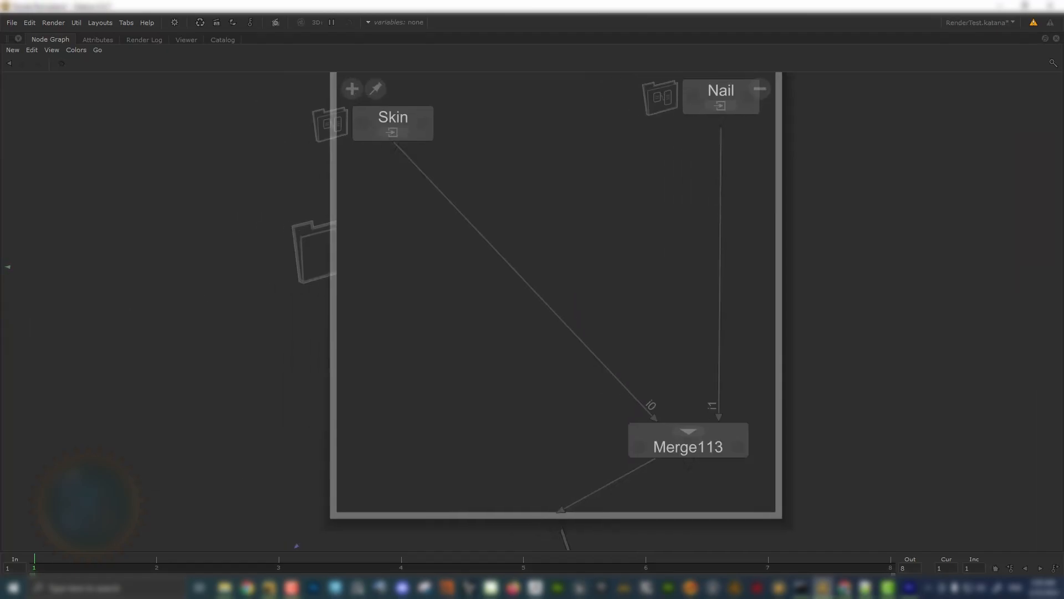
left_click_drag(747, 402, 601, 332)
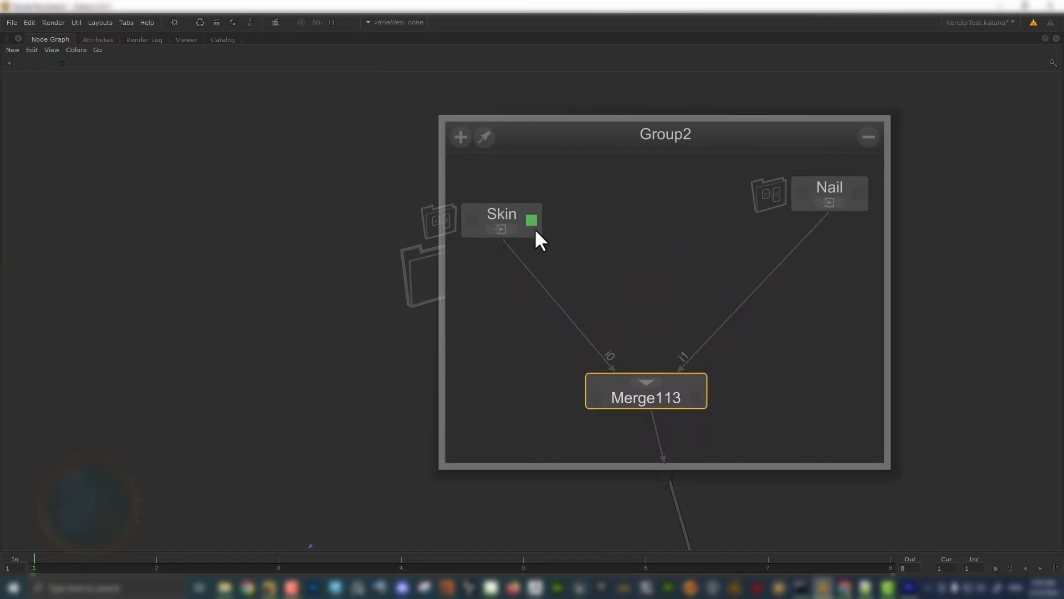
- Rename the material in the Skin node to Skin_mat and expand the materials location in the Scene Graph
key("space")
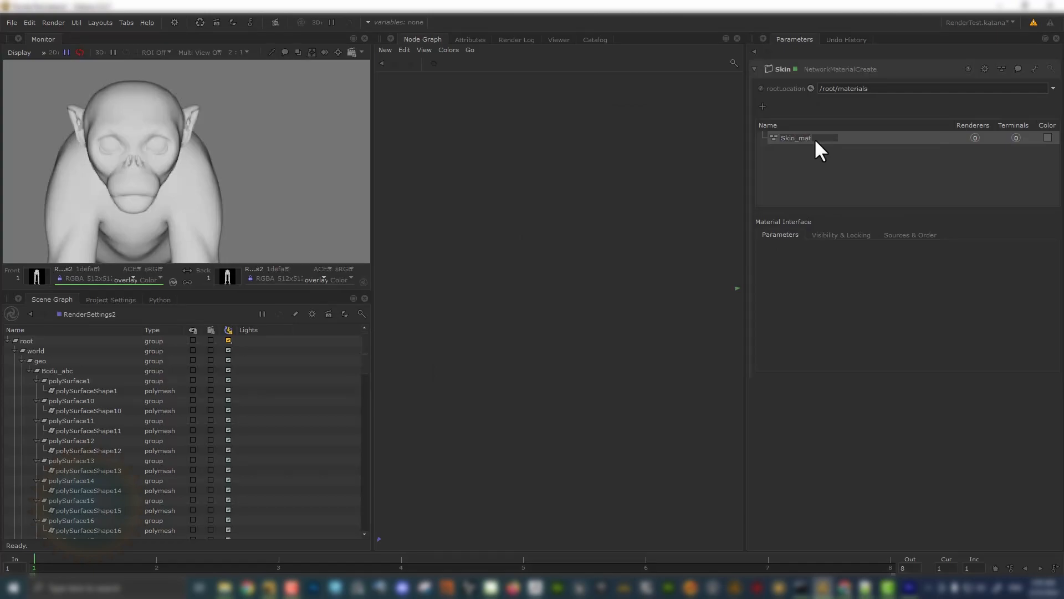
scroll(241, 403, "down", 20)
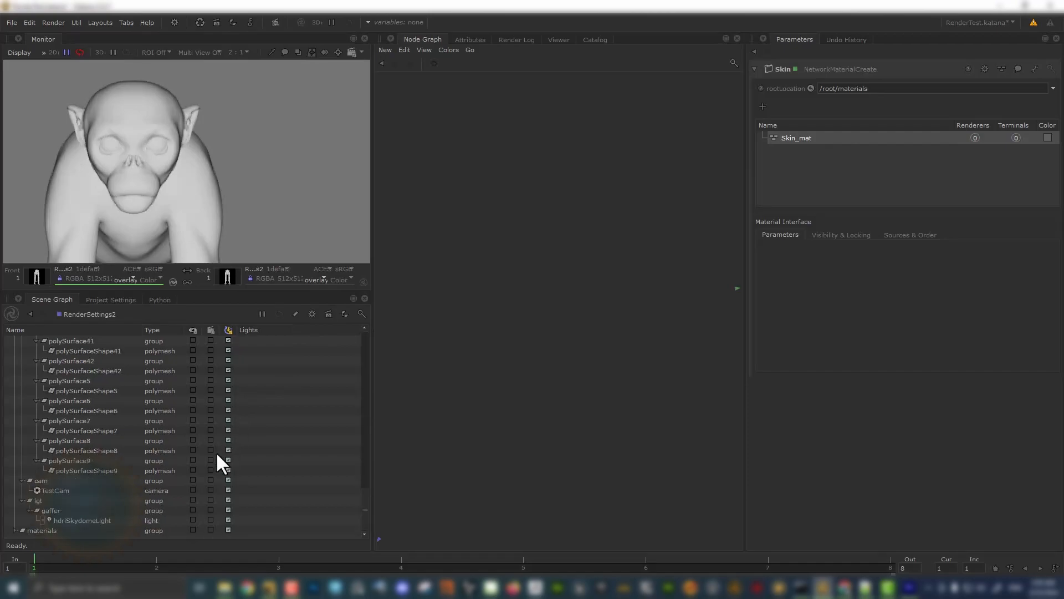
left_click(17, 528)
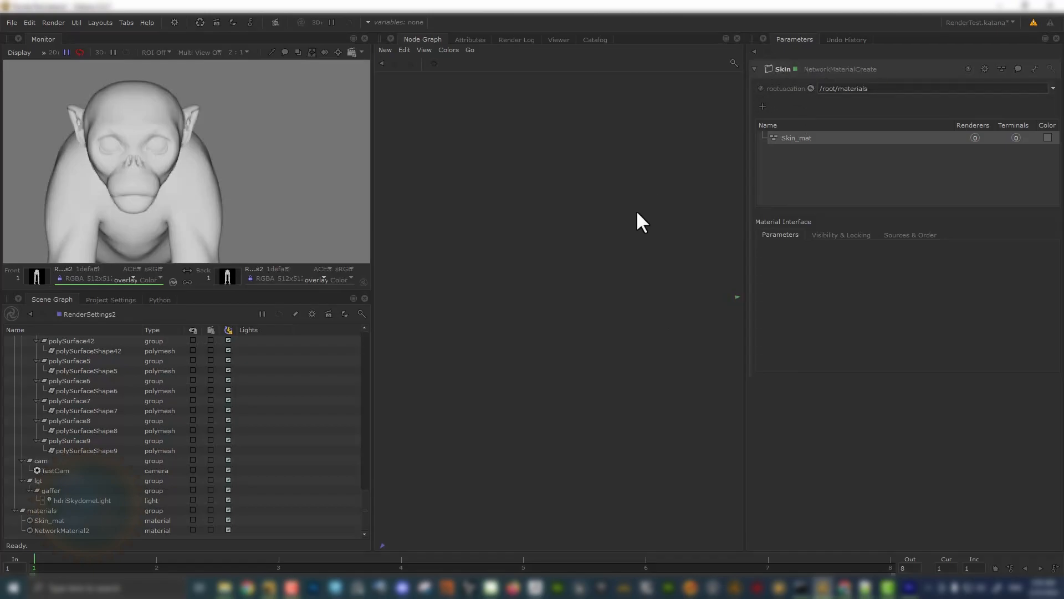
- Open Merge113's parameters inside Group2, and enter the Skin node's material network in an enlarged Node Graph
scroll(612, 238, "down", 6)
scroll(523, 236, "up", 3)
middle_click_drag(724, 227, 534, 228)
scroll(534, 228, "up", 2)
scroll(535, 229, "up", 3)
middle_click_drag(696, 216, 574, 207)
double_click(561, 312)
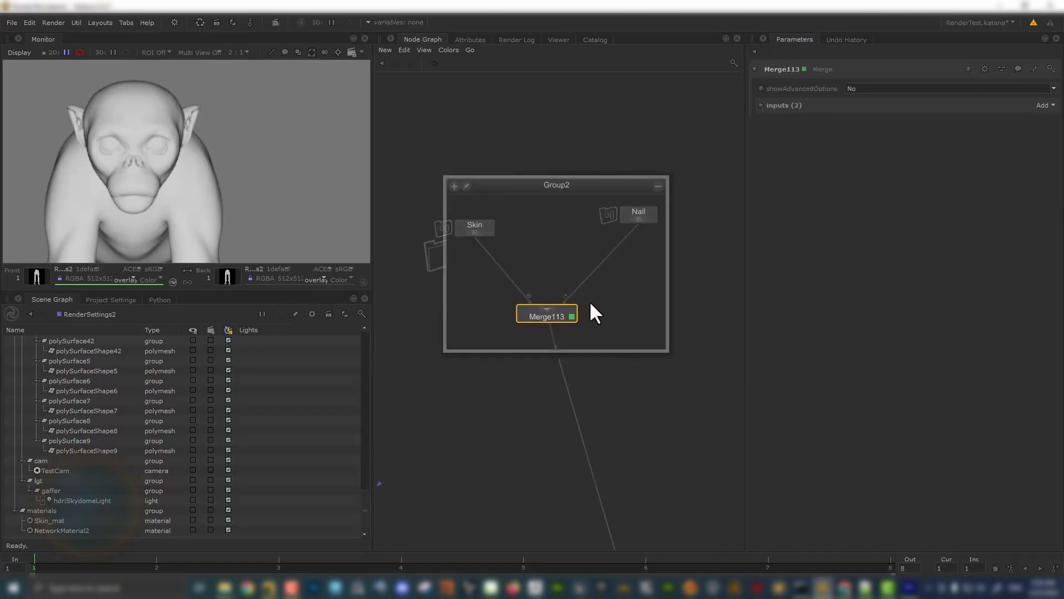
left_click(473, 232)
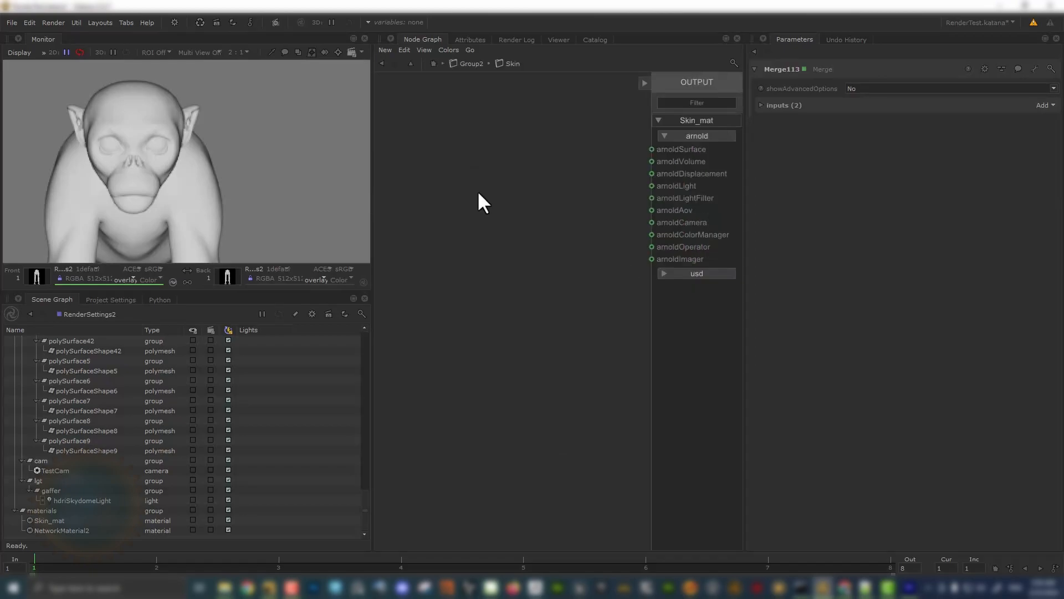
key("space")
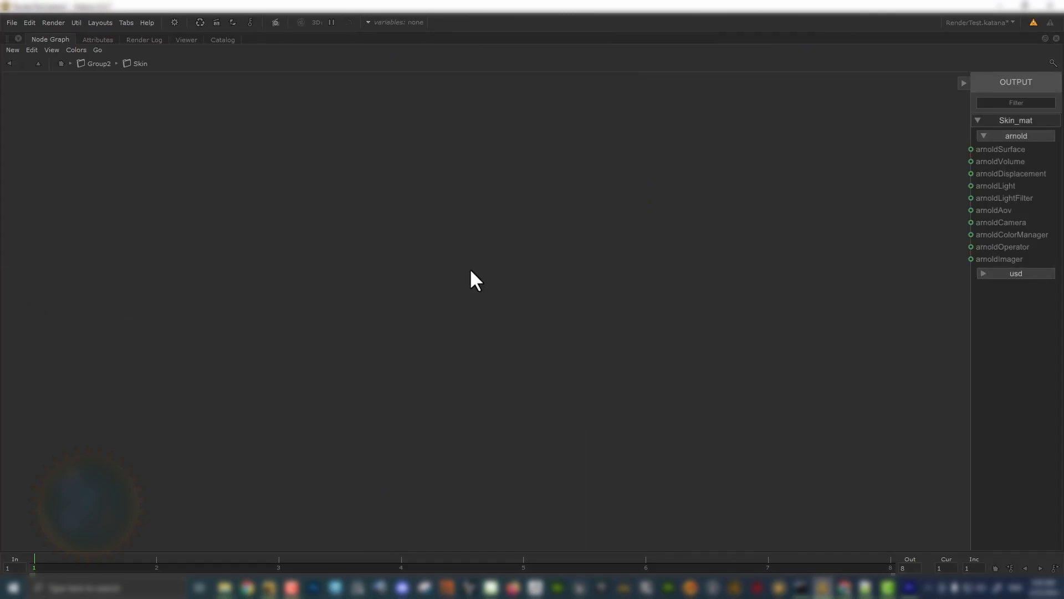
- Add an ArnoldShadingNode to the Skin material network and move it closer to the Skin_mat output terminals
key("Tab")
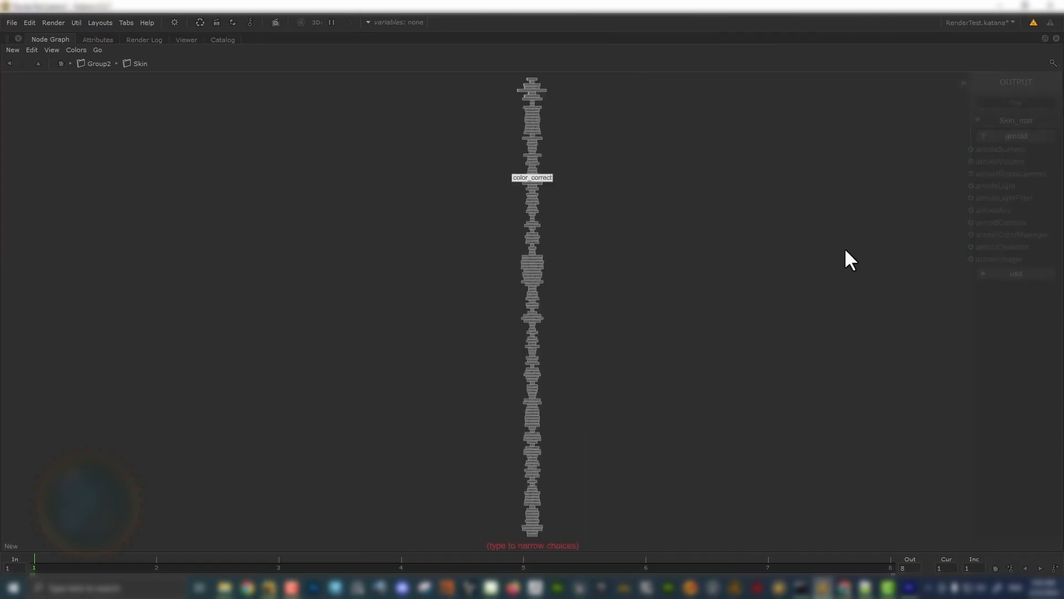
type("arnol")
left_click(559, 301)
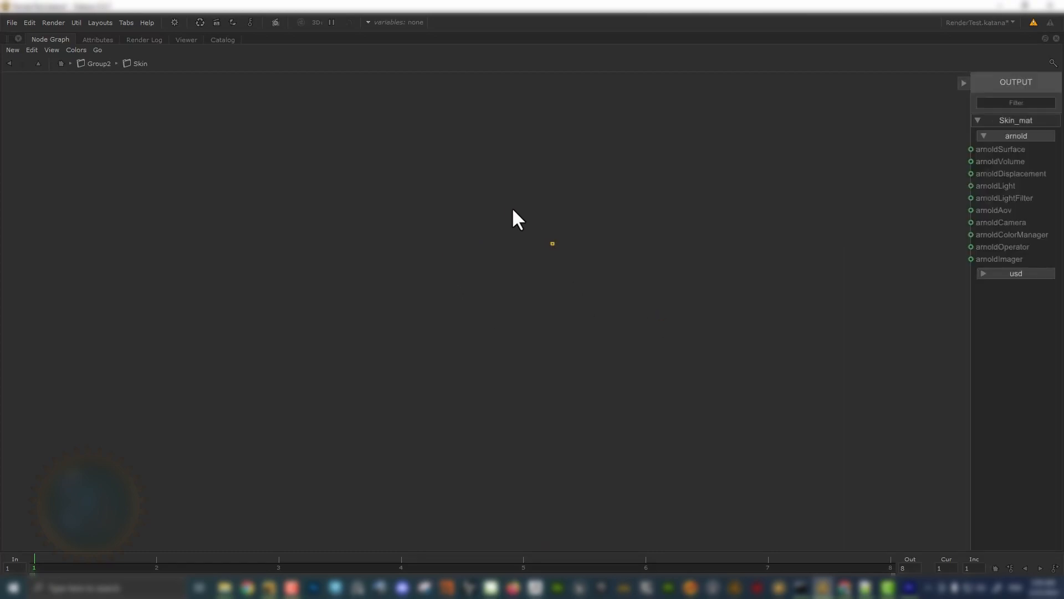
scroll(615, 272, "up", 3)
scroll(532, 228, "up", 2)
scroll(471, 215, "up", 8)
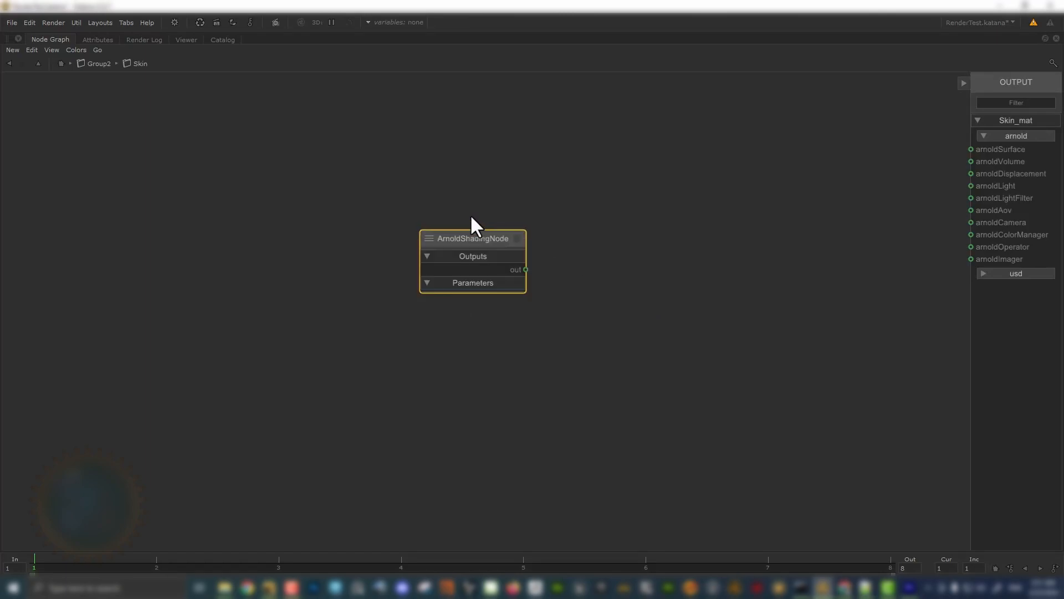
left_click_drag(469, 237, 722, 190)
- Restore the full layout and add a standard_surface shader beside the ArnoldShadingNode
key("space")
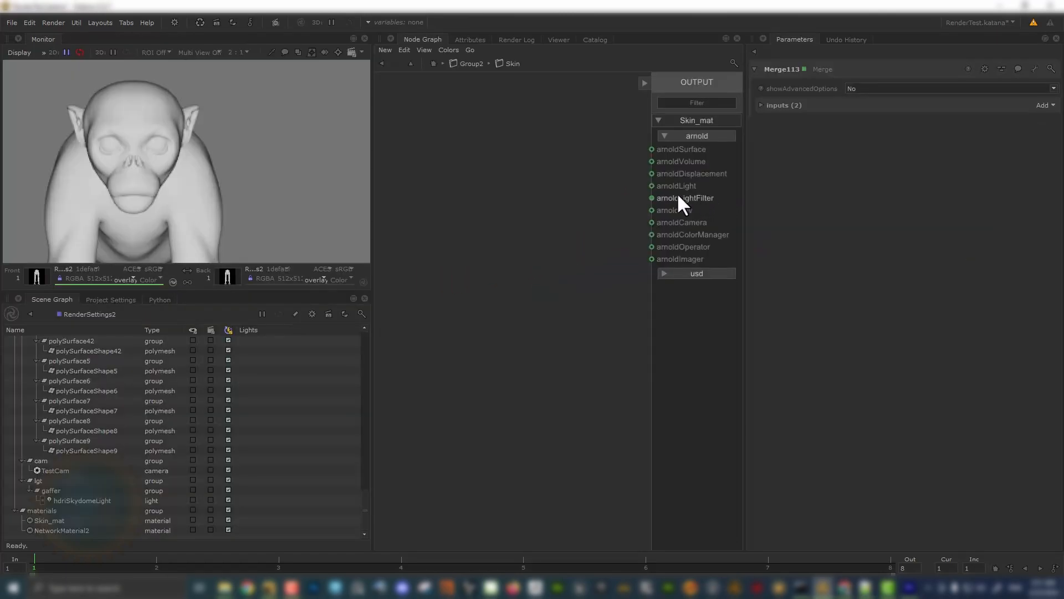
scroll(480, 220, "down", 4)
middle_click_drag(662, 204, 542, 206)
scroll(502, 197, "up", 4)
left_click(542, 207)
key("Tab")
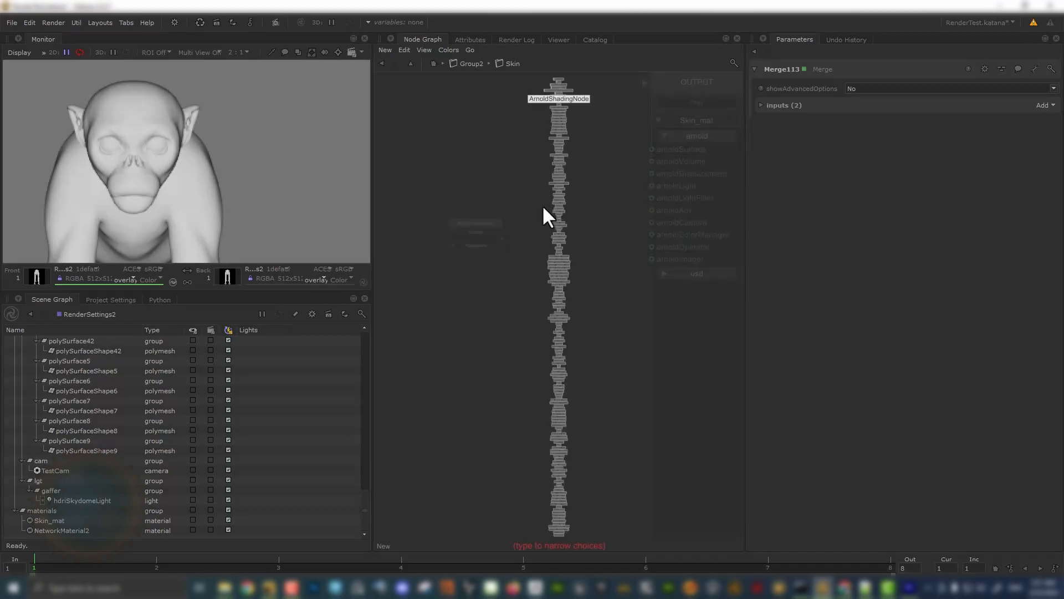
type("stan")
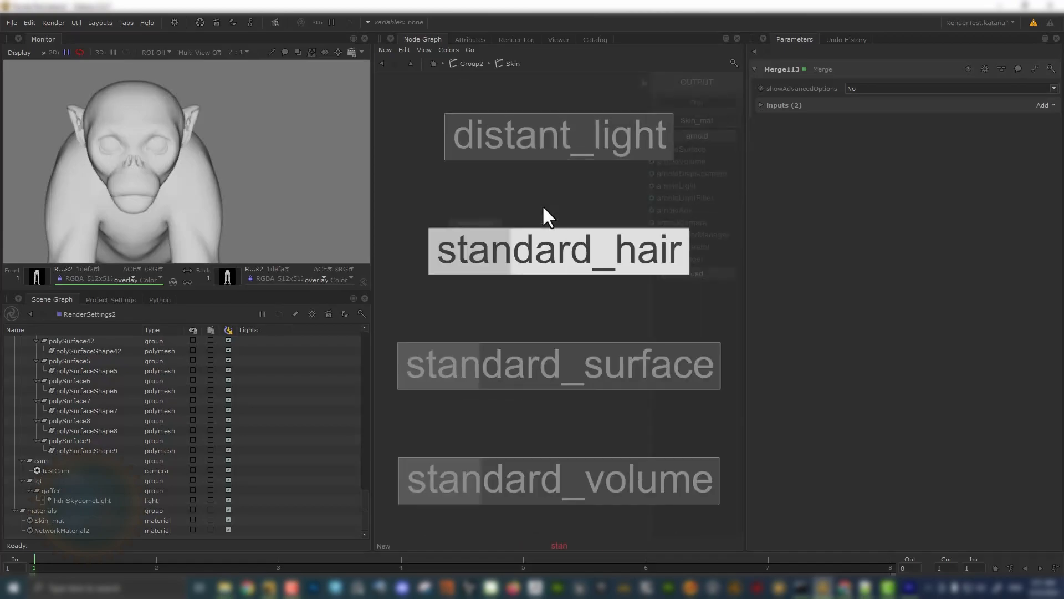
left_click(574, 388)
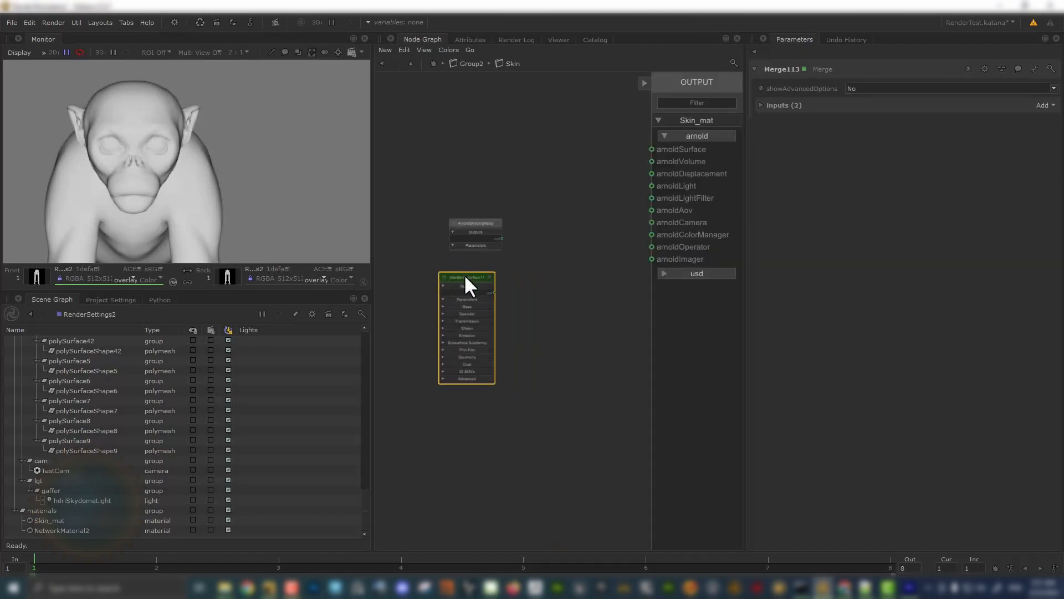
left_click(404, 224)
- Open the ArnoldShadingNode's parameters and set its nodeType to standard_surface
scroll(475, 221, "up", 3)
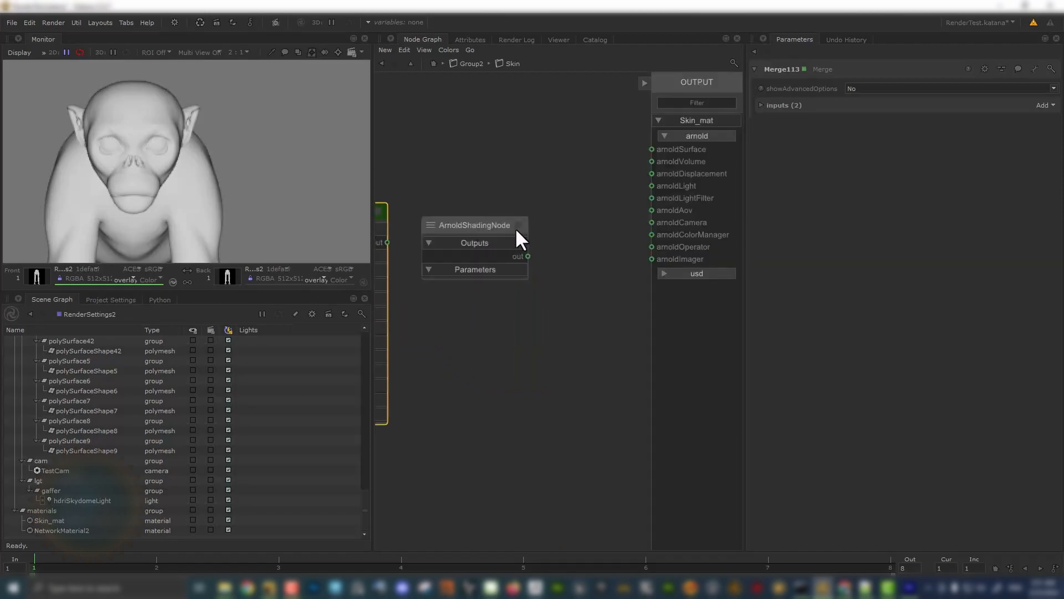
left_click(519, 226)
left_click(849, 104)
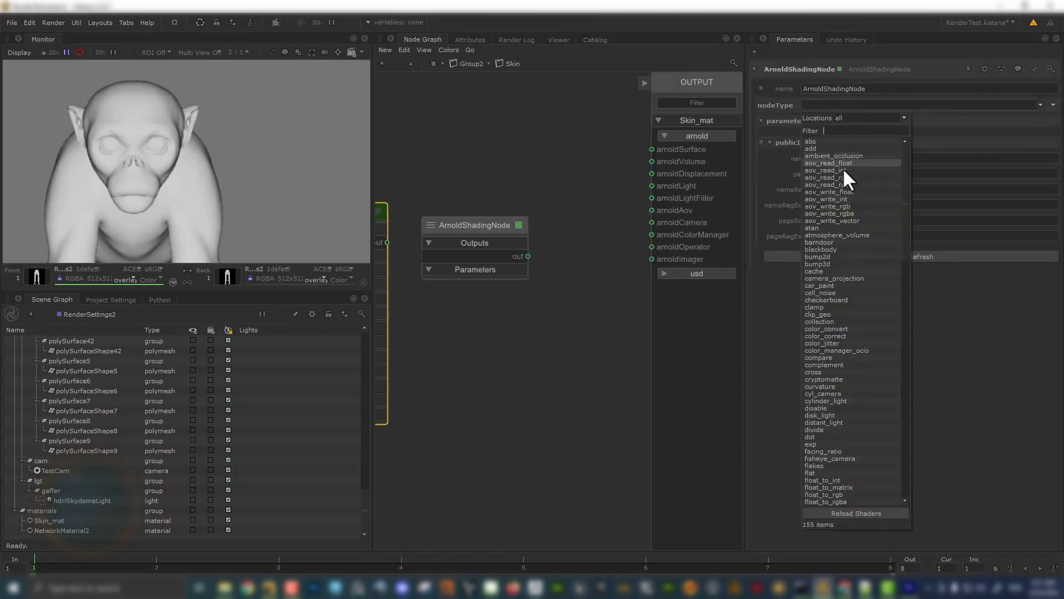
type("stan")
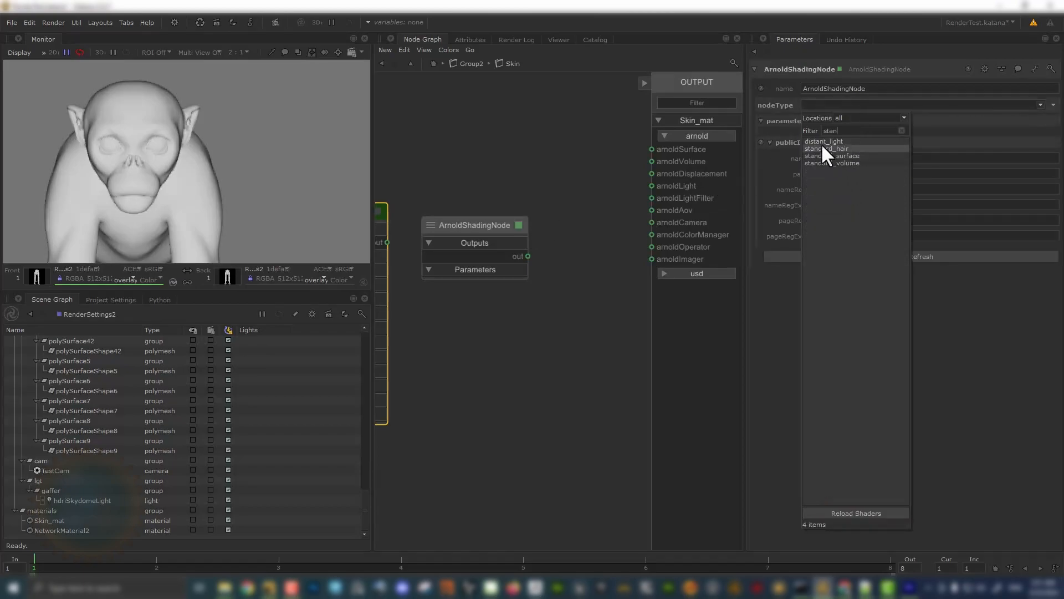
left_click(845, 156)
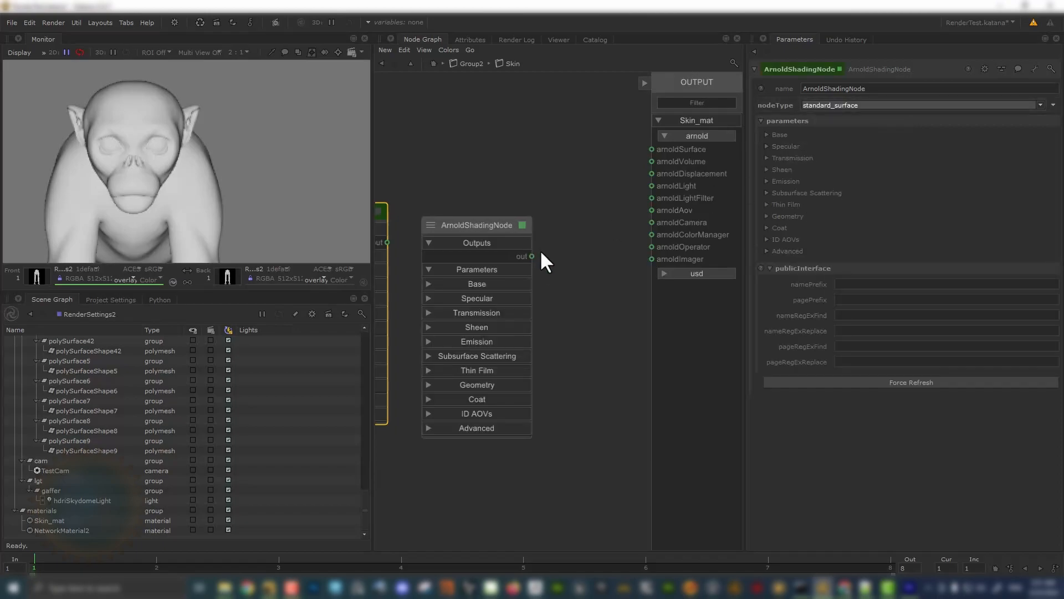
- Connect the ArnoldShadingNode's out port to Skin_mat's arnoldSurface terminal and reposition the node beside the outputs
left_click_drag(531, 256, 653, 149)
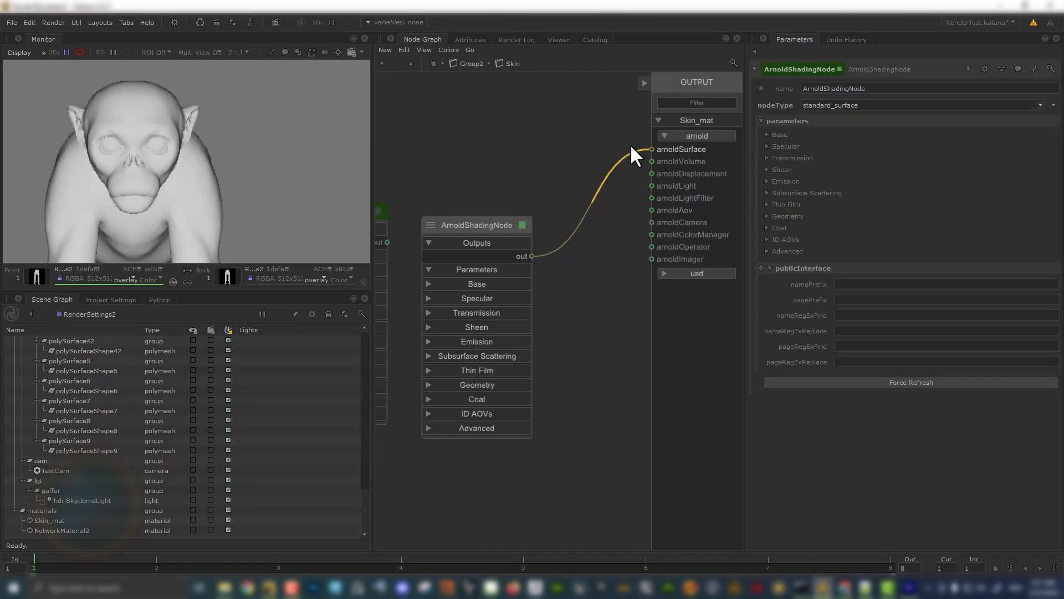
middle_click_drag(588, 130, 587, 199)
scroll(580, 186, "down", 5)
scroll(566, 188, "up", 5)
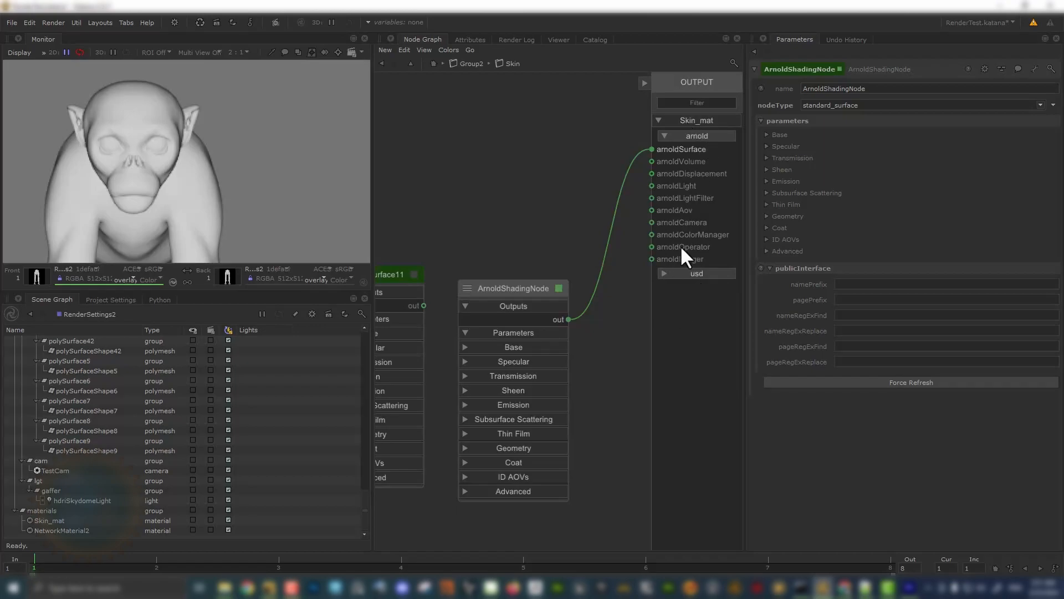
left_click_drag(497, 288, 466, 139)
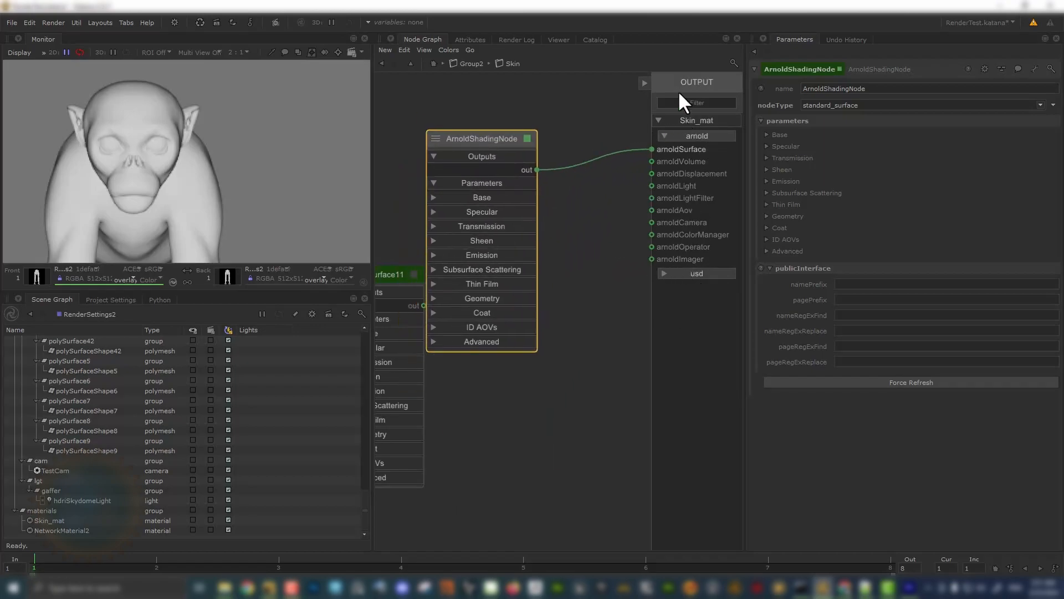
scroll(636, 125, "down", 3)
left_click_drag(501, 197, 387, 151)
middle_click_drag(465, 124, 409, 167)
scroll(530, 218, "up", 3)
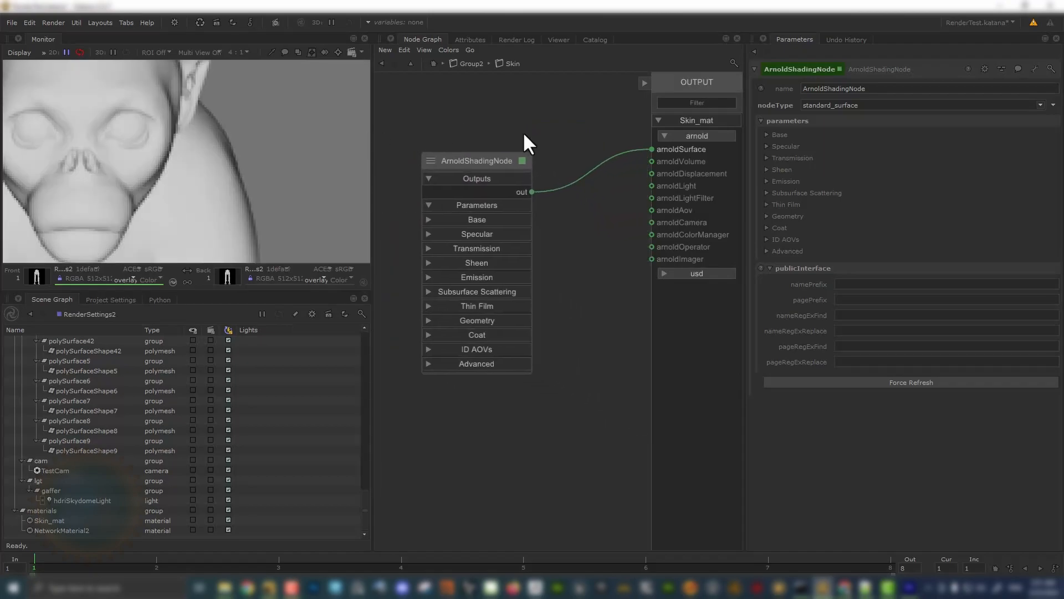
- Add a second ArnoldShadingNode to the Skin network, just before the connected standard_surface node
scroll(527, 144, "down", 3)
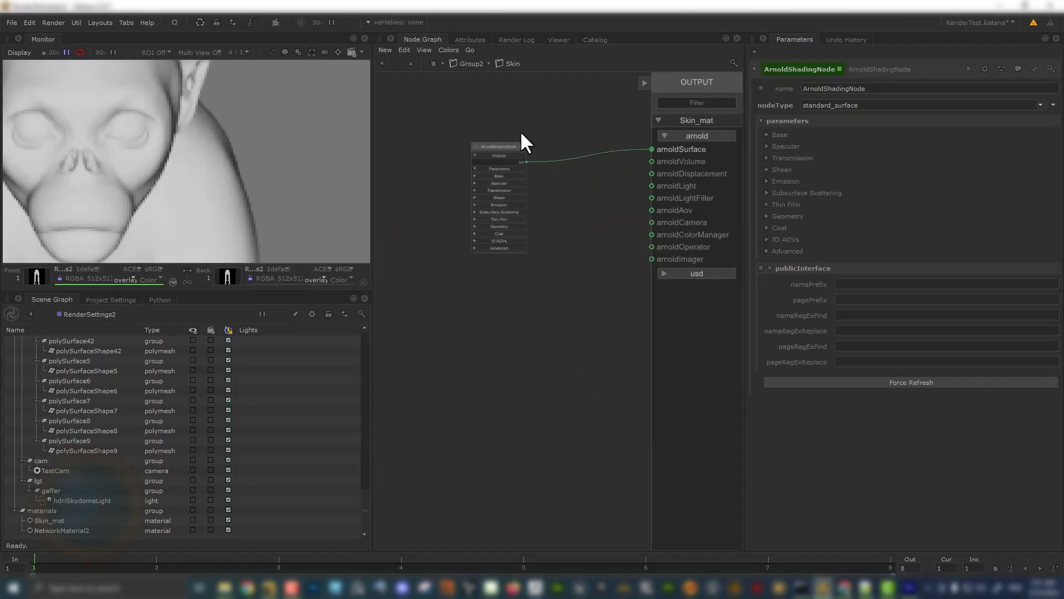
middle_click_drag(472, 175, 515, 211)
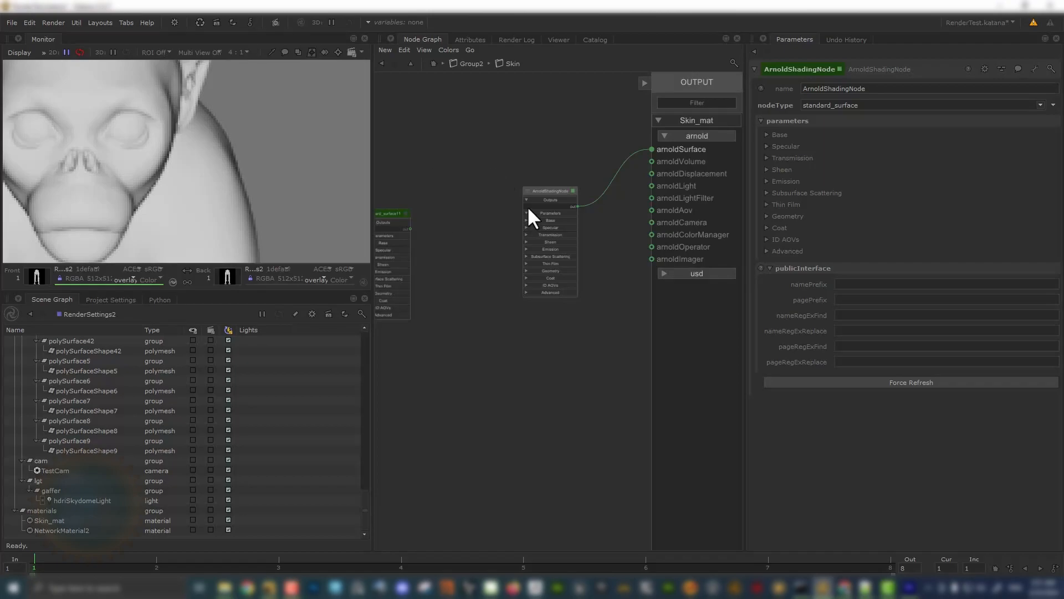
key("Tab")
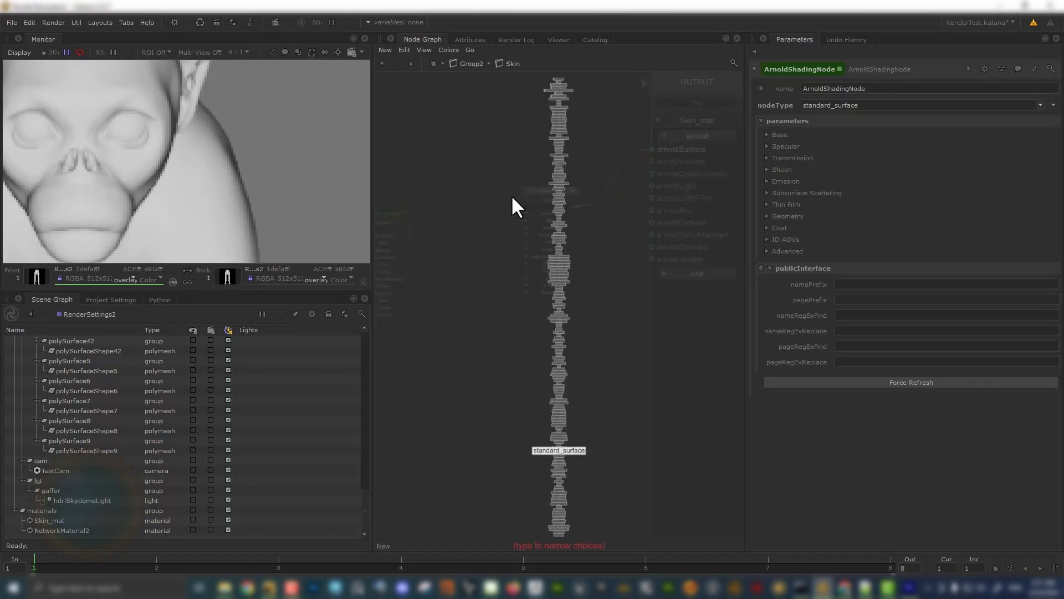
type("arnol")
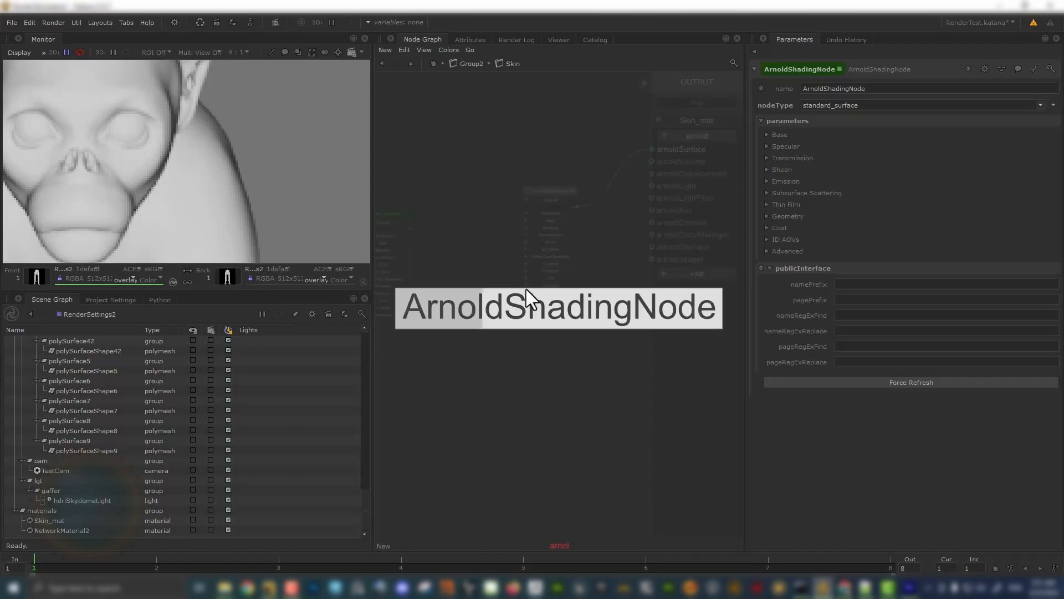
key("Return")
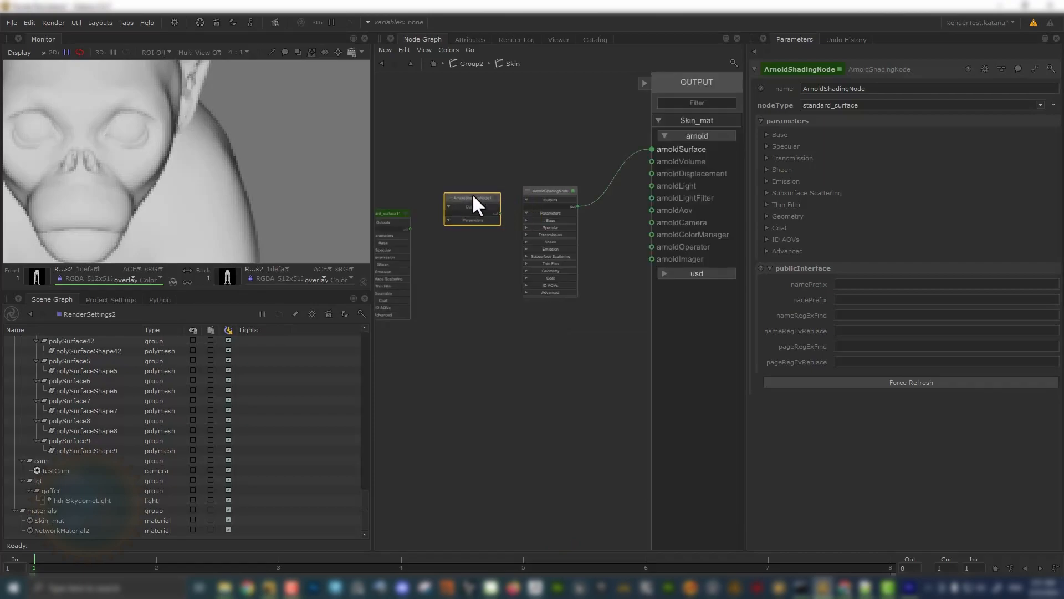
- Set ArnoldShadingNode1's nodeType to image and expand its File parameters
scroll(491, 195, "up", 3)
left_click(499, 197)
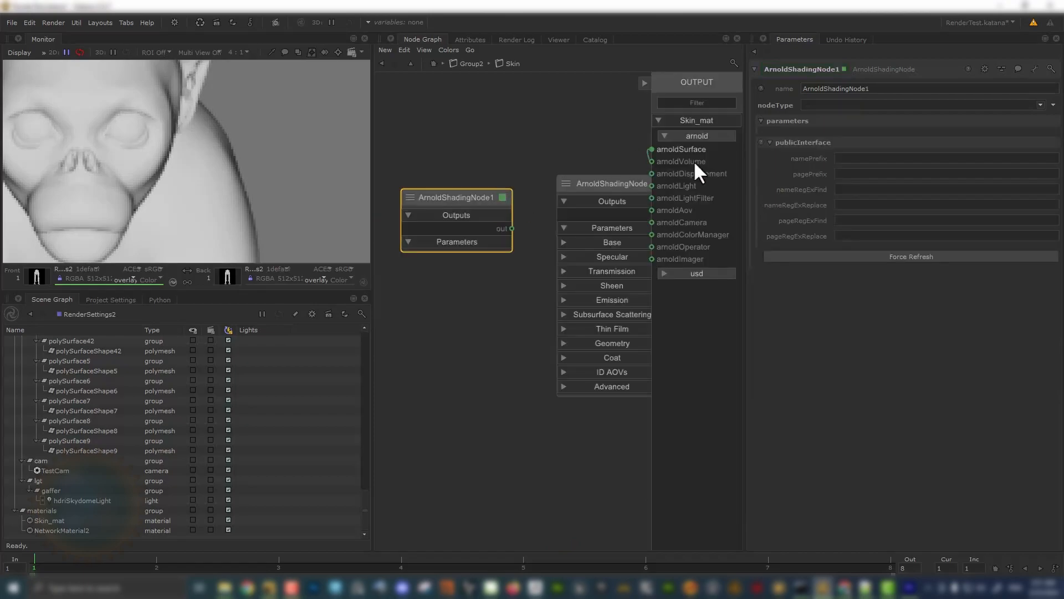
left_click(823, 105)
type("ima")
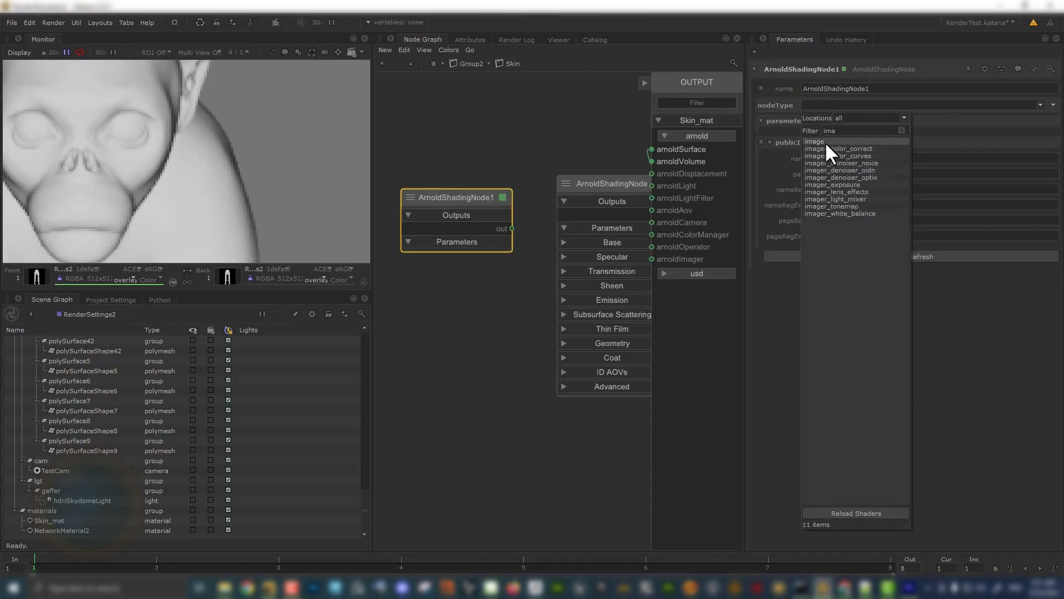
left_click(825, 143)
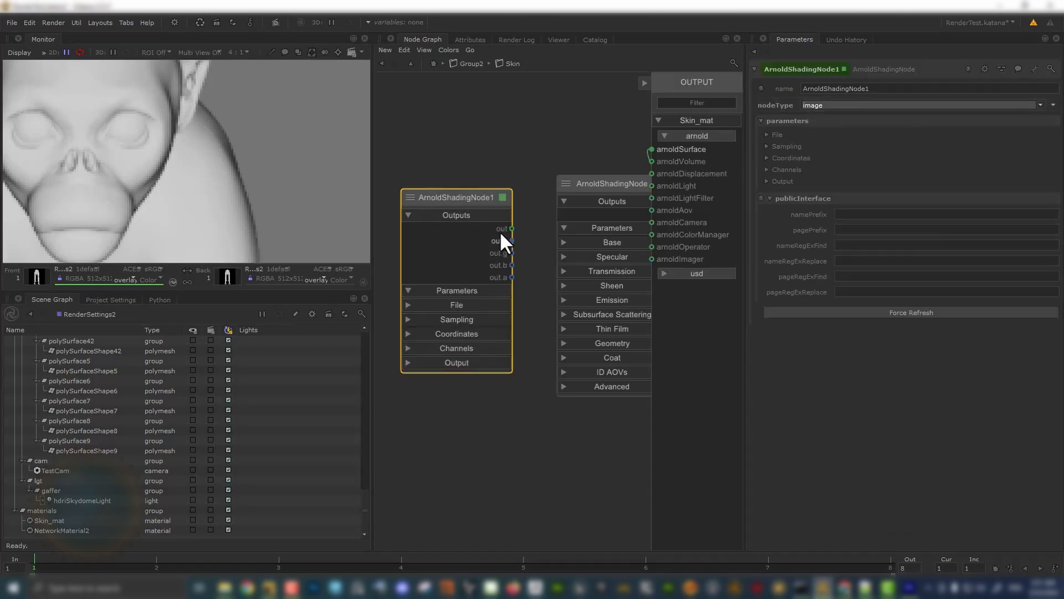
left_click(767, 134)
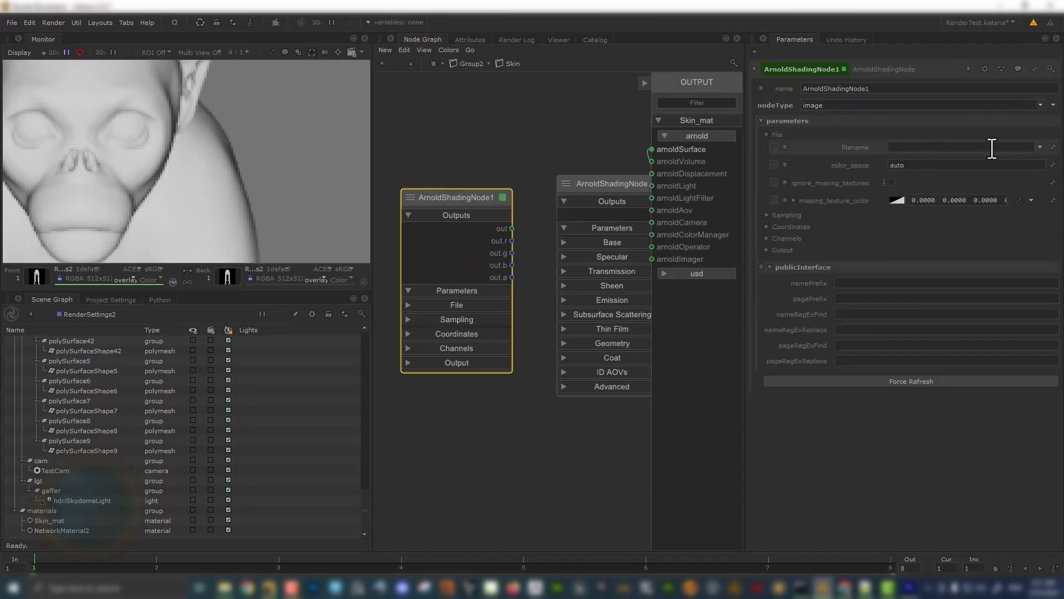
- Enlarge the Node Graph and frame the Skin network's shader nodes around ArnoldShadingNode1
scroll(557, 166, "down", 8)
key("space")
scroll(571, 239, "down", 5)
middle_click_drag(455, 256, 786, 276)
scroll(391, 209, "up", 5)
scroll(391, 211, "up", 3)
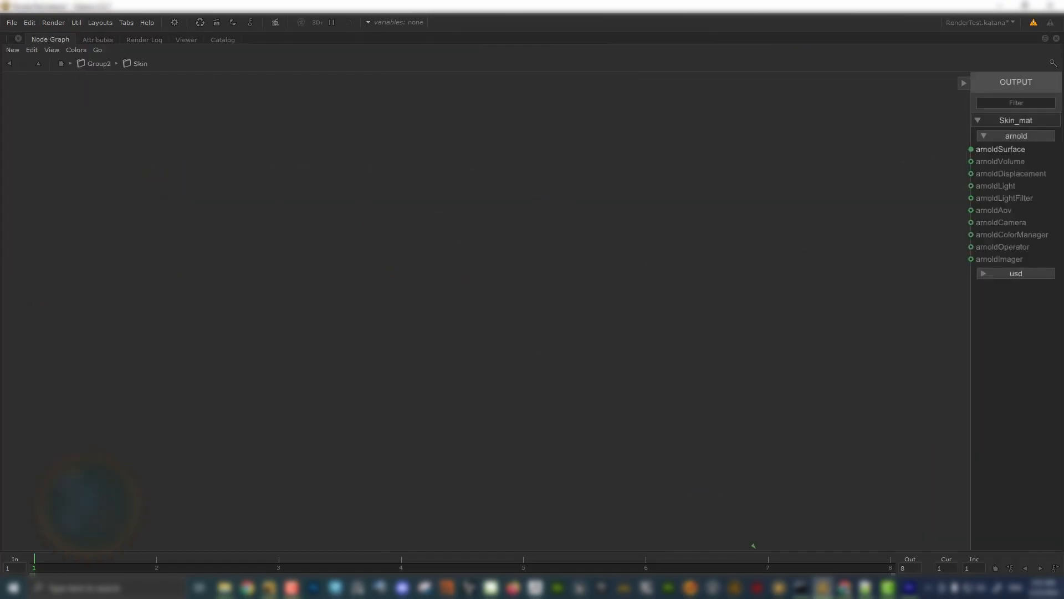
key("f")
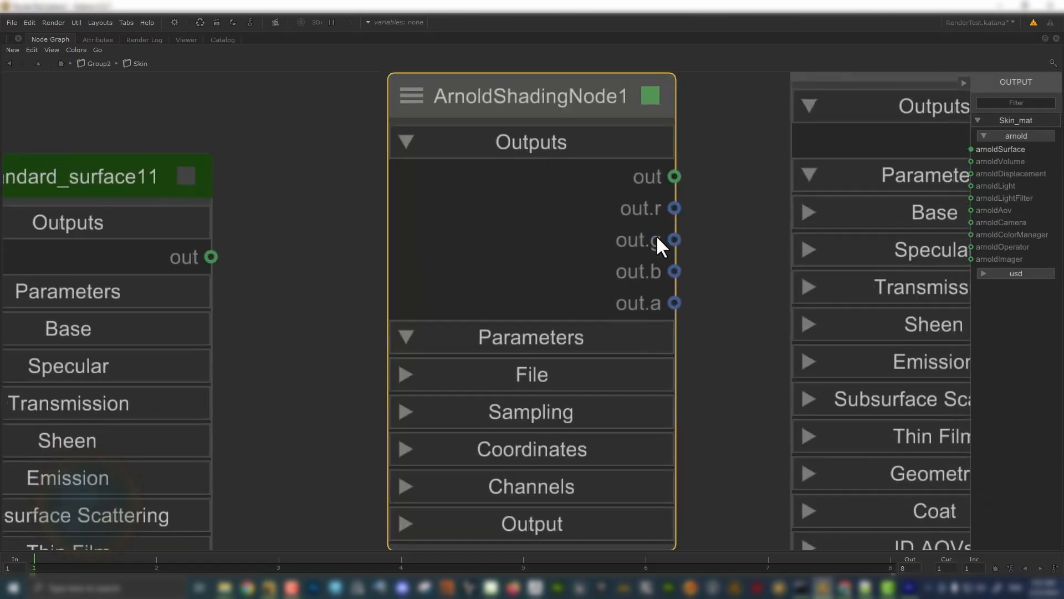
scroll(657, 238, "down", 4)
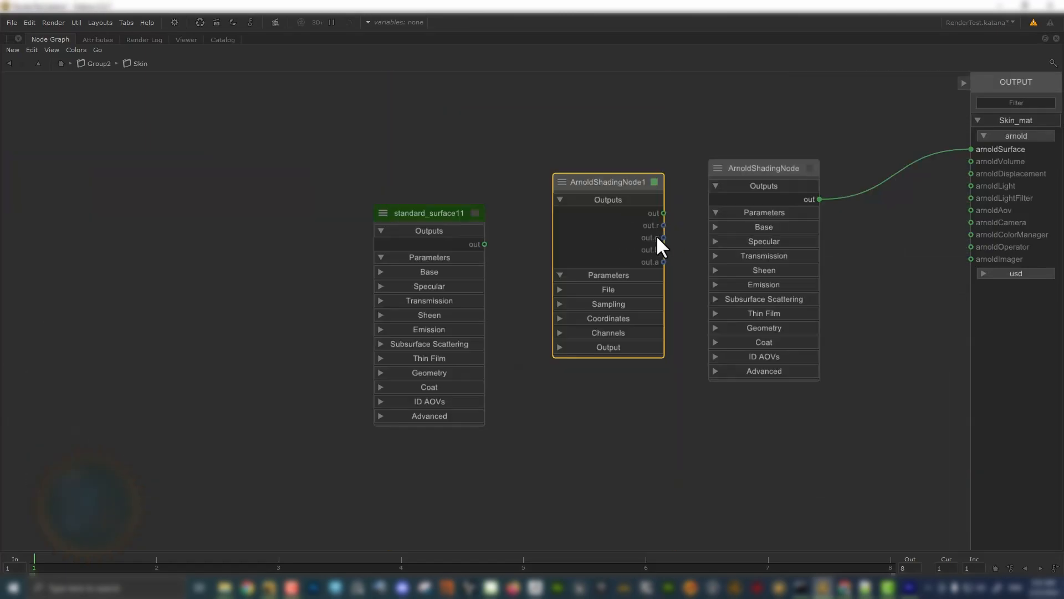
- Return to the root network and enter the skinMAT material network inside the existing Materials group
left_click(61, 63)
scroll(437, 218, "down", 3)
scroll(422, 276, "down", 4)
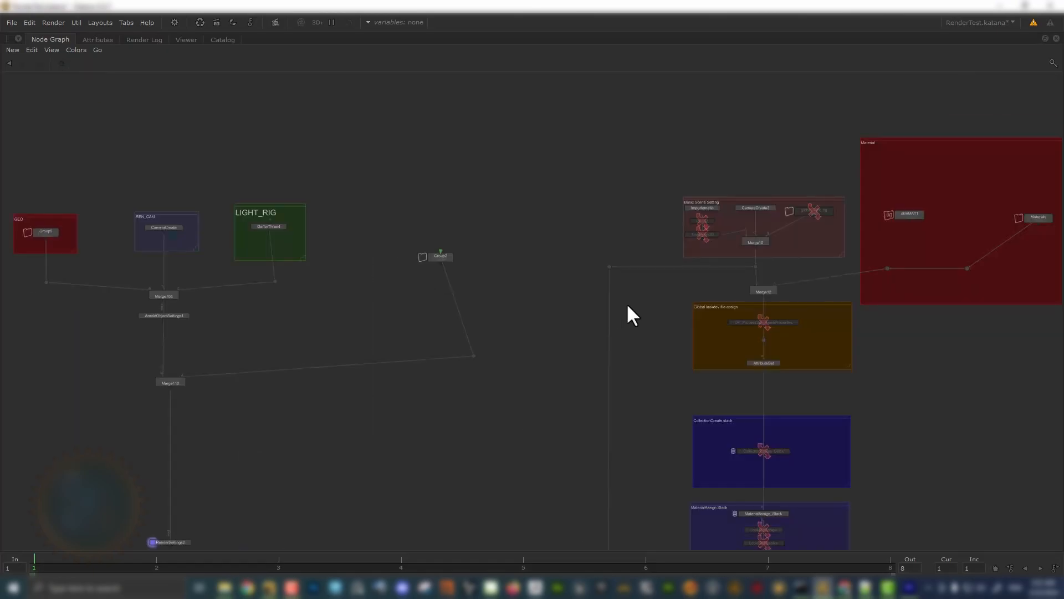
middle_click_drag(626, 302, 372, 279)
middle_click_drag(779, 224, 647, 310)
scroll(648, 312, "up", 4)
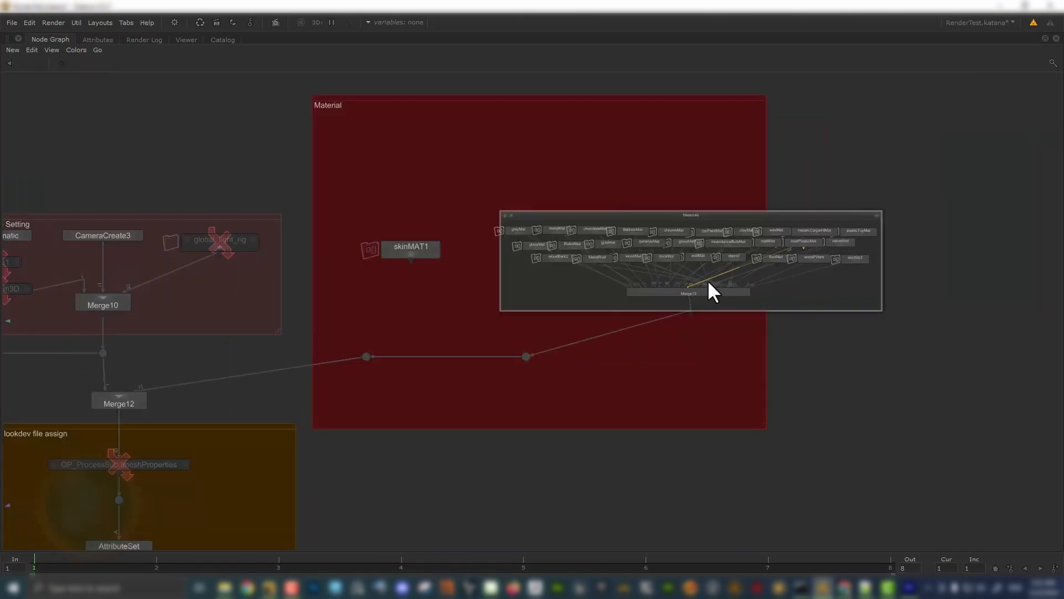
double_click(853, 259)
middle_click_drag(382, 226, 592, 166)
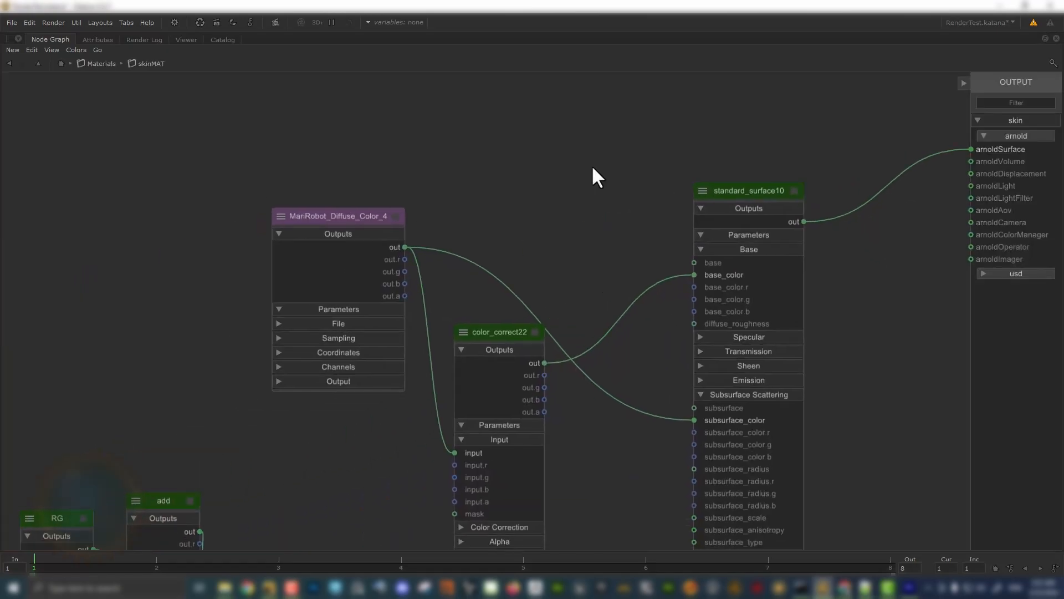
- Open MariRobot_Diffuse_Color_4's parameters in the full layout and copy its texture filename path ending in COL.<UDIM>.tx
left_click(396, 234)
left_click(372, 232)
left_click(397, 215)
key("space")
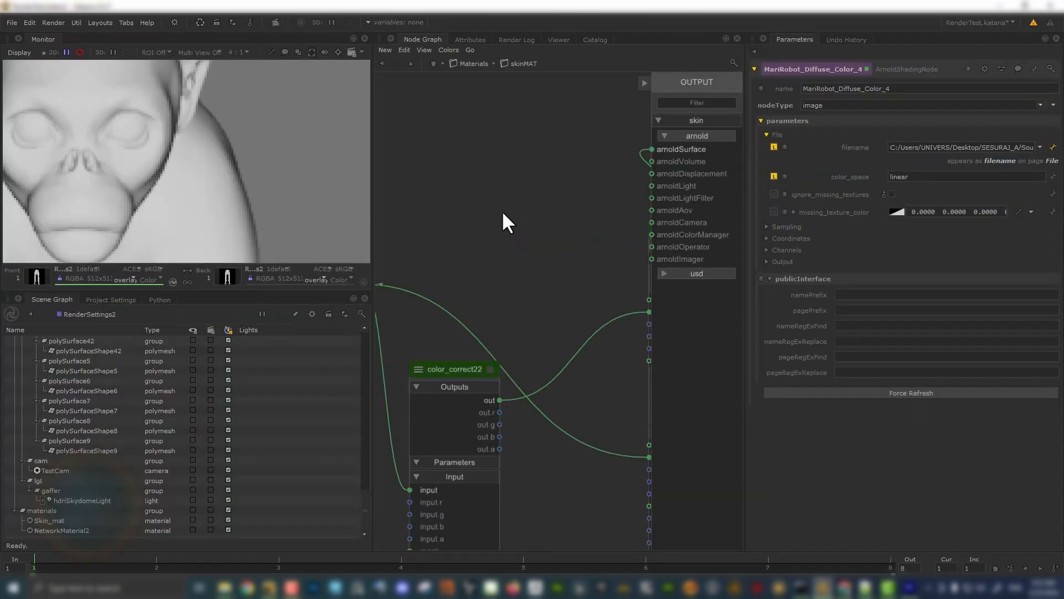
left_click(975, 148)
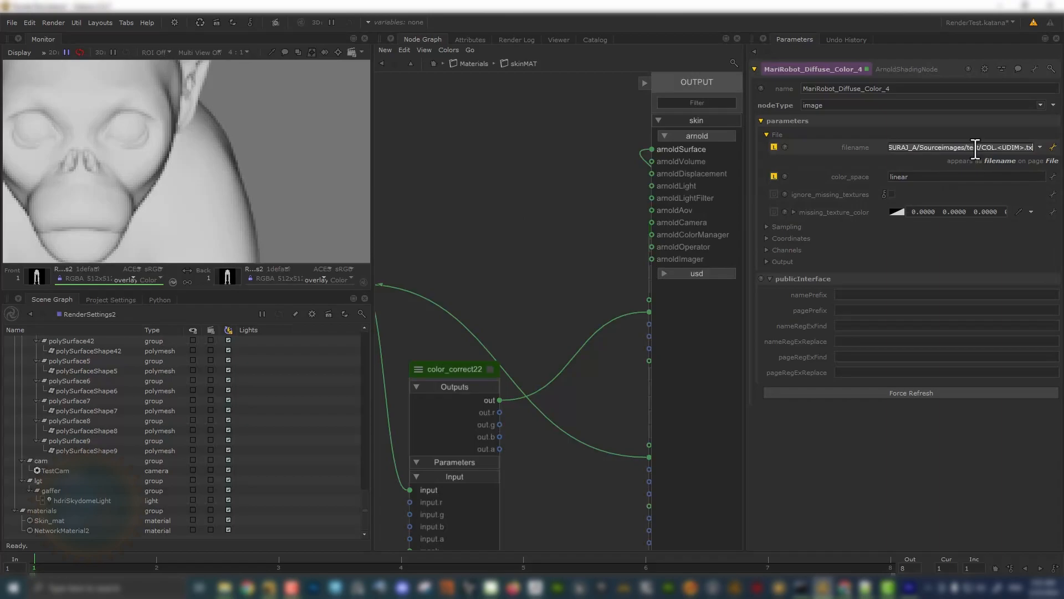
key("space")
key("space")
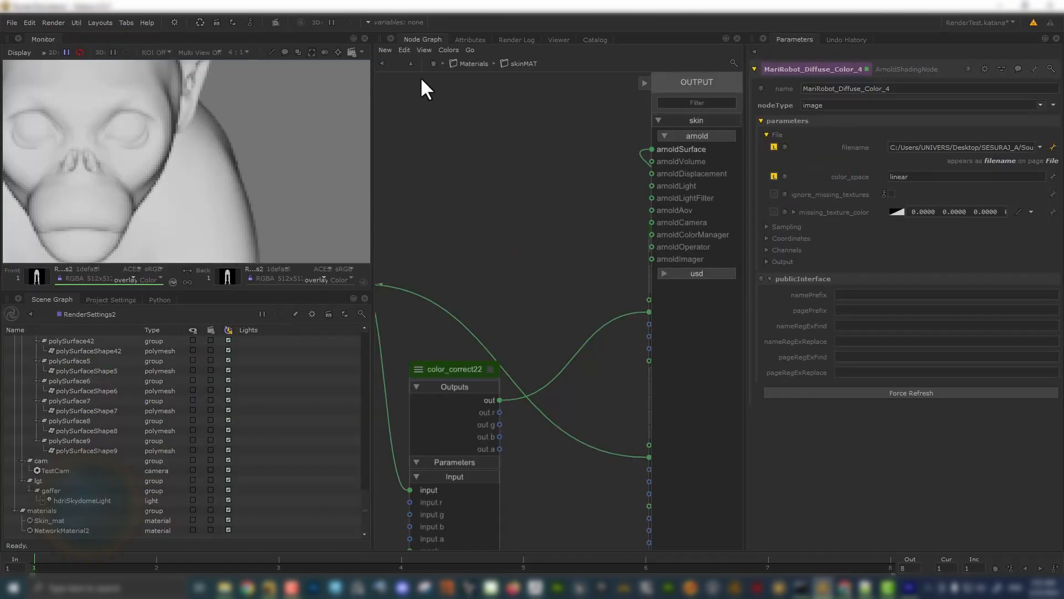
- Go back to the root network and enter the Skin material network inside Group2
left_click(434, 64)
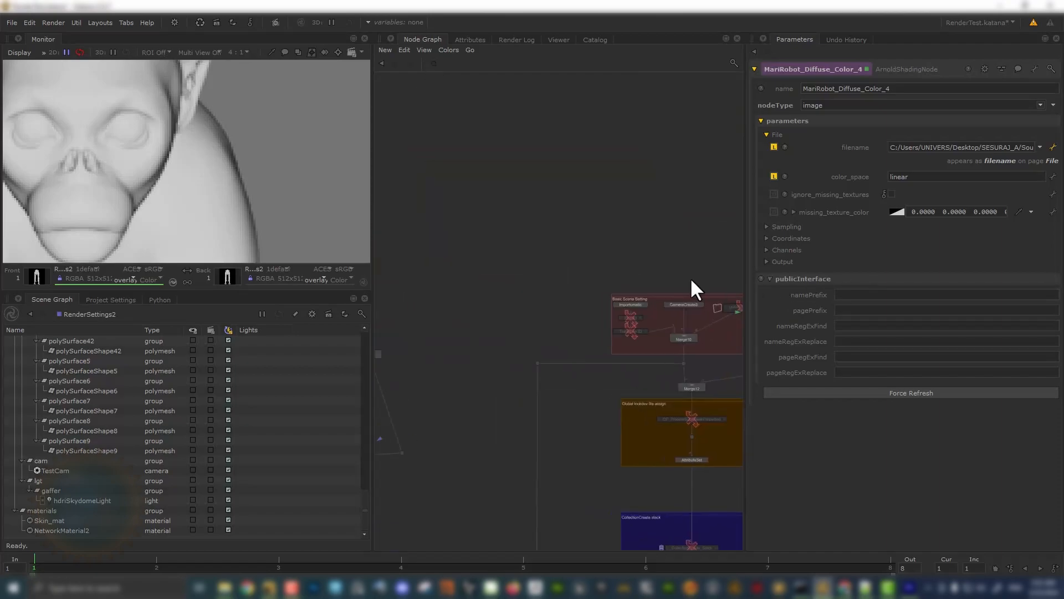
middle_click_drag(527, 251, 580, 252)
scroll(580, 252, "up", 3)
middle_click_drag(691, 295, 535, 252)
scroll(535, 251, "up", 6)
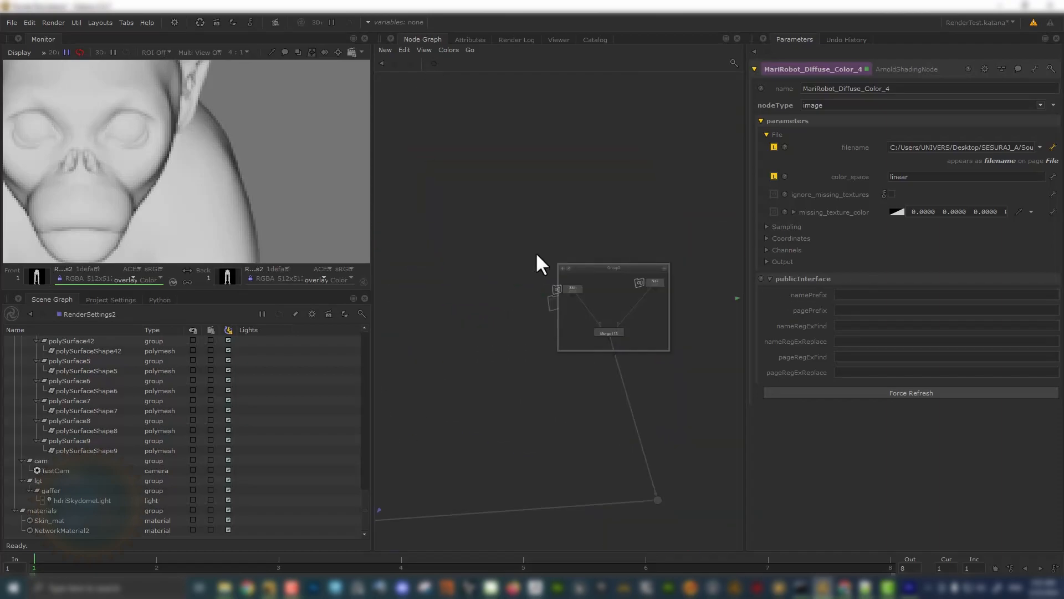
scroll(620, 331, "up", 3)
scroll(518, 252, "up", 3)
left_click(540, 234)
left_click(532, 253)
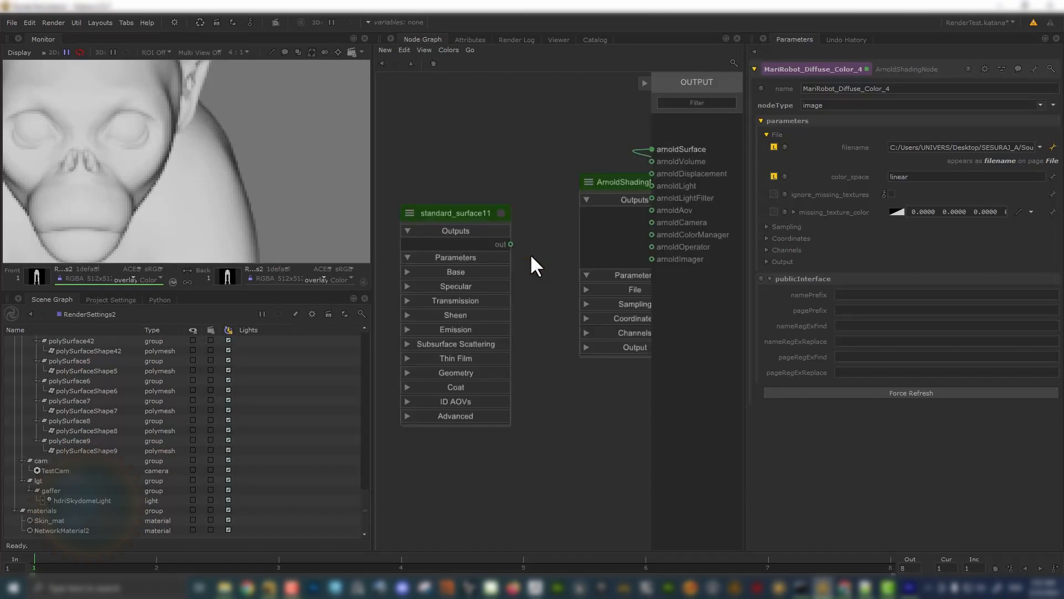
- Check standard_surface11's Base parameters, and delete that unconnected shader from the Skin network
left_click(499, 213)
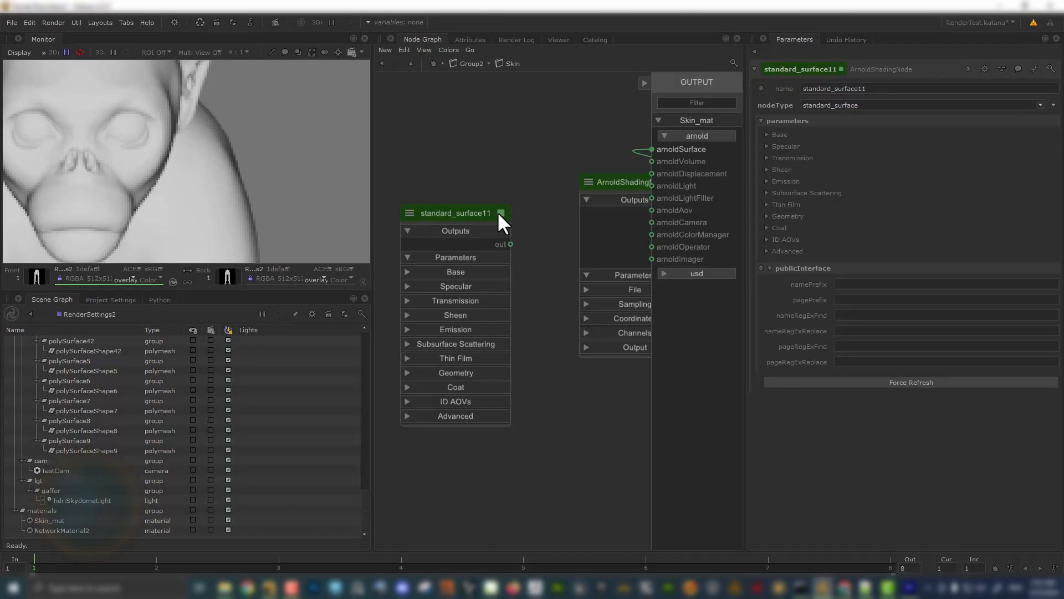
left_click(773, 135)
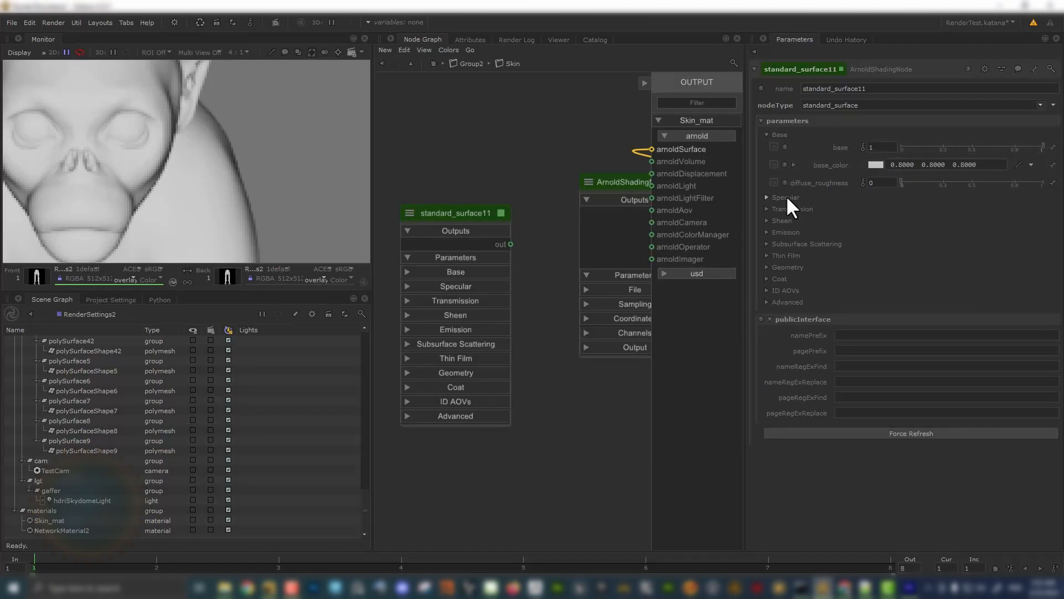
scroll(470, 215, "down", 3)
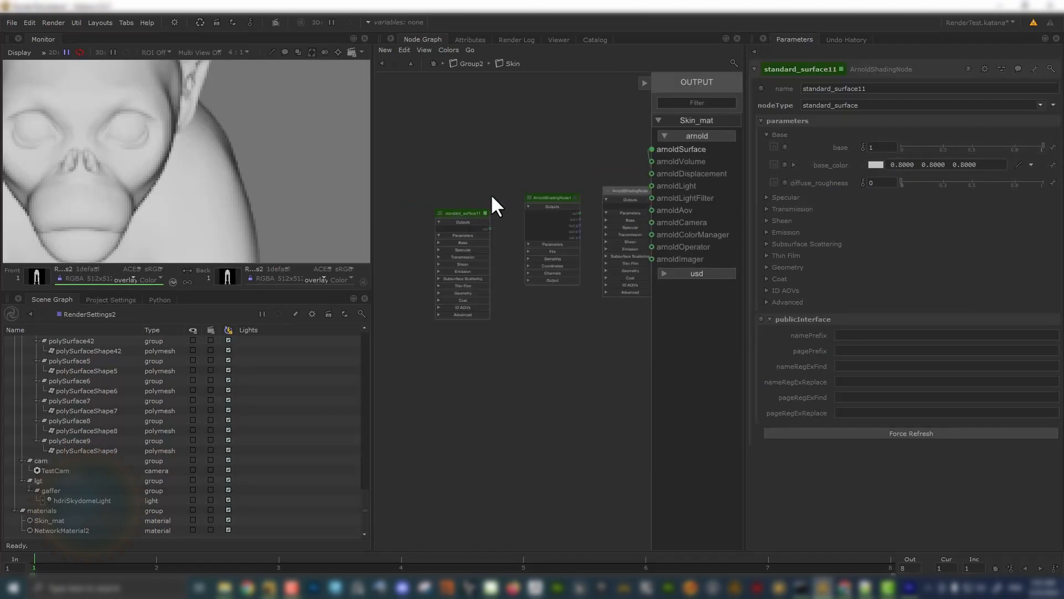
scroll(508, 207, "up", 3)
left_click_drag(416, 228, 414, 199)
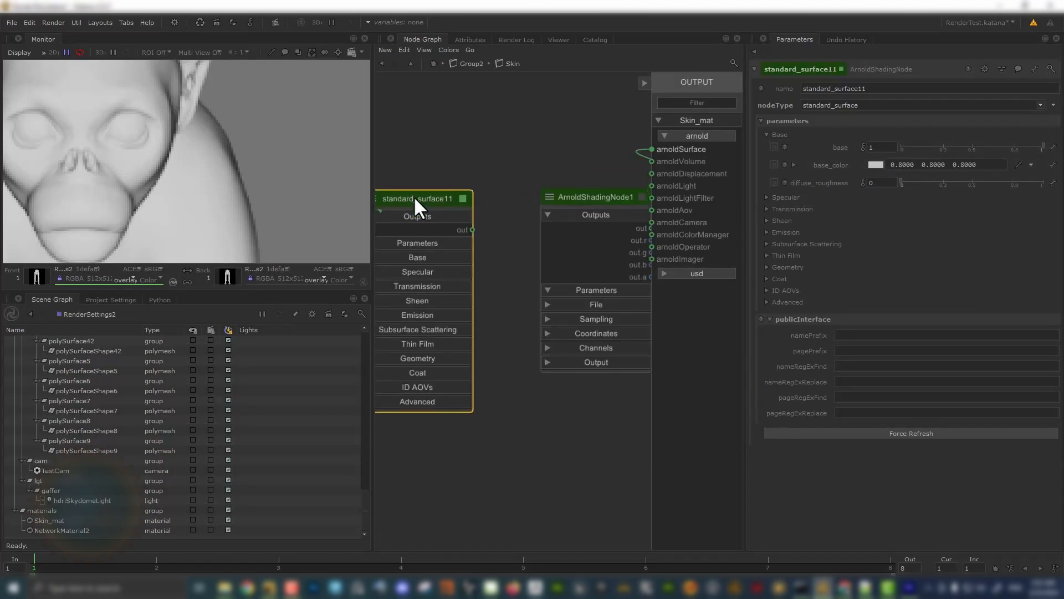
key("Delete")
- Arrange the image node and the standard_surface node side by side, and open ArnoldShadingNode1's parameters
left_click_drag(562, 191, 436, 164)
scroll(499, 176, "down", 4)
scroll(551, 180, "up", 3)
left_click_drag(570, 180, 513, 181)
scroll(499, 194, "up", 3)
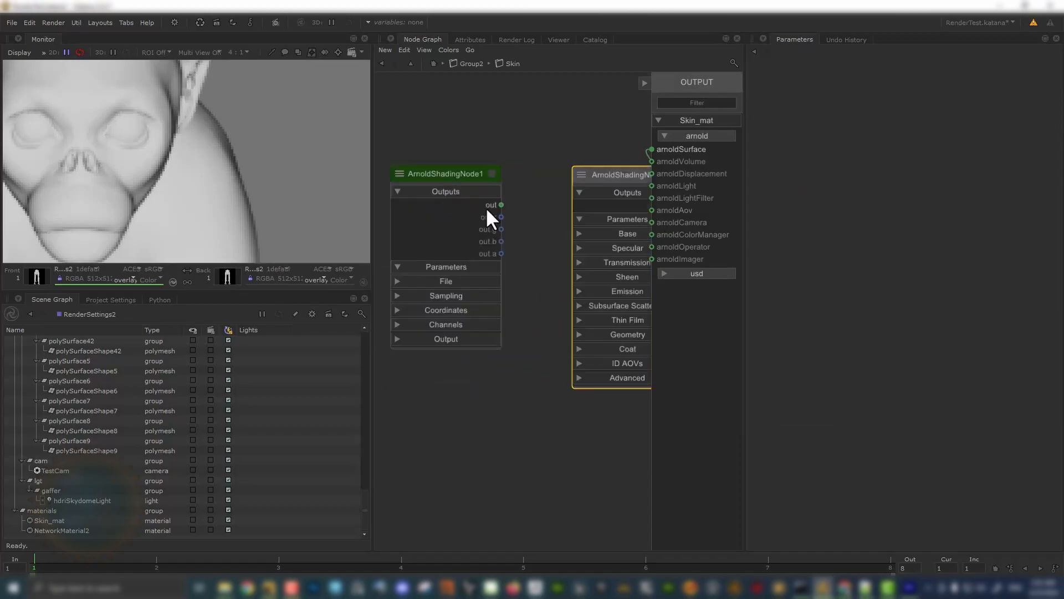
left_click(492, 174)
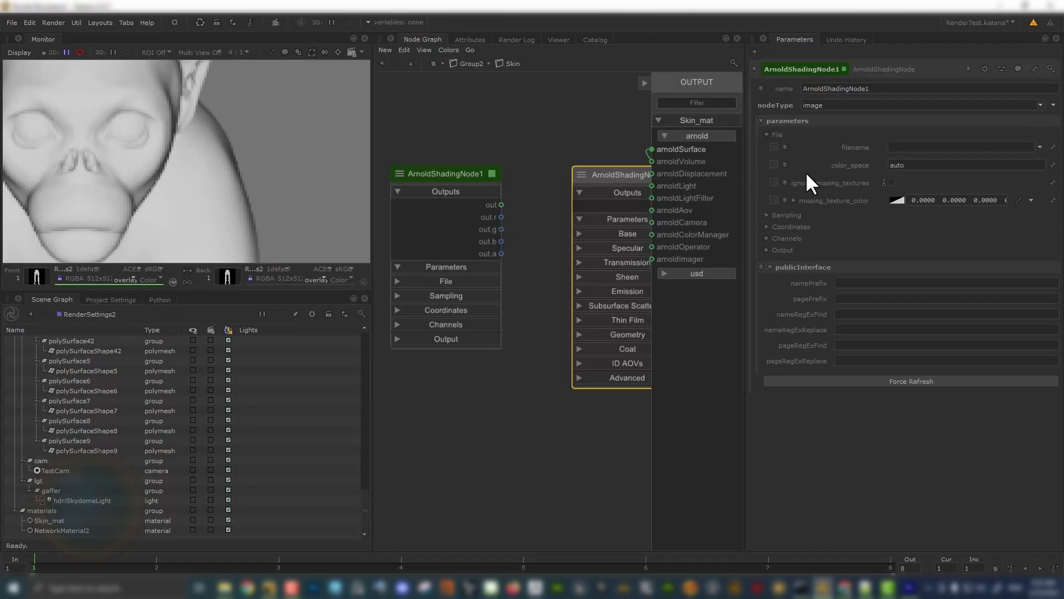
left_click(430, 101)
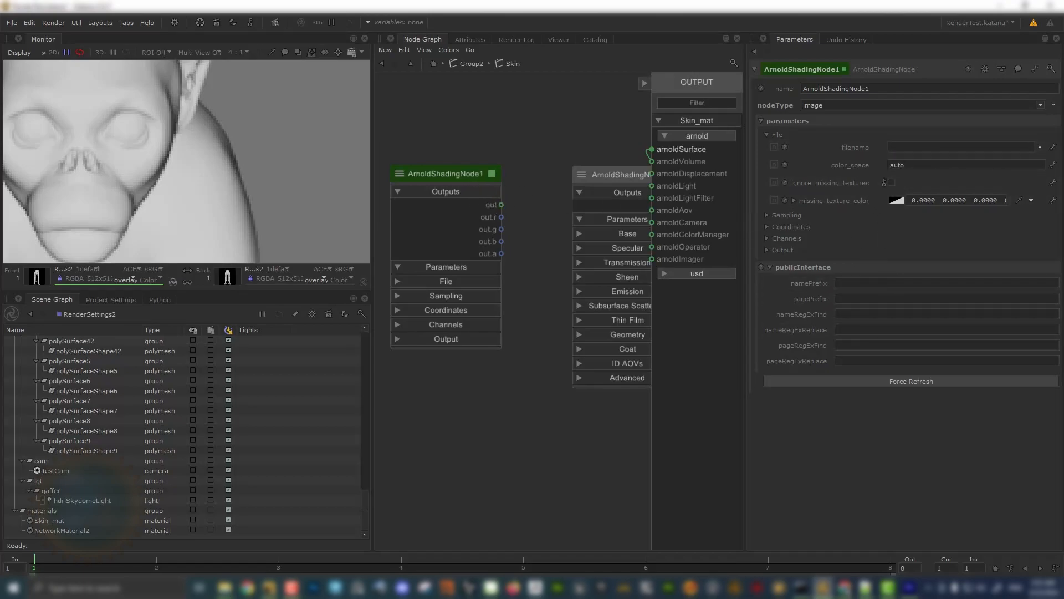
left_click(1039, 148)
left_click(982, 162)
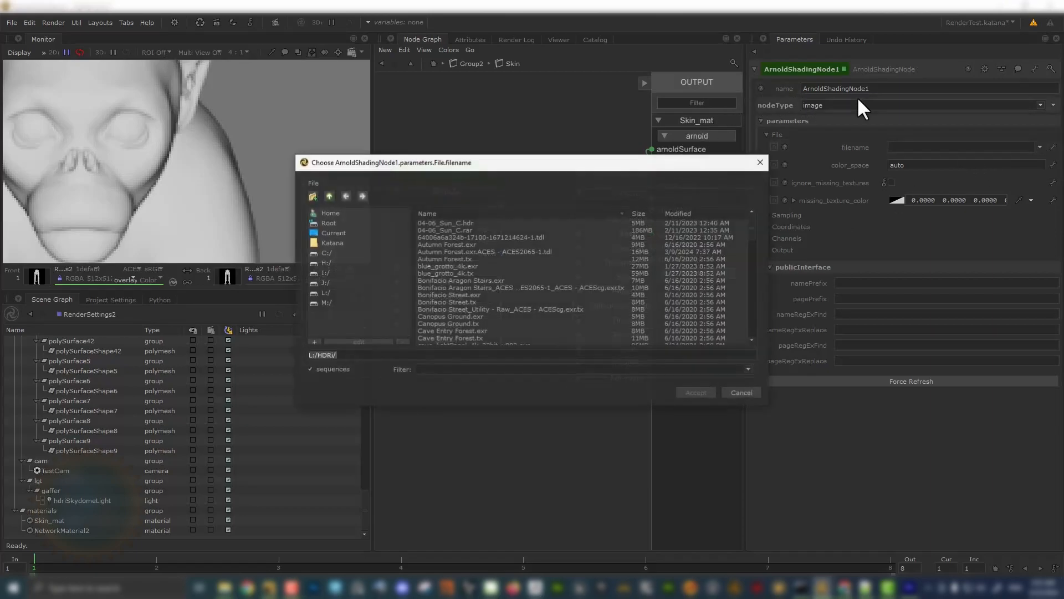
type("C:/Users/UNIVERS/Desktop/SESURAJ_A/Sourceimages/test/COL.<UDIM>.tx")
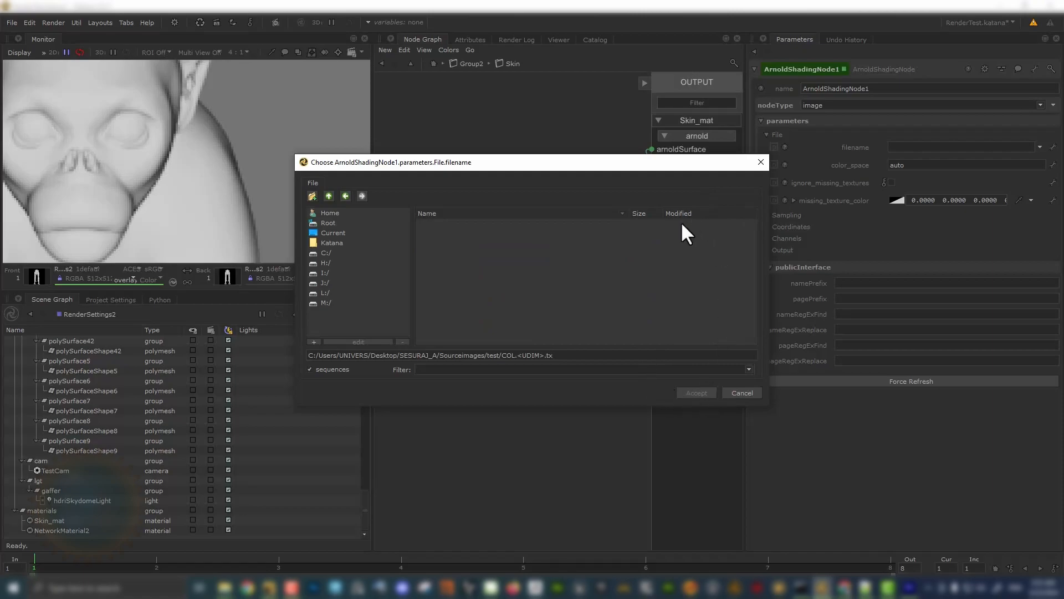
left_click(756, 161)
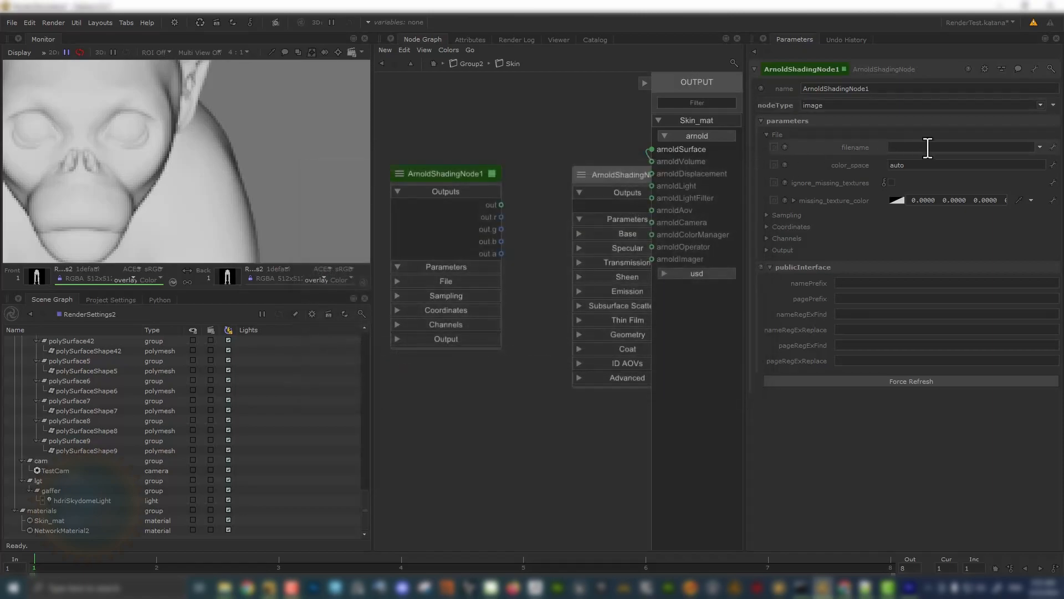
- Paste the copied COL.<UDIM>.tx texture path as ArnoldShadingNode1's filename, and check its UDIM token and extension
key("Return")
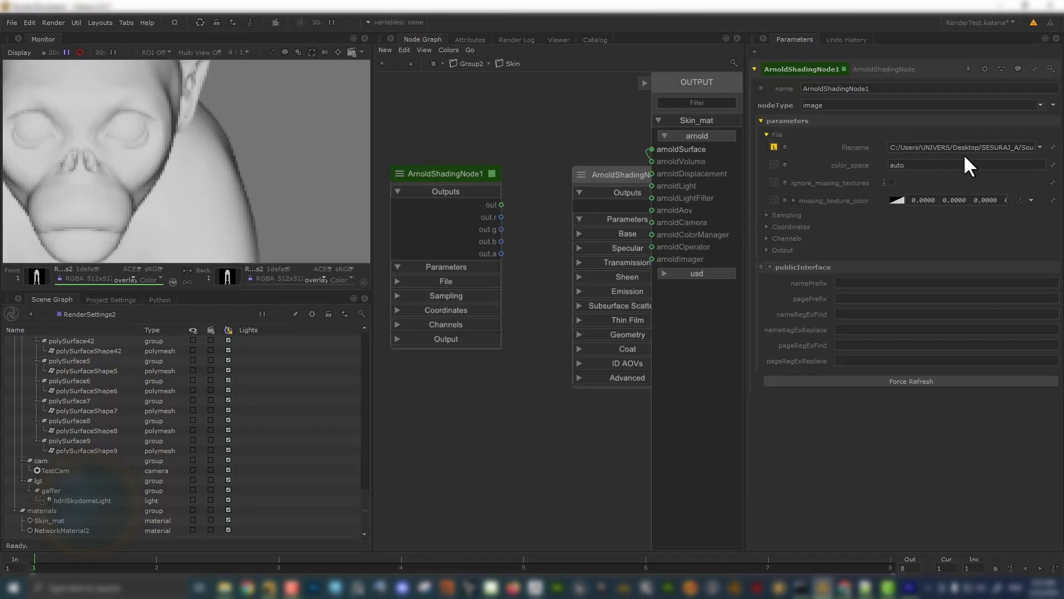
left_click_drag(948, 147, 1061, 148)
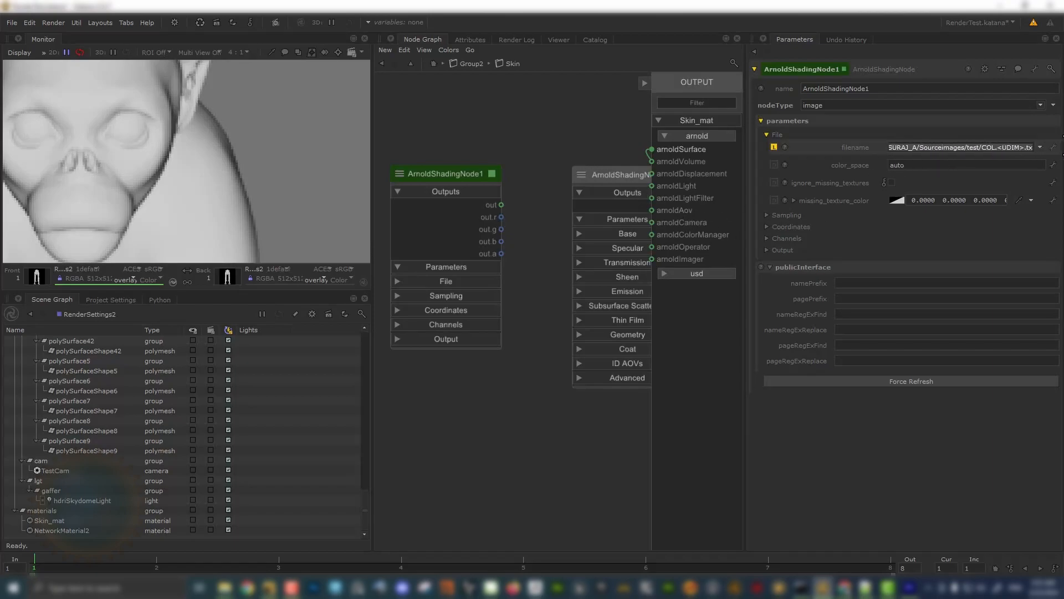
left_click(1001, 148)
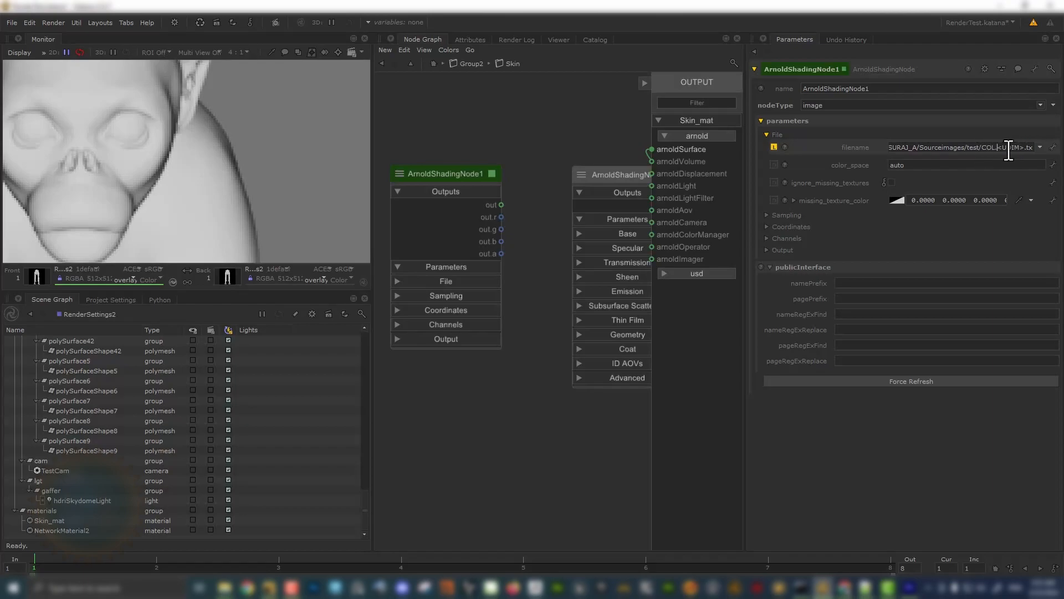
left_click(1022, 147)
left_click_drag(1002, 148, 1010, 147)
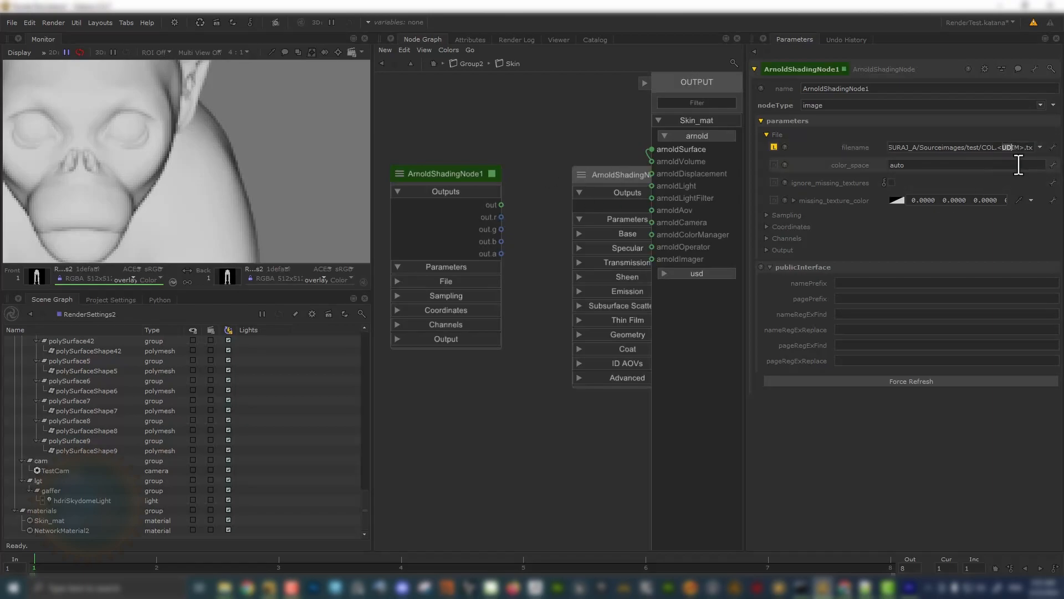
double_click(1029, 148)
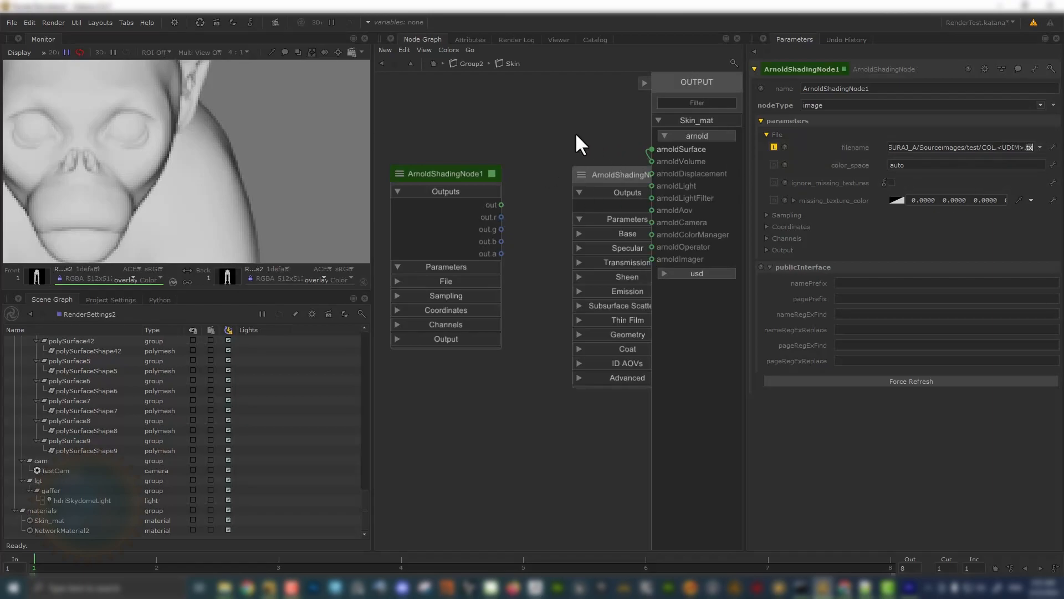
- Expand the standard_surface node's Base parameters and connect the image node's out port to base_color
scroll(546, 143, "down", 3)
left_click_drag(578, 160, 548, 163)
scroll(548, 163, "up", 3)
scroll(540, 162, "up", 3)
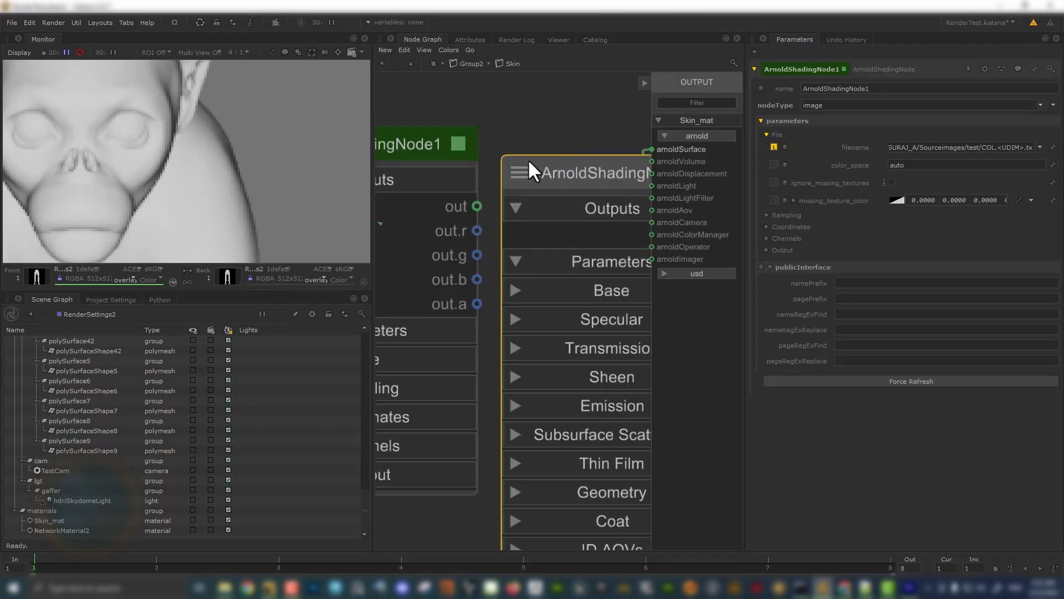
left_click_drag(475, 206, 526, 238)
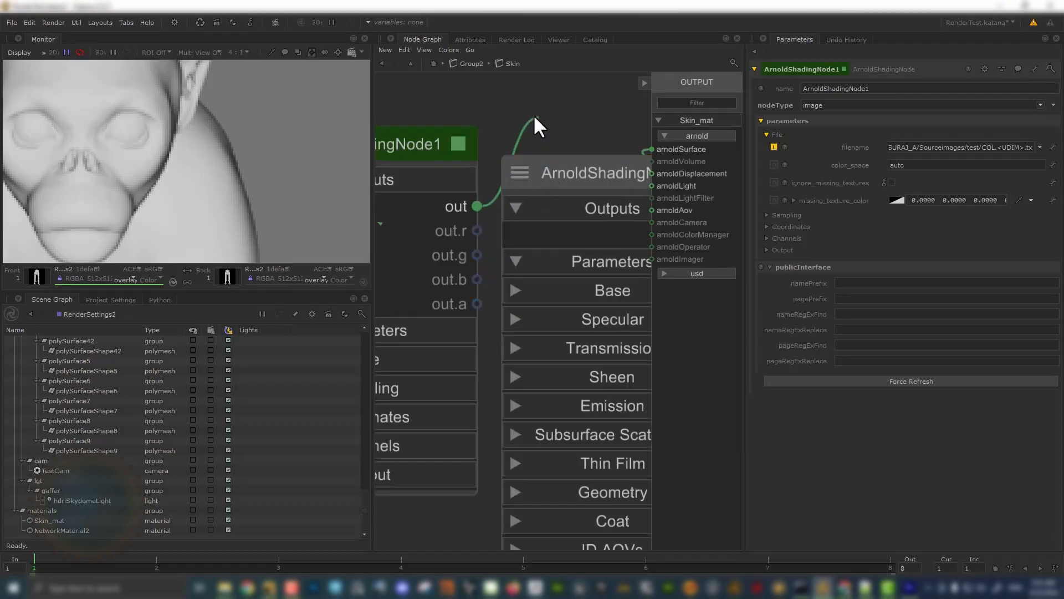
left_click(529, 291)
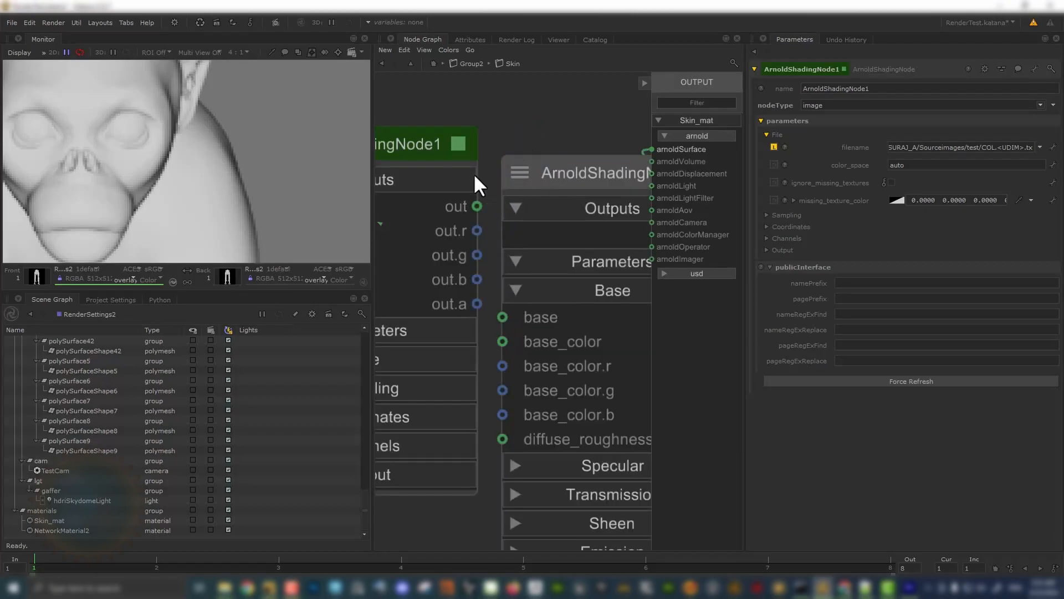
left_click_drag(479, 207, 502, 341)
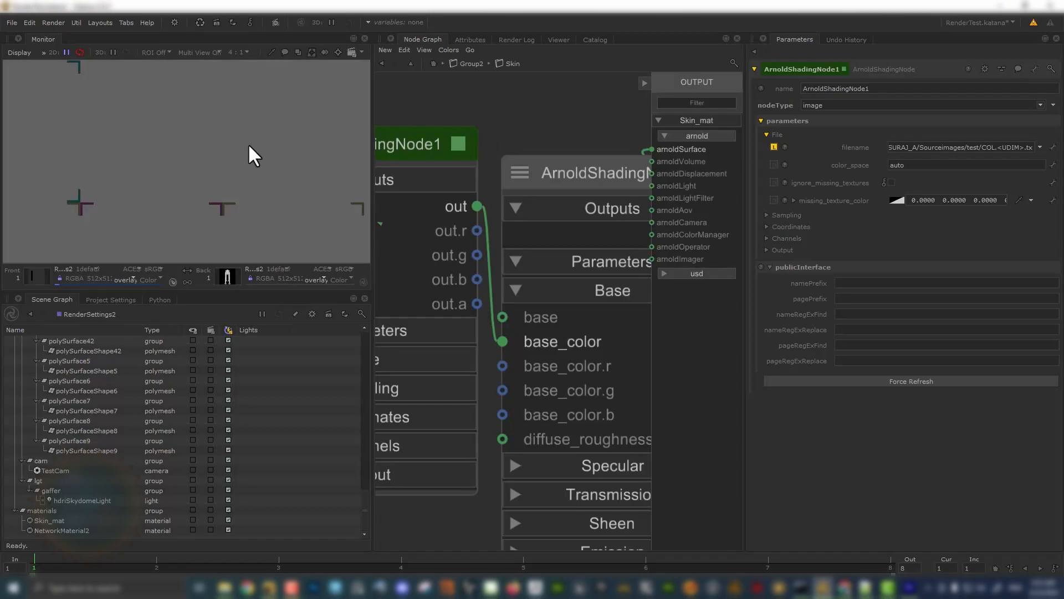
- Return to the root network, look inside Group2's Nail material network, and go back to the root
left_click(433, 64)
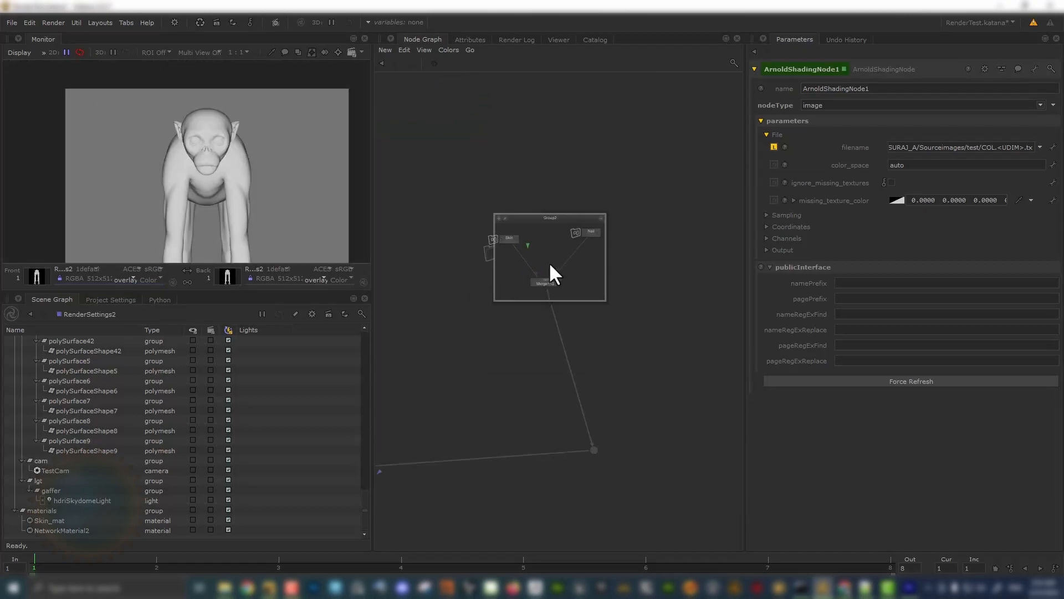
scroll(548, 262, "up", 3)
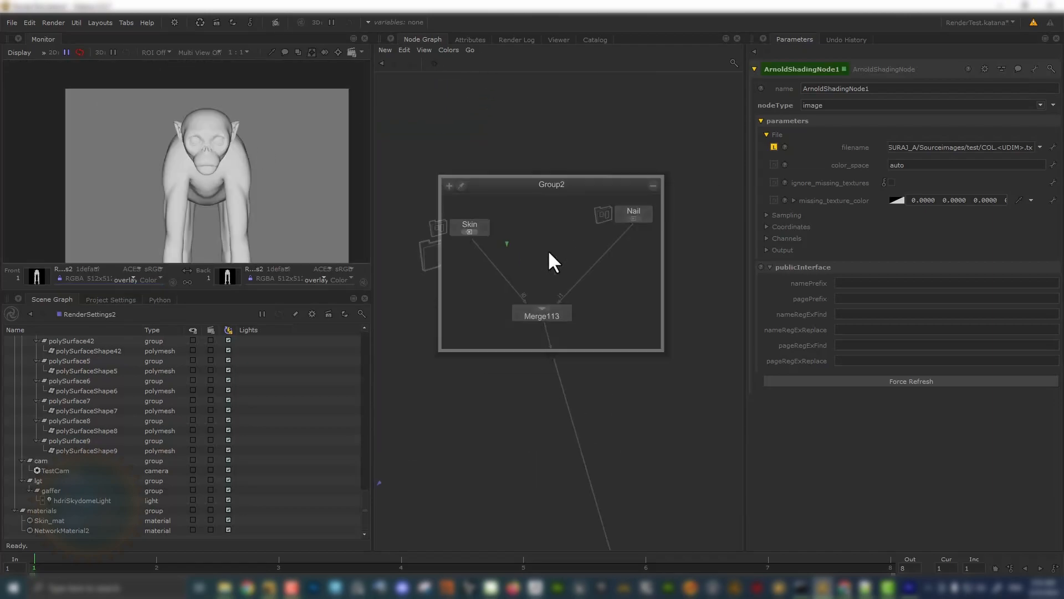
left_click(632, 217)
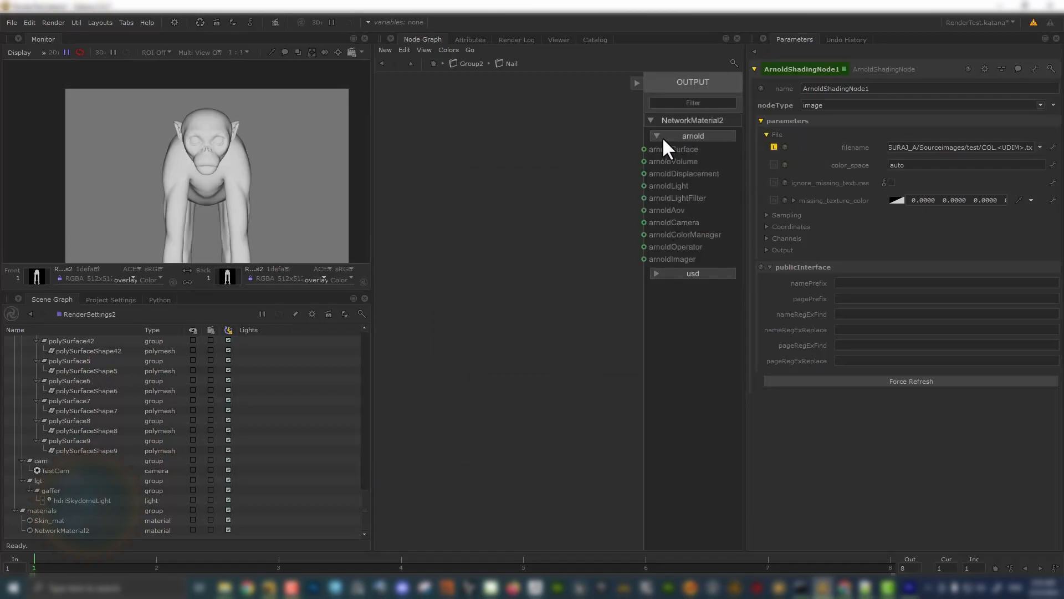
left_click(432, 64)
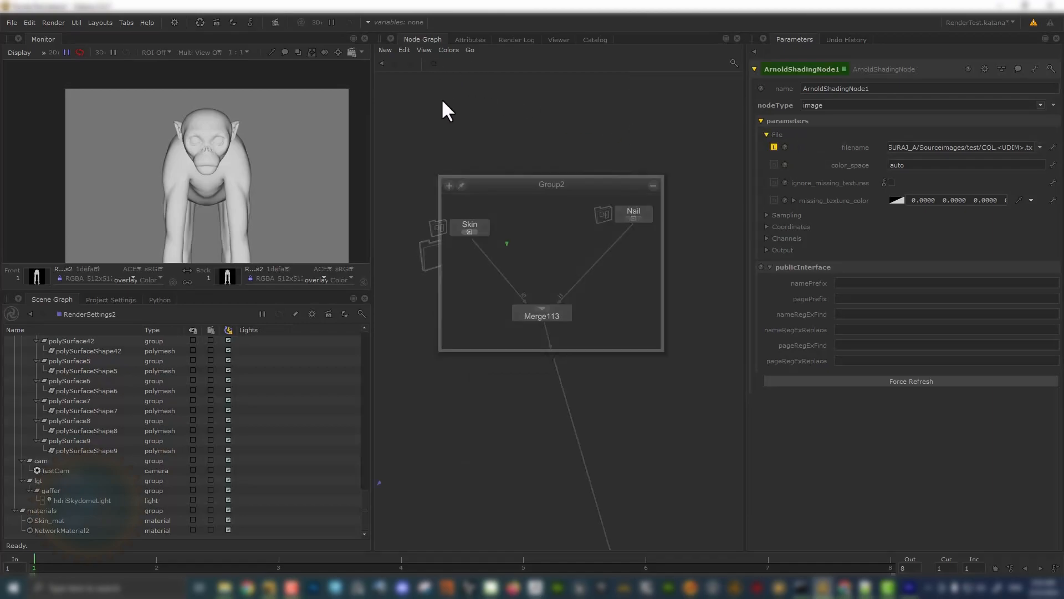
- Open the Nail node's parameters and rename its NetworkMaterial2 material to Nail_mat
left_click(647, 214)
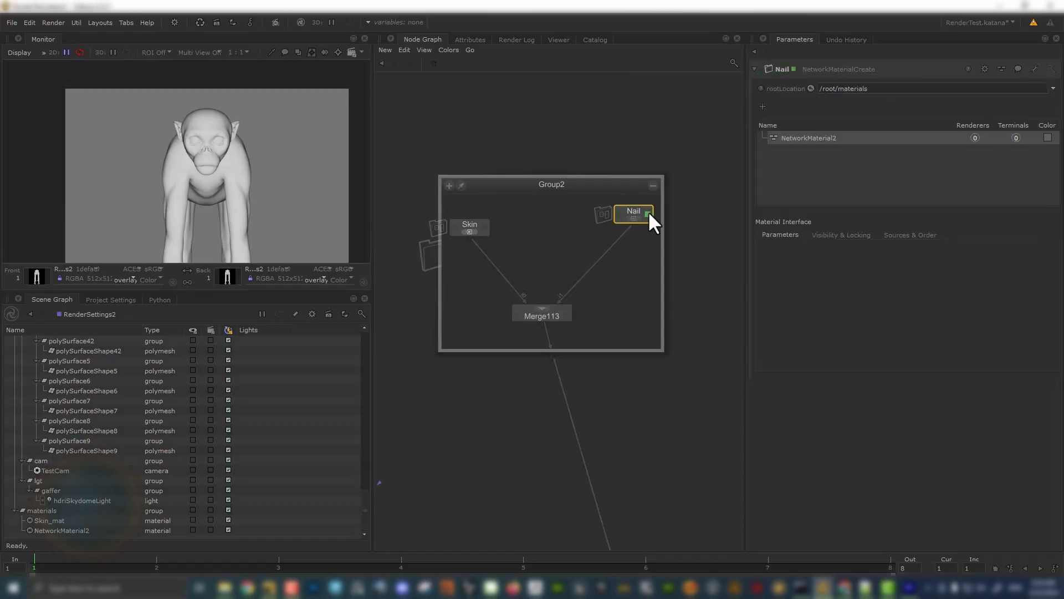
double_click(809, 138)
type("B")
key("BackSpace")
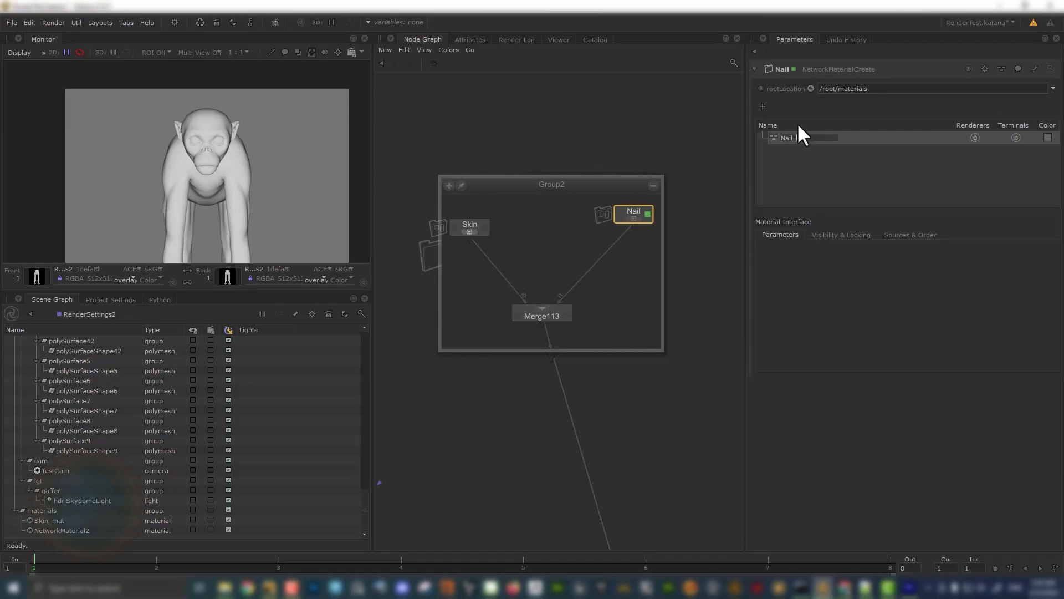
key("Return")
- Maximize the node graph and move the collapsed Group2 node directly above the bend in its connection to Merge110
scroll(614, 142, "down", 5)
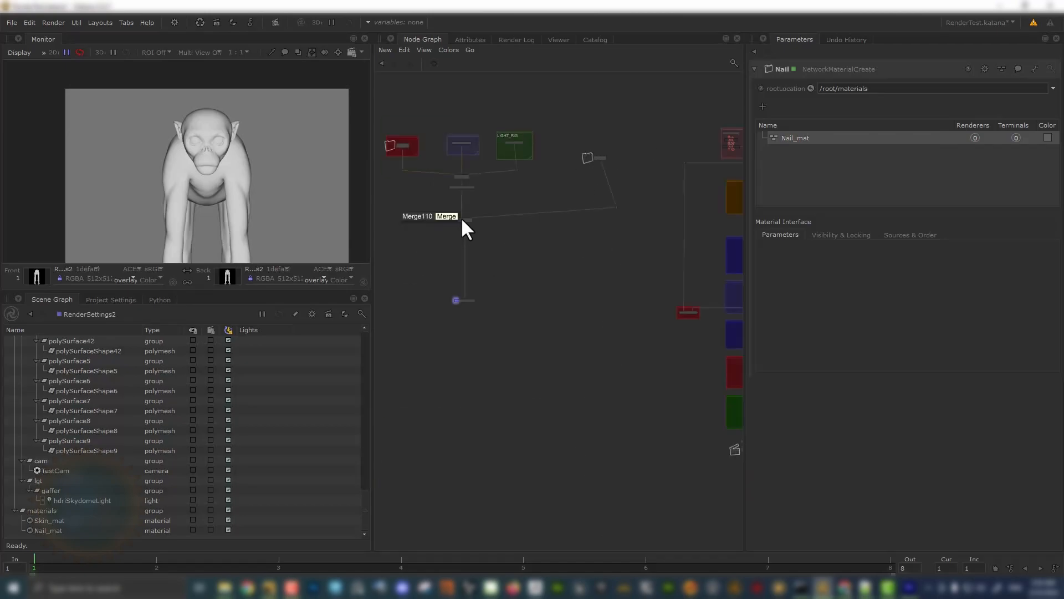
scroll(457, 217, "up", 5)
scroll(521, 283, "down", 3)
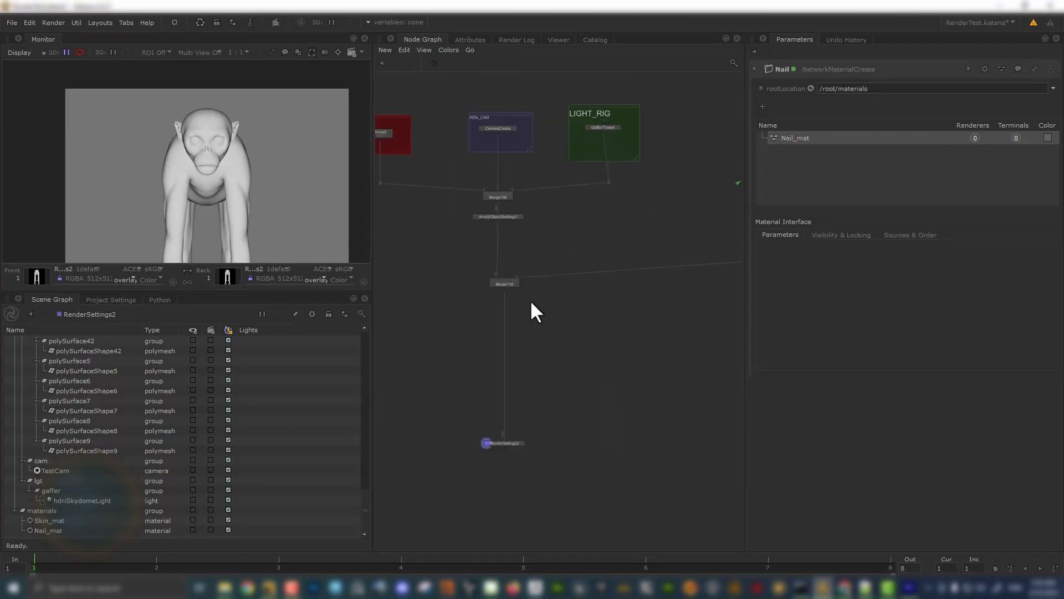
key("space")
middle_click_drag(533, 300, 898, 324)
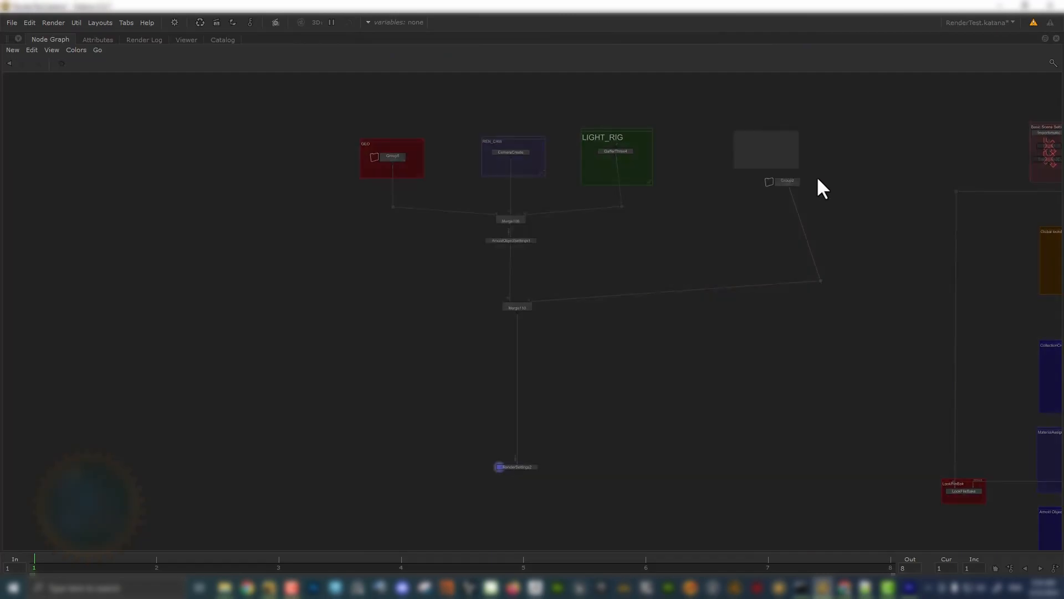
left_click(794, 182)
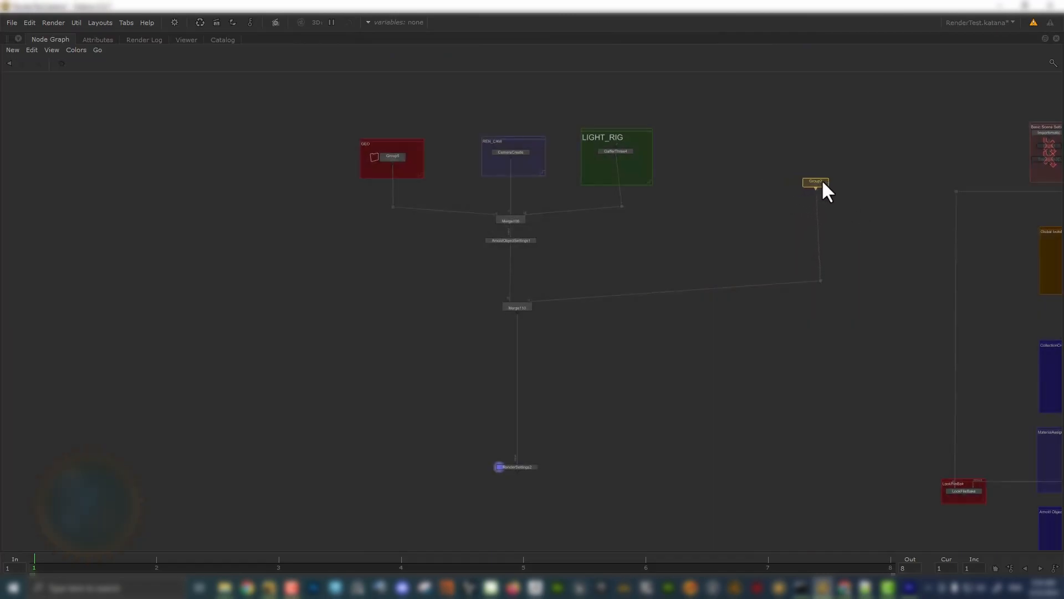
- Create a MaterialAssign node and place it in the free space beside the connection below Merge110
scroll(480, 356, "up", 4)
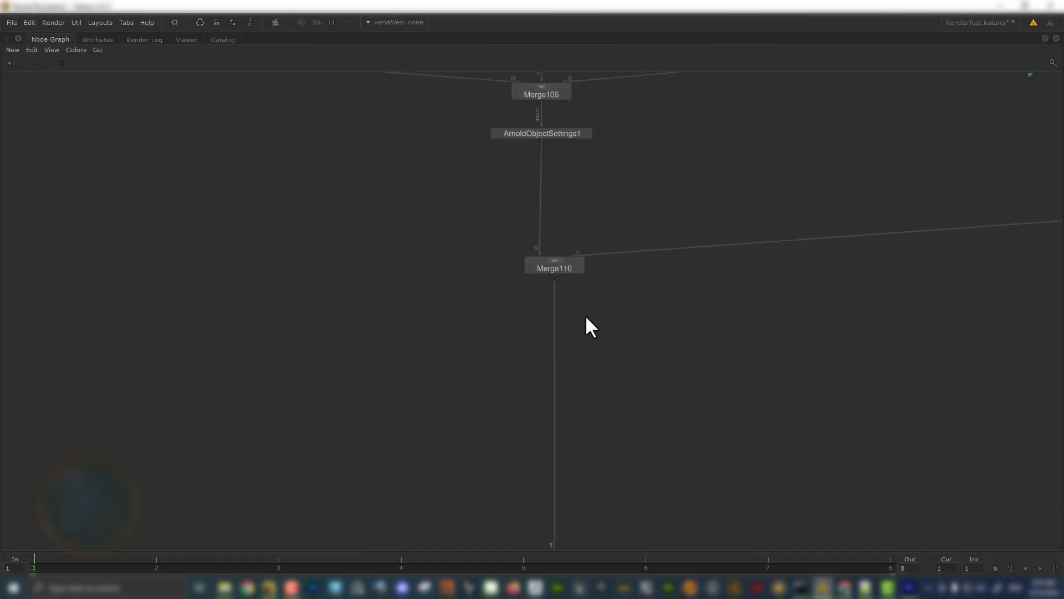
key("Tab")
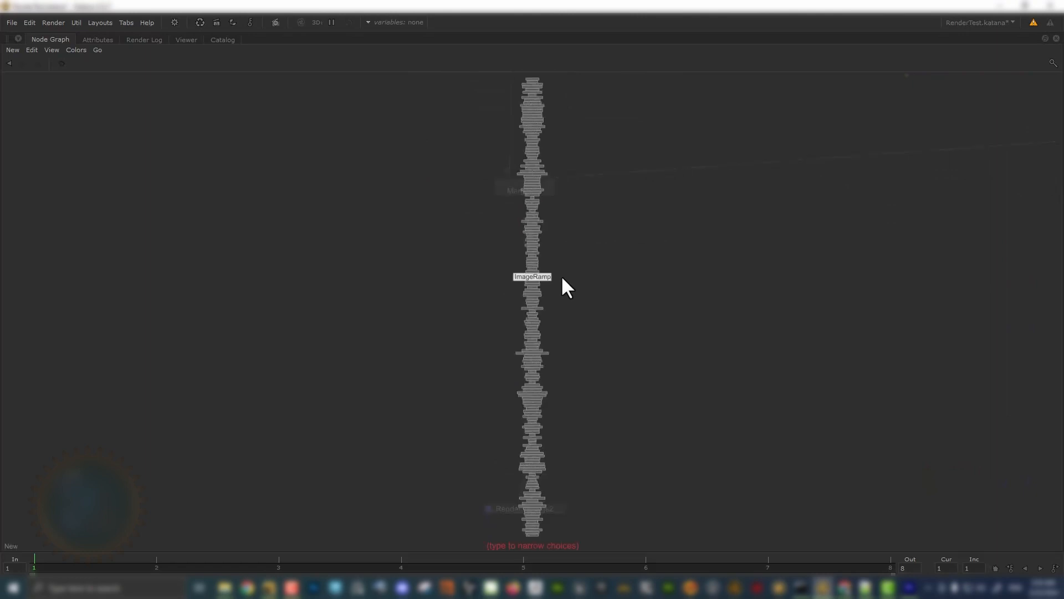
type("ma")
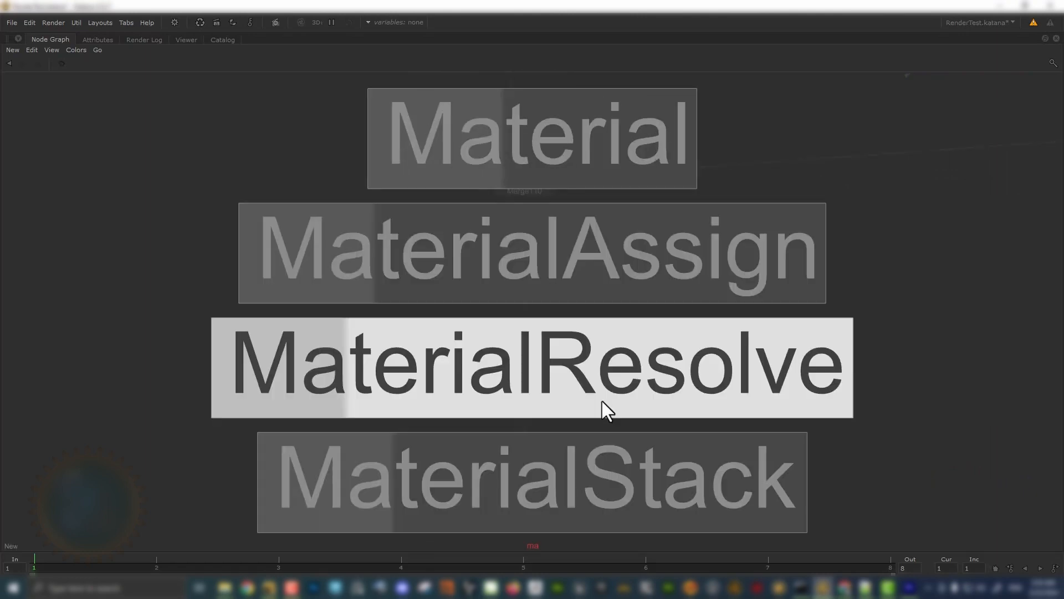
left_click(641, 275)
left_click(619, 302)
left_click(605, 260)
- Create a GroupStack node and insert it into the connection between Merge110 and RenderSettings2
scroll(593, 261, "up", 4)
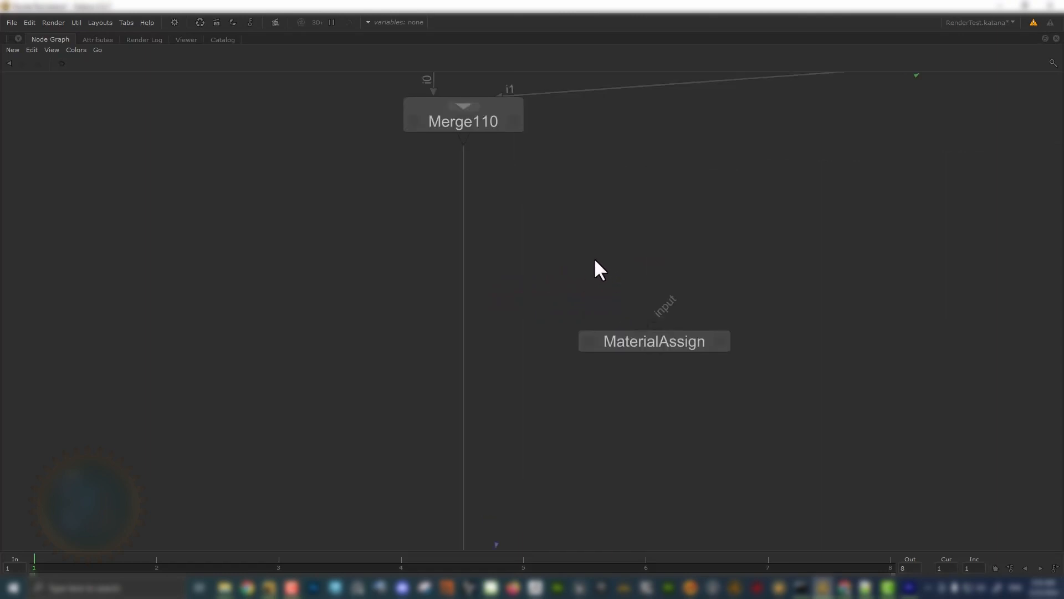
key("Tab")
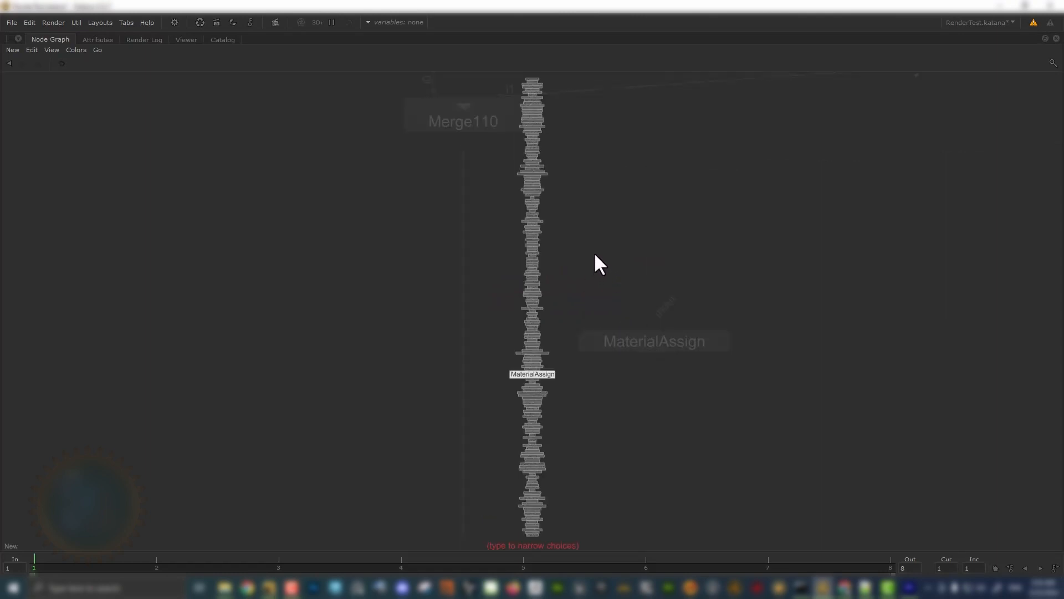
type("sta")
key("BackSpace")
key("BackSpace")
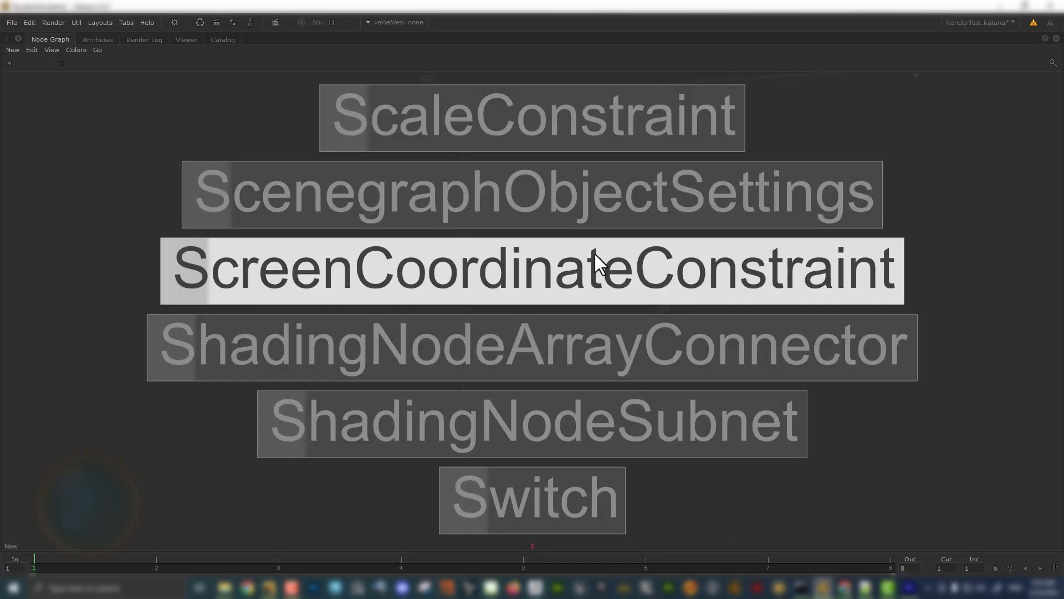
key("BackSpace")
type("gr")
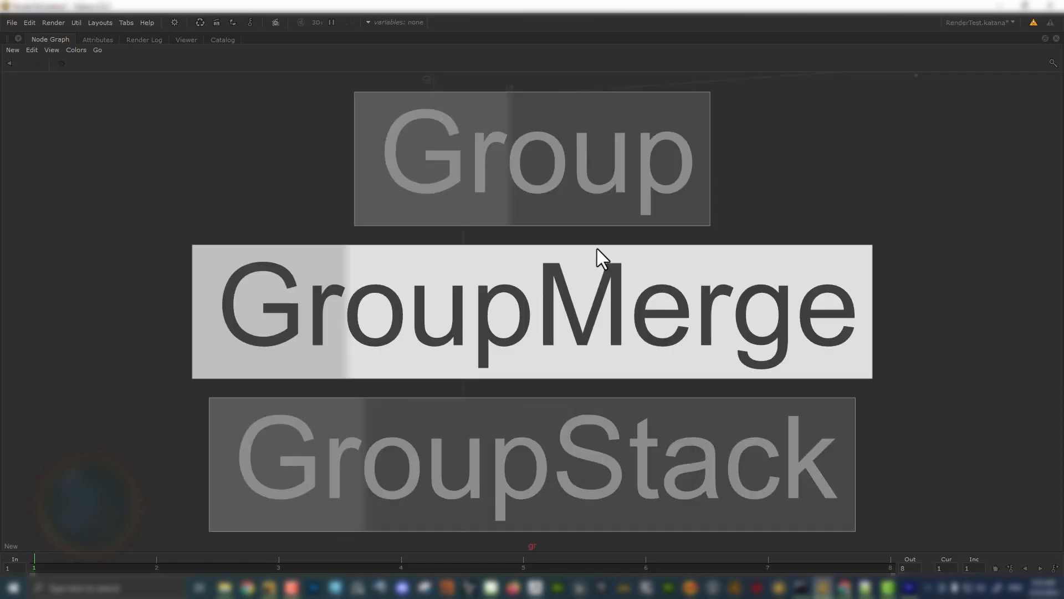
left_click(608, 456)
left_click(589, 256)
left_click_drag(595, 252, 464, 320)
- Move the MaterialAssign node up beside the new group stack and restore the full layout
left_click(540, 271)
middle_click_drag(540, 271, 551, 336)
left_click_drag(669, 413, 676, 344)
middle_click_drag(533, 281, 598, 322)
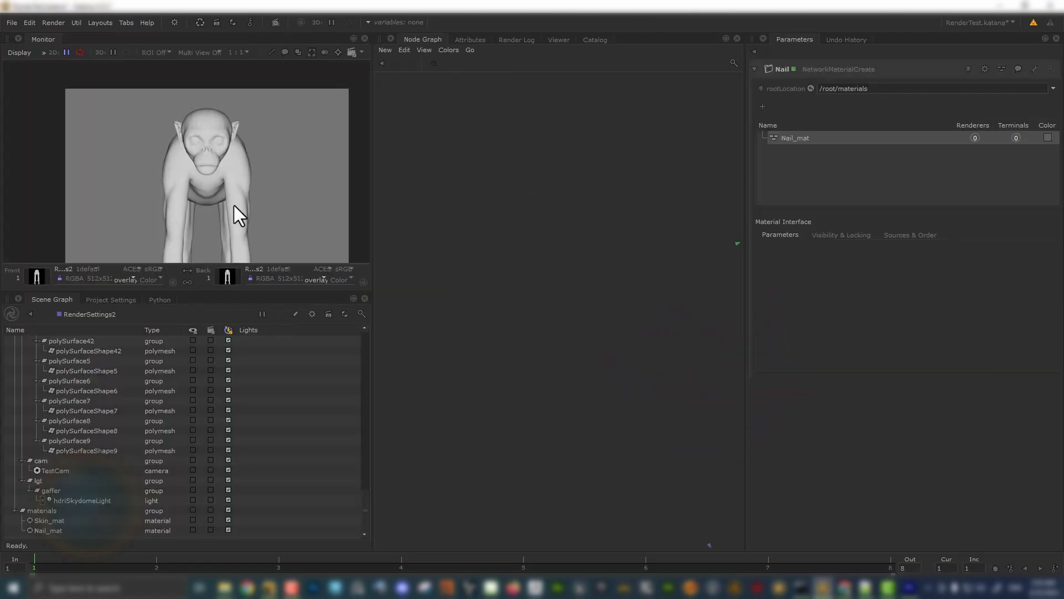
- Open GroupStack62's parameters and add the MaterialAssign node to the stack
scroll(207, 202, "down", 1)
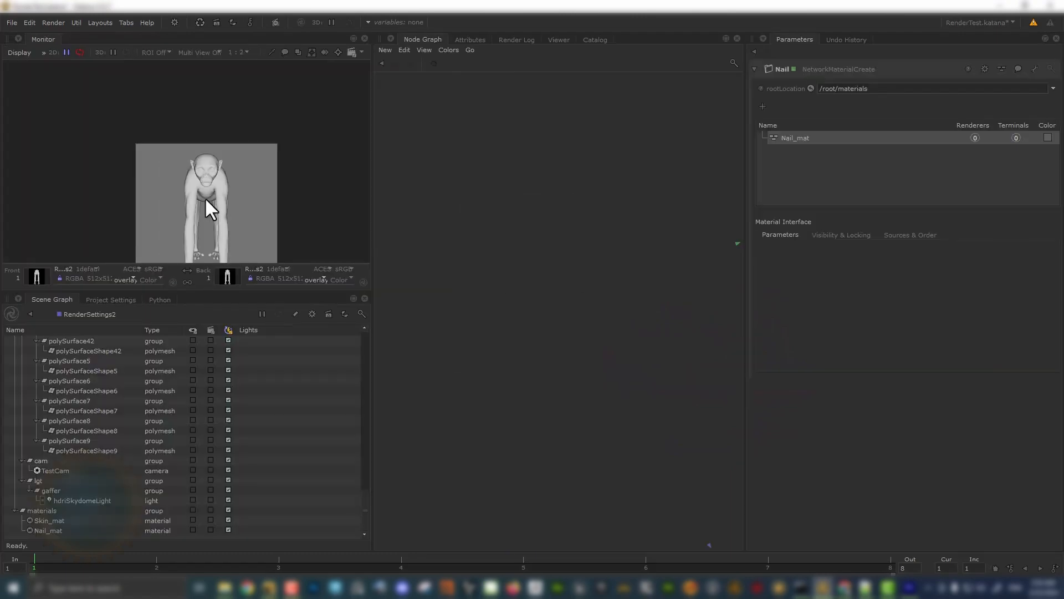
middle_click_drag(205, 197, 192, 156)
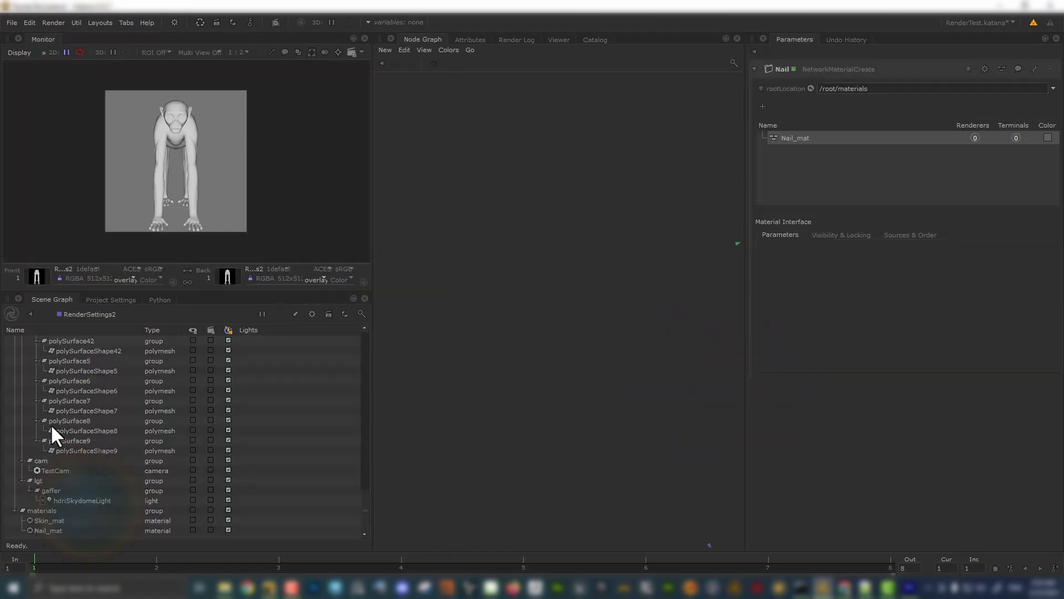
scroll(513, 217, "down", 4)
middle_click_drag(510, 202, 399, 256)
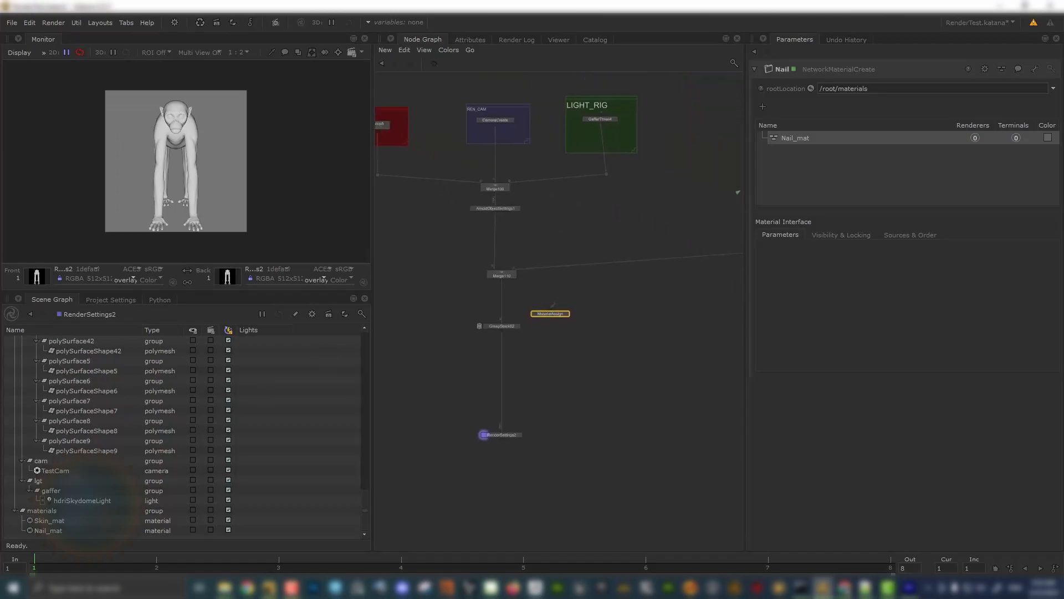
scroll(468, 278, "up", 4)
scroll(554, 369, "up", 3)
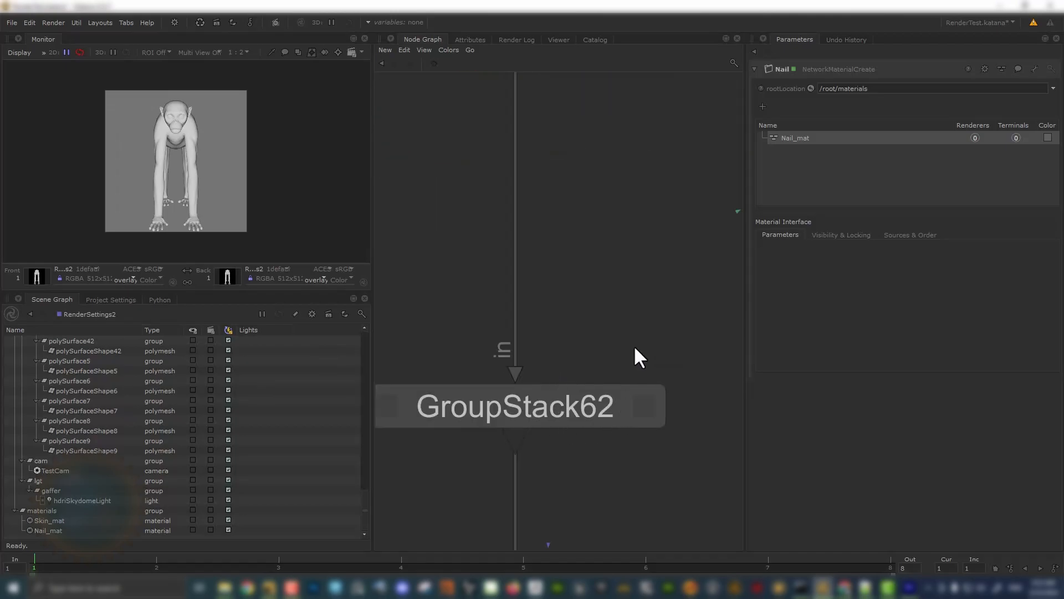
scroll(561, 337, "down", 3)
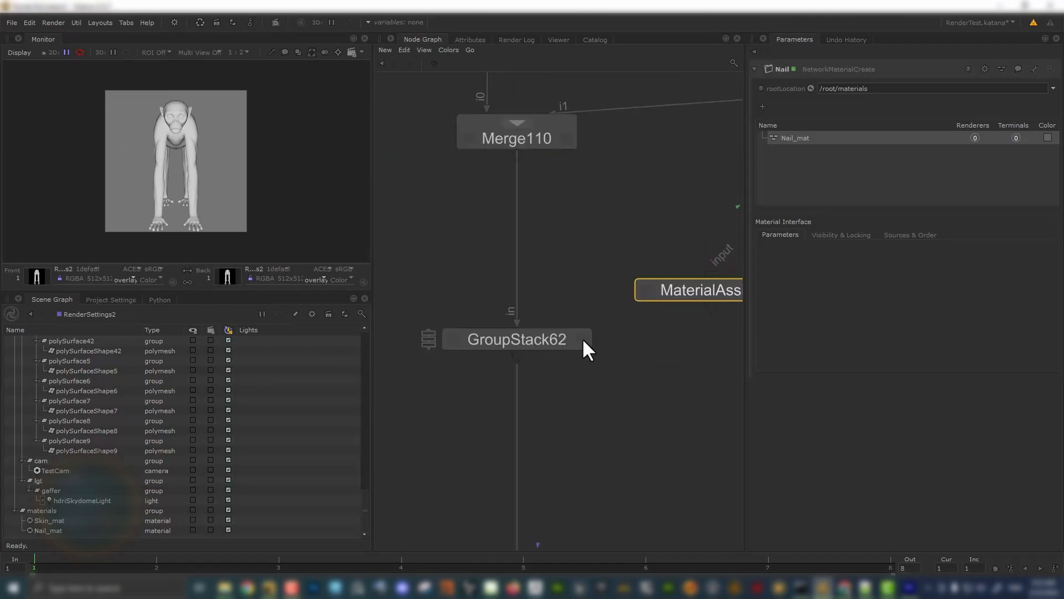
left_click(581, 340)
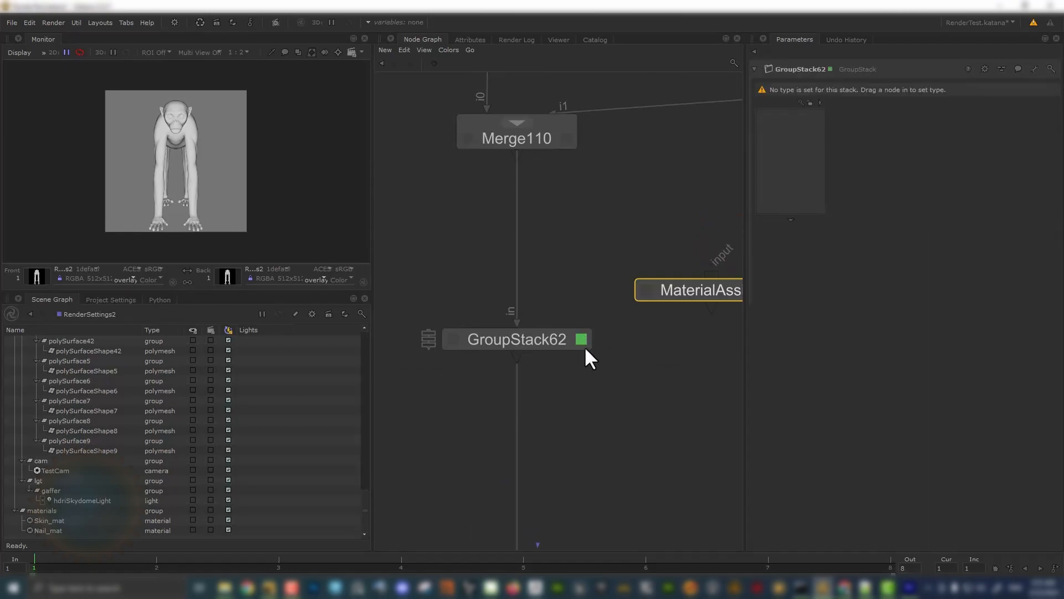
middle_click_drag(647, 220, 565, 222)
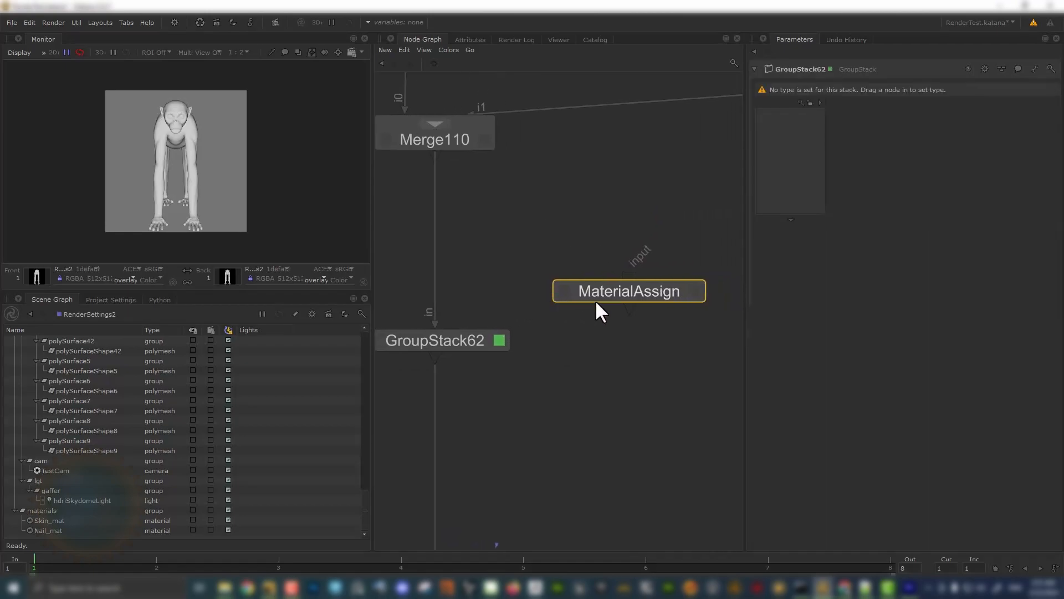
left_click_drag(620, 297, 809, 125)
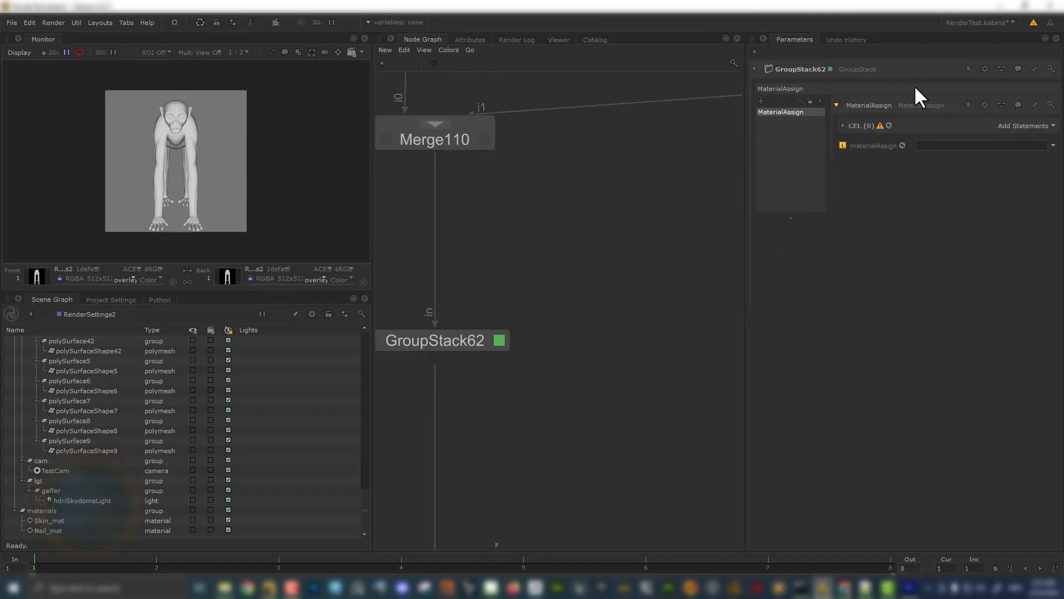
- Rename the MaterialAssign node in the group stack to Body_mat_assign01
double_click(872, 104)
key("BackSpace")
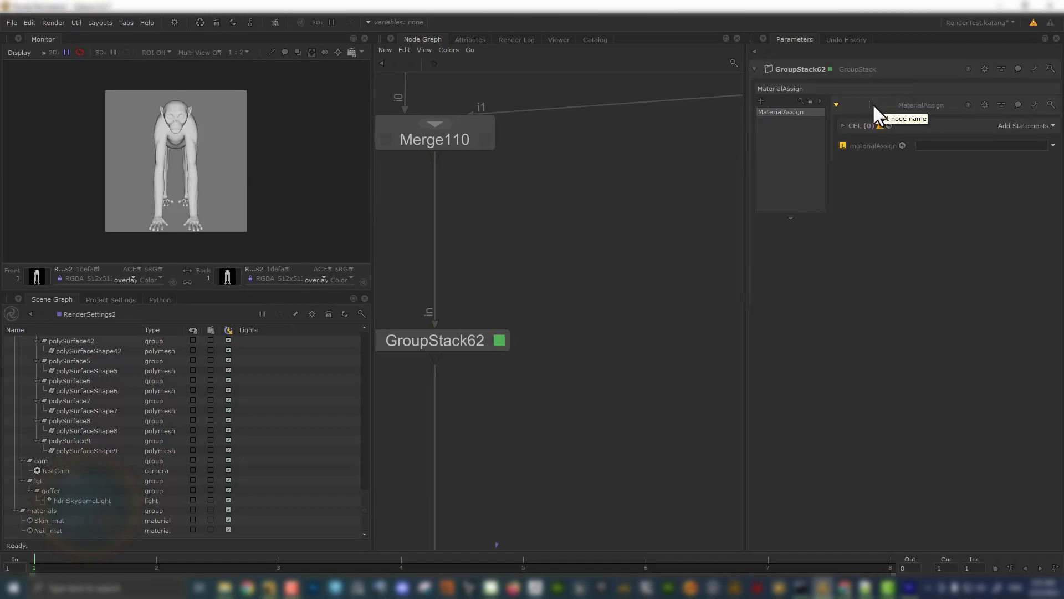
type("Body")
type("_")
type("mat")
type("_assig")
type("n01")
key("Return")
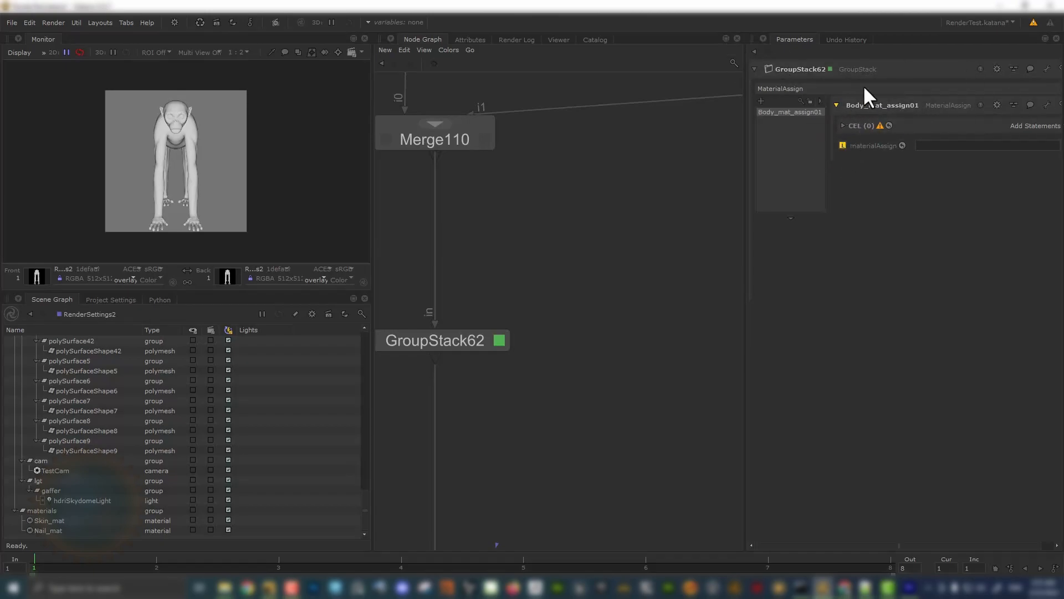
- Set Body_mat_assign01's materialAssign value to the scene graph location /root/materials/Skin_mat
left_click(843, 125)
left_click(57, 520)
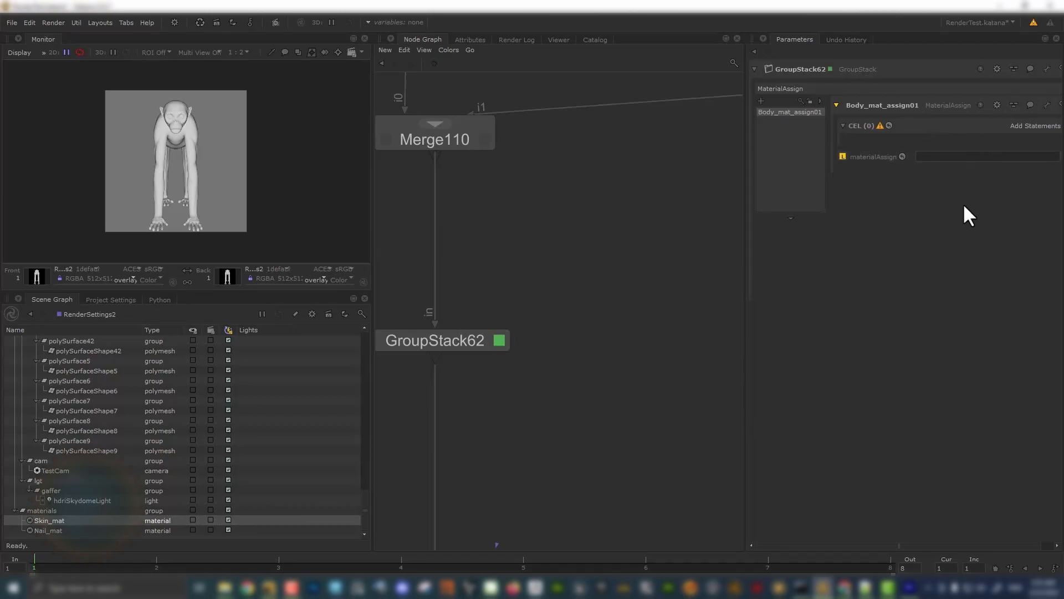
right_click(1026, 157)
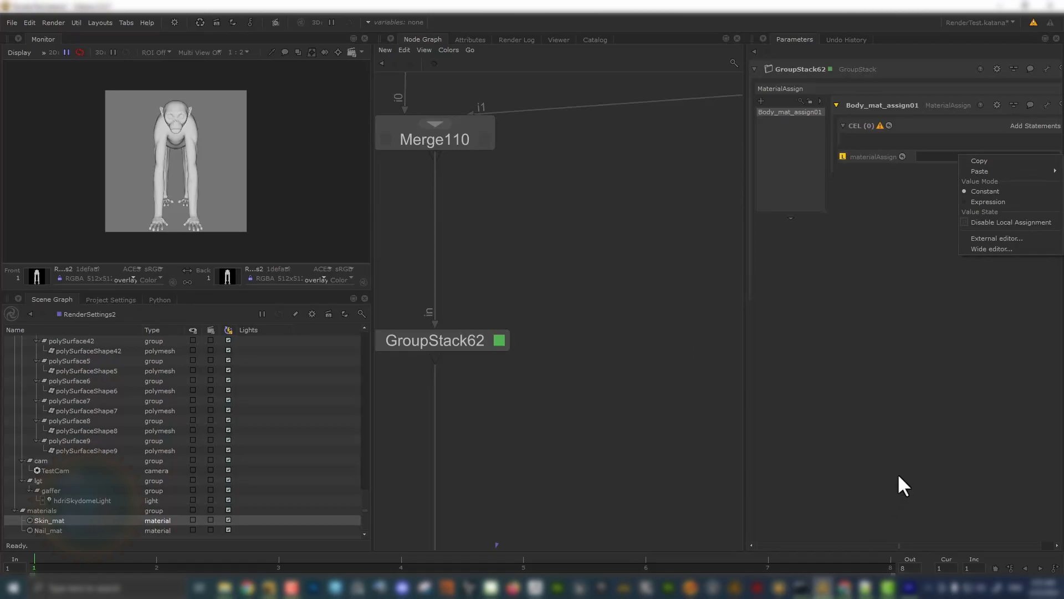
left_click(931, 293)
left_click_drag(847, 544, 986, 546)
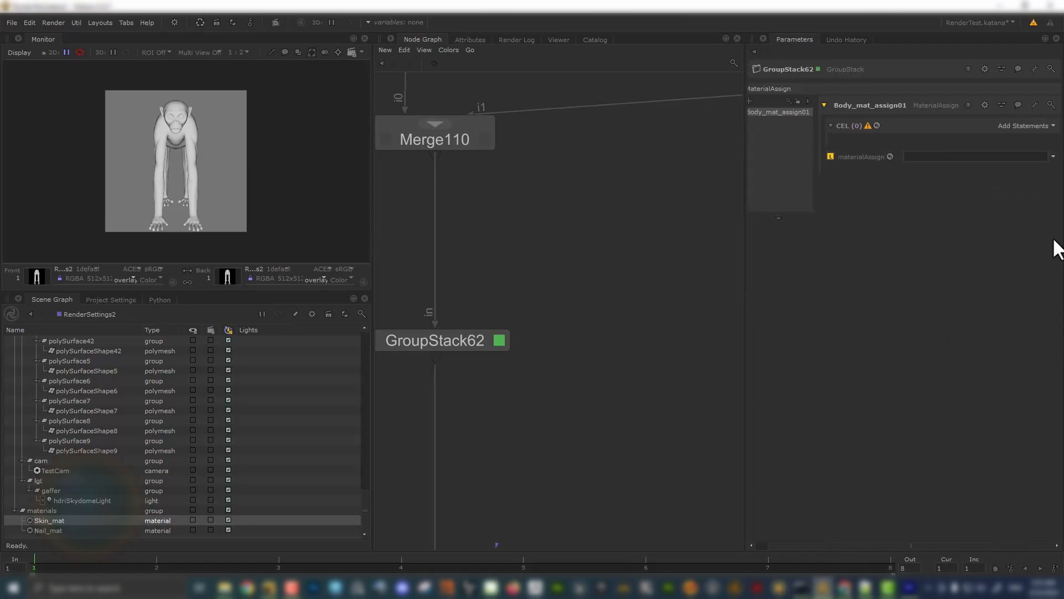
left_click(1051, 156)
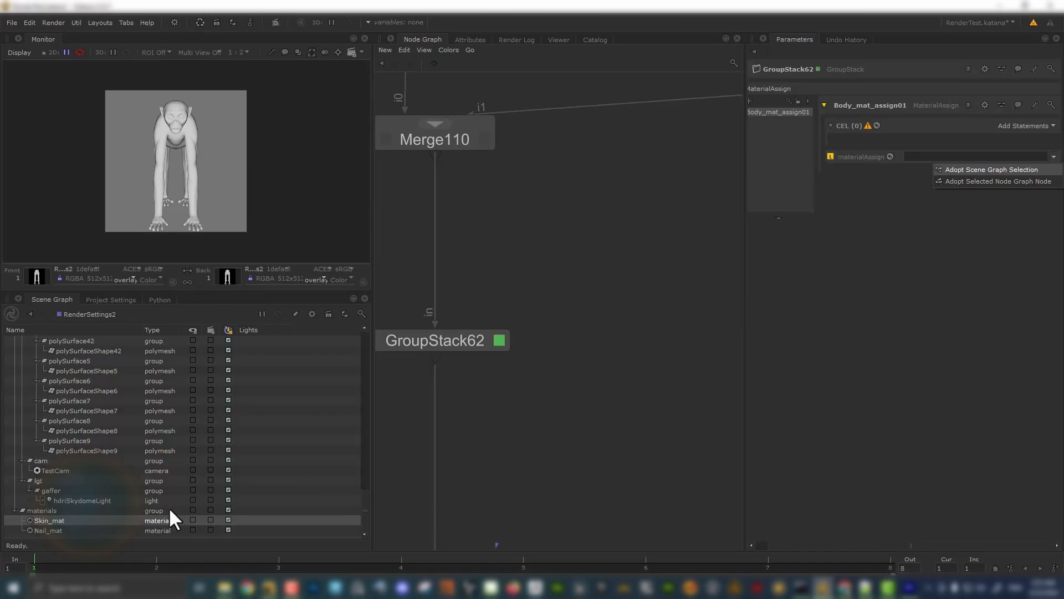
left_click(838, 280)
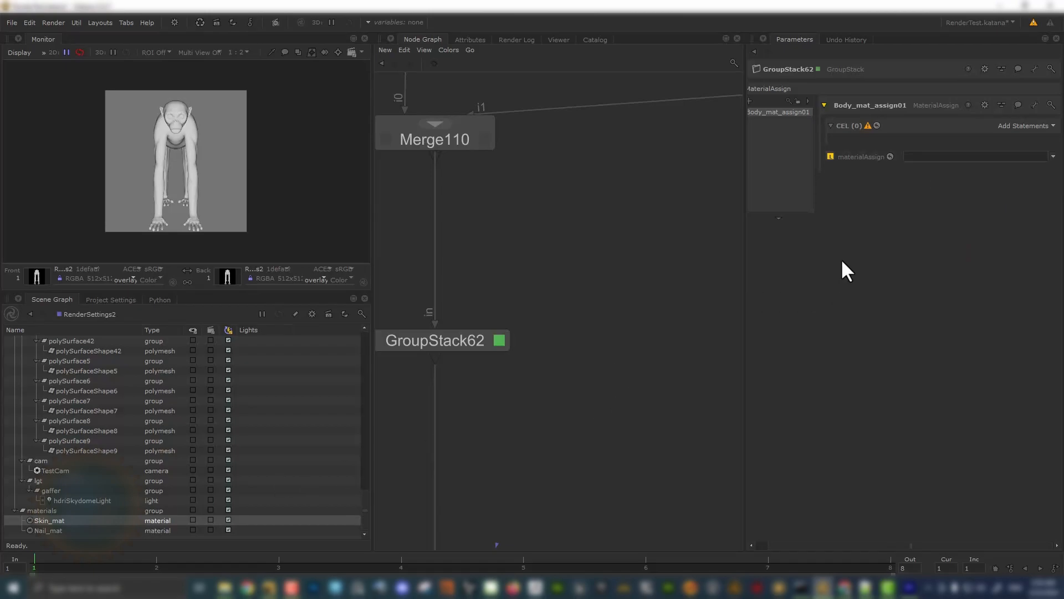
left_click_drag(64, 523, 922, 158)
- Add a Custom CEL statement to Body_mat_assign01 containing the path /root/world/geo/Bodu_abc/polySurface1/polySurfaceShape1
scroll(136, 430, "up", 20)
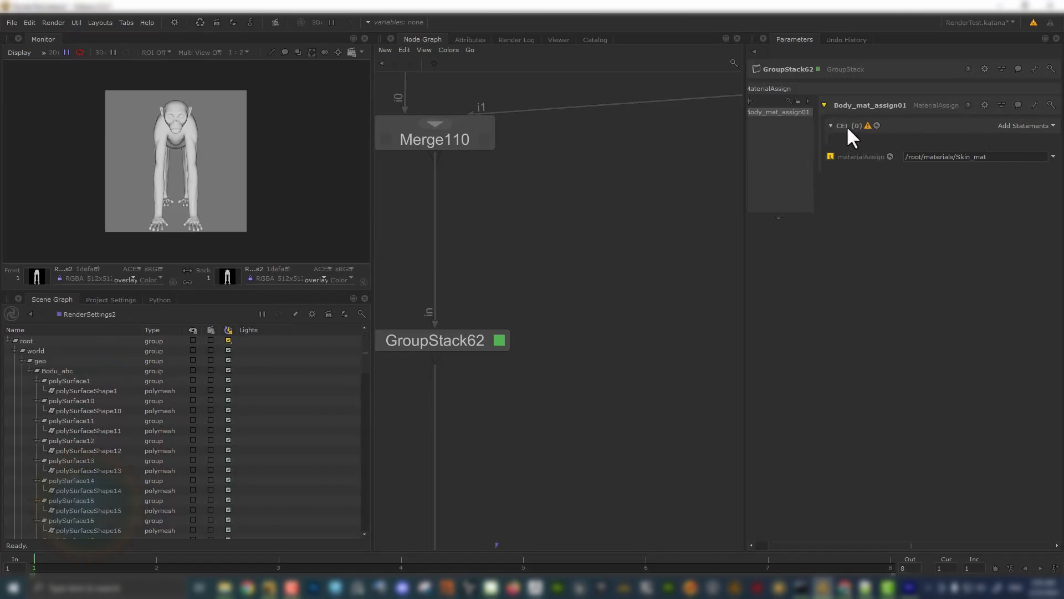
left_click(1020, 124)
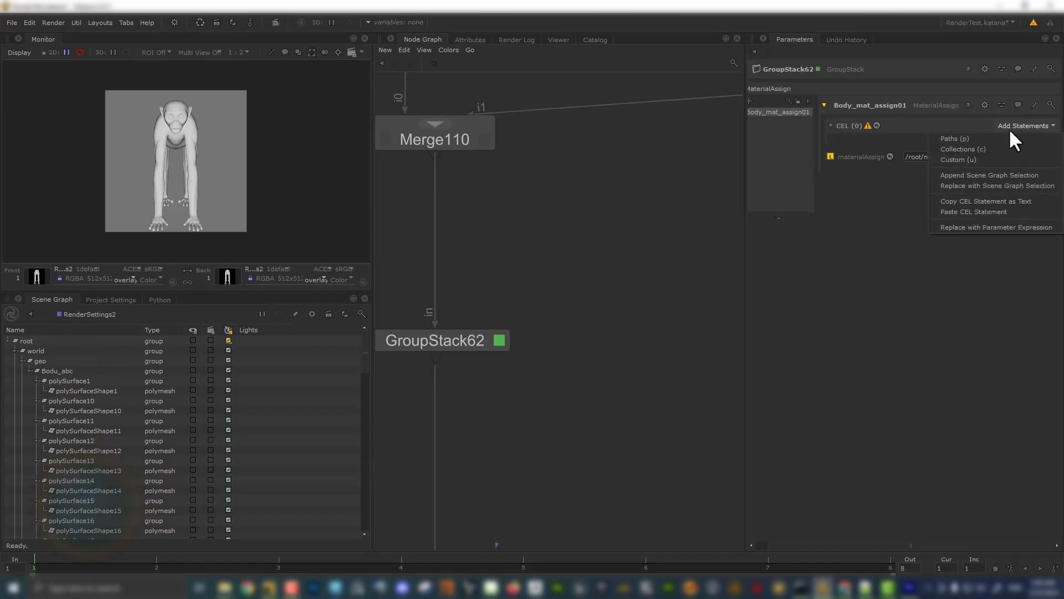
left_click(974, 162)
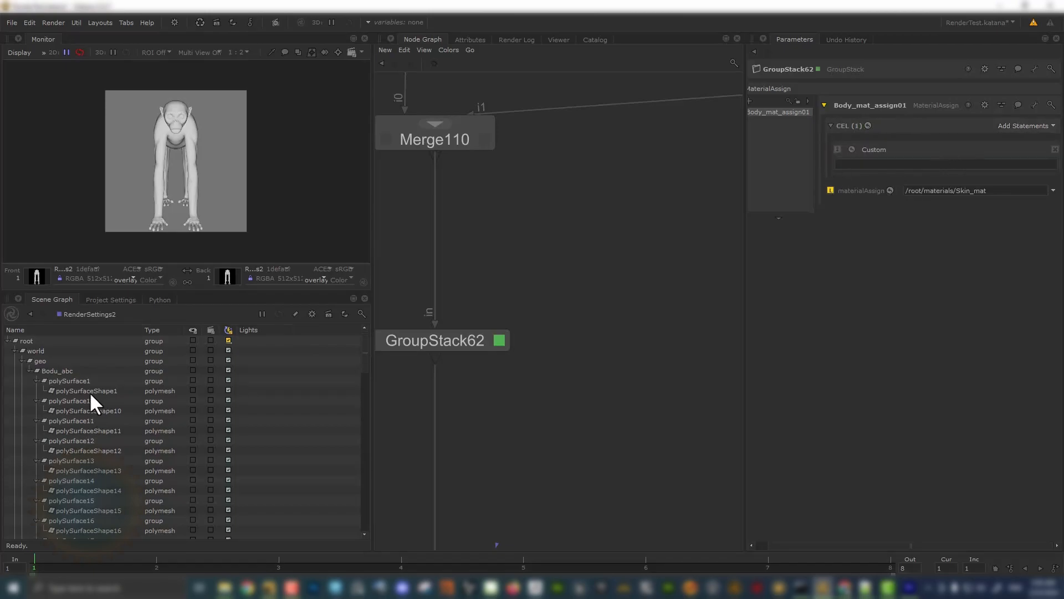
left_click_drag(78, 391, 902, 167)
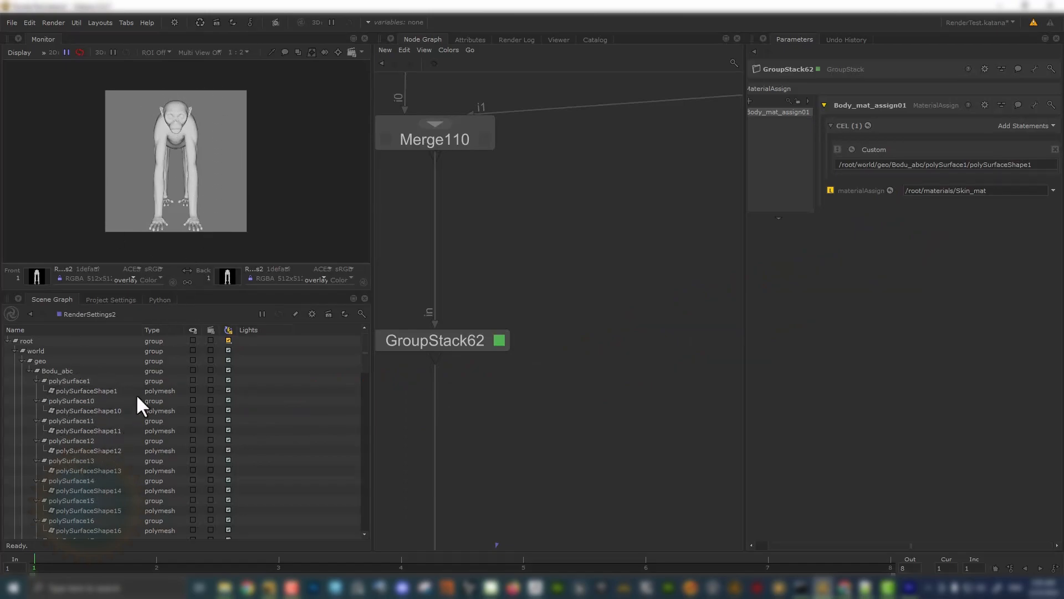
- Replace both numbers in the CEL path with wildcards so it reads /root/world/geo/Bodu_abc/polySurface*/polySurfaceShape*
left_click(1030, 169)
type("*")
key("BackSpace")
type("*")
- Find and select the locations matched by the custom CEL statement in the scene graph
left_click(852, 149)
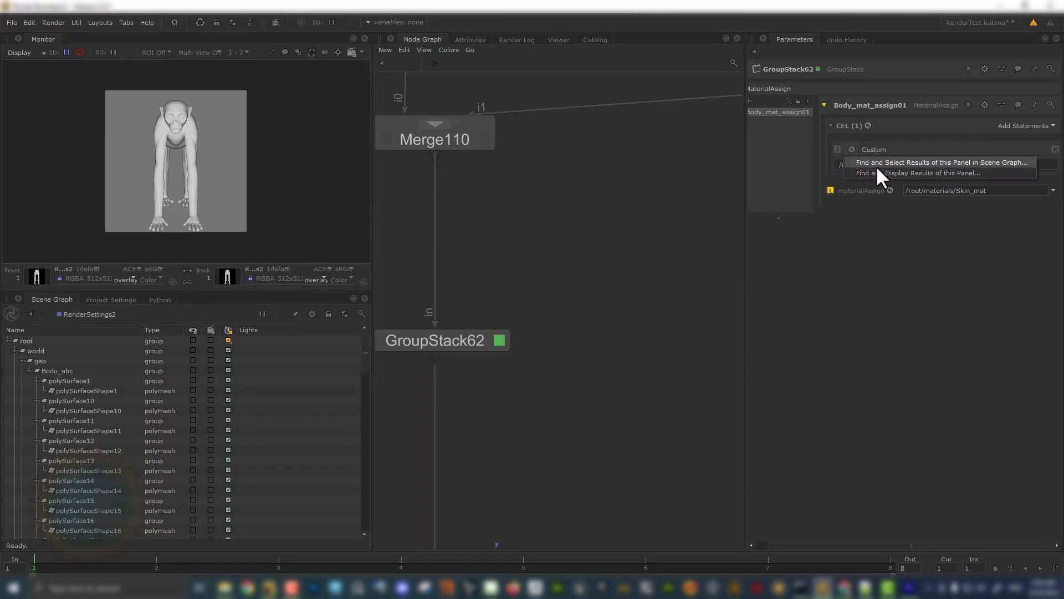
left_click(876, 163)
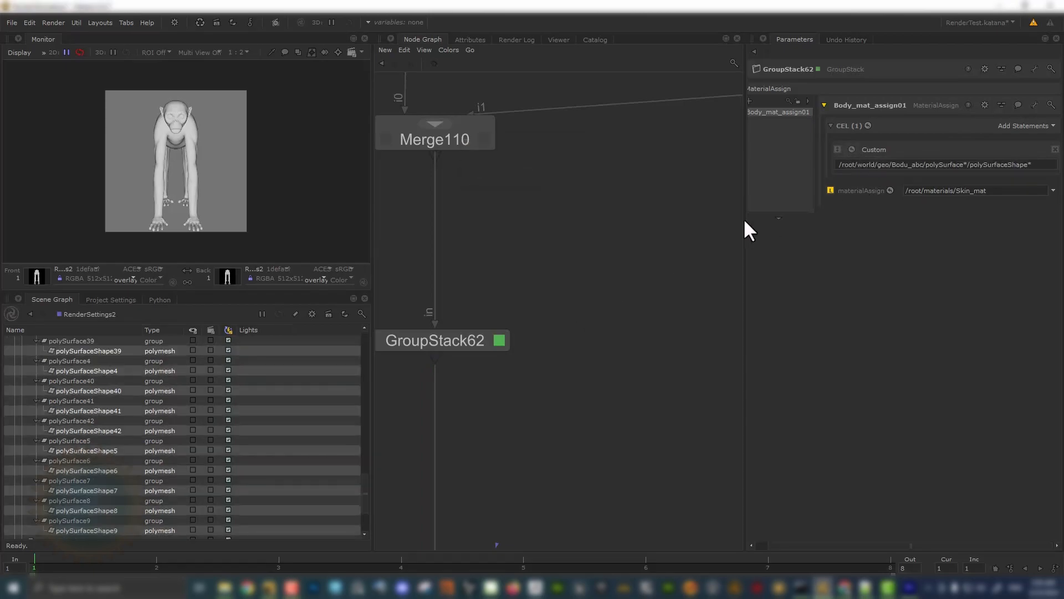
left_click(853, 150)
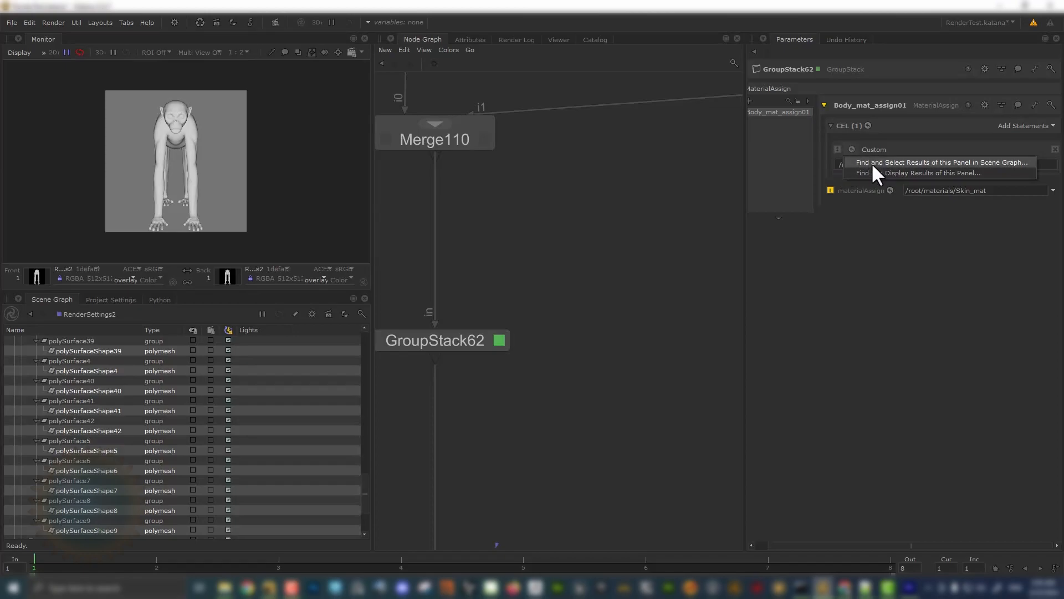
left_click(1003, 162)
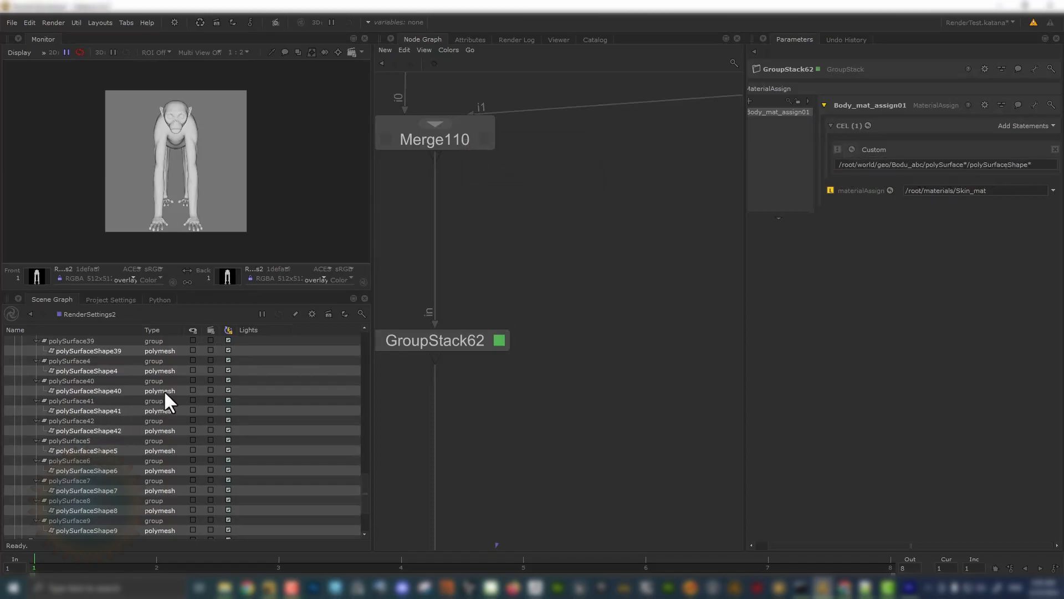
- Start a preview render from RenderSettings2 and inspect the skin material on the model
scroll(264, 187, "down", 1)
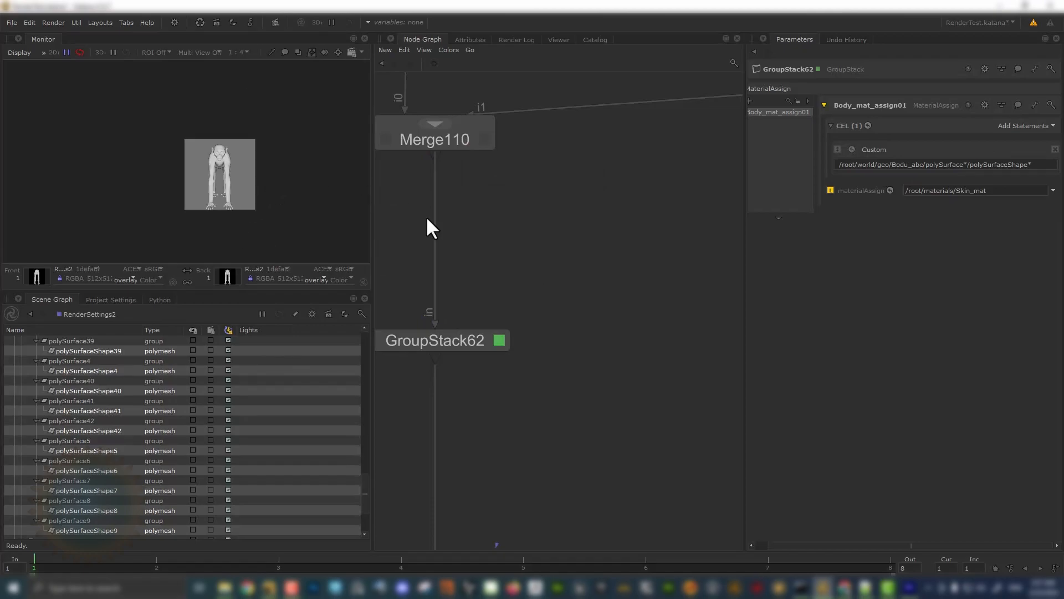
scroll(543, 251, "down", 5)
scroll(521, 391, "up", 3)
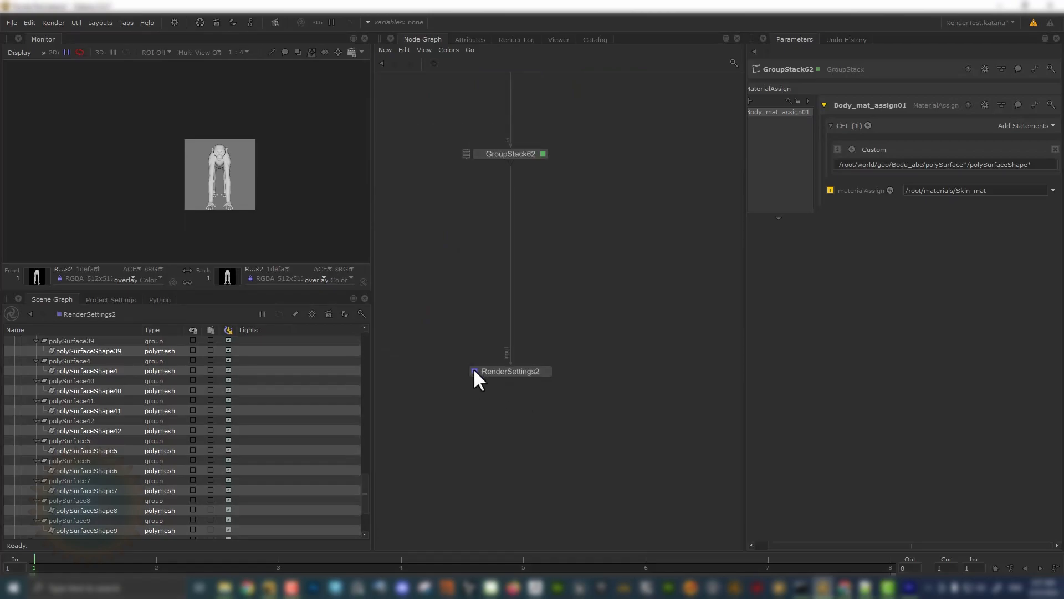
left_click(478, 154)
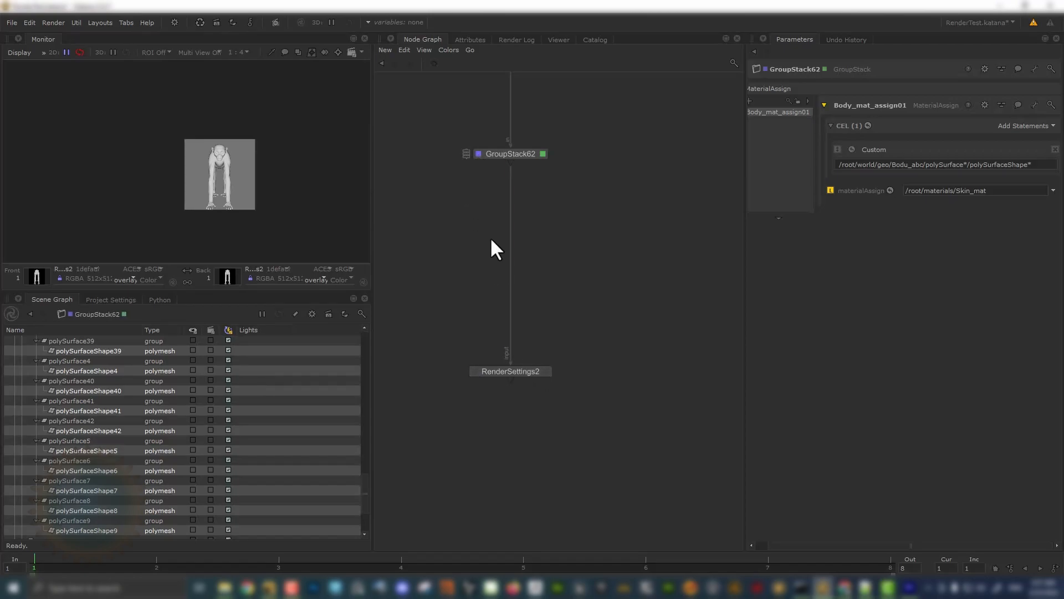
left_click(475, 372)
left_click_drag(613, 321, 418, 406)
right_click(495, 374)
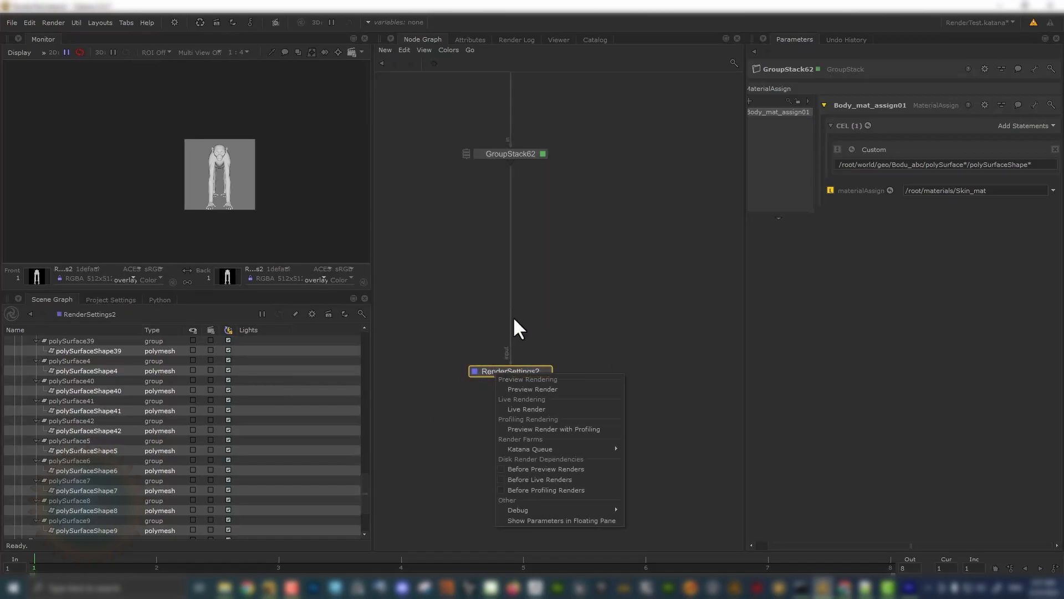
left_click(514, 389)
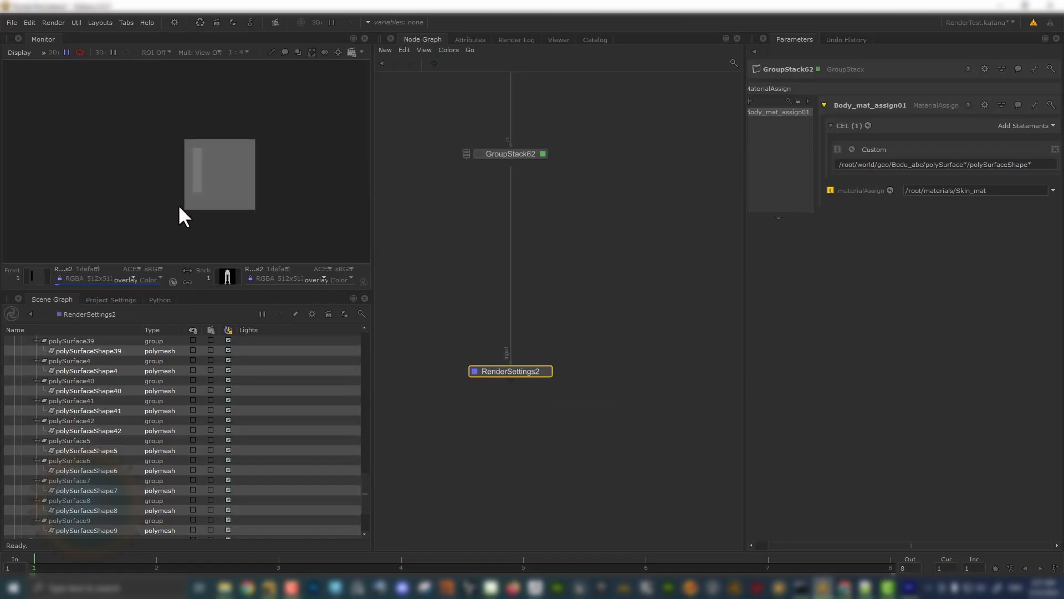
scroll(186, 167, "up", 1)
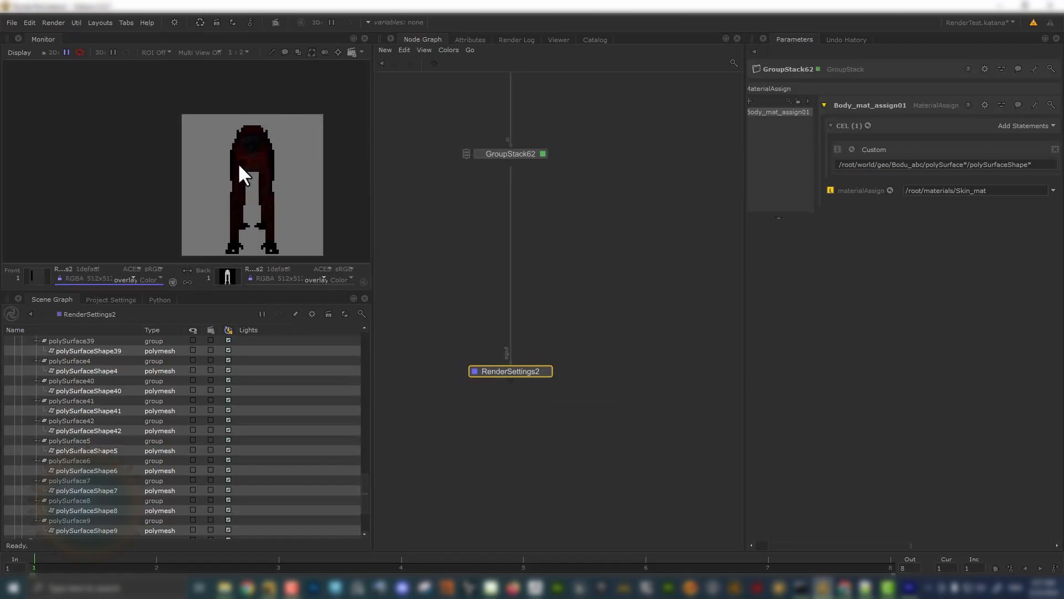
scroll(286, 141, "up", 1)
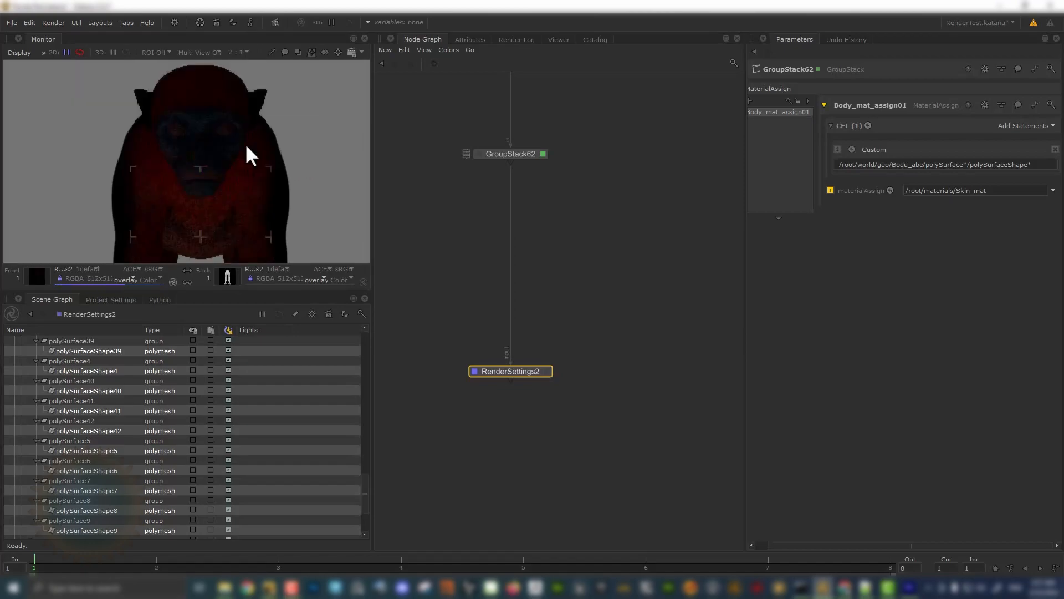
scroll(247, 156, "down", 1)
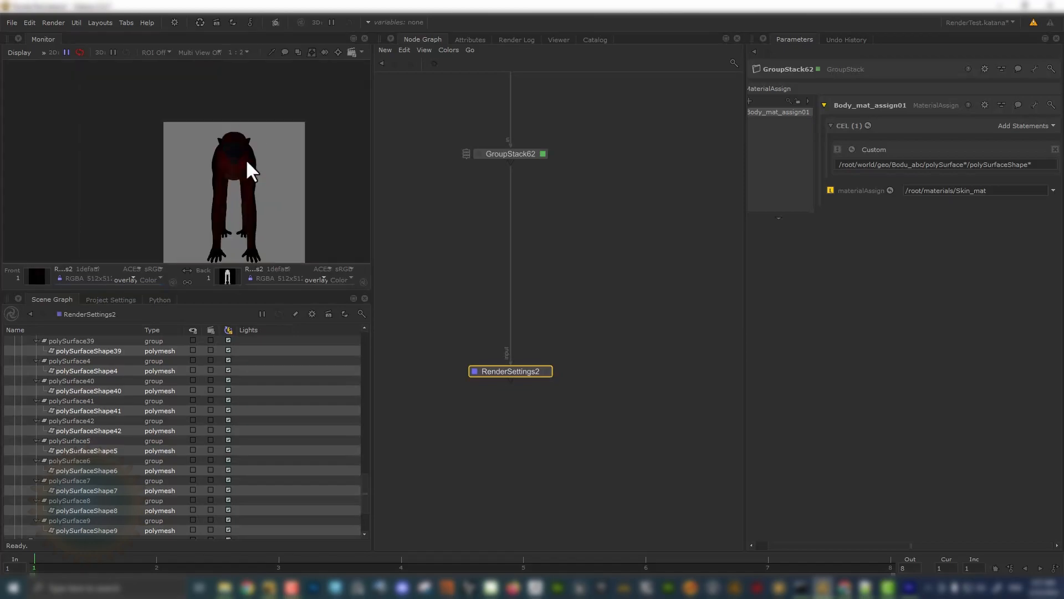
- Open the CameraCreate node's parameters and show the model through TestCam in the 3D view
middle_click_drag(546, 123, 538, 340)
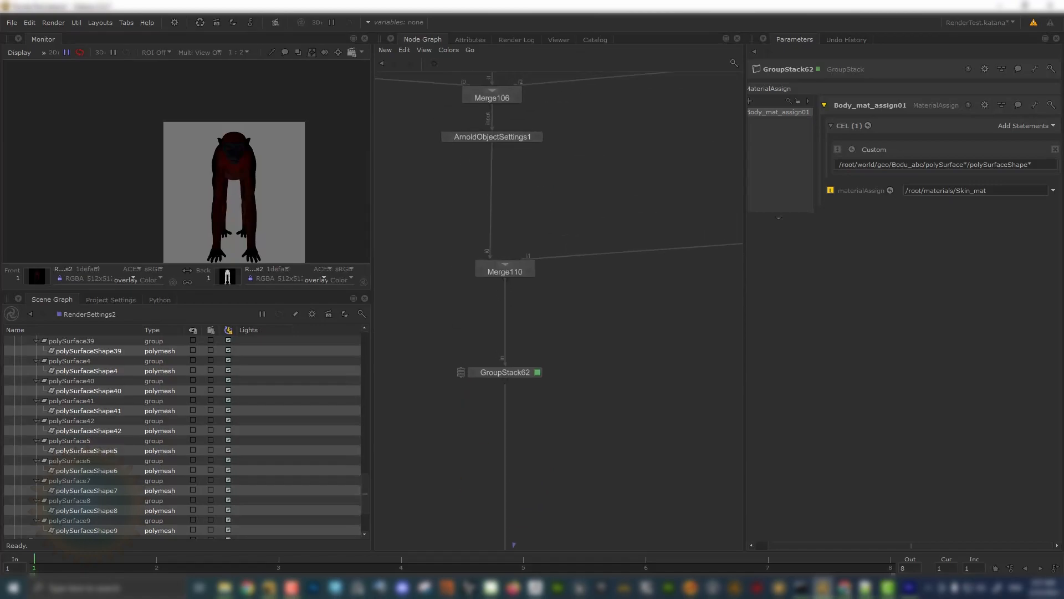
middle_click_drag(578, 200, 615, 423)
scroll(498, 199, "down", 3)
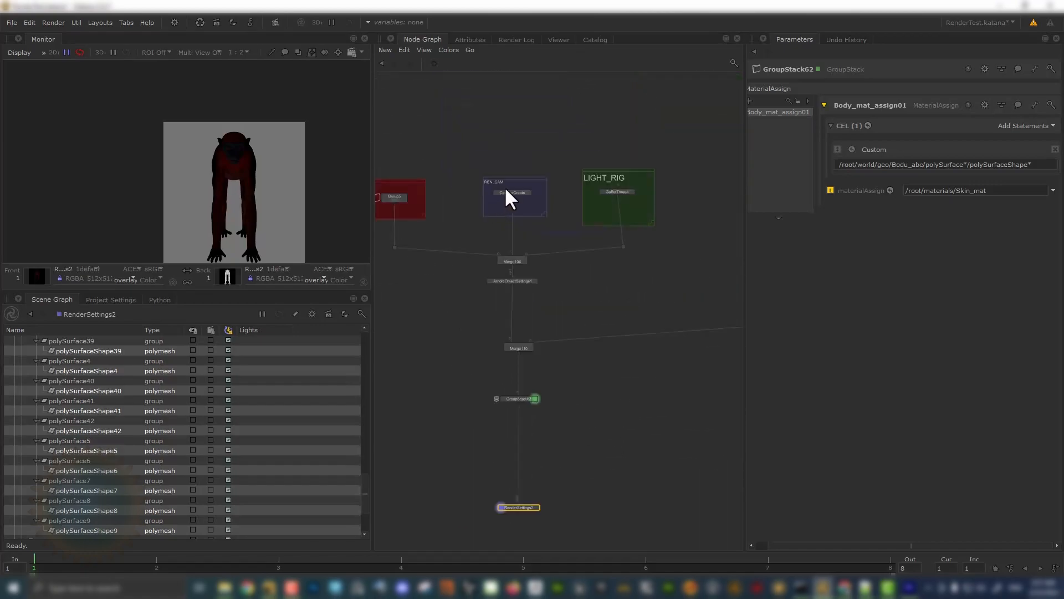
scroll(507, 197, "up", 6)
left_click(594, 205)
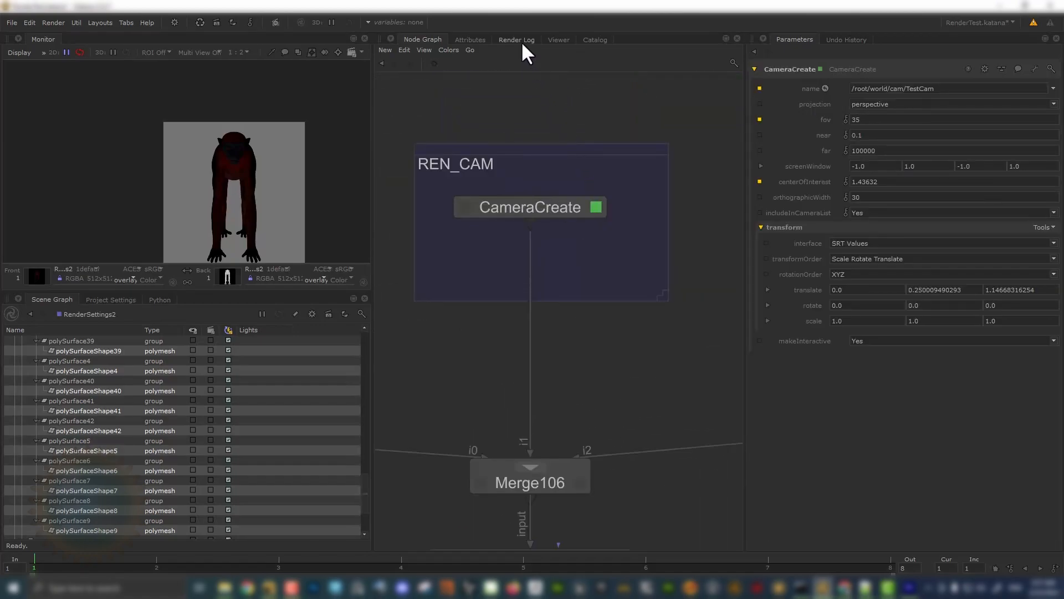
left_click(556, 39)
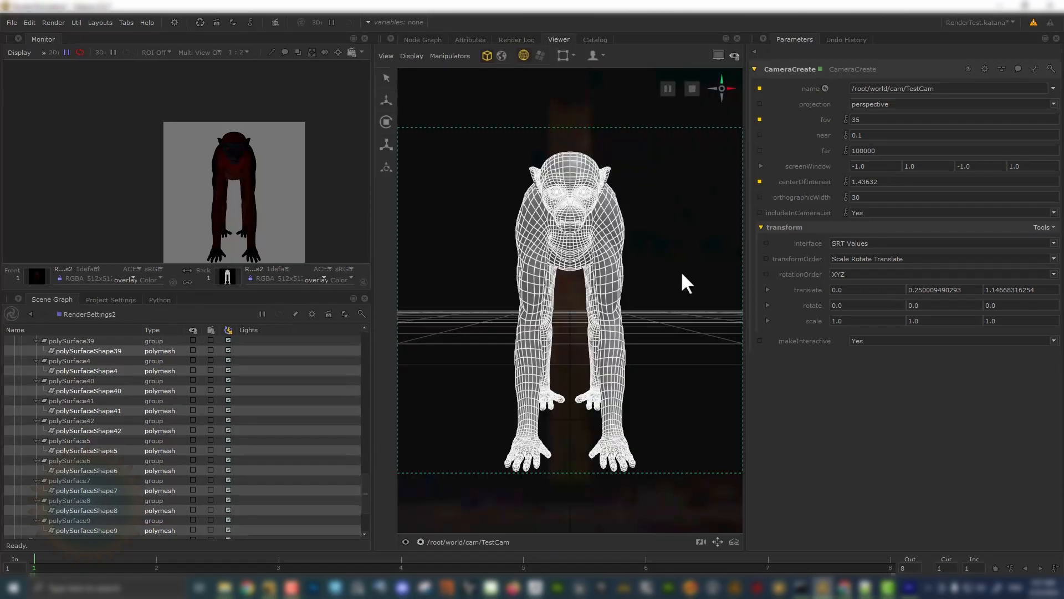
- Orbit TestCam to a three-quarter view, translated about 1.09, 0.38, 1.10 and rotated about -5.7, 43, 0, and set makeInteractive to No
left_click_drag(685, 311, 523, 233, "alt")
left_click(523, 234)
scroll(523, 234, "down", 2)
left_click_drag(603, 296, 647, 286, "alt")
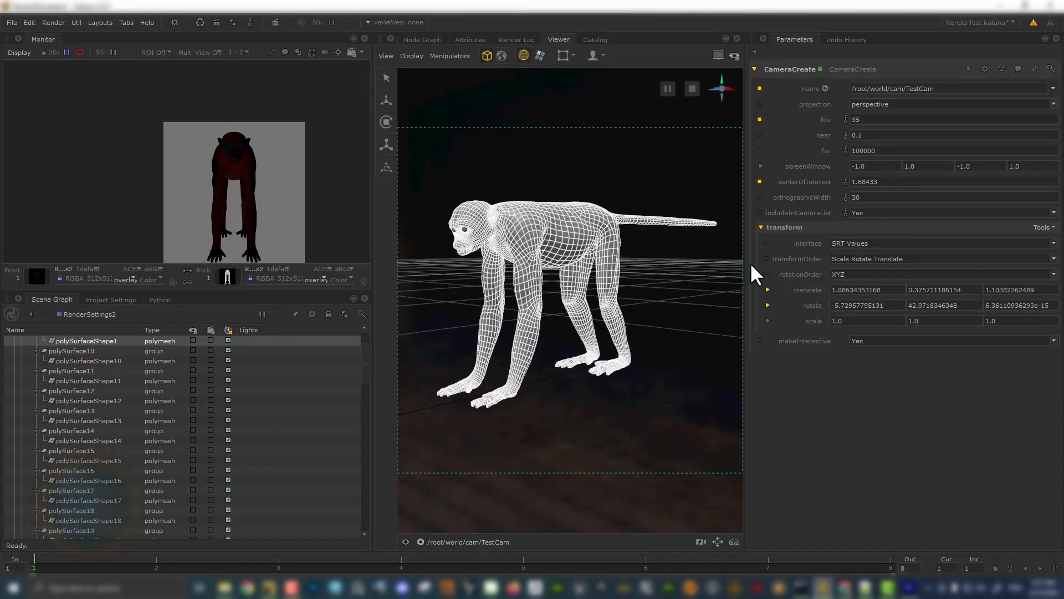
left_click(577, 176)
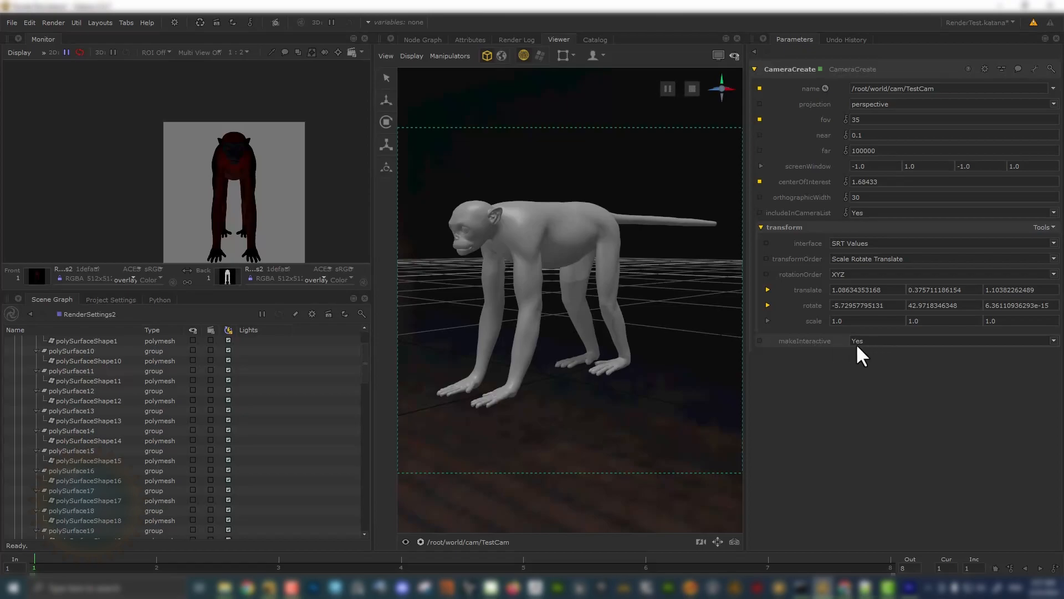
left_click(889, 342)
left_click(883, 357)
- Try overlaying the rendered image on the 3D view, and switch the overlay off again
key("space")
key("space")
left_click(719, 54)
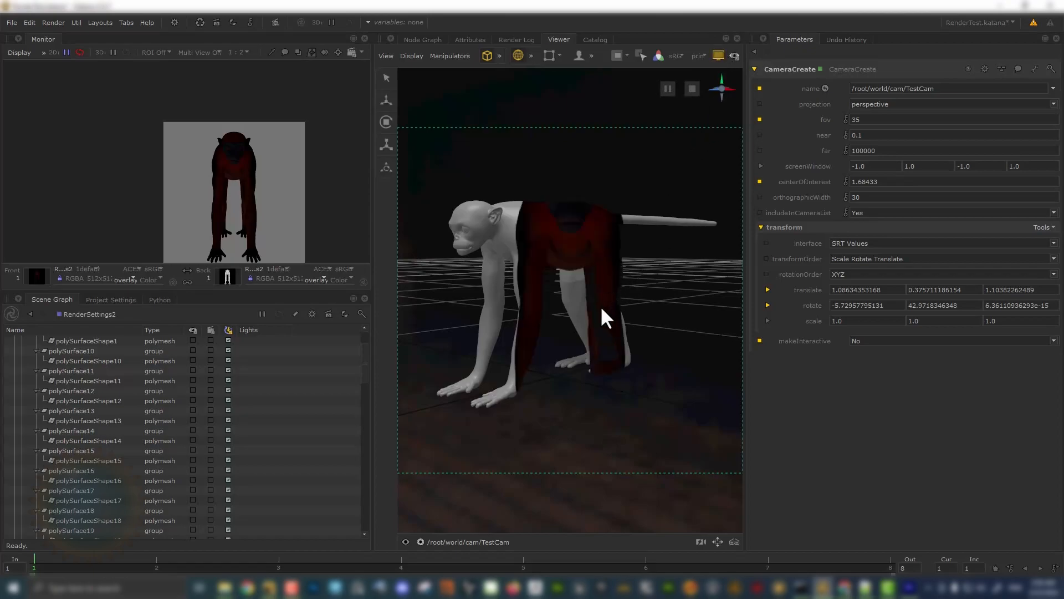
left_click(457, 539)
left_click(495, 531)
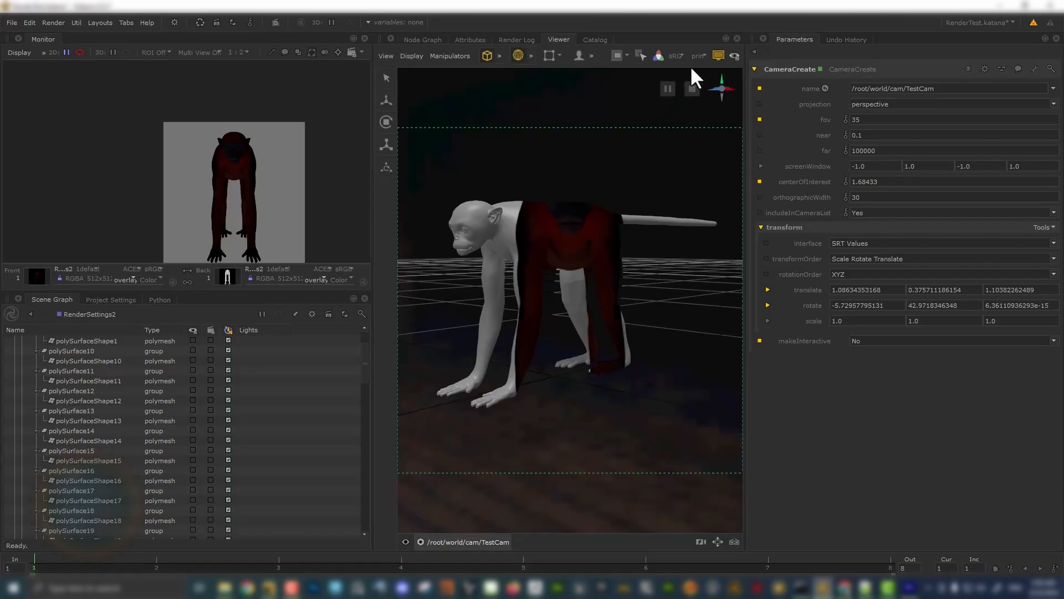
left_click(717, 55)
key("space")
key("space")
- Start a live render from RenderSettings2 and inspect the model from the new camera angle
left_click(423, 39)
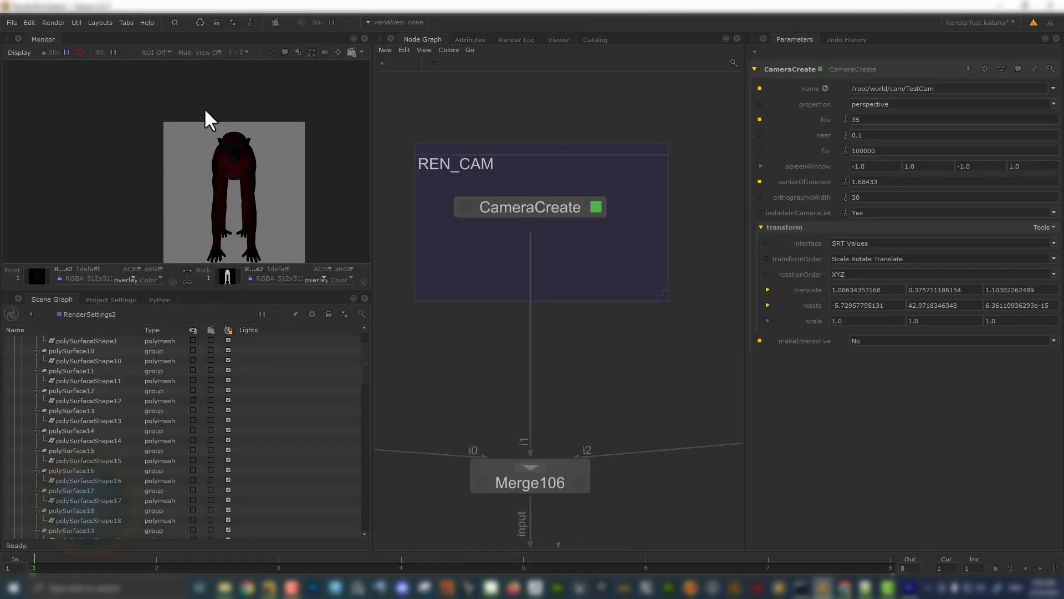
scroll(557, 256, "down", 6)
middle_click_drag(577, 424, 567, 276)
left_click_drag(520, 452, 638, 367)
scroll(561, 410, "up", 3)
right_click(527, 411)
left_click(544, 449)
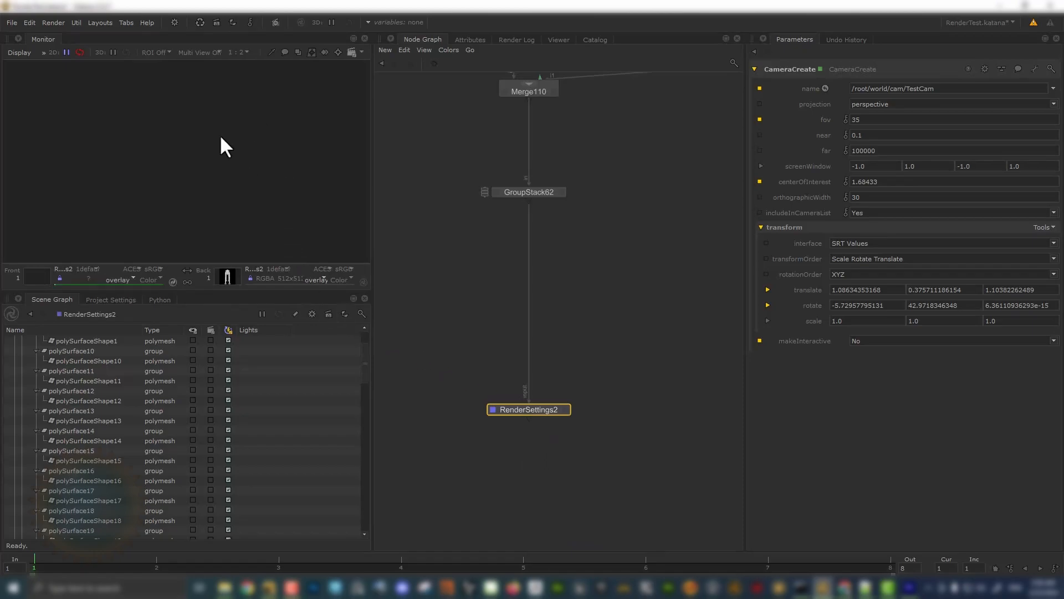
scroll(189, 130, "down", 1)
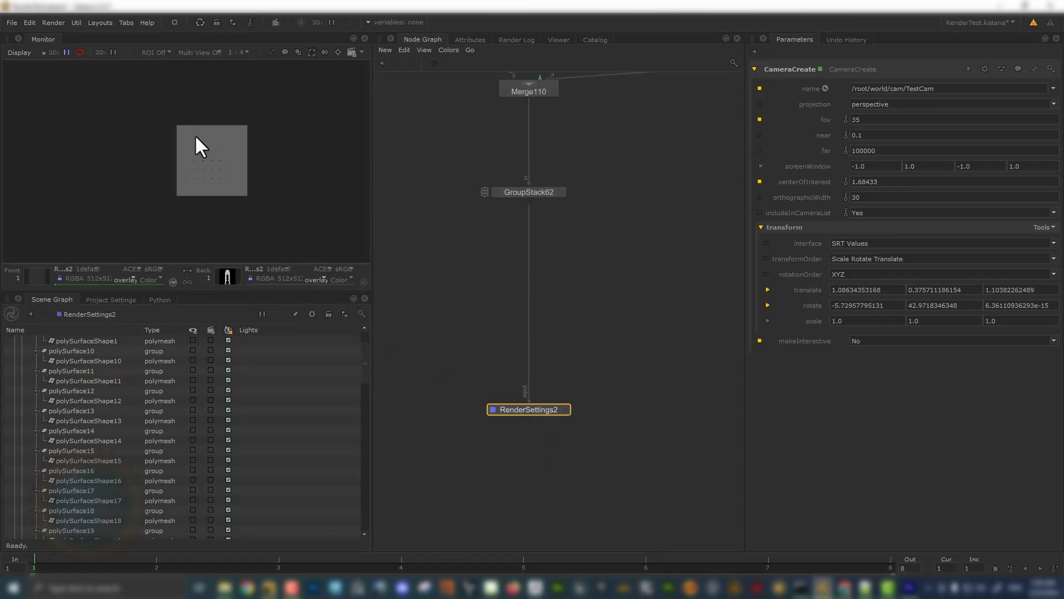
scroll(204, 159, "up", 1)
scroll(204, 160, "up", 1)
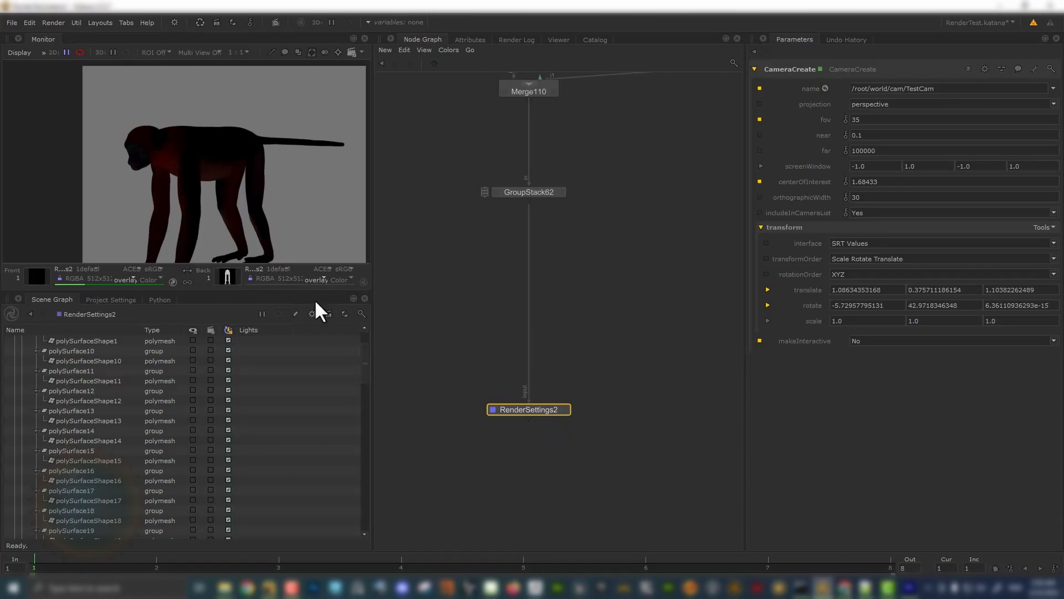
- Render RenderSettings2 again to get the monkey from the current TestCam angle
left_click(51, 22)
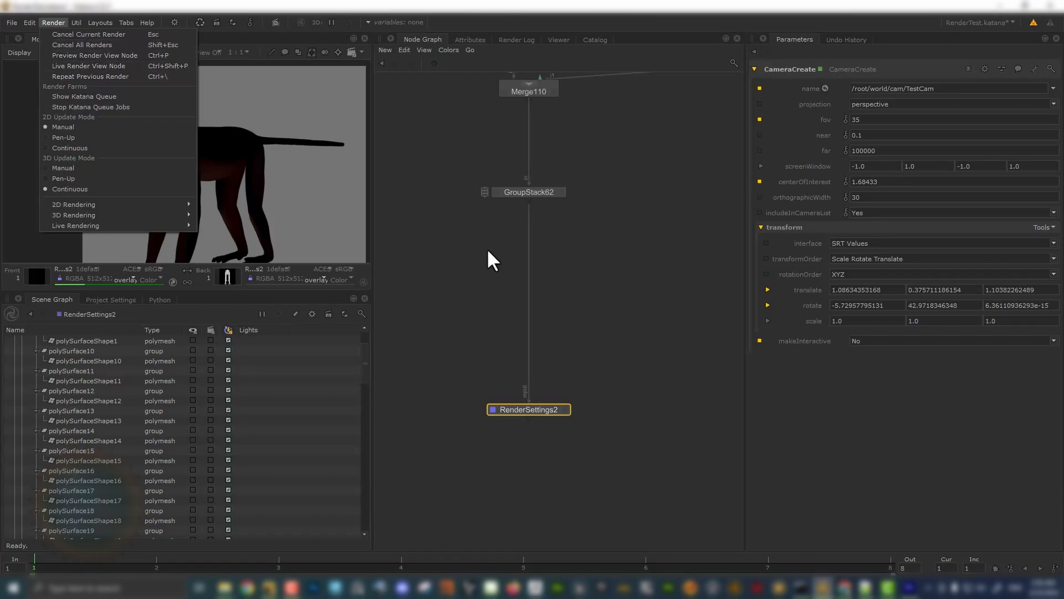
left_click(170, 278)
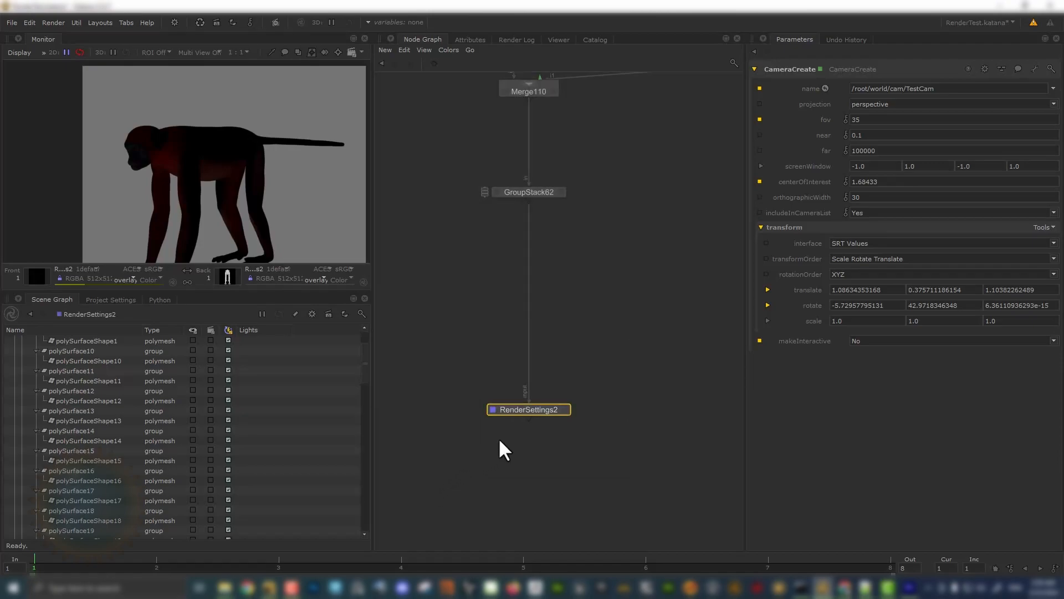
key("p")
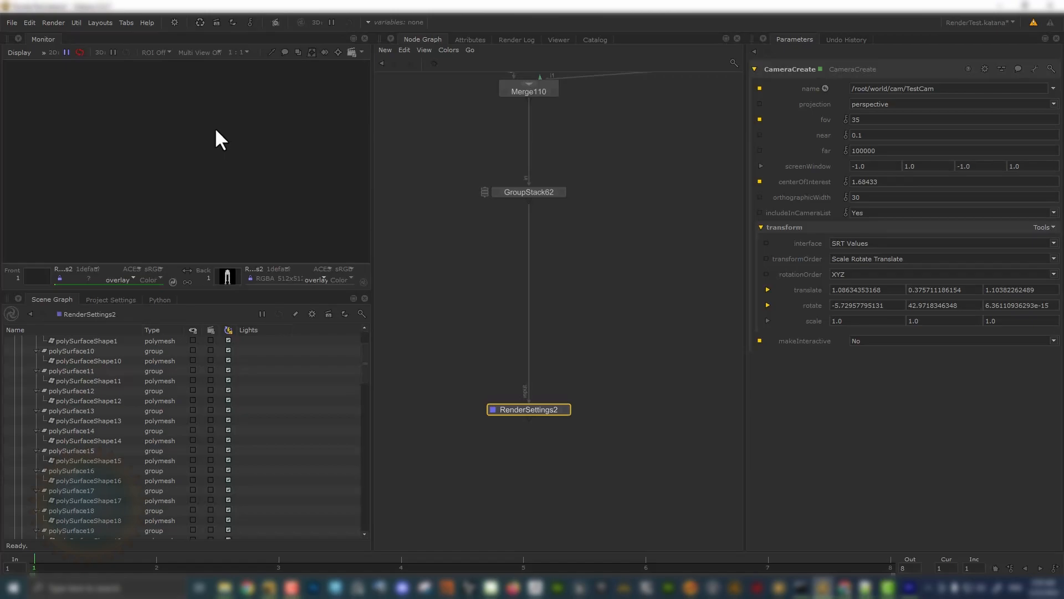
scroll(215, 130, "down", 1)
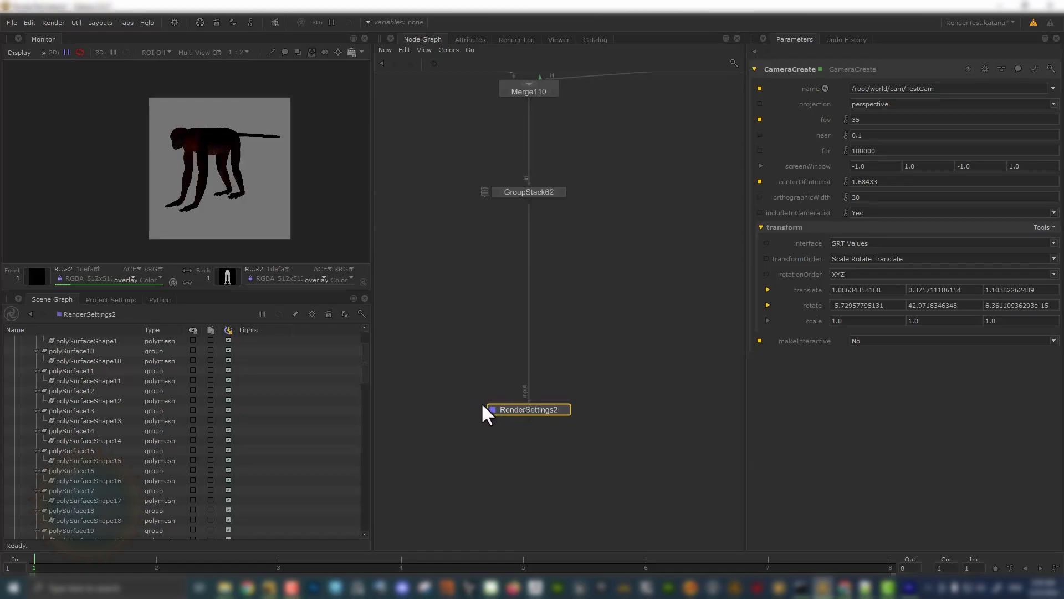
- Open the parameters of the GafferThree4 node in the LIGHT_RIG group and enlarge the monkey's head in the render
middle_click_drag(621, 109, 592, 434)
middle_click_drag(574, 292, 556, 342)
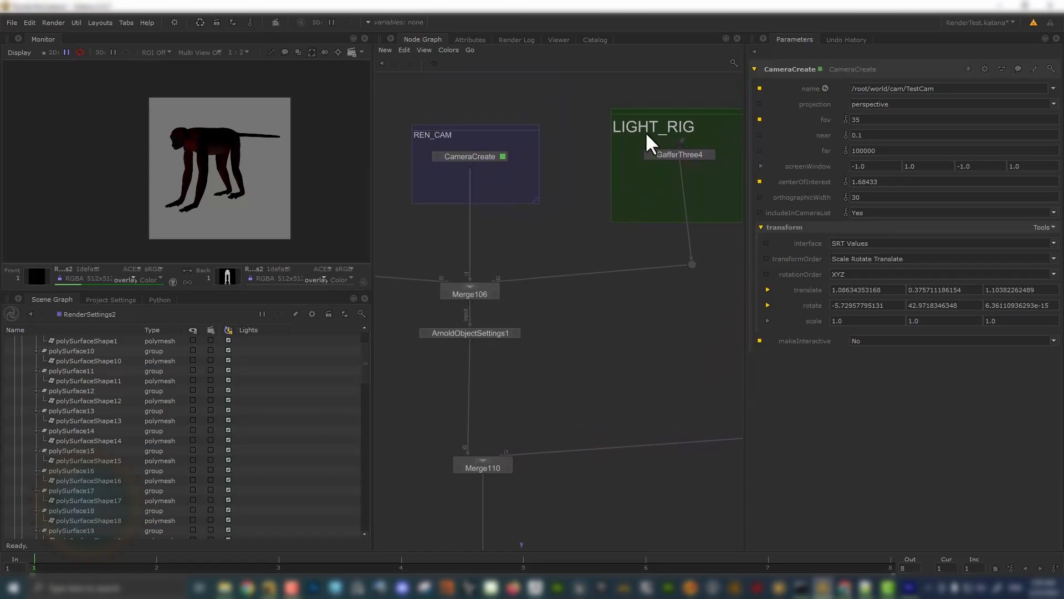
middle_click_drag(607, 160, 477, 211)
scroll(521, 212, "up", 4)
left_click(638, 197)
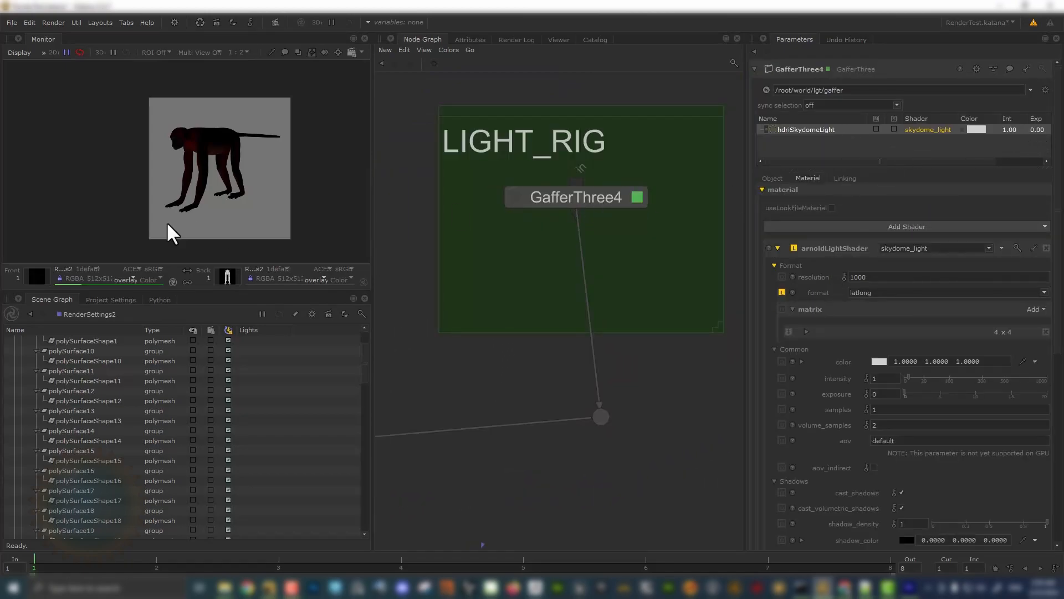
scroll(161, 139, "up", 2)
middle_click_drag(240, 152, 132, 128)
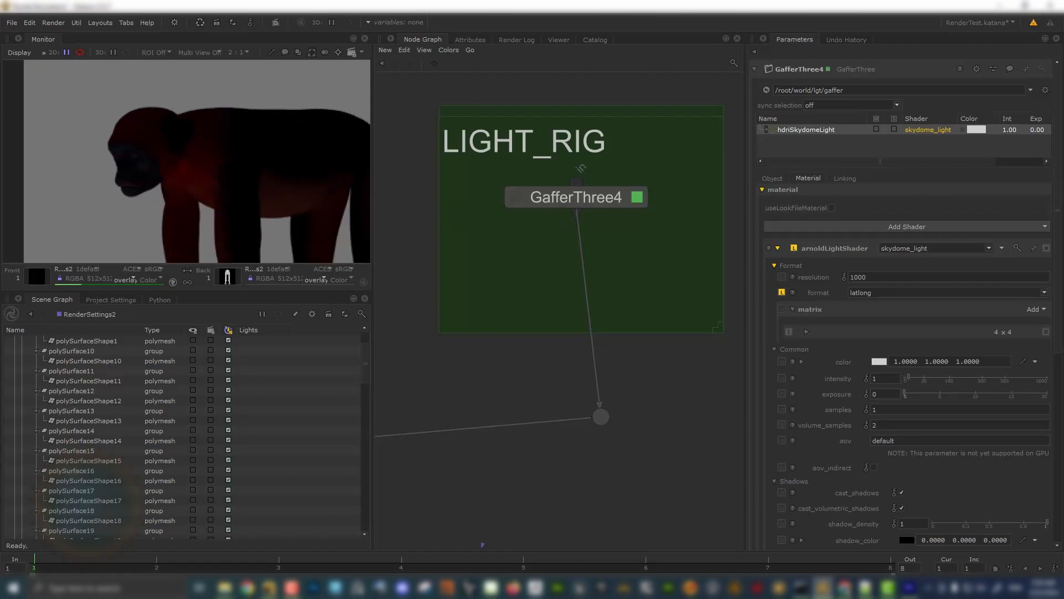
- Try exposures of 1, 5 and 2 on hdriSkydomeLight, checking the monkey's head in the live render
double_click(1040, 130)
type("1")
key("Return")
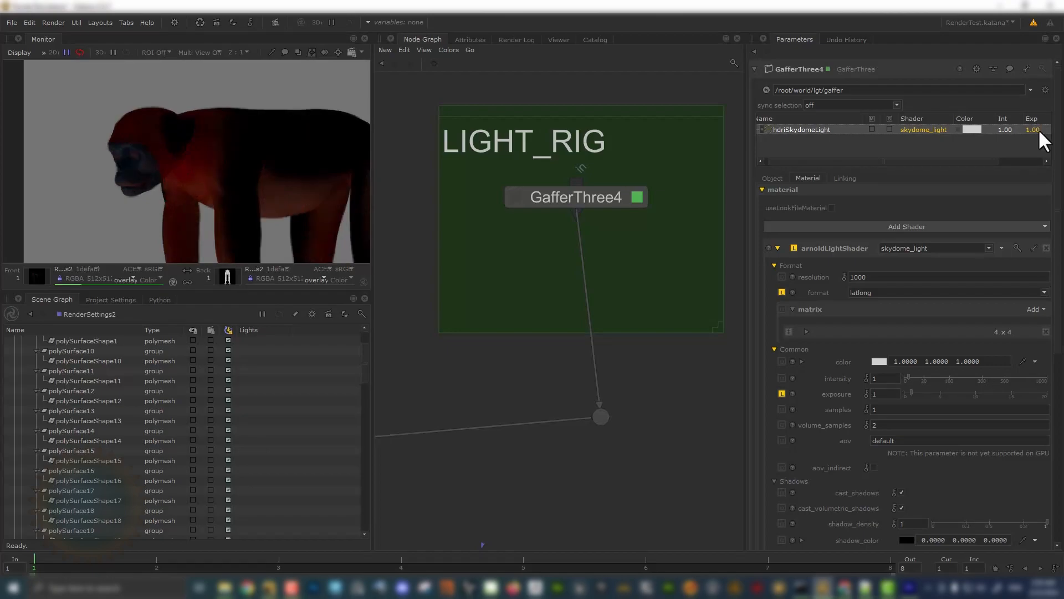
double_click(1041, 132)
type("5")
key("Return")
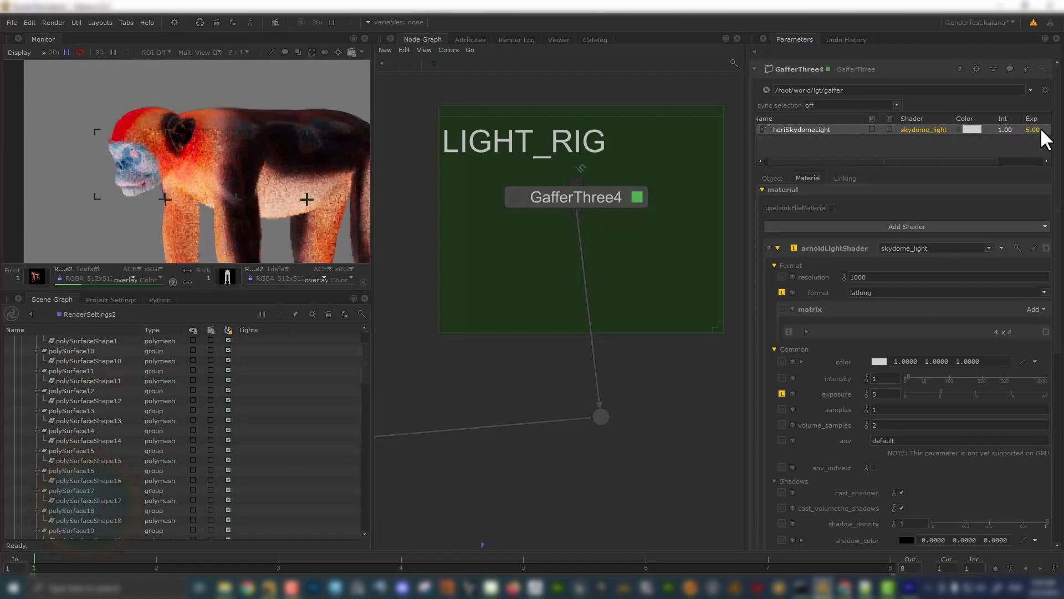
scroll(237, 133, "down", 1)
middle_click_drag(244, 183, 178, 136)
scroll(181, 137, "up", 1)
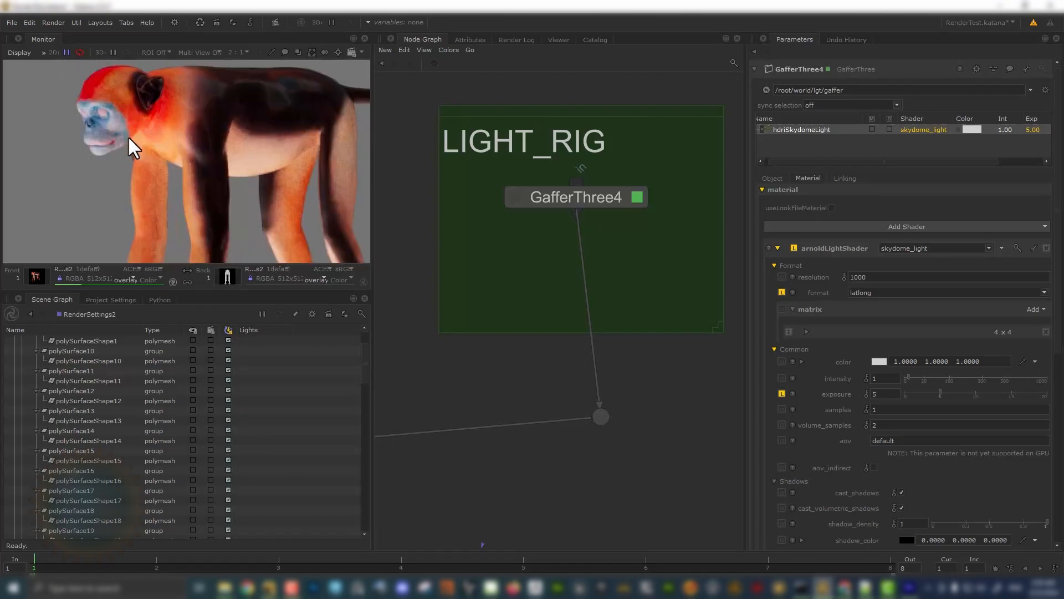
scroll(133, 144, "down", 1)
scroll(175, 165, "up", 2)
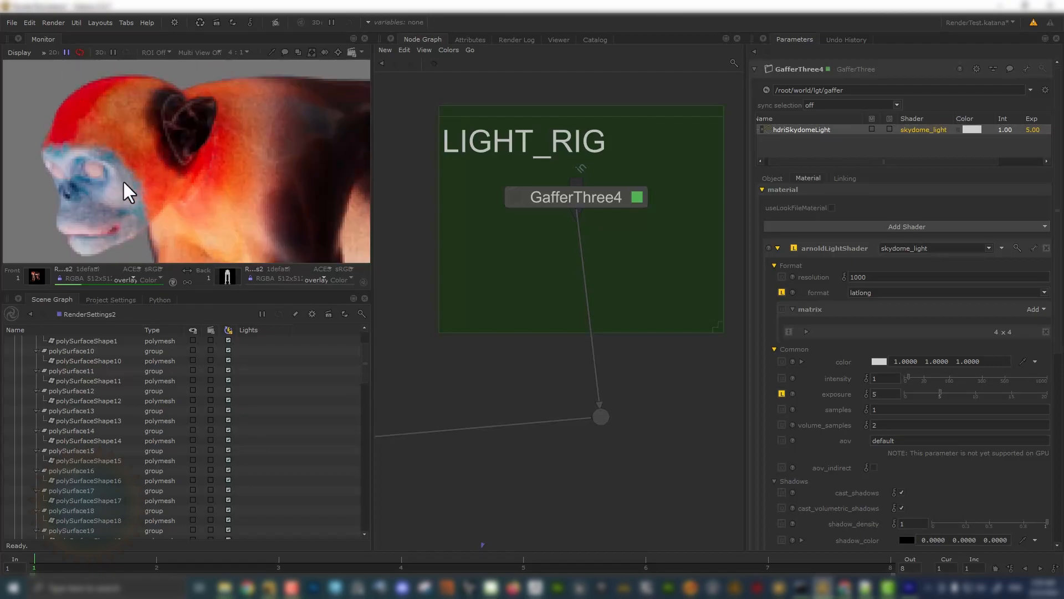
double_click(1039, 132)
type("2")
key("Return")
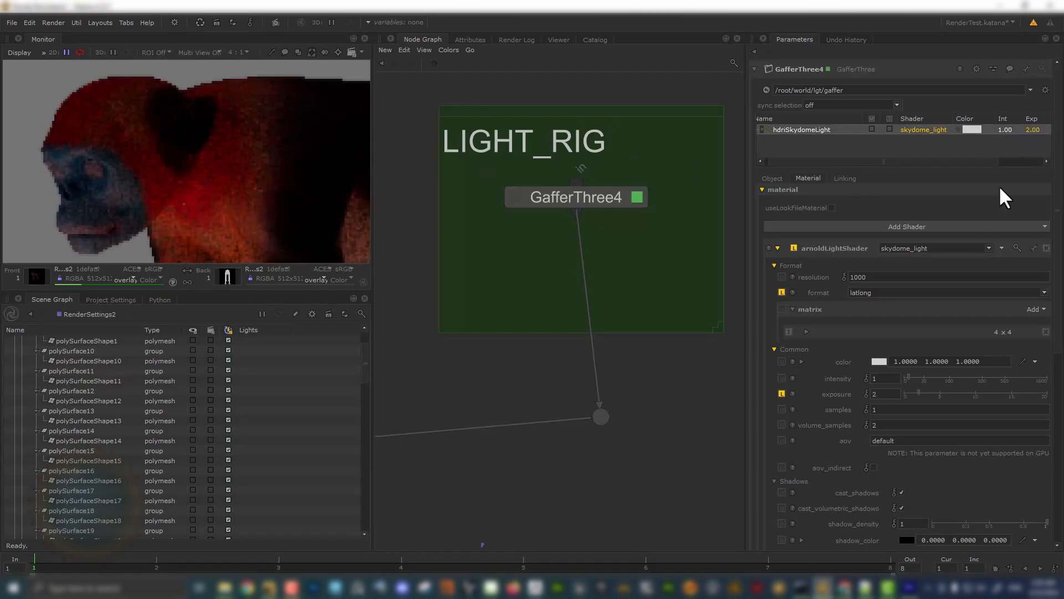
- Set the hdriSkydomeLight exposure to 3 and check the brightness of the monkey in the render
double_click(1036, 132)
key("Return")
scroll(90, 147, "down", 3)
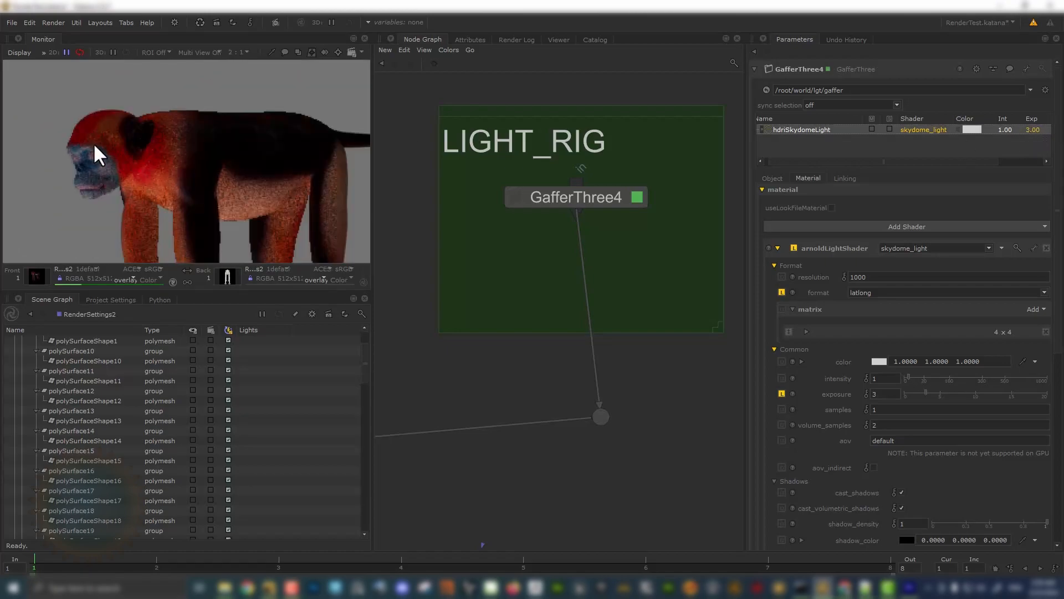
scroll(114, 154, "up", 2)
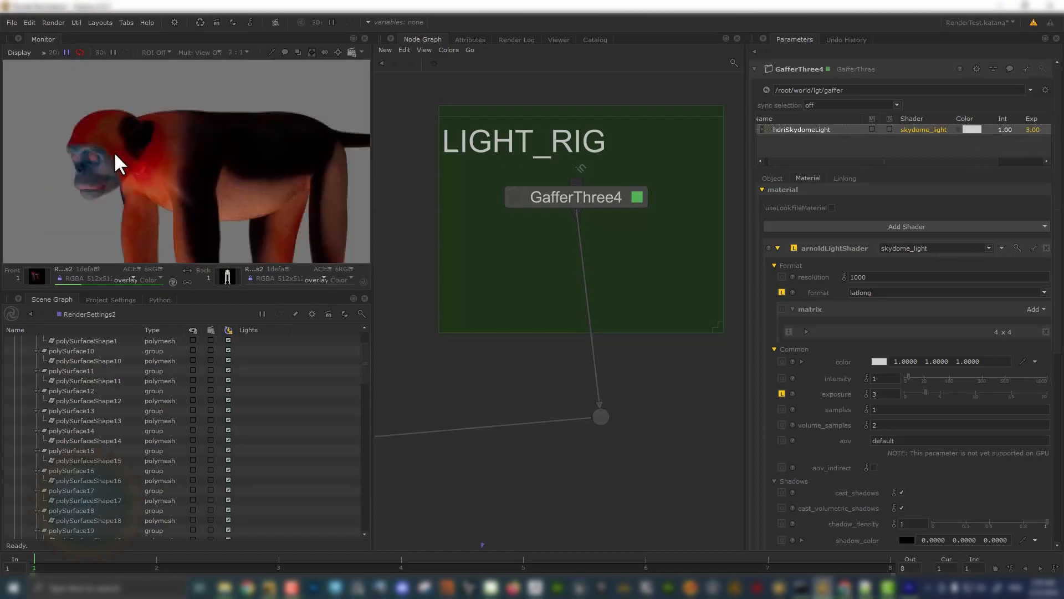
- Add an Arnold Quad Light to the GafferThree4 light list
left_click(787, 143)
right_click(787, 142)
mouse_move(843, 147)
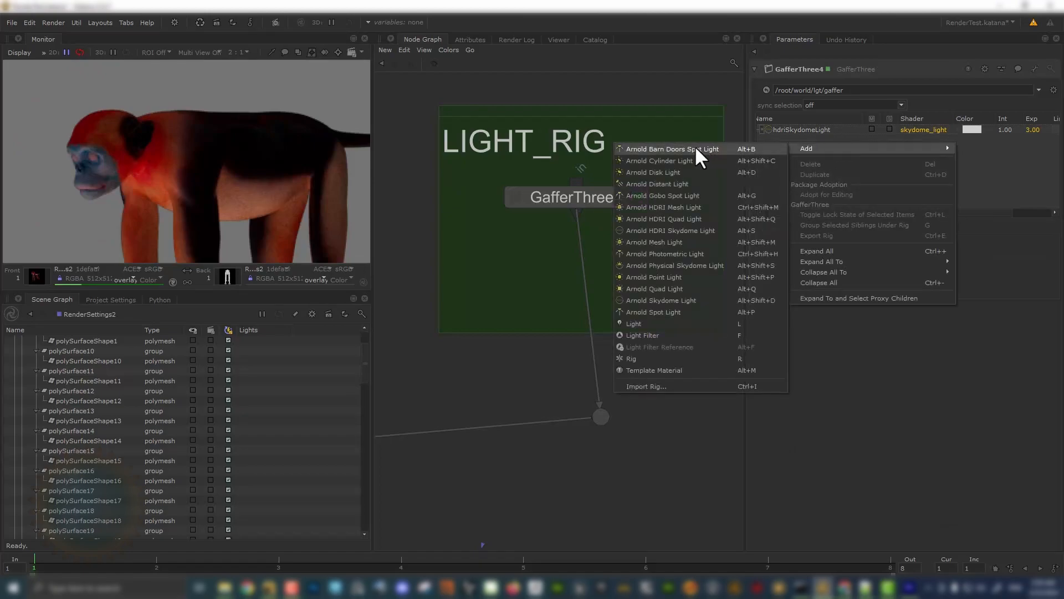
left_click(674, 288)
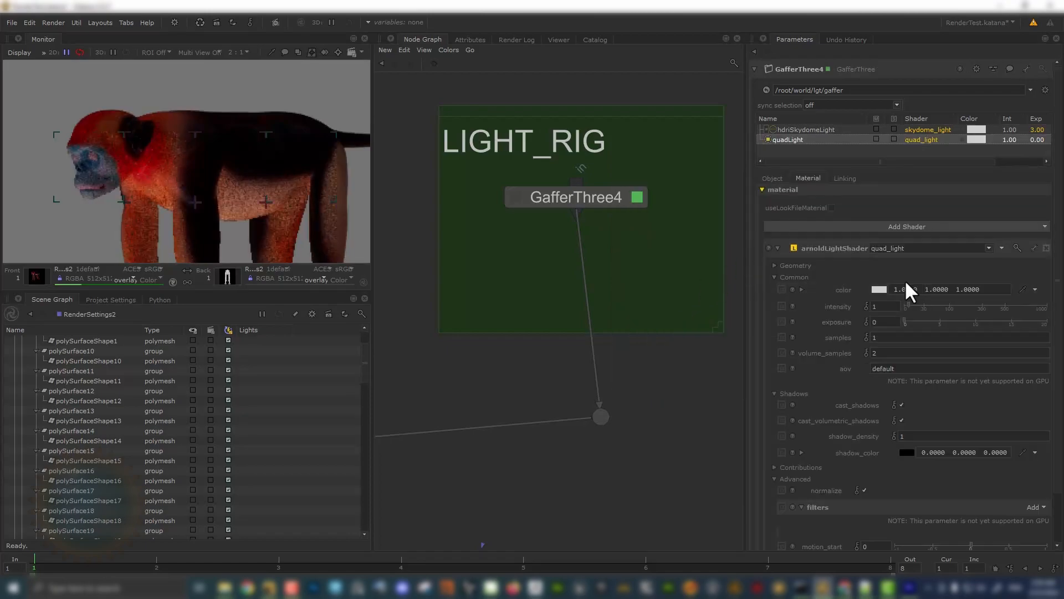
- Show the 3D scene through the persp camera, then move the quad light out in front of the monkey and raise it
left_click(558, 40)
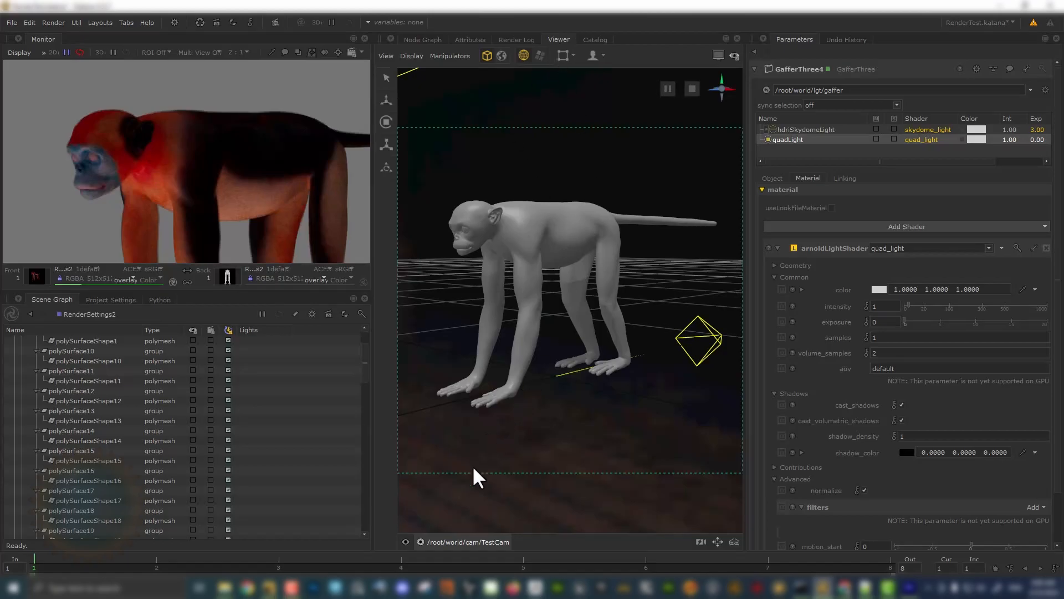
left_click(470, 542)
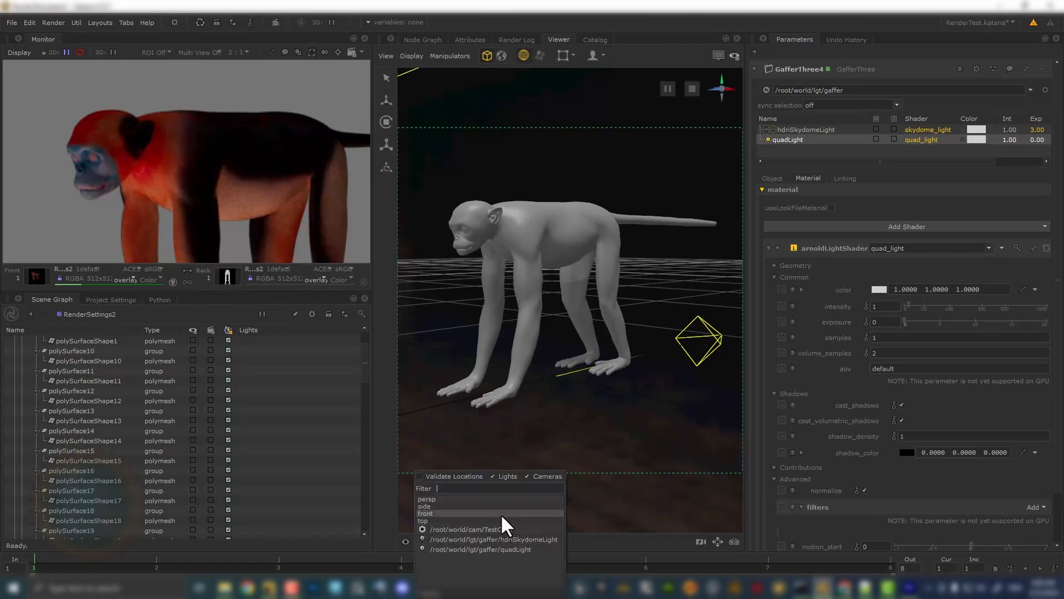
left_click(466, 499)
left_click_drag(605, 326, 577, 346, "alt")
key("w")
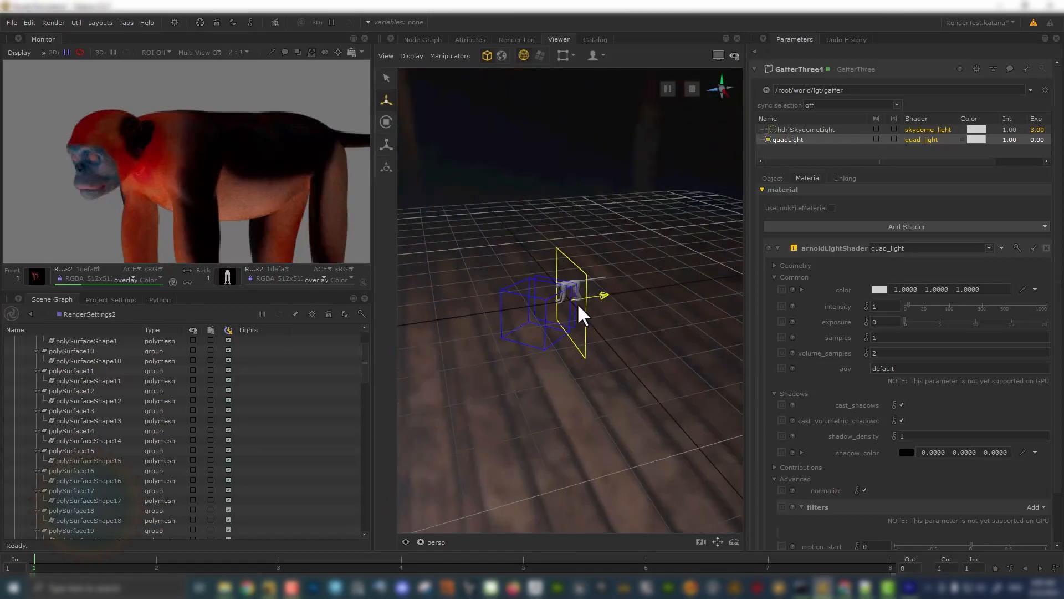
scroll(577, 305, "down", 5)
scroll(573, 307, "up", 3)
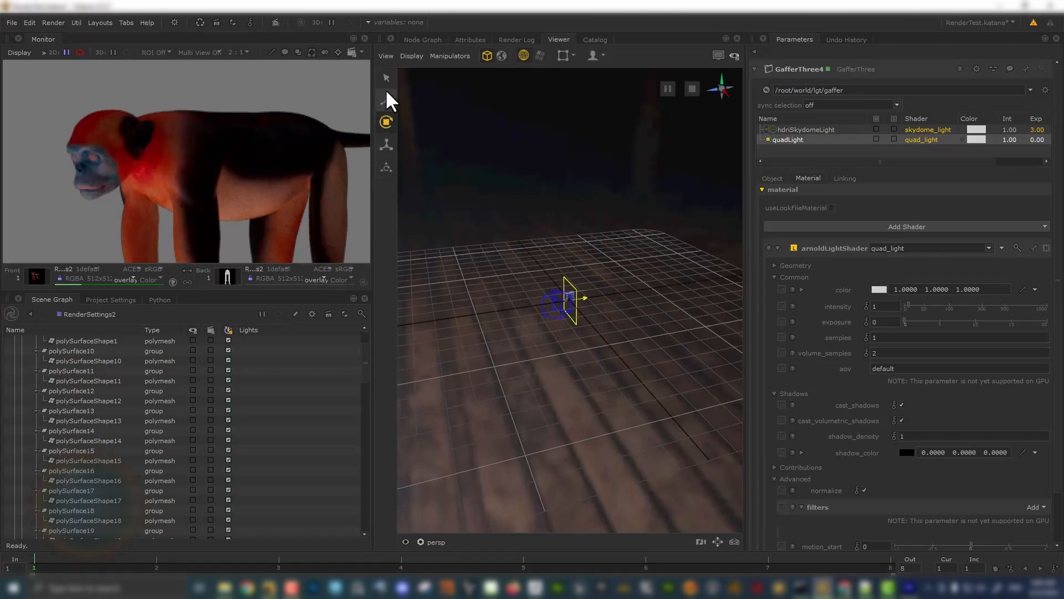
scroll(649, 286, "up", 5)
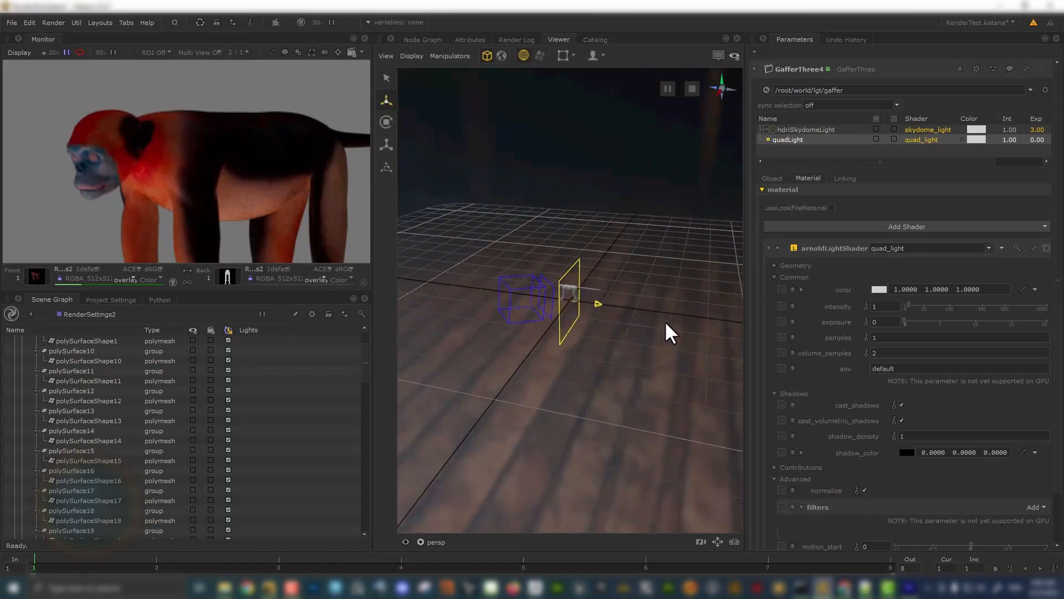
left_click(571, 277)
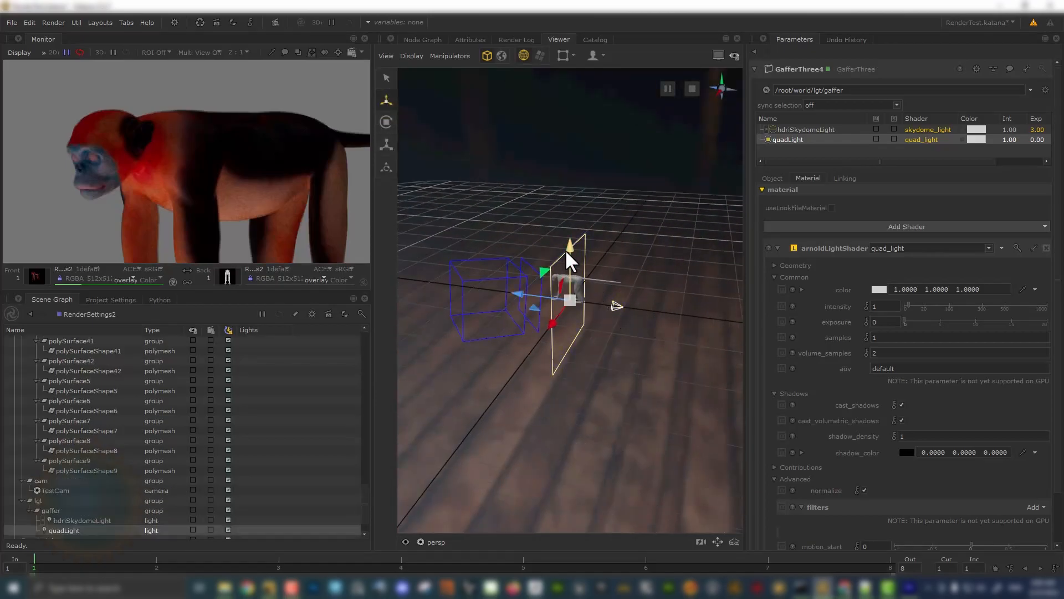
left_click_drag(521, 305, 394, 297)
left_click_drag(440, 250, 426, 174)
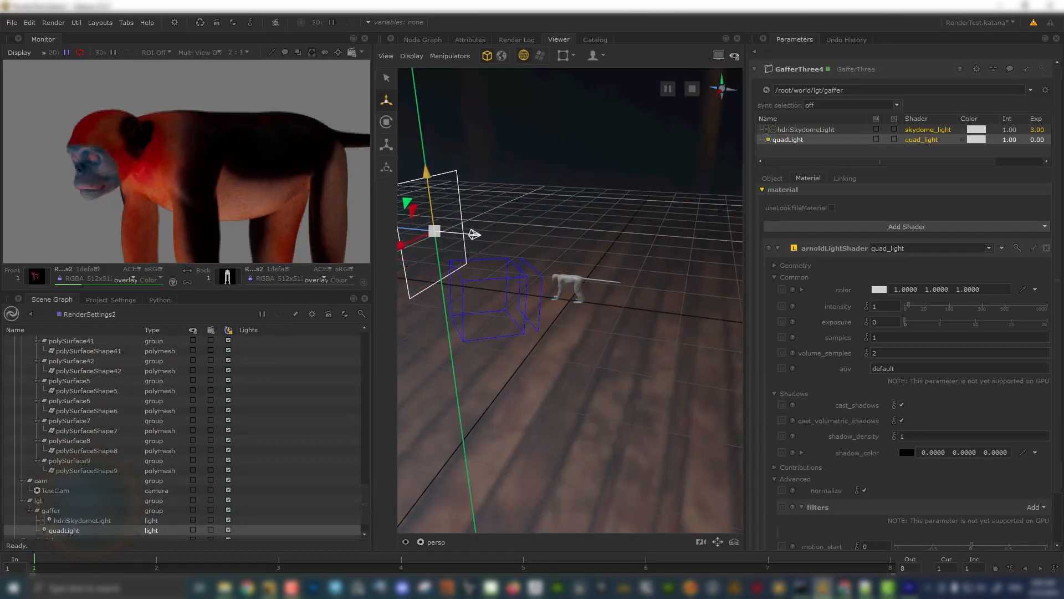
- Tilt the quad light down toward the monkey, then shift it closer along its aim and raise it along its tilted axis
left_click_drag(491, 230, 518, 226, "alt")
middle_click_drag(518, 226, 579, 234, "alt")
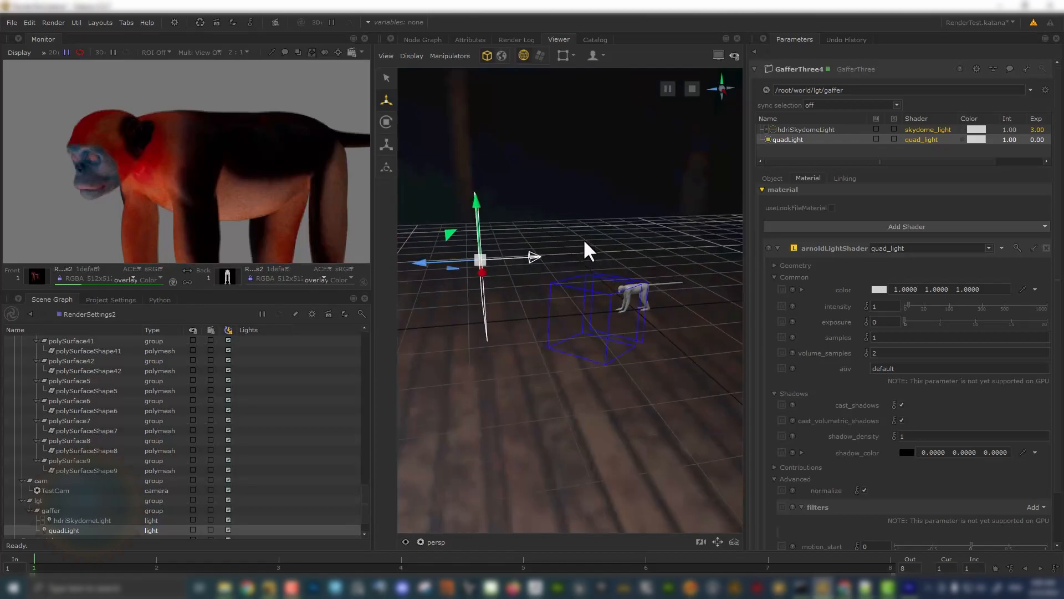
key("e")
left_click_drag(506, 218, 530, 269)
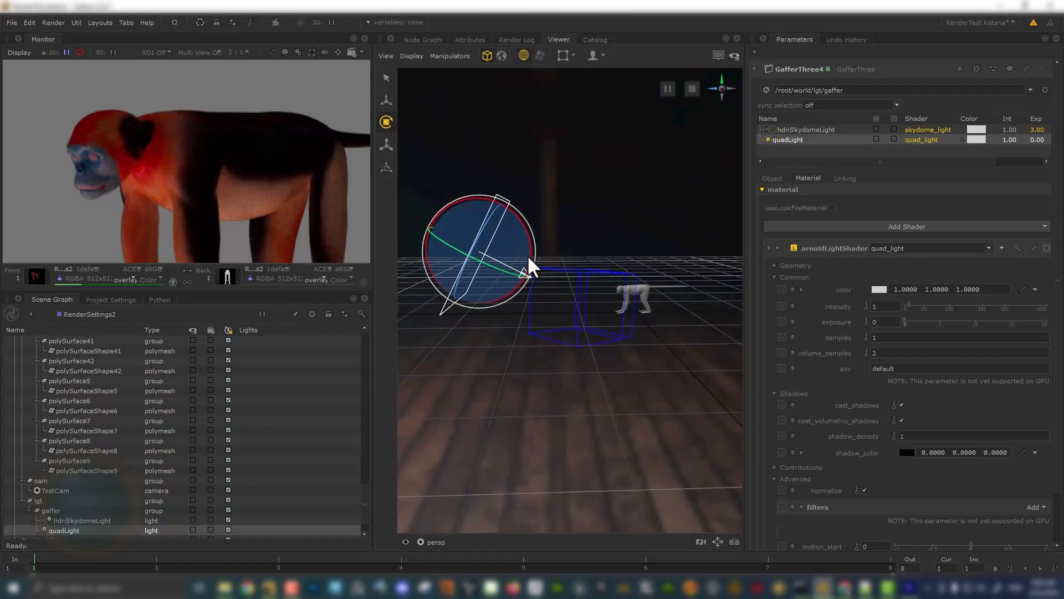
key("w")
left_click_drag(439, 221, 502, 254)
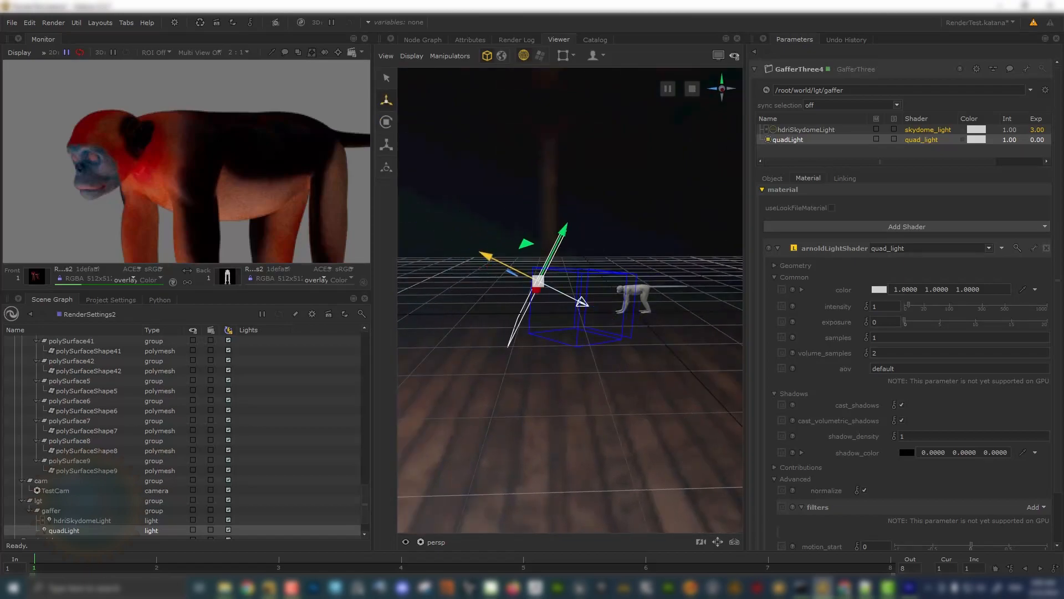
left_click_drag(569, 230, 585, 202)
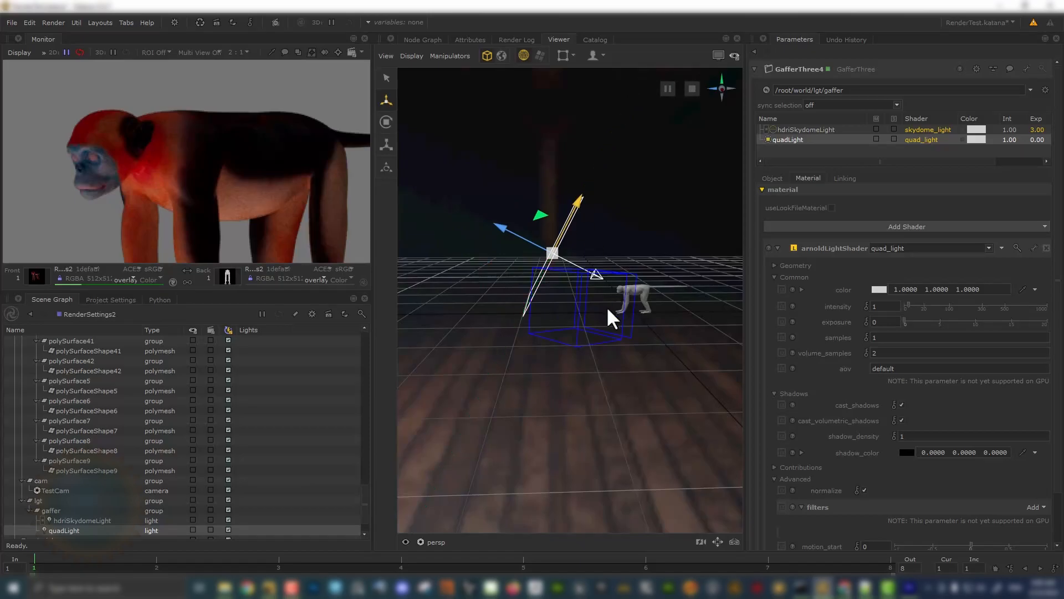
- Scale the quad light wider and move it back from the monkey along its aim direction
left_click_drag(627, 338, 651, 359, "alt")
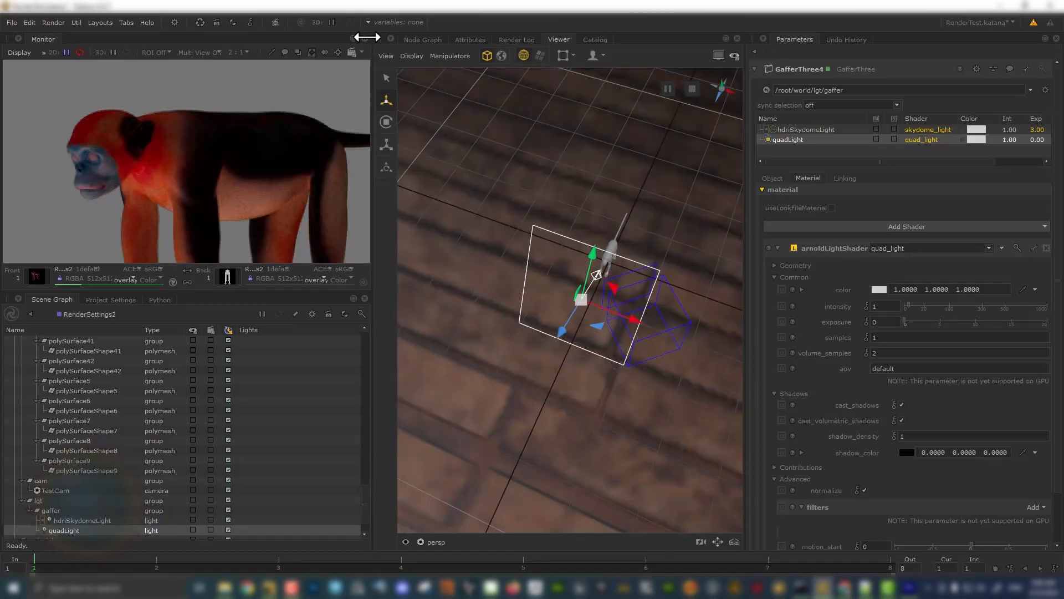
left_click(386, 143)
left_click_drag(632, 321, 646, 324)
left_click_drag(582, 290, 499, 235, "alt")
scroll(595, 258, "up", 5)
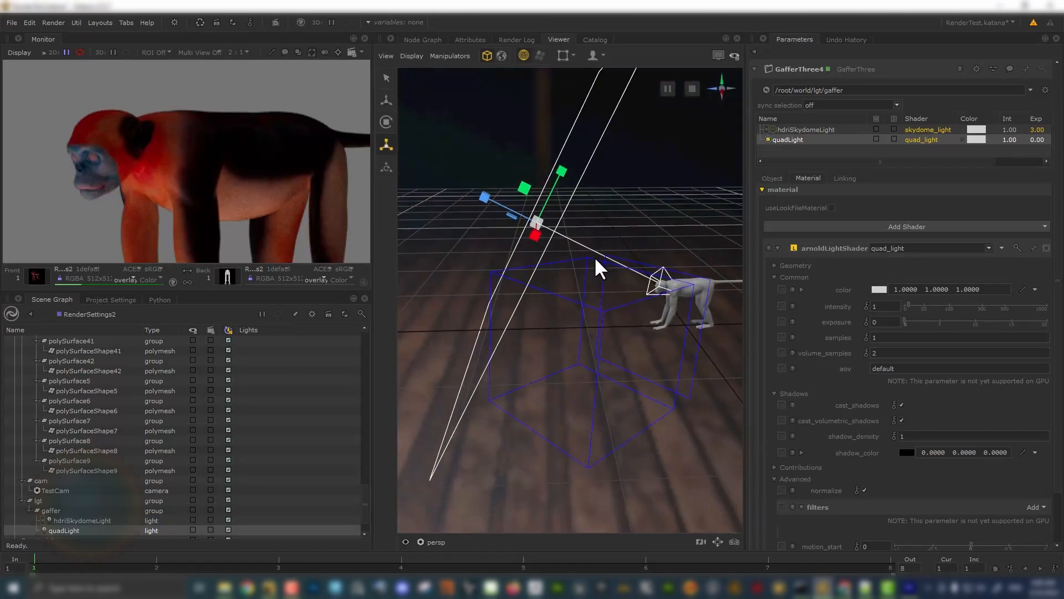
left_click_drag(593, 261, 532, 238, "alt")
key("w")
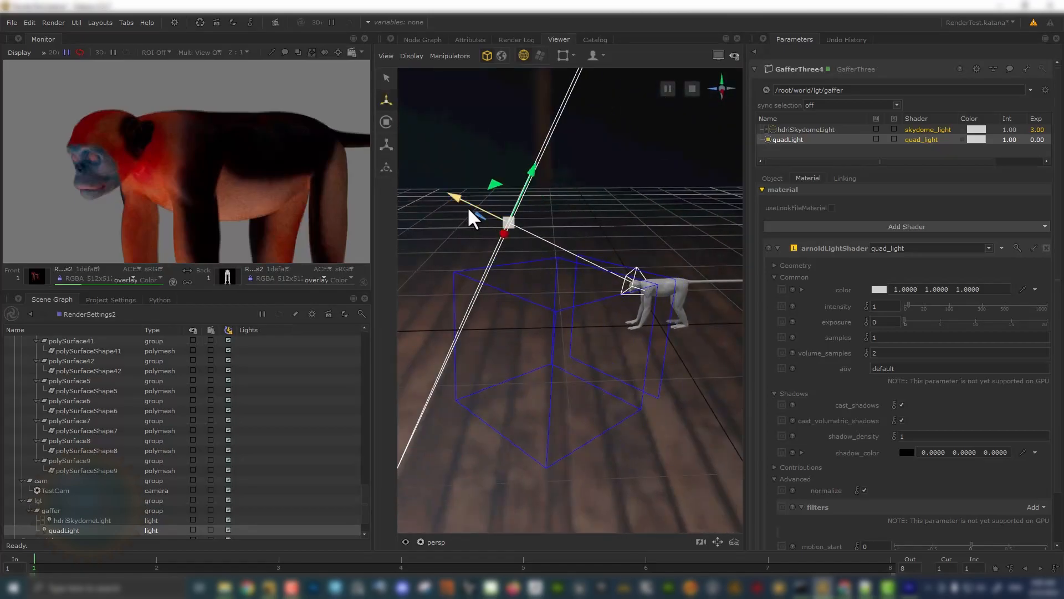
left_click_drag(472, 212, 427, 190)
- Set the quadLight exposure to 5, check its effect in the render, and return to the node graph
scroll(190, 158, "down", 2)
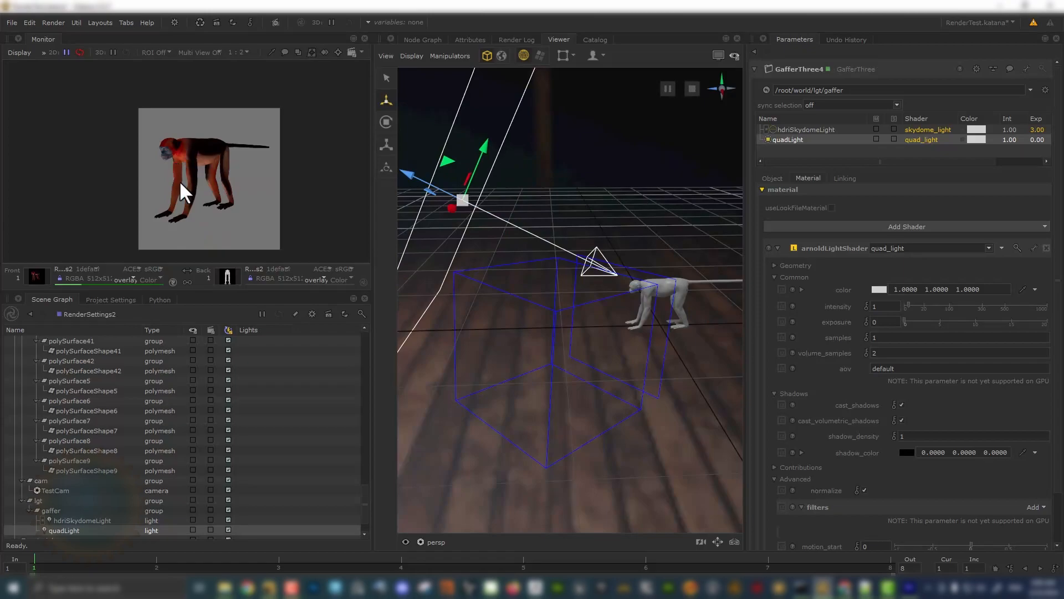
left_click_drag(881, 323, 819, 322)
type("5")
key("Return")
scroll(191, 209, "down", 1)
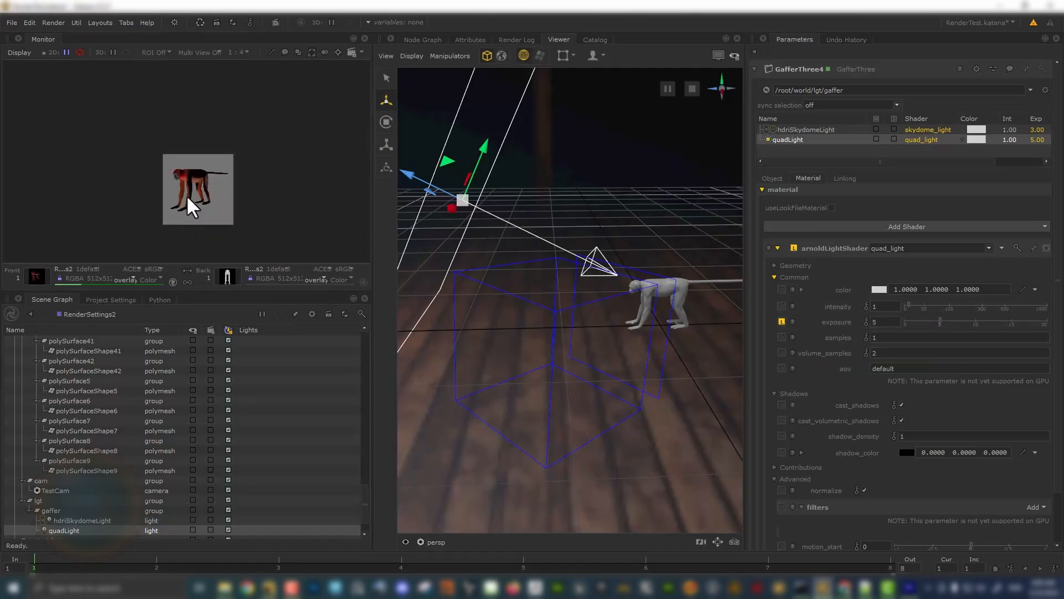
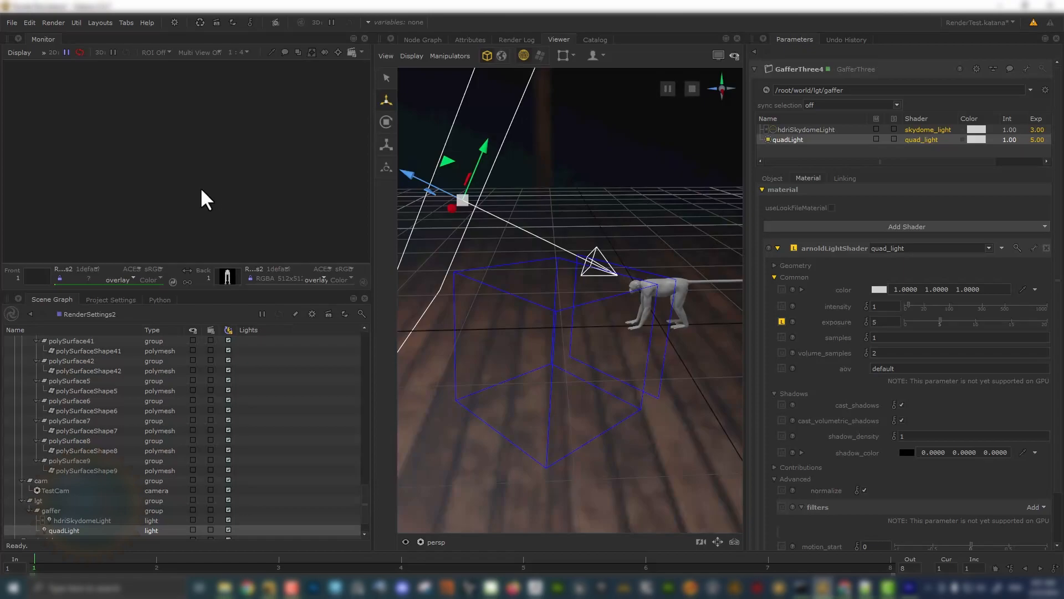
scroll(201, 189, "down", 2)
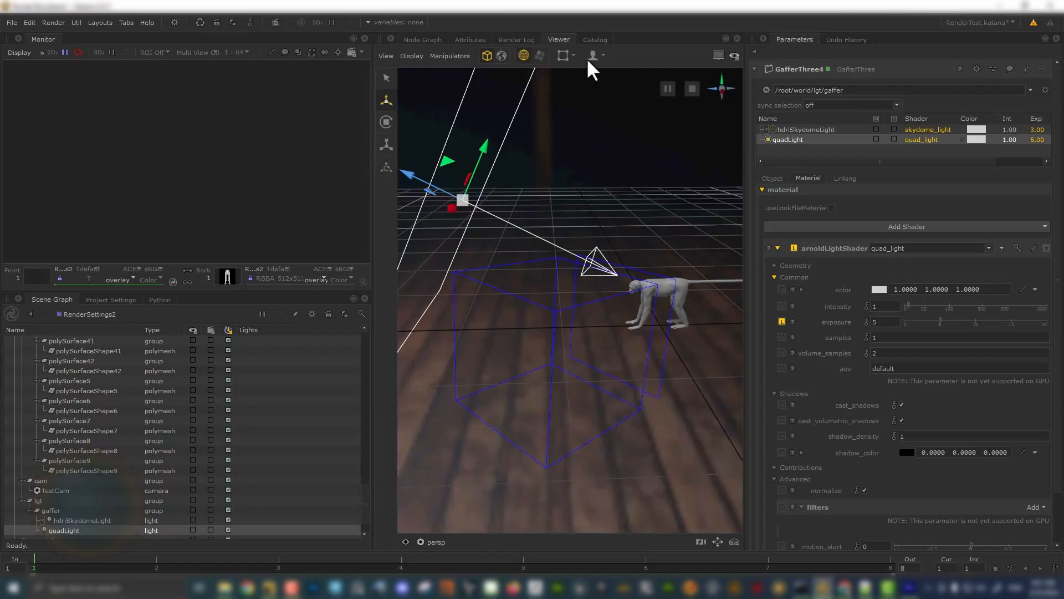
left_click(423, 40)
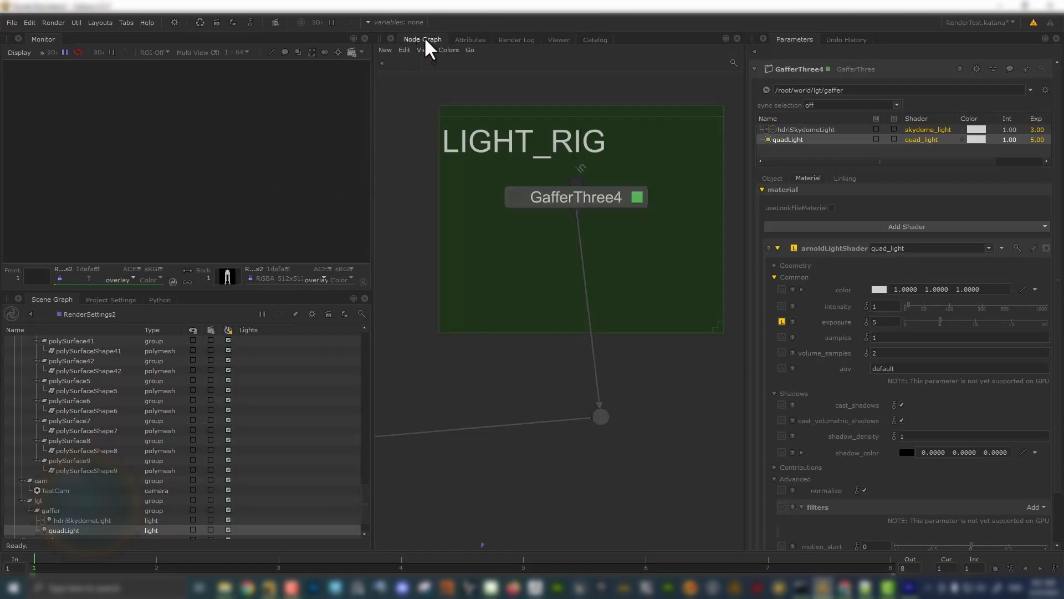
- Examine the lit monkey render from the whole figure down to a close-up of its body
key("a")
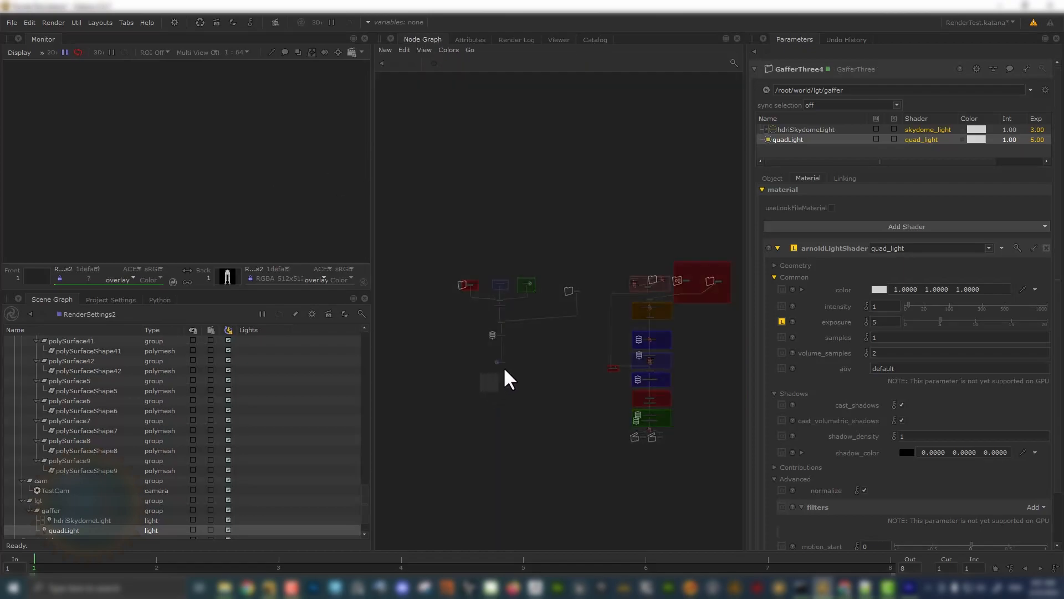
scroll(515, 364, "up", 3)
scroll(197, 176, "up", 4)
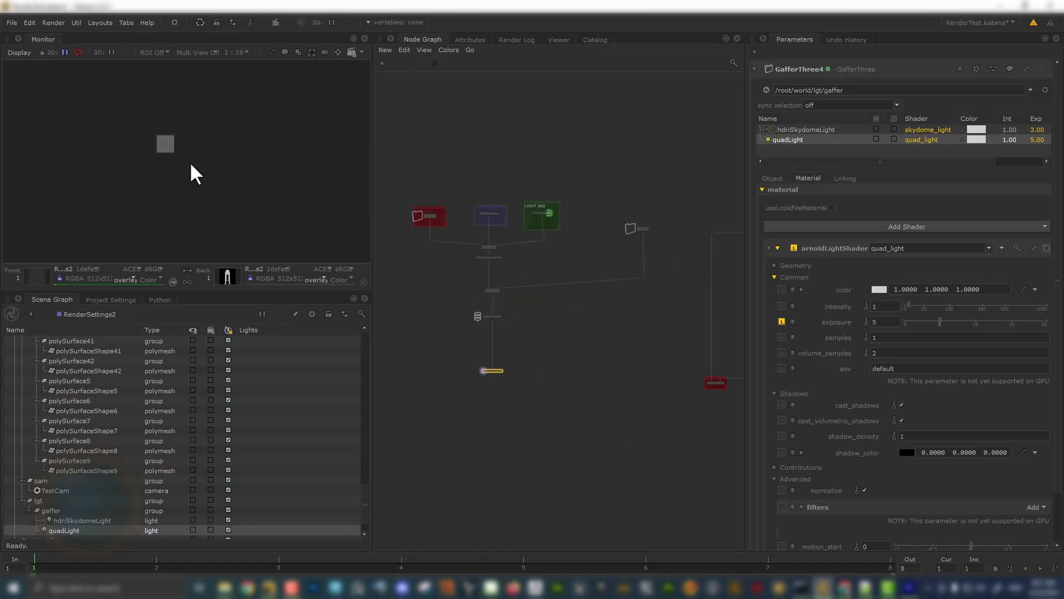
scroll(187, 166, "up", 1)
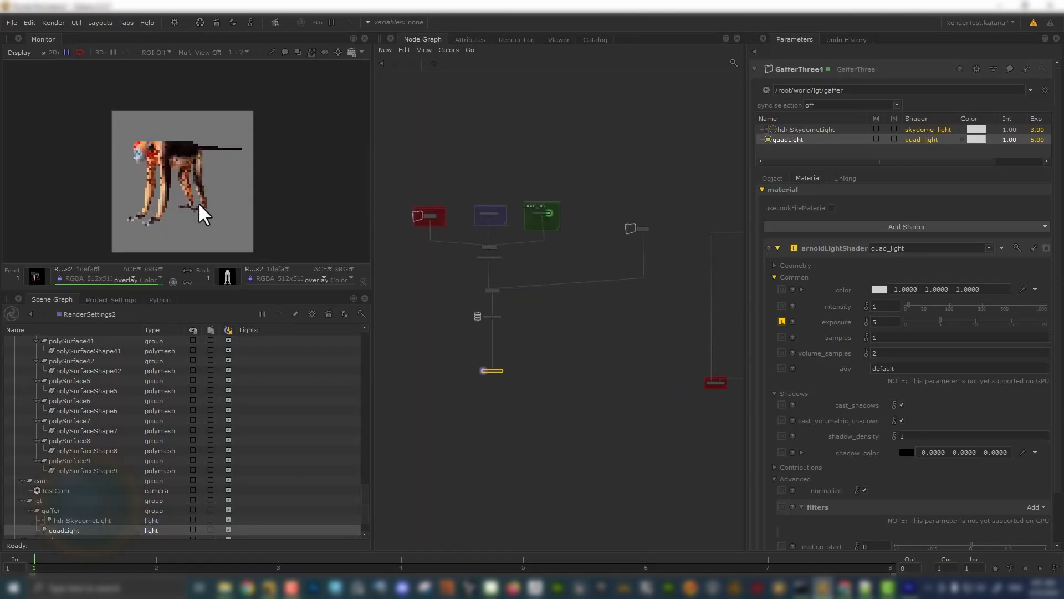
scroll(495, 361, "up", 3)
scroll(495, 361, "up", 3)
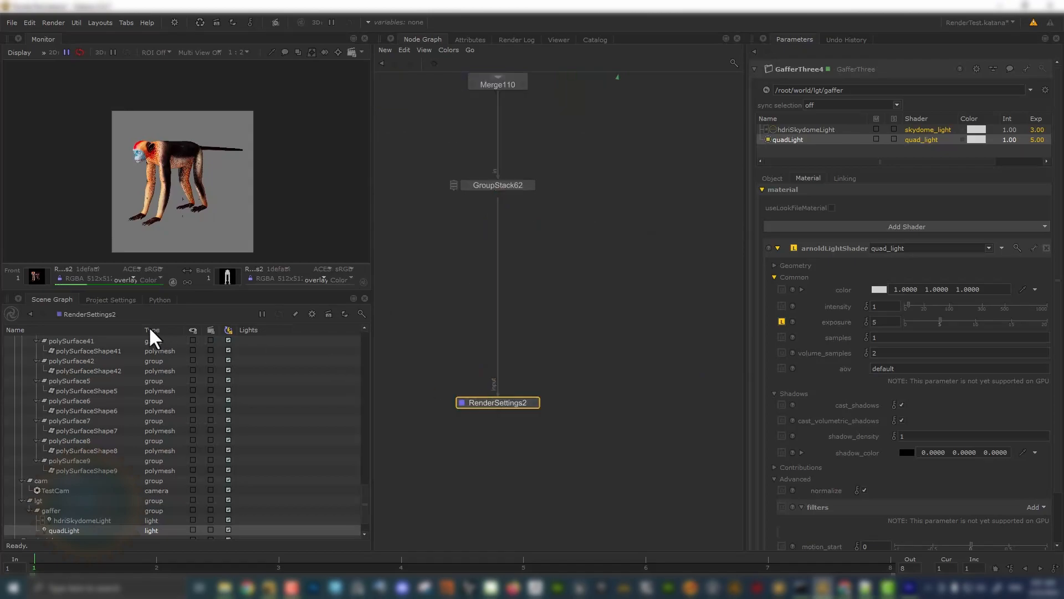
scroll(106, 398, "up", 5)
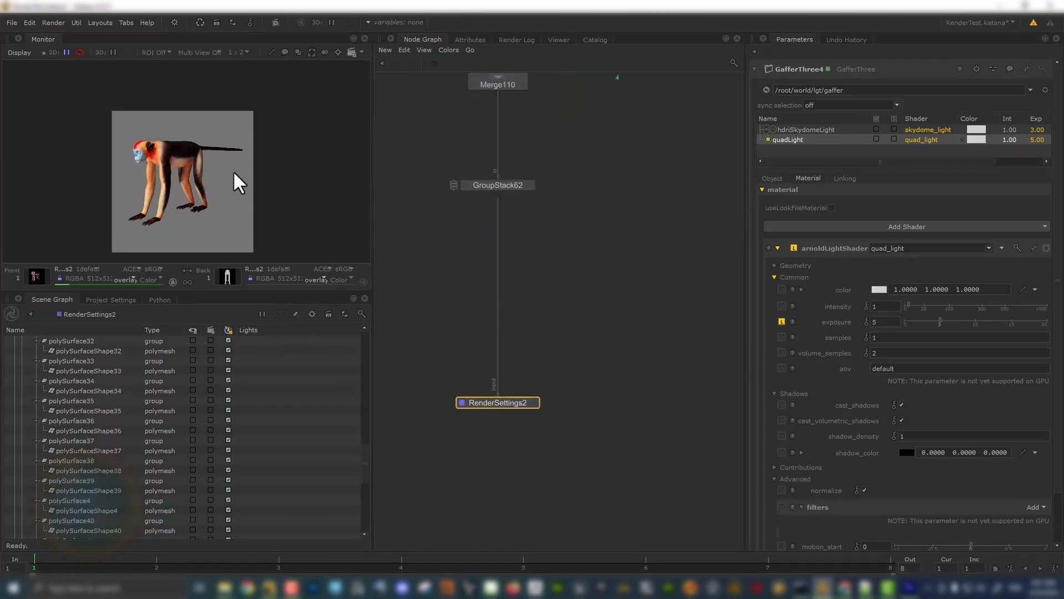
scroll(192, 159, "up", 1)
scroll(137, 193, "up", 1)
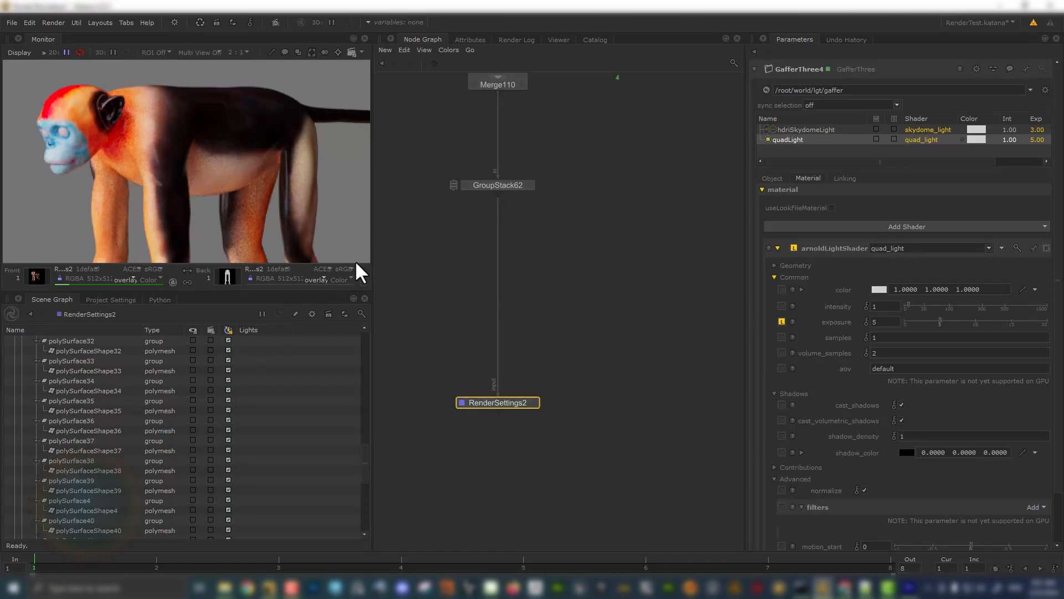
- Show the parameters of the CameraCreate node in REN_CAM and inspect the monkey render around the head
scroll(616, 289, "down", 5)
scroll(623, 238, "up", 3)
scroll(563, 200, "up", 2)
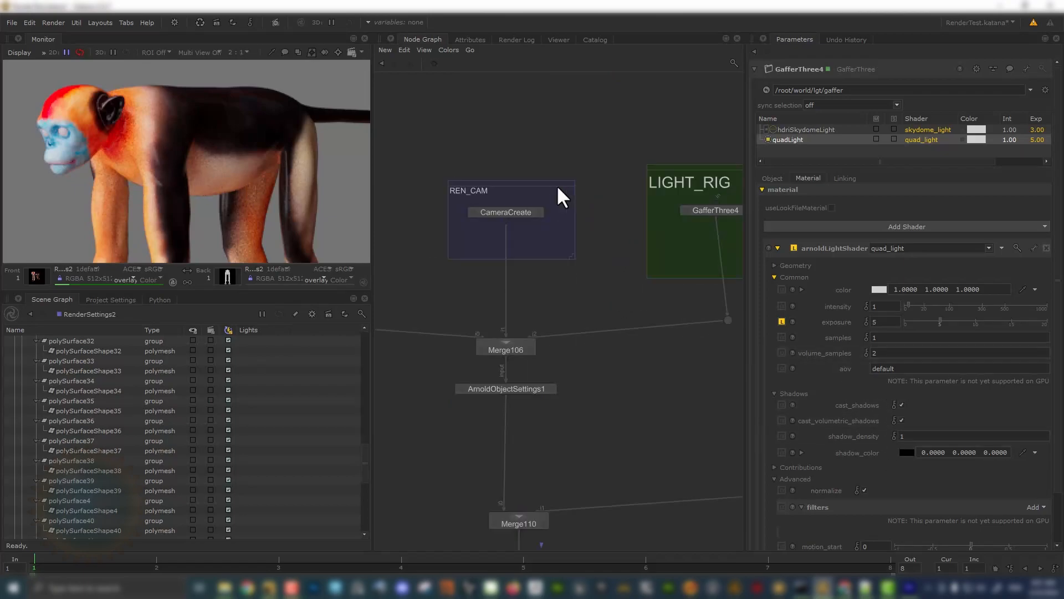
left_click(538, 214)
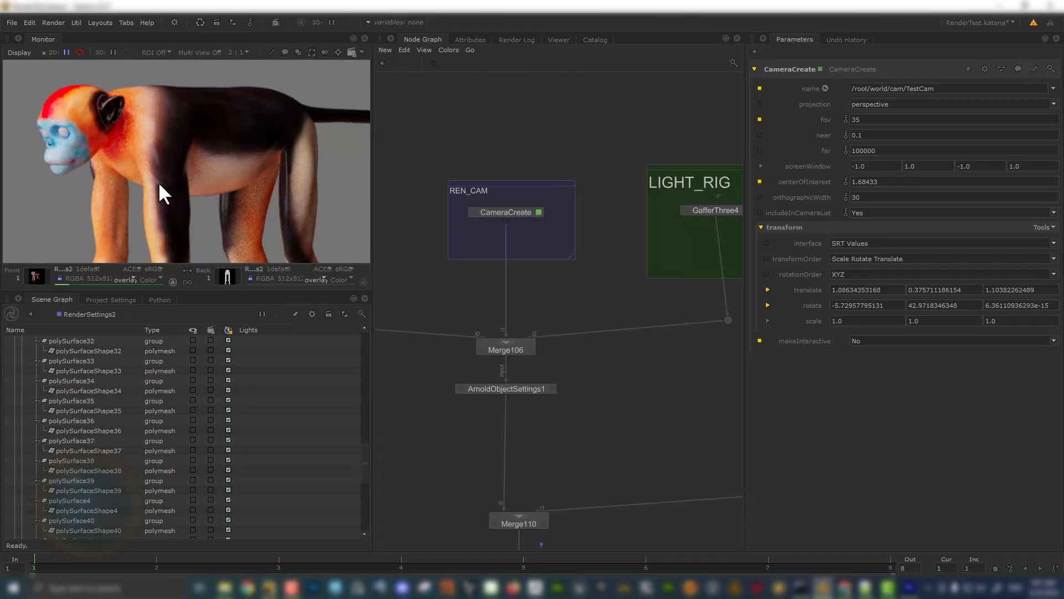
scroll(141, 150, "down", 1)
scroll(141, 151, "down", 1)
scroll(141, 150, "up", 2)
scroll(141, 151, "up", 1)
scroll(141, 151, "down", 2)
scroll(141, 151, "up", 1)
middle_click_drag(140, 151, 155, 158)
scroll(501, 313, "down", 3)
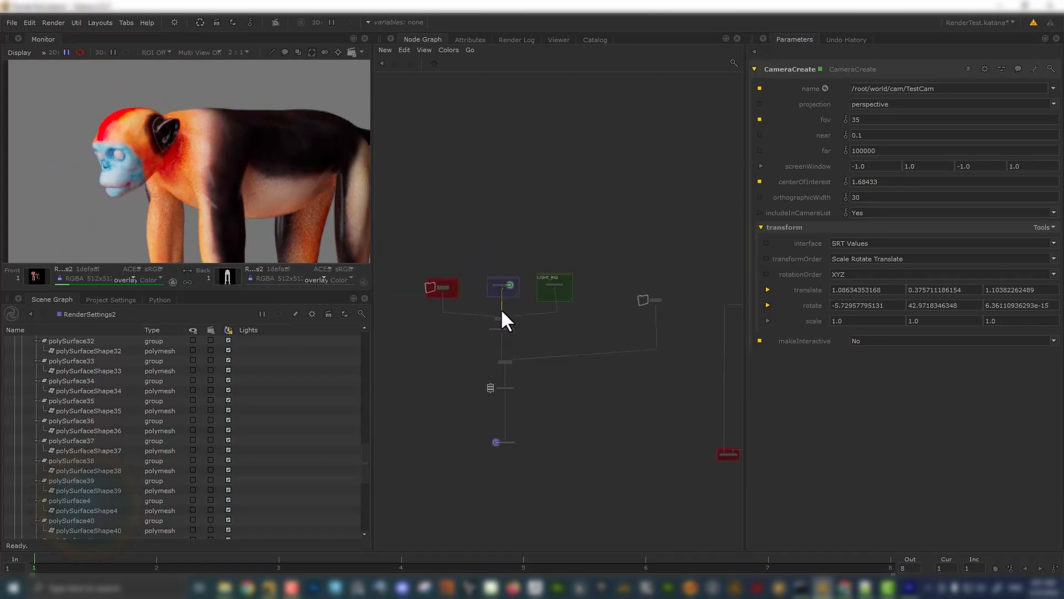
- Find the disabled CollectionCreate_Stack in the template network and show its parameters
middle_click_drag(544, 403, 541, 326)
left_click_drag(447, 358, 521, 311)
middle_click_drag(511, 338, 514, 339)
scroll(562, 348, "up", 5)
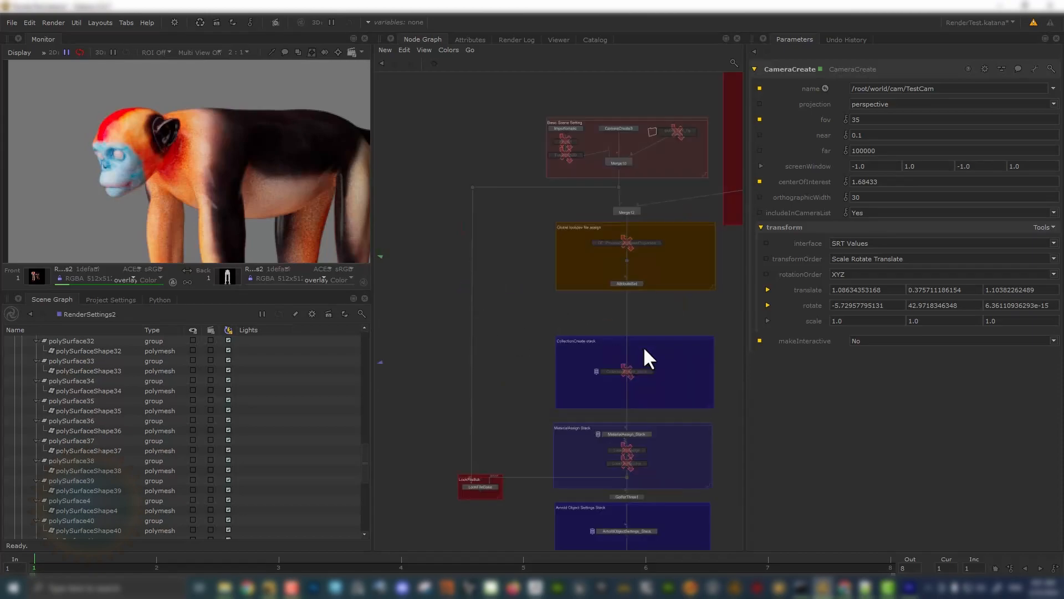
scroll(643, 355, "up", 2)
scroll(588, 368, "up", 3)
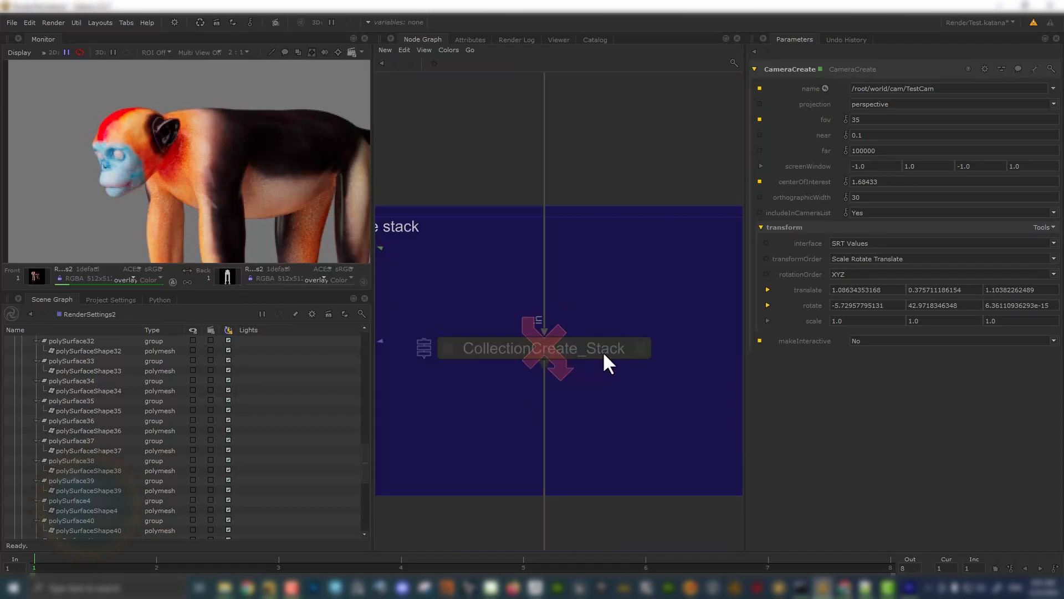
left_click(640, 350)
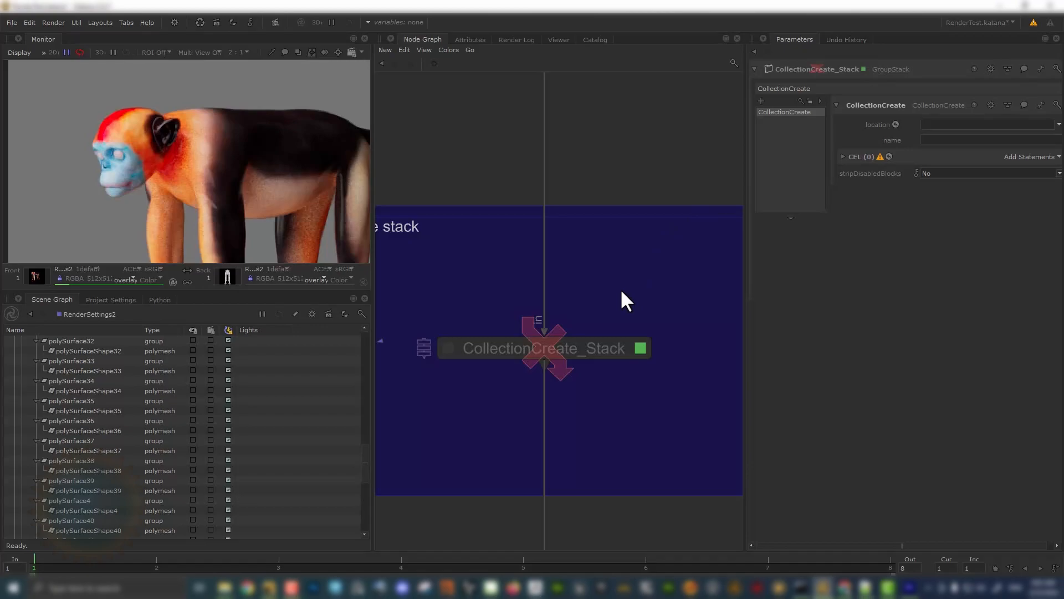
- Look over the CollectionCreate and MaterialAssign groups and show the parameters of MaterialAssign_Stack
scroll(621, 292, "down", 3)
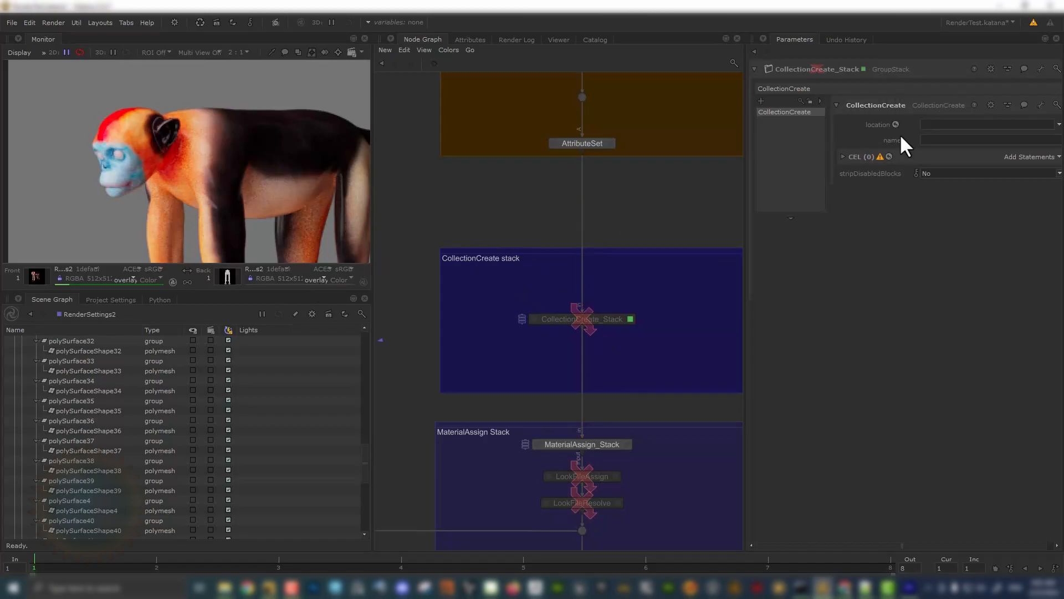
left_click_drag(478, 310, 636, 331)
middle_click_drag(630, 426, 638, 319)
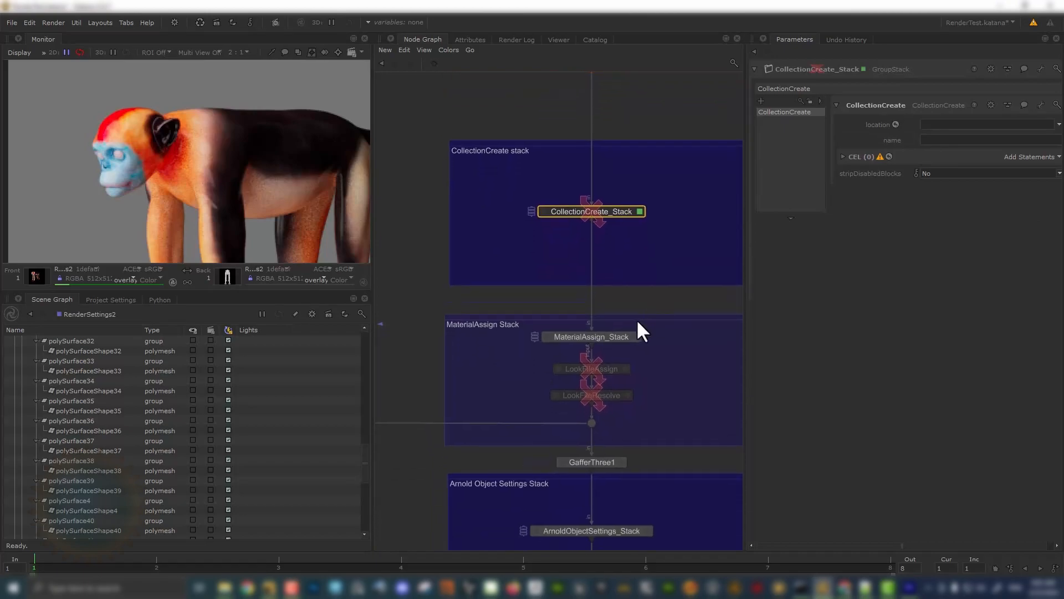
scroll(636, 318, "down", 3)
scroll(571, 230, "up", 3)
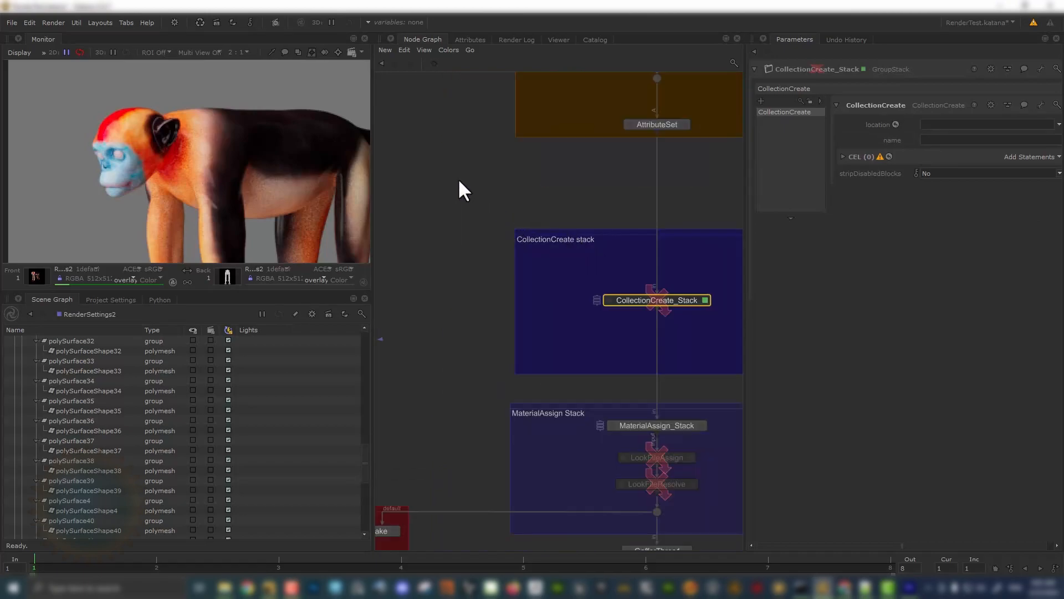
middle_click_drag(622, 345, 602, 223)
left_click_drag(470, 272, 557, 362)
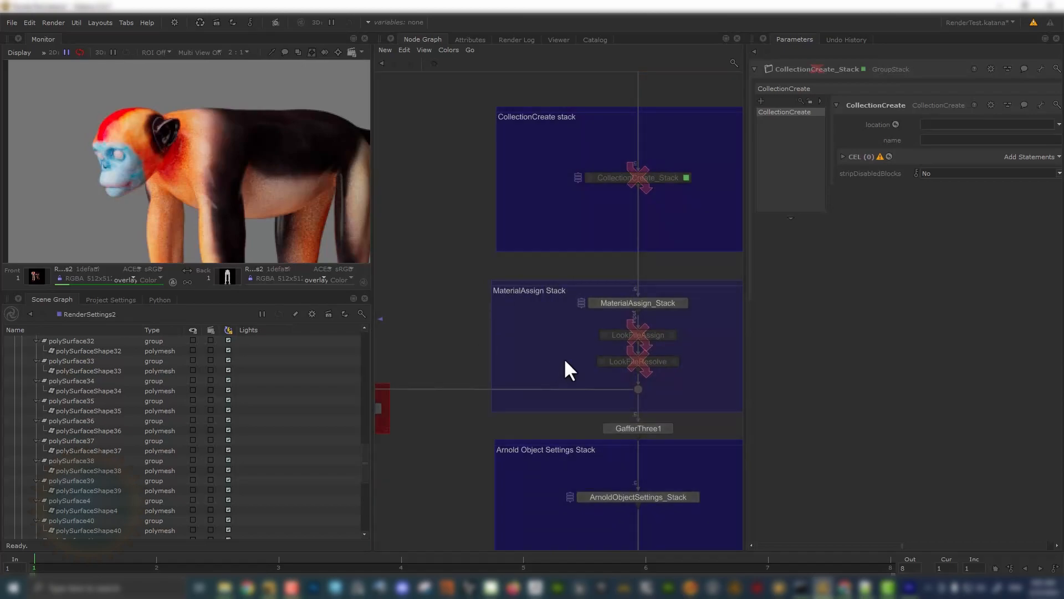
left_click(681, 305)
left_click(684, 303)
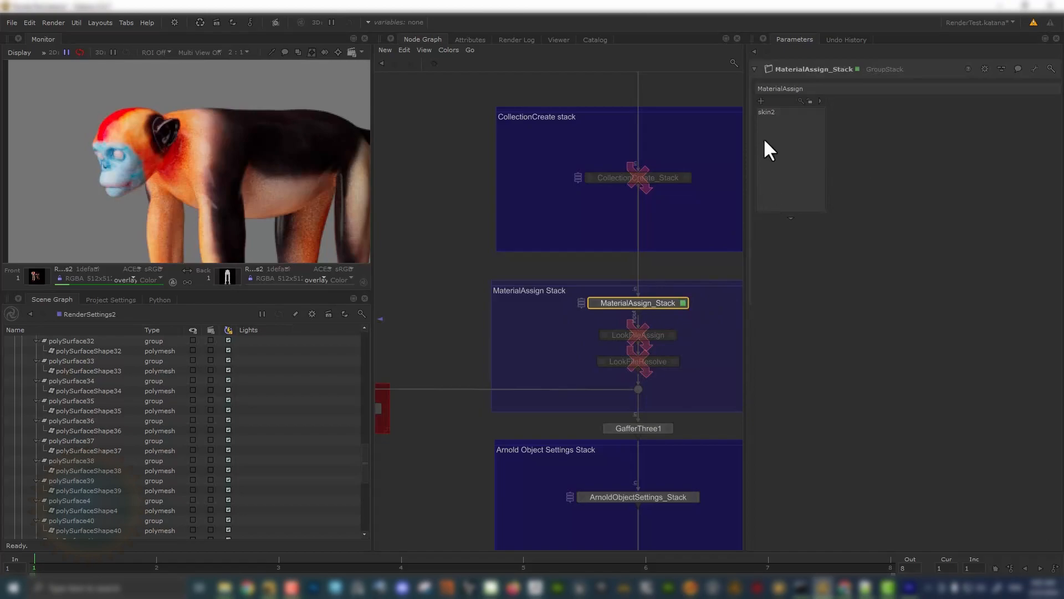
- Return to the monkey network and open the parameters of the GroupStack62 node
scroll(521, 290, "down", 3)
middle_click_drag(520, 289, 692, 285)
scroll(587, 254, "down", 5)
scroll(466, 211, "up", 5)
middle_click_drag(465, 210, 534, 238)
scroll(598, 324, "up", 10)
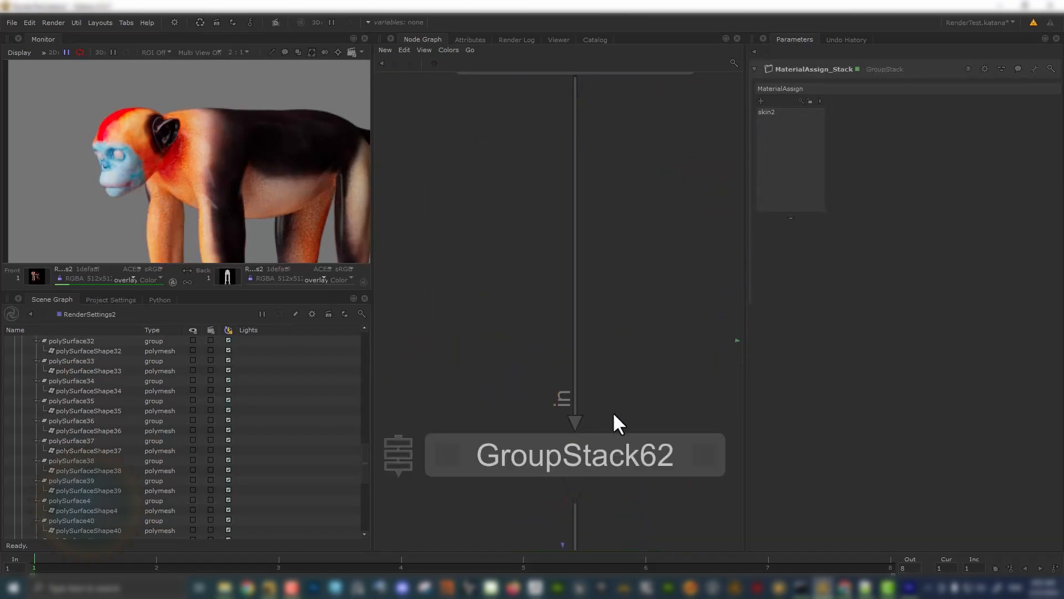
middle_click_drag(643, 427, 658, 385)
left_click(662, 386)
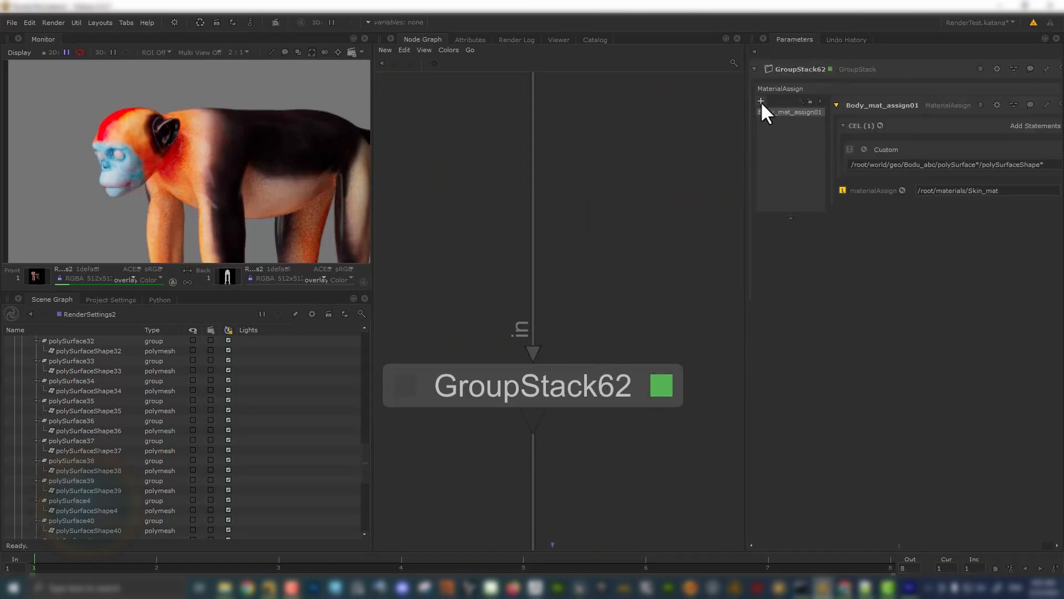
- Check the monkey's nails in the render, then add a second MaterialAssign to GroupStack62 named Nail_mat_Assign
scroll(227, 189, "down", 2)
scroll(238, 238, "up", 3)
scroll(235, 186, "up", 1)
middle_click_drag(223, 222, 240, 144)
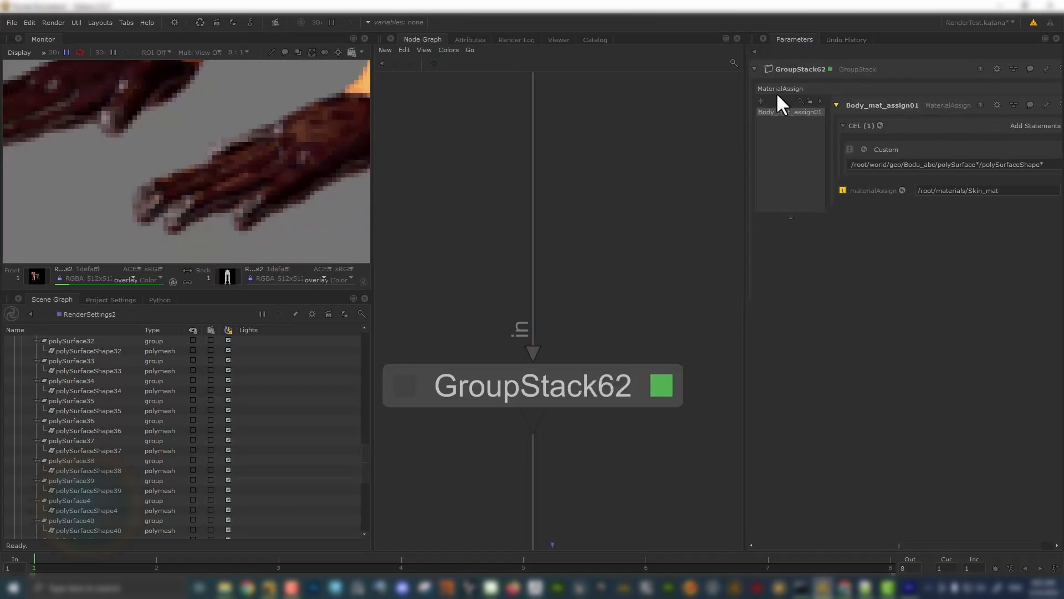
left_click(760, 101)
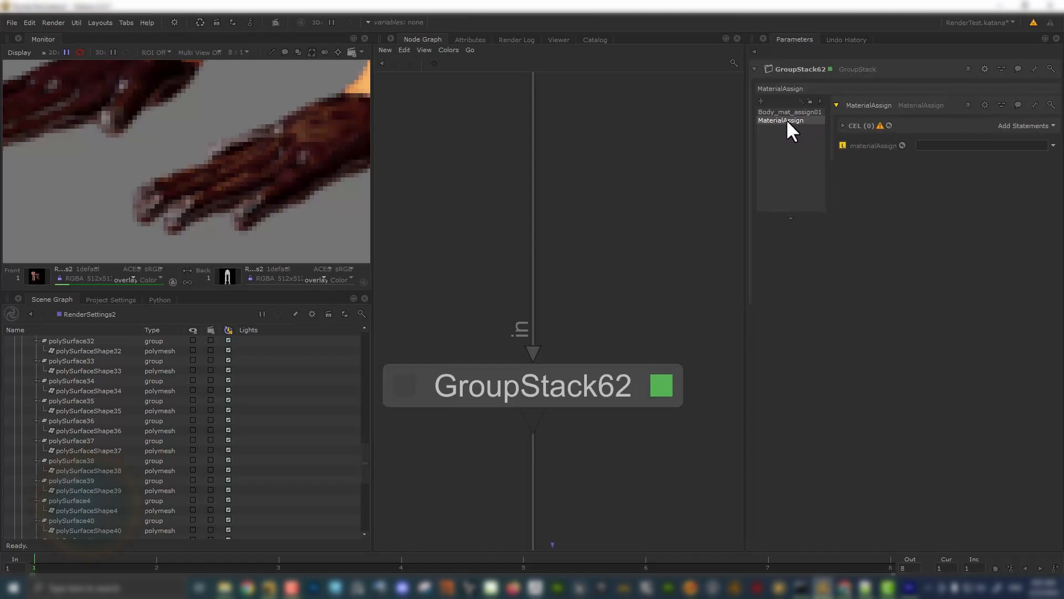
left_click(774, 134)
left_click(791, 118)
left_click(868, 103)
key("BackSpace")
type("Nail_mat_Assign")
key("Return")
- Set /root/materials/Nail_mat as the material of Nail_mat_Assign and show the available CEL statement types
scroll(55, 449, "down", 8)
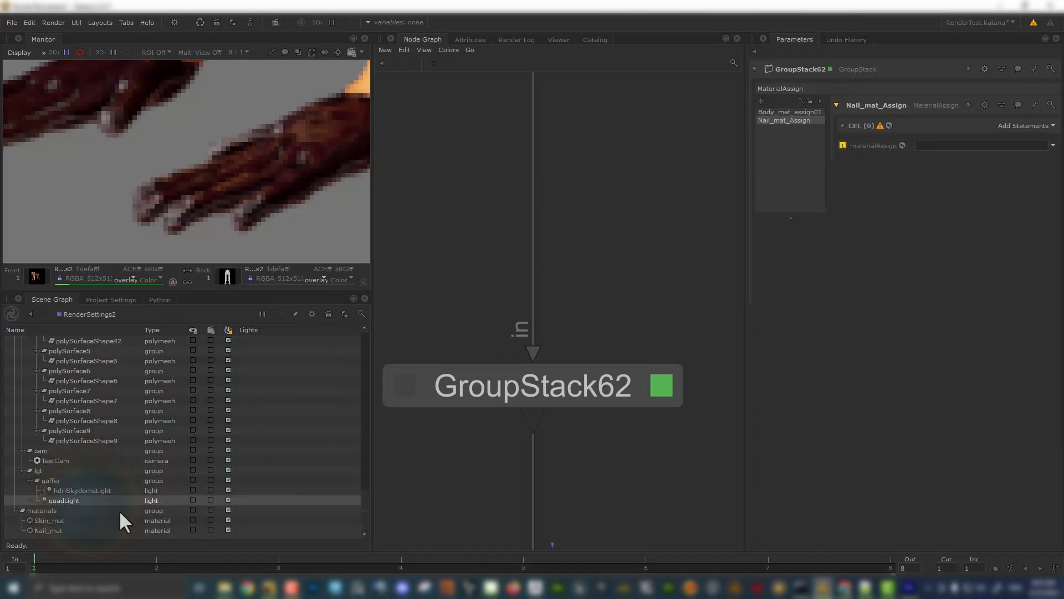
left_click_drag(45, 530, 942, 146)
left_click(842, 124)
left_click(1020, 127)
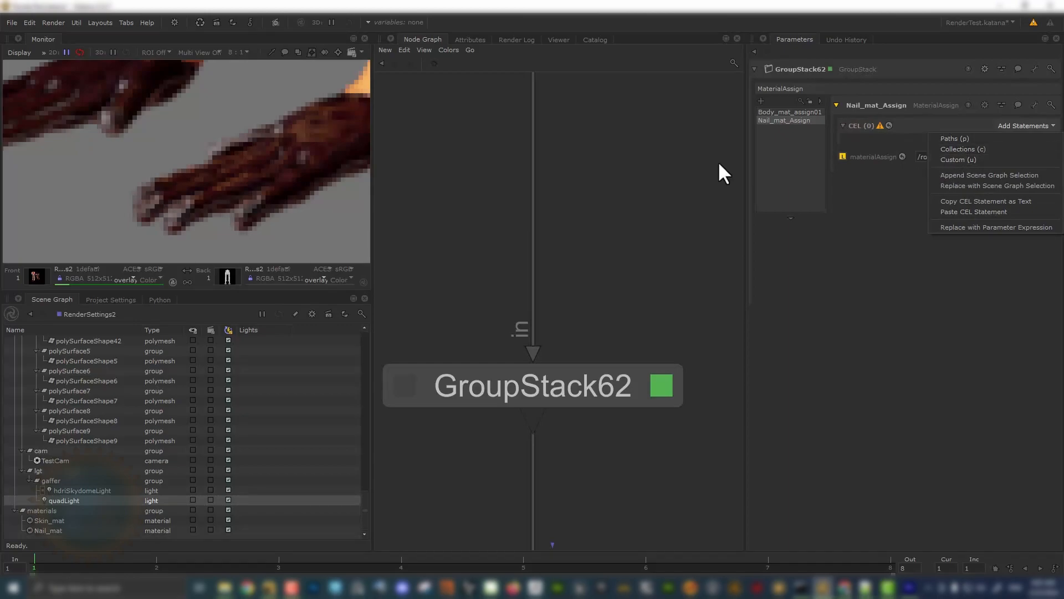
- Dismiss the CEL statement choices, recheck the hands in the render, and disable Nail_mat_Assign in the stack
middle_click_drag(163, 154, 96, 154)
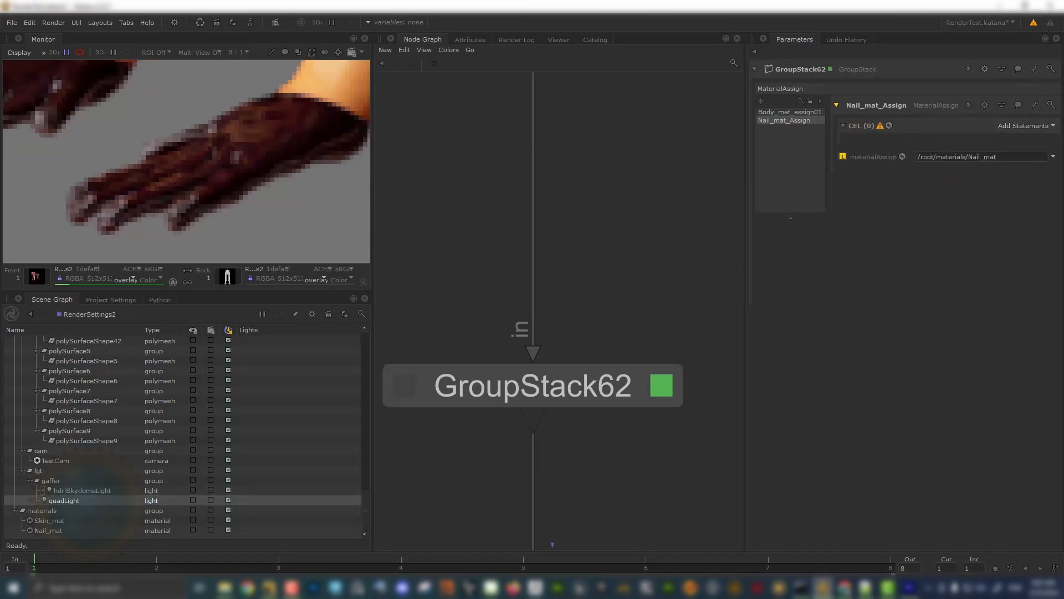
scroll(122, 153, "down", 2)
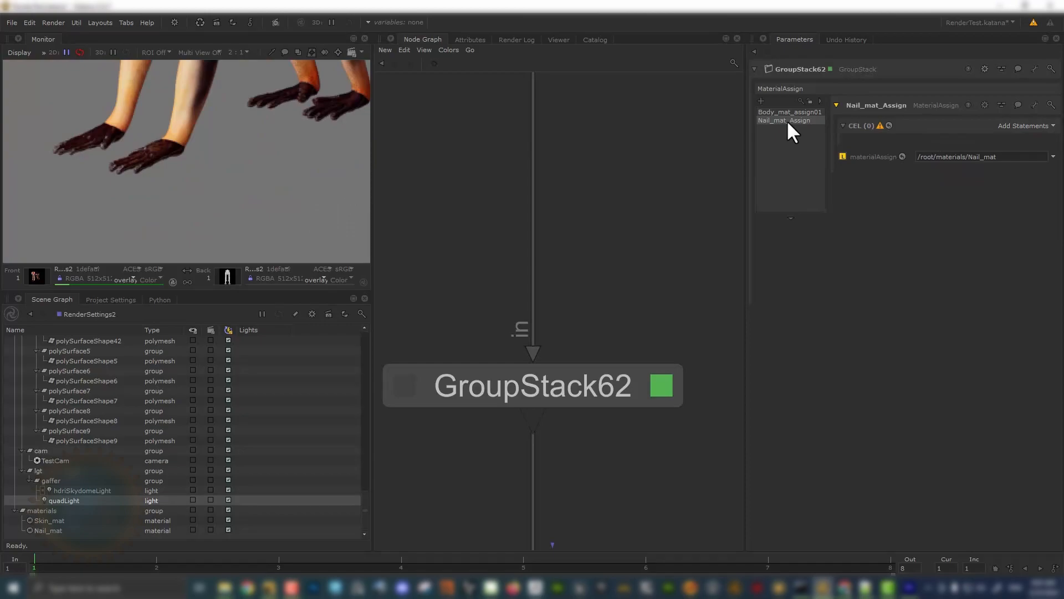
key("d")
scroll(581, 247, "down", 3)
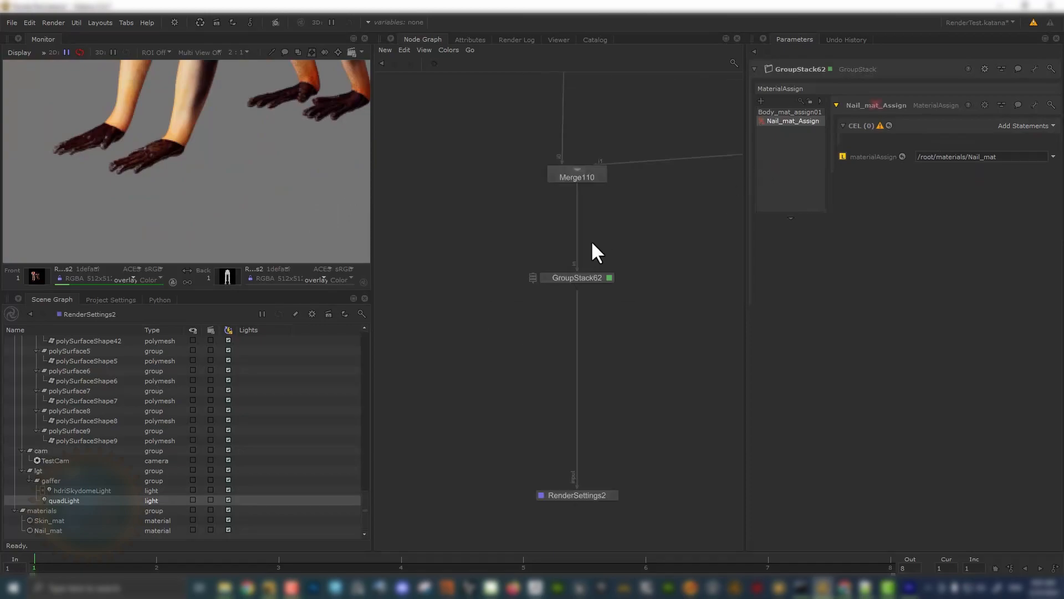
middle_click_drag(644, 252, 649, 216)
- Examine the monkey's face and ear shading close up in the render
scroll(248, 117, "down", 3)
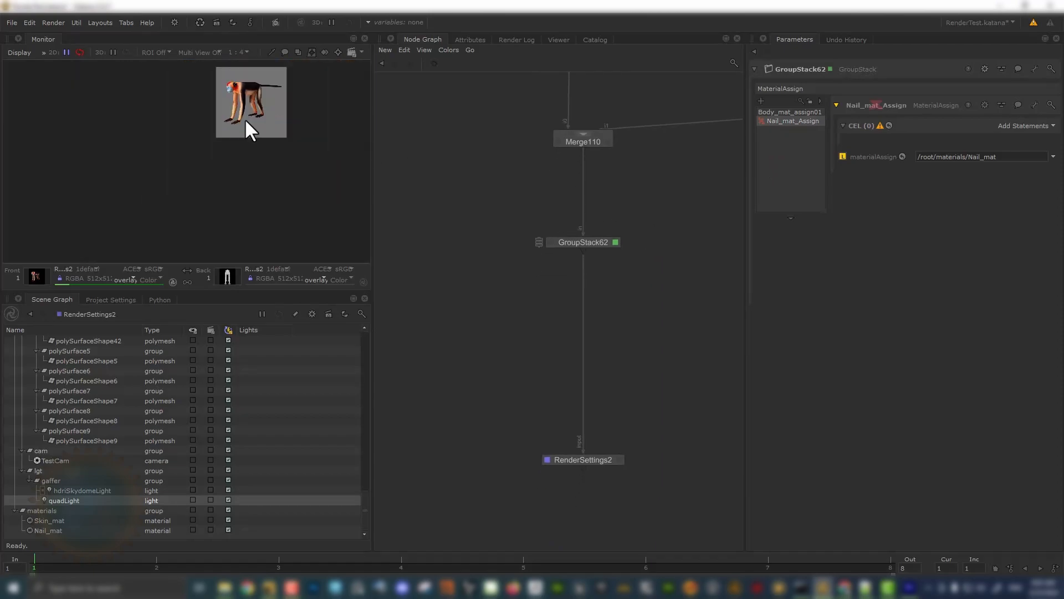
middle_click_drag(244, 119, 201, 165)
scroll(188, 134, "up", 1)
scroll(188, 135, "up", 3)
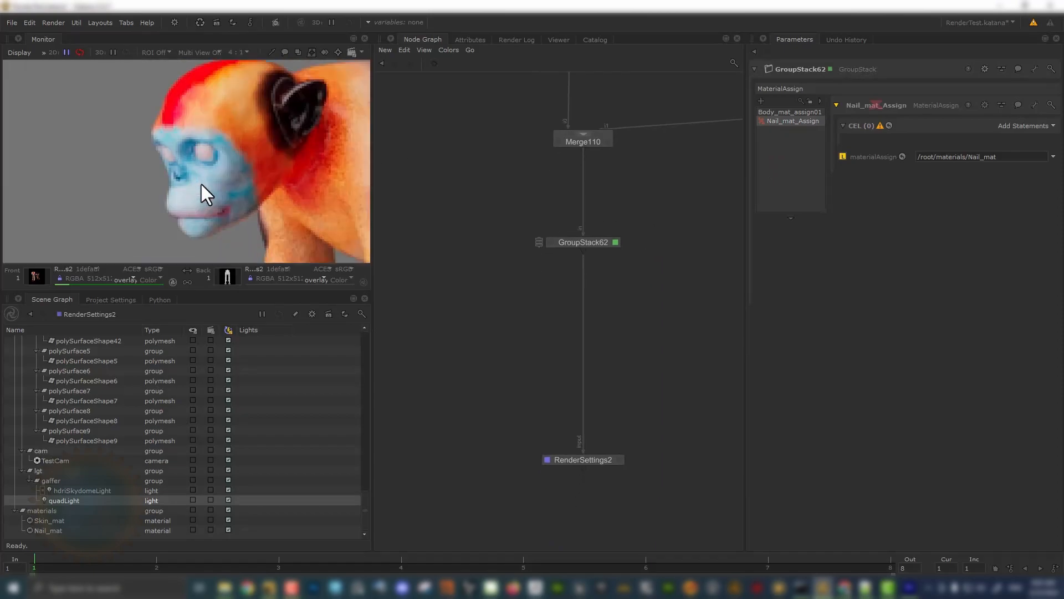
scroll(577, 254, "down", 5)
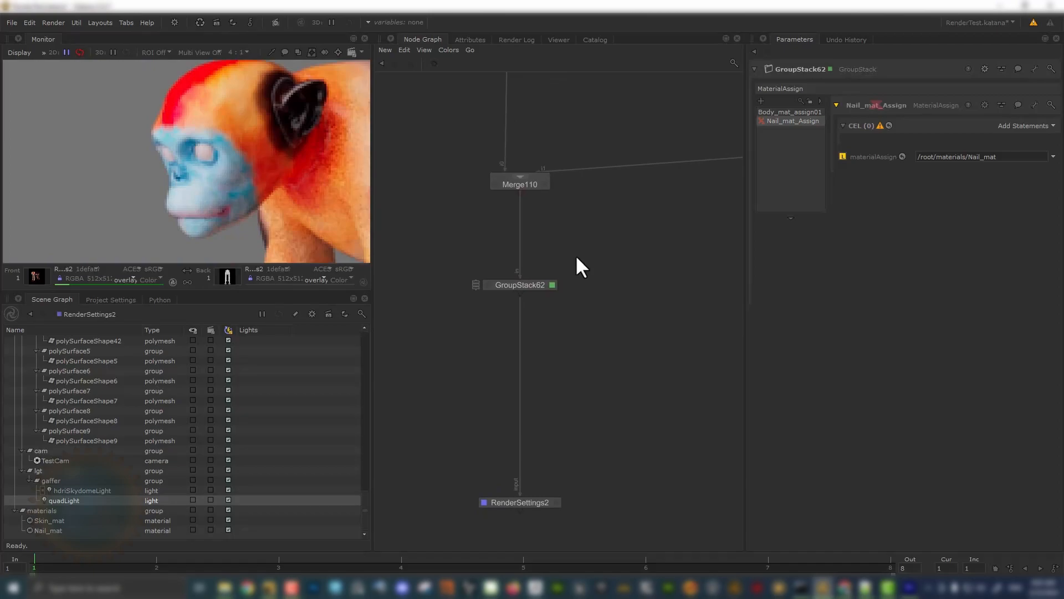
scroll(172, 145, "down", 1)
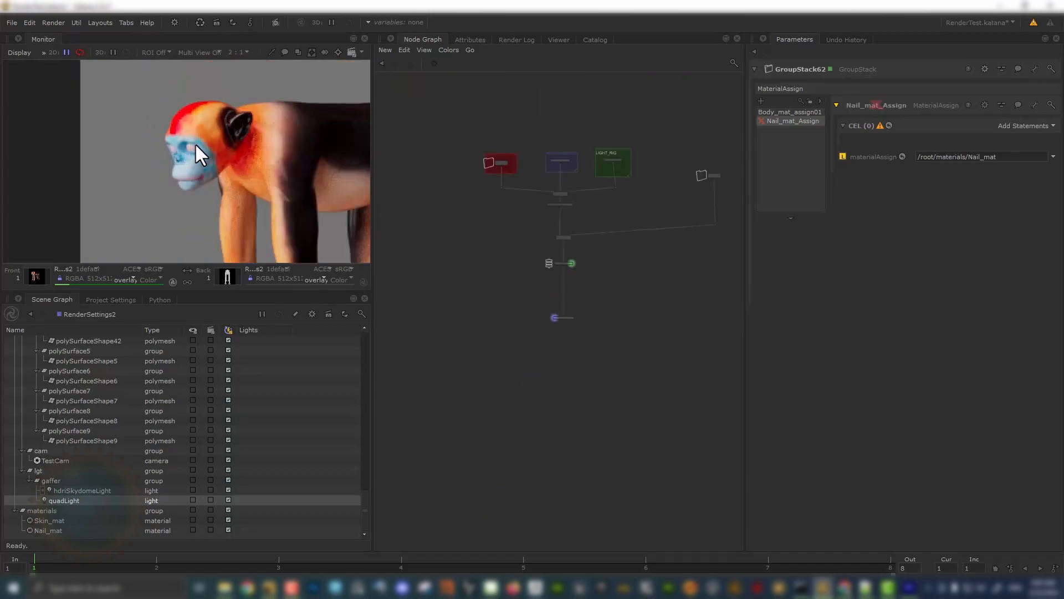
middle_click_drag(174, 145, 126, 144)
scroll(137, 145, "up", 1)
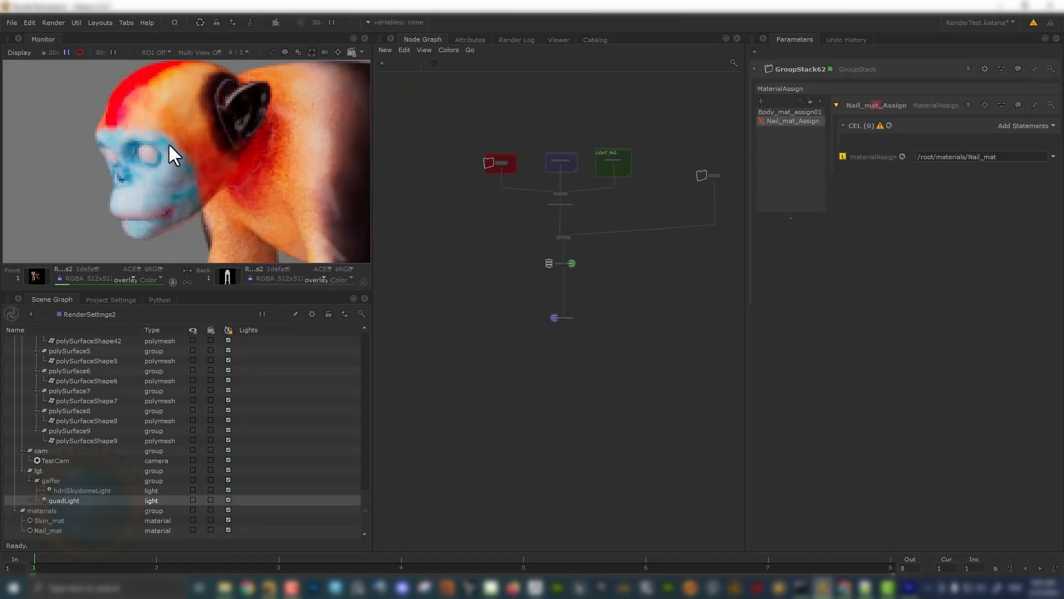
- Rename the GroupStack62 node to Material_Assign_Group
scroll(518, 387, "up", 4)
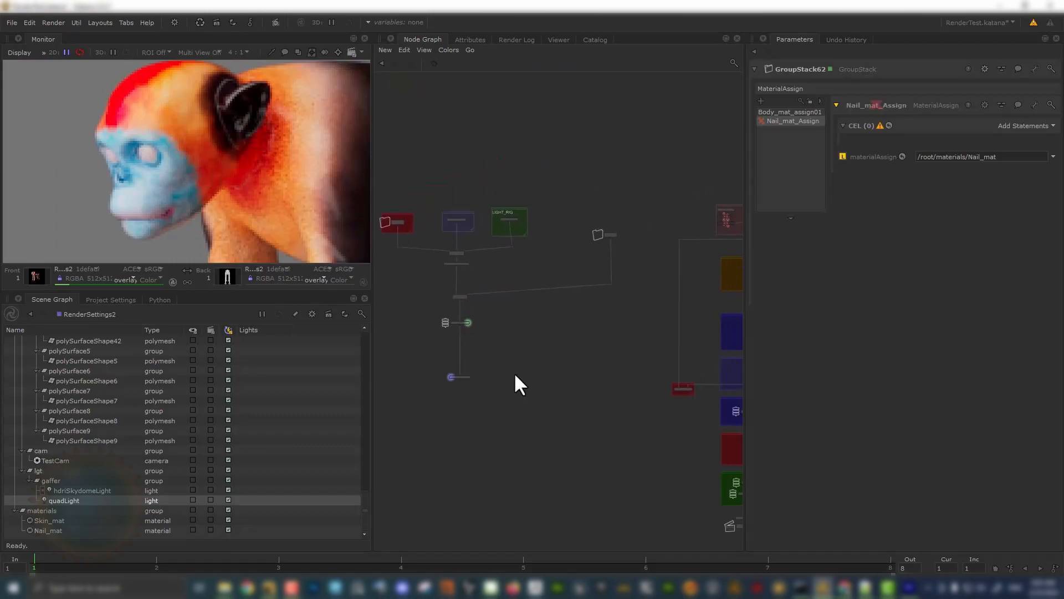
scroll(502, 355, "up", 4)
middle_click_drag(499, 361, 571, 323)
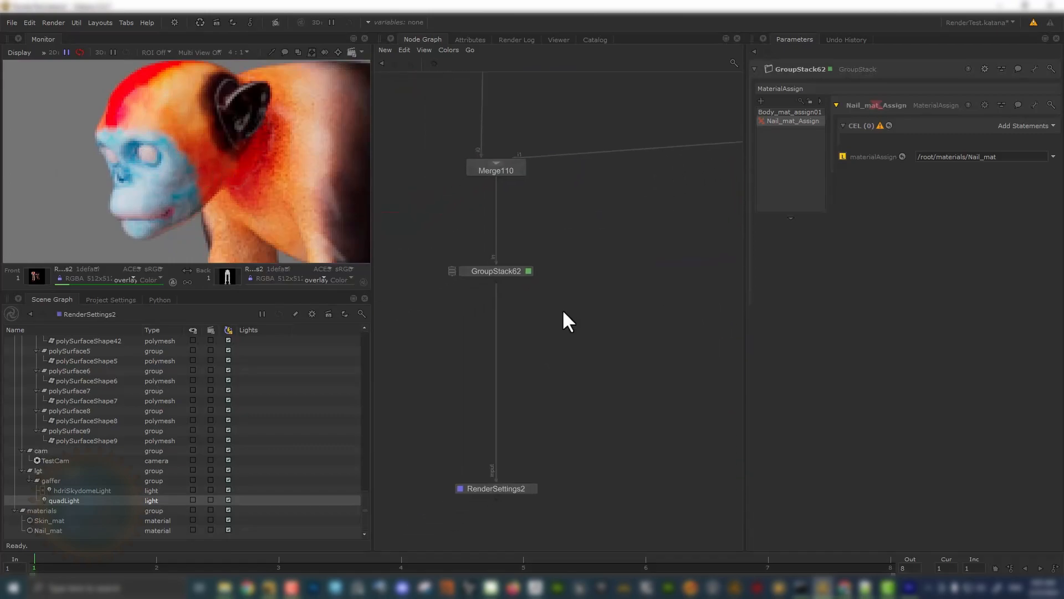
left_click(507, 272)
key("n")
key("BackSpace")
type("Ma")
type("terial_Assign_")
type("Group")
key("Return")
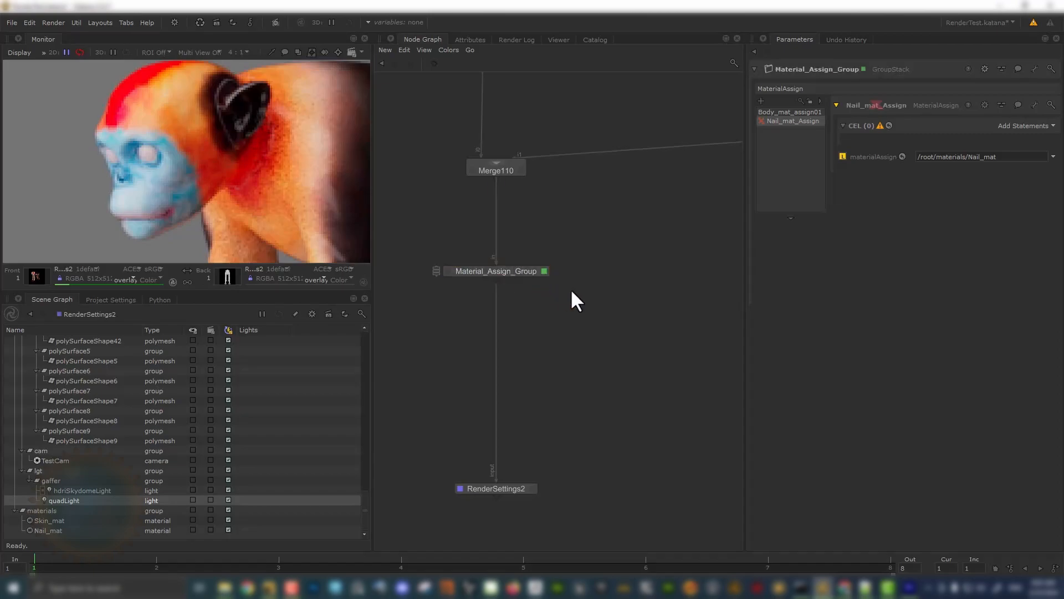
middle_click_drag(543, 412, 562, 326)
scroll(560, 323, "down", 5)
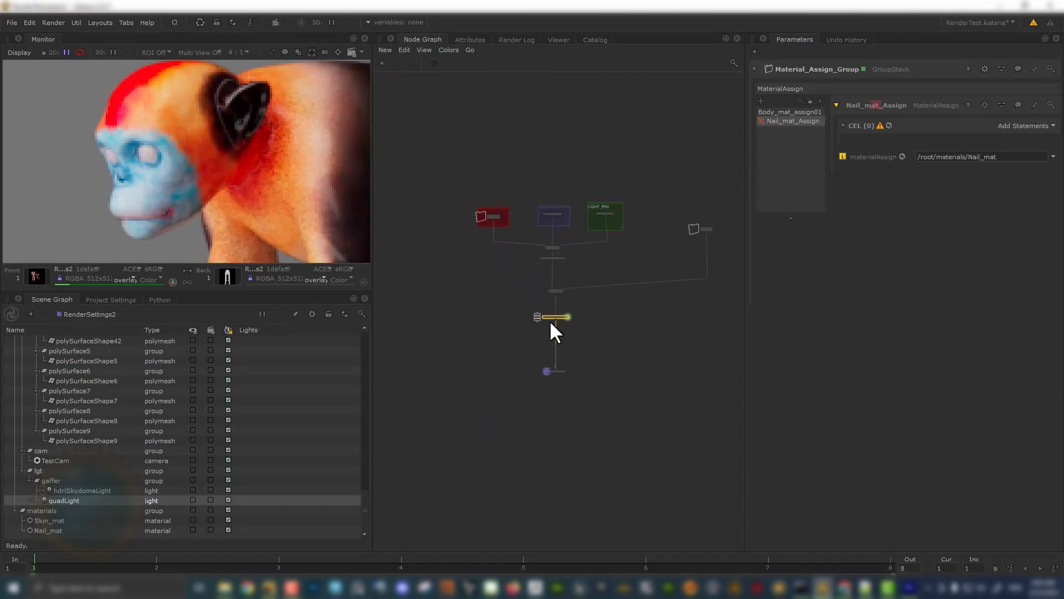
- Move the RenderSettings2 node further down to make room below Material_Assign_Group
left_click_drag(518, 305, 580, 557)
scroll(547, 378, "up", 5)
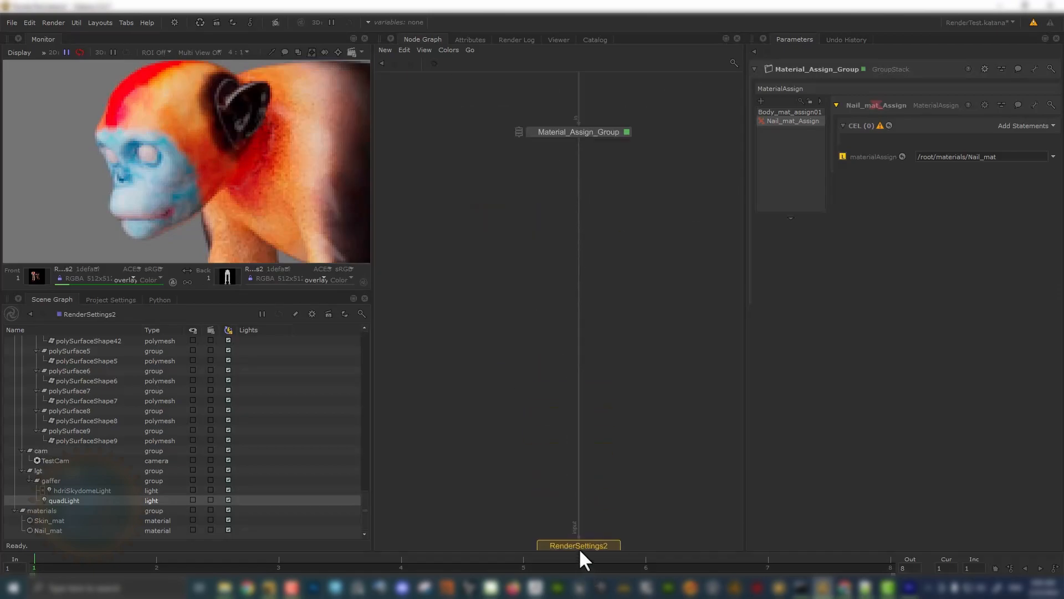
scroll(617, 351, "down", 3)
middle_click_drag(617, 351, 473, 278)
scroll(473, 278, "down", 3)
middle_click_drag(565, 264, 597, 316)
middle_click_drag(536, 291, 592, 384)
left_click_drag(434, 175, 721, 401)
scroll(583, 397, "up", 3)
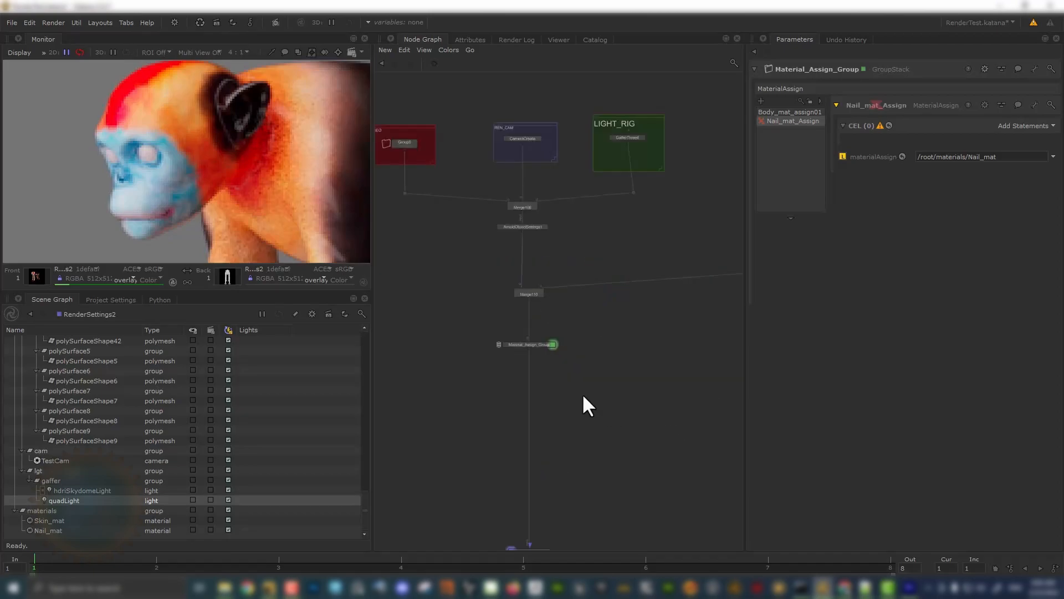
scroll(556, 415, "up", 3)
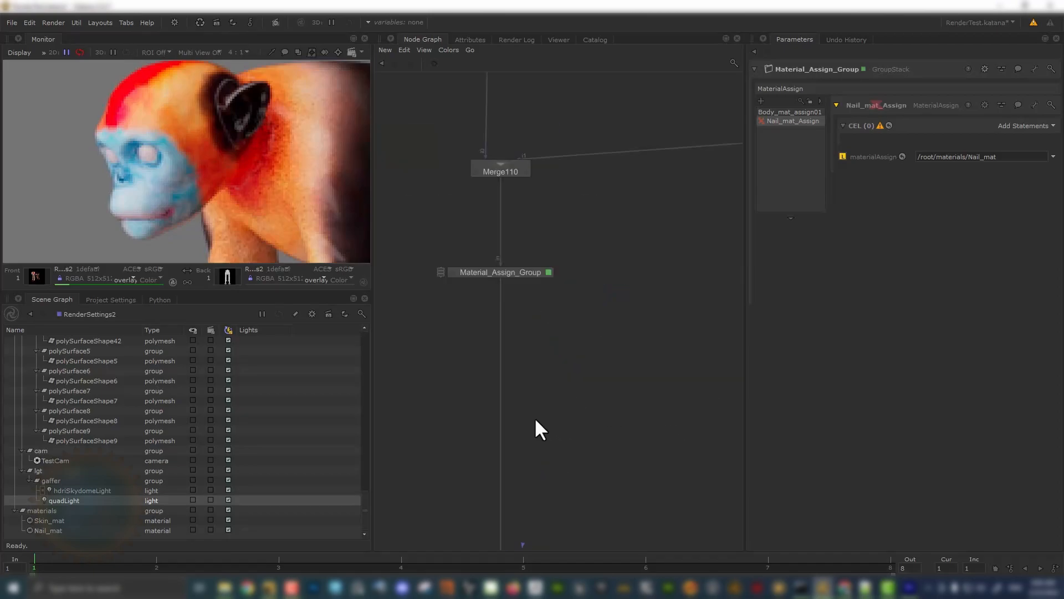
- Insert a Merge node in the connection between Material_Assign_Group and RenderSettings2
key("Tab")
type("merge")
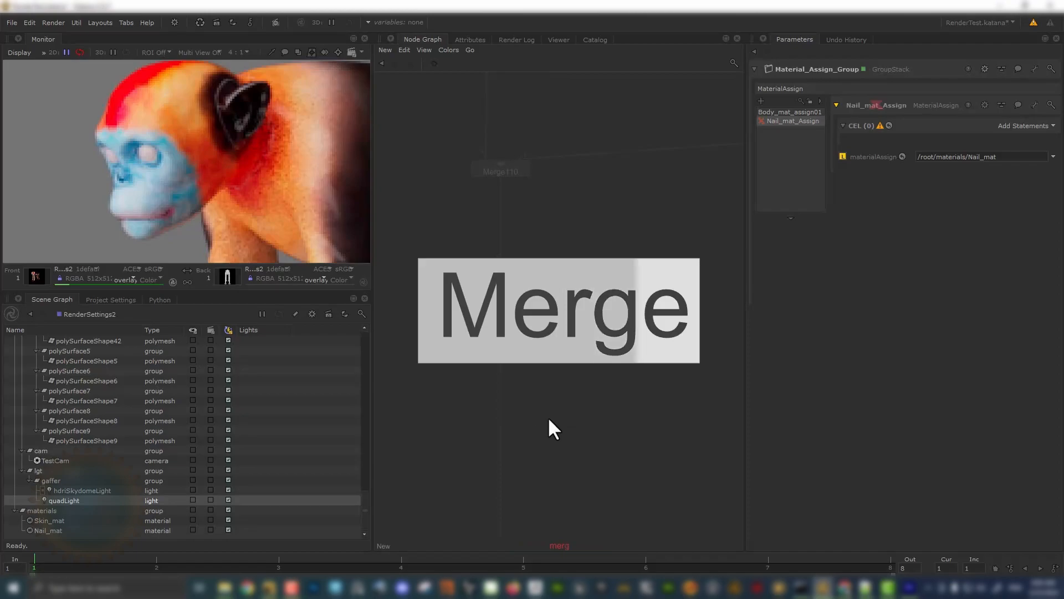
key("Return")
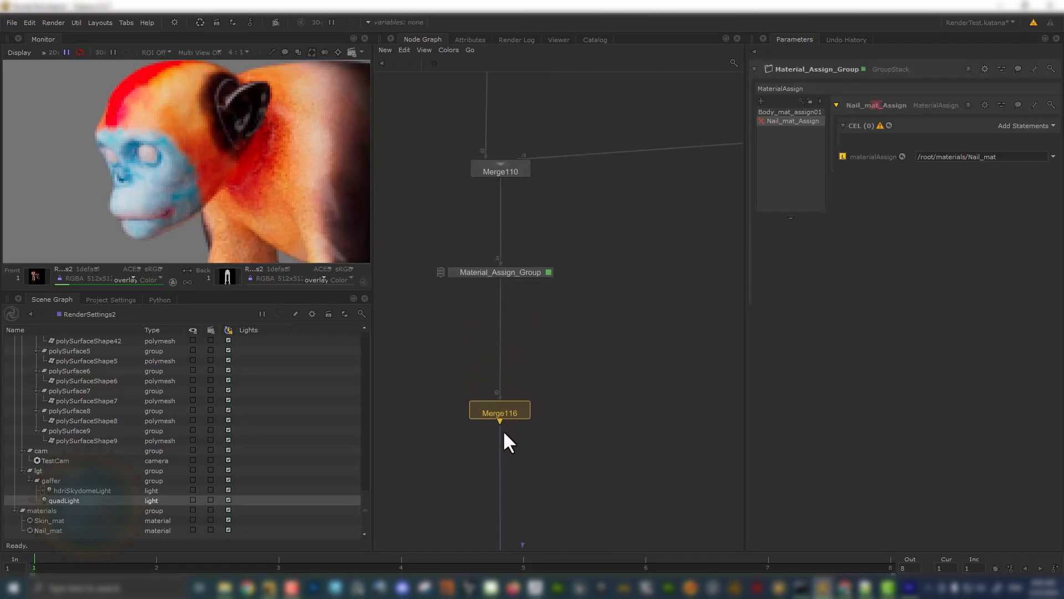
left_click(502, 436)
scroll(551, 383, "down", 3)
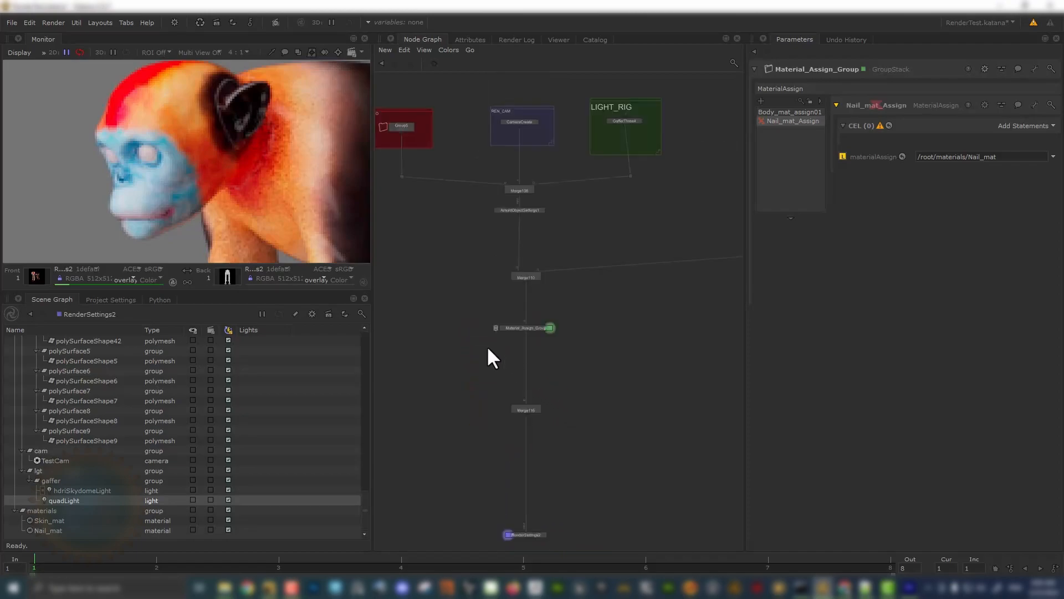
middle_click_drag(486, 346, 535, 347)
key("Tab")
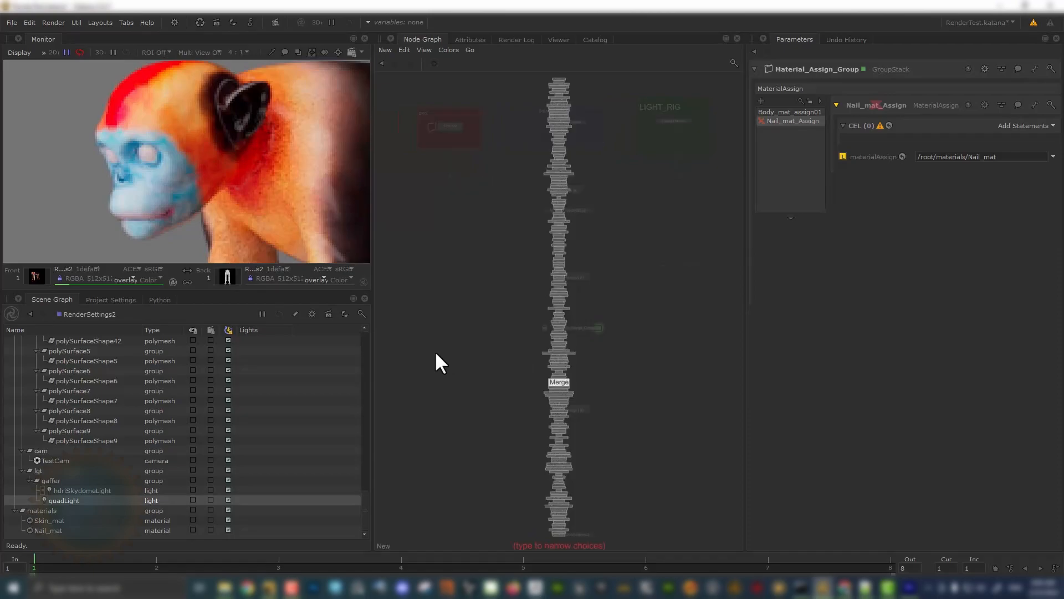
type("fil")
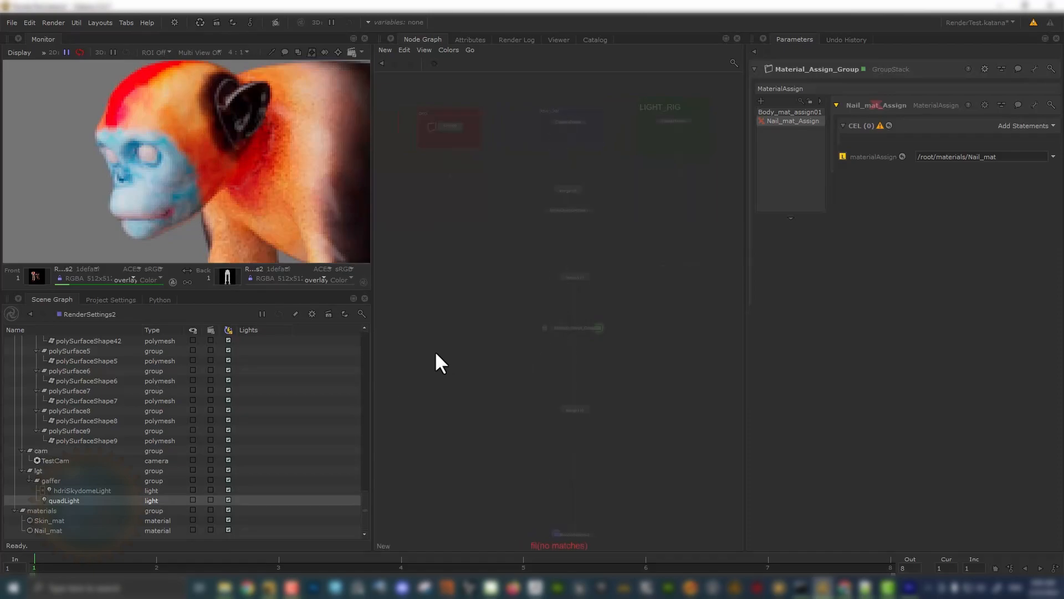
key("BackSpace")
key("BackSpace")
key("BackSpace")
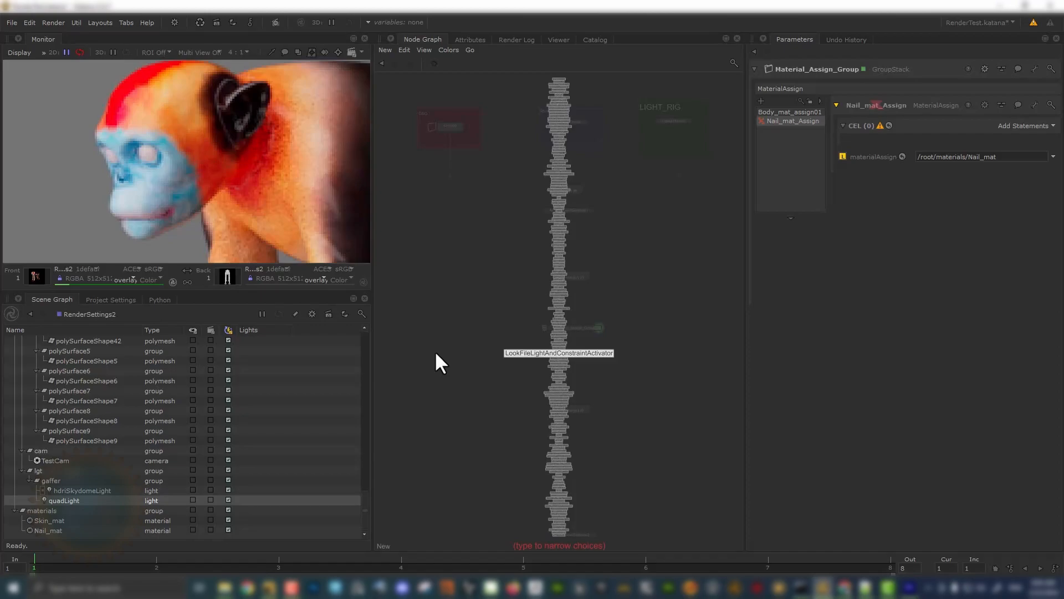
type("ba")
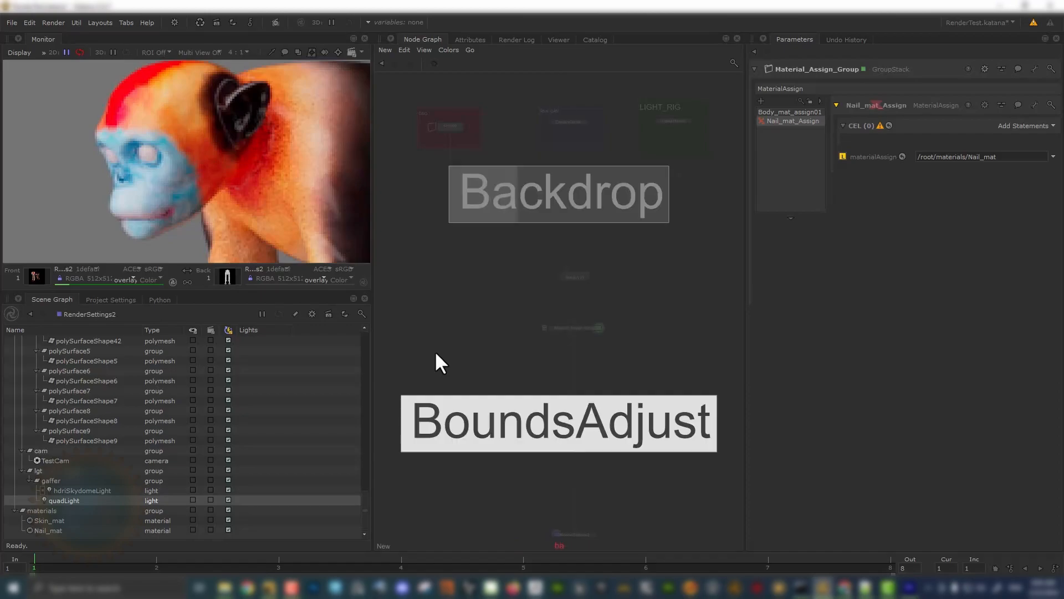
key("BackSpace")
key("BackSpace")
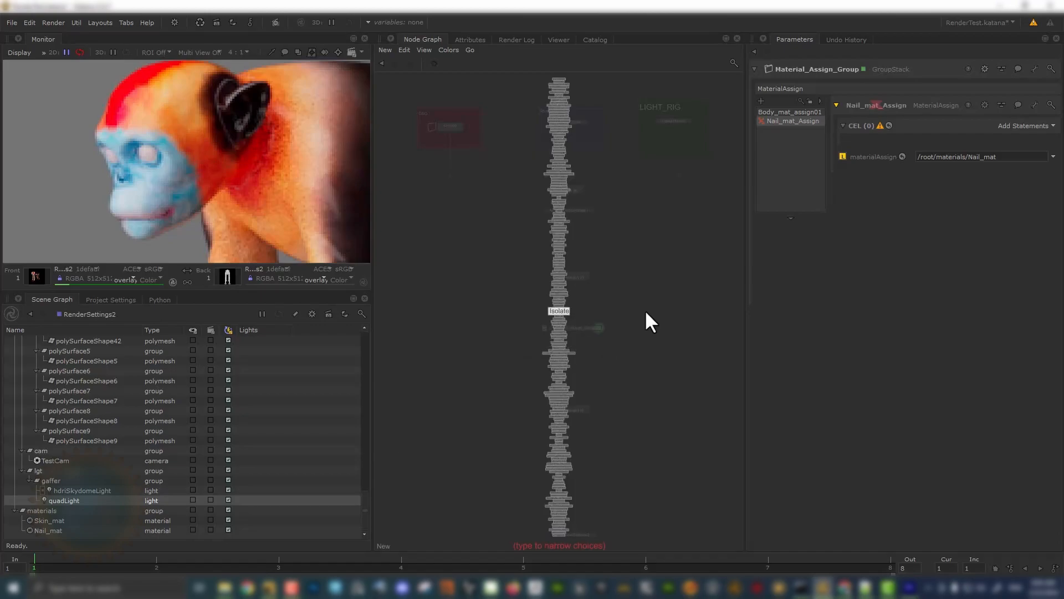
key("Escape")
- Examine the existing LookFileBake node setup elsewhere in the node graph as a reference
scroll(658, 305, "down", 5)
middle_click_drag(654, 322, 576, 331)
scroll(620, 364, "up", 5)
scroll(554, 358, "down", 3)
scroll(593, 345, "up", 3)
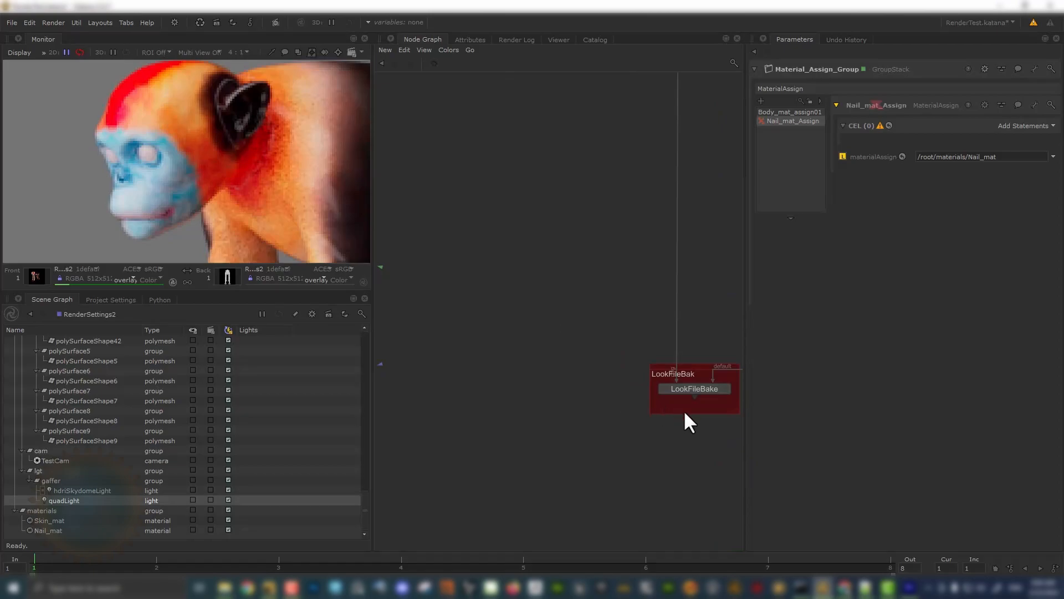
scroll(532, 327, "down", 5)
middle_click_drag(470, 299, 689, 321)
scroll(544, 311, "up", 3)
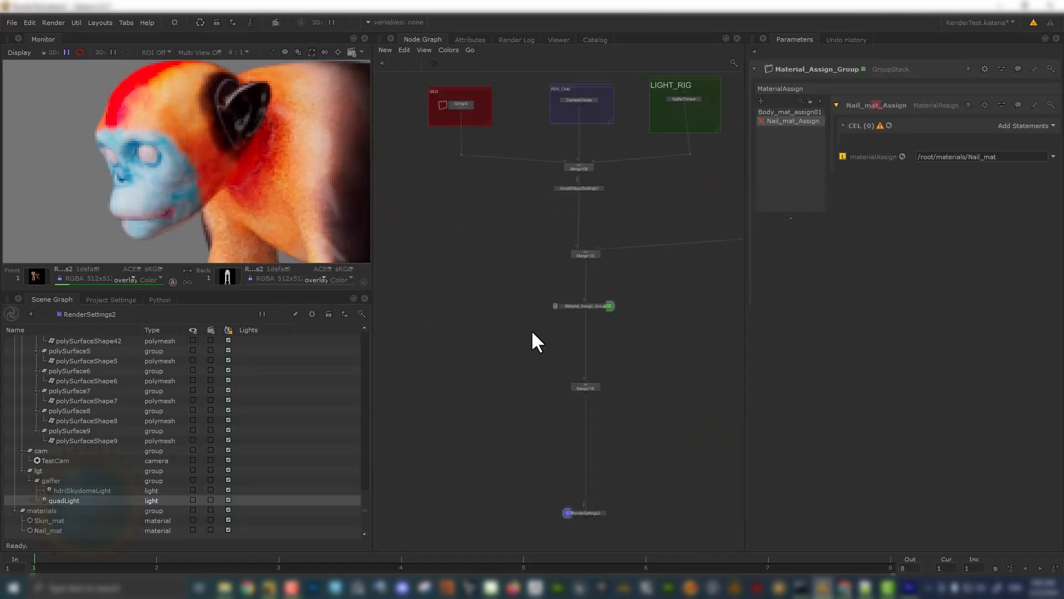
- Create a LookFileBake node in the empty area beside Material_Assign_Group and Merge116
key("Tab")
type("loo")
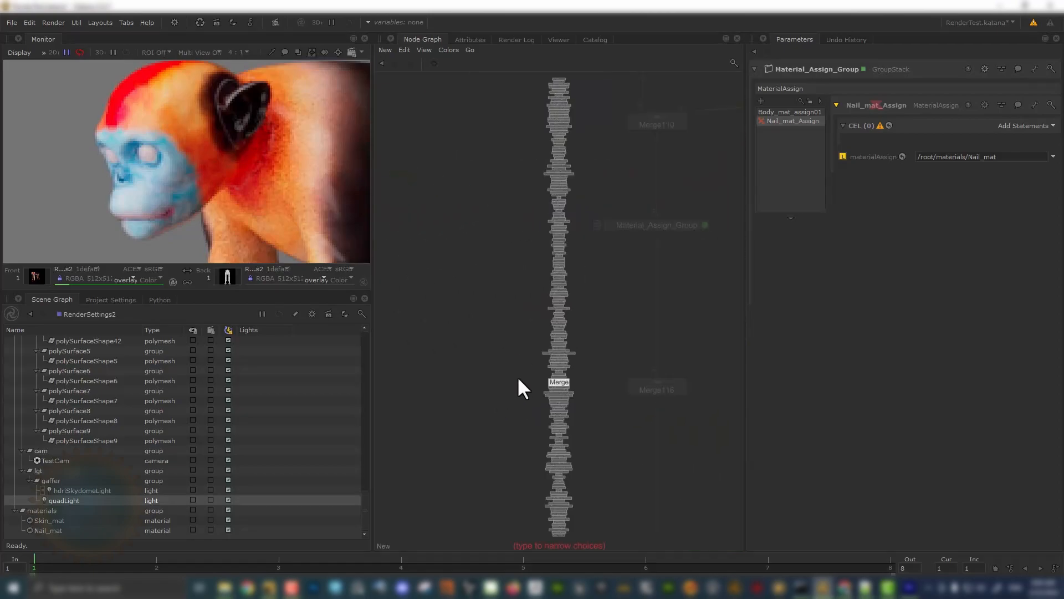
type("kf")
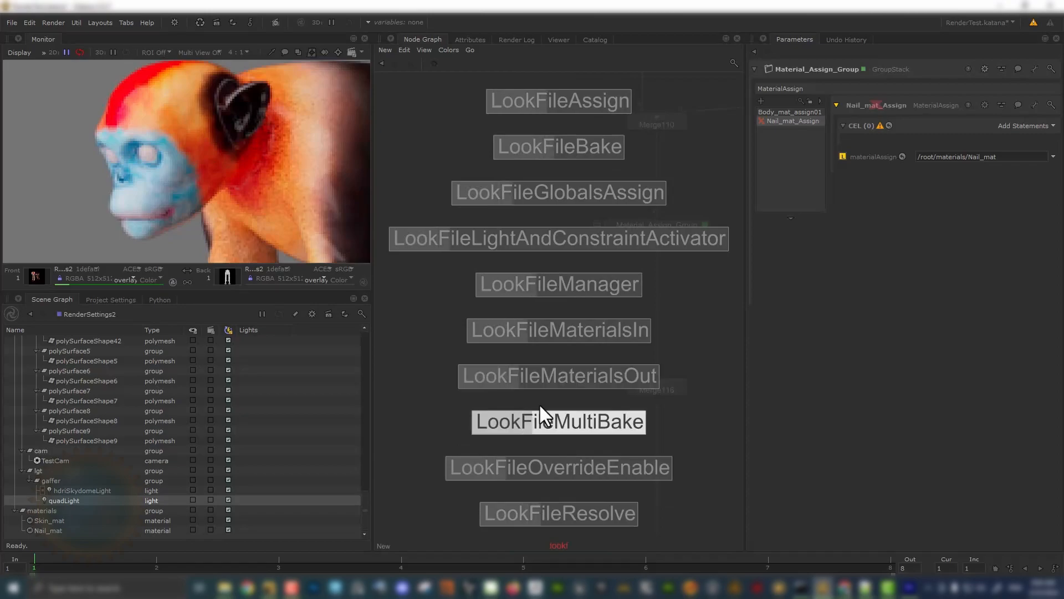
type("il")
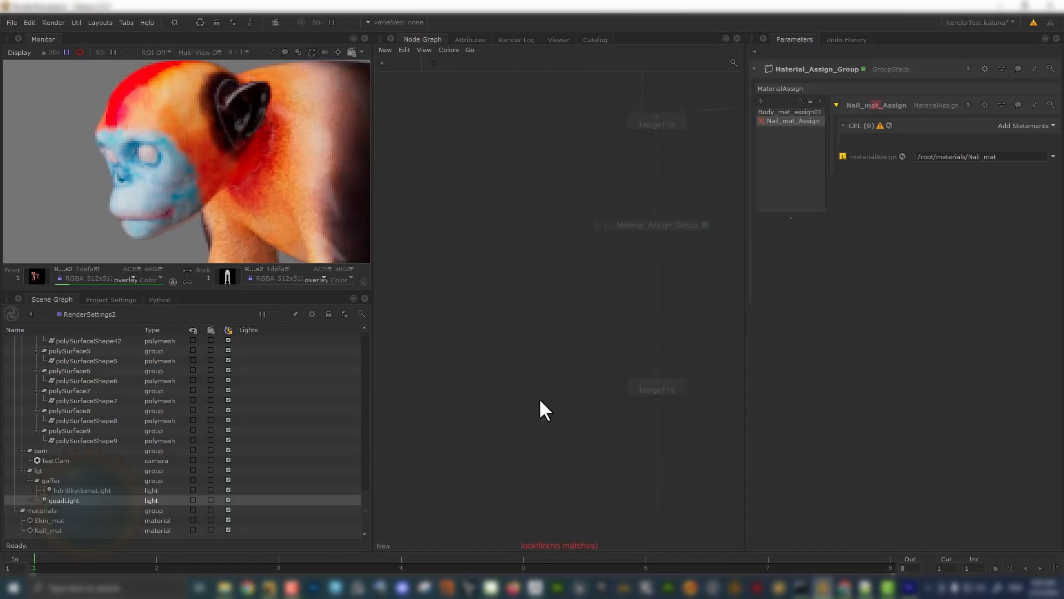
type("b")
key("BackSpace")
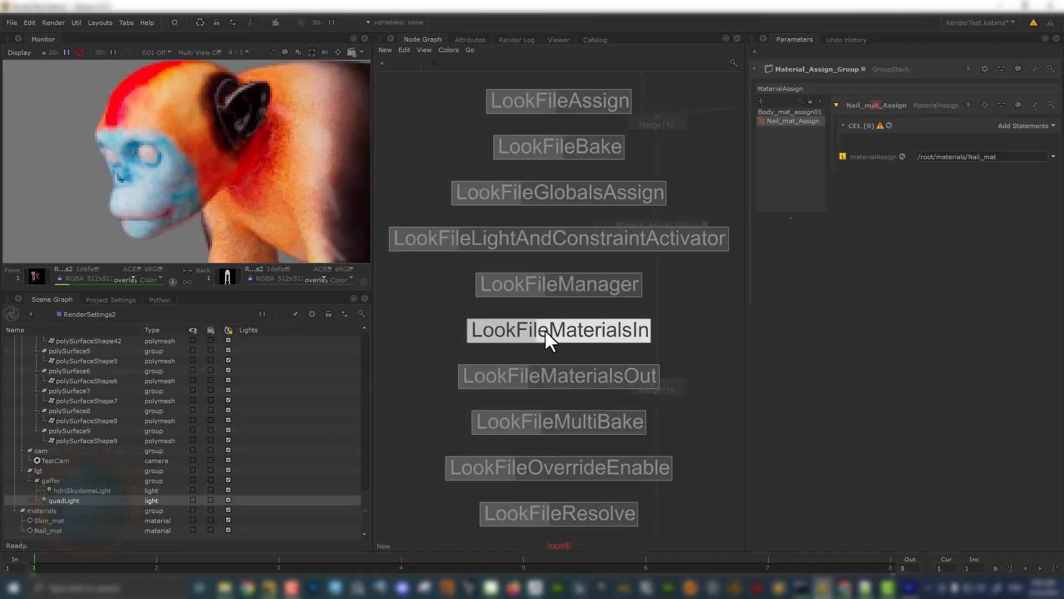
left_click(548, 147)
left_click(509, 355)
- Reroute the Material_Assign_Group connection from the first to the second input of Merge116
middle_click_drag(563, 316, 512, 347)
middle_click_drag(591, 445, 626, 446)
left_click(640, 411)
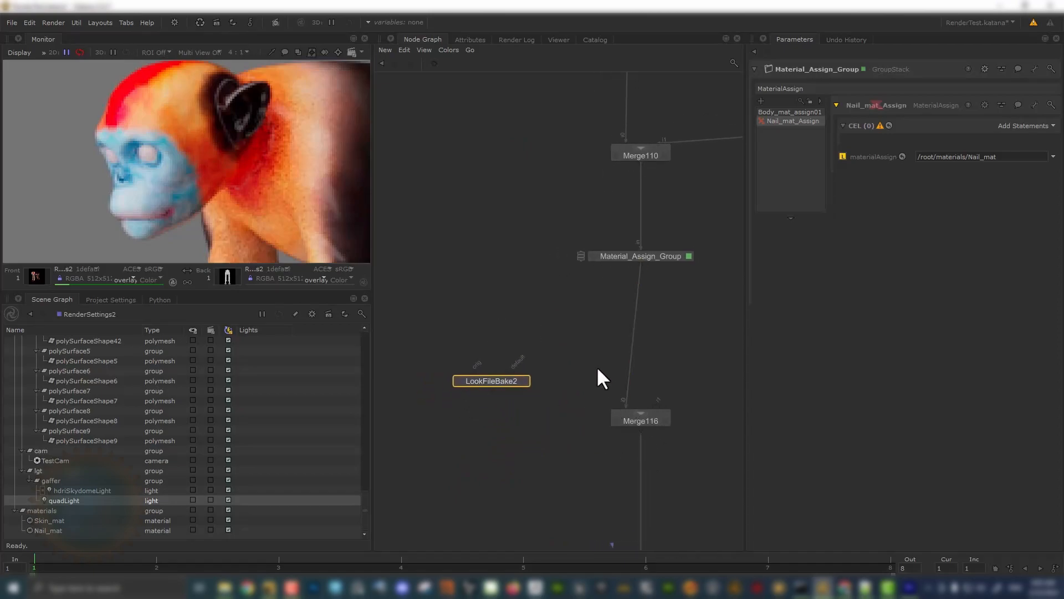
left_click_drag(622, 401, 657, 400)
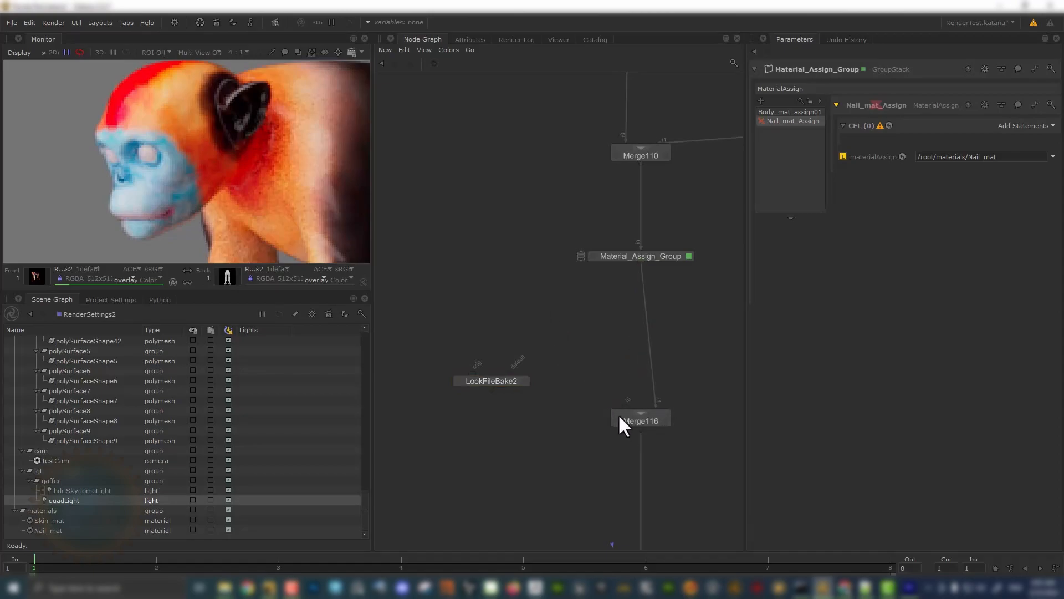
- Insert a Dot node in the connection between ArnoldObjectSettings1 and Merge110
middle_click_drag(512, 308, 533, 352)
scroll(533, 351, "down", 3)
middle_click_drag(561, 221, 550, 267)
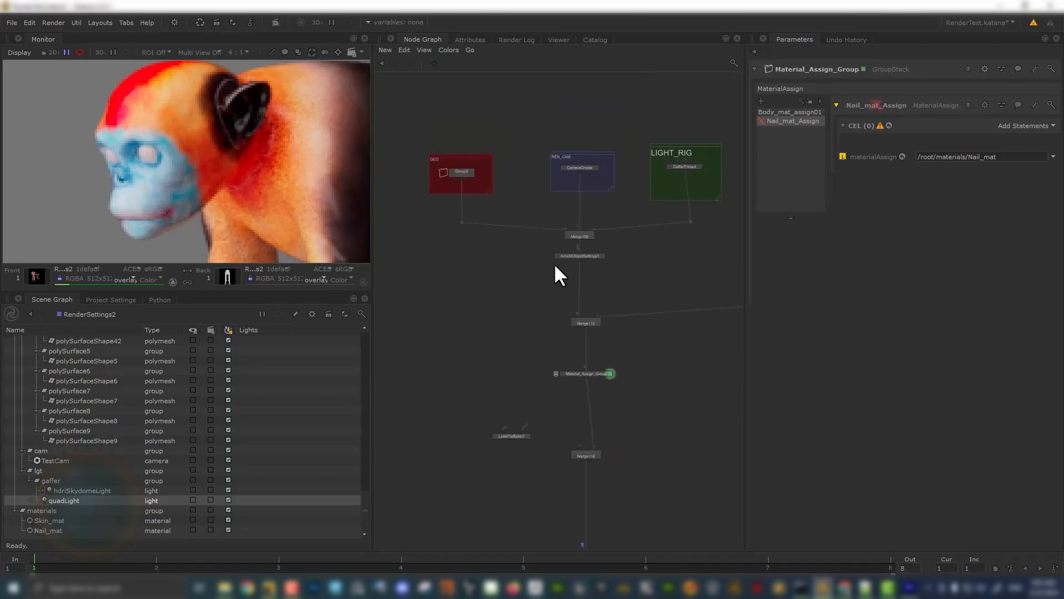
scroll(554, 263, "up", 3)
key("Tab")
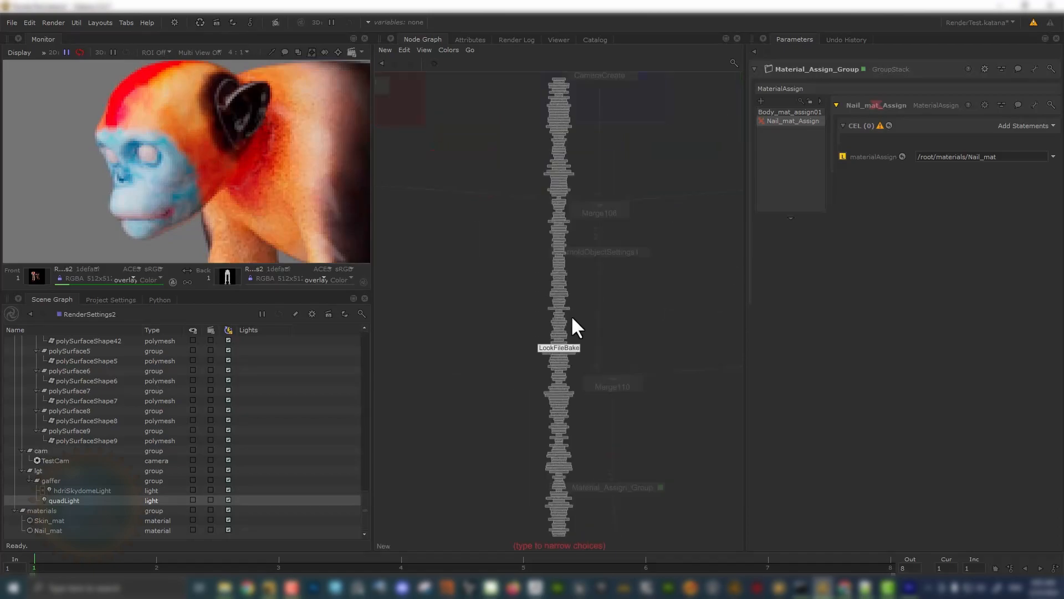
type("dot")
key("Return")
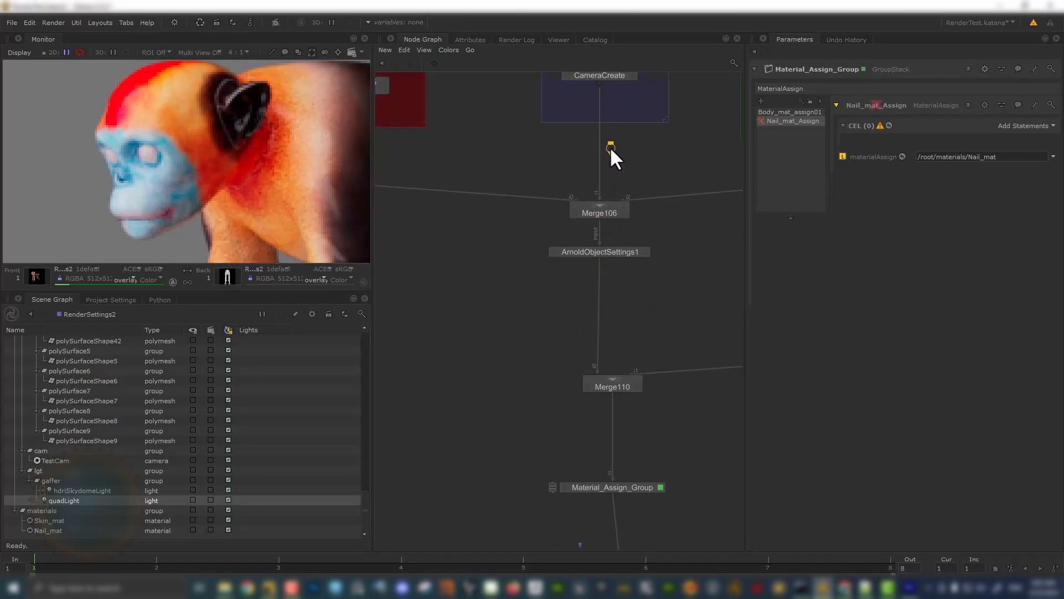
left_click(597, 292)
scroll(530, 278, "down", 5)
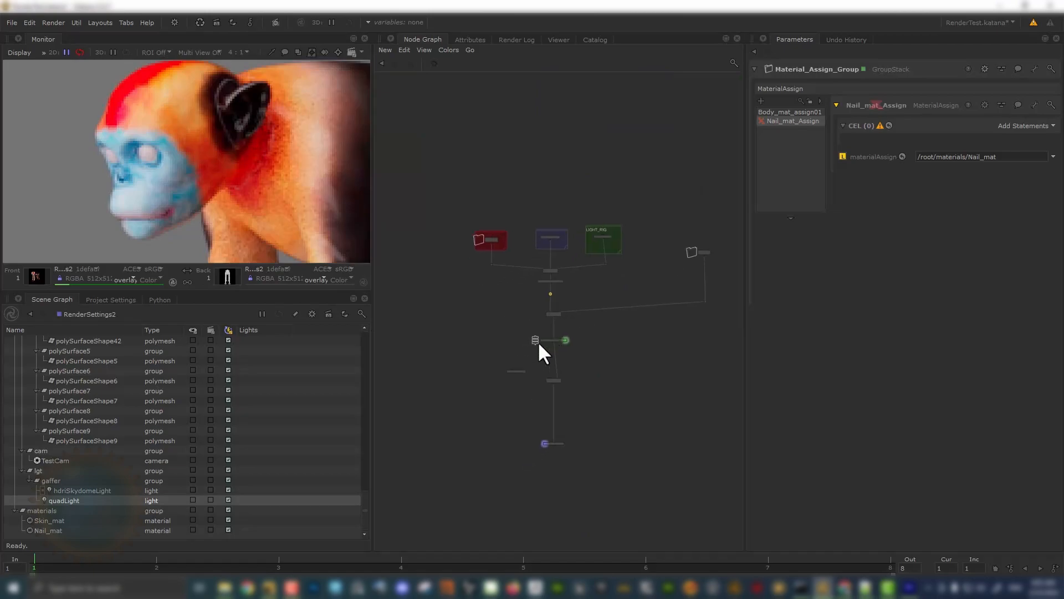
- Connect the orig input of LookFileBake2 to the Dot below ArnoldObjectSettings1
scroll(538, 345, "up", 3)
left_click_drag(524, 284, 617, 437)
left_click(477, 304)
middle_click_drag(477, 309, 527, 309)
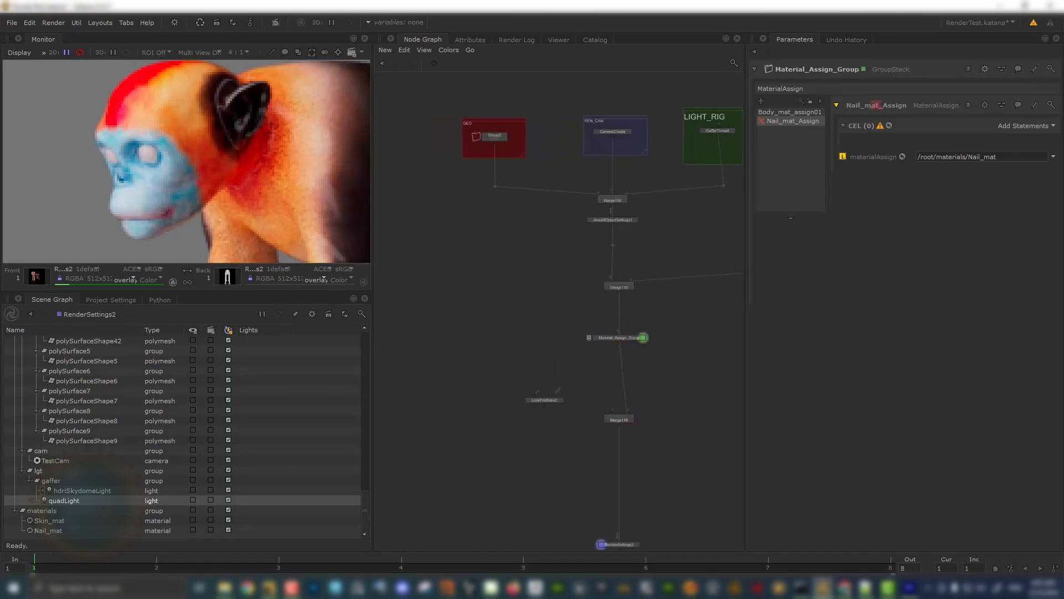
scroll(532, 329, "up", 3)
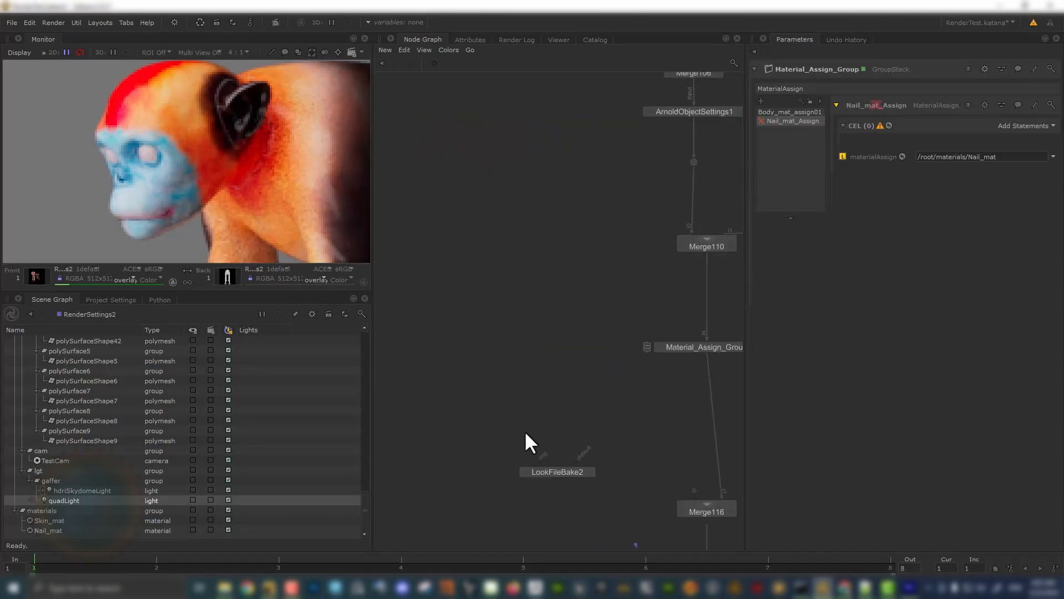
left_click_drag(540, 462, 691, 161)
- Insert a Dot in the LookFileBake2 orig connection and place it level with the first Dot to form a right-angled route
key("Tab")
type("do")
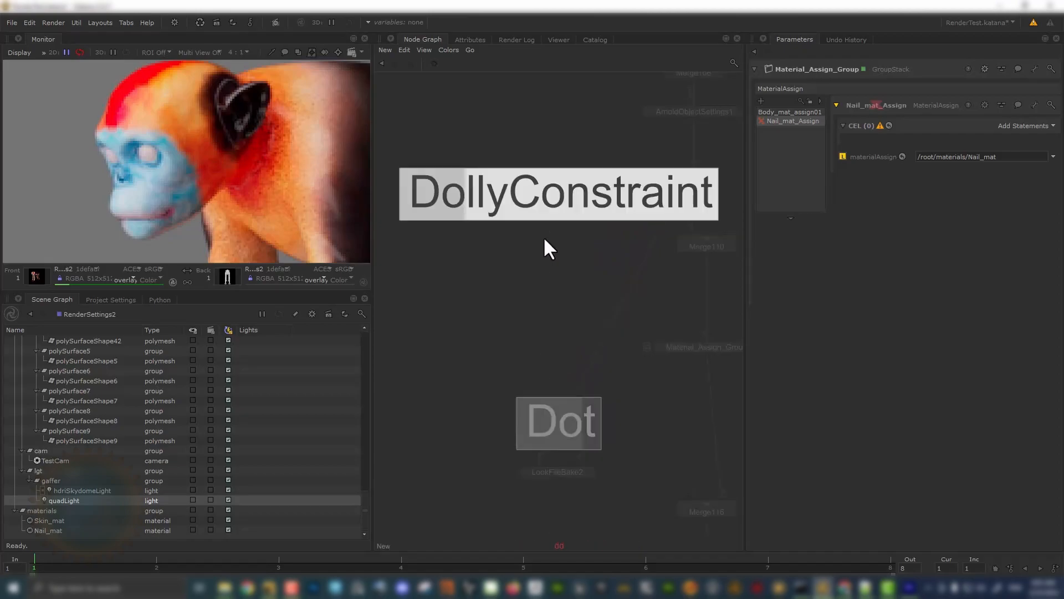
left_click(563, 424)
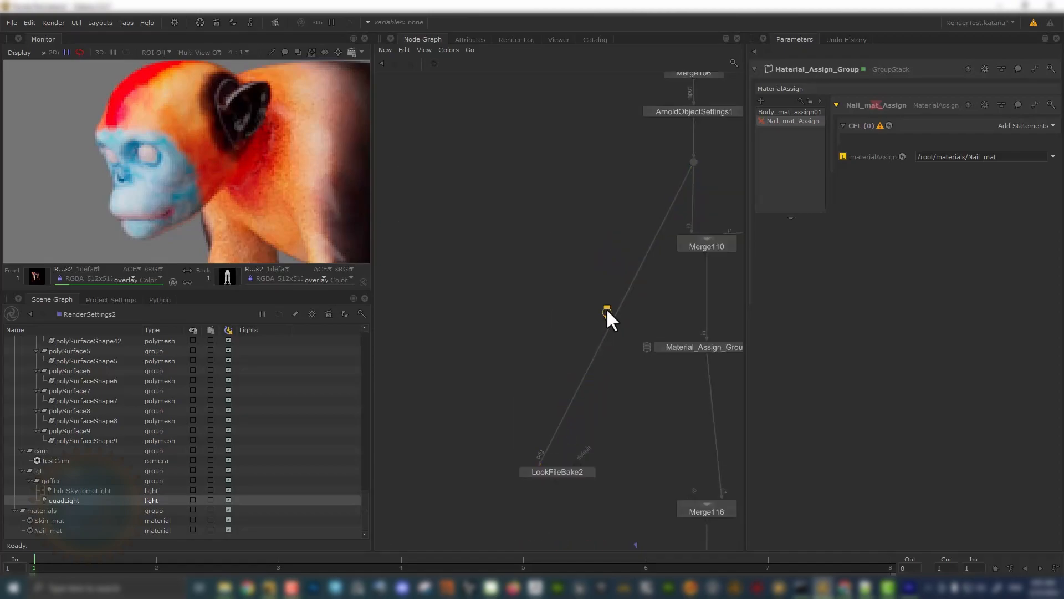
left_click(615, 311)
left_click_drag(616, 315, 532, 161)
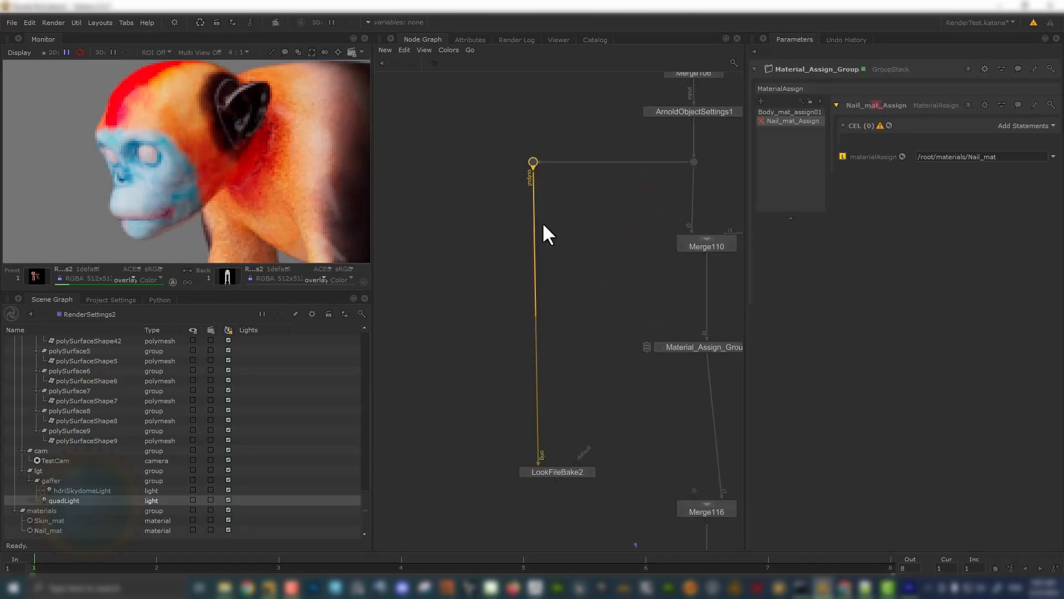
middle_click_drag(557, 410, 519, 329)
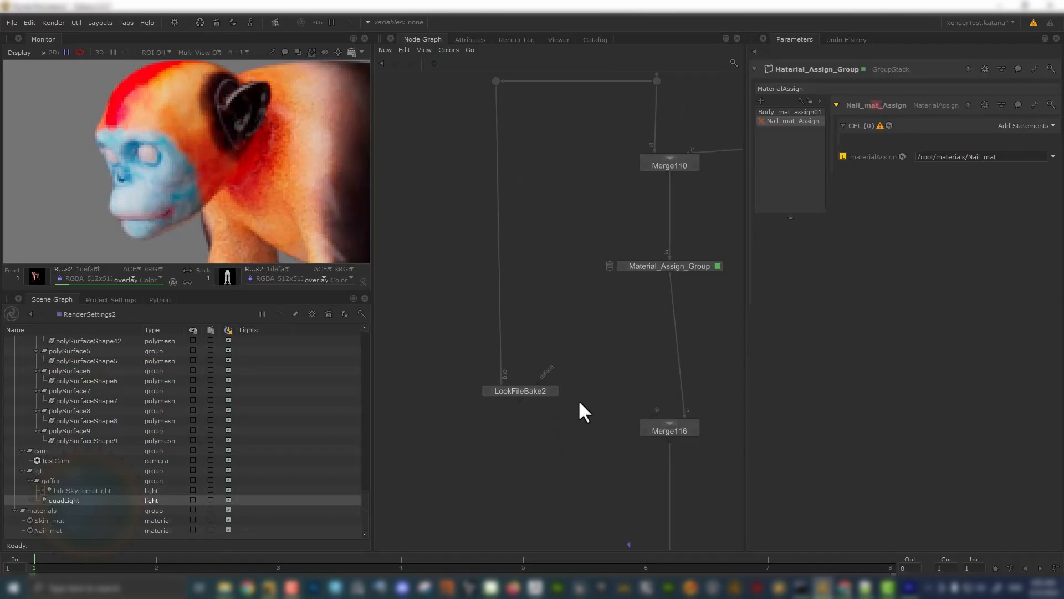
- Reposition and delete the Merge116 node, and undo the deletion
left_click_drag(633, 408, 653, 414)
middle_click_drag(599, 384, 558, 335)
left_click_drag(631, 378, 610, 355)
key("Delete")
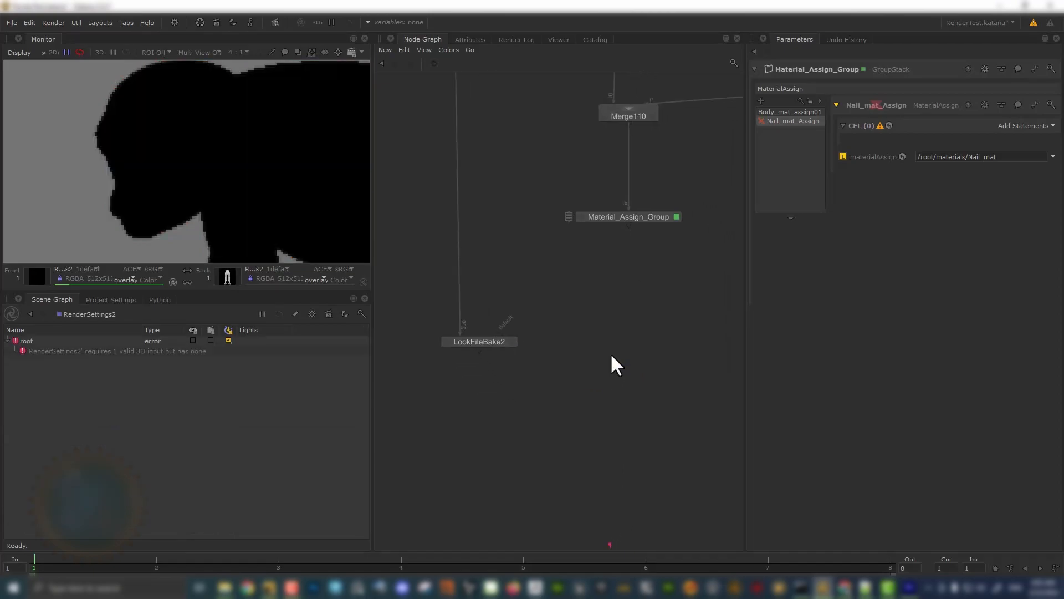
key("ctrl+z")
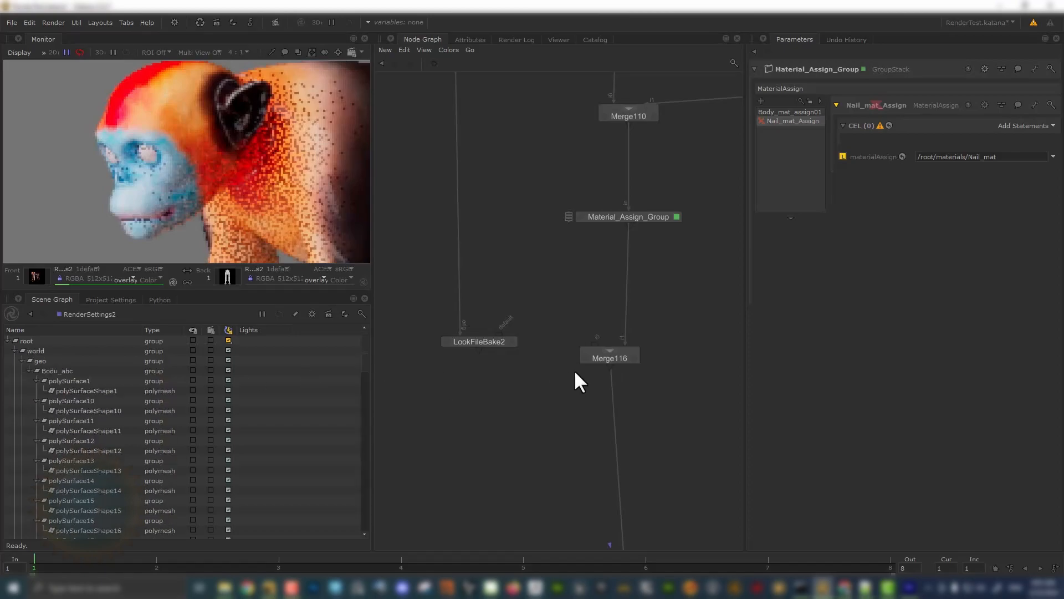
- Detach Merge116 from the connection between Material_Assign_Group and RenderSettings2 and park it beside the line
mouse_move(600, 357)
left_mouse_down()
mouse_move(627, 360)
mouse_move(613, 359)
left_mouse_up()
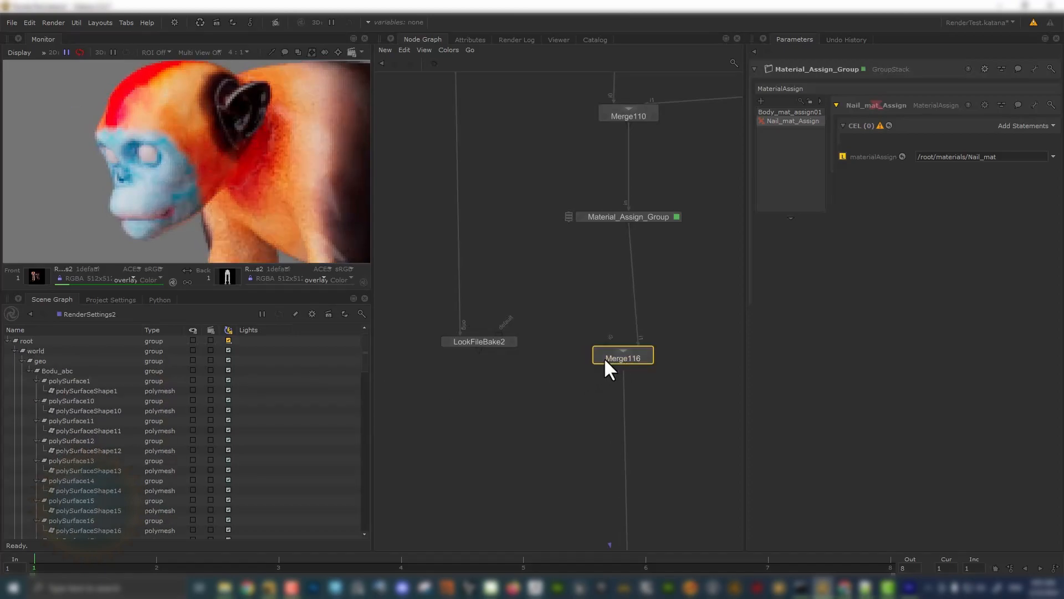
left_click_drag(603, 360, 690, 305)
left_click(587, 322)
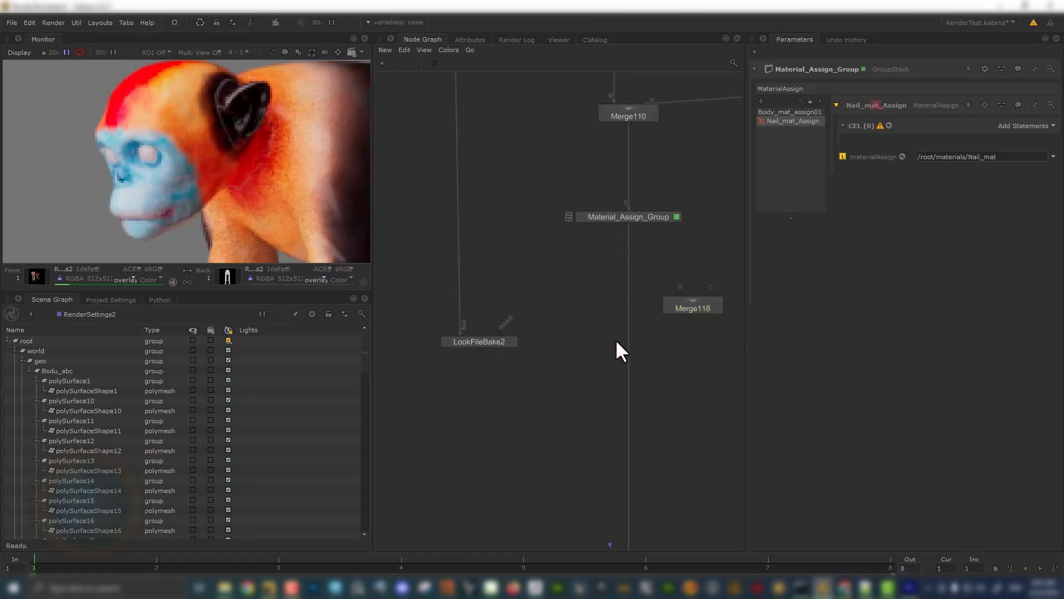
- Insert a Dot in the connection below Material_Assign_Group, aligned vertically under that node
key("Tab")
type("do")
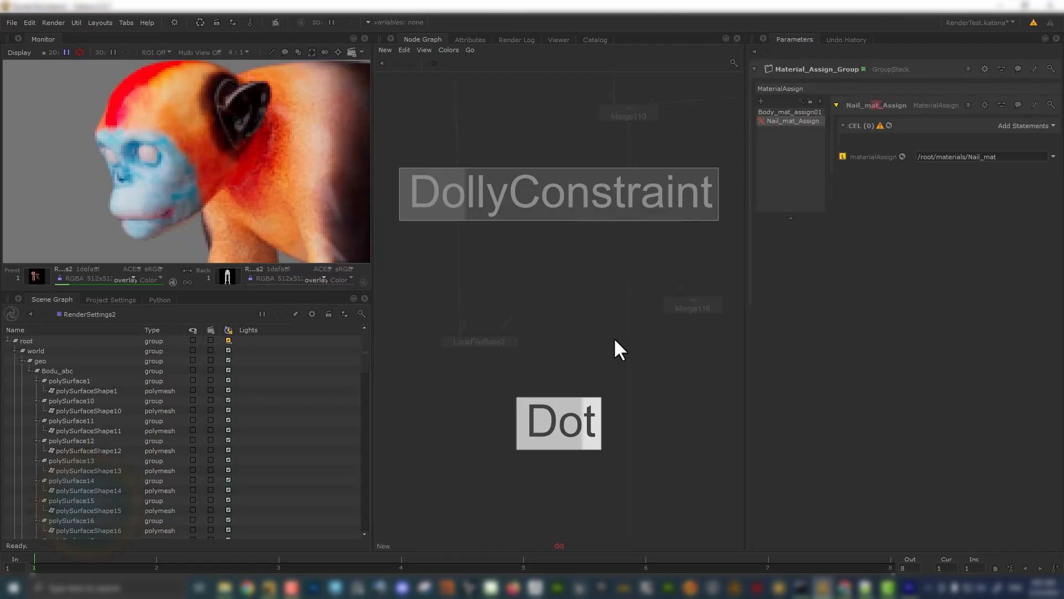
type("t")
key("Return")
left_click(631, 358)
left_click(629, 325)
left_click_drag(625, 337, 628, 317)
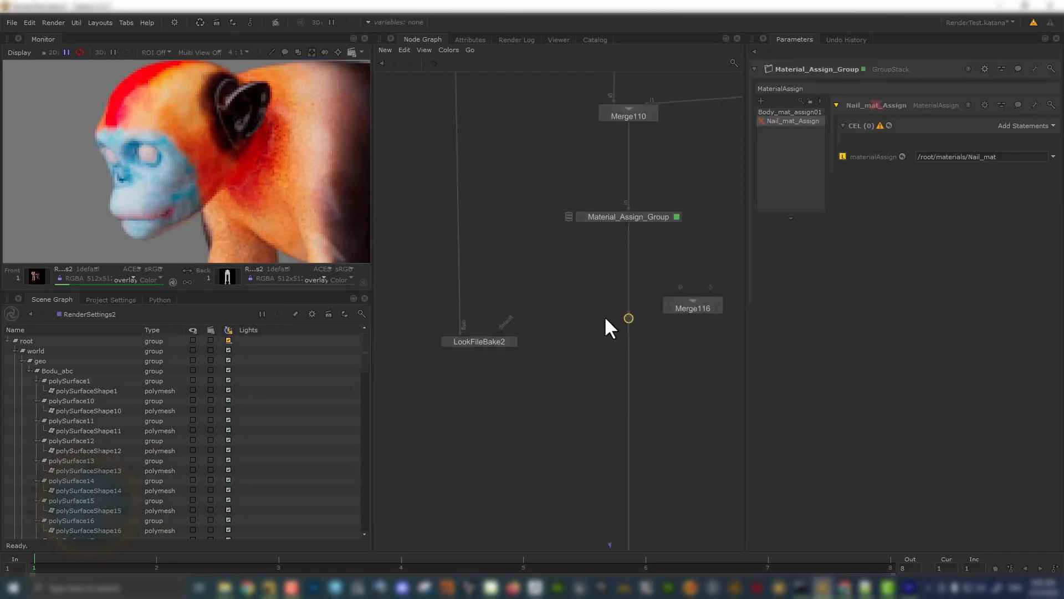
- Connect LookFileBake2's default input to the Dot below Material_Assign_Group and reposition the LookFileBake2 node
left_click_drag(498, 335, 629, 318)
left_click_drag(490, 345, 446, 330)
key("a")
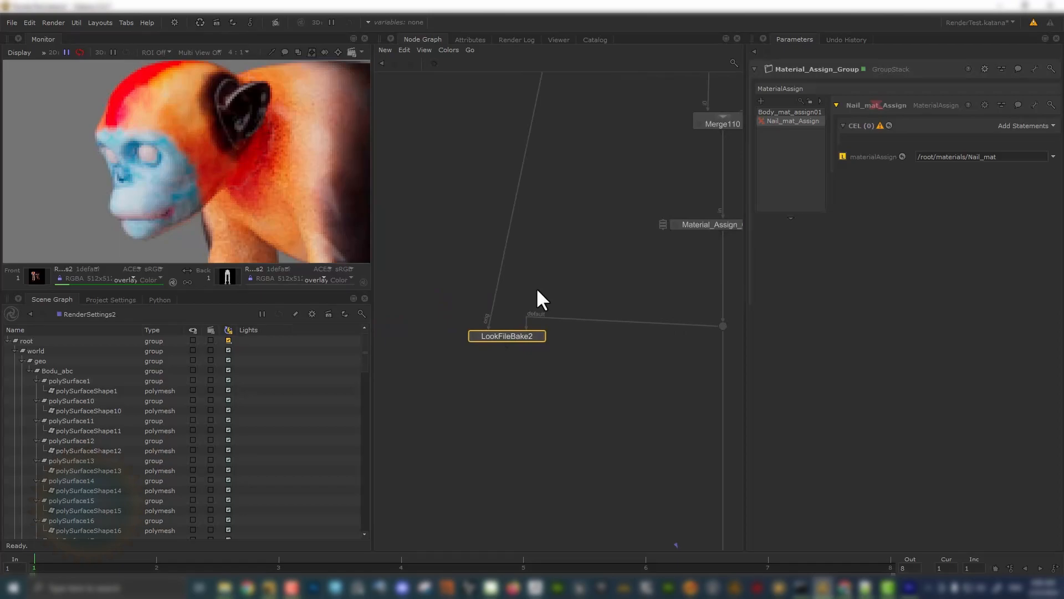
- Move the corner Dot on the orig connection so it sits directly above LookFileBake2, level with the Dot on the main line
left_click(525, 244)
scroll(535, 256, "up", 6)
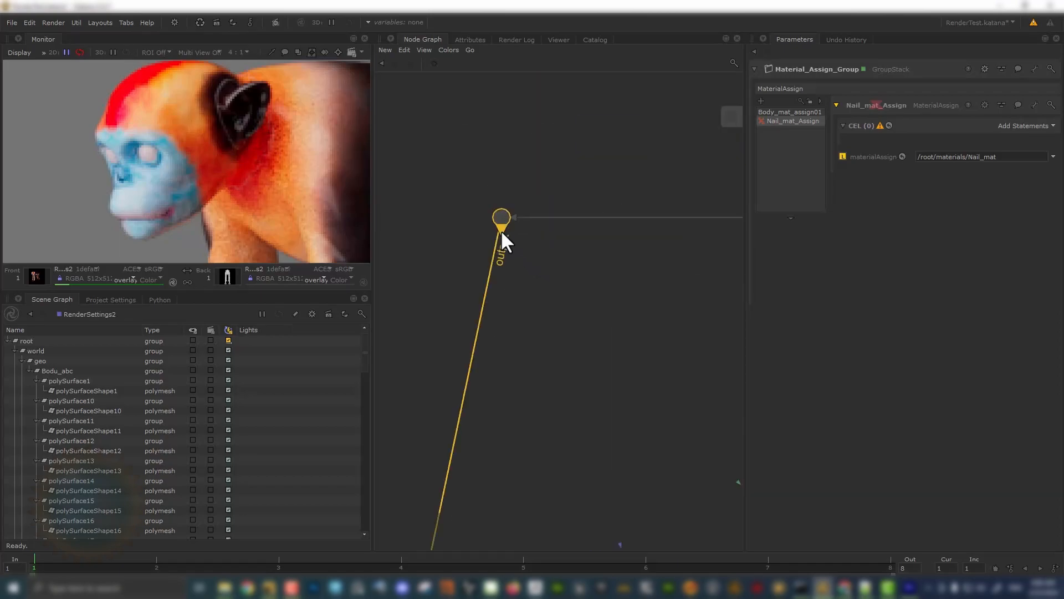
left_click_drag(495, 216, 411, 217)
key("a")
scroll(505, 260, "up", 5)
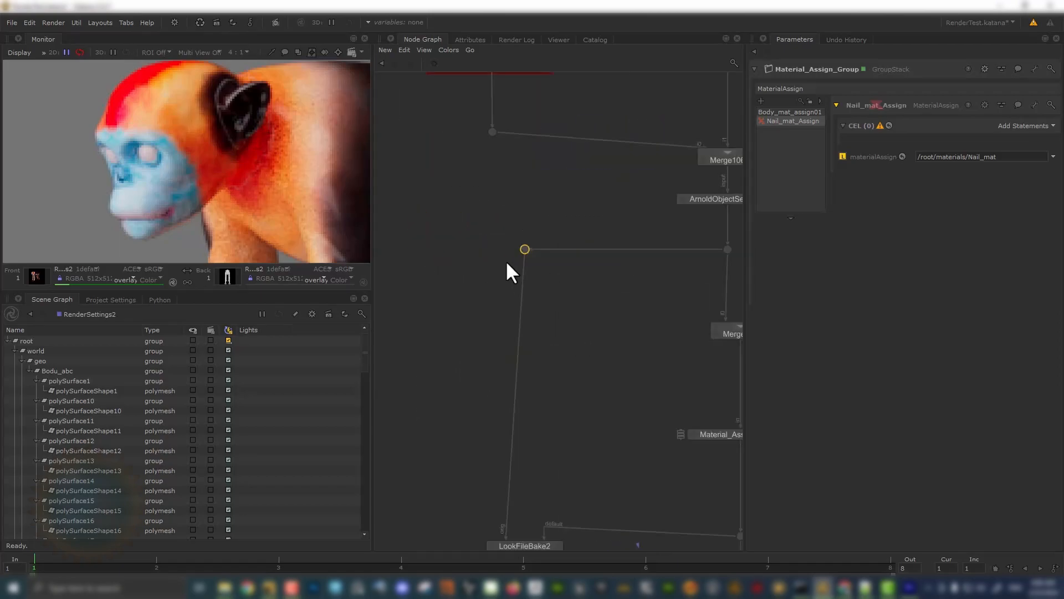
left_click_drag(529, 245, 503, 261)
key("a")
scroll(525, 277, "up", 5)
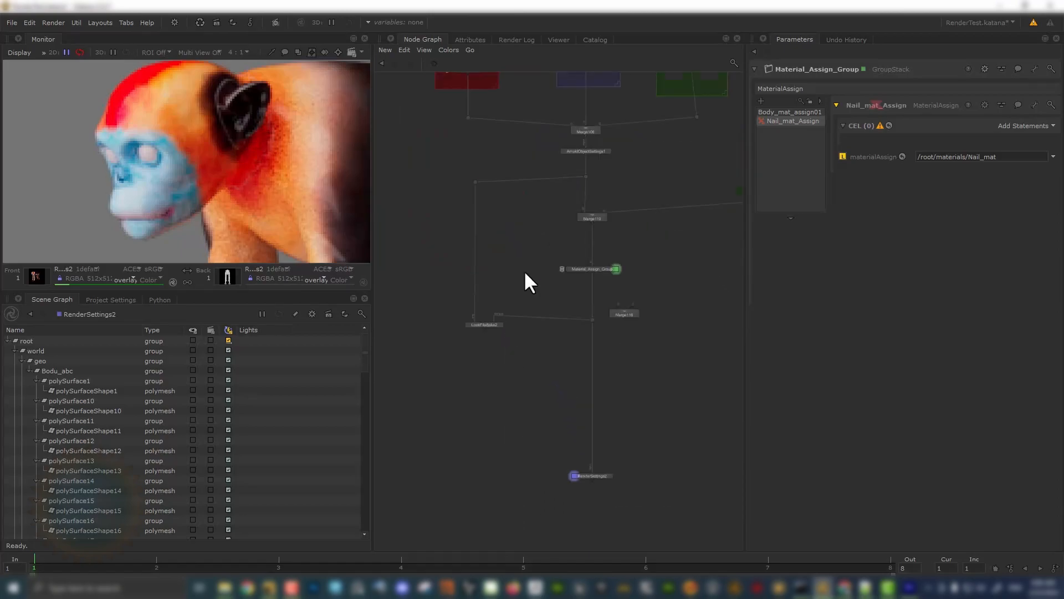
- Fine-tune LookFileBake2's position below its orig Dot, open the node's parameters and select its root location path
mouse_move(458, 360)
left_mouse_down()
mouse_move(457, 371)
mouse_move(460, 361)
left_mouse_up()
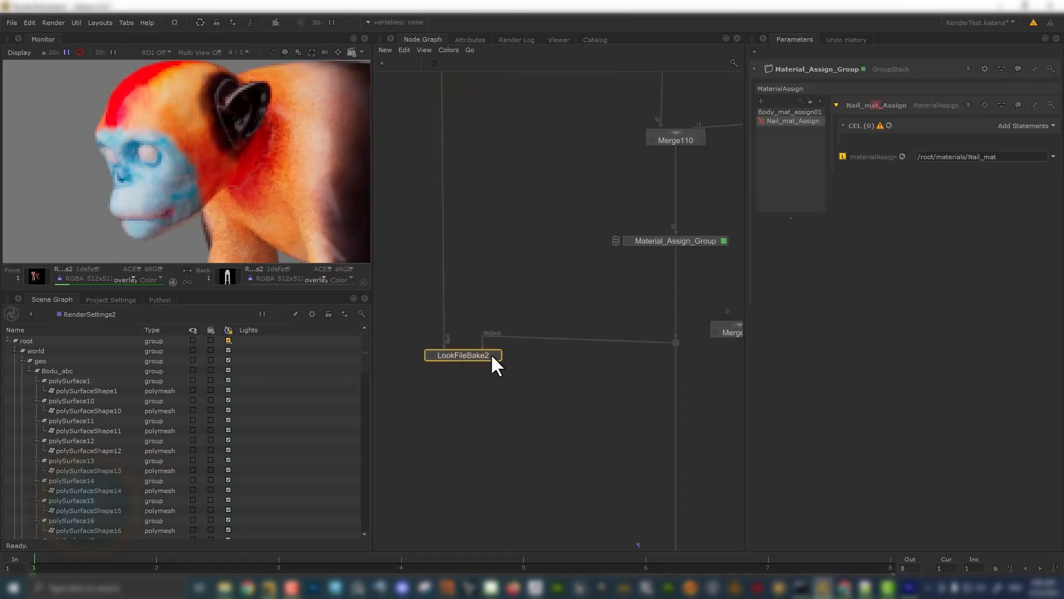
left_click(496, 356)
mouse_move(823, 209)
scroll(483, 388, "up", 3)
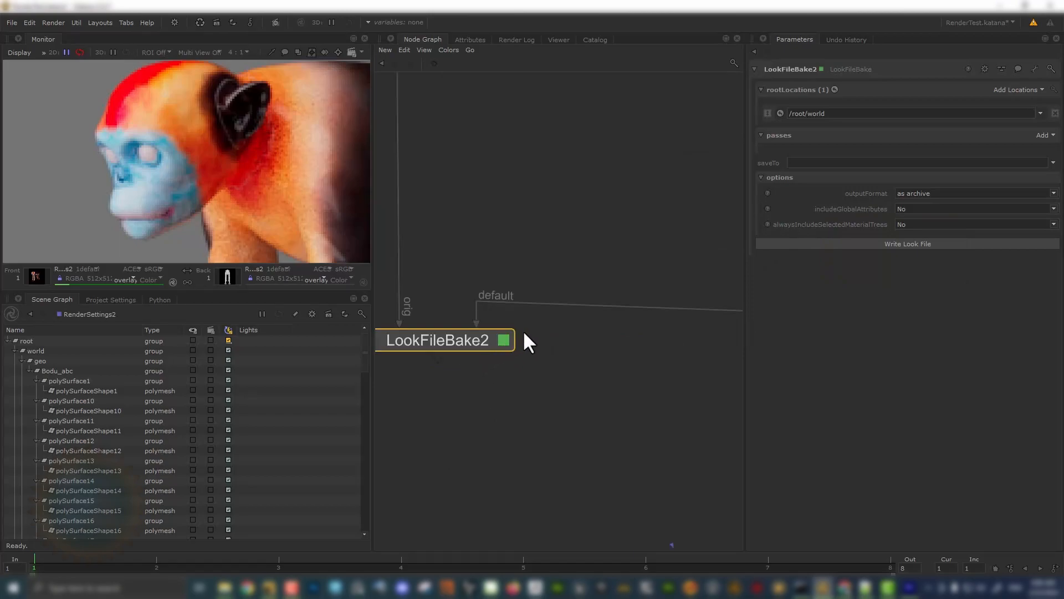
left_click_drag(841, 113, 731, 113)
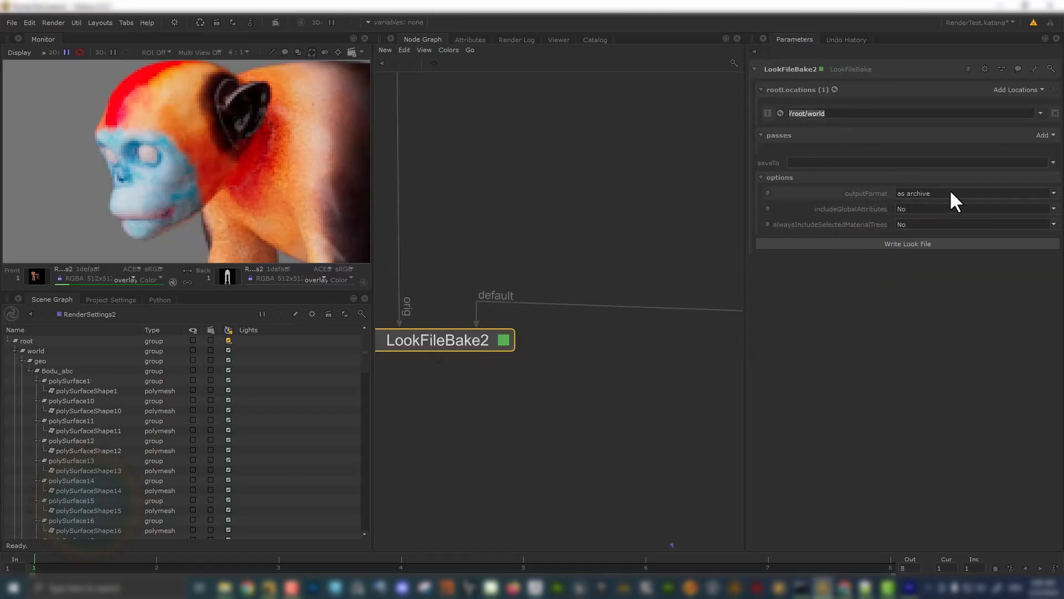
left_click(1054, 162)
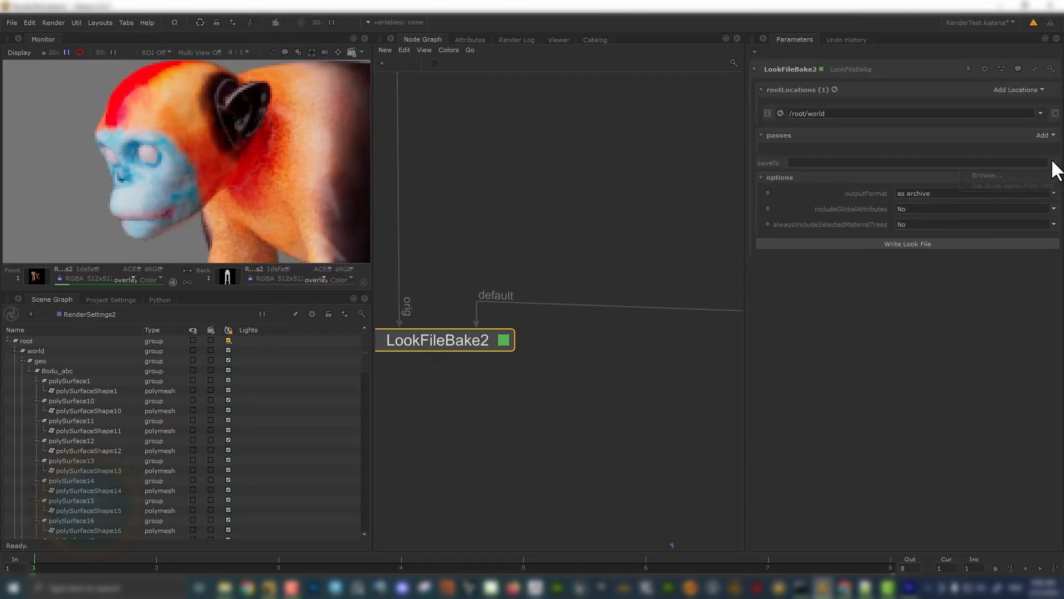
left_click(1002, 174)
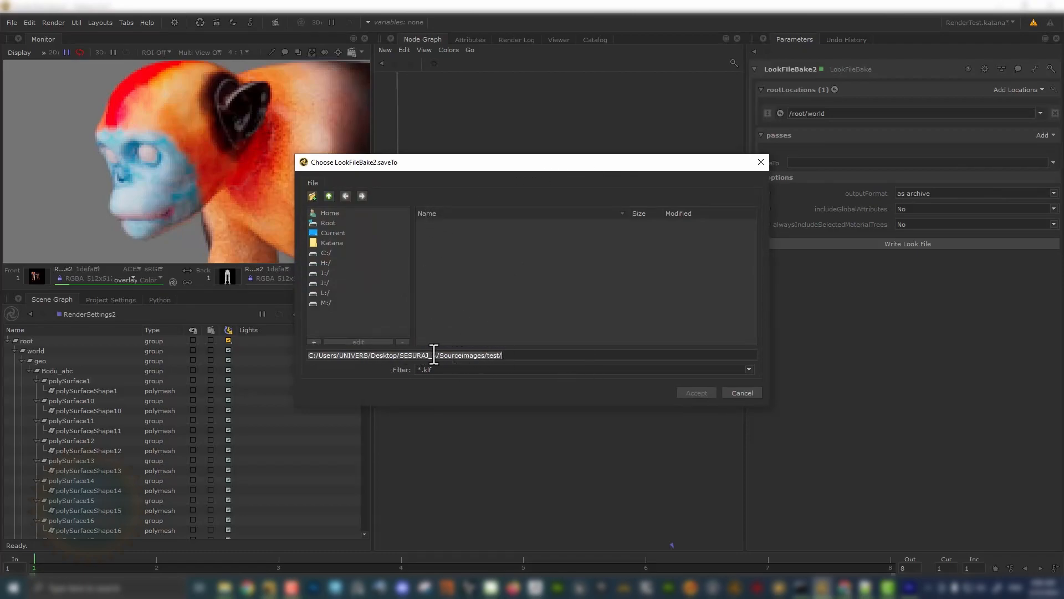
left_click(744, 394)
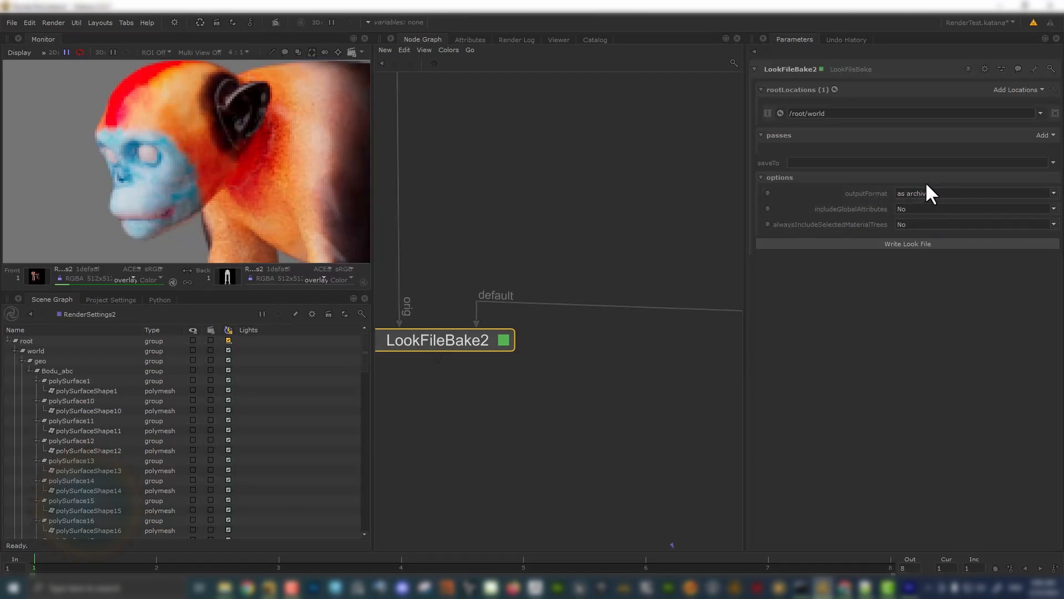
- Locate the existing LookFileBake node inside the red backdrop in the node graph
scroll(483, 177, "down", 8)
middle_click_drag(730, 228, 609, 294)
scroll(618, 320, "up", 5)
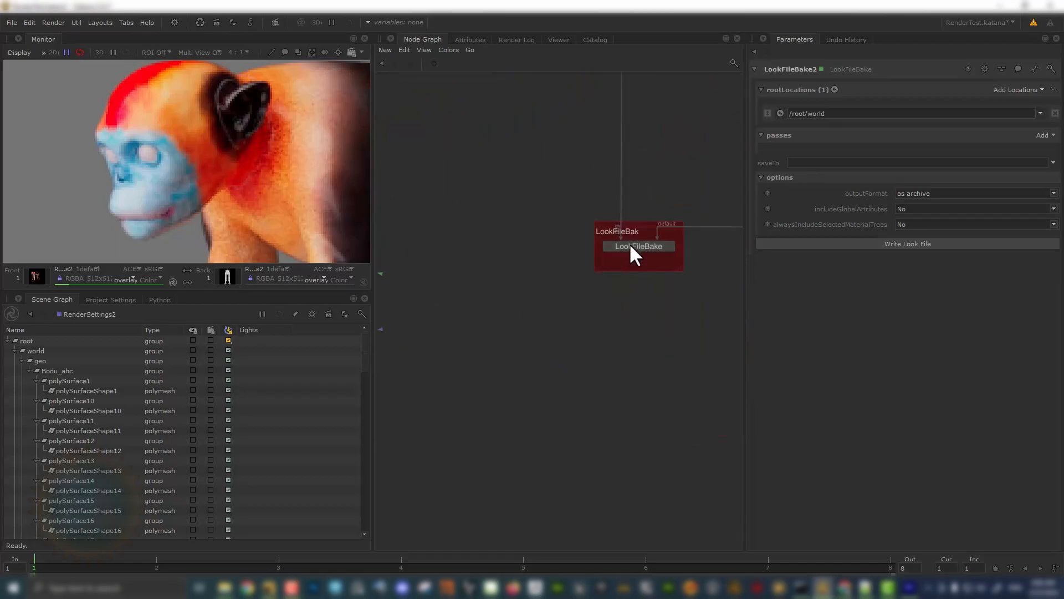
- Paste a copy of the LookFileBake node above LookFileBake2 and wire its default input to the main line
scroll(626, 242, "down", 5)
middle_click_drag(464, 225, 592, 225)
scroll(532, 230, "down", 3)
scroll(545, 203, "up", 10)
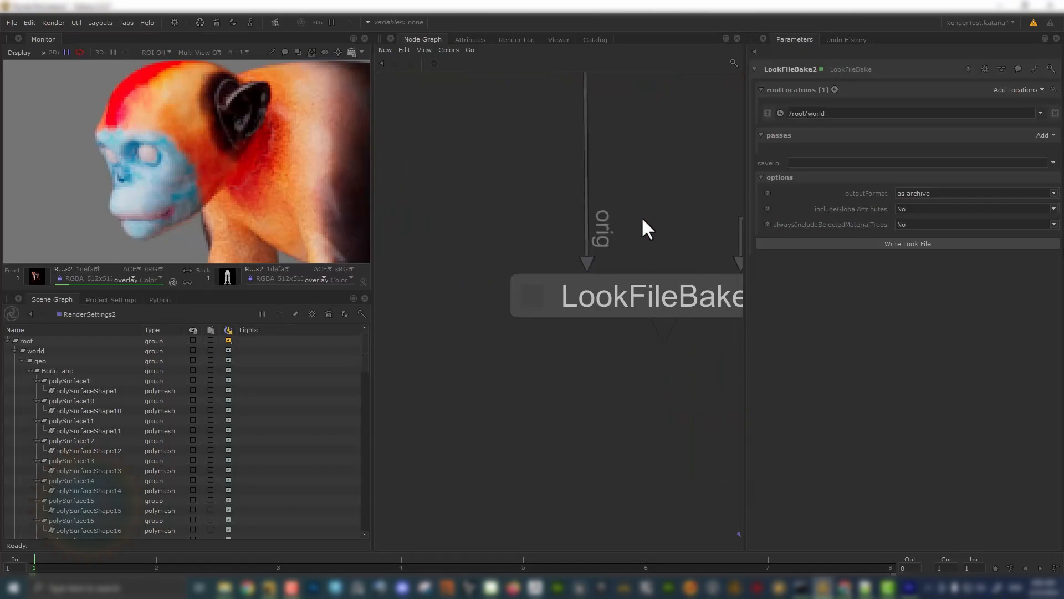
key("ctrl+v")
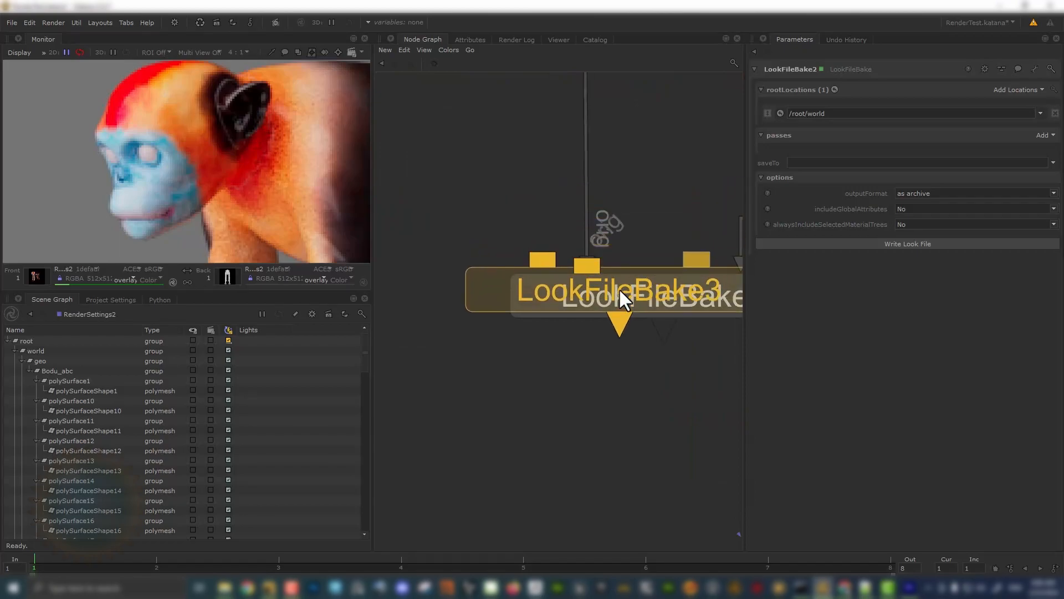
left_click(524, 165)
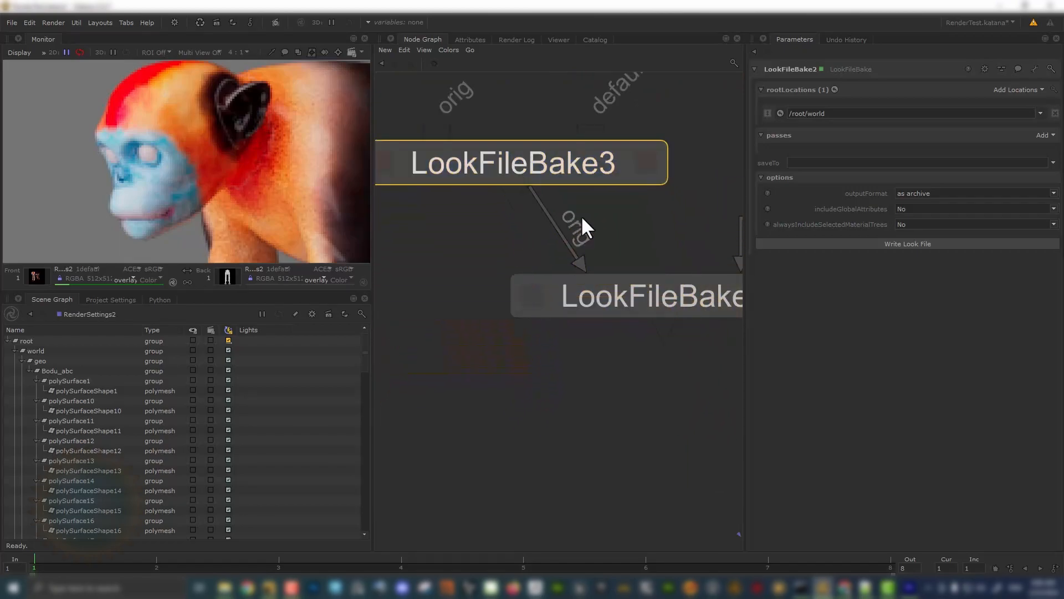
scroll(580, 219, "down", 3)
middle_click_drag(582, 227, 543, 258)
left_click_drag(594, 294, 533, 221)
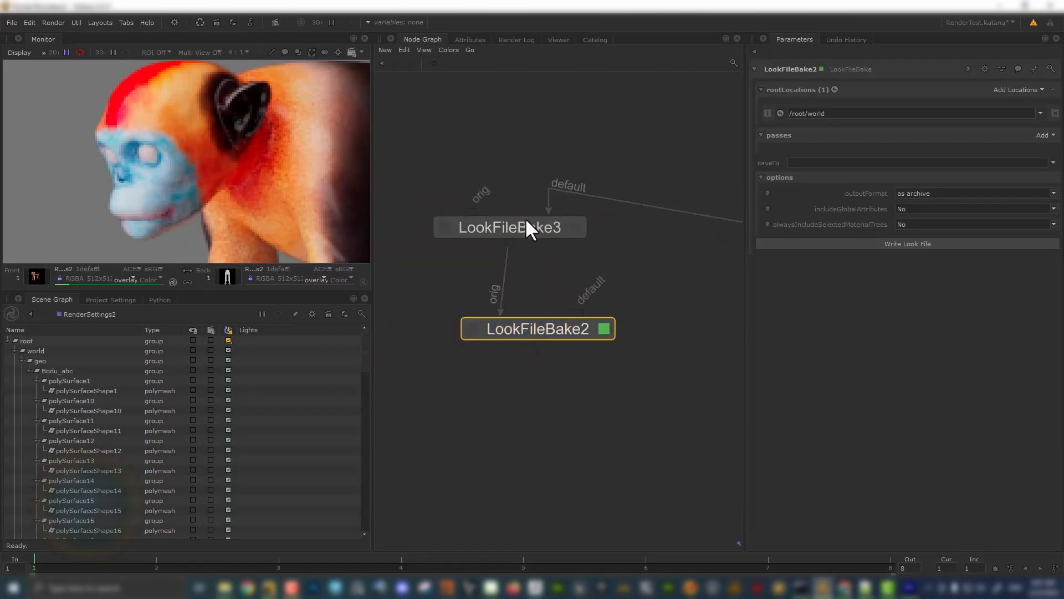
- Connect the orig input of LookFileBake3 to a dot branching off below ArnoldObjectSettings1
middle_click_drag(531, 217, 530, 290)
scroll(494, 289, "down", 5)
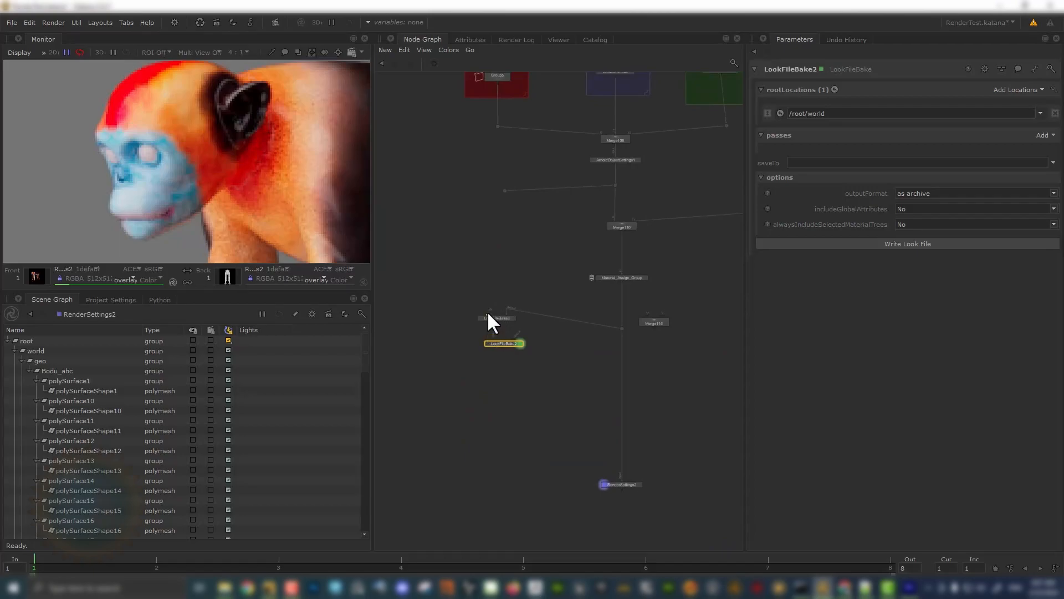
scroll(487, 316, "up", 3)
left_click_drag(486, 316, 461, 260)
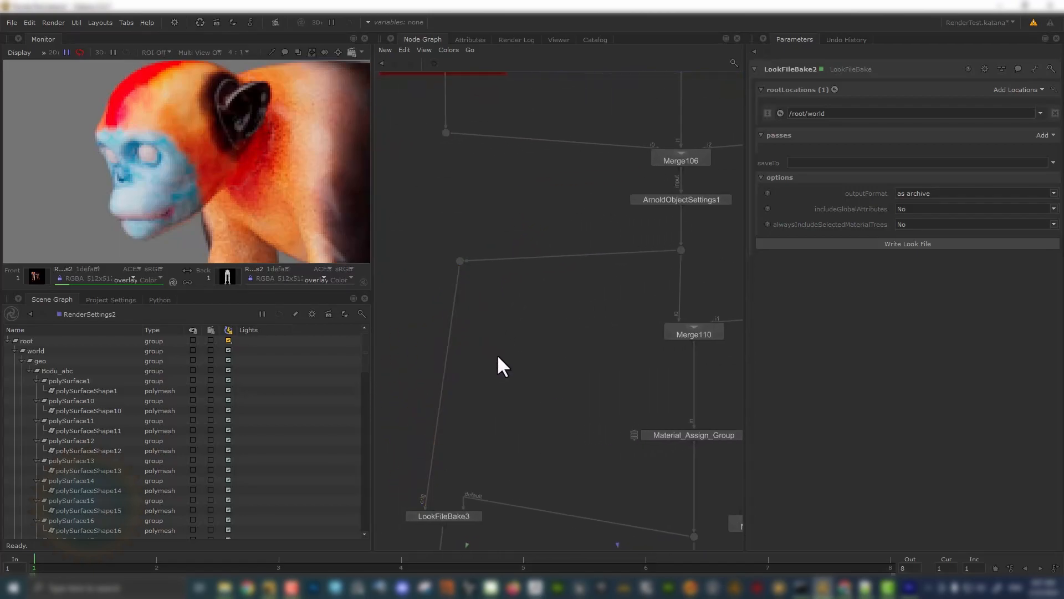
- Delete the LookFileBake2 node and reposition LookFileBake3 beneath its orig dot
middle_click_drag(499, 364, 516, 238)
key("Delete")
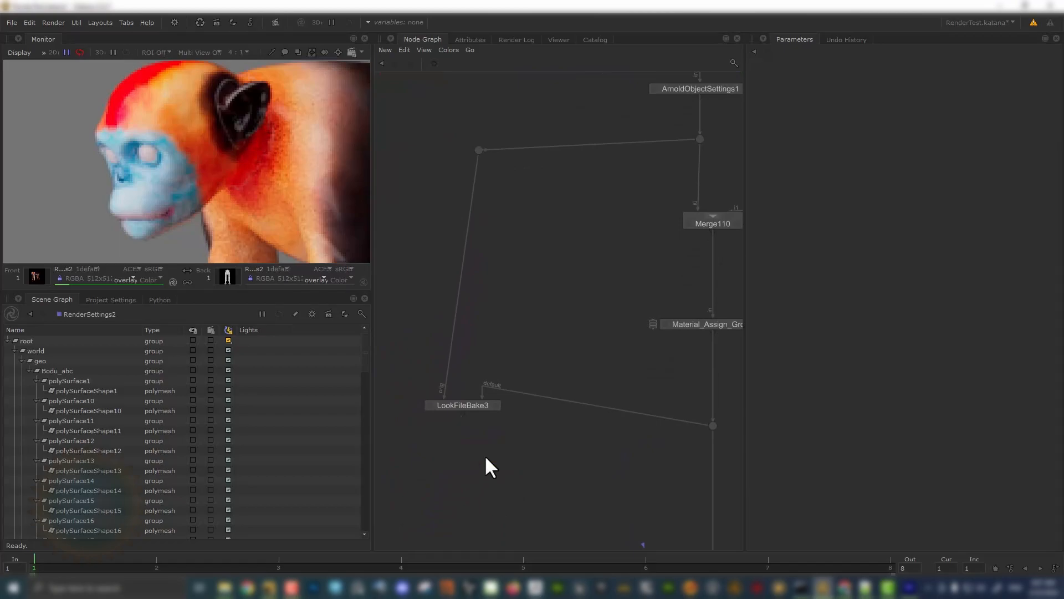
left_click_drag(467, 409, 496, 438)
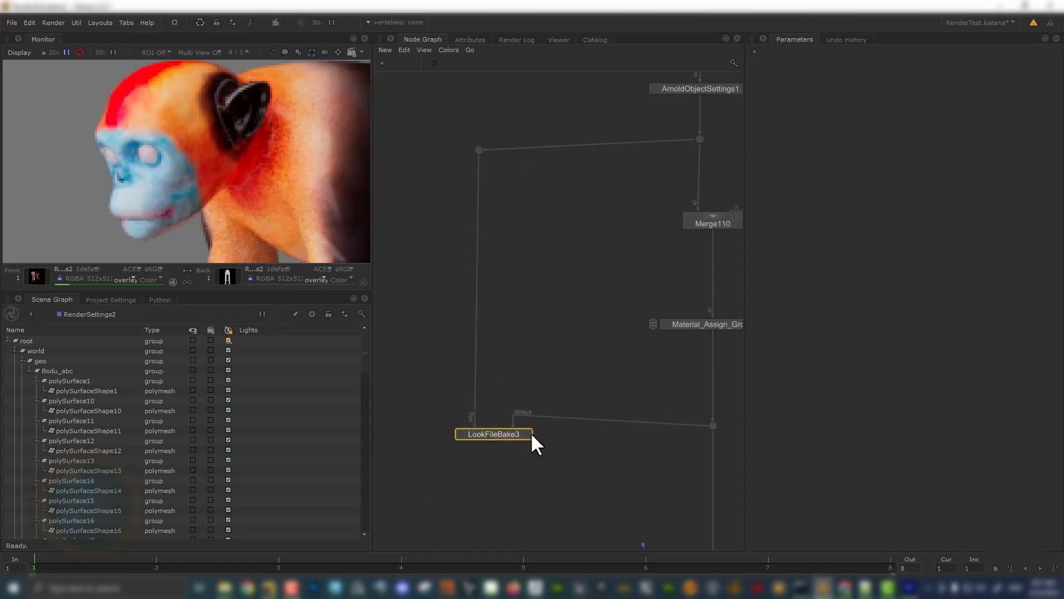
- Write the look file from LookFileBake3 as king_v02.klf in the Desktop/gat folder
left_click(527, 434)
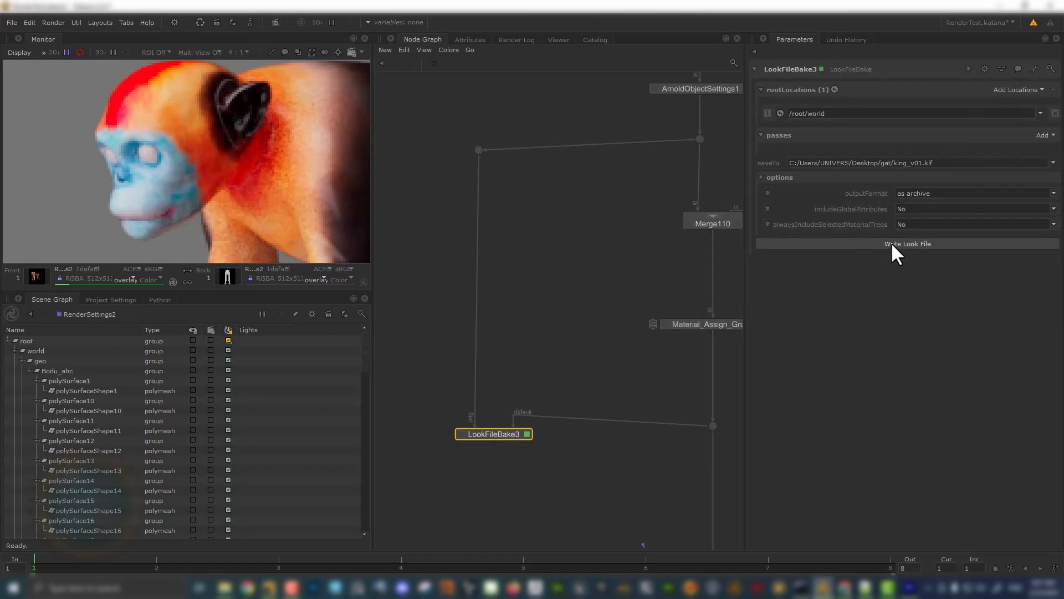
left_click(852, 247)
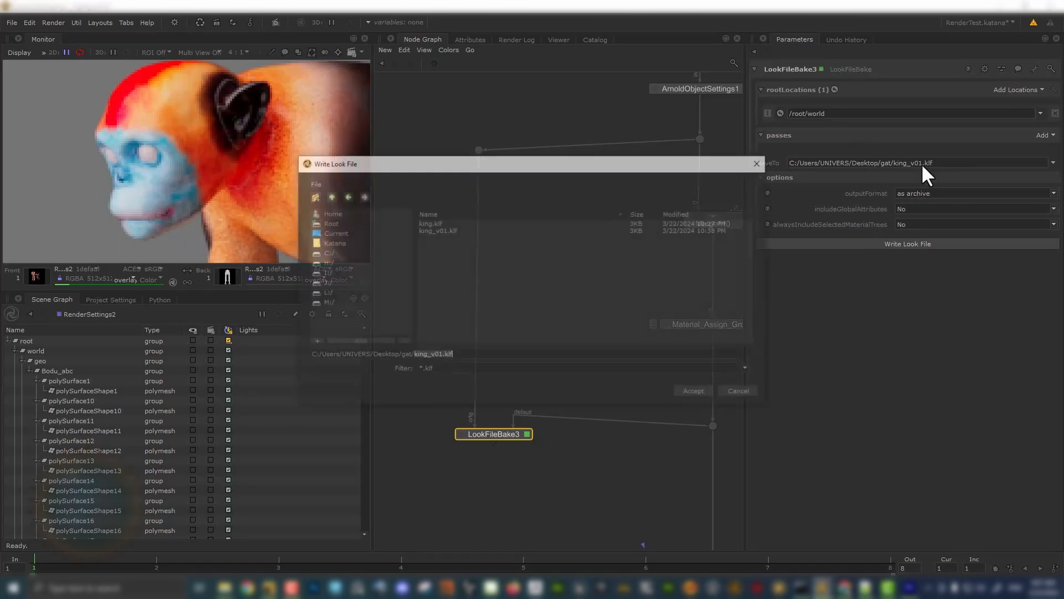
left_click(438, 355)
key("Delete")
type("2")
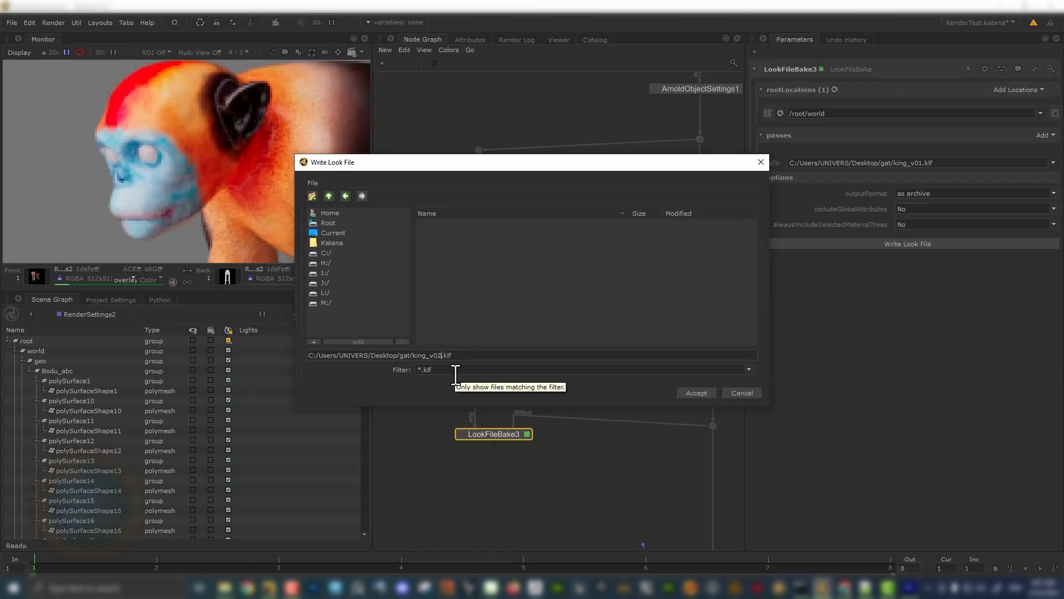
left_click(688, 388)
- Move the unconnected Merge116 node farther away from the main node line
scroll(578, 316, "down", 3)
middle_click_drag(524, 377, 500, 337)
scroll(500, 337, "up", 3)
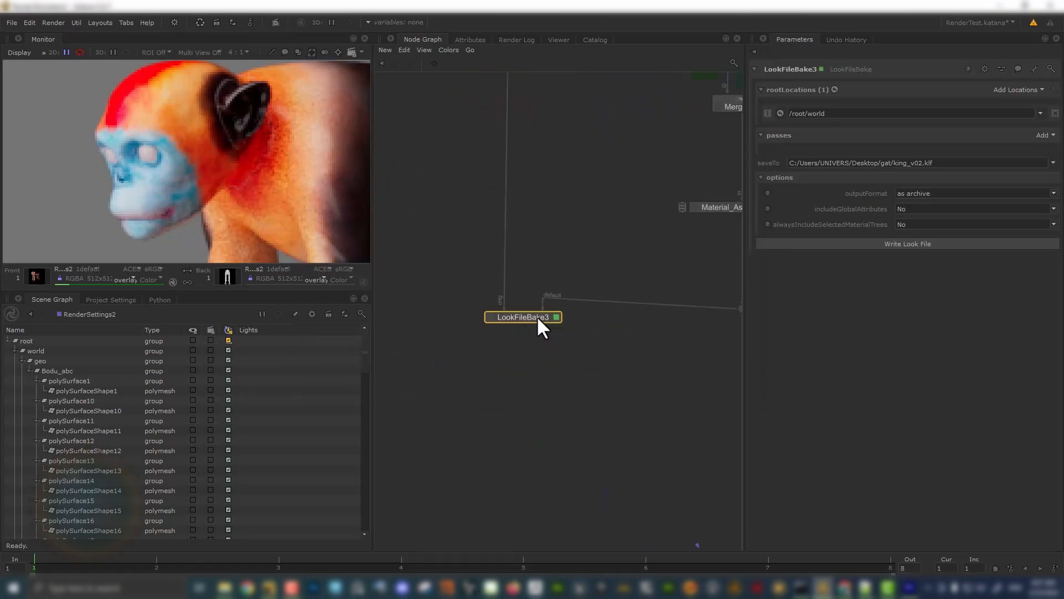
scroll(538, 318, "down", 6)
scroll(539, 326, "up", 8)
middle_click_drag(431, 318, 589, 294)
scroll(590, 293, "down", 3)
left_click_drag(603, 273, 654, 234)
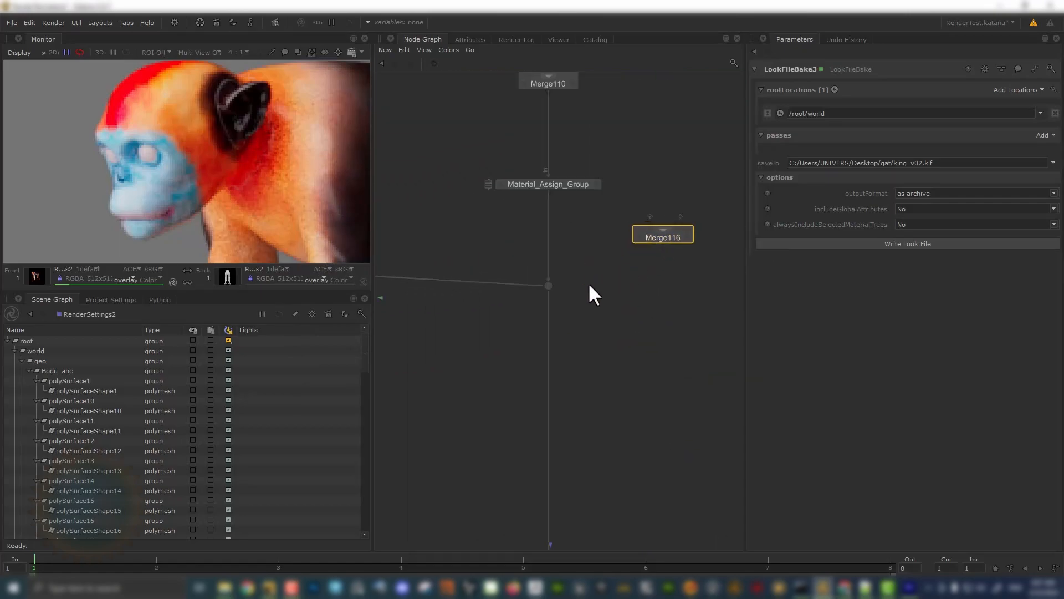
- Examine the LookFileAssign and LookFileResolve nodes in the MaterialAssign Stack of the other node network
scroll(589, 294, "down", 8)
middle_click_drag(606, 311, 508, 331)
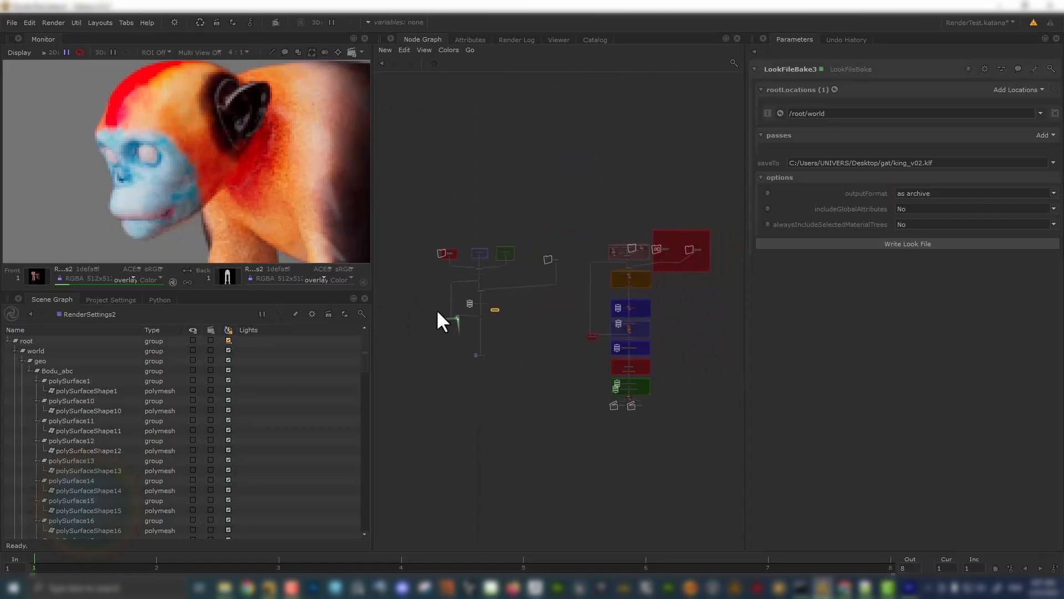
scroll(620, 344, "up", 5)
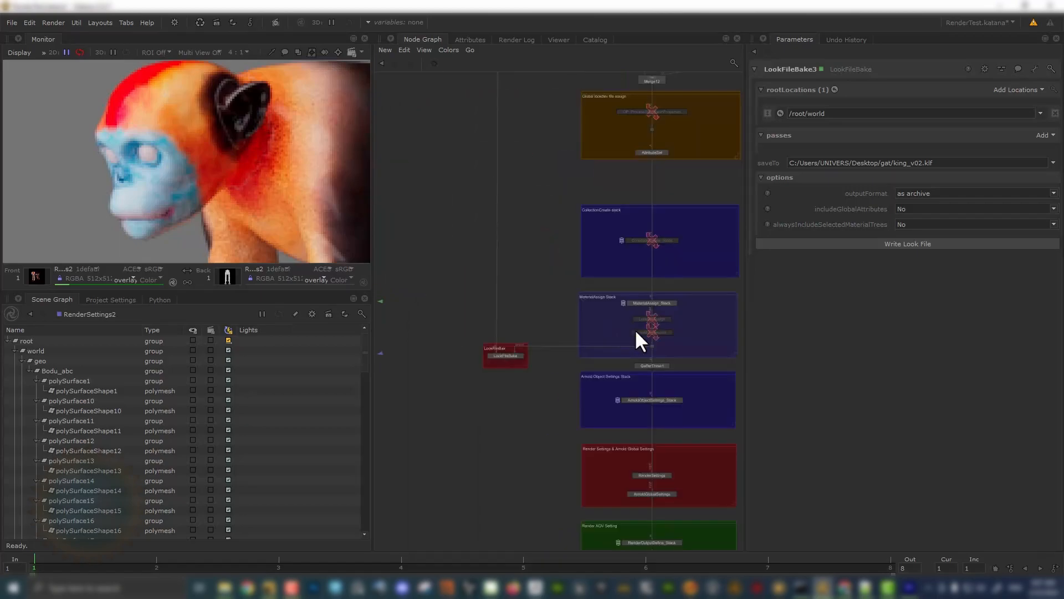
scroll(624, 370, "up", 3)
scroll(603, 278, "up", 3)
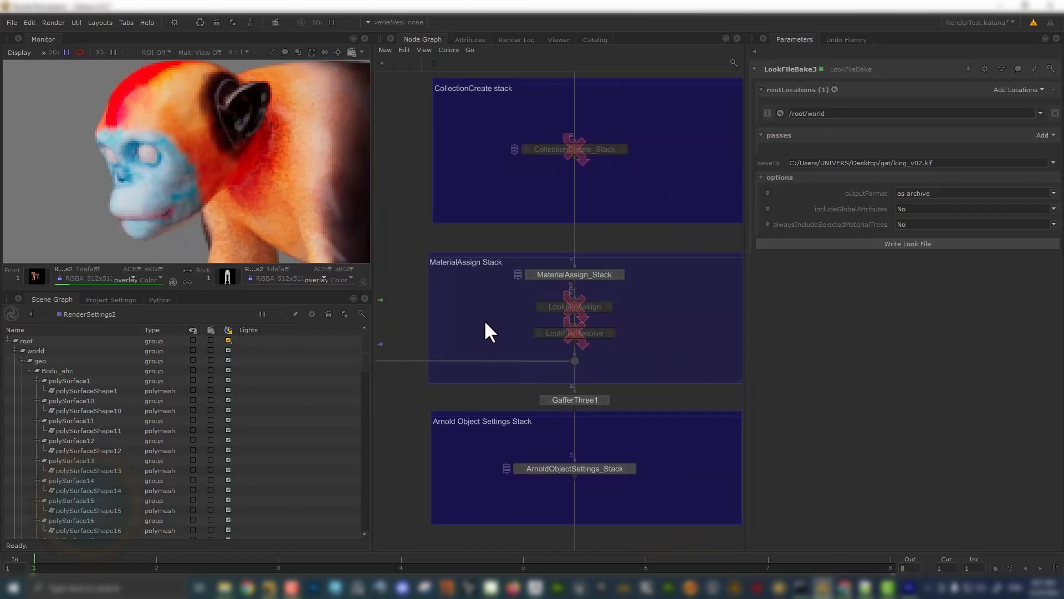
left_click_drag(514, 293, 641, 340)
scroll(633, 345, "down", 3)
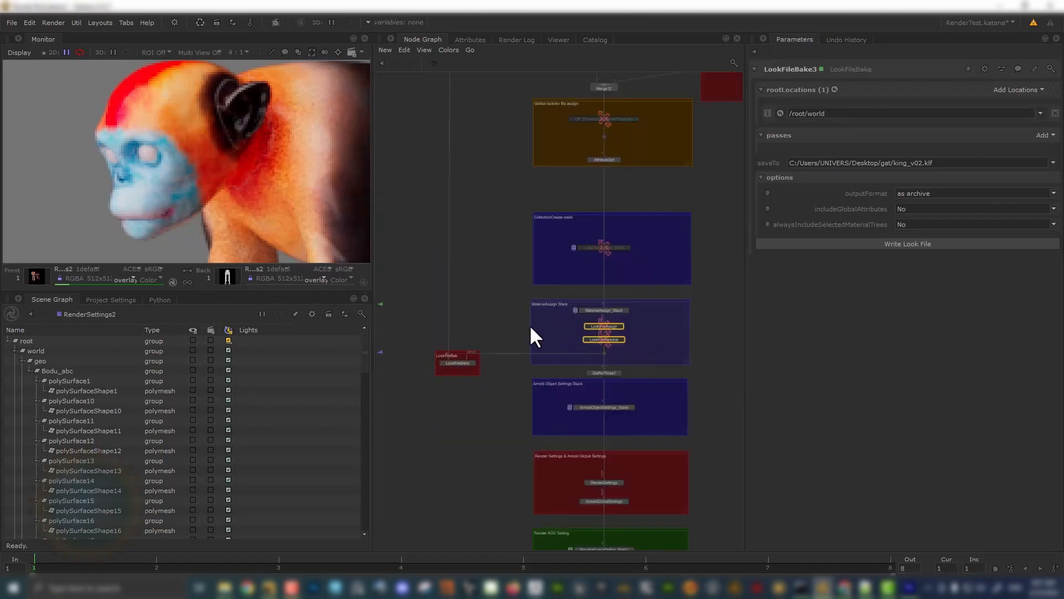
scroll(530, 325, "down", 4)
middle_click_drag(442, 290, 607, 287)
middle_click_drag(511, 301, 591, 324)
scroll(528, 332, "up", 6)
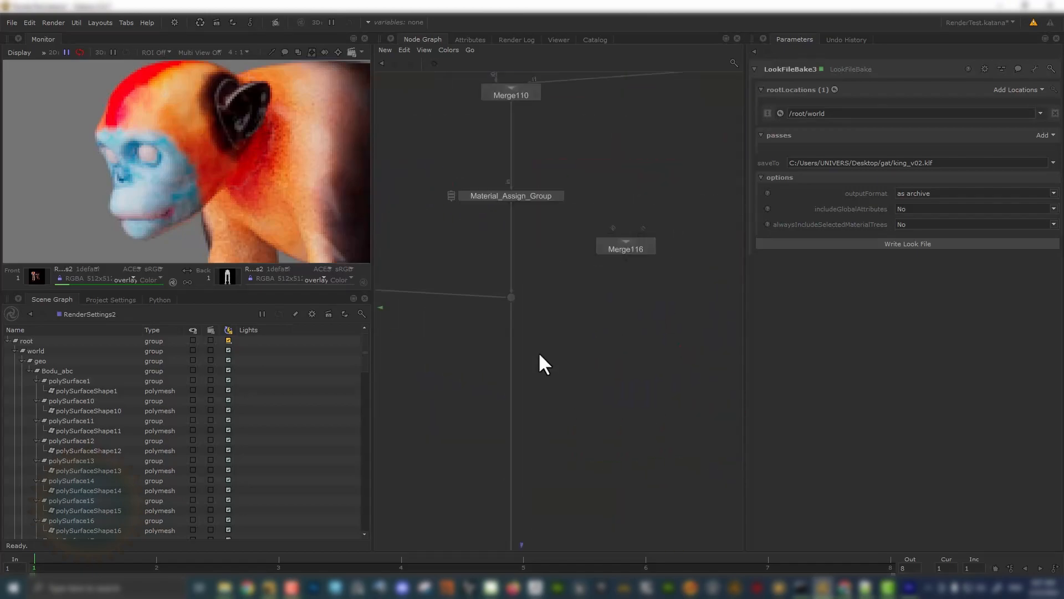
key("Tab")
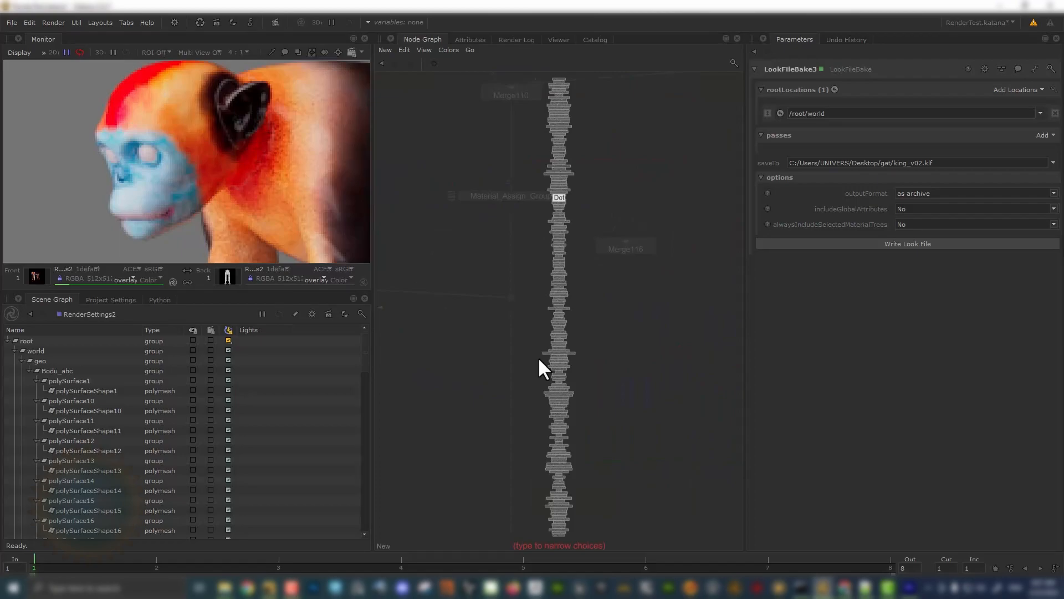
type("ass")
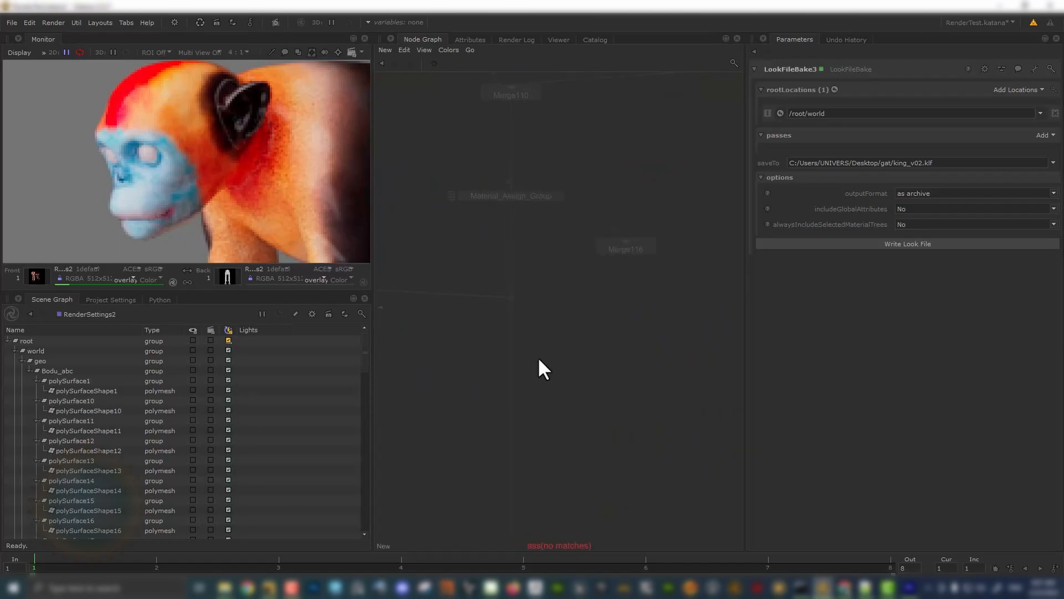
key("BackSpace")
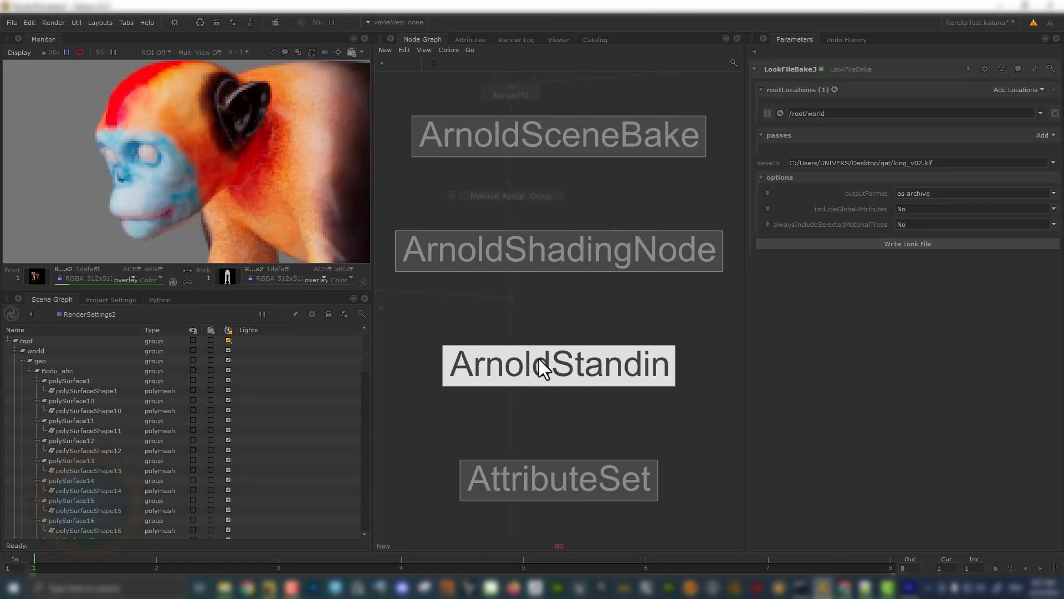
key("BackSpace")
key("BackSpace")
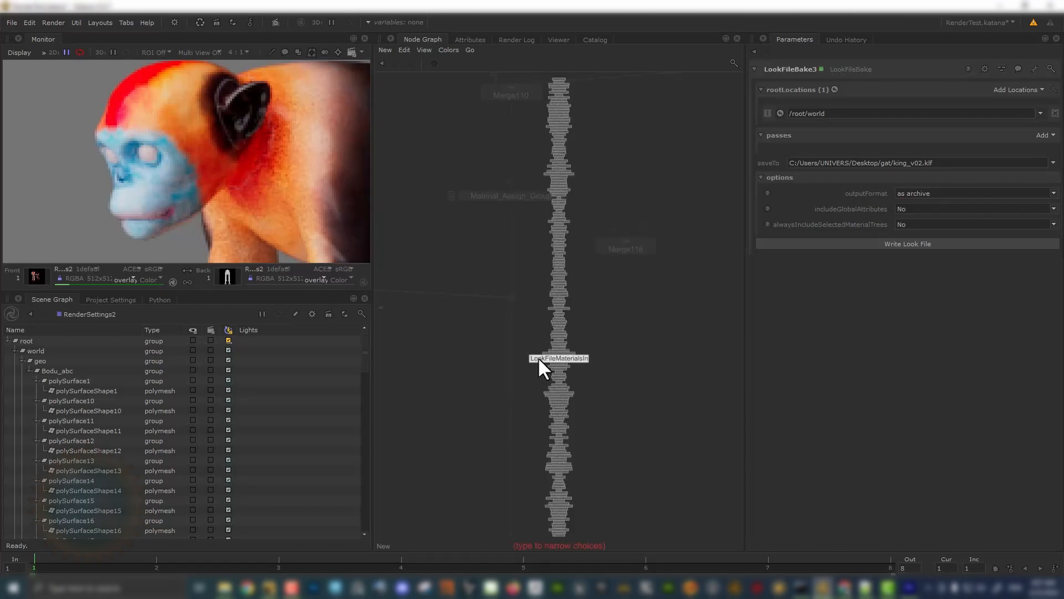
type("as")
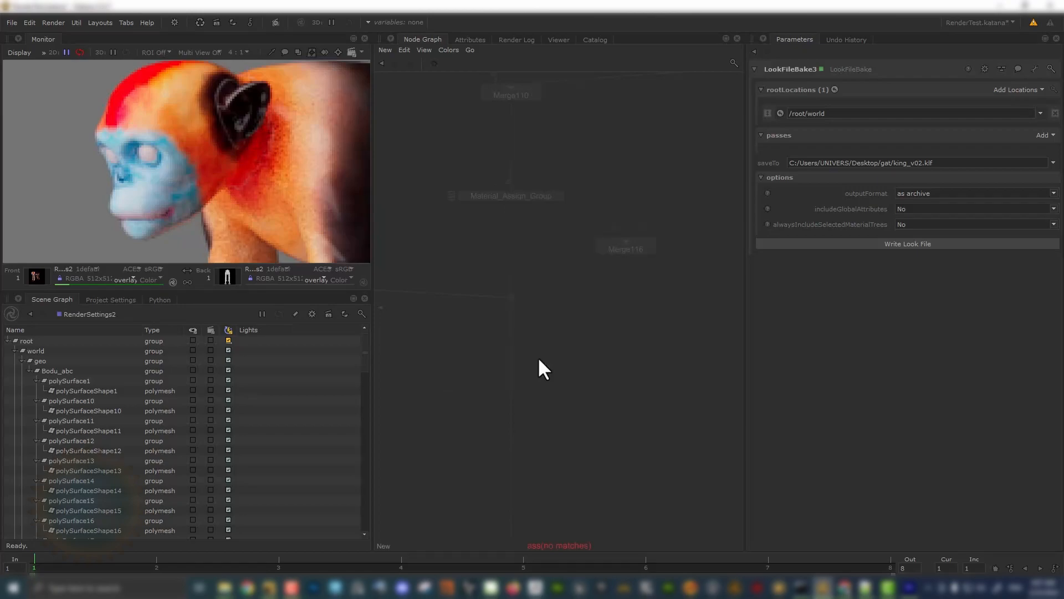
key("Escape")
- Insert a LookFileAssign node into the main line below the dot feeding LookFileBake3
key("Tab")
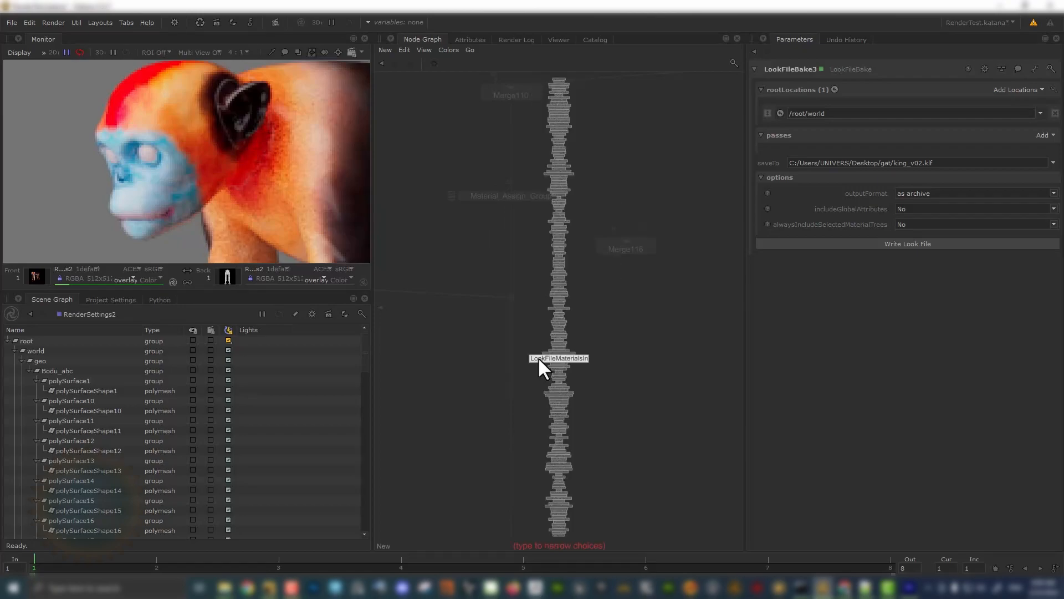
type("loo")
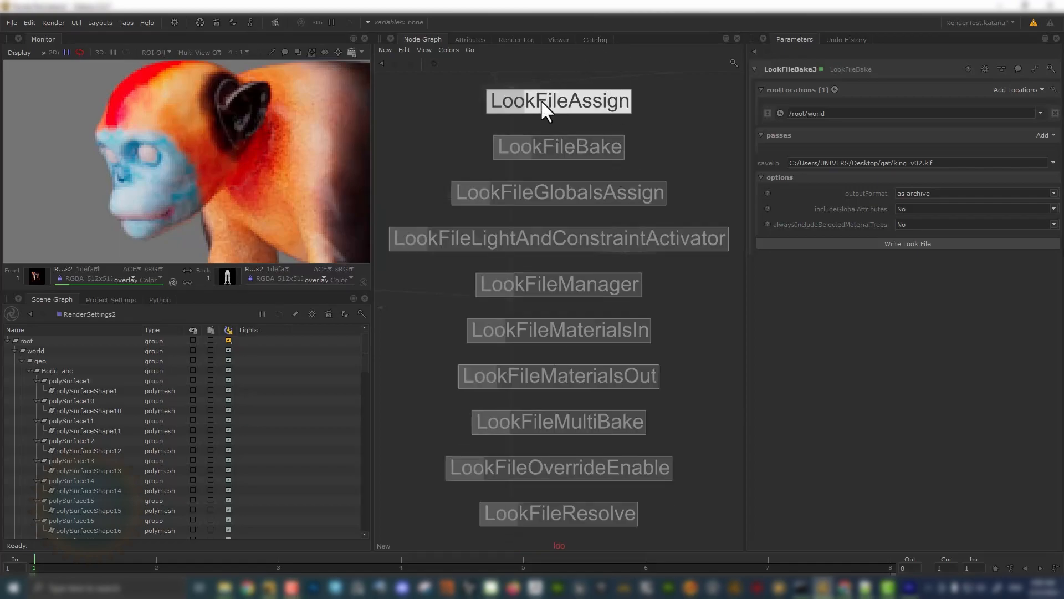
left_click(541, 102)
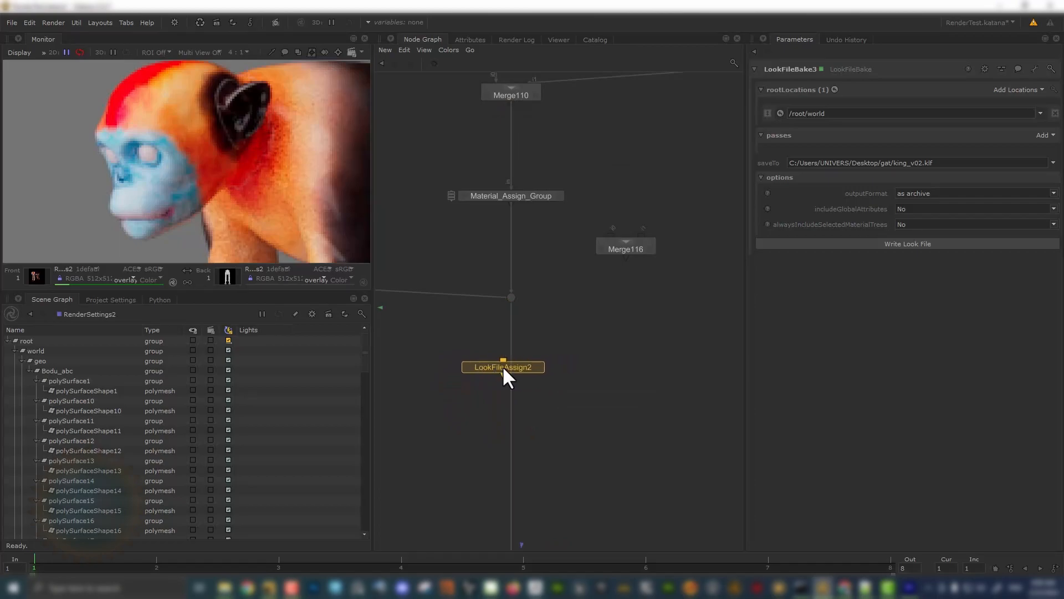
left_click(508, 363)
left_click(553, 331)
middle_click_drag(574, 347, 592, 350)
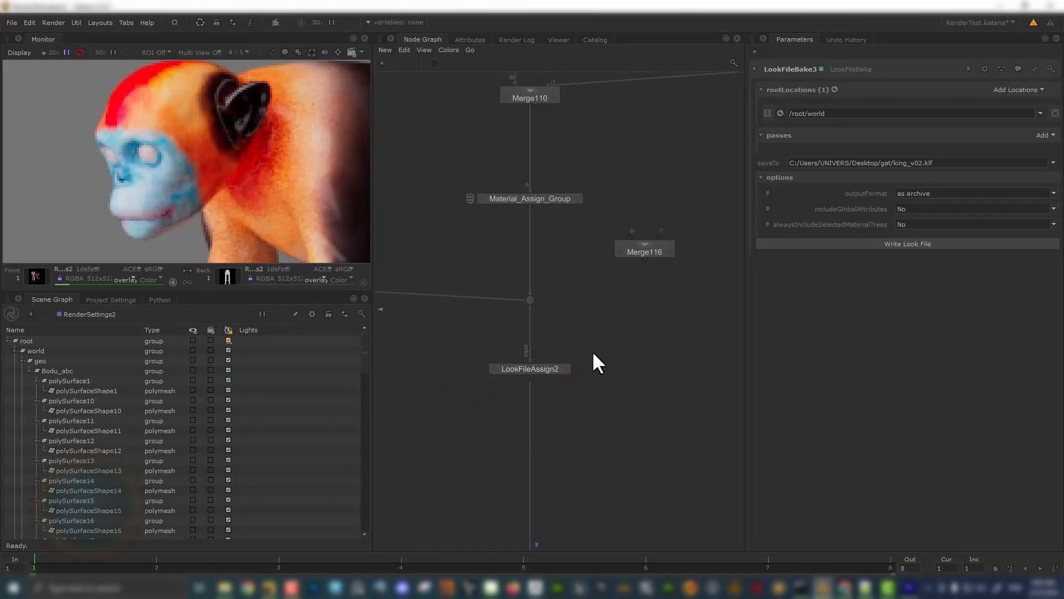
- Set the asset of the LookFileAssign2 node to king_v02.klf
left_click(565, 368)
left_click(760, 90)
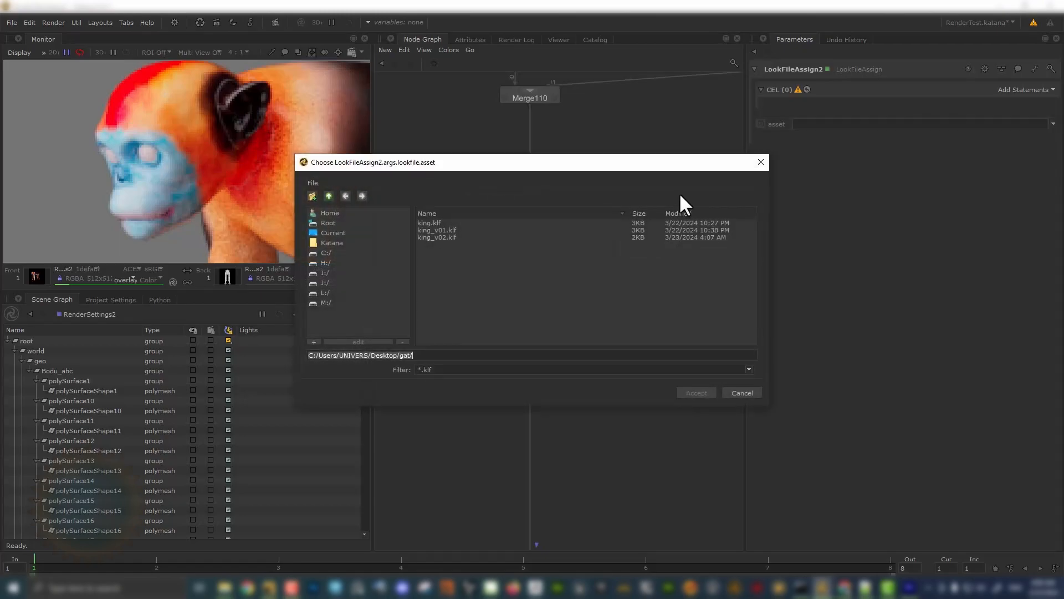
left_click(437, 237)
left_click(687, 393)
- Add a custom CEL statement to LookFileAssign2 targeting /root/world/geo/Bodu_abc/polySurface*/polySurfaceShape*
left_click(1011, 89)
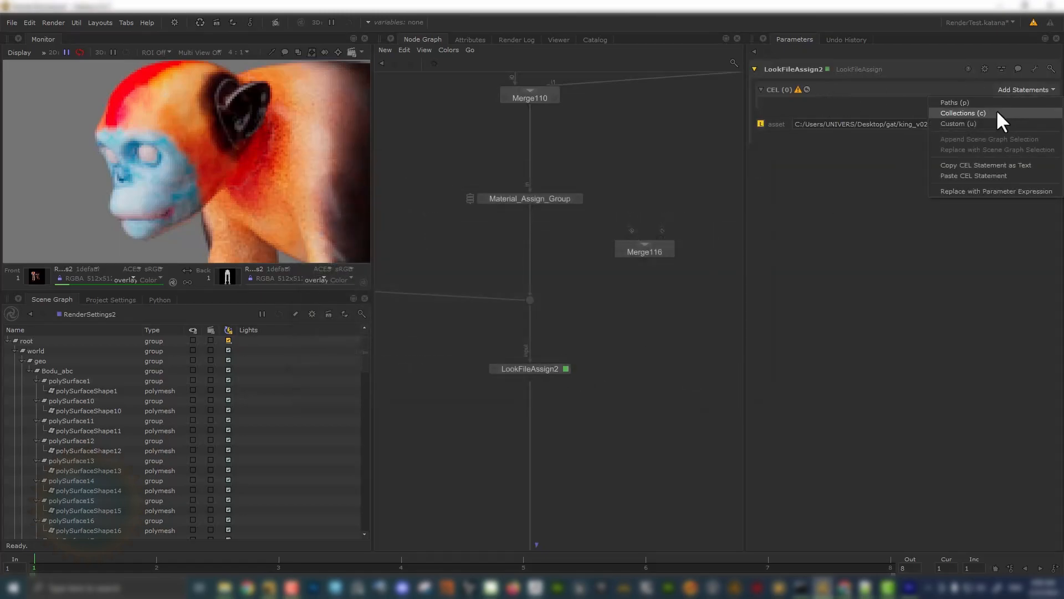
left_click(952, 124)
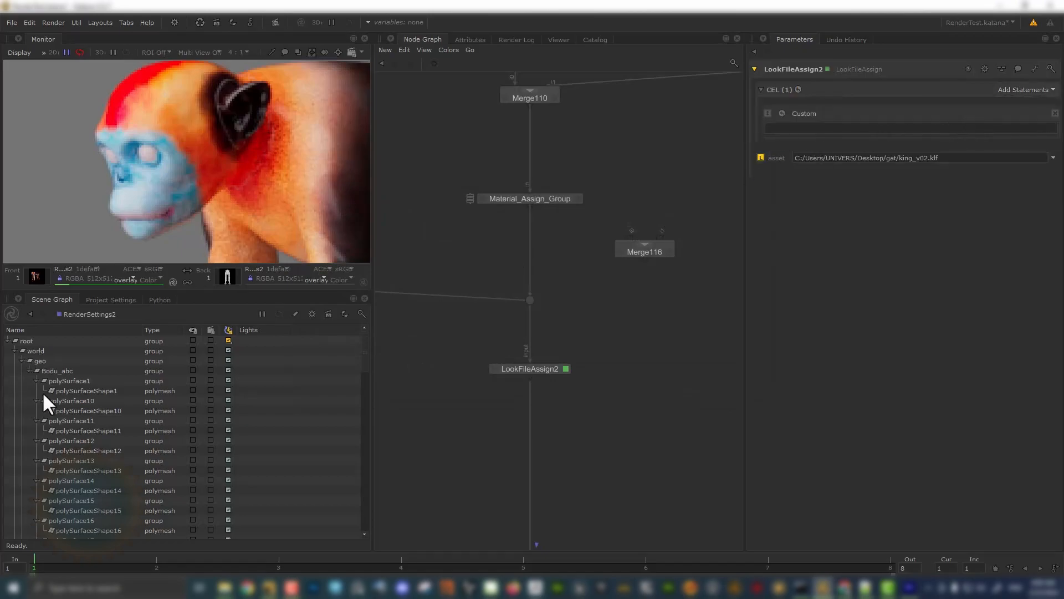
left_click_drag(65, 378, 959, 129)
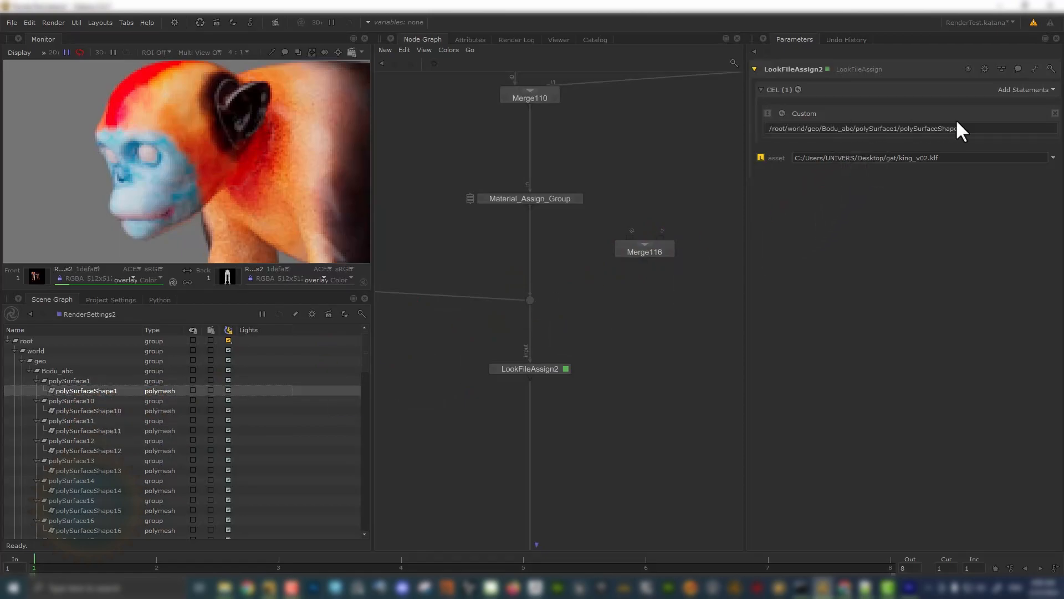
key("BackSpace")
type("*")
left_click(899, 129)
key("BackSpace")
type("*")
- Disable the Merge110 and Material_Assign_Group nodes above LookFileAssign2
scroll(556, 372, "down", 4)
middle_click_drag(556, 371, 588, 378)
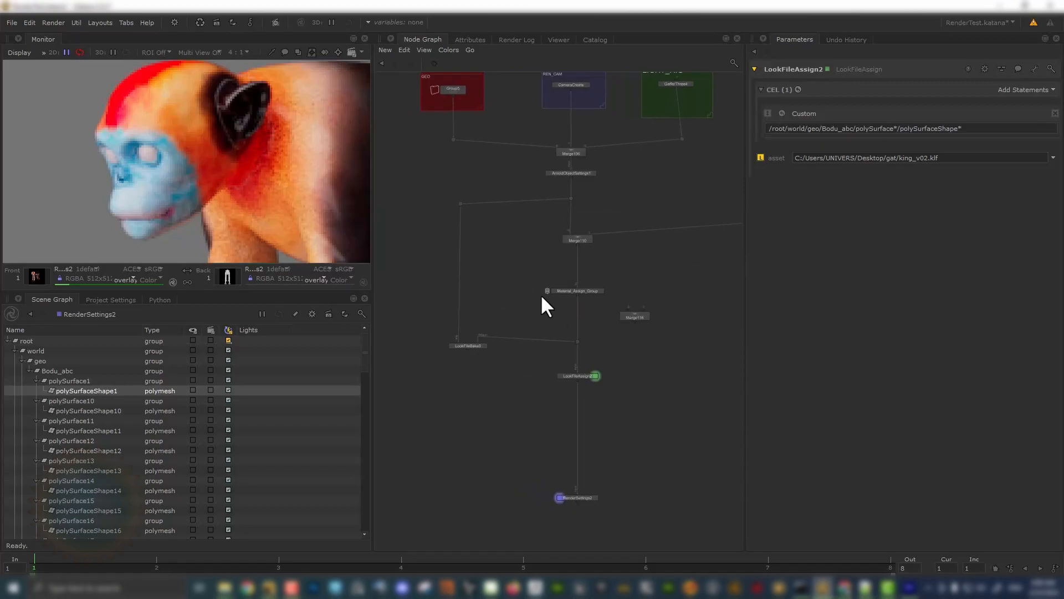
middle_click_drag(522, 261, 487, 290)
left_click_drag(468, 253, 551, 348)
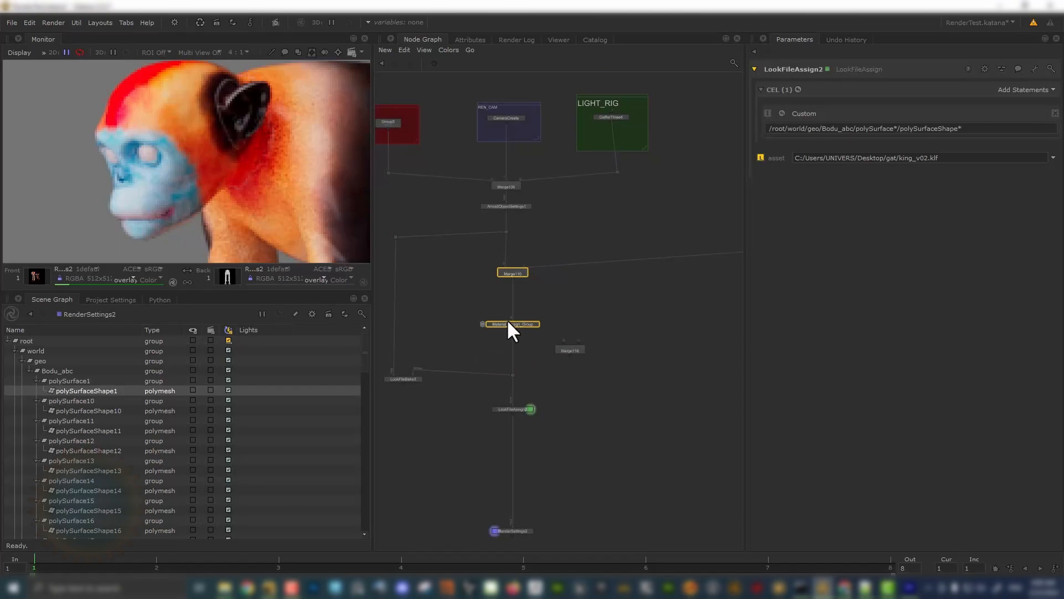
scroll(504, 322, "up", 5)
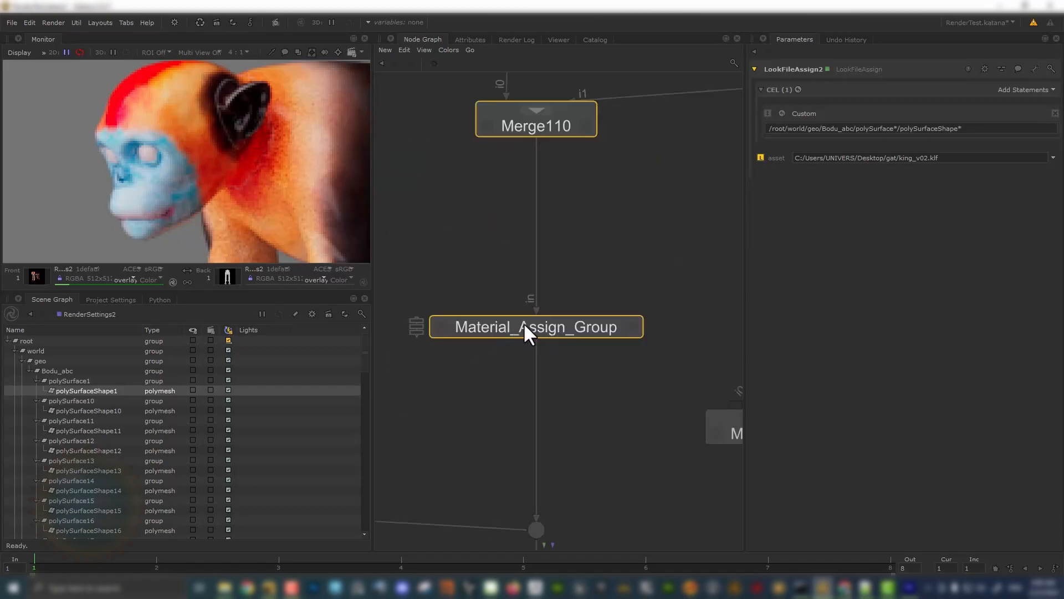
key("d")
key("d")
scroll(481, 192, "down", 3)
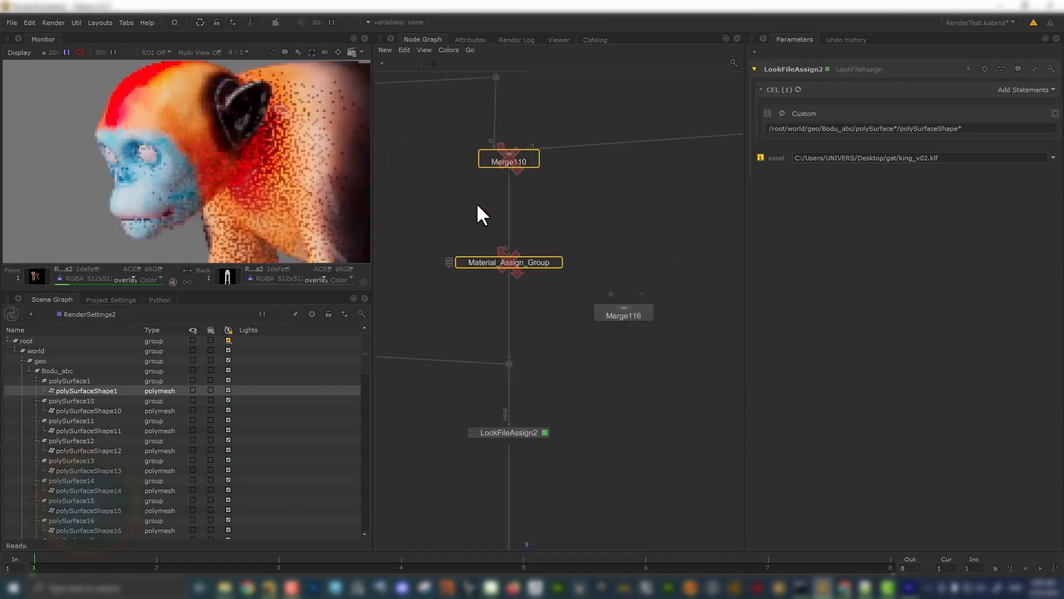
- Disable the LookFileBake3 node
middle_click_drag(477, 202, 682, 200)
key("d")
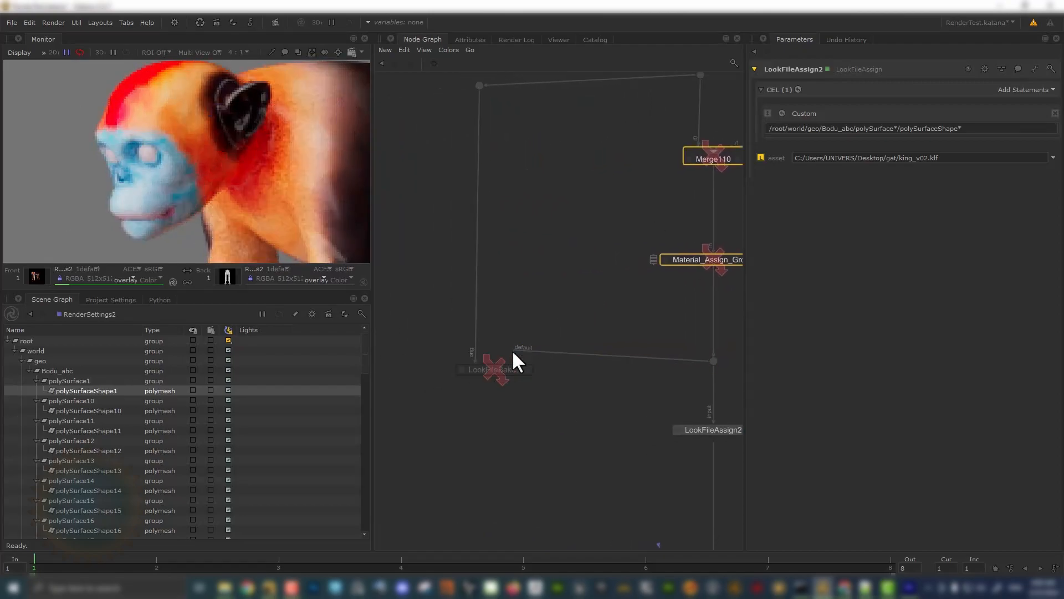
scroll(91, 181, "down", 3)
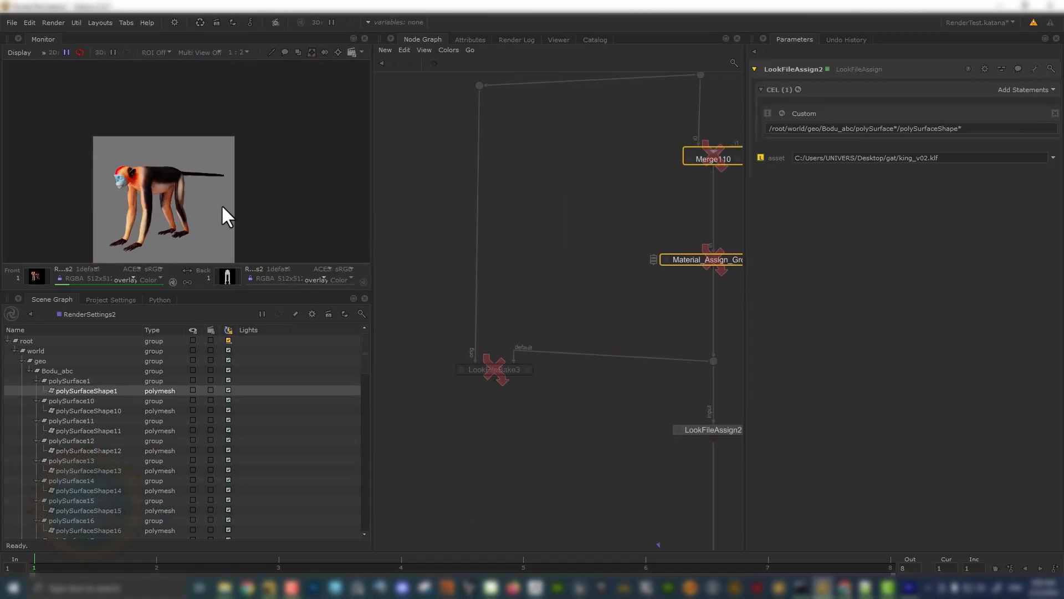
- View the scene at the LookFileAssign2 node and check the rendered character
middle_click_drag(549, 277, 464, 283)
middle_click_drag(618, 369, 597, 295)
scroll(594, 361, "up", 3)
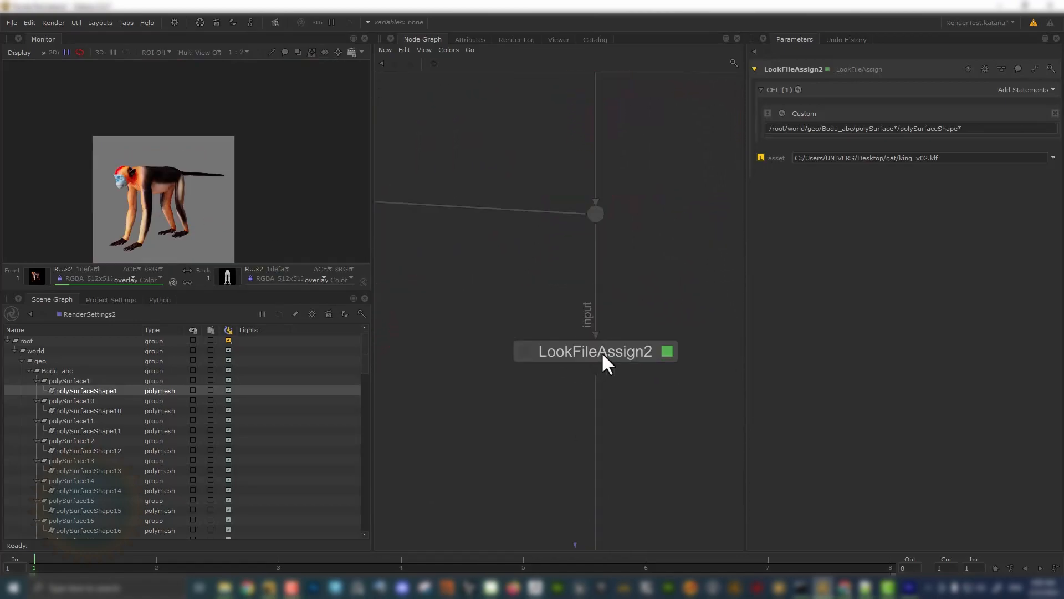
left_click(524, 351)
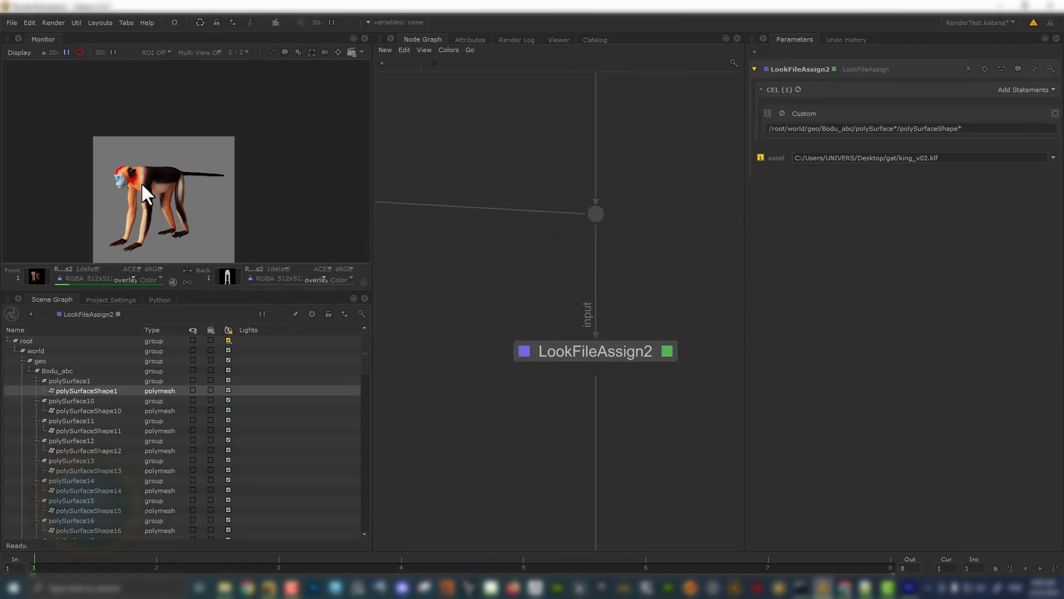
scroll(139, 194, "down", 1)
scroll(136, 191, "up", 1)
scroll(494, 338, "up", 2)
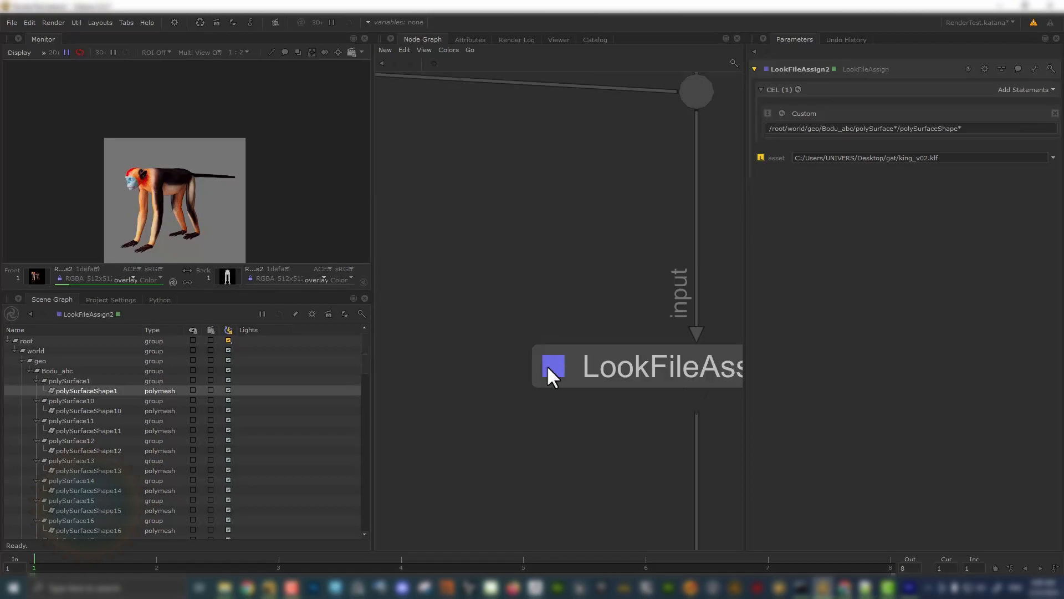
scroll(606, 337, "down", 4)
left_click_drag(542, 320, 703, 394)
scroll(681, 405, "down", 4)
middle_click_drag(648, 406, 547, 322)
left_click_drag(504, 330, 644, 511)
scroll(563, 368, "up", 4)
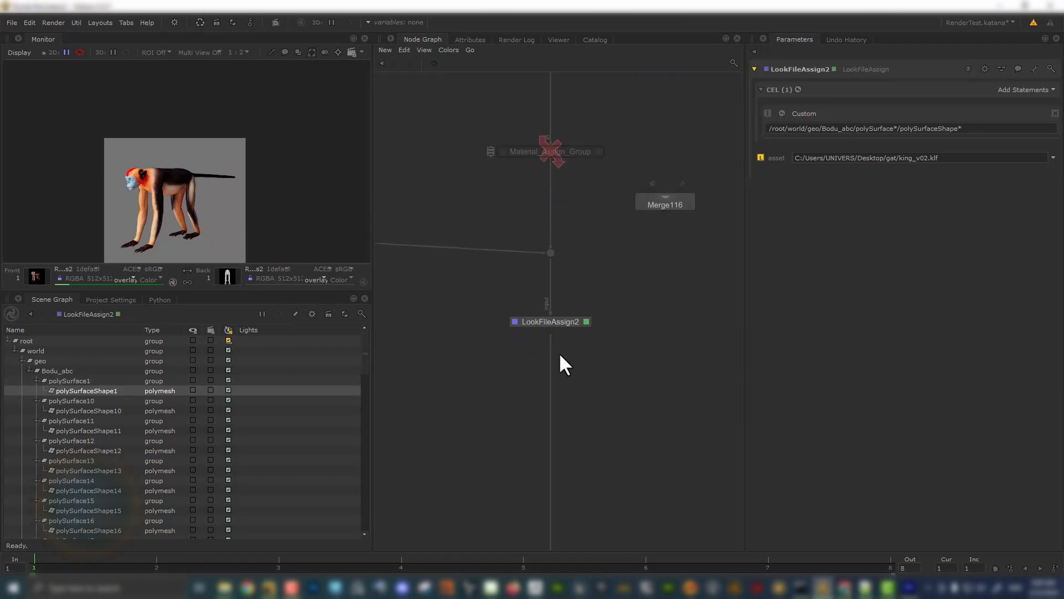
left_click_drag(485, 300, 629, 368)
scroll(538, 347, "up", 2)
left_click(606, 350)
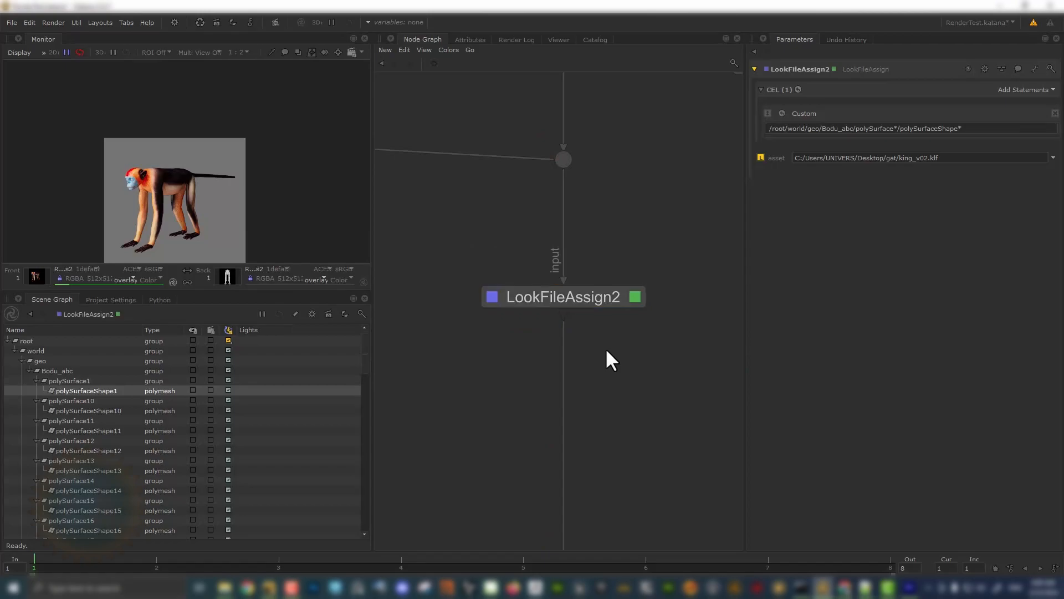
- Examine how the LookFileAssign and LookFileResolve nodes are chained in the MaterialAssign Stack of the other network
scroll(587, 339, "down", 2)
scroll(588, 339, "up", 2)
scroll(586, 335, "down", 6)
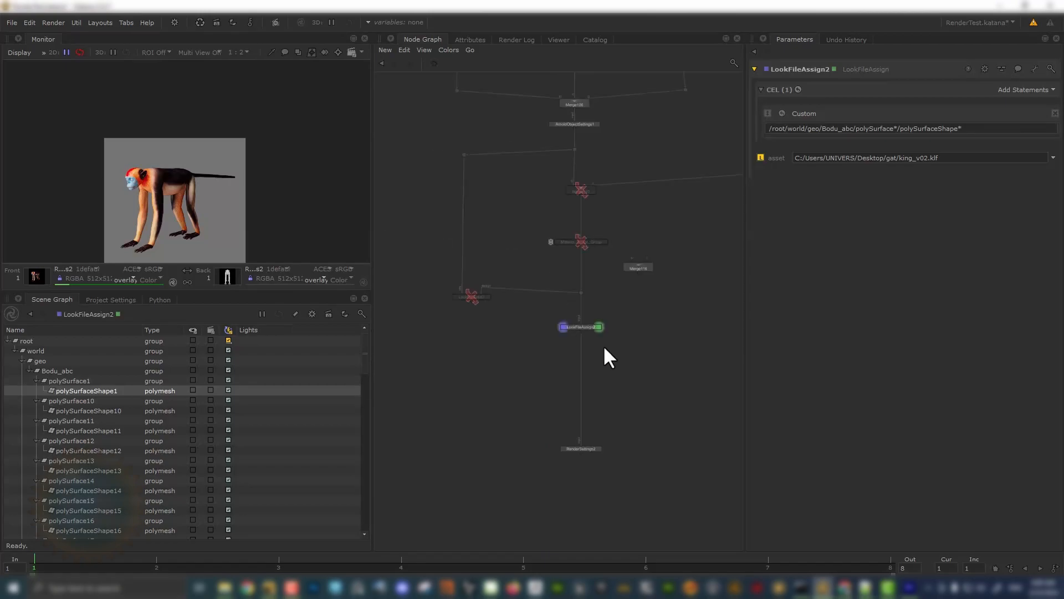
scroll(673, 390, "up", 5)
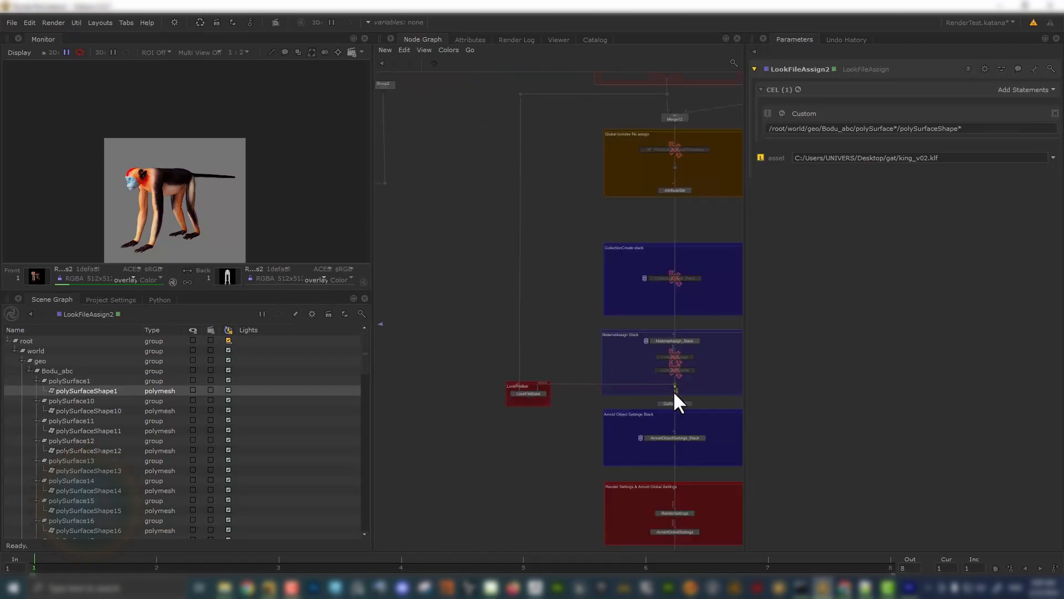
scroll(664, 365, "up", 3)
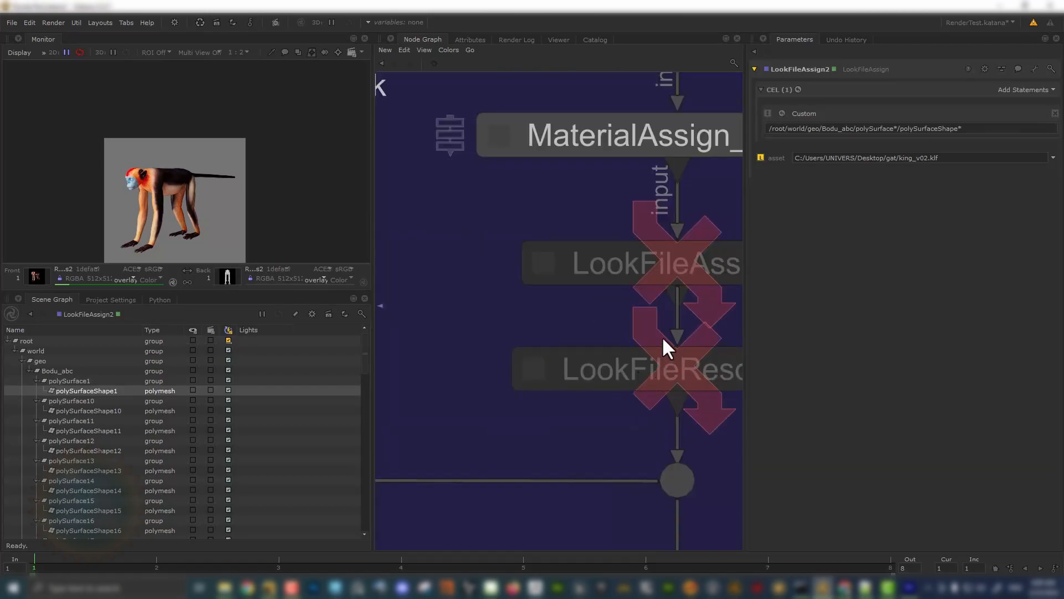
scroll(663, 339, "down", 8)
- Insert a LookFileResolve node directly below LookFileAssign2, open its parameters and view the scene from it
scroll(587, 354, "up", 6)
key("Tab")
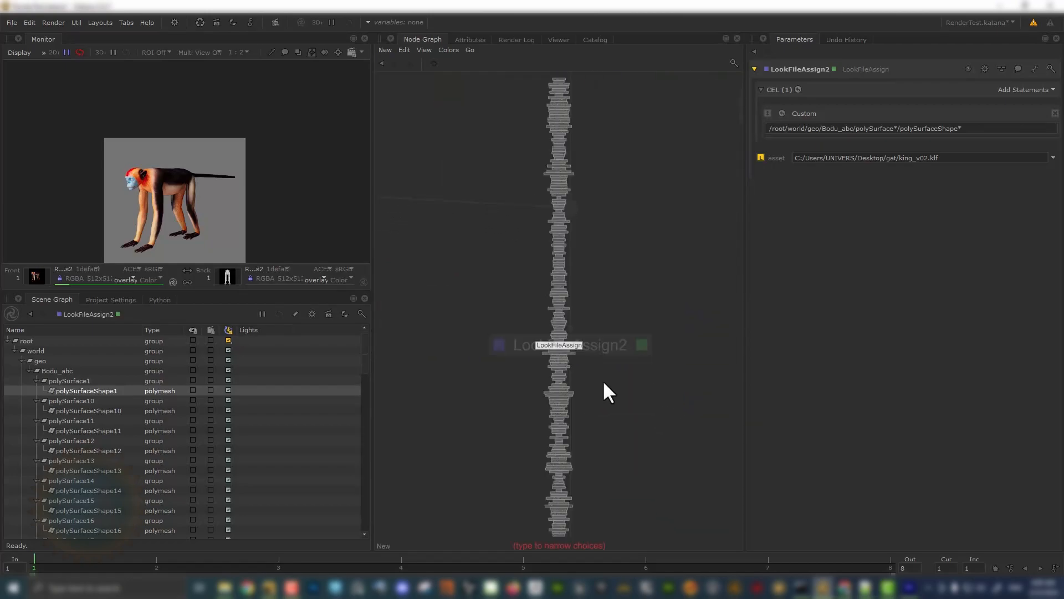
type("loo")
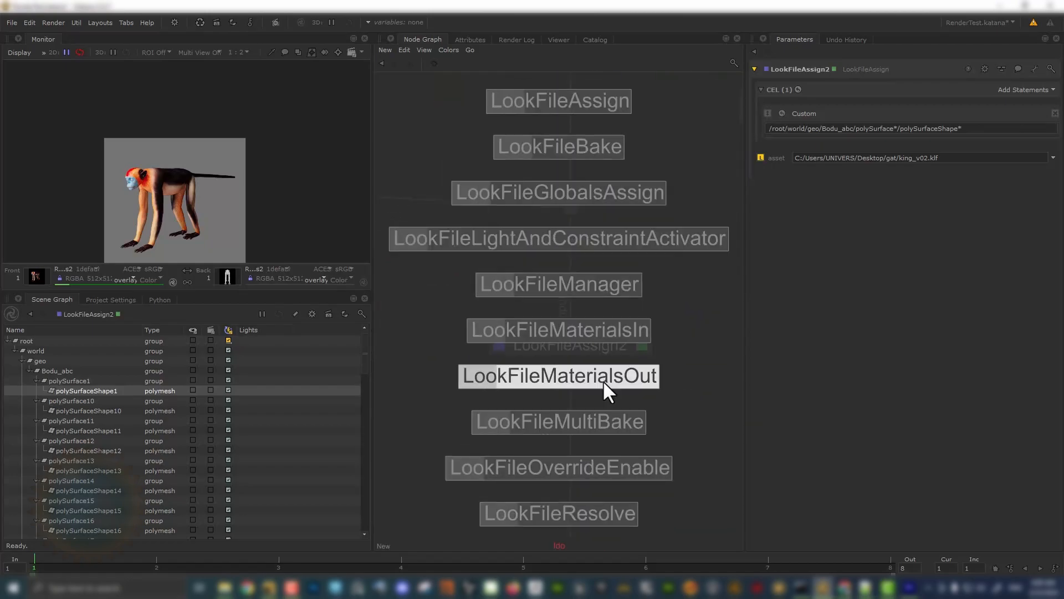
type("k")
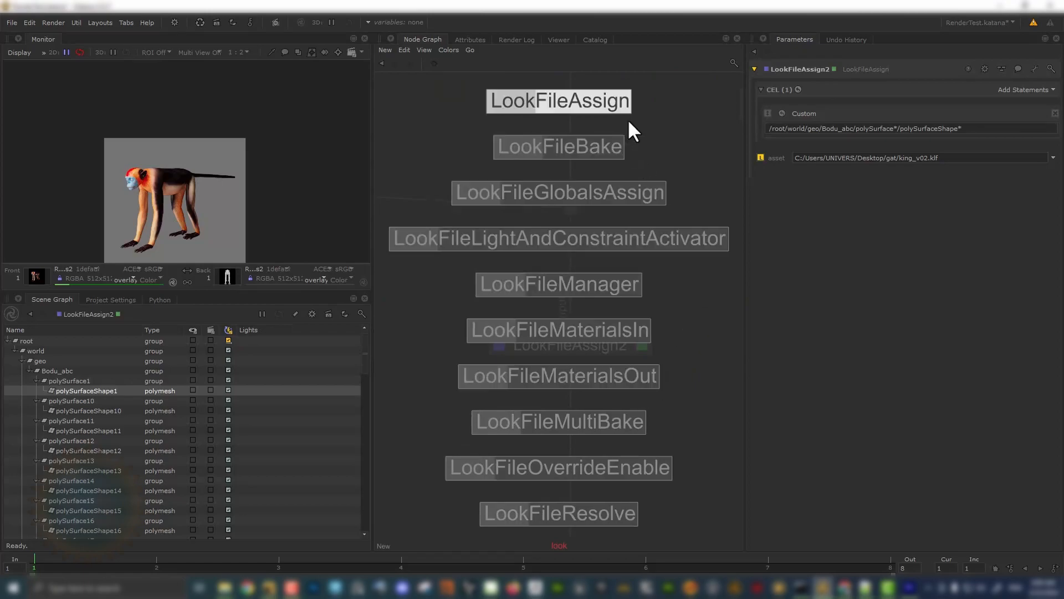
left_click(607, 511)
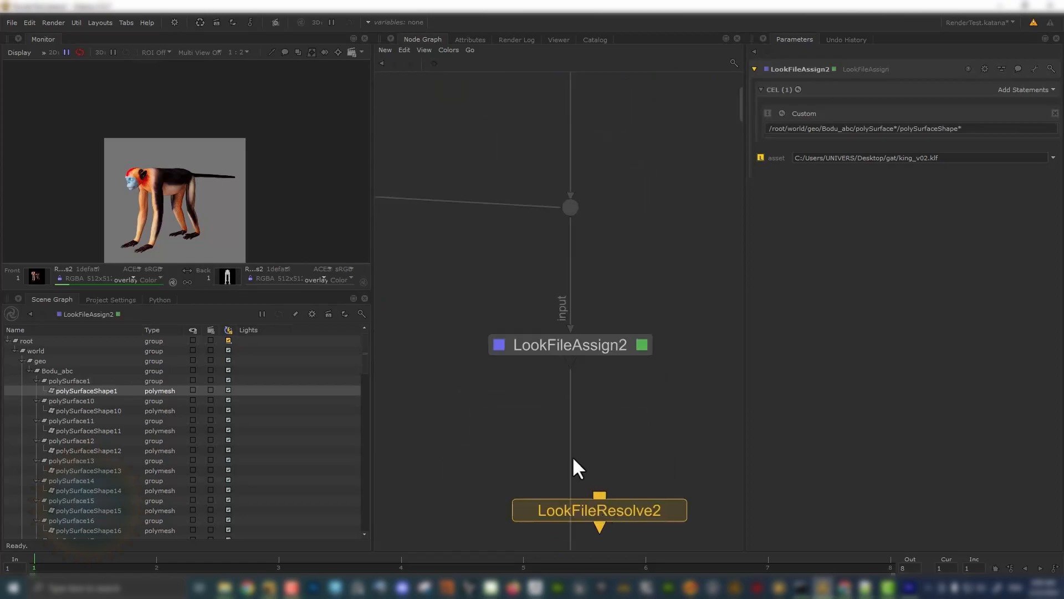
left_click(567, 430)
mouse_move(569, 429)
left_mouse_down()
mouse_move(583, 429)
mouse_move(572, 429)
left_mouse_up()
left_click(573, 428)
key("e")
key("v")
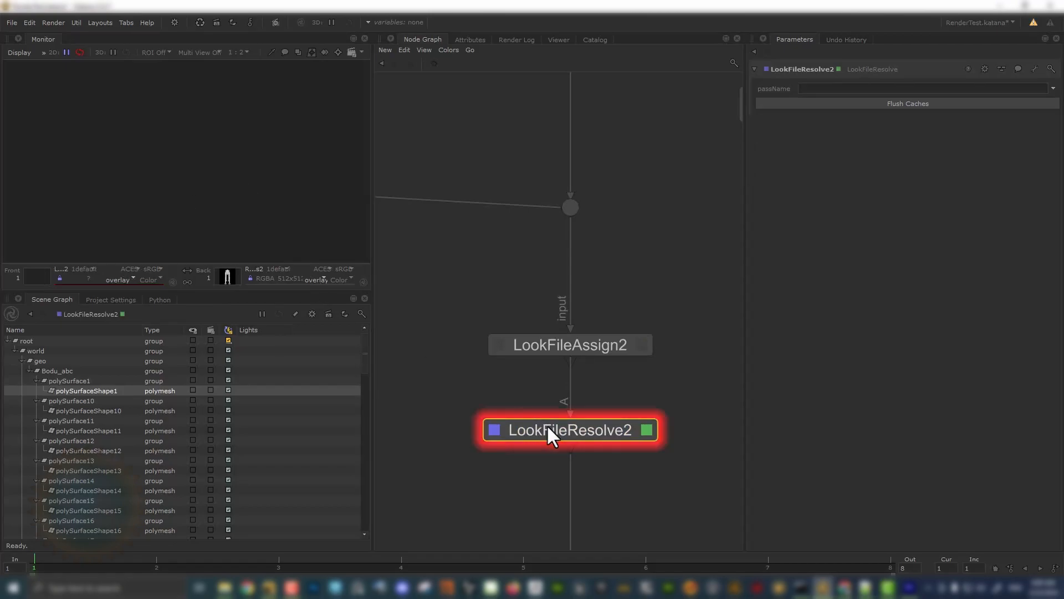
- View the scene from the RenderSettings2 node and open its parameters
scroll(547, 425, "down", 3)
middle_click_drag(578, 465, 576, 218)
scroll(576, 218, "down", 3)
scroll(552, 304, "up", 5)
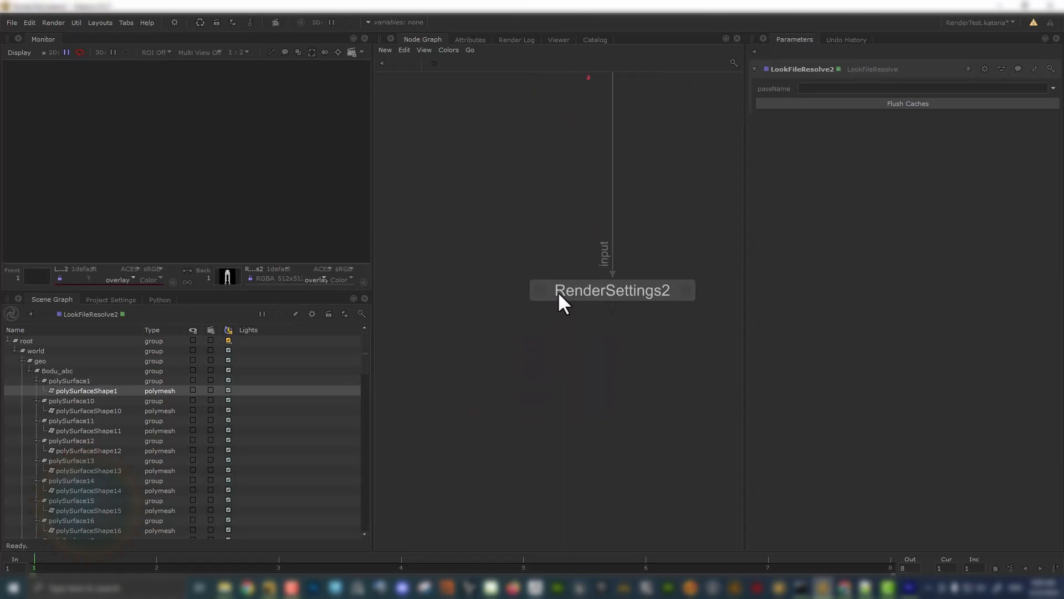
left_click(541, 289)
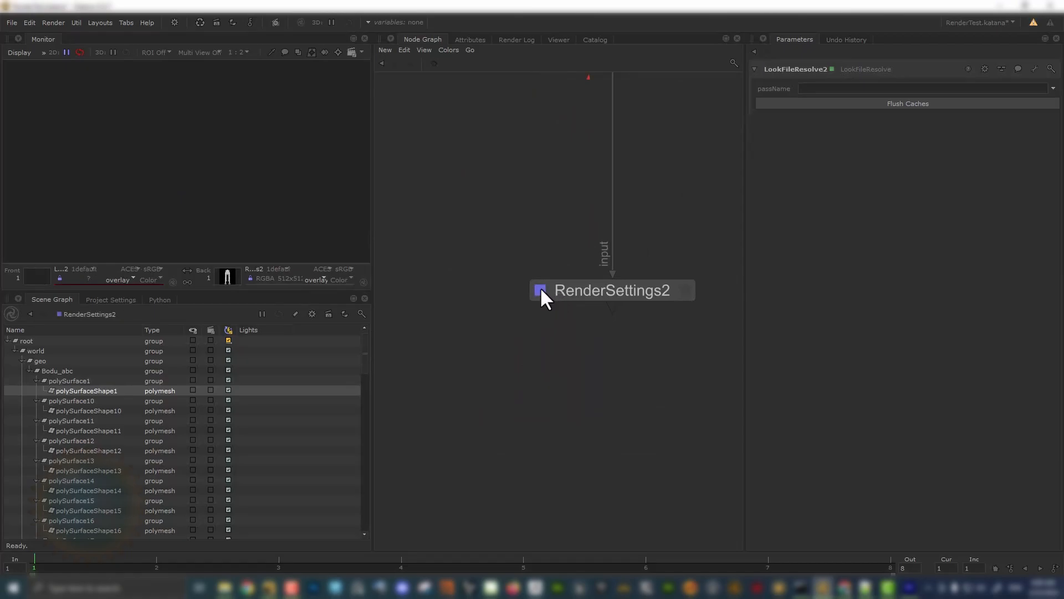
left_click(684, 290)
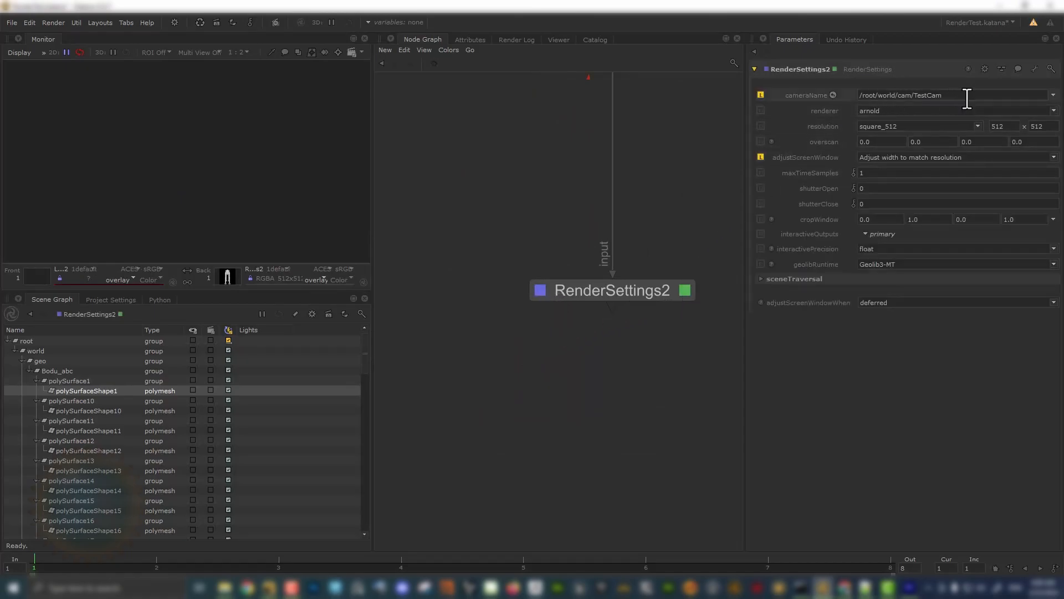
- Render the scene from the RenderSettings2 node and inspect the character's materials
middle_click_drag(485, 267, 443, 345)
left_click_drag(443, 345, 730, 412)
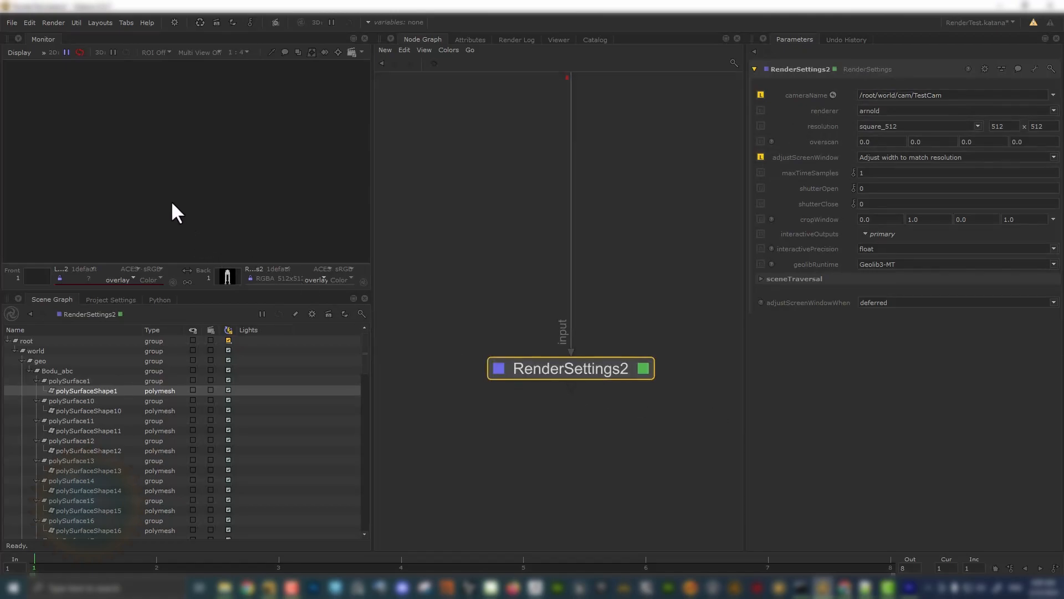
key("p")
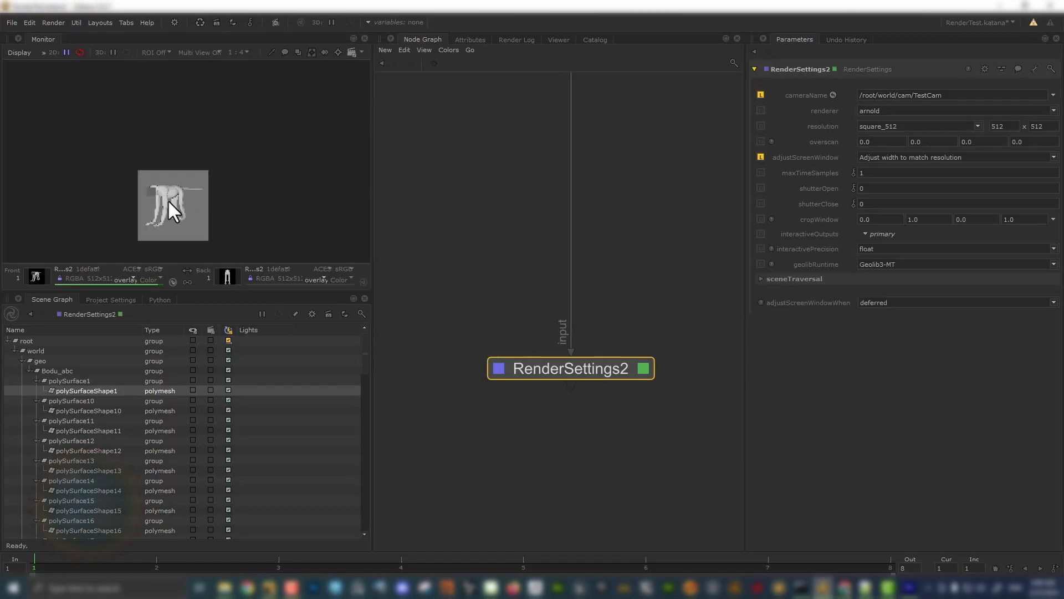
scroll(168, 198, "up", 1)
scroll(139, 193, "up", 1)
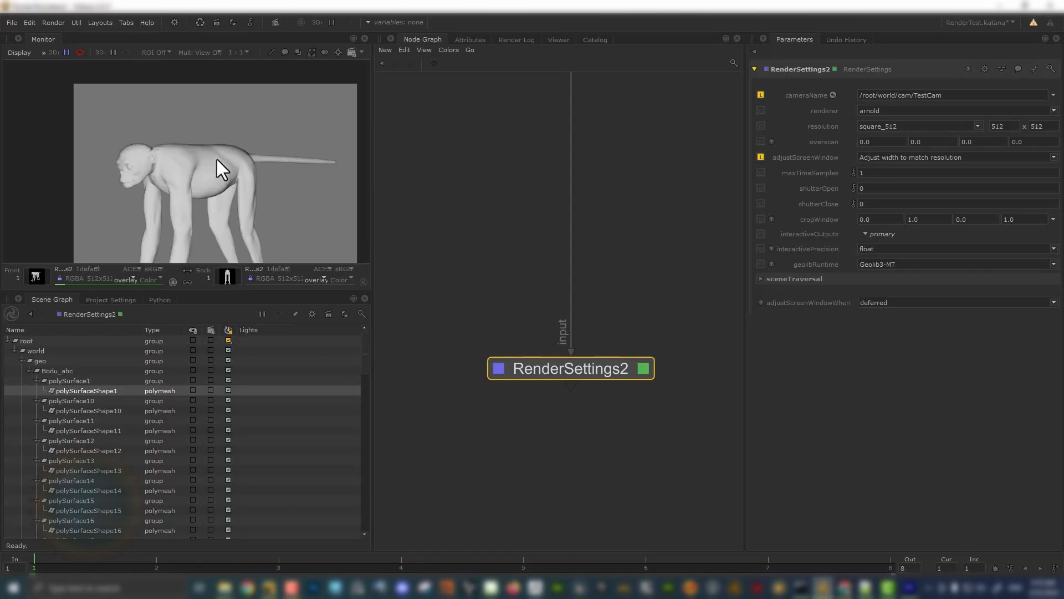
scroll(129, 159, "up", 1)
scroll(563, 195, "down", 2)
- Replace the path in LookFileAssign2's custom CEL statement with the /root/world/geo location
middle_click_drag(563, 196, 547, 301)
scroll(548, 301, "up", 2)
left_click(621, 359)
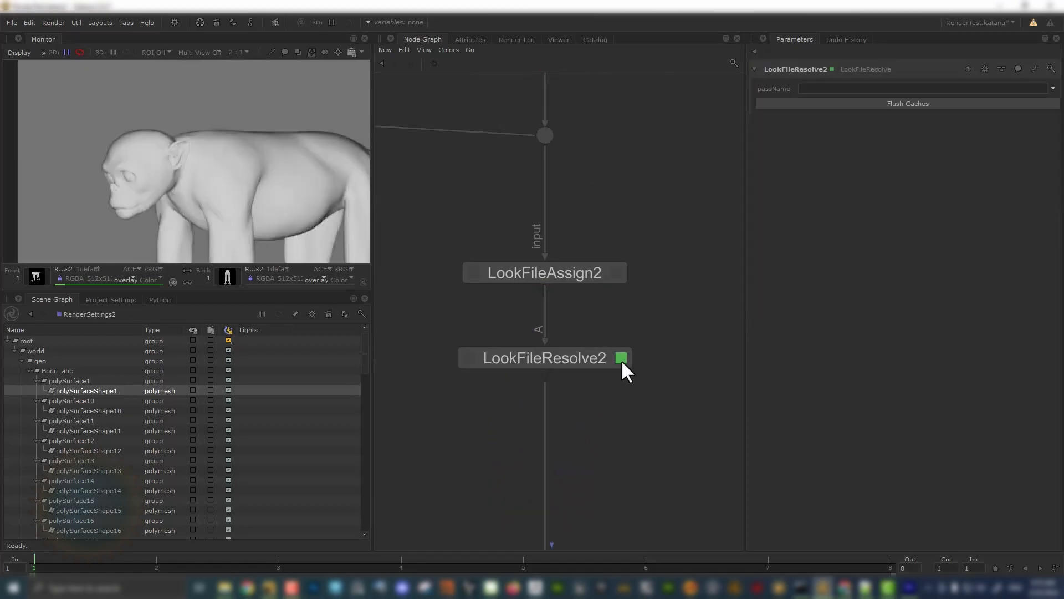
left_click(617, 272)
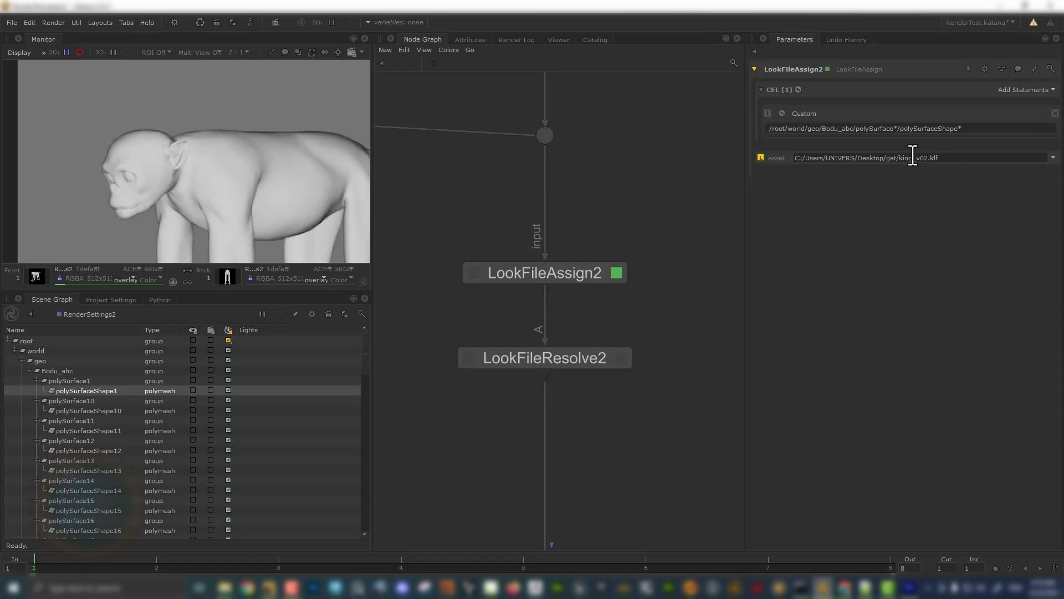
left_click_drag(974, 128, 635, 109)
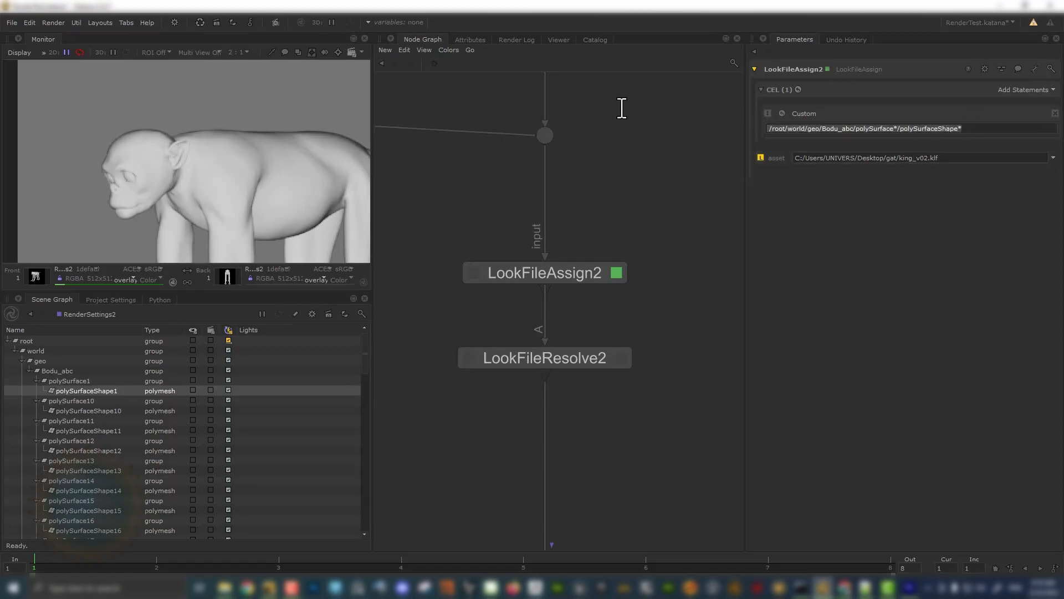
key("BackSpace")
left_click_drag(44, 364, 866, 126)
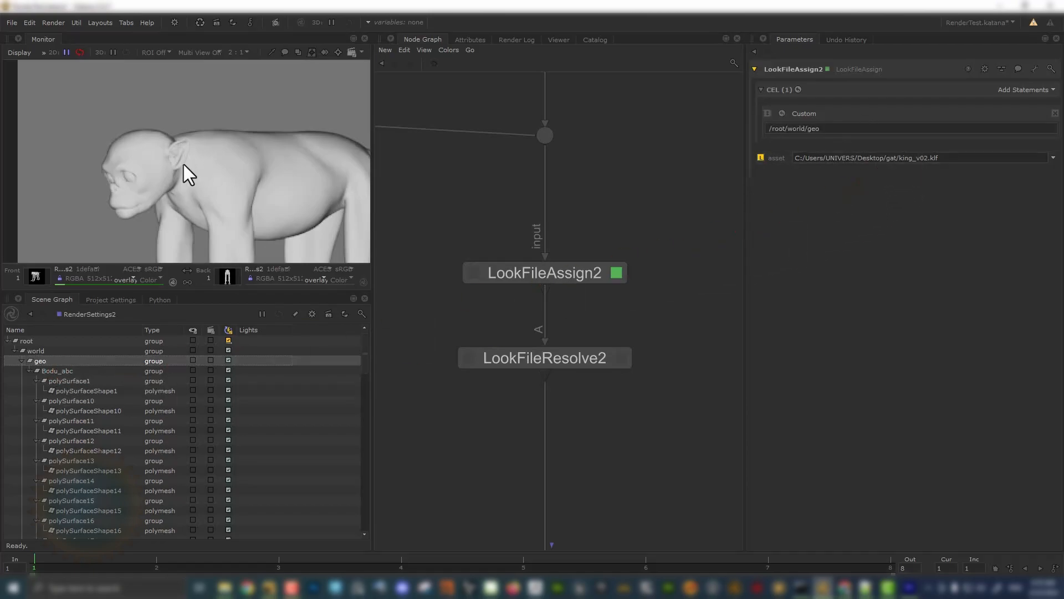
scroll(184, 164, "down", 1)
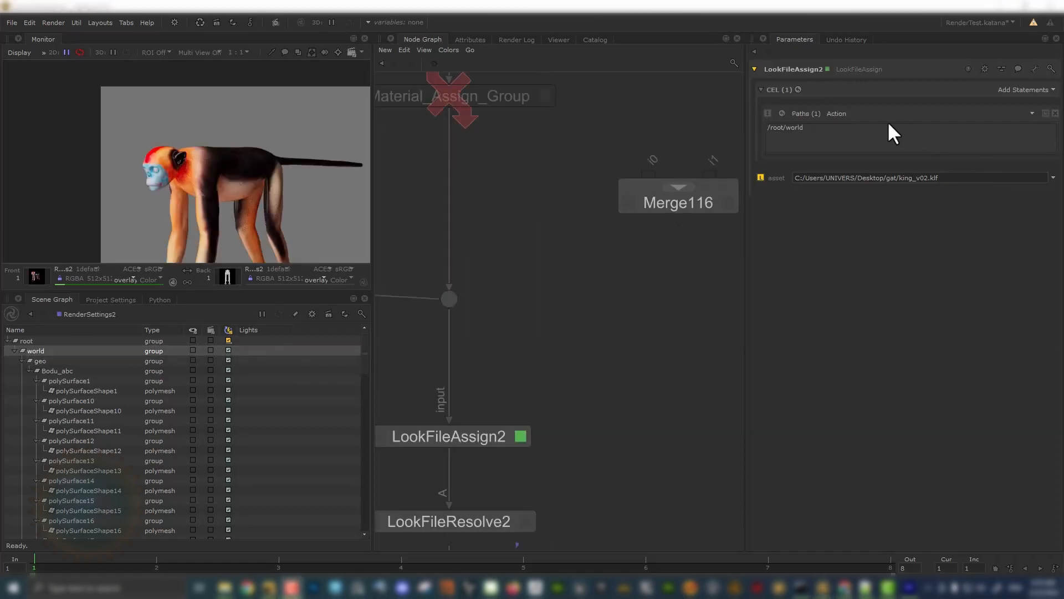
- Remove LookFileAssign2's existing CEL statement, add a Paths statement targeting /root/world and inspect the rendered character
left_click(1056, 113)
left_click(1035, 90)
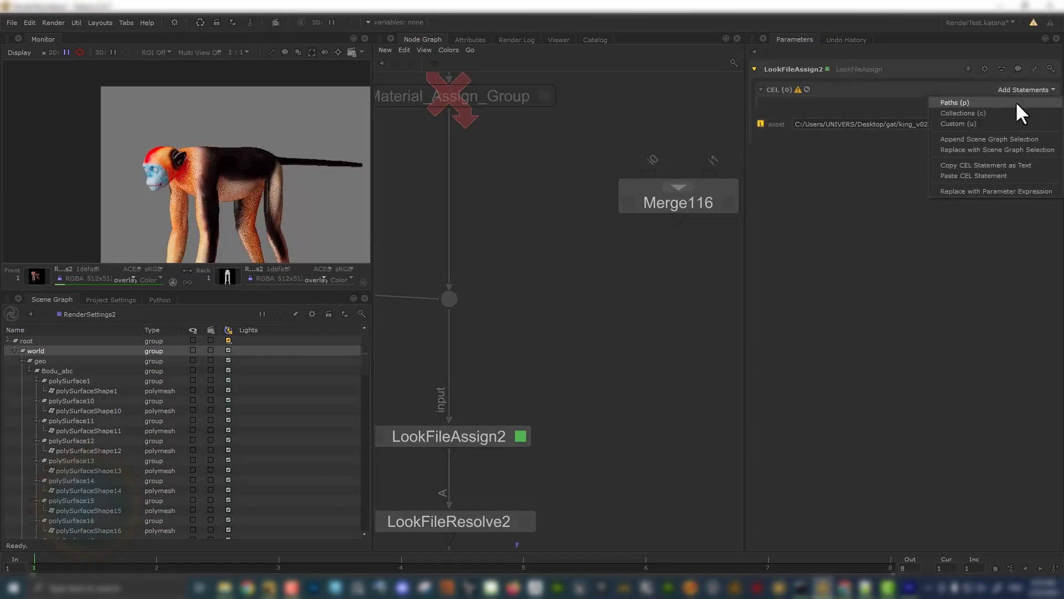
left_click(964, 104)
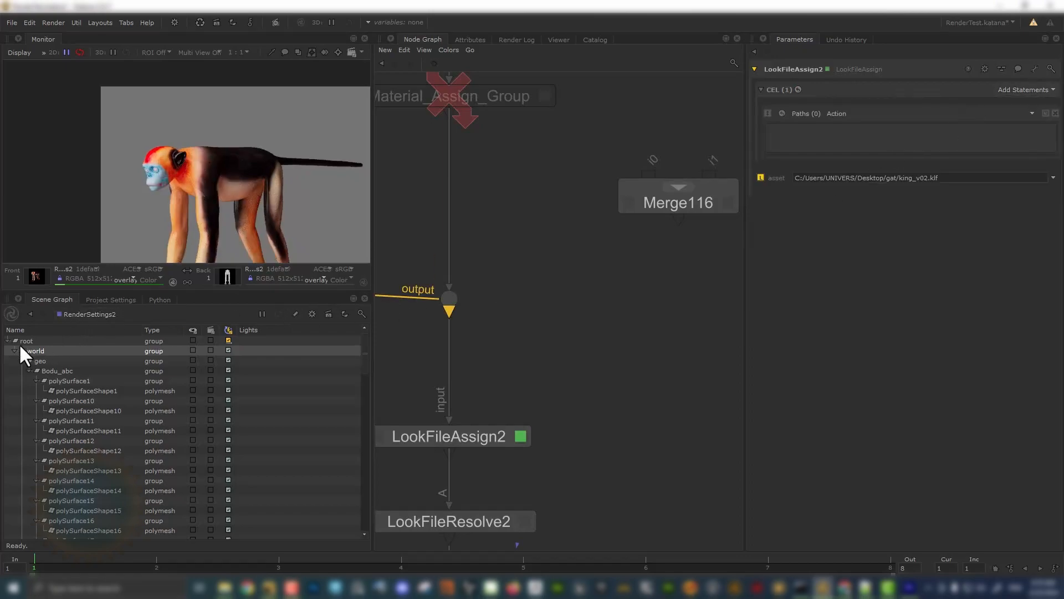
key("a")
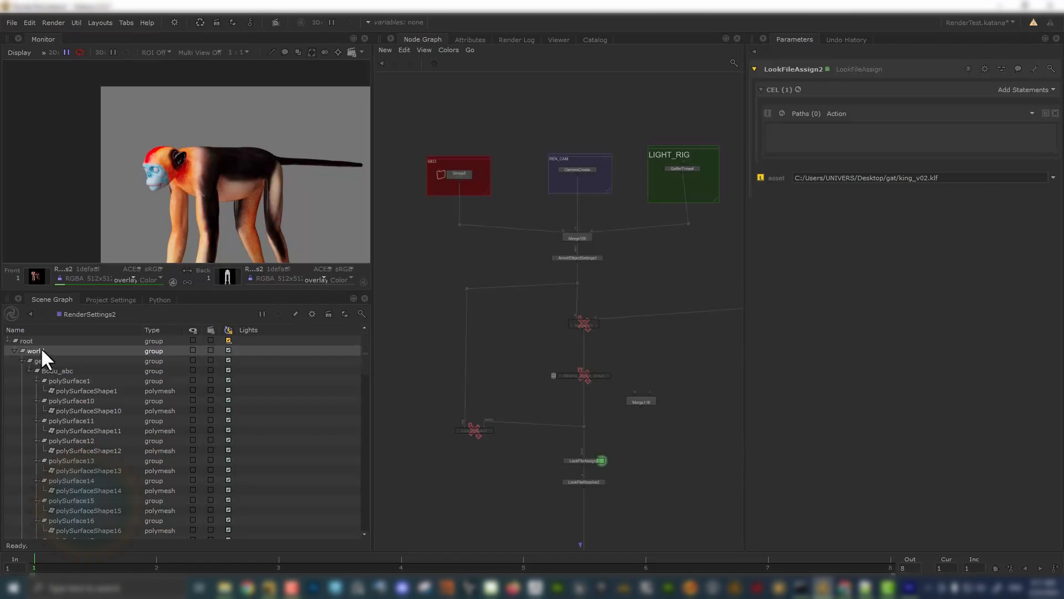
left_click_drag(38, 350, 822, 135)
scroll(217, 158, "down", 1)
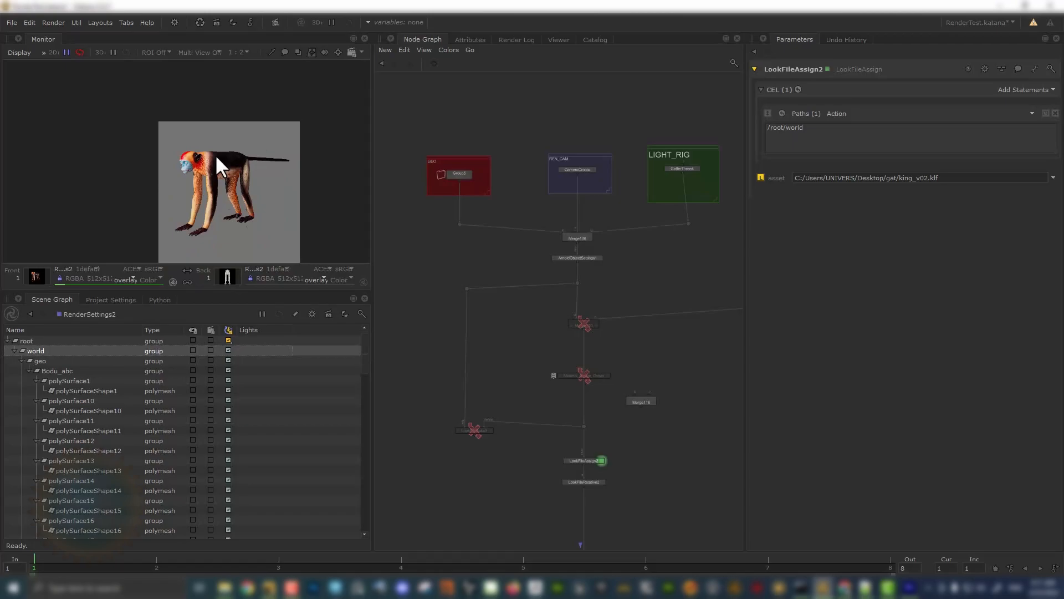
middle_click_drag(606, 472, 600, 365)
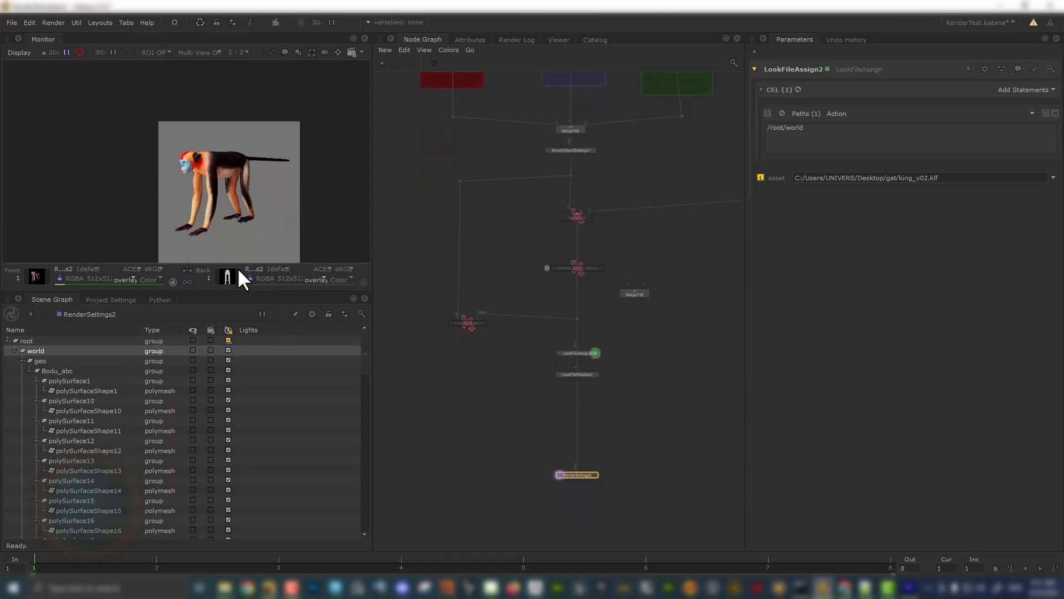
scroll(210, 195, "up", 1)
scroll(210, 194, "up", 1)
scroll(209, 194, "down", 1)
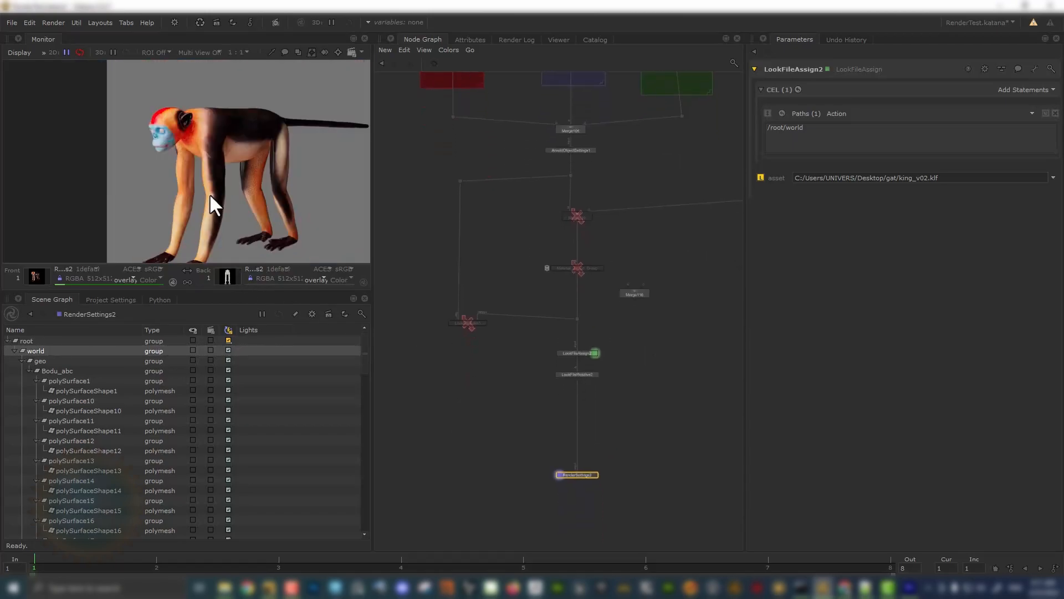
scroll(222, 164, "down", 1)
- Review the parameters of the RenderSettings and ArnoldGlobalSettings nodes in the Render Settings & Arnold Global Settings group
scroll(526, 291, "down", 5)
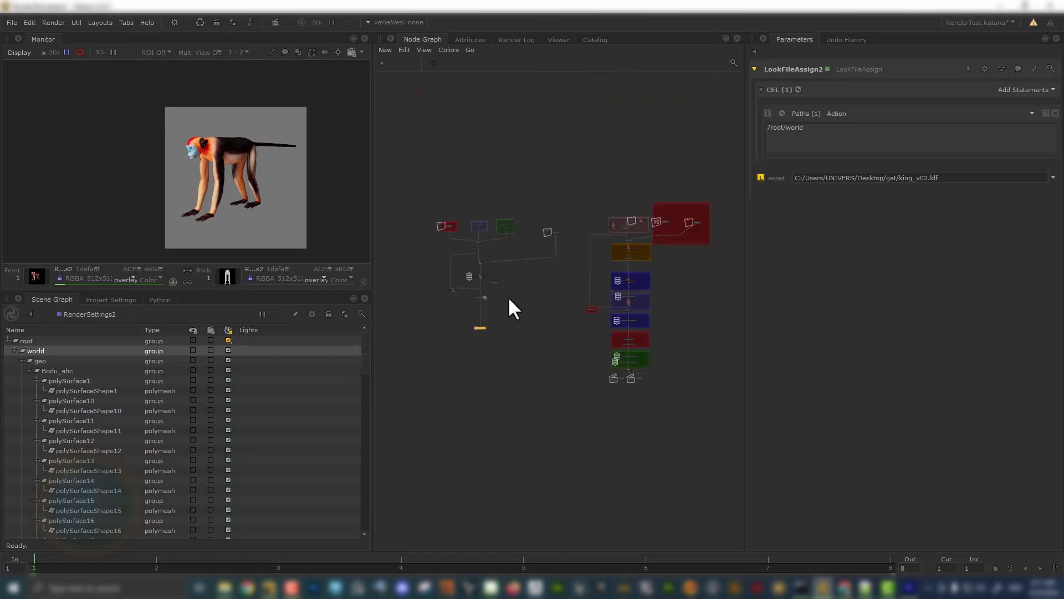
scroll(610, 388, "up", 5)
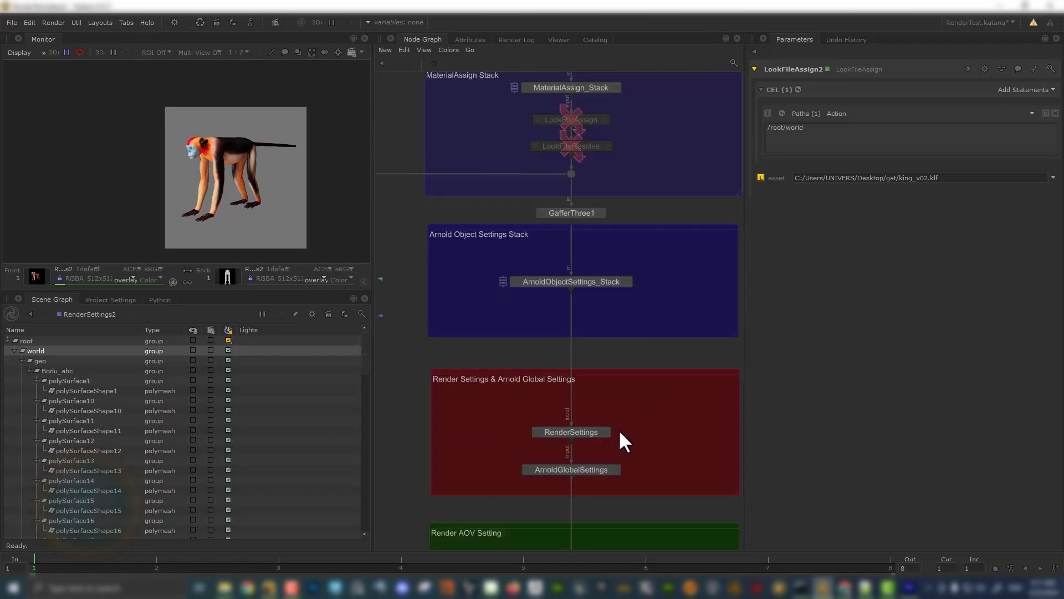
middle_click_drag(620, 431, 631, 351)
scroll(623, 391, "up", 3)
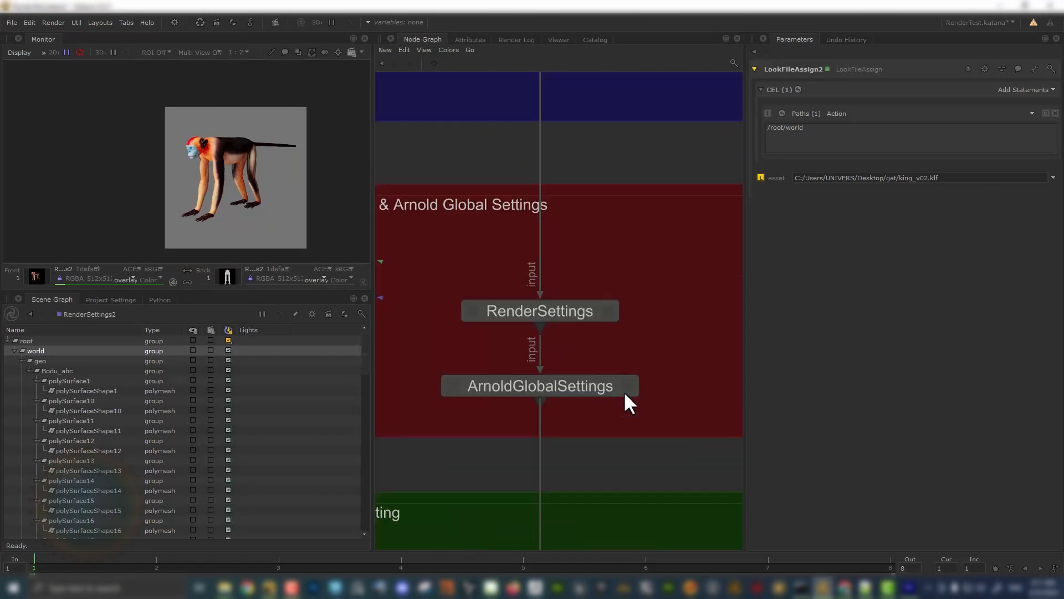
left_click(610, 311)
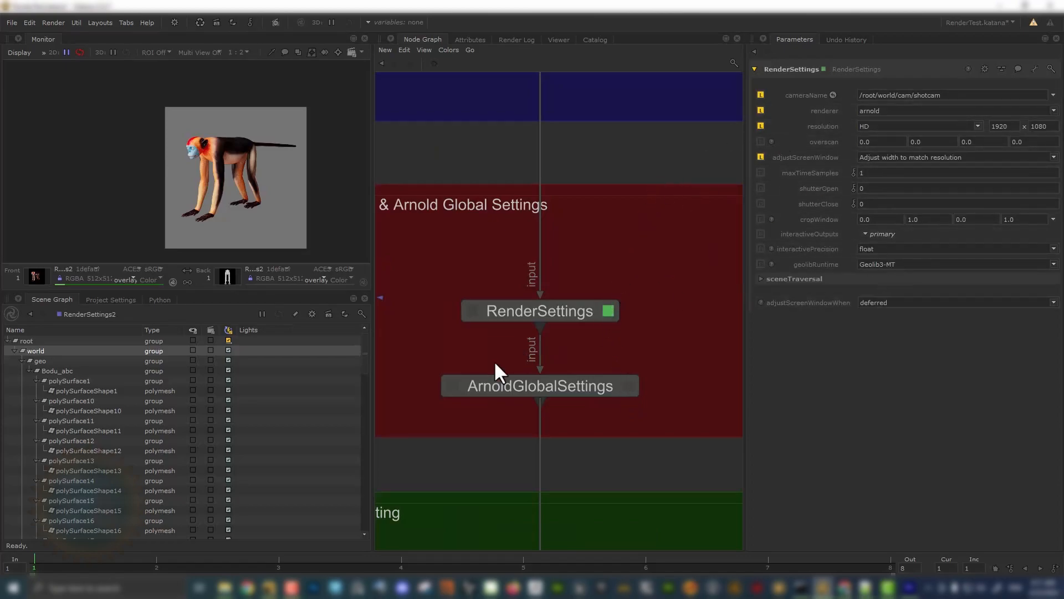
left_click(628, 387)
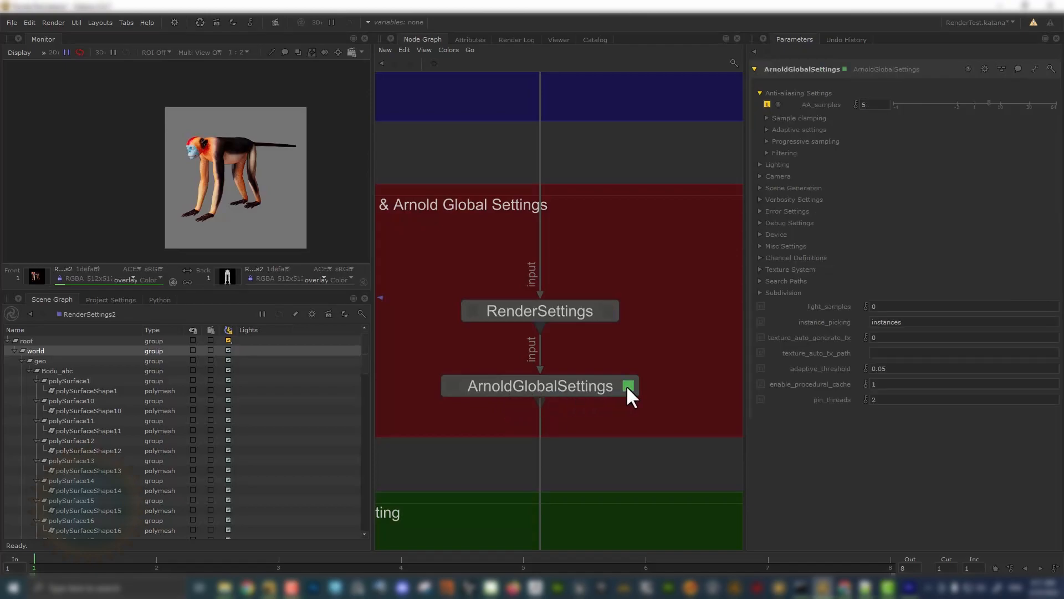
left_click(869, 104)
scroll(516, 363, "down", 5)
scroll(440, 366, "down", 5)
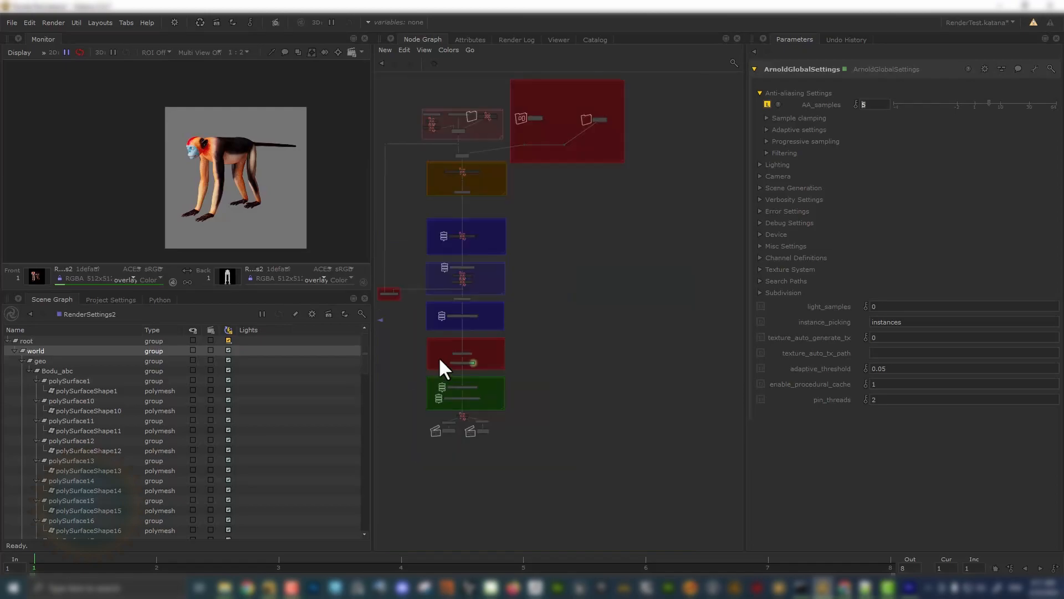
scroll(487, 321, "down", 3)
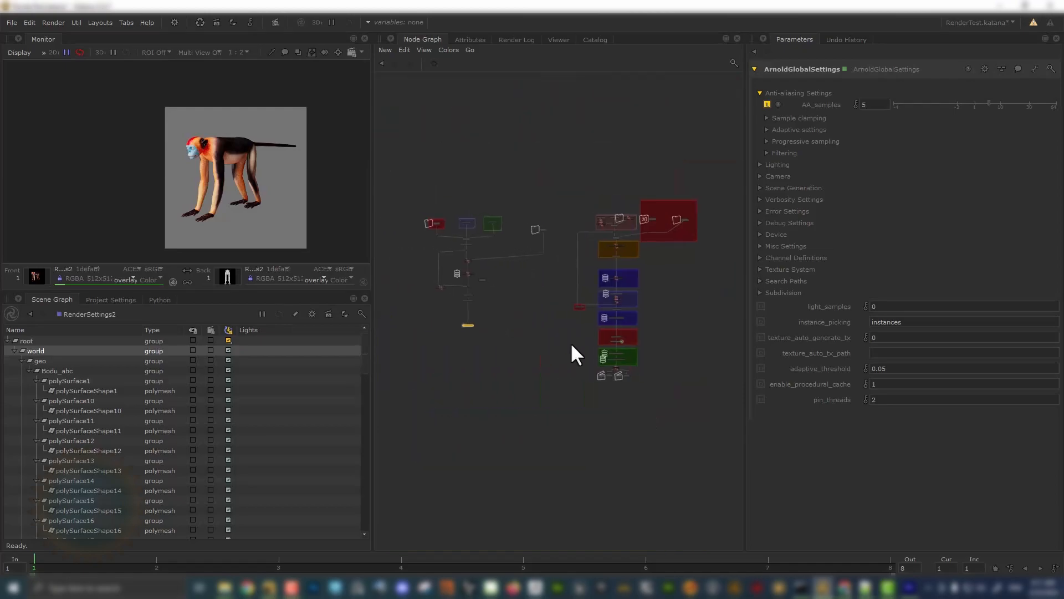
scroll(465, 318, "up", 6)
scroll(531, 325, "down", 3)
middle_click_drag(707, 339, 596, 327)
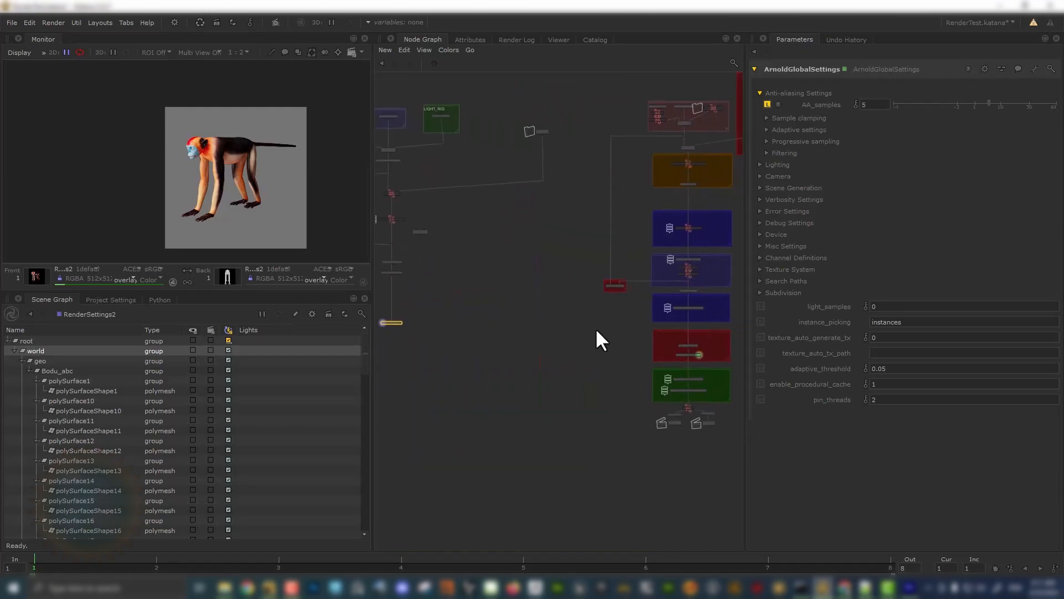
scroll(682, 349, "up", 3)
middle_click_drag(678, 379, 574, 355)
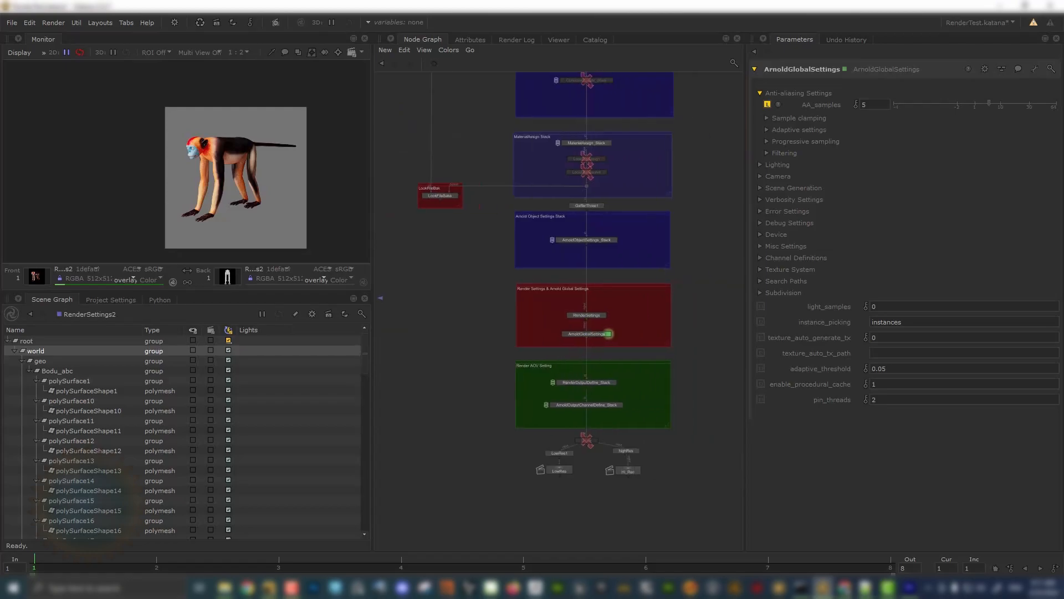
scroll(560, 340, "up", 3)
scroll(632, 351, "up", 3)
scroll(657, 333, "down", 8)
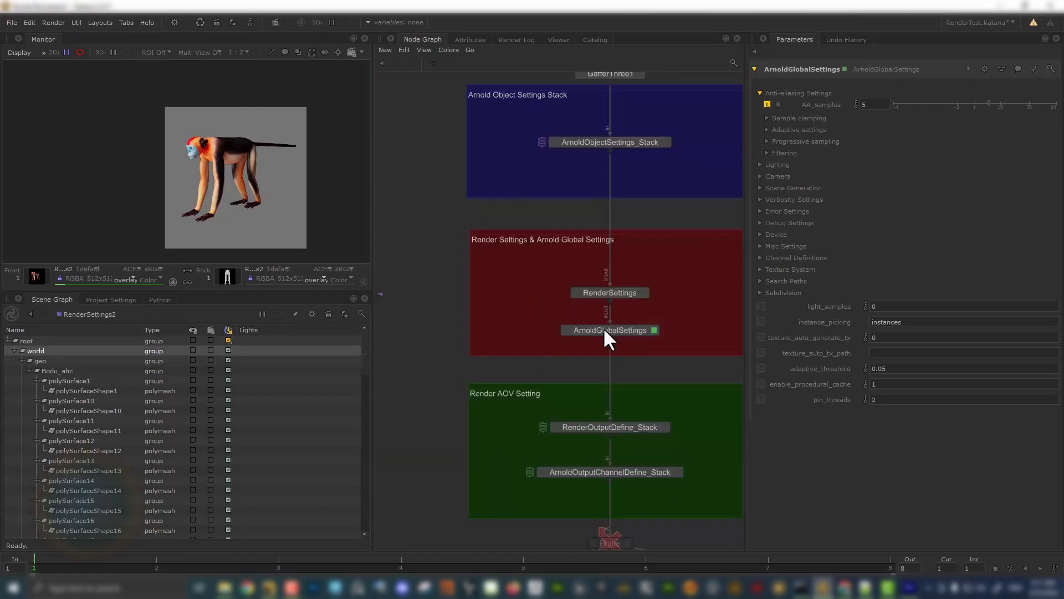
- Add an ArnoldGlobalSettings node and insert it between LookFileResolve2 and RenderSettings2
middle_click_drag(526, 271, 667, 286)
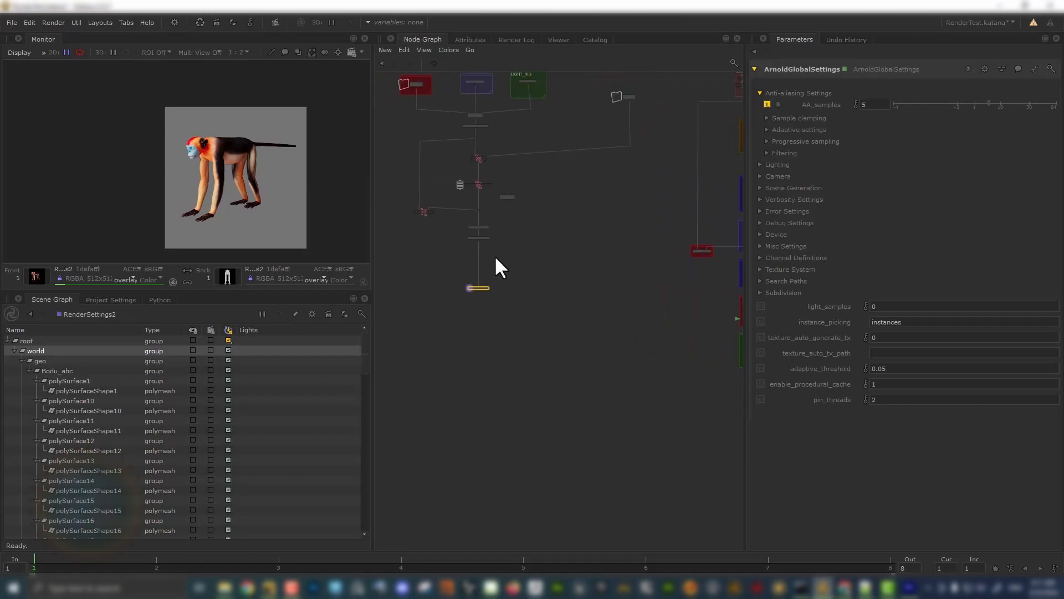
scroll(479, 255, "up", 5)
left_click(500, 264)
key("Tab")
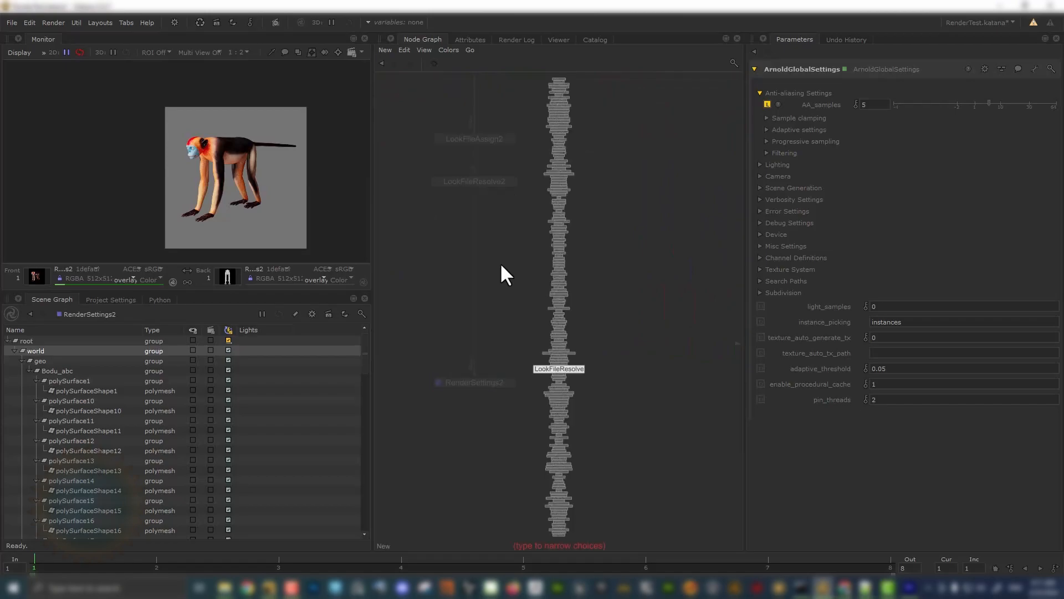
type("arnol")
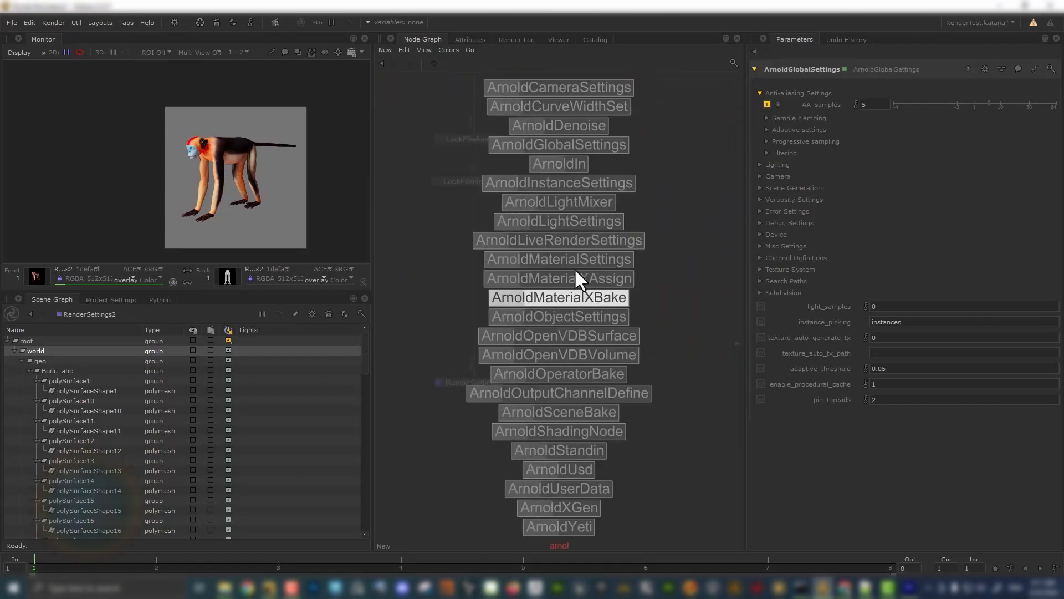
type("gl")
key("BackSpace")
key("BackSpace")
type("gl")
key("BackSpace")
key("BackSpace")
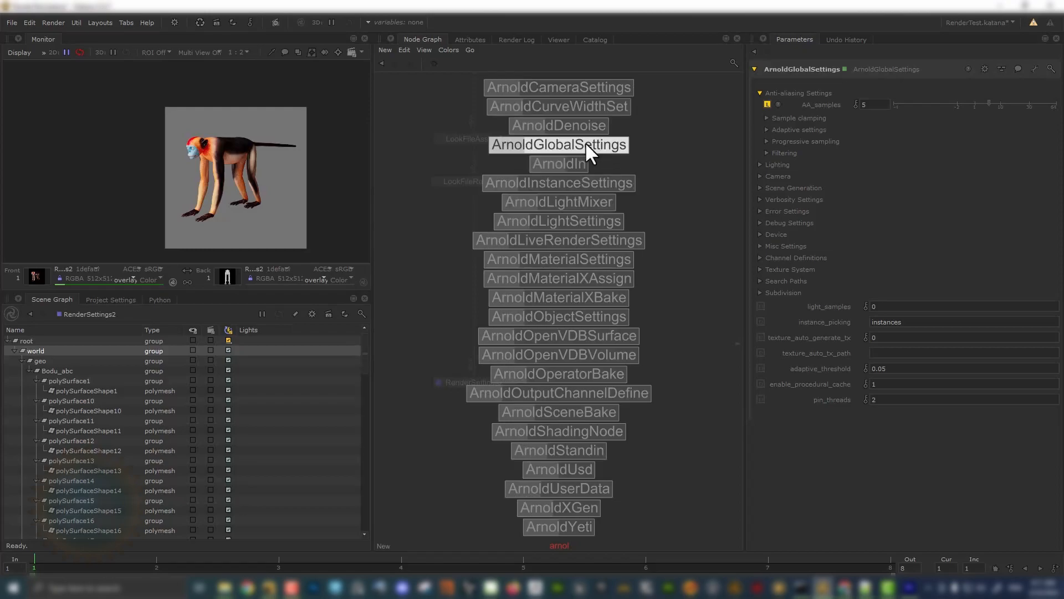
key("BackSpace")
key("BackSpace")
key("BackSpace")
key("BackSpace")
key("BackSpace")
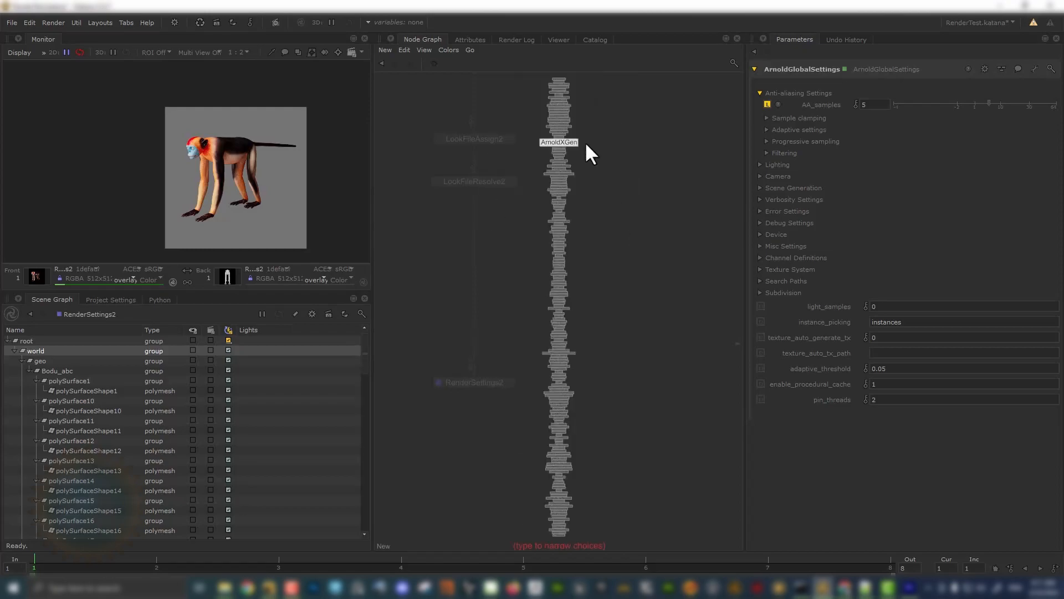
type("ag")
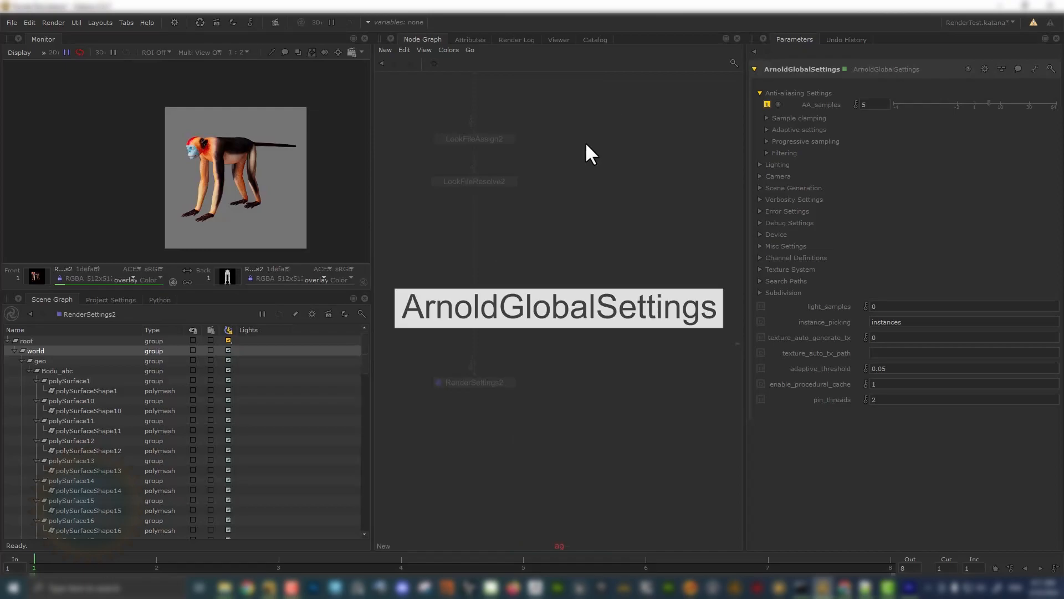
left_click(542, 315)
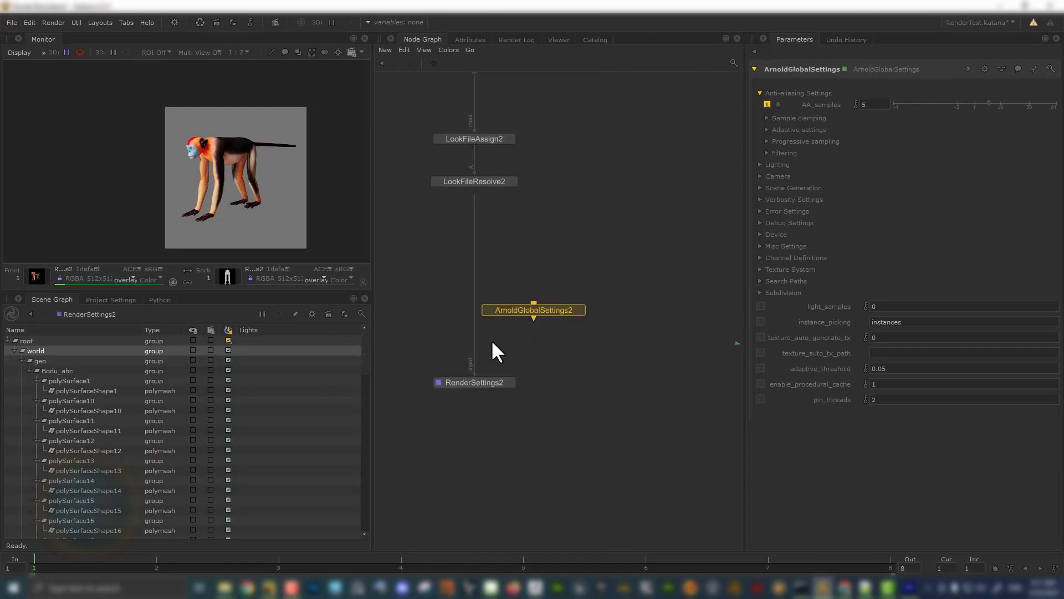
left_click(475, 253)
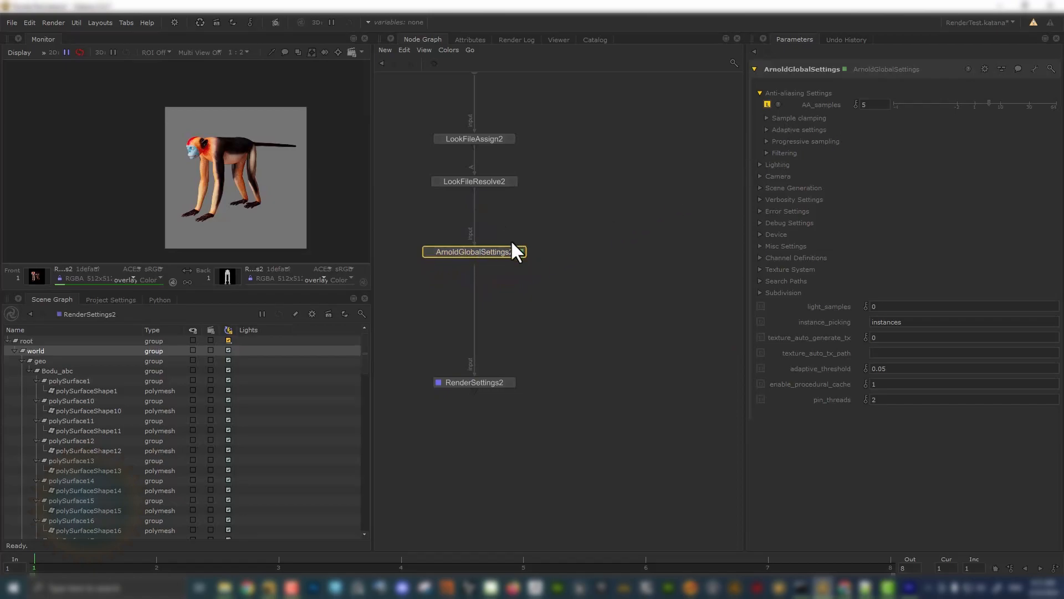
- Open ArnoldGlobalSettings2's anti-aliasing settings and set AA_samples to 6
scroll(599, 381, "up", 3)
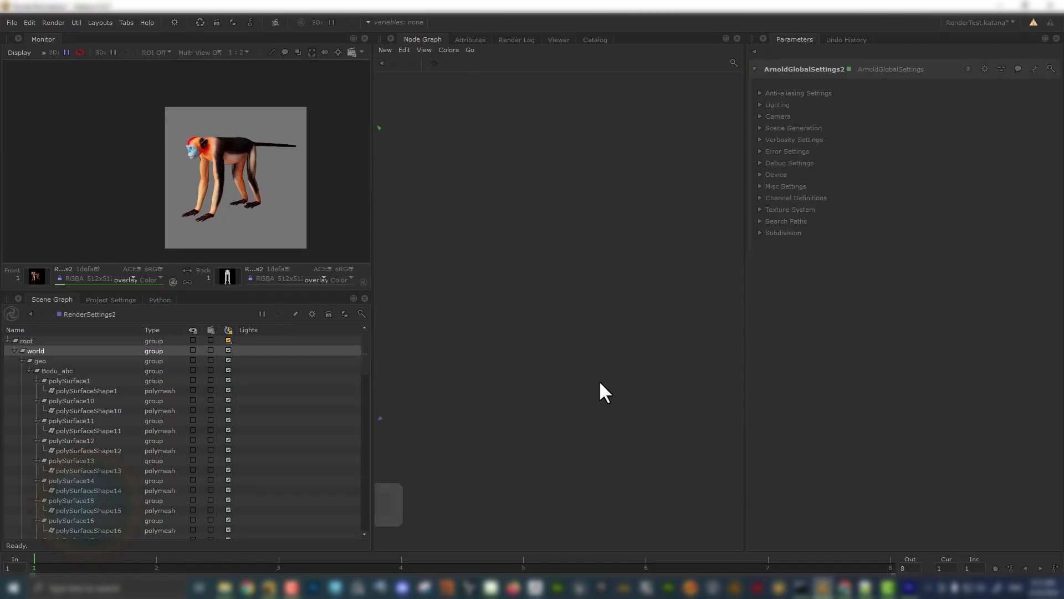
scroll(599, 382, "down", 3)
scroll(564, 282, "up", 2)
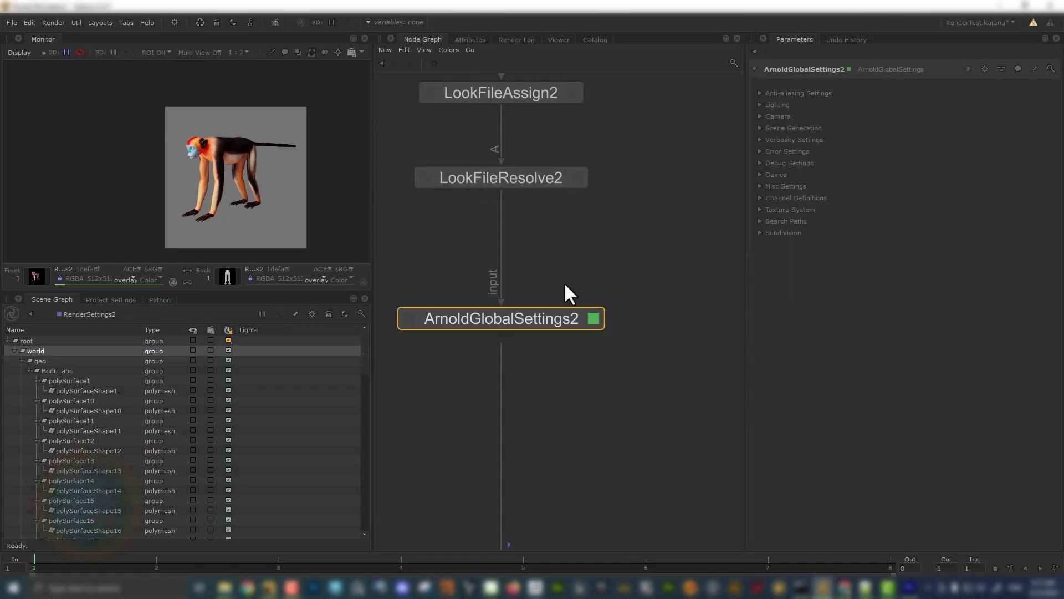
left_click(760, 93)
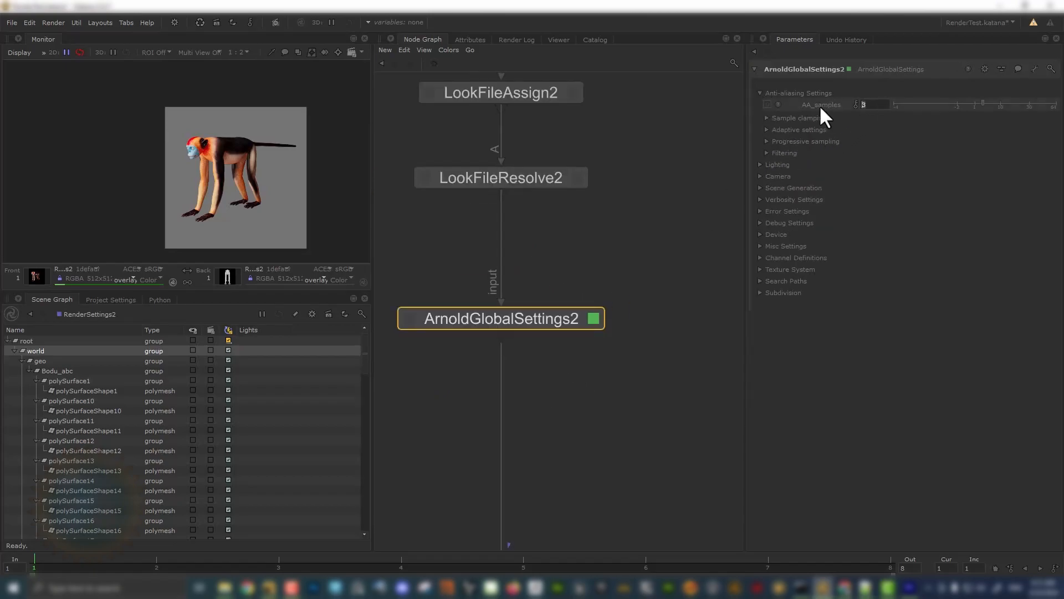
scroll(250, 179, "up", 3)
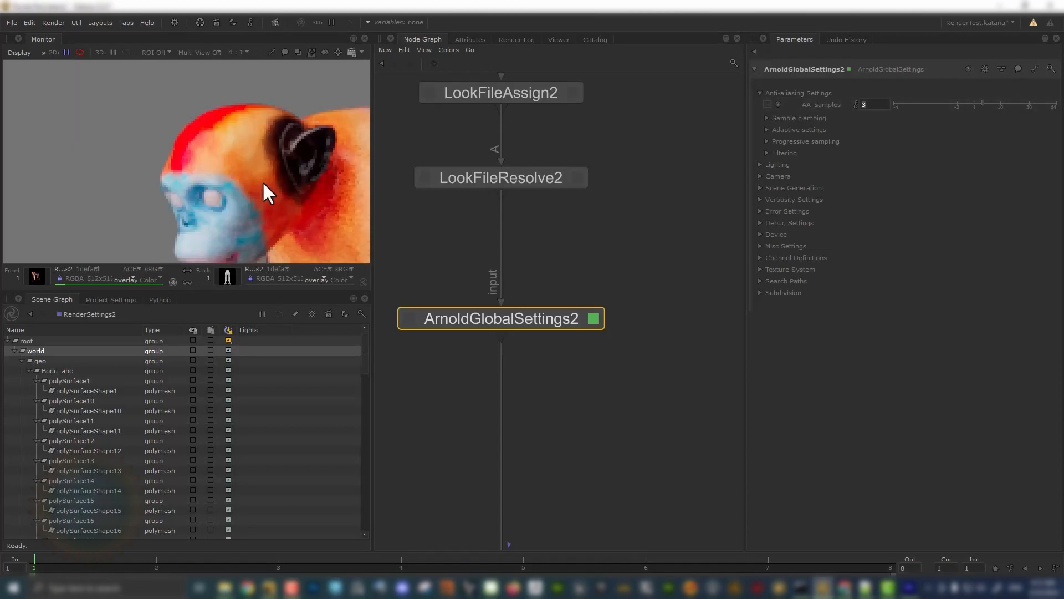
left_click(876, 104)
type("6")
key("Return")
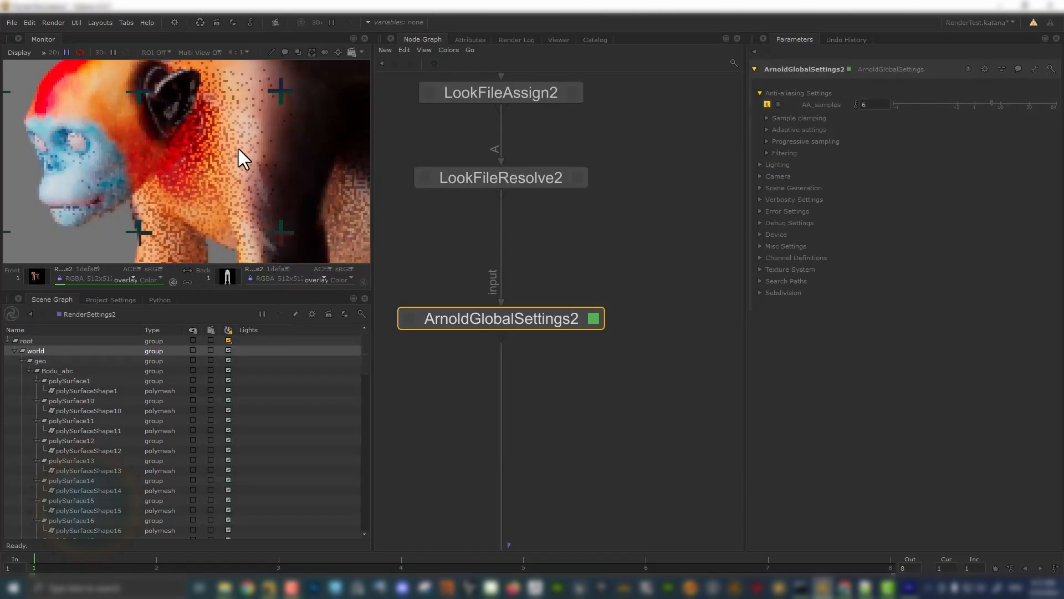
- Inspect the rendered character's noise and detail with the new anti-aliasing samples
scroll(239, 149, "down", 1)
scroll(269, 134, "up", 1)
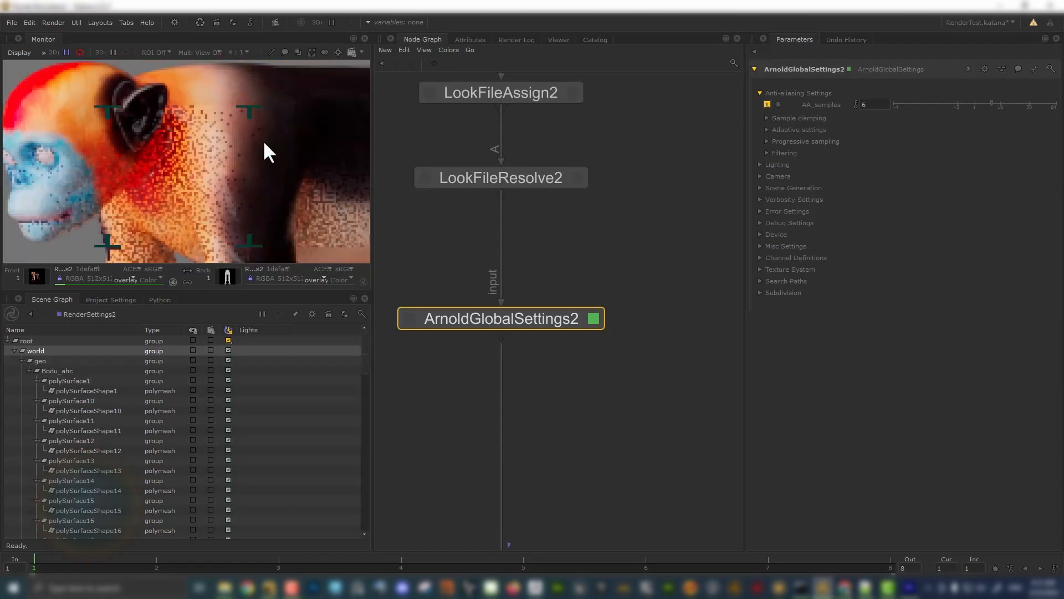
scroll(202, 187, "down", 1)
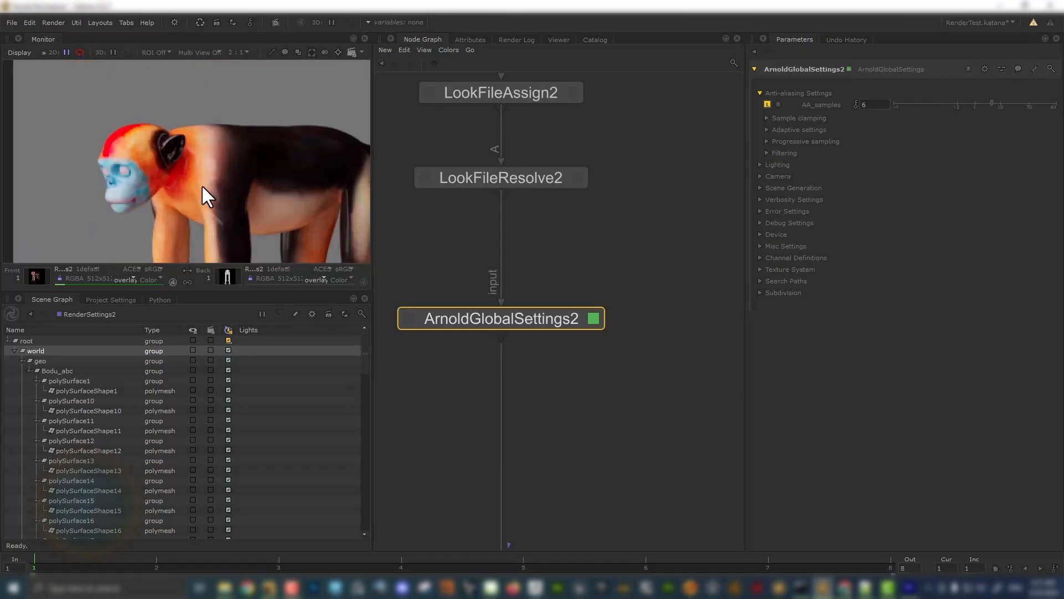
key("Return")
key("Return")
scroll(202, 187, "up", 1)
scroll(202, 188, "up", 1)
scroll(202, 188, "down", 2)
scroll(55, 171, "down", 1)
- Open RenderOutputDefine_Stack in the Render AOV Setting group and examine its output name, location type options and render location
scroll(573, 353, "down", 5)
scroll(606, 361, "up", 4)
scroll(643, 388, "up", 4)
scroll(518, 360, "down", 1)
left_click_drag(379, 287, 719, 458)
scroll(591, 367, "up", 3)
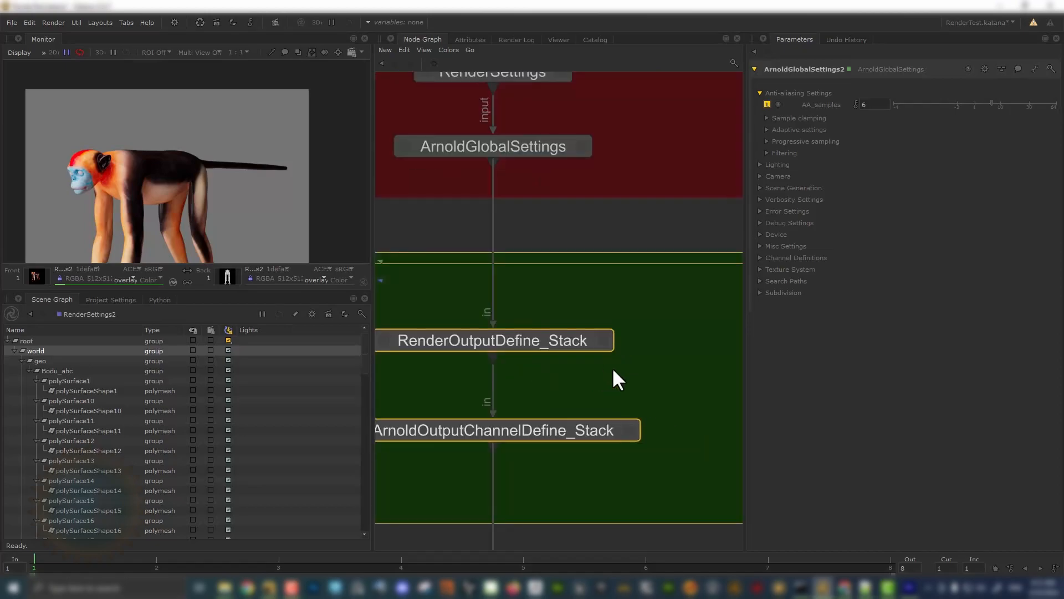
left_click(602, 339)
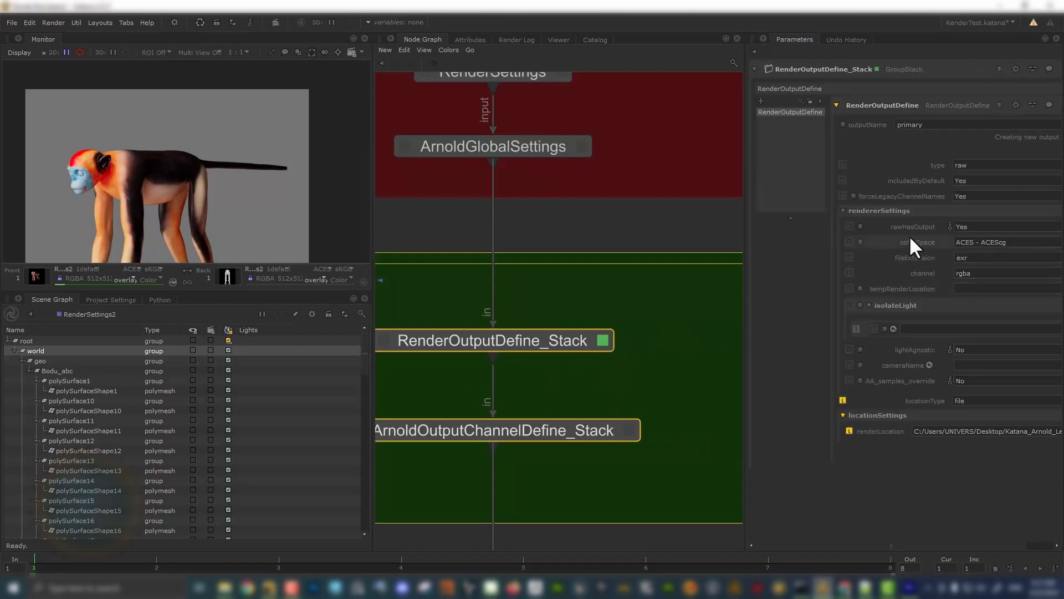
left_click(931, 125)
key("Return")
scroll(67, 169, "up", 2)
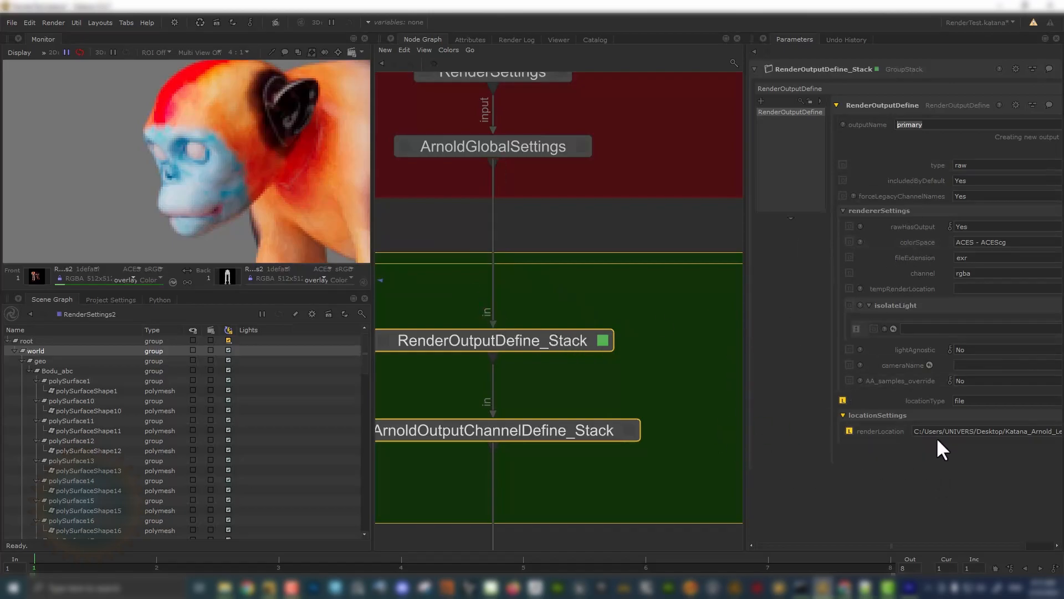
left_click(980, 402)
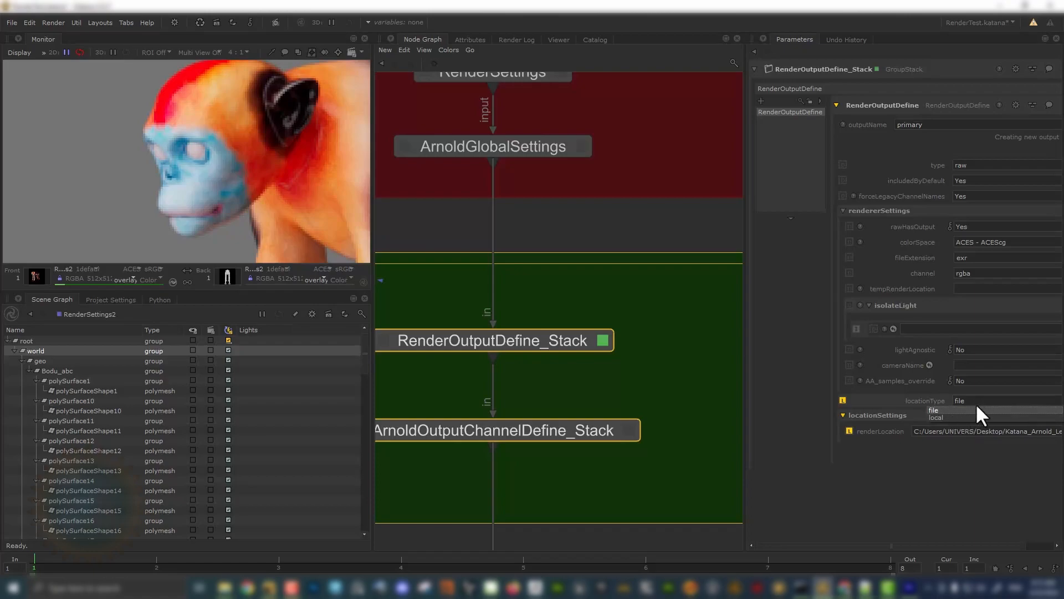
left_click_drag(737, 386, 663, 378)
scroll(582, 410, "down", 3)
scroll(519, 366, "up", 4)
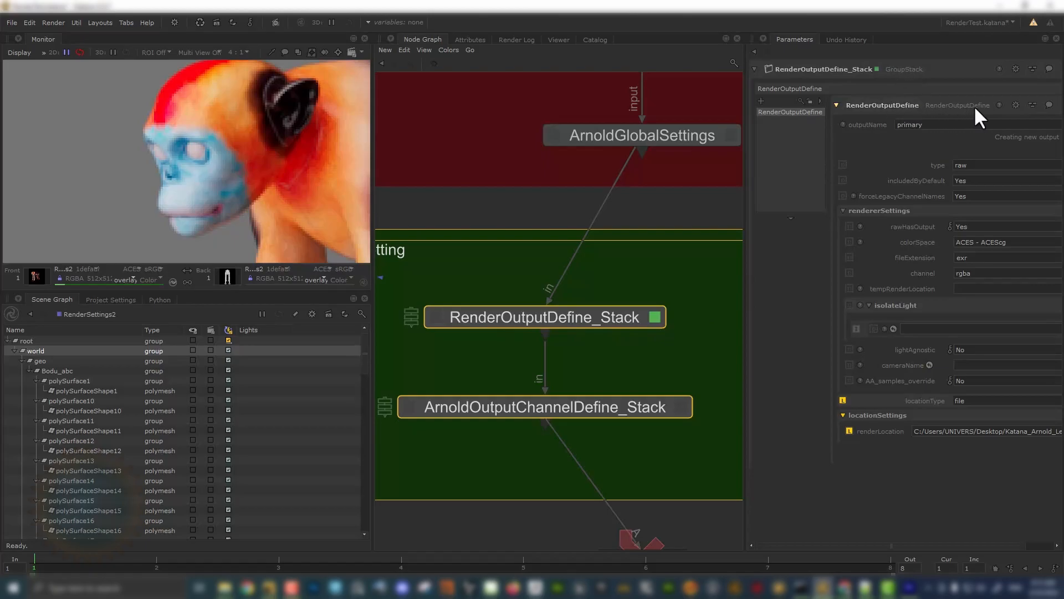
- Open ArnoldOutputChannelDefine_Stack and examine its diffuse channel, light path expression and the render output choices in the monitor
left_click(680, 406)
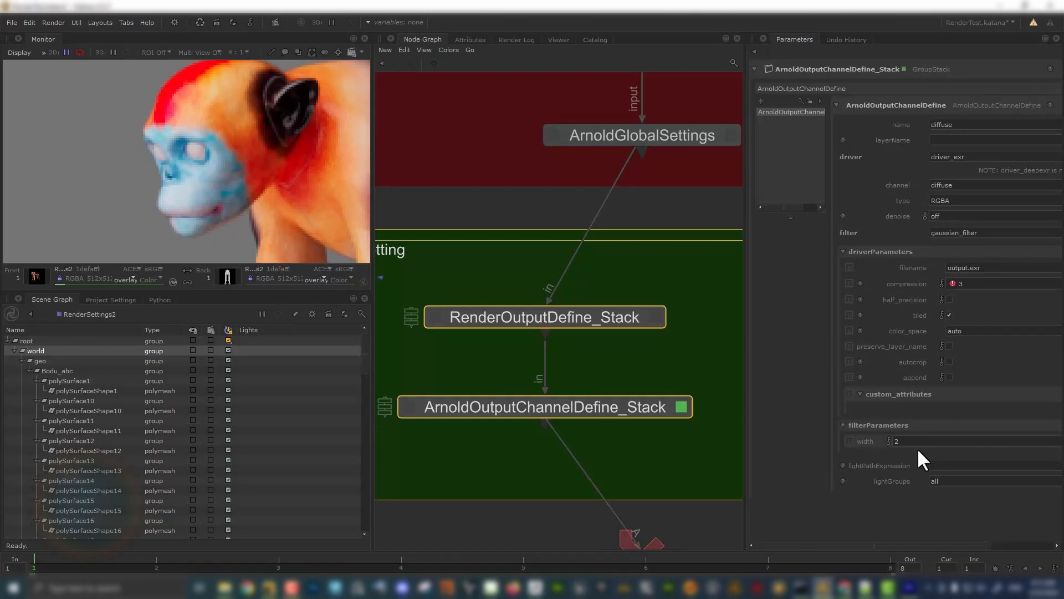
left_click(941, 467)
left_click(86, 269)
left_click(104, 279)
- Move the Render AOV Setting group back into line beneath the ArnoldGlobalSettings node and clear the selection
scroll(524, 327, "down", 5)
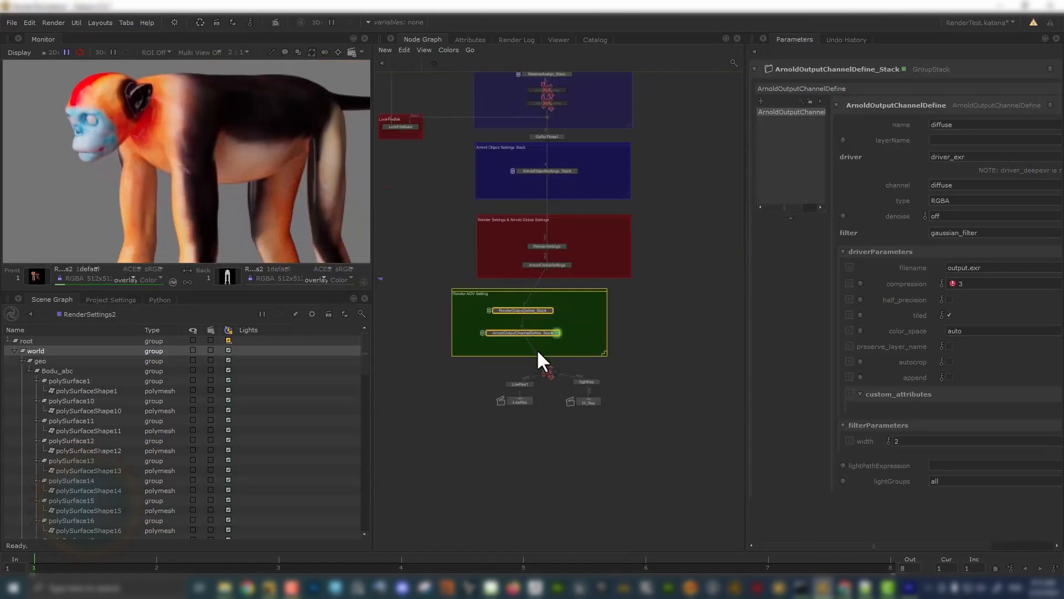
scroll(541, 383, "up", 5)
scroll(596, 423, "down", 3)
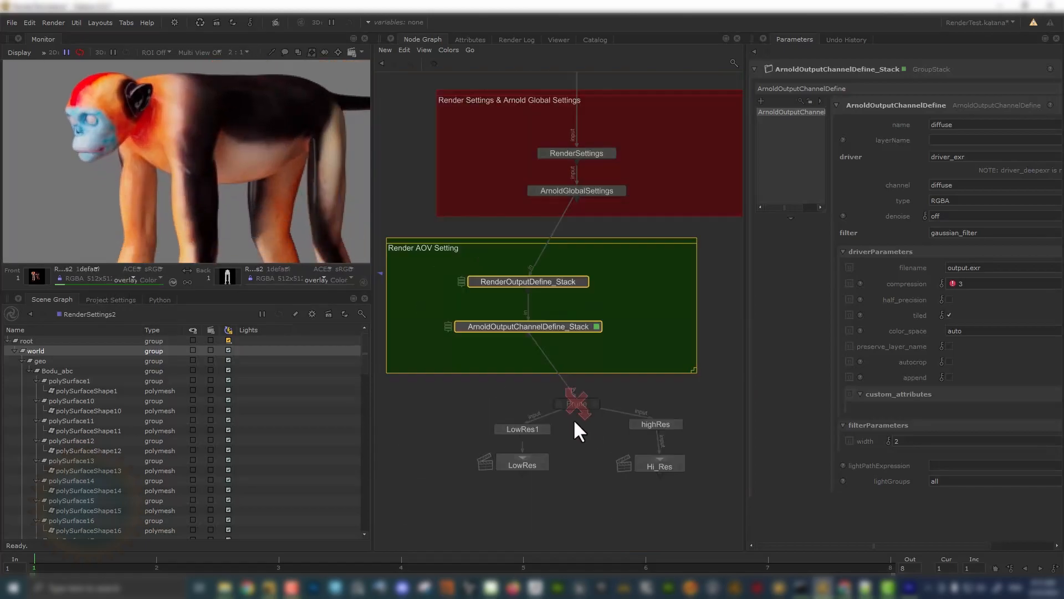
left_click_drag(433, 281, 497, 285)
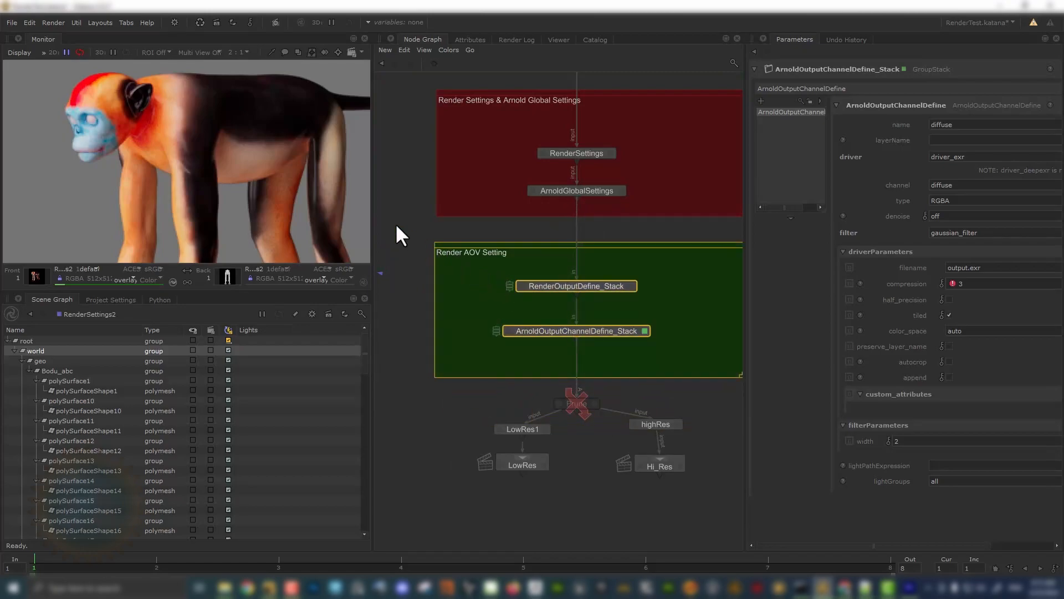
left_click_drag(416, 233, 530, 286)
left_click(525, 249)
scroll(517, 251, "down", 5)
middle_click_drag(482, 287, 560, 251)
scroll(507, 254, "up", 6)
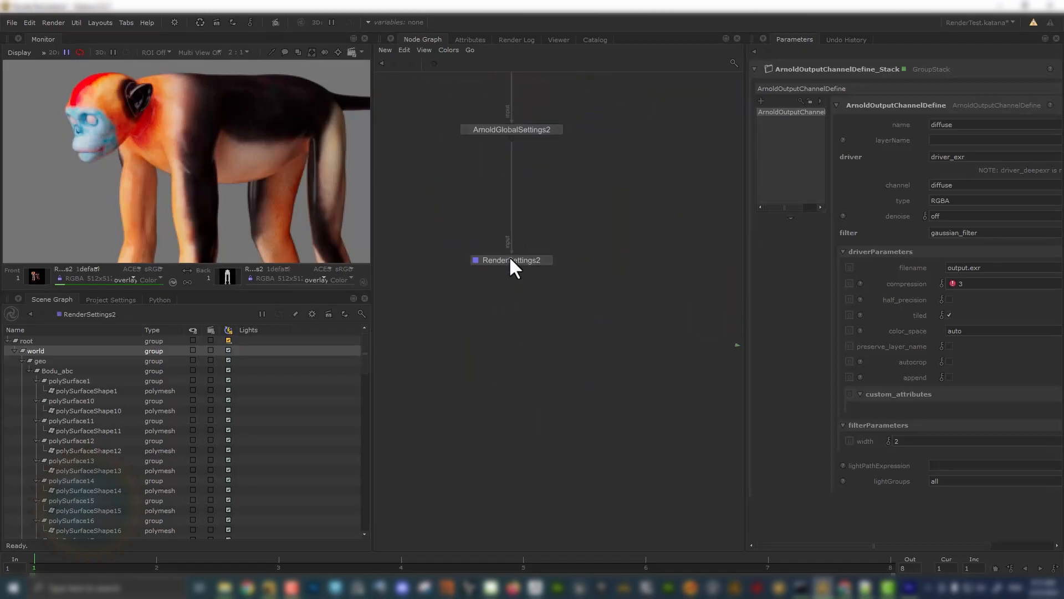
- Paste the Render AOV Setting group below RenderSettings2 and connect RenderSettings2 to RenderOutputDefine_Stack2
key("ctrl+v")
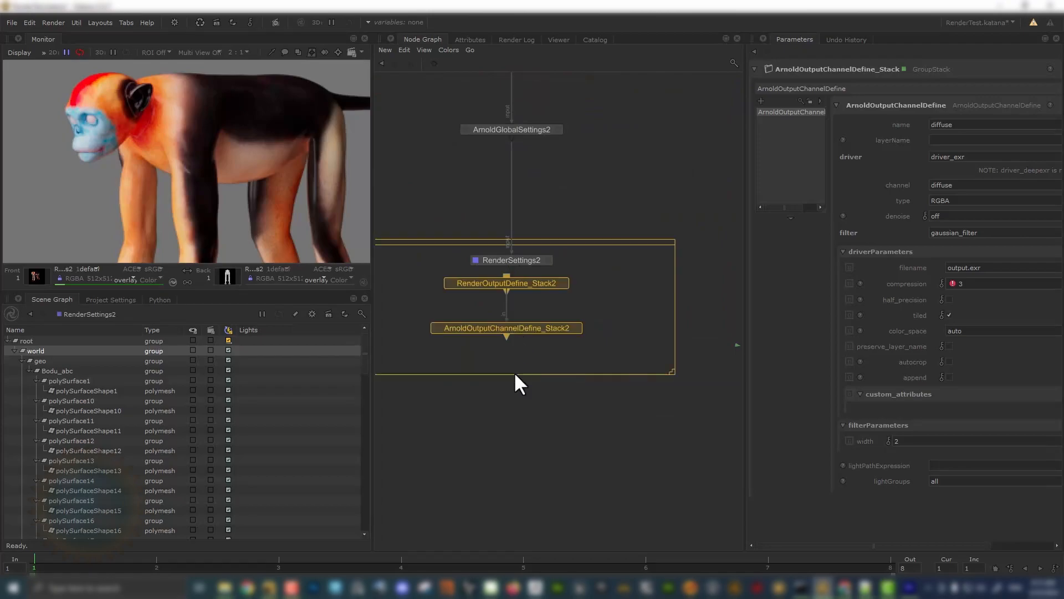
left_click(520, 341)
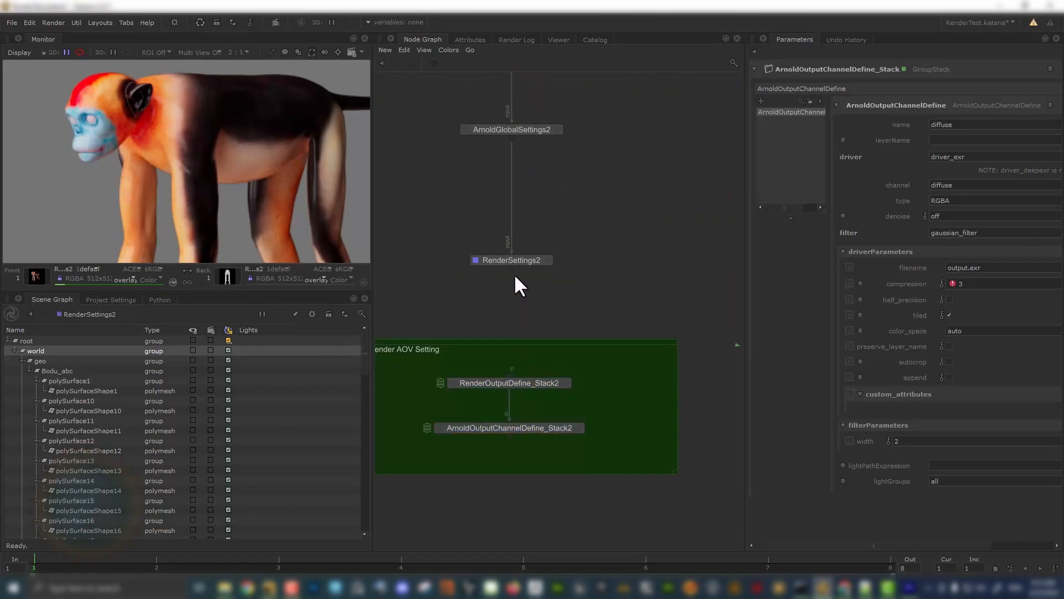
left_click_drag(511, 265, 508, 371)
left_click(509, 373)
left_click(562, 320)
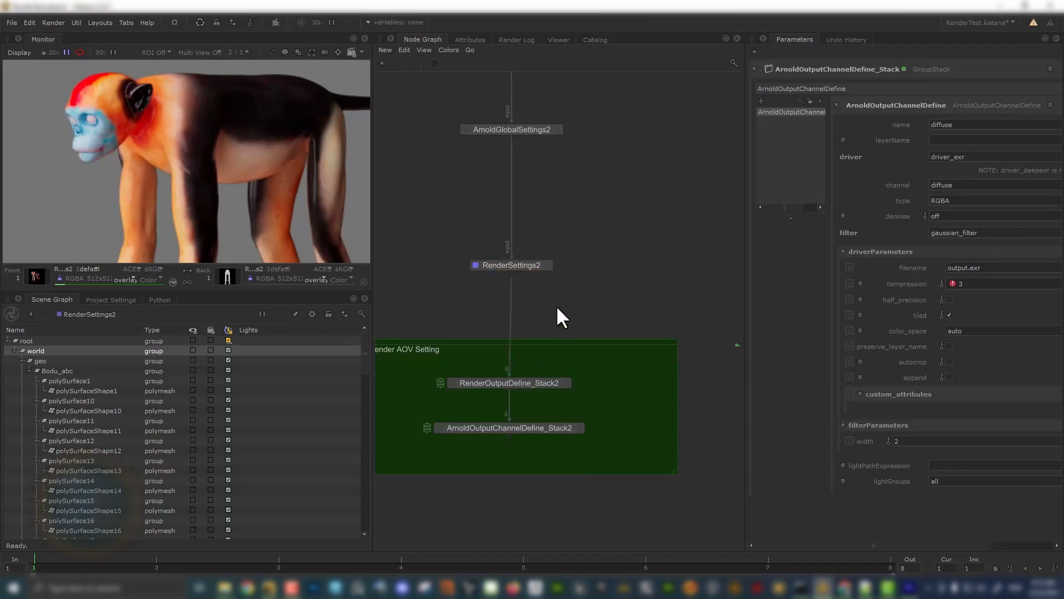
middle_click_drag(485, 285, 517, 213)
scroll(159, 166, "down", 1)
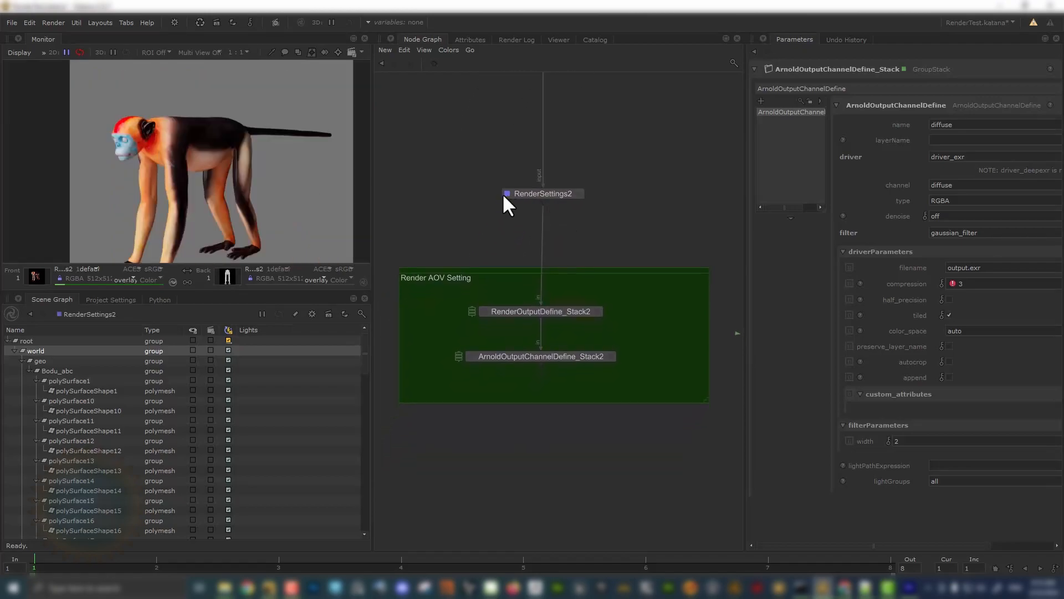
- Set the view to ArnoldOutputChannelDefine_Stack2 and start a preview render from it
scroll(509, 200, "up", 3)
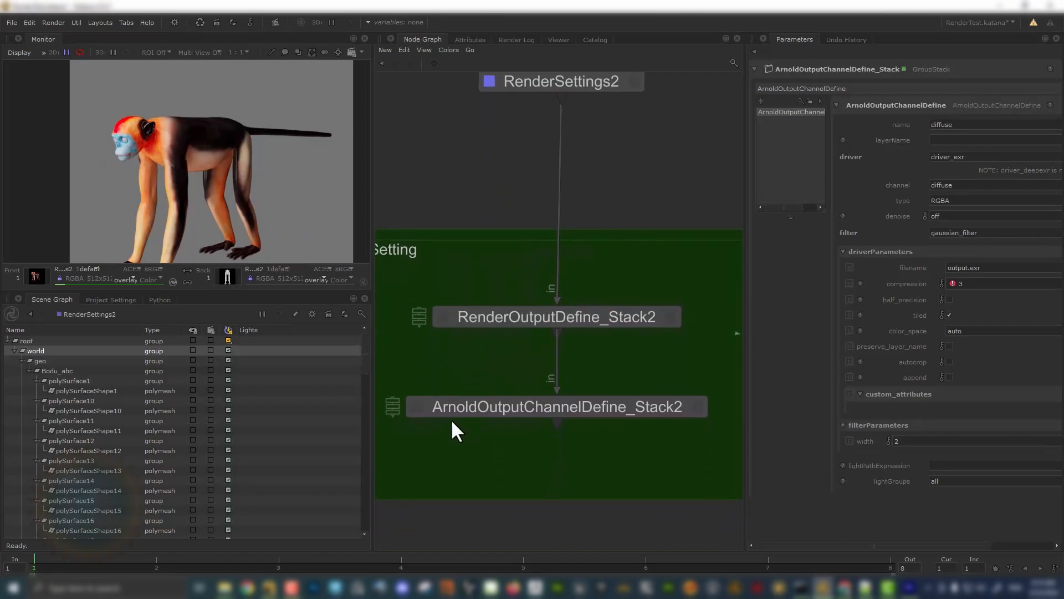
left_click(420, 405)
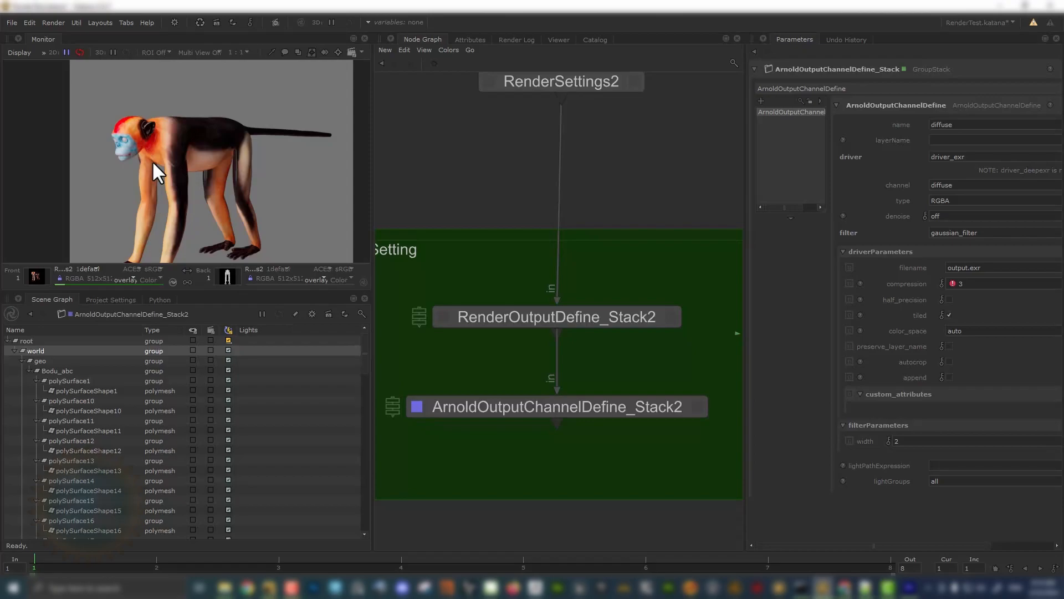
key("p")
scroll(142, 140, "up", 2)
- Review the node chain from the scene inputs to the AOV group, focusing on LookFileAssign2 and LookFileResolve2
scroll(543, 357, "down", 10)
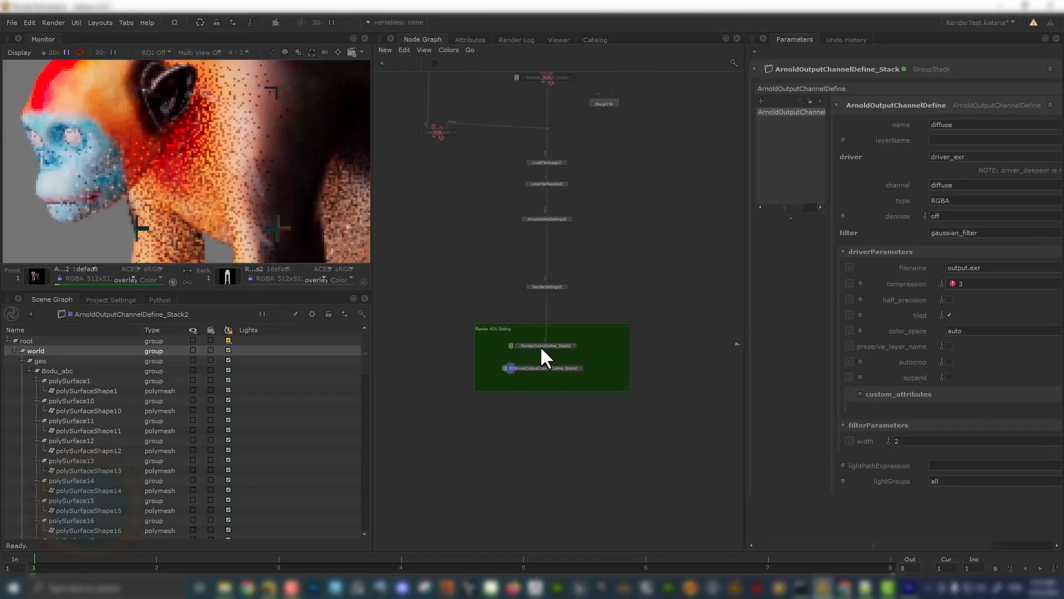
scroll(554, 444, "up", 4)
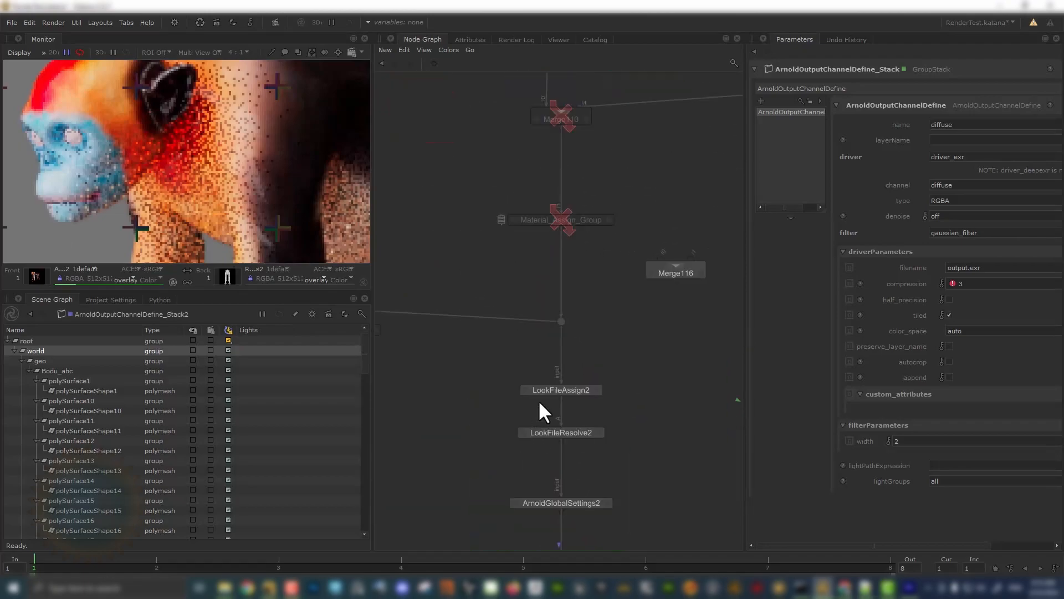
left_click_drag(484, 361, 643, 464)
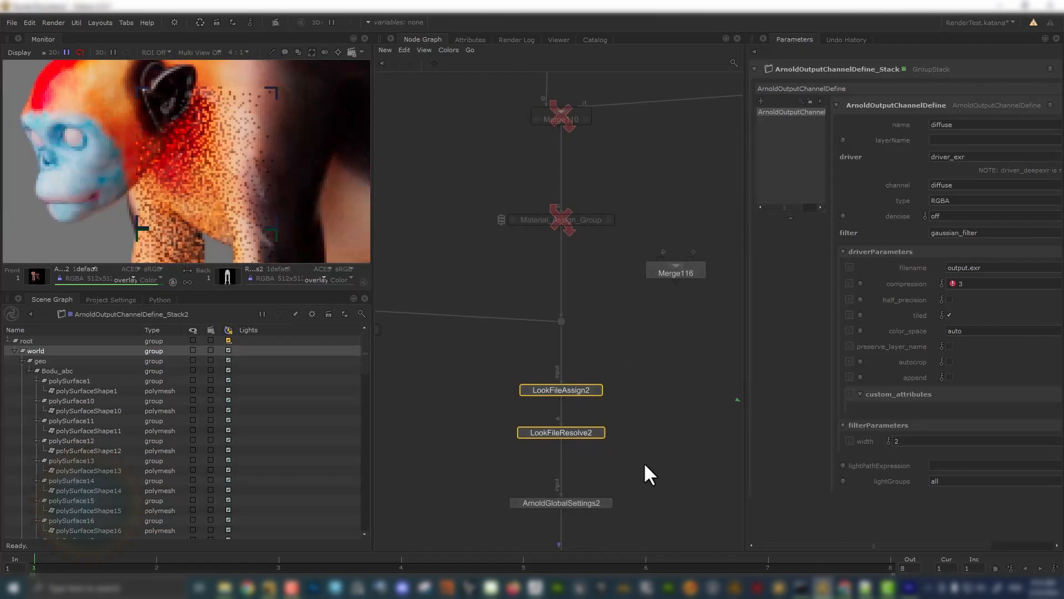
left_click_drag(474, 349, 640, 456)
scroll(587, 384, "down", 3)
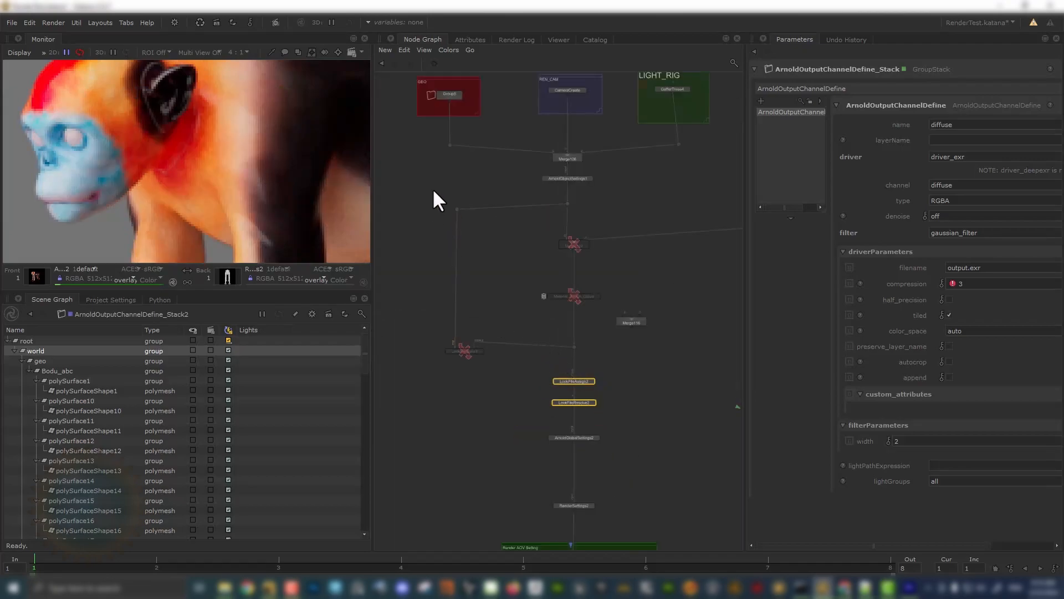
left_click_drag(521, 360, 635, 417)
scroll(635, 416, "down", 4)
- Examine the reference network's grouped stacks, from the global lookdev assignment and MaterialAssign Stack down to the render and AOV settings
middle_click_drag(659, 393, 430, 344)
middle_click_drag(682, 318, 442, 323)
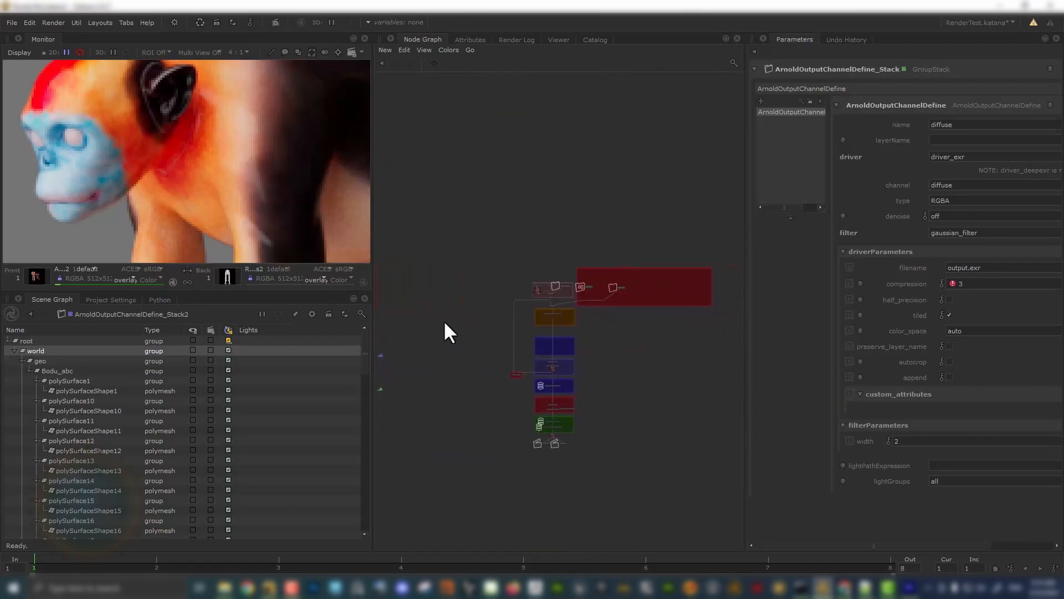
left_click_drag(507, 221, 675, 463)
key("f")
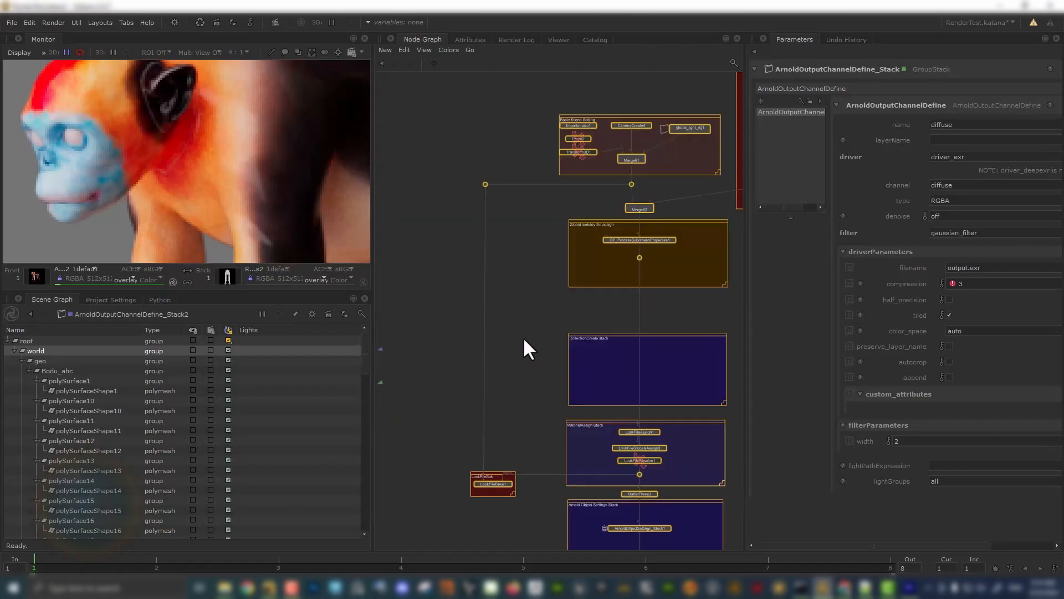
left_click(558, 338)
middle_click_drag(631, 434, 574, 334)
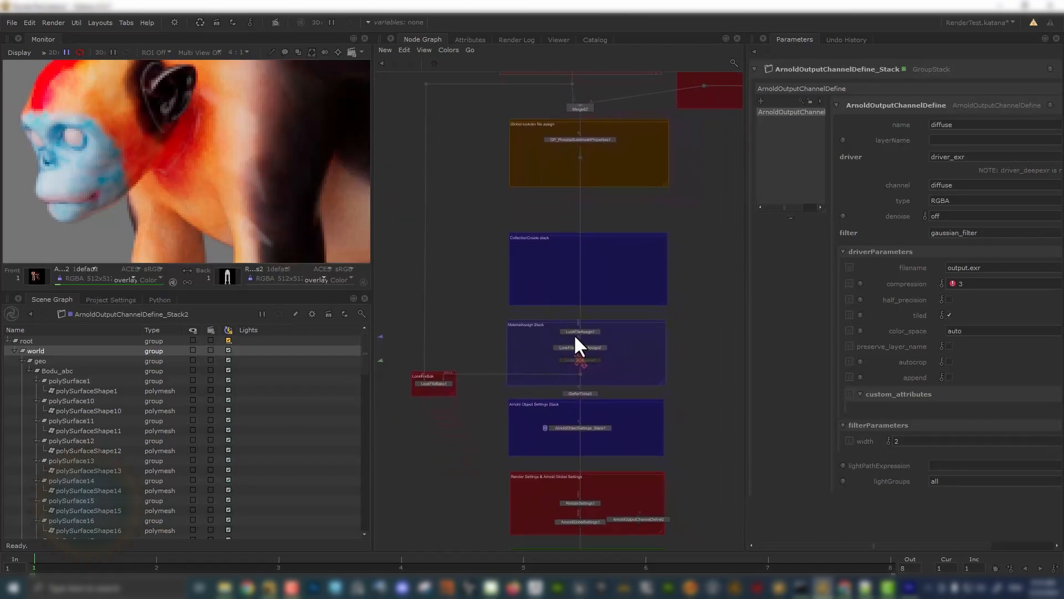
scroll(574, 335, "up", 4)
scroll(527, 209, "down", 8)
middle_click_drag(492, 123, 482, 242)
left_click_drag(423, 143, 749, 315)
scroll(540, 394, "up", 8)
middle_click_drag(562, 421, 559, 219)
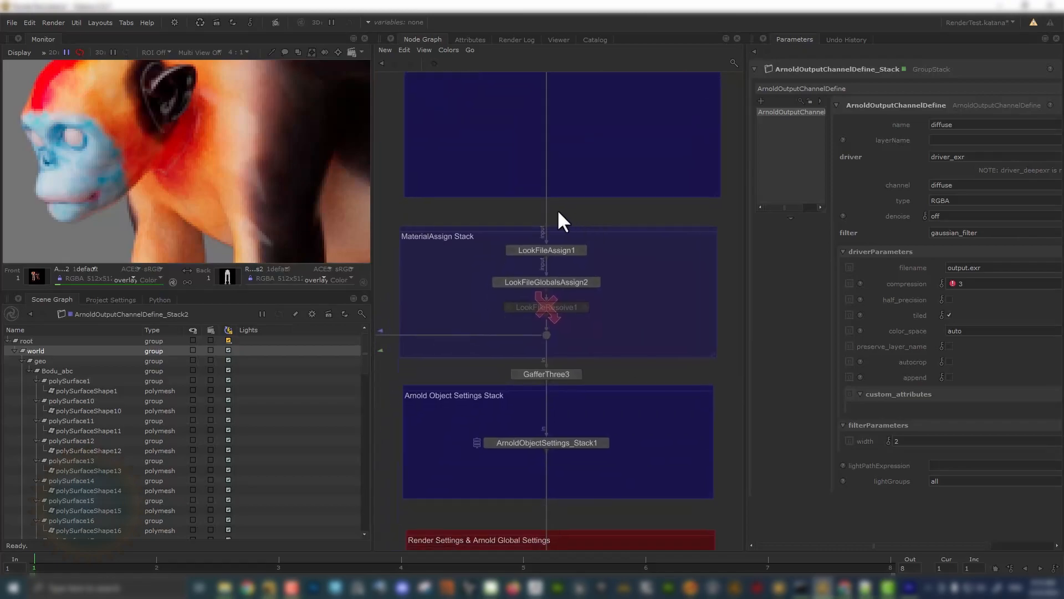
scroll(455, 233, "down", 3)
left_click_drag(444, 223, 627, 517)
middle_click_drag(653, 498, 653, 344)
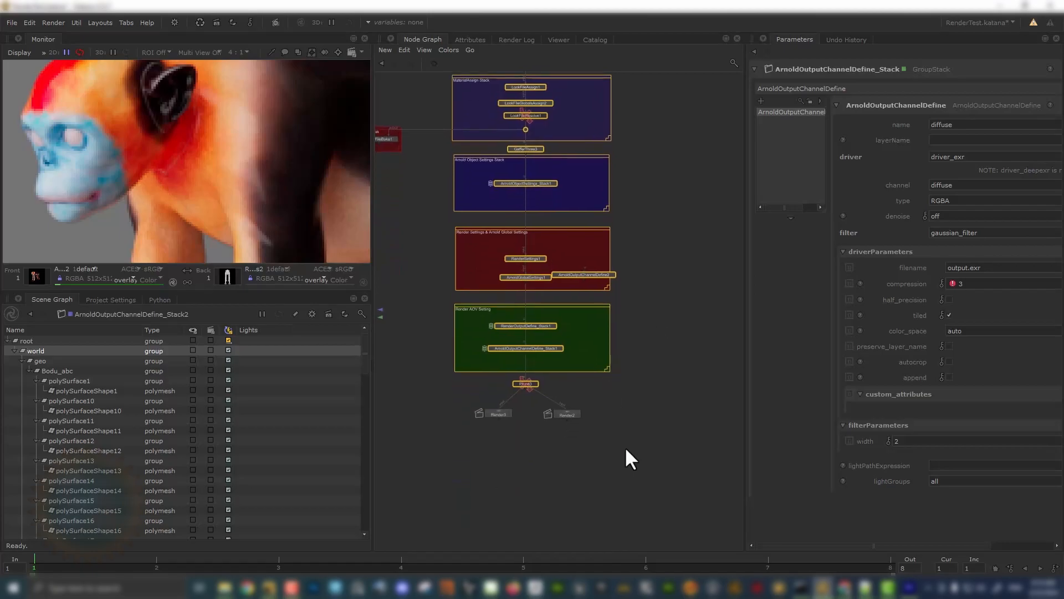
- Examine how the reference networks branch into separate render nodes after Prune, including the highRes and Hi_Res nodes
left_click(640, 436)
left_click_drag(640, 436, 438, 395)
middle_click_drag(438, 395, 668, 386)
scroll(453, 395, "down", 3)
scroll(486, 377, "down", 3)
scroll(451, 392, "up", 5)
scroll(492, 387, "up", 6)
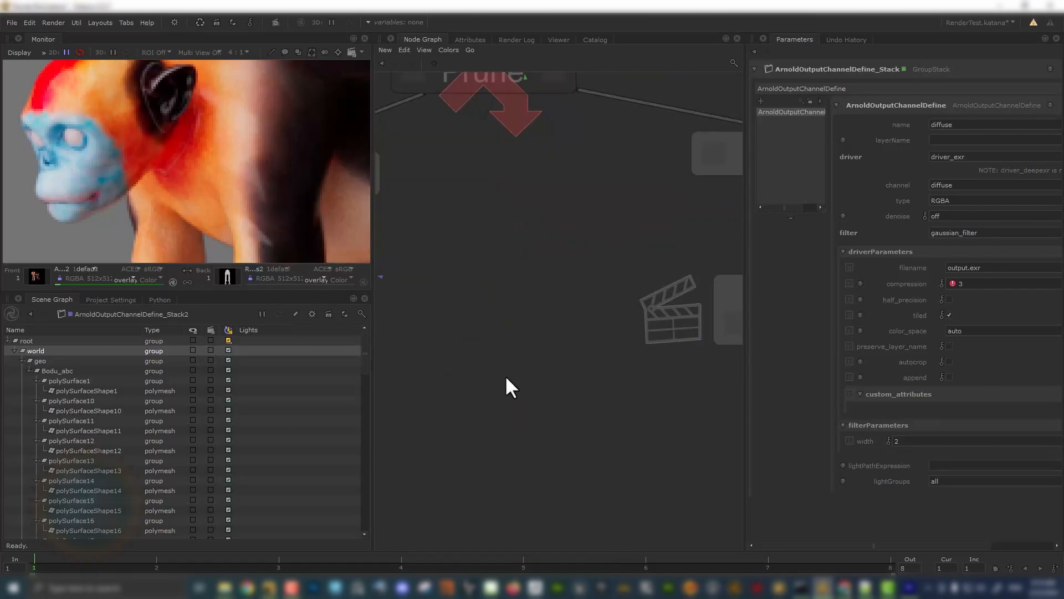
scroll(571, 341, "down", 4)
middle_click_drag(715, 410, 630, 445)
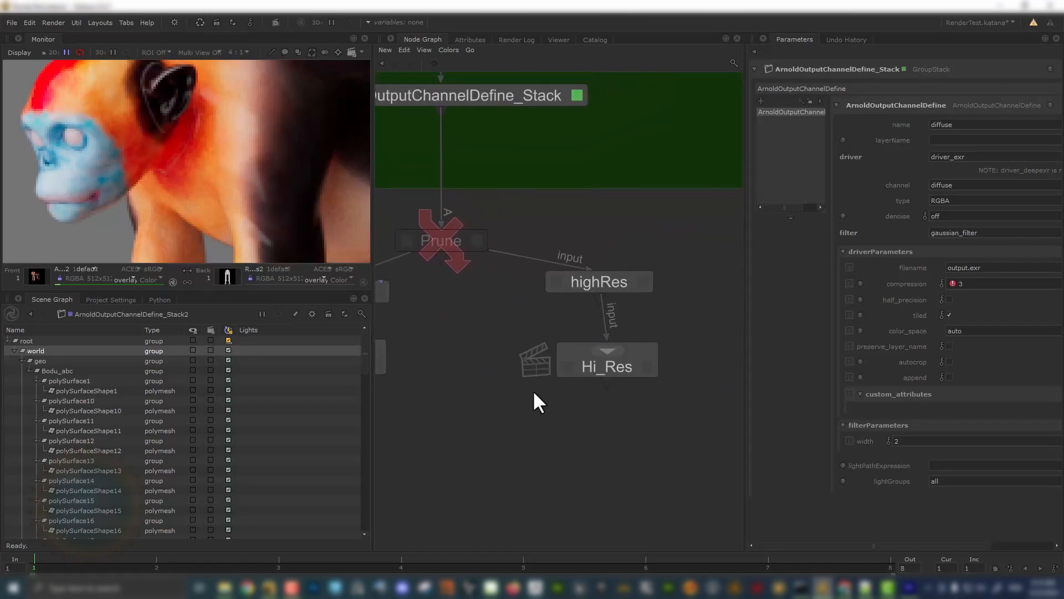
middle_click_drag(481, 321, 537, 427)
scroll(537, 426, "down", 8)
middle_click_drag(481, 350, 654, 341)
middle_click_drag(464, 305, 590, 306)
scroll(525, 365, "up", 8)
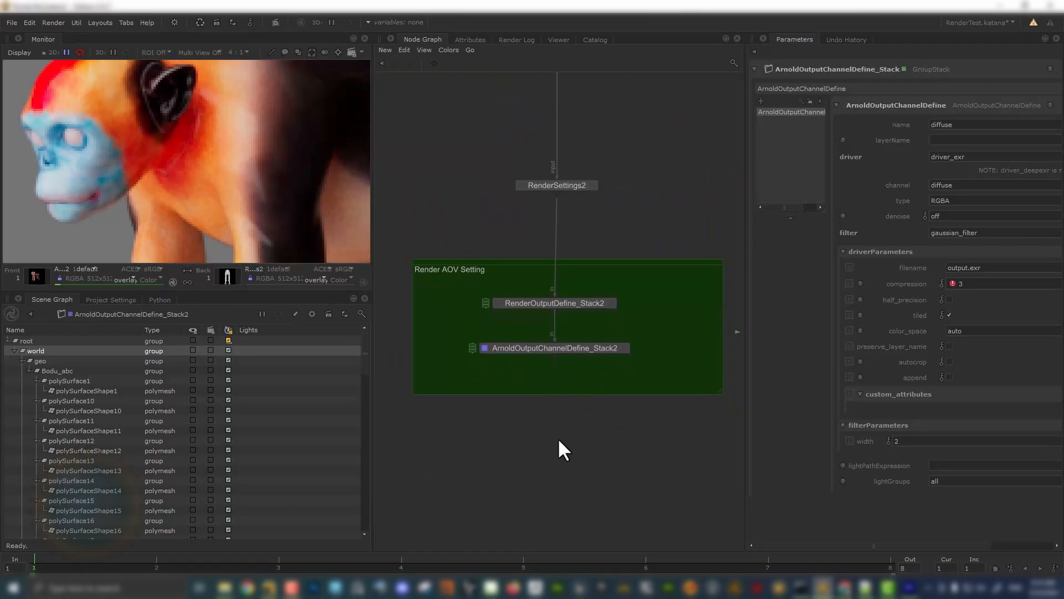
- Add a Render node, connect it beneath ArnoldOutputChannelDefine_Stack2, and view its scene and parameters
key("Tab")
type("ren")
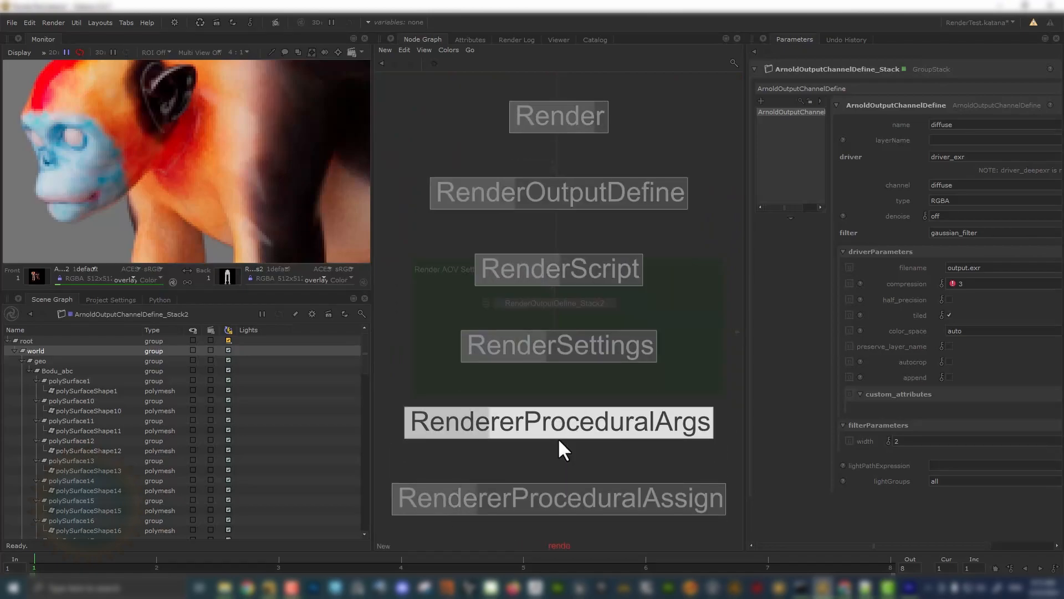
left_click(588, 133)
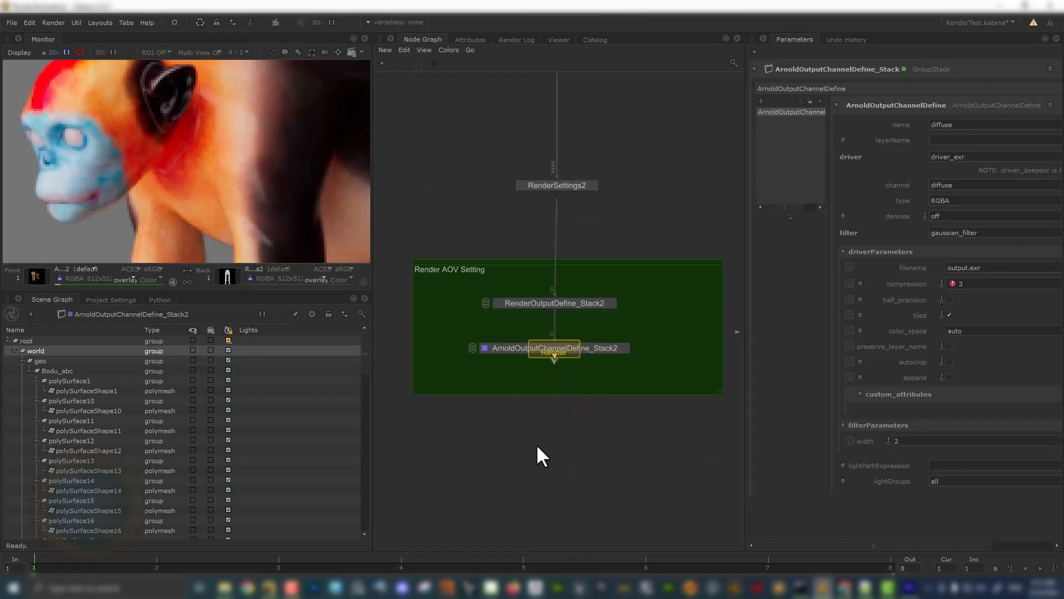
left_click(561, 480)
left_click_drag(559, 480, 548, 478)
key("v")
key("e")
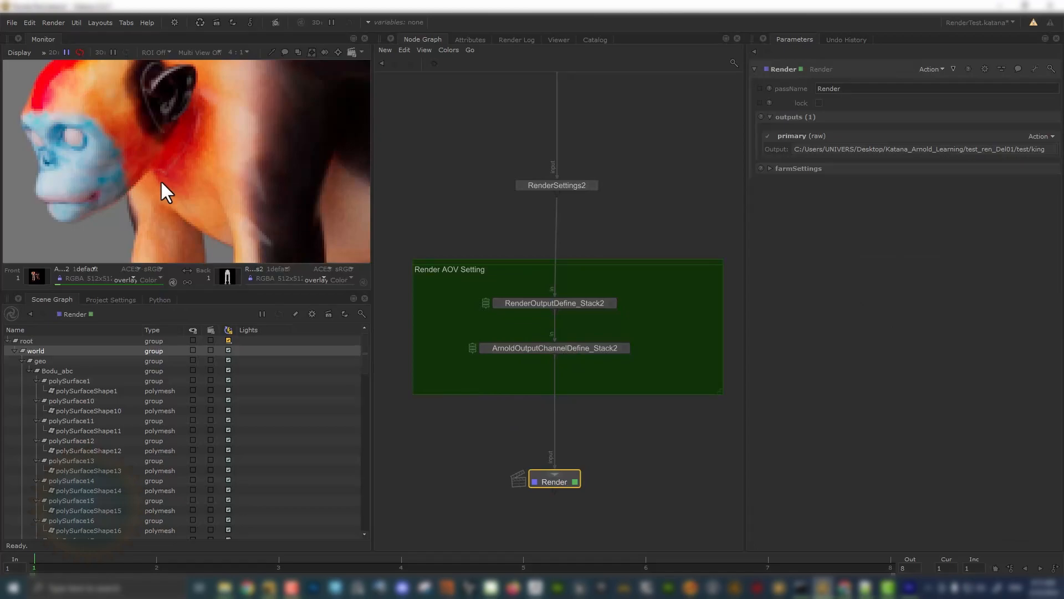
scroll(211, 169, "down", 1)
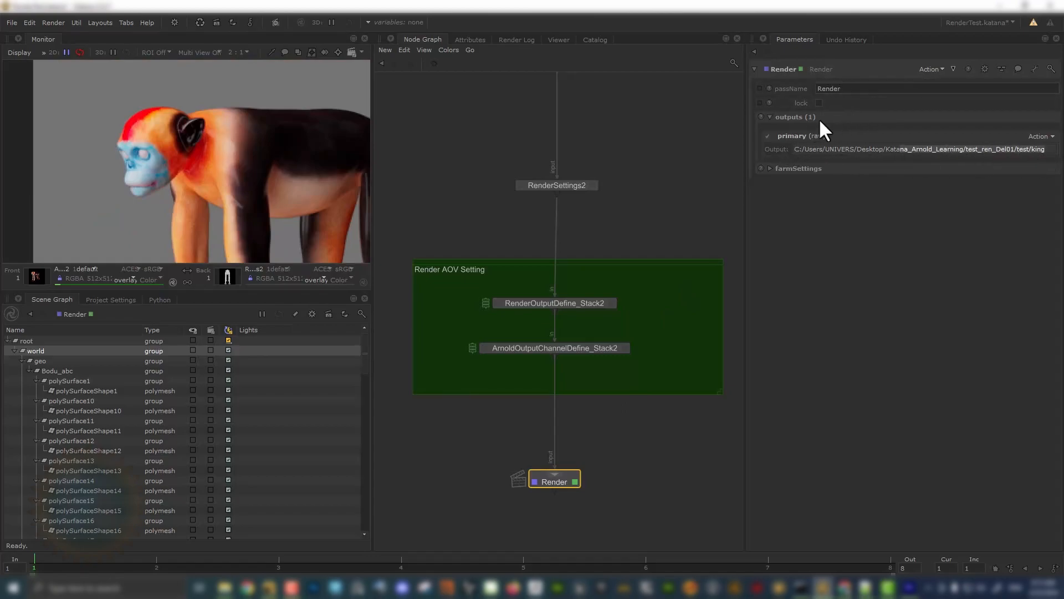
- Insert a Dot node between ArnoldOutputChannelDefine_Stack2 and Render, offsetting the Render node to the left of the main line
scroll(547, 489, "up", 3)
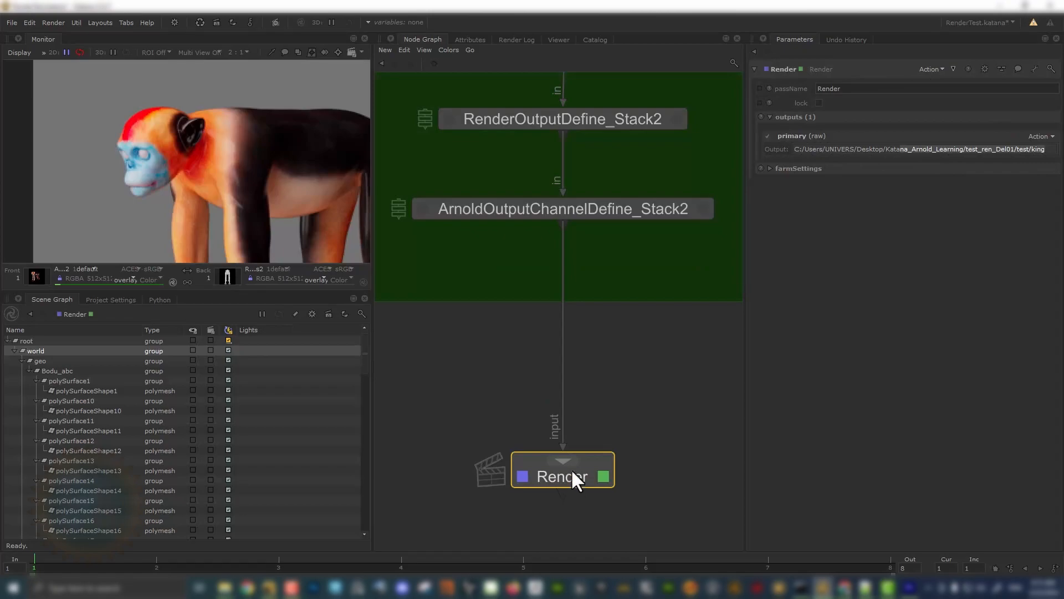
scroll(563, 431, "down", 5)
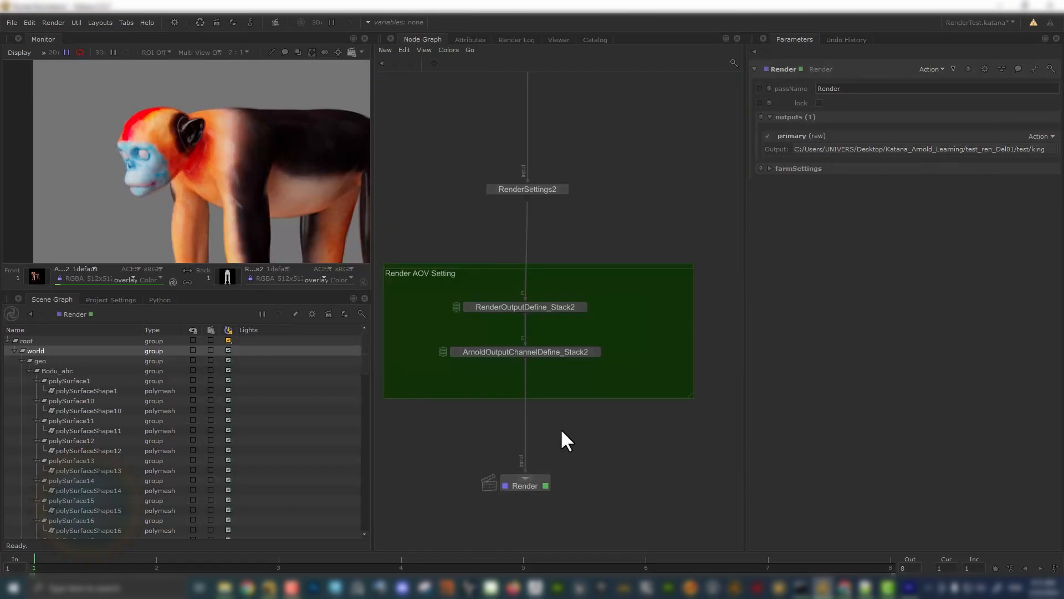
middle_click_drag(557, 427, 566, 359)
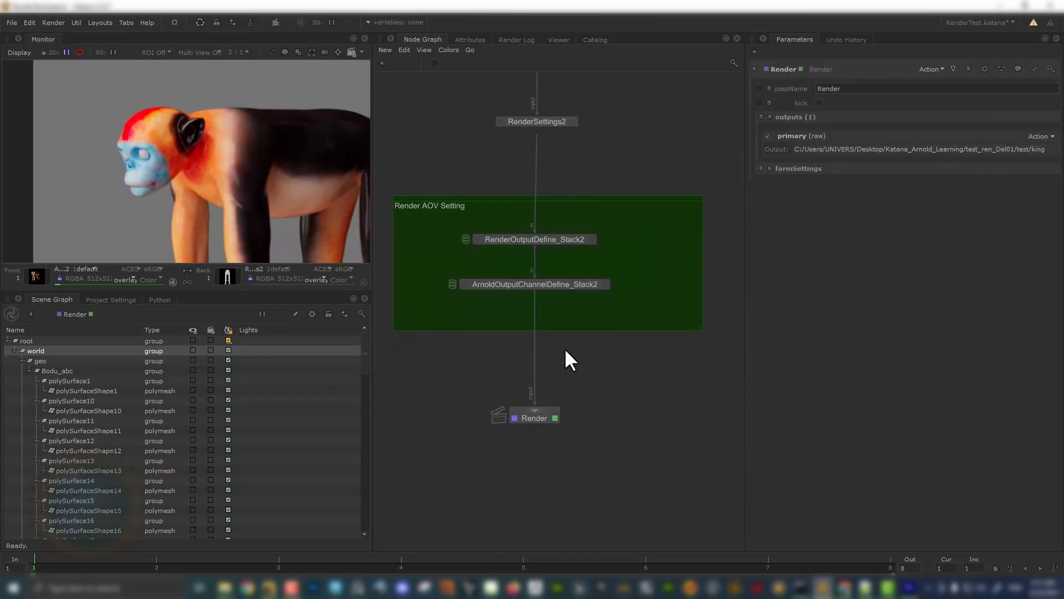
key("Tab")
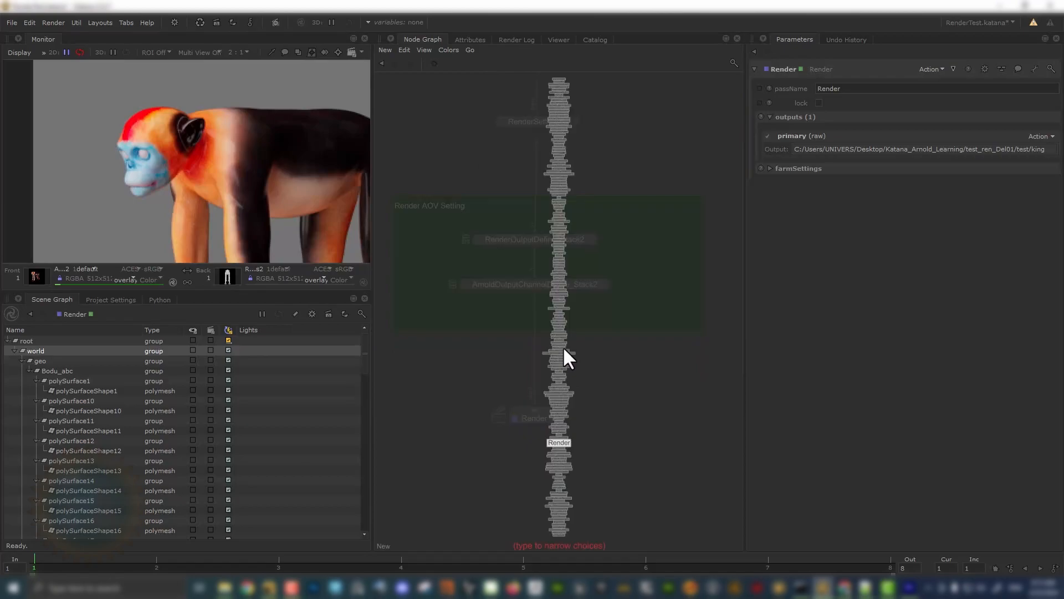
type("do")
left_click(549, 444)
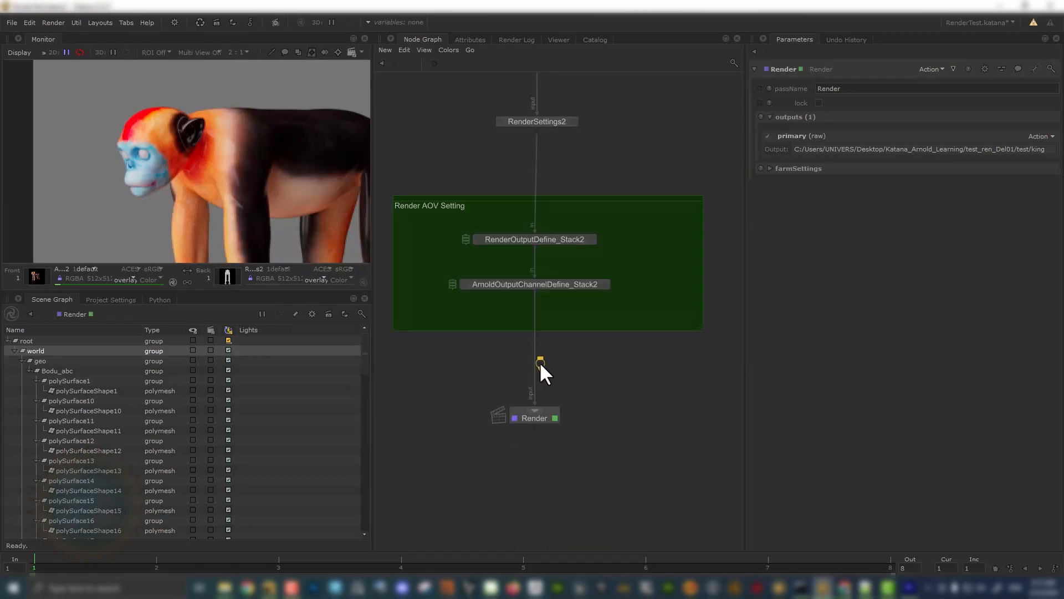
left_click(533, 351)
left_click_drag(534, 353, 552, 359)
left_click_drag(534, 422, 441, 438)
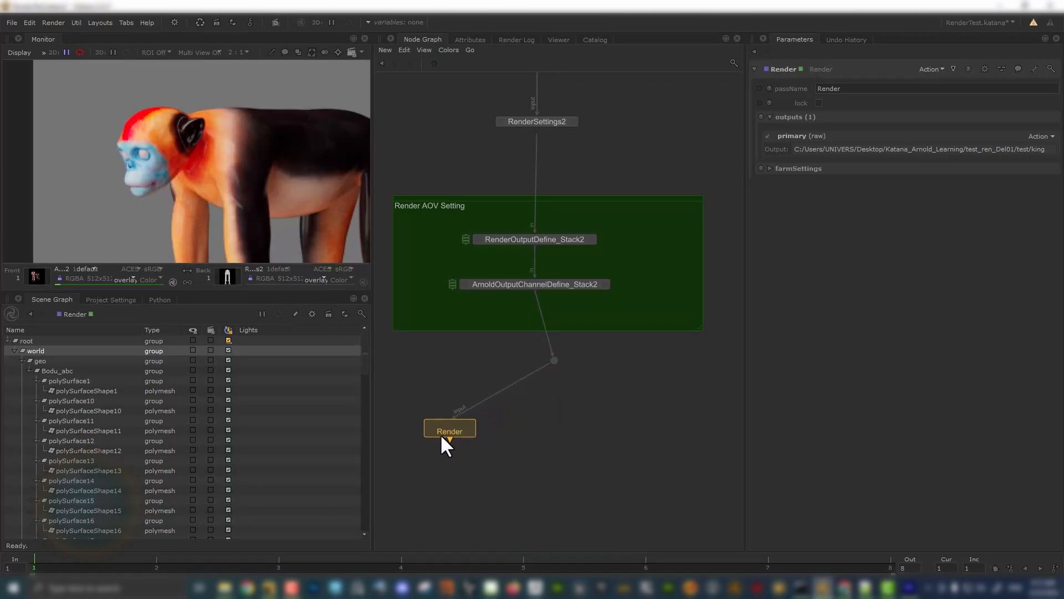
mouse_move(553, 360)
left_mouse_down()
mouse_move(525, 367)
mouse_move(535, 369)
left_mouse_up()
- Add a backdrop around the Render node, label it Hi_Res and color it dark blue
middle_click_drag(428, 492, 508, 446)
left_click_drag(436, 409, 576, 354)
key("Tab")
type("ba")
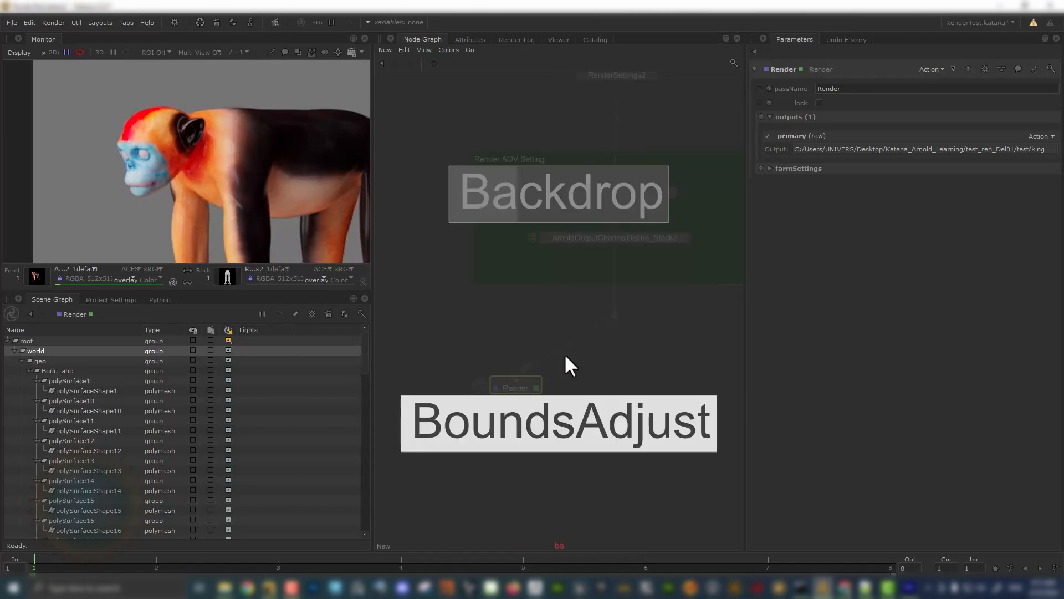
key("Return")
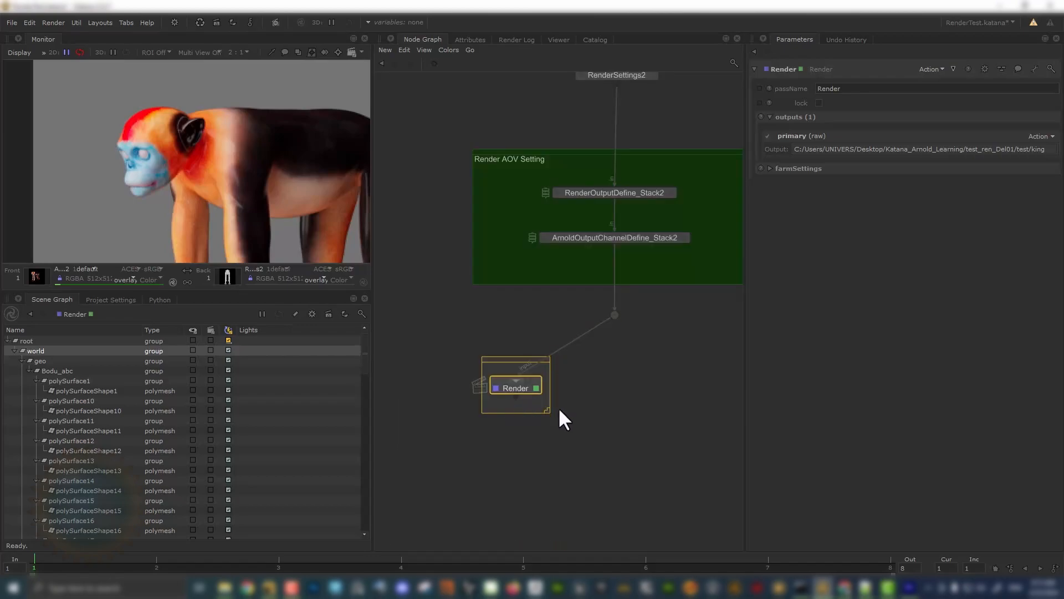
double_click(506, 359)
type("Hi_Res")
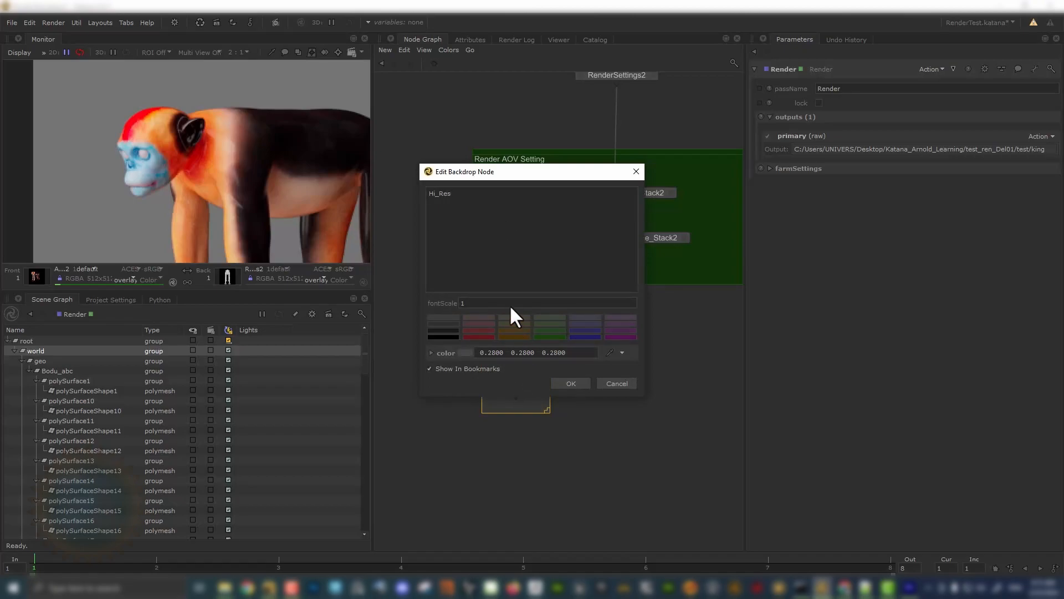
left_click(592, 329)
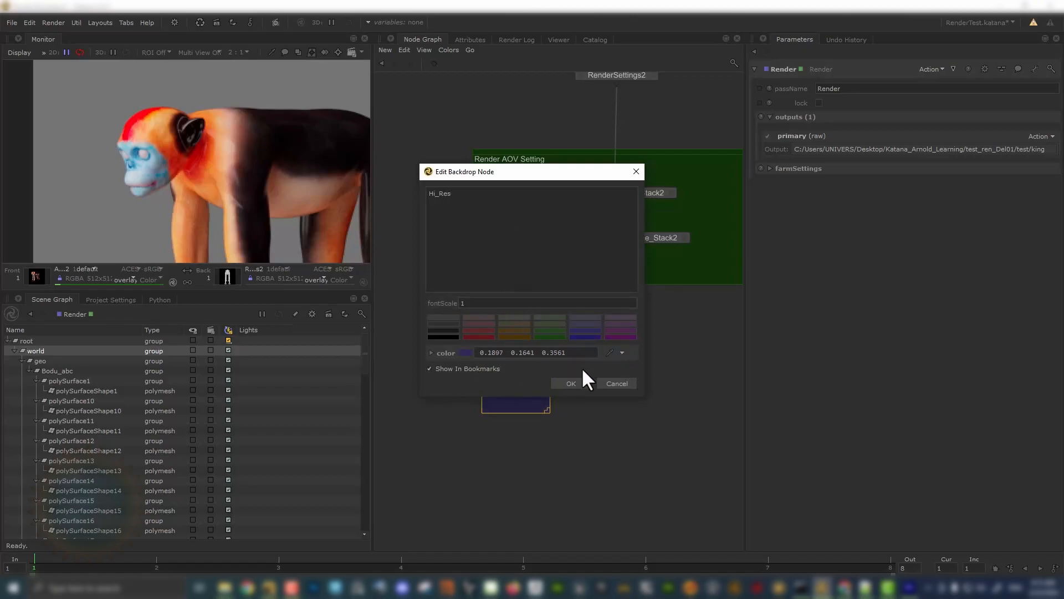
left_click(571, 383)
- Duplicate the Hi_Res backdrop with its Render node to the right and connect the copied node to the Dot
middle_click_drag(594, 423, 532, 416)
left_click_drag(411, 331, 509, 420)
left_click(591, 400)
key("ctrl+v")
left_click(621, 383)
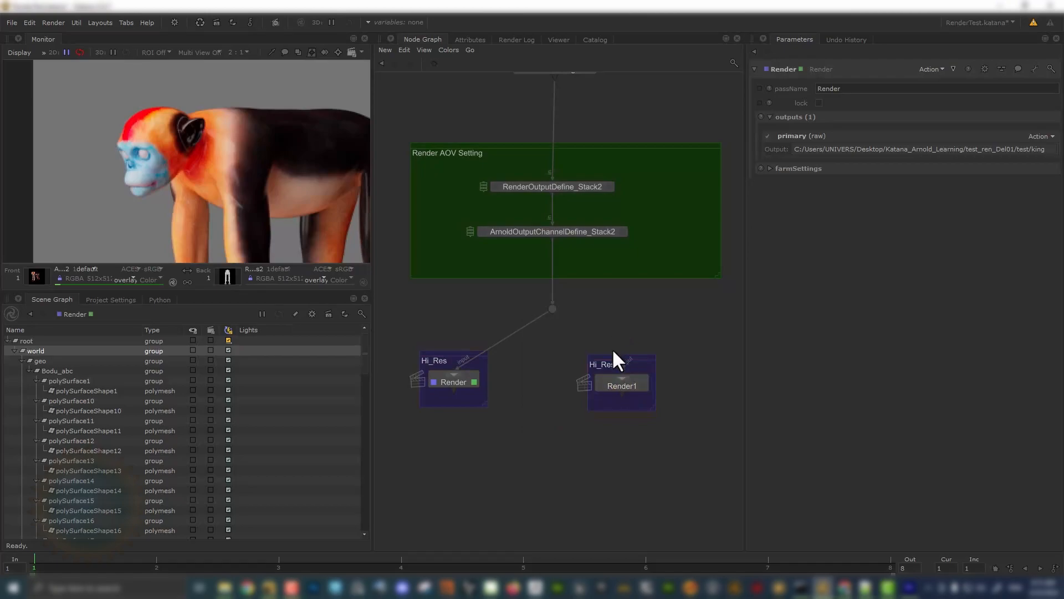
scroll(613, 349, "up", 4)
left_click_drag(631, 400, 490, 259)
scroll(571, 256, "down", 4)
middle_click_drag(574, 258, 603, 264)
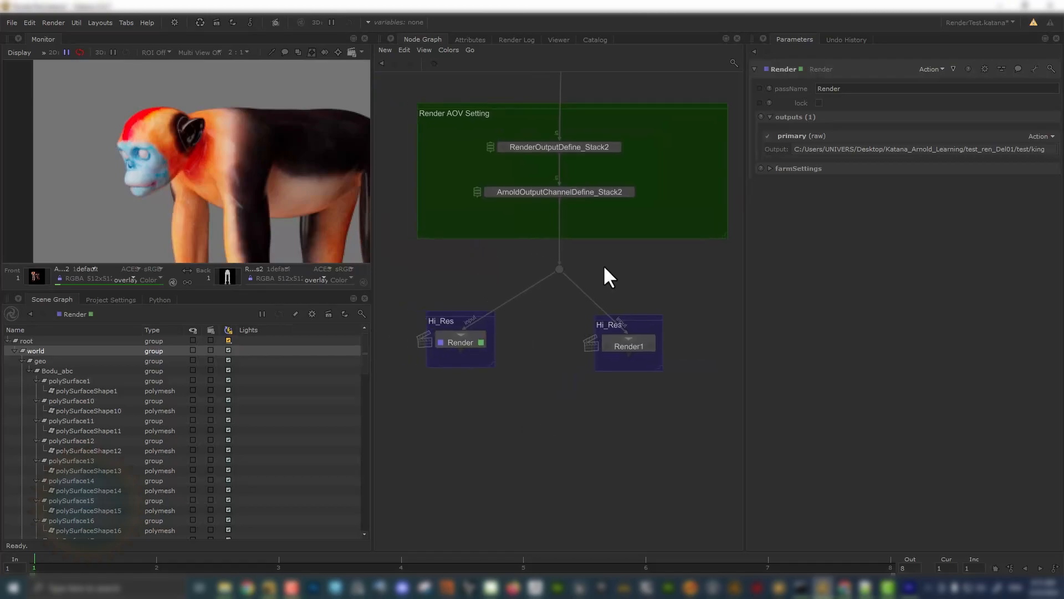
- Add an ArnoldCameraSettings node below the two render backdrops and view its parameters
key("Tab")
type("ar")
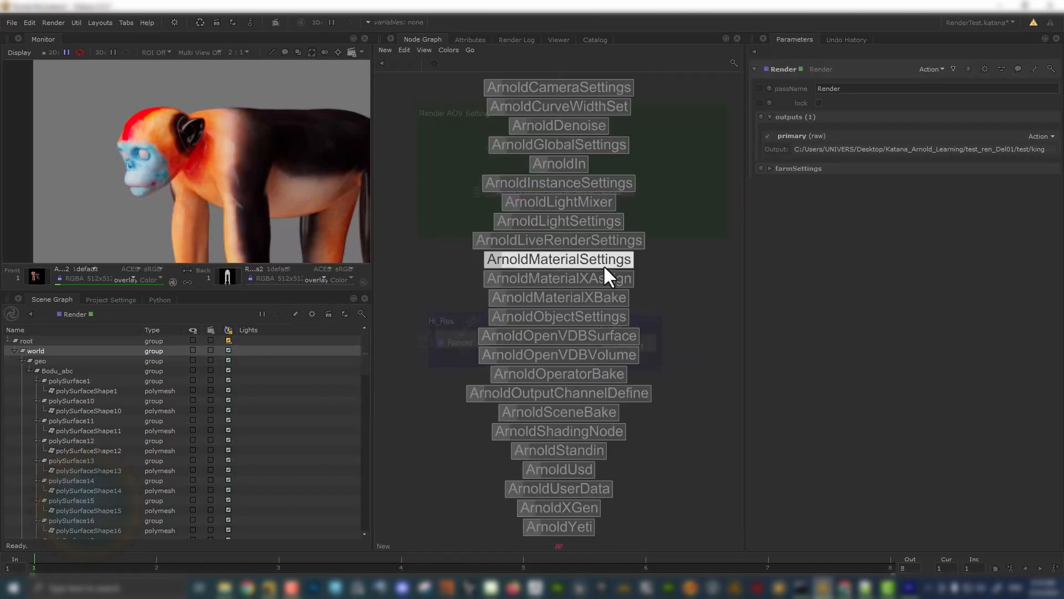
type("nol")
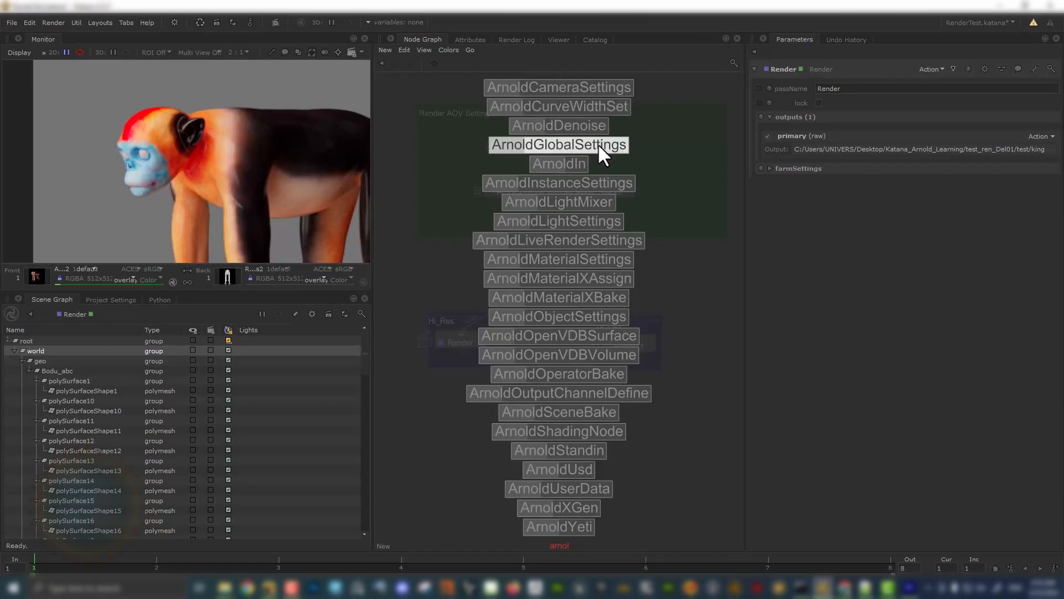
left_click(593, 90)
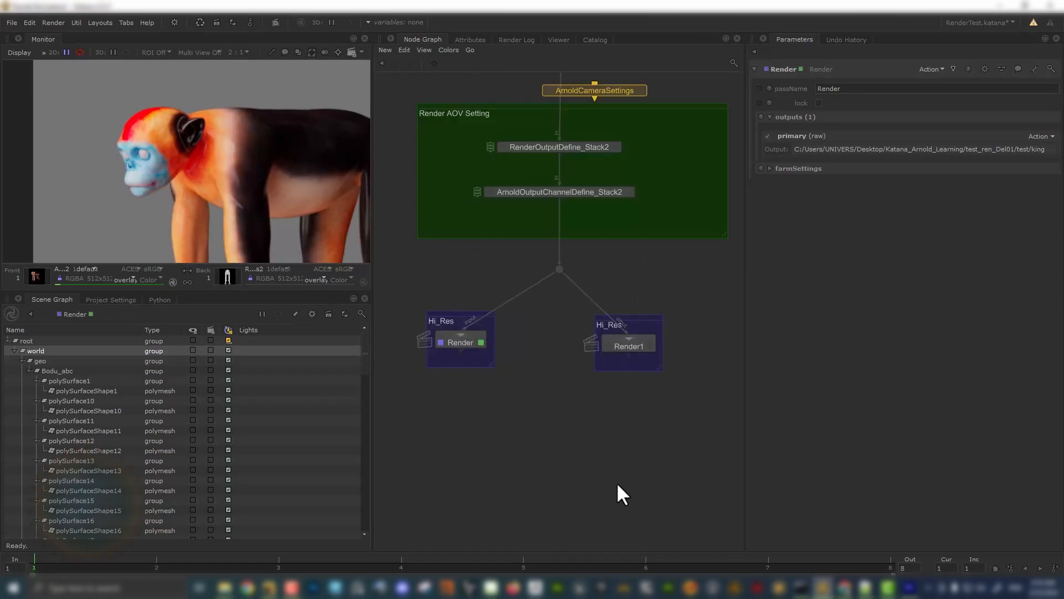
left_click(593, 450)
left_click(640, 448)
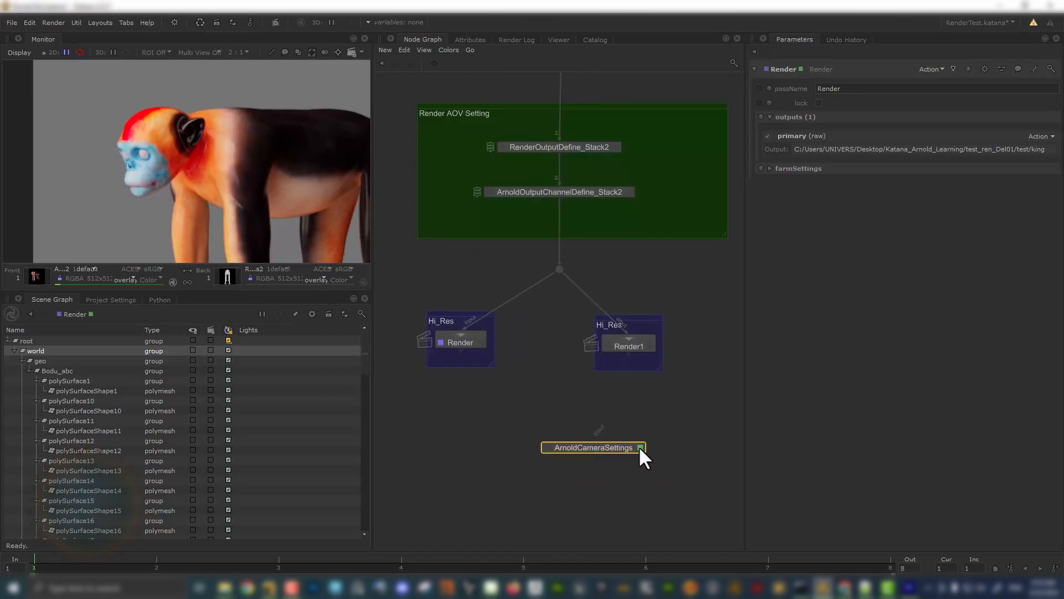
scroll(634, 452, "up", 3)
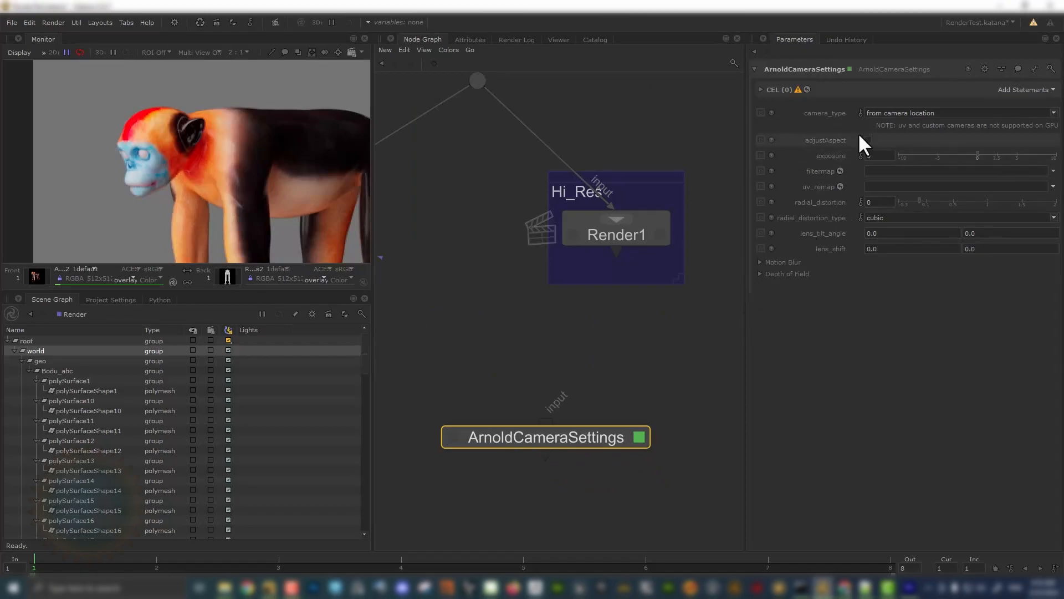
- Insert a RenderSettings node between the Dot and Render1 and check its cameraName against the camera in the scene graph
scroll(586, 354, "down", 3)
scroll(600, 283, "up", 3)
key("Tab")
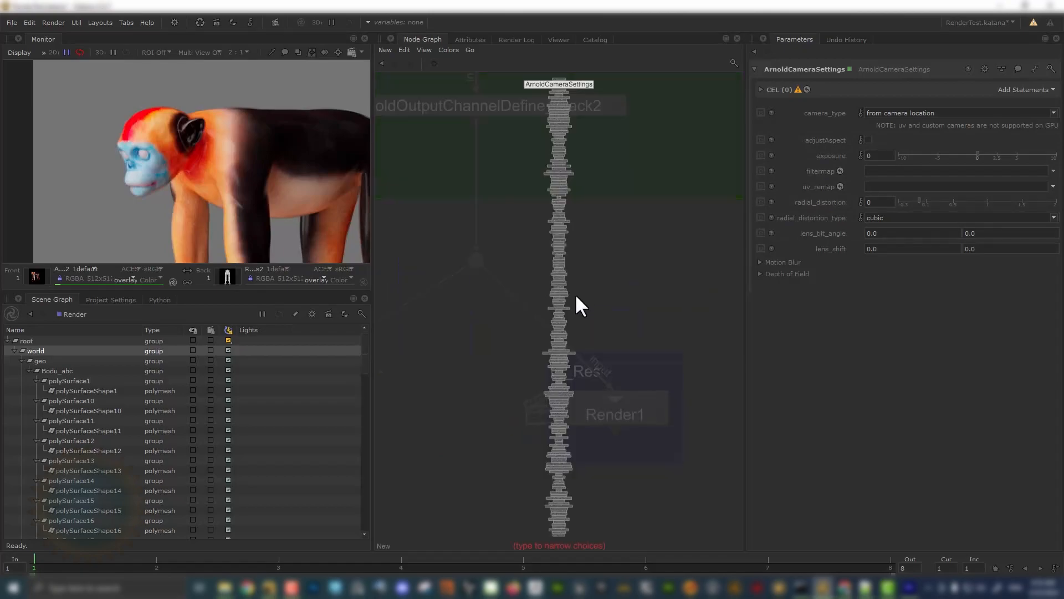
type("render")
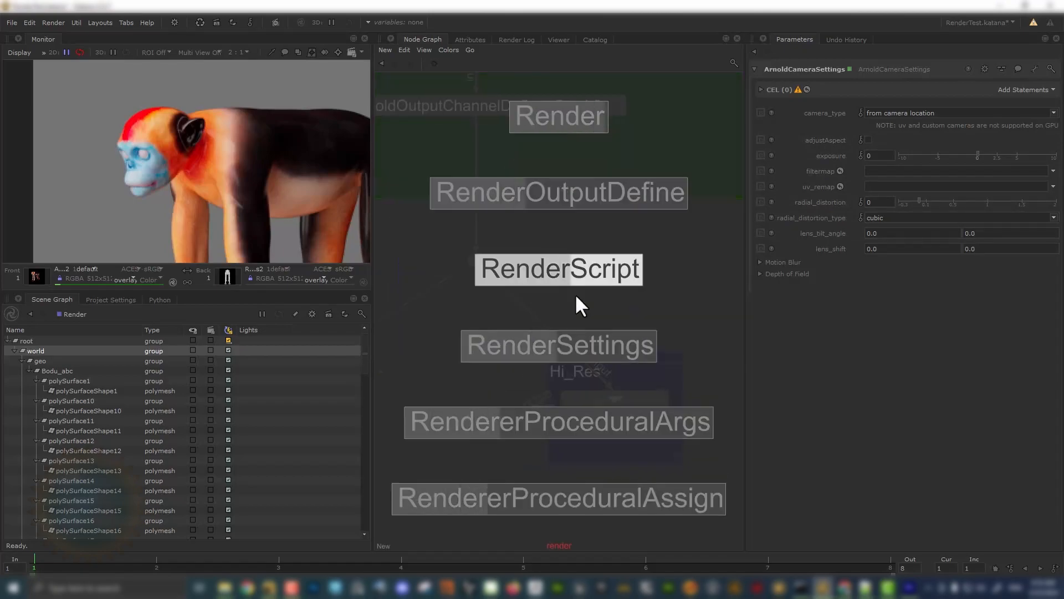
left_click(563, 345)
left_click(612, 306)
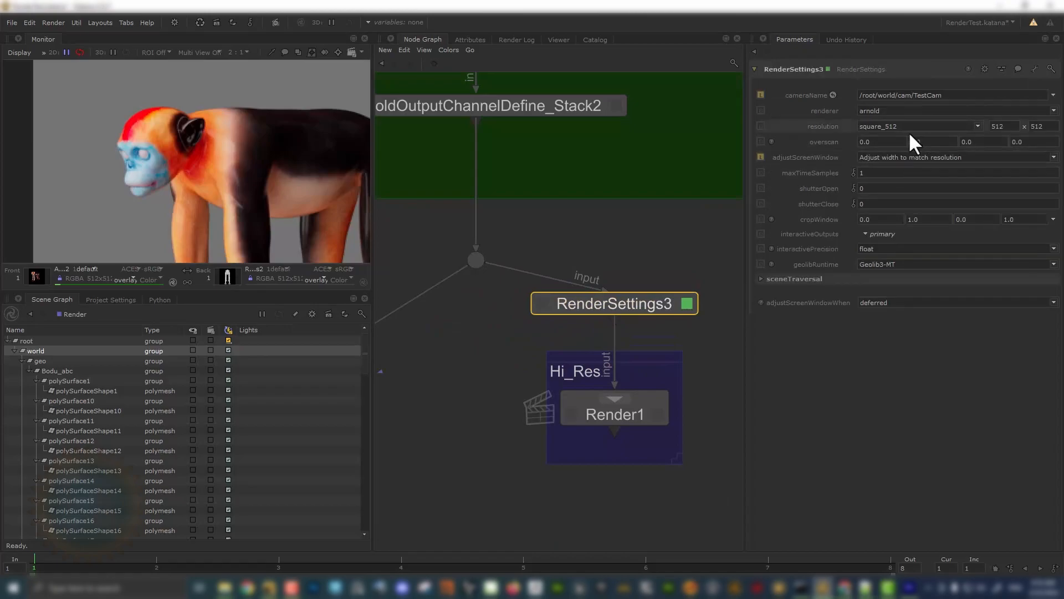
left_click_drag(956, 94, 815, 97)
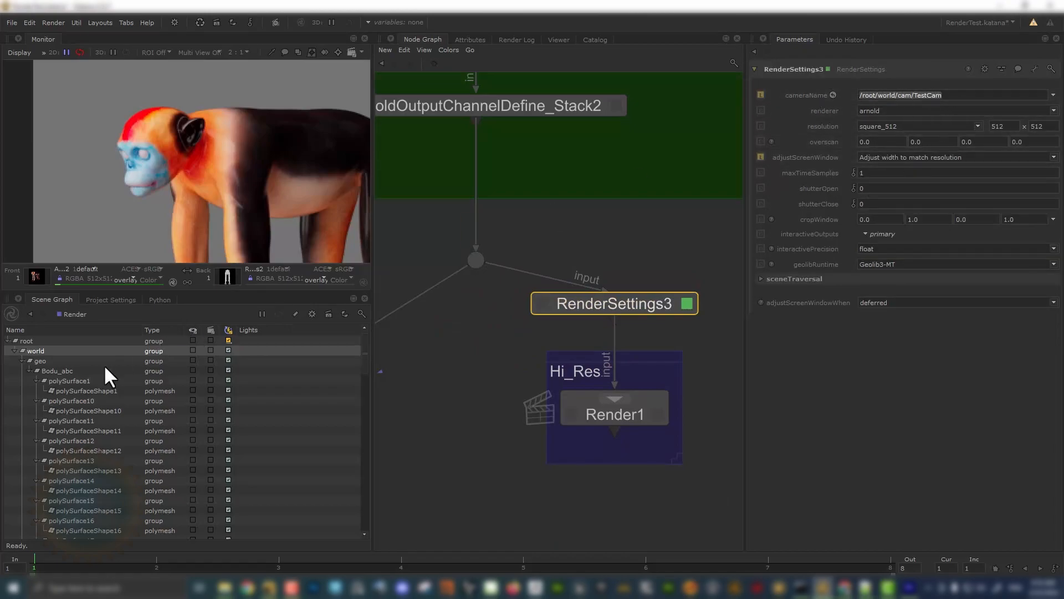
scroll(33, 410, "down", 20)
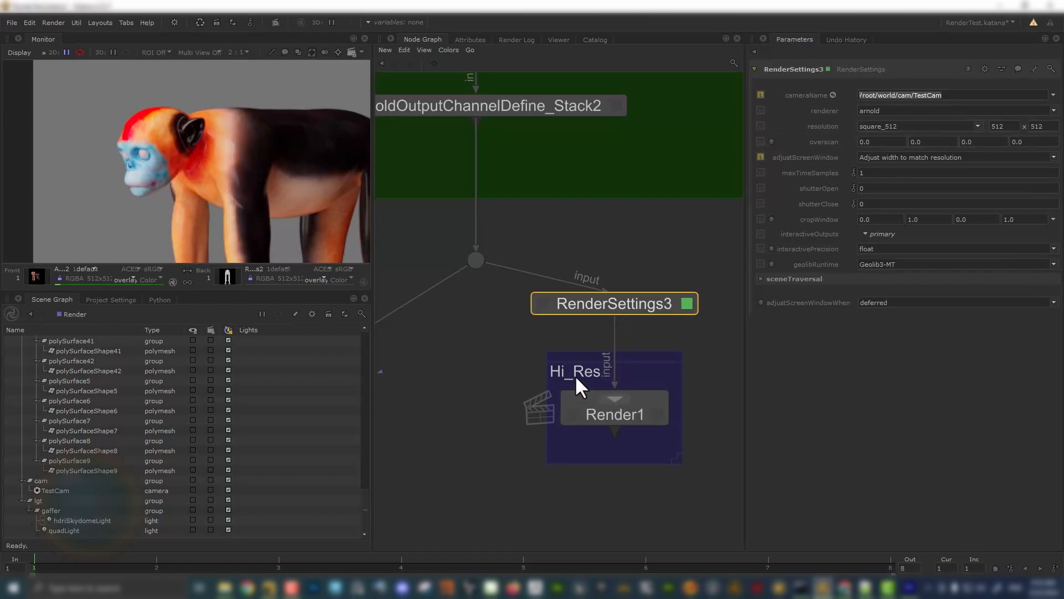
- Relabel the backdrop around Render1 as Lo_Res and color it dark purple
double_click(575, 357)
left_click_drag(438, 194, 420, 198)
key("BackSpace")
type("Lo_")
key("Return")
key("BackSpace")
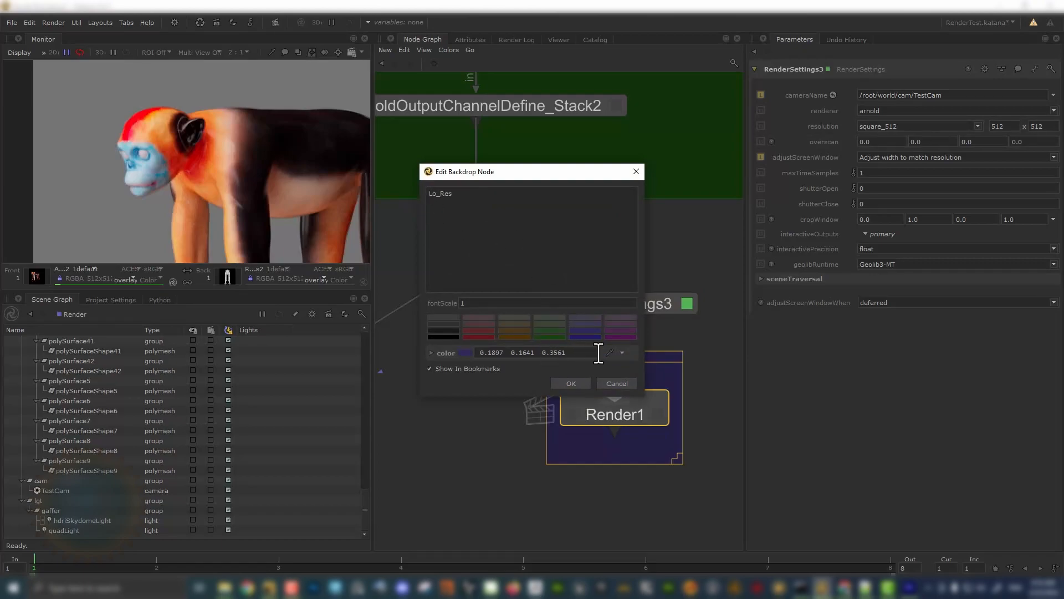
left_click(620, 331)
left_click(570, 383)
scroll(136, 137, "down", 2)
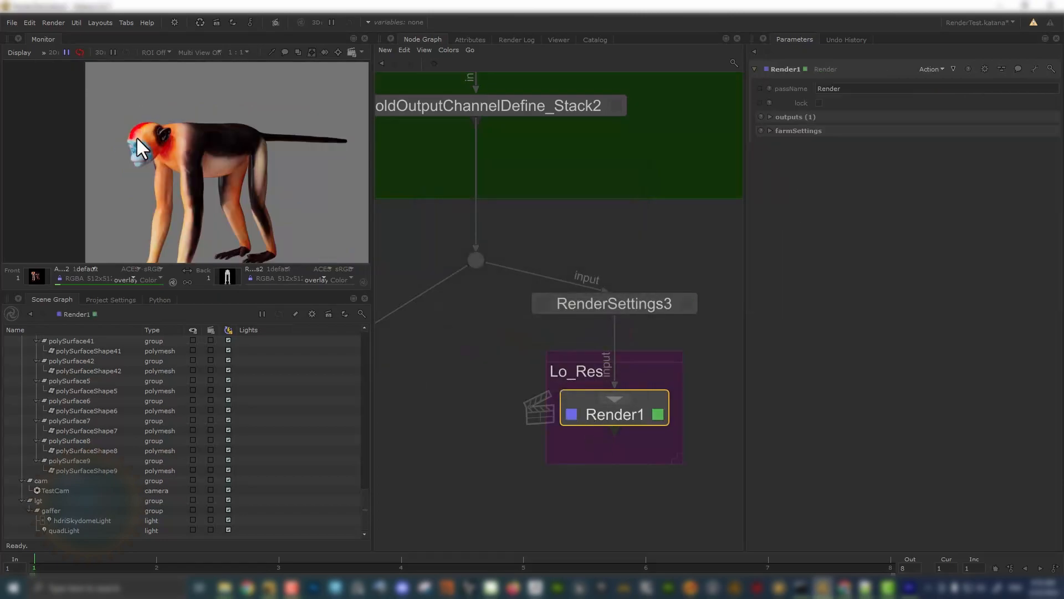
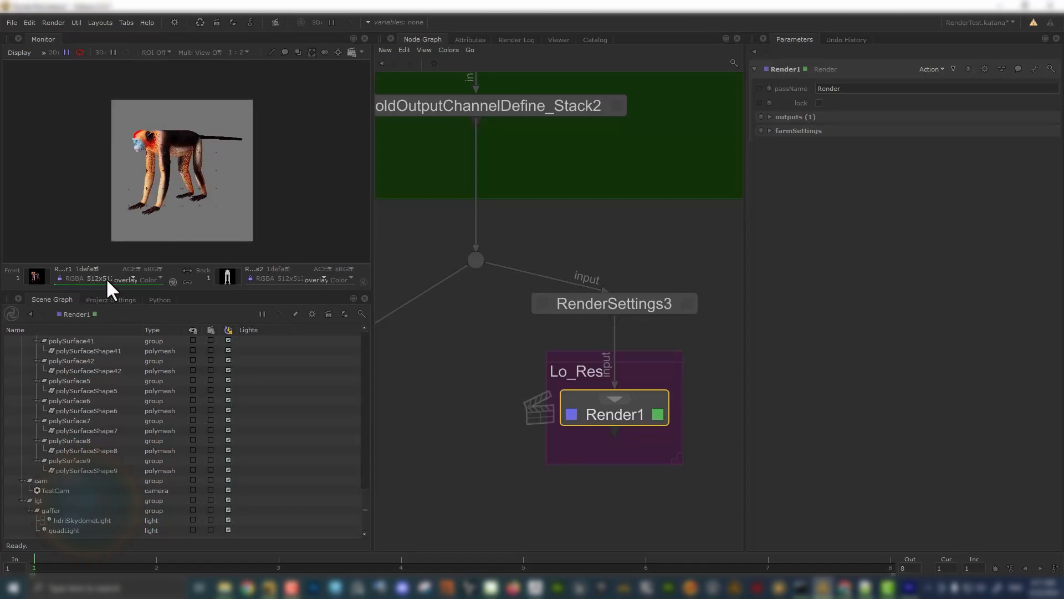
- Insert a RenderSettings node between the Dot and the Hi_Res Render node, aligned directly above the Render node
scroll(515, 361, "down", 5)
middle_click_drag(515, 361, 598, 351)
scroll(546, 360, "up", 5)
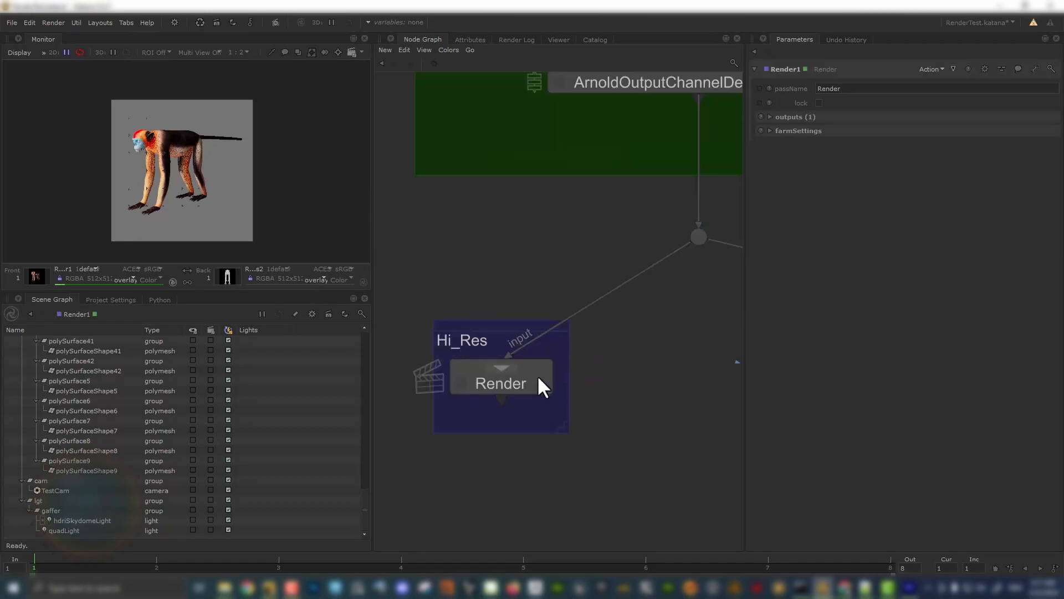
scroll(537, 374, "up", 3)
scroll(541, 354, "down", 4)
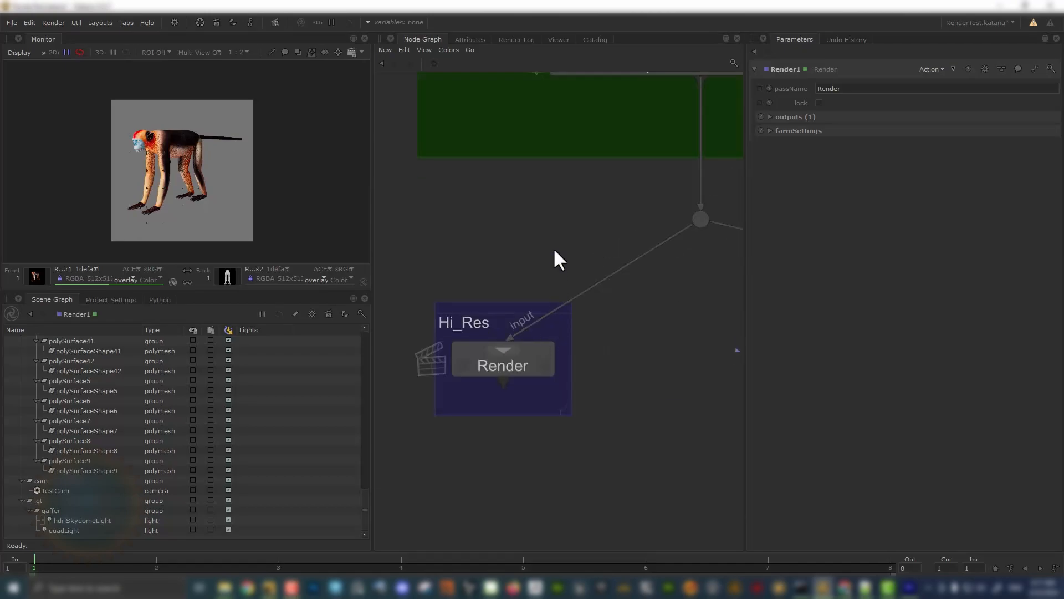
key("Tab")
type("render")
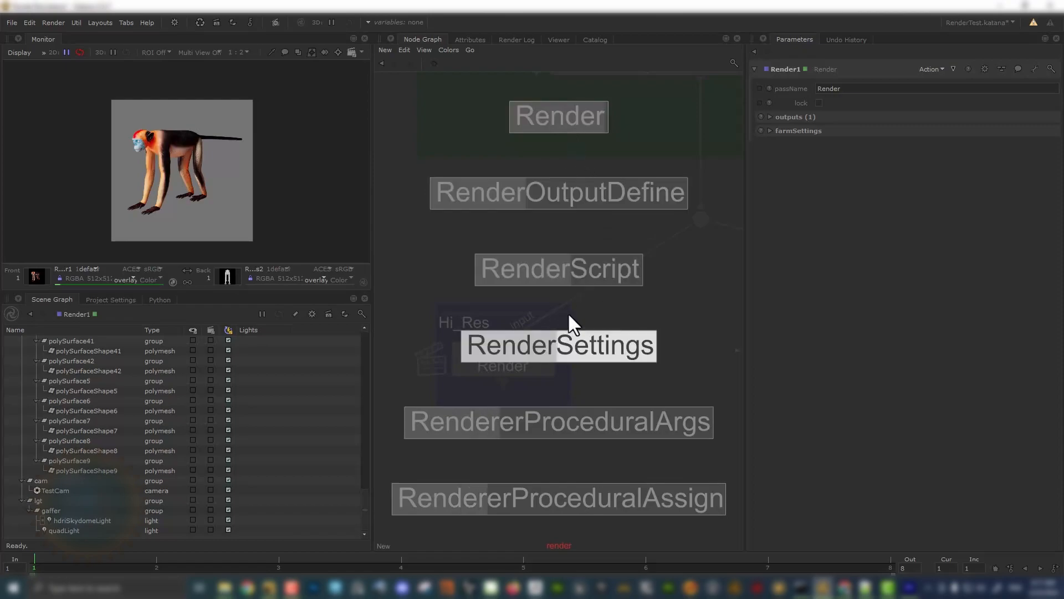
left_click(554, 353)
left_click(583, 281)
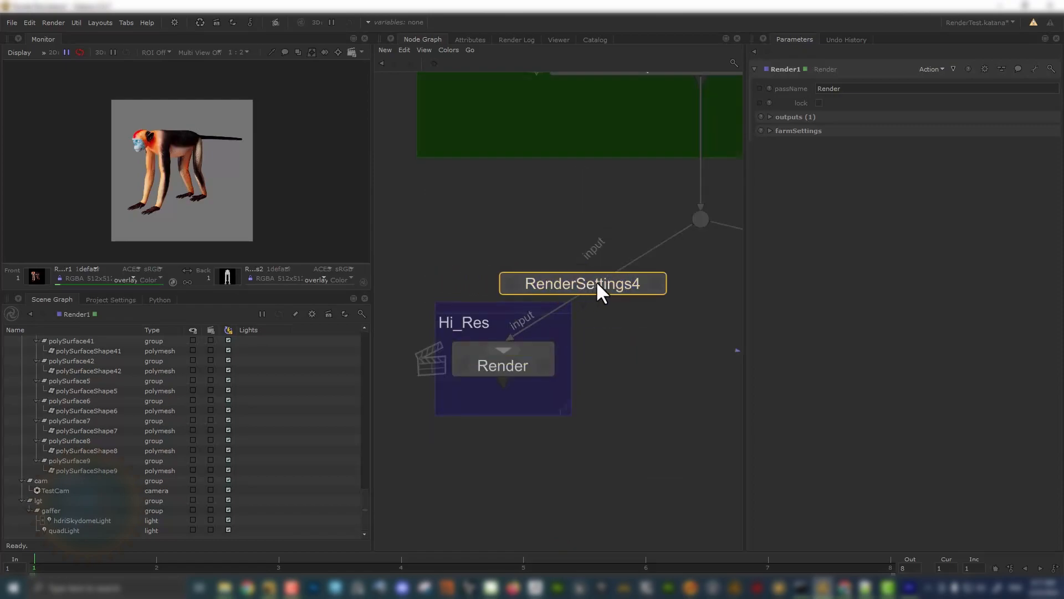
left_click_drag(600, 284, 506, 256)
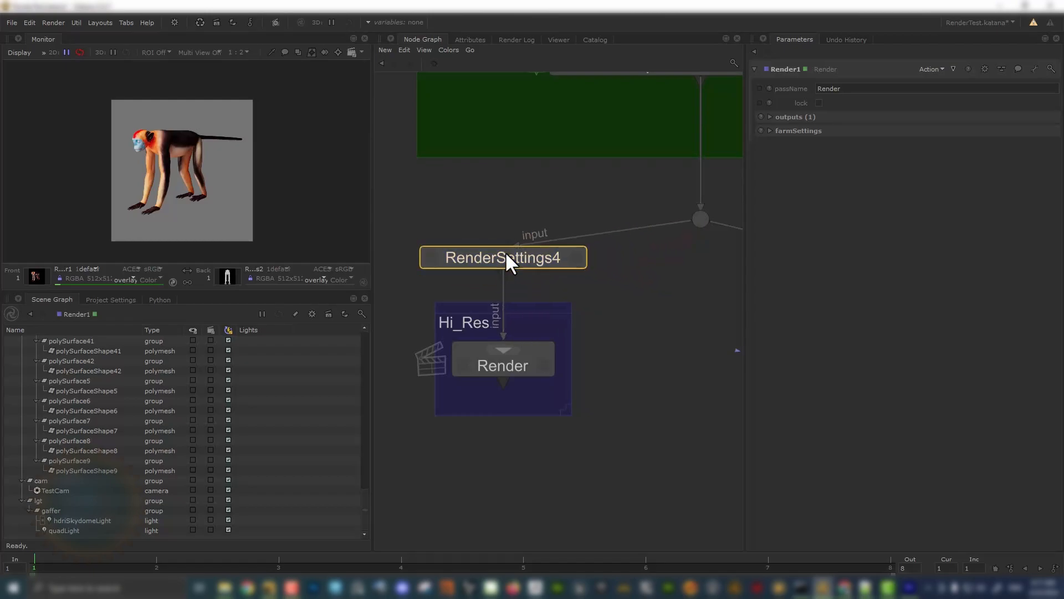
- Set the resolution of the Hi_Res branch's RenderSettings node to HD, 1920 x 1080
left_click(576, 257)
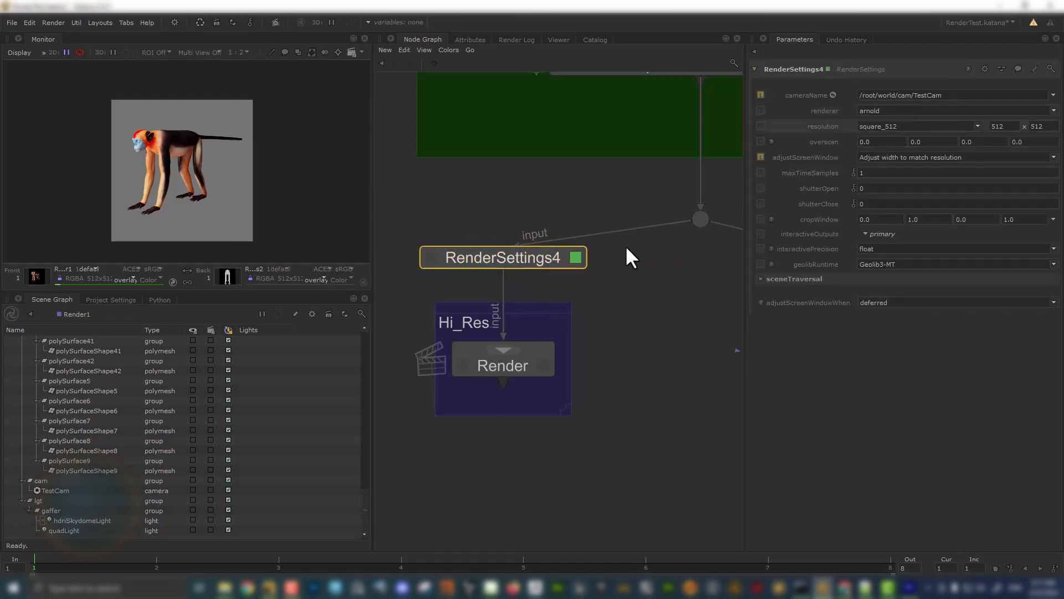
left_click(977, 127)
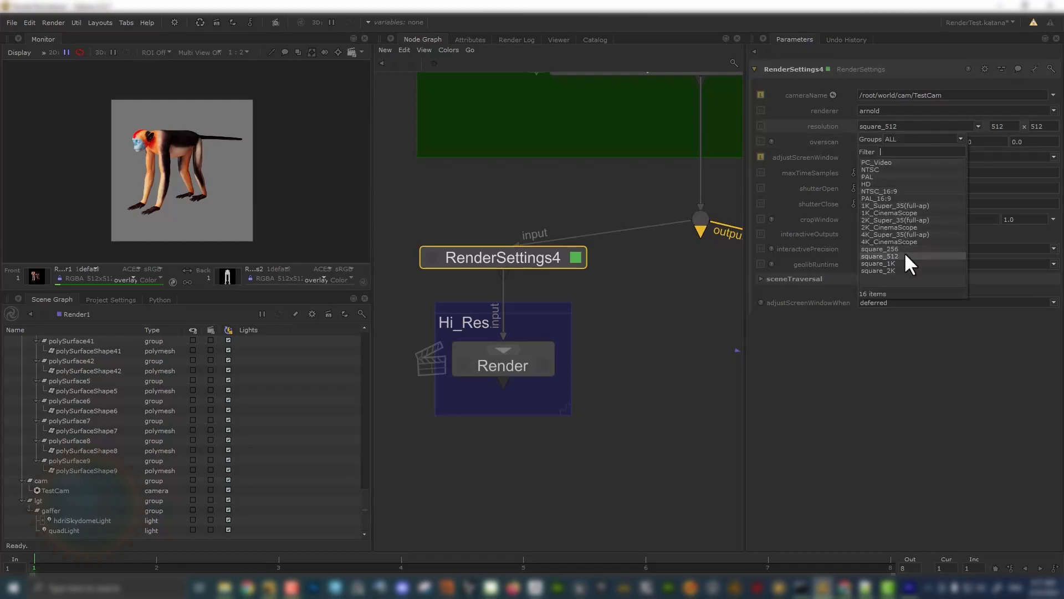
left_click(875, 184)
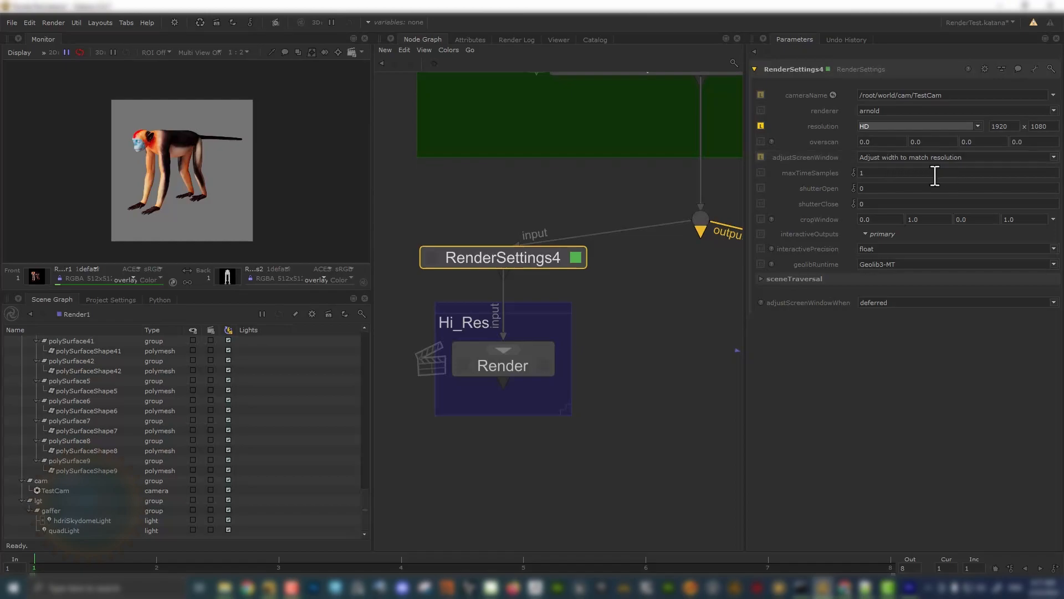
left_click(866, 188)
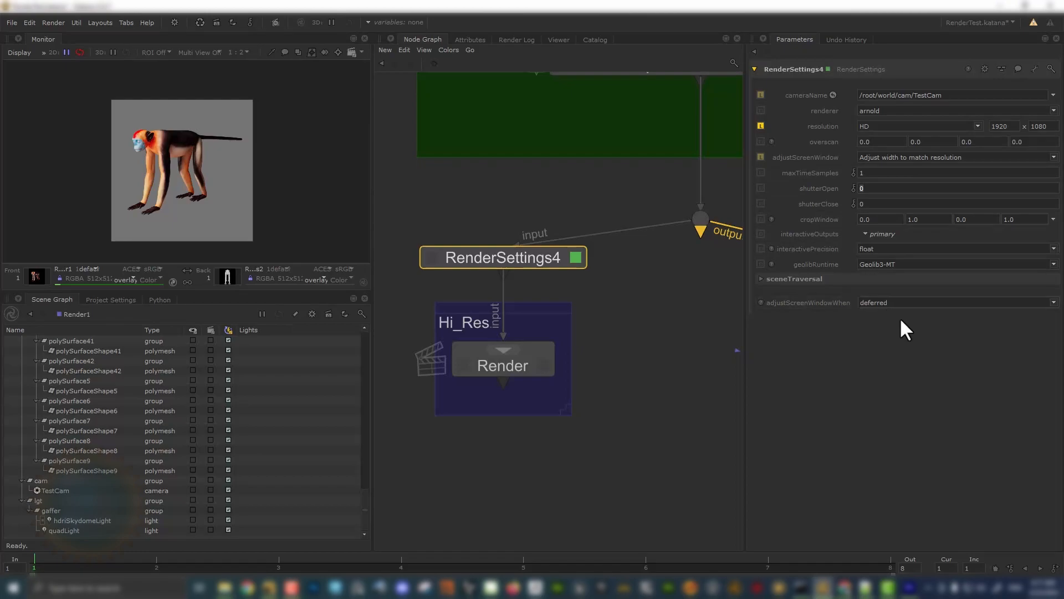
- Disable the RenderSettings2 node above the Render AOV Setting backdrop
scroll(542, 360, "down", 6)
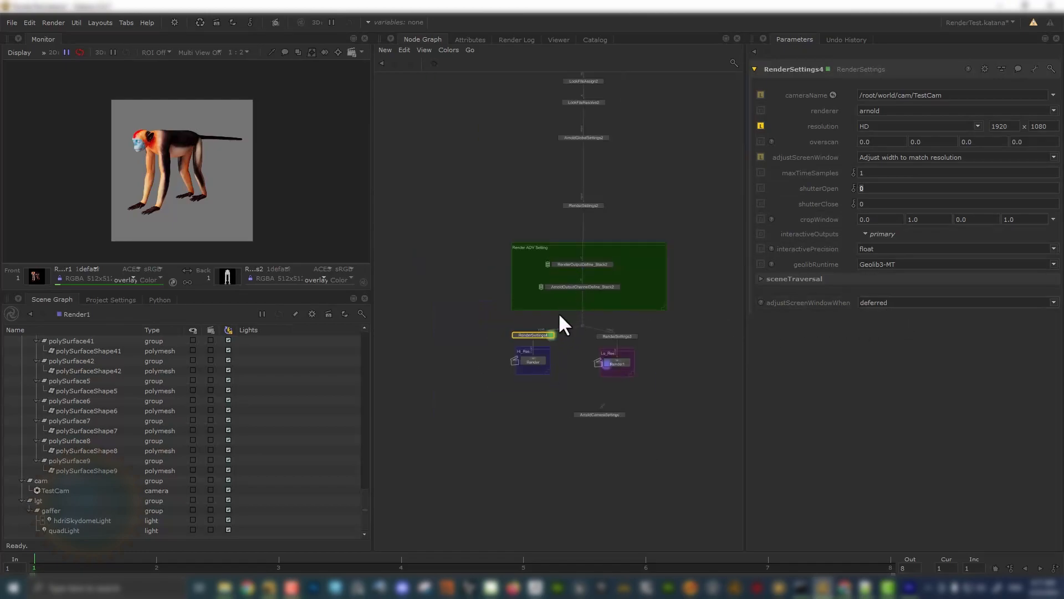
scroll(555, 332, "up", 3)
middle_click_drag(597, 195, 564, 304)
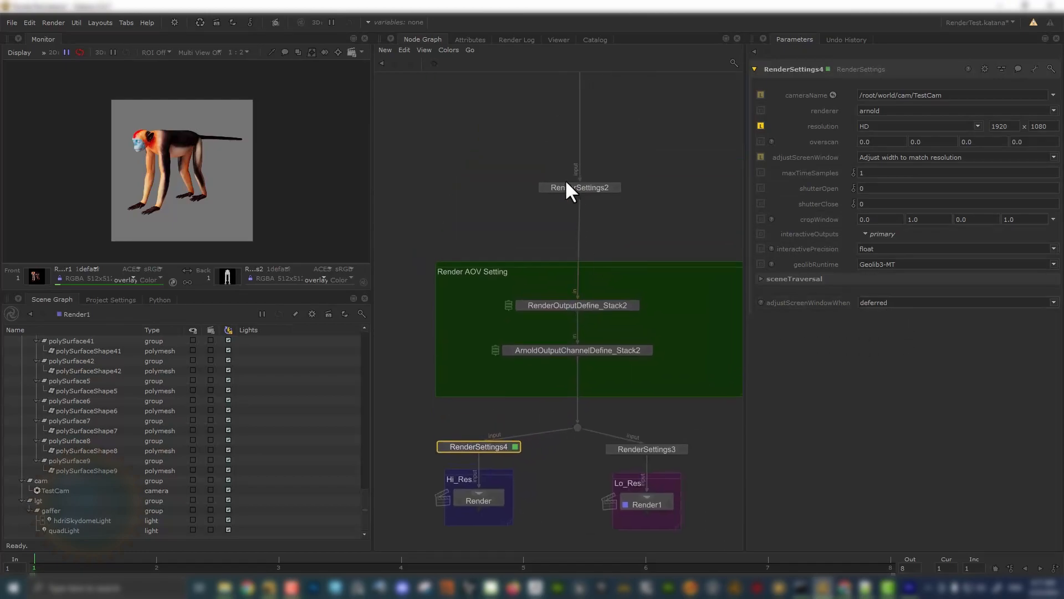
scroll(565, 178, "up", 6)
left_click(708, 219)
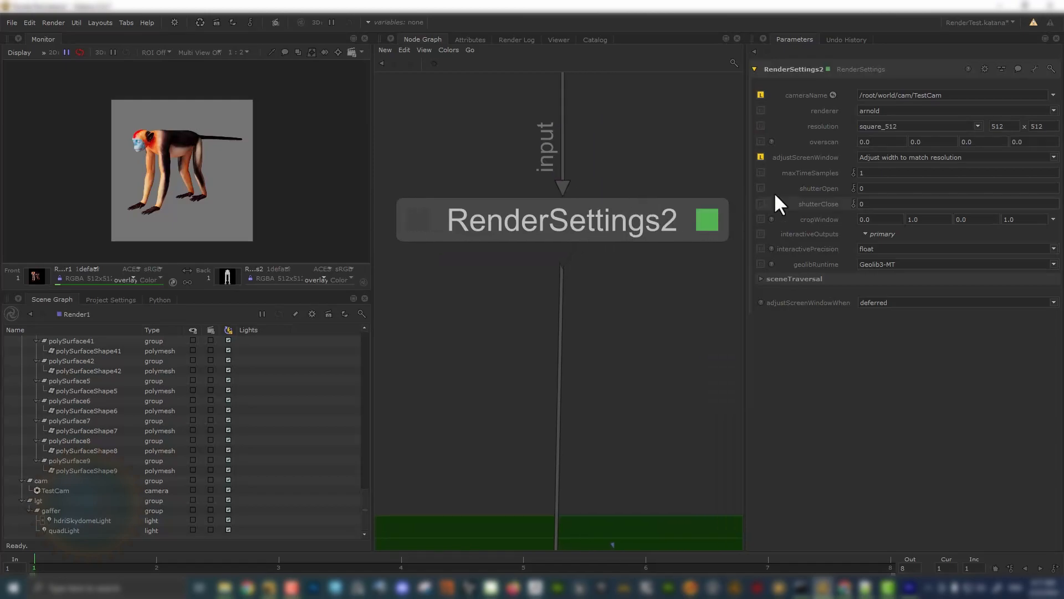
left_click(616, 216)
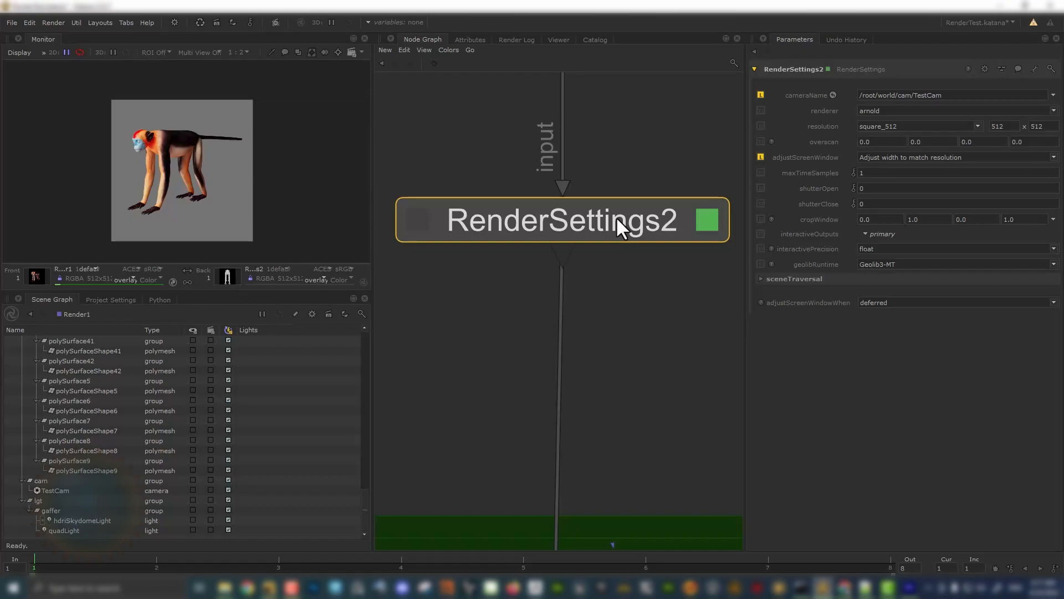
key("d")
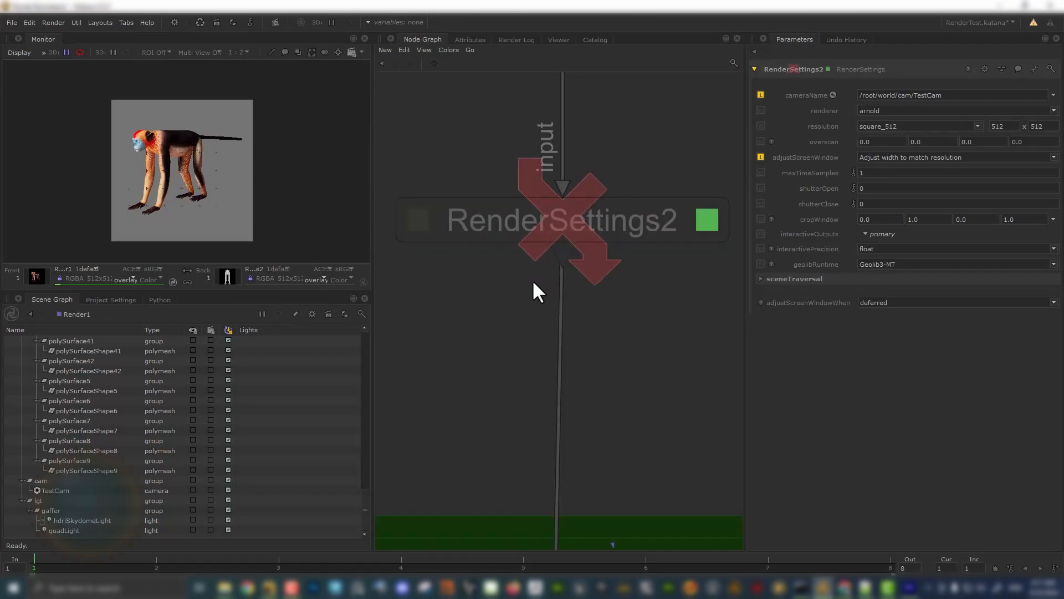
scroll(515, 308, "down", 4)
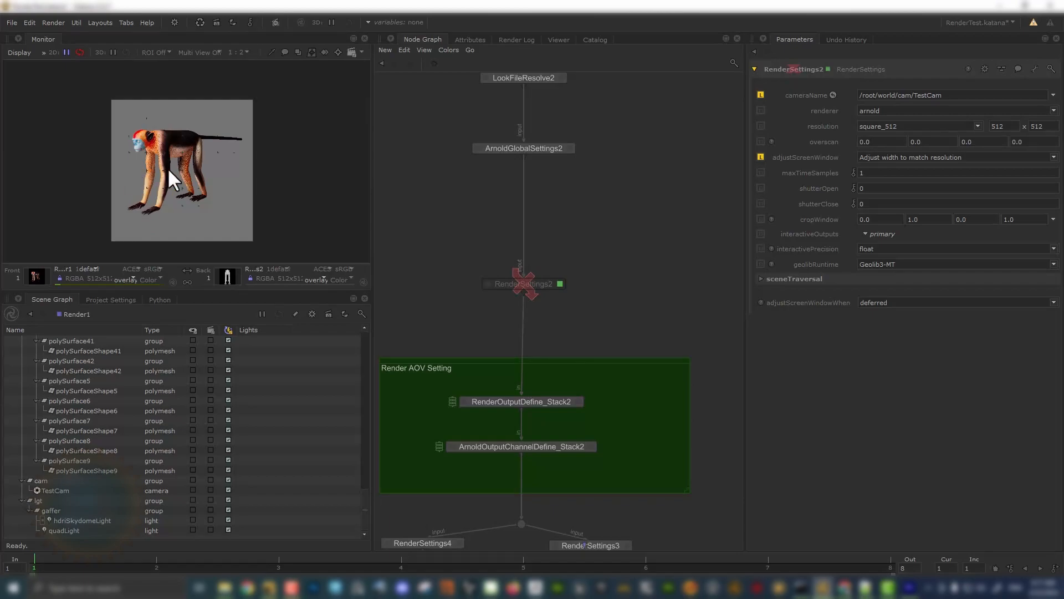
- Try to run a preview render from the Hi_Res Render node
scroll(140, 155, "up", 1)
scroll(542, 391, "down", 2)
middle_click_drag(511, 480, 544, 375)
scroll(544, 375, "up", 4)
double_click(411, 438)
middle_click_drag(468, 442, 570, 423)
right_click(505, 424)
left_click(538, 216)
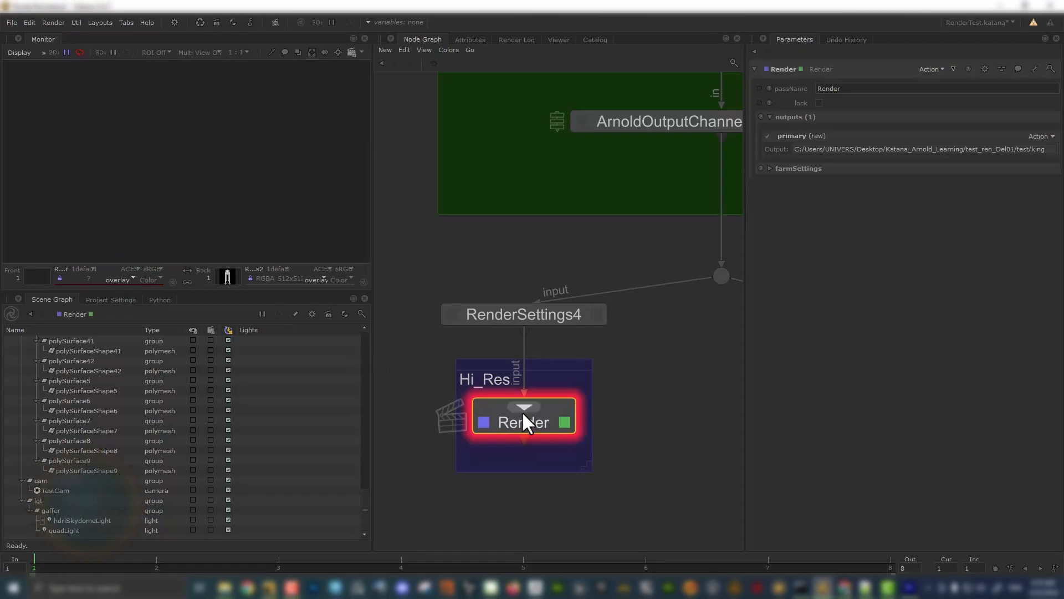
- Nudge the Hi_Res Render node down slightly and set cameraName in RenderSettings4 to /root/world/cam/TestCam
mouse_move(538, 422)
left_mouse_down()
mouse_move(533, 457)
mouse_move(536, 431)
left_mouse_up()
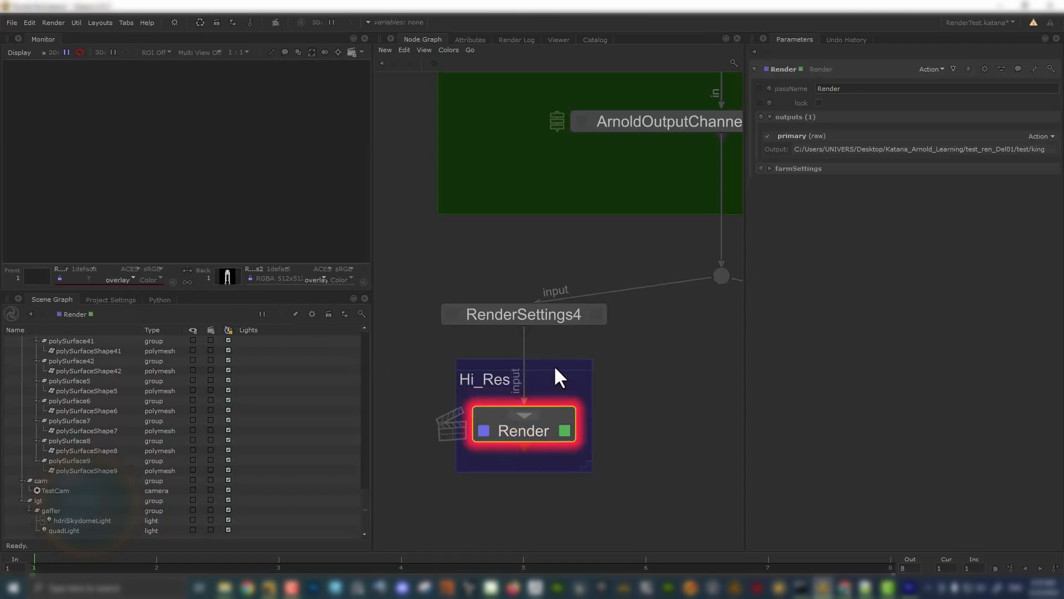
left_click(598, 314)
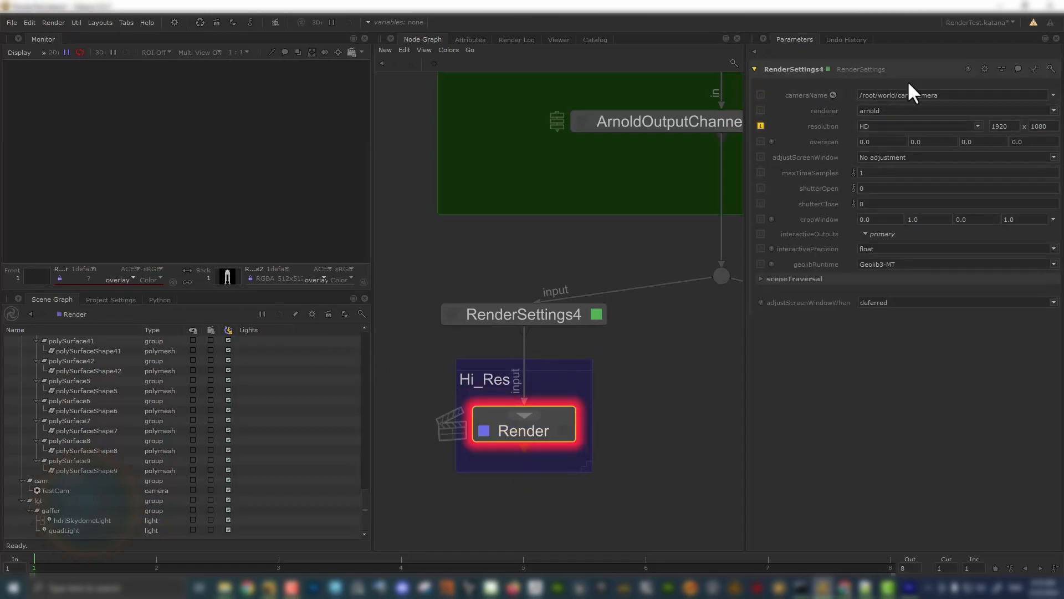
left_click_drag(943, 95, 882, 95)
left_click_drag(49, 486, 935, 93)
- Run a preview render from the Hi_Res Render node and inspect the image up close
right_click(526, 425)
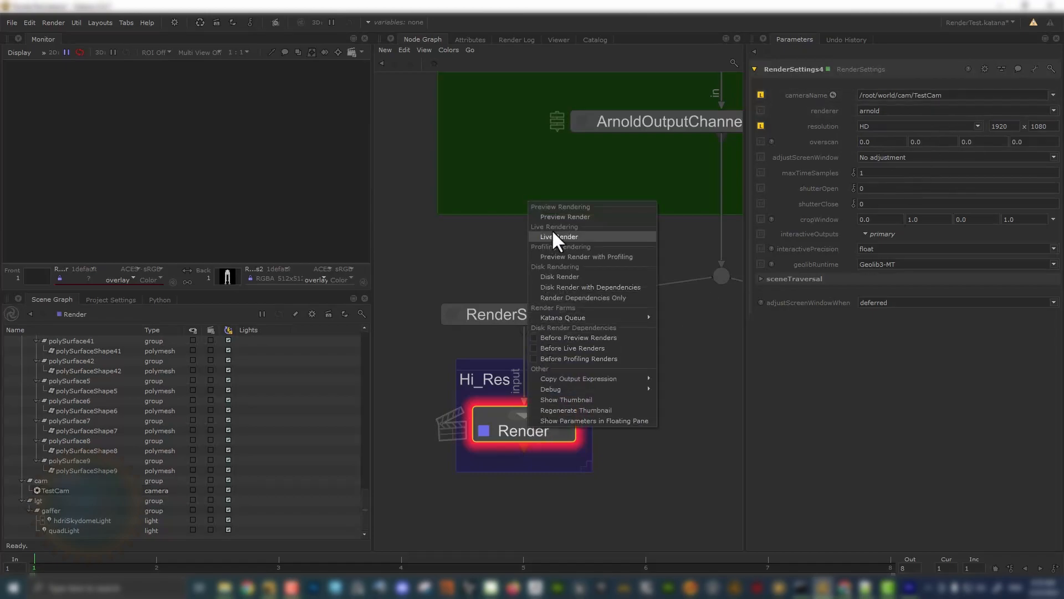
left_click(563, 215)
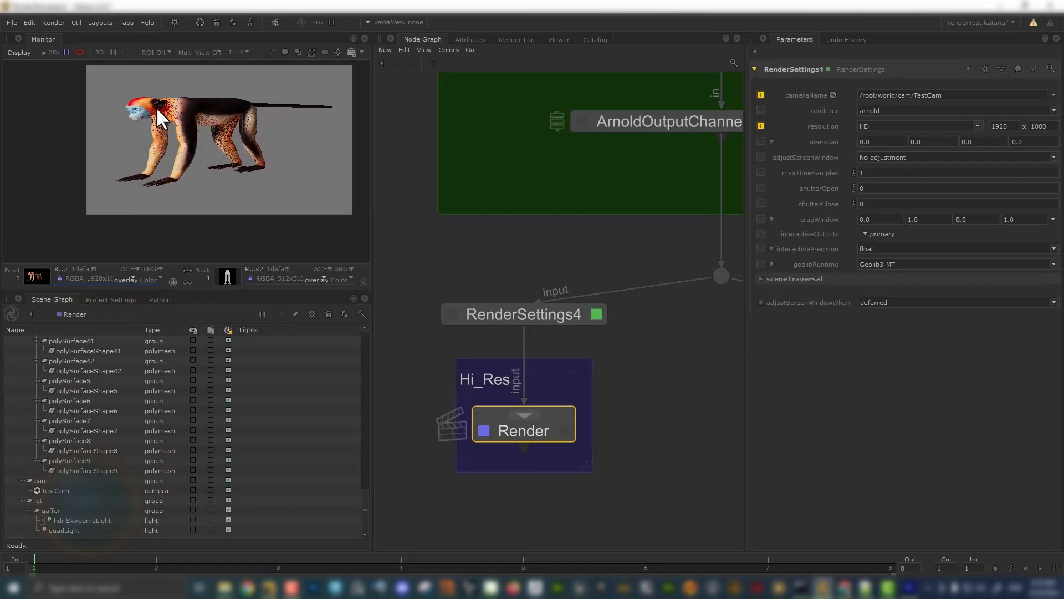
scroll(159, 99, "up", 1)
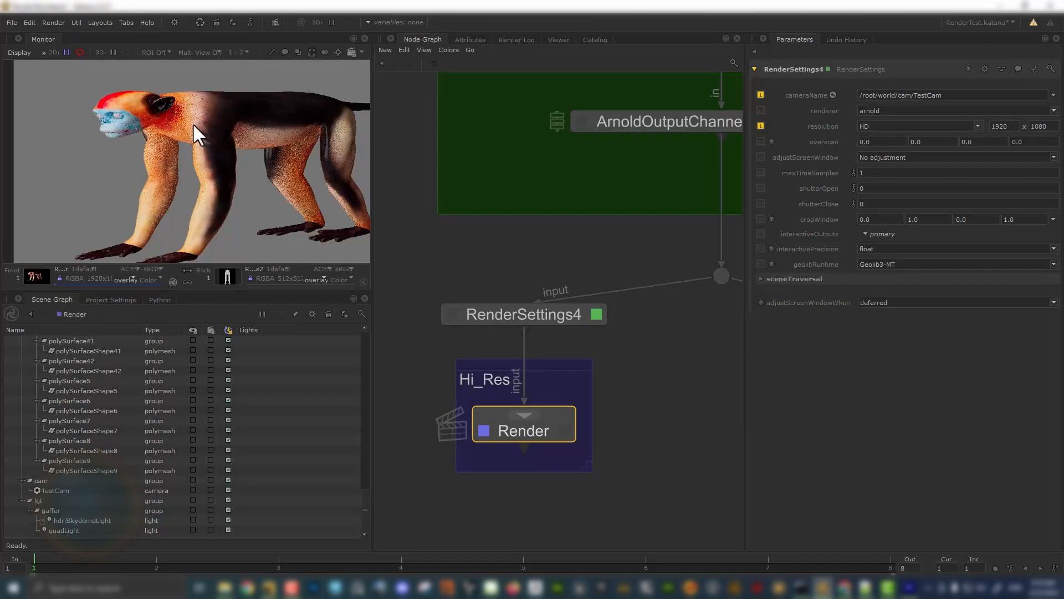
- Set adjustScreenWindow in RenderSettings4 to Adjust width to match resolution
scroll(268, 172, "down", 1)
left_click(907, 157)
left_click(898, 181)
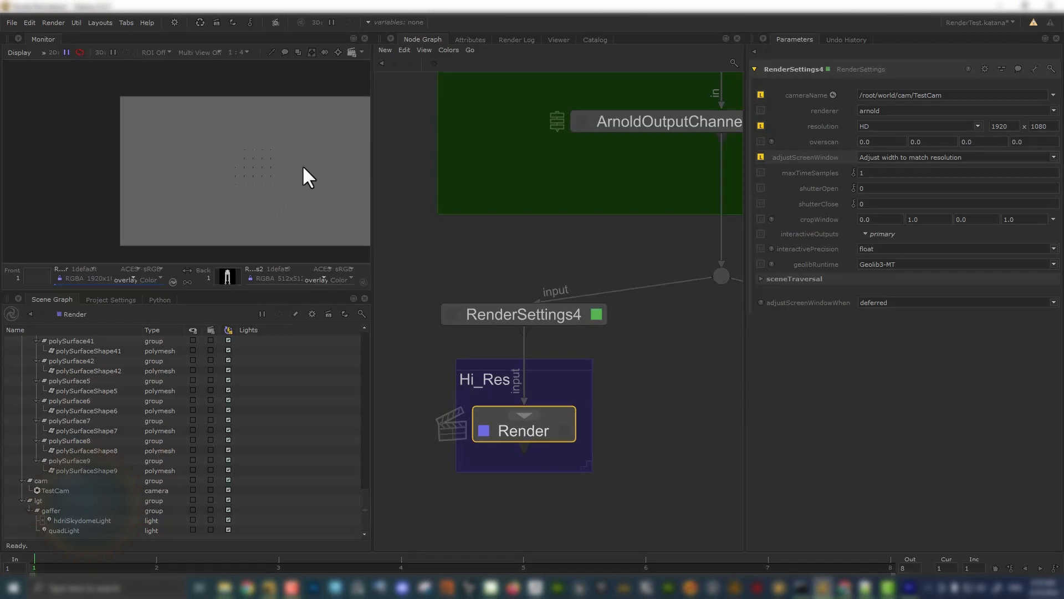
- Inspect the monkey's head up close in the preview render
middle_click_drag(250, 178, 178, 176)
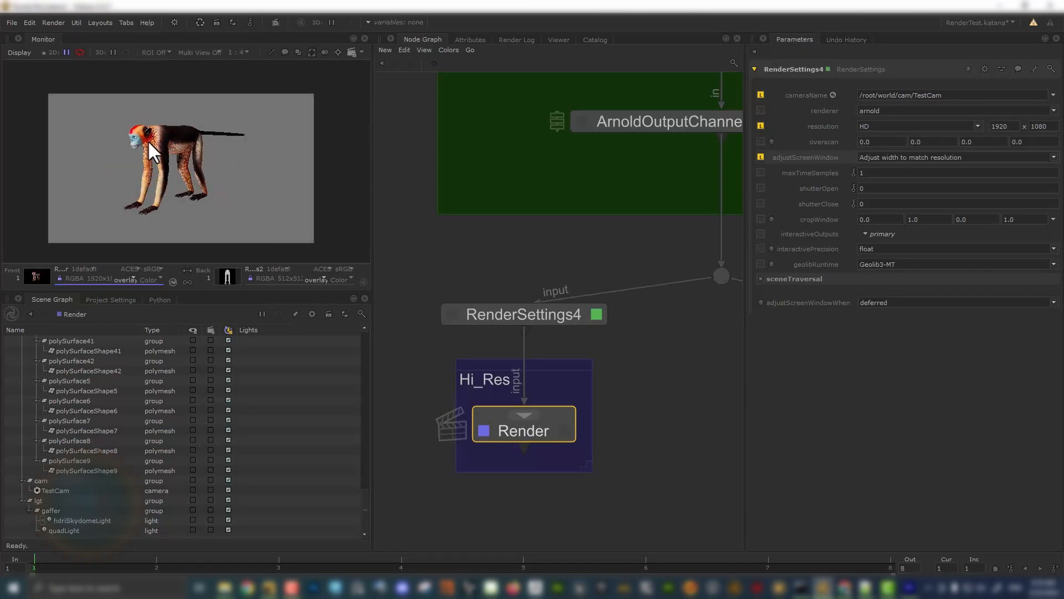
scroll(148, 141, "up", 2)
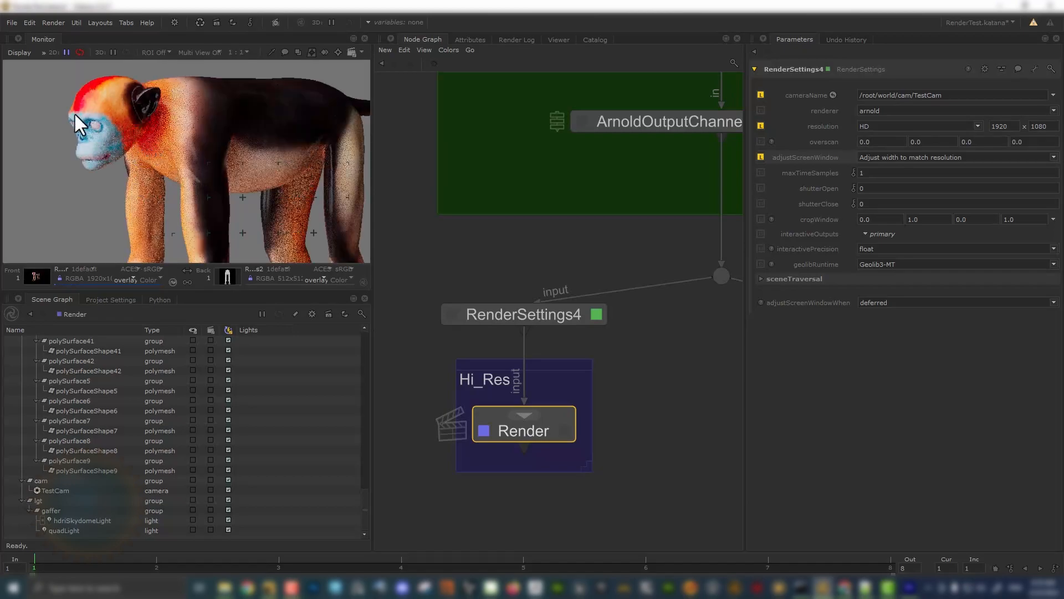
scroll(78, 122, "up", 1)
middle_click_drag(79, 122, 102, 139)
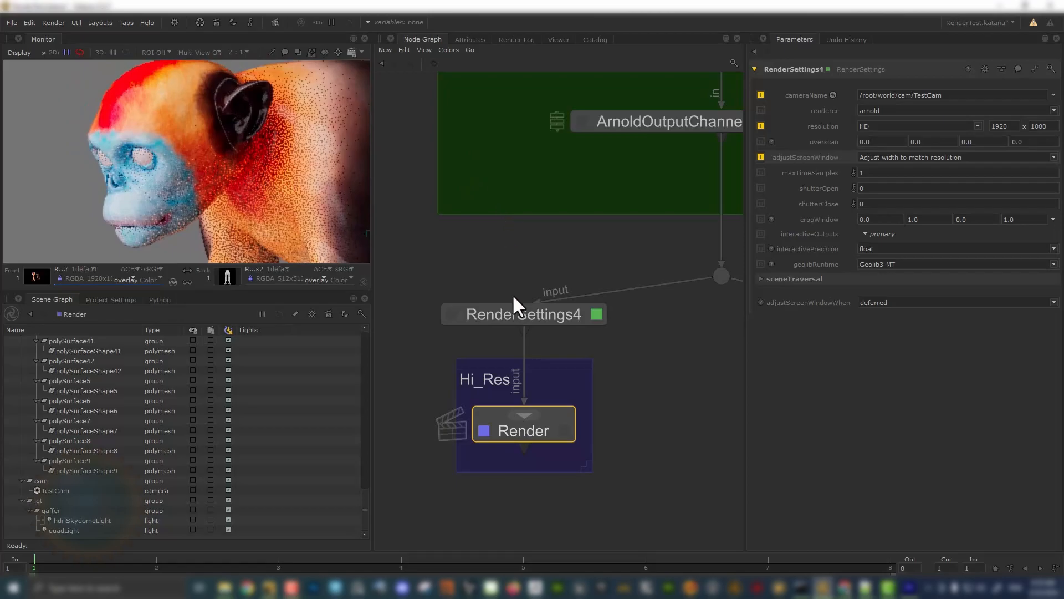
- Disable the LookFileAssign2 and LookFileResolve2 nodes above ArnoldGlobalSettings2
scroll(514, 311, "down", 8)
middle_click_drag(552, 139, 546, 344)
scroll(544, 339, "up", 5)
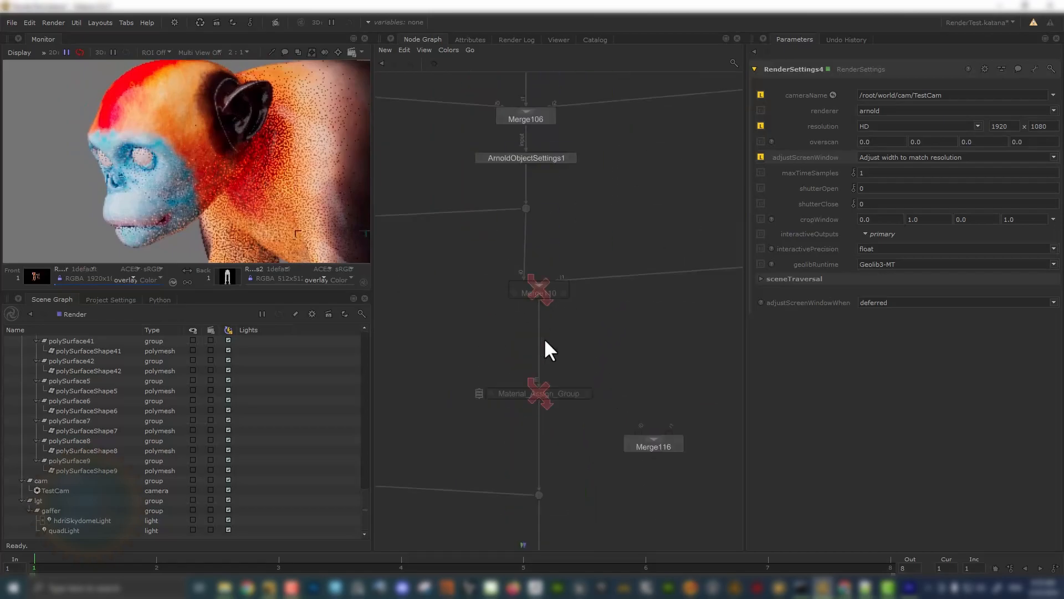
middle_click_drag(531, 195, 528, 151)
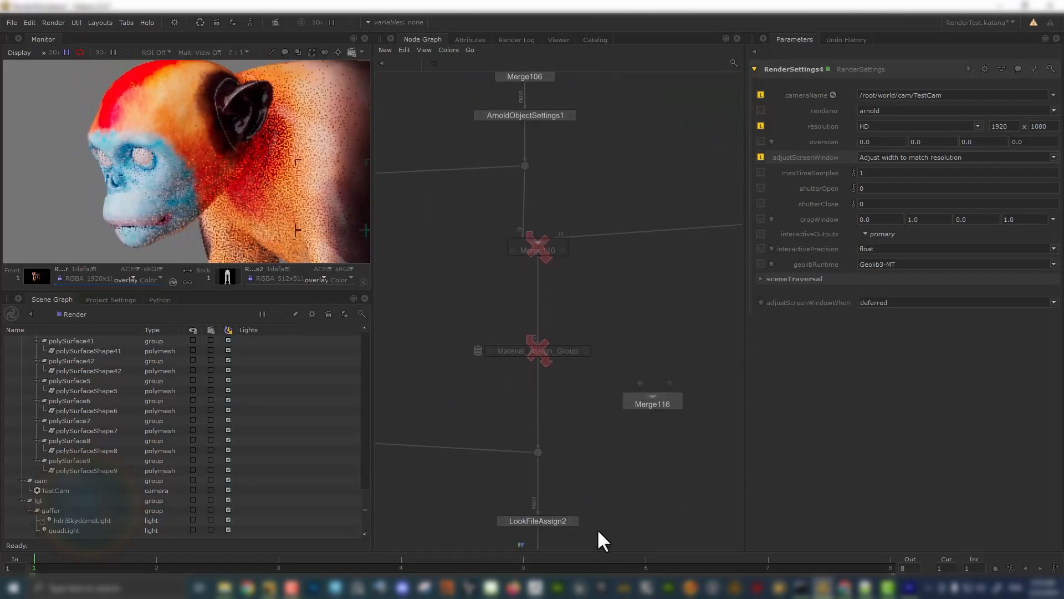
middle_click_drag(597, 528, 594, 387)
scroll(577, 411, "up", 3)
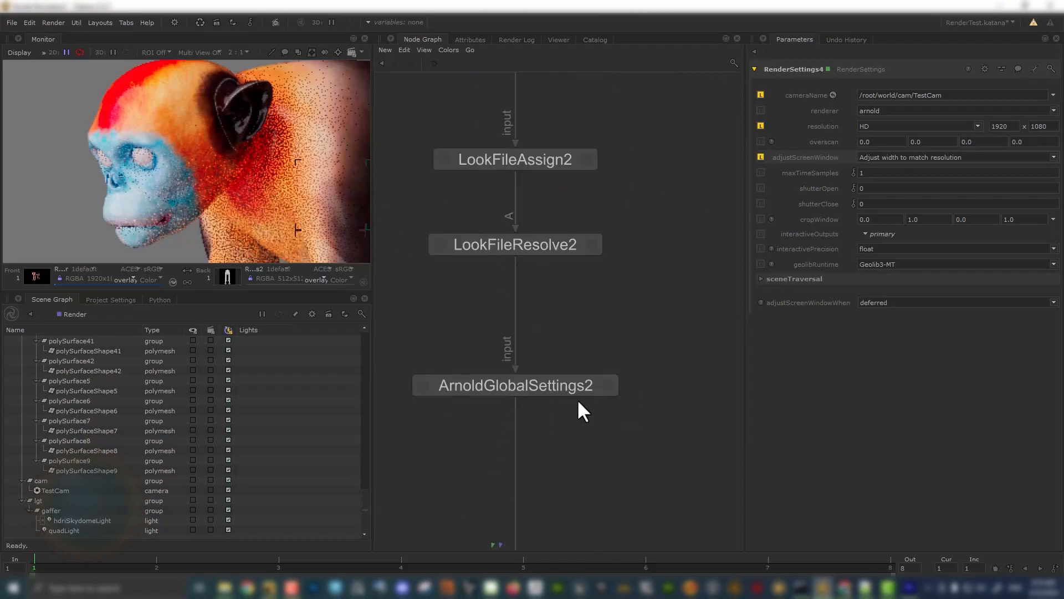
middle_click_drag(602, 165, 606, 343)
scroll(609, 343, "down", 3)
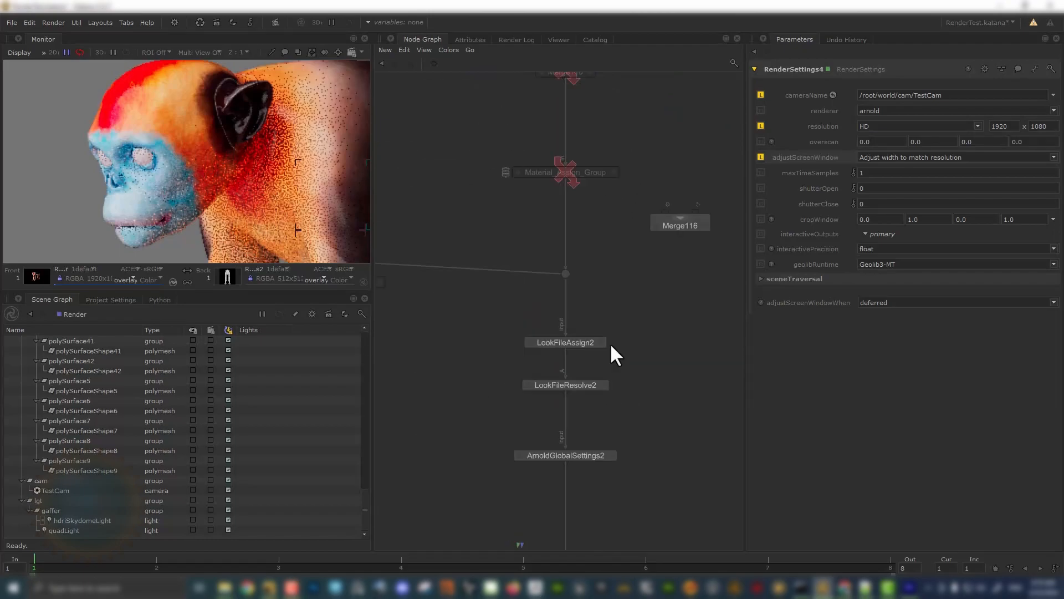
left_click_drag(480, 302, 640, 413)
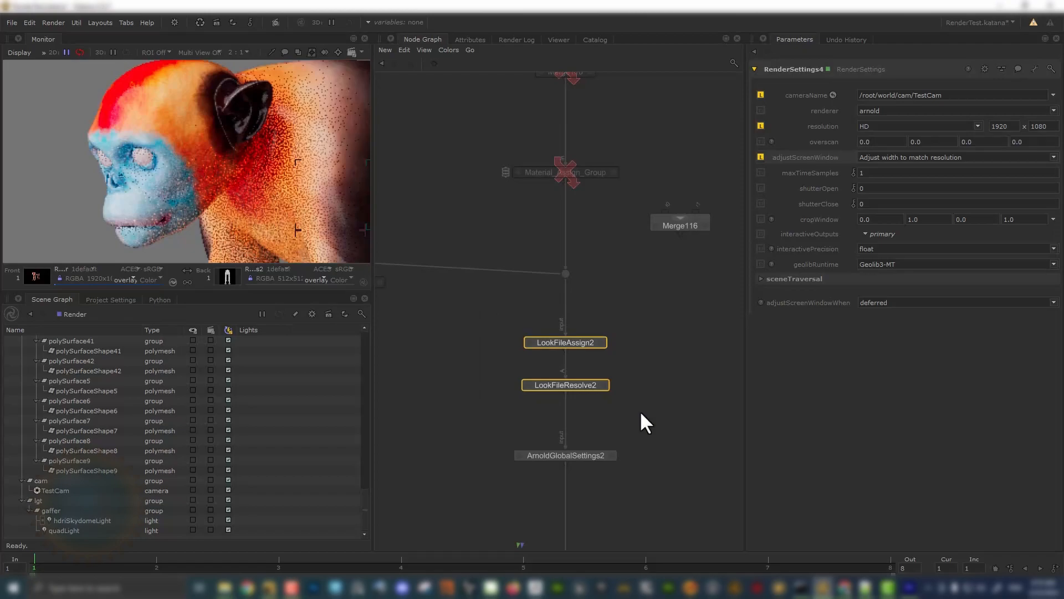
scroll(621, 310, "down", 3)
left_click_drag(538, 166, 617, 262)
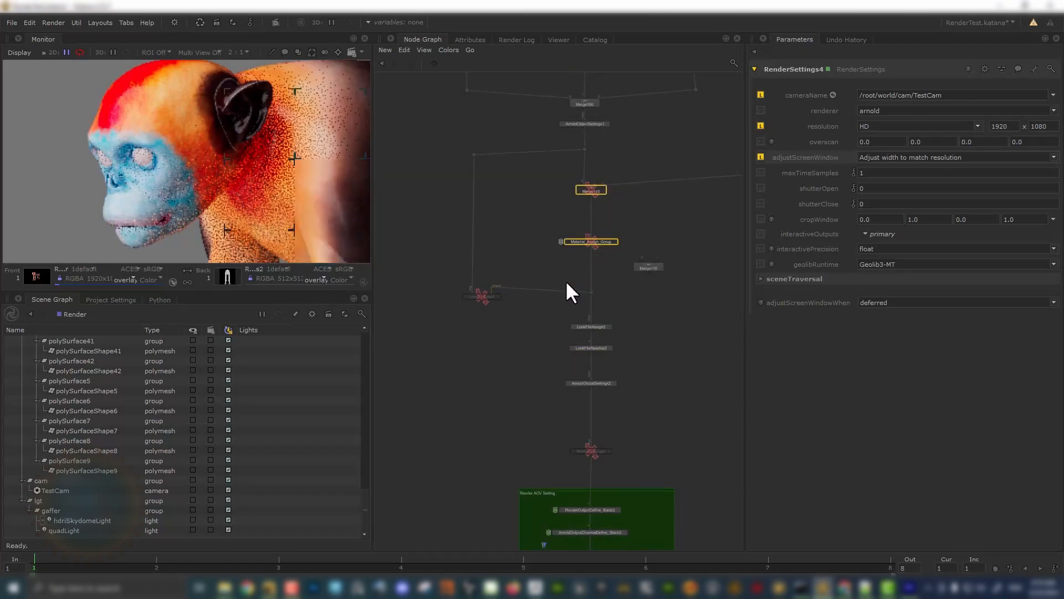
left_click(627, 340)
scroll(608, 337, "up", 4)
left_click(587, 360)
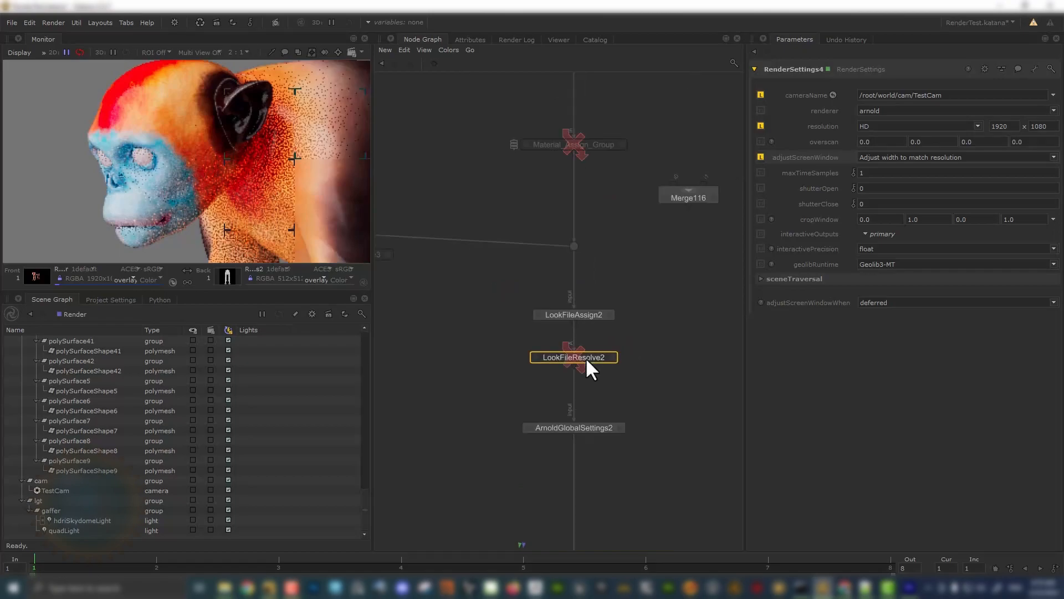
left_click(595, 316)
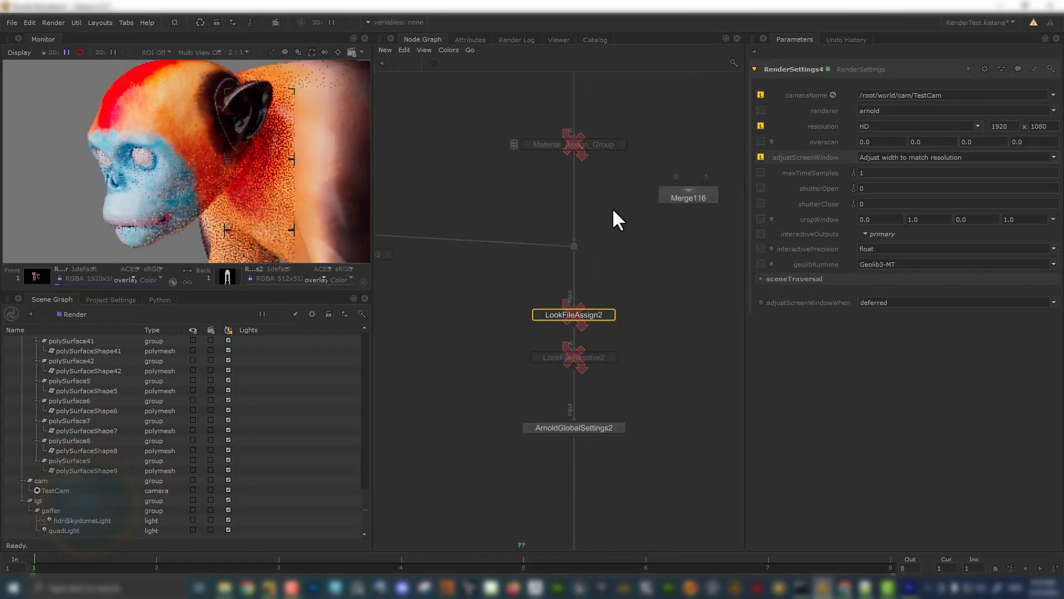
middle_click_drag(613, 221, 622, 342)
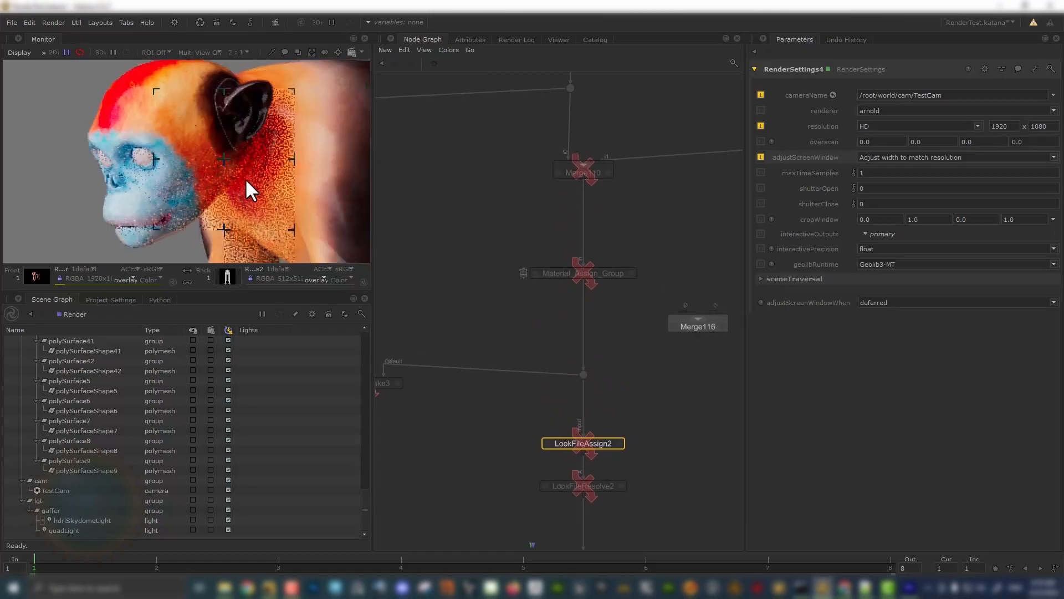
- Rerun the preview render and check the monkey's overall shading with the look file nodes disabled
key("backslash")
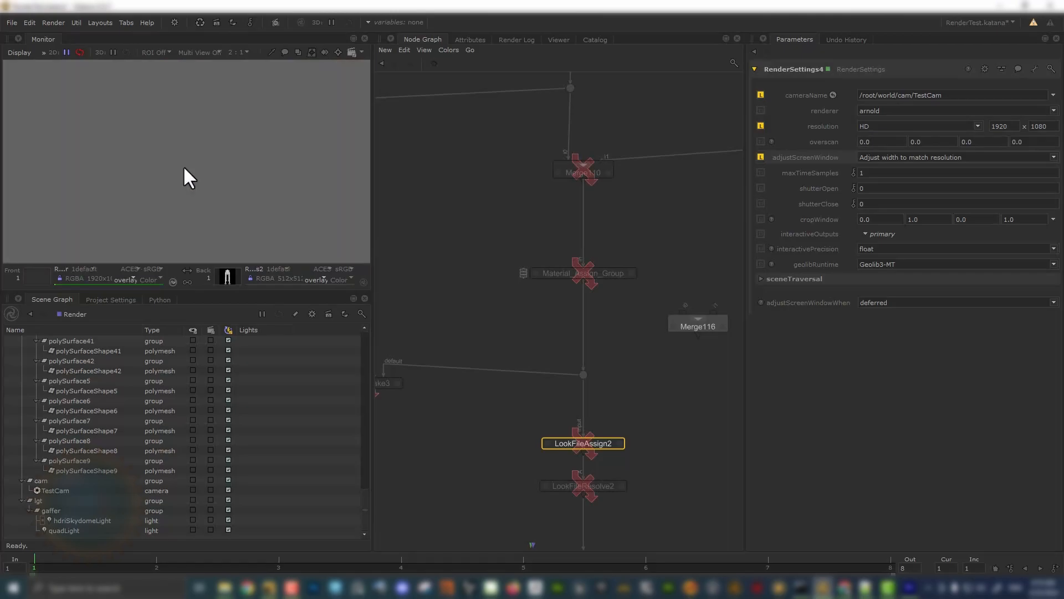
scroll(184, 168, "down", 3)
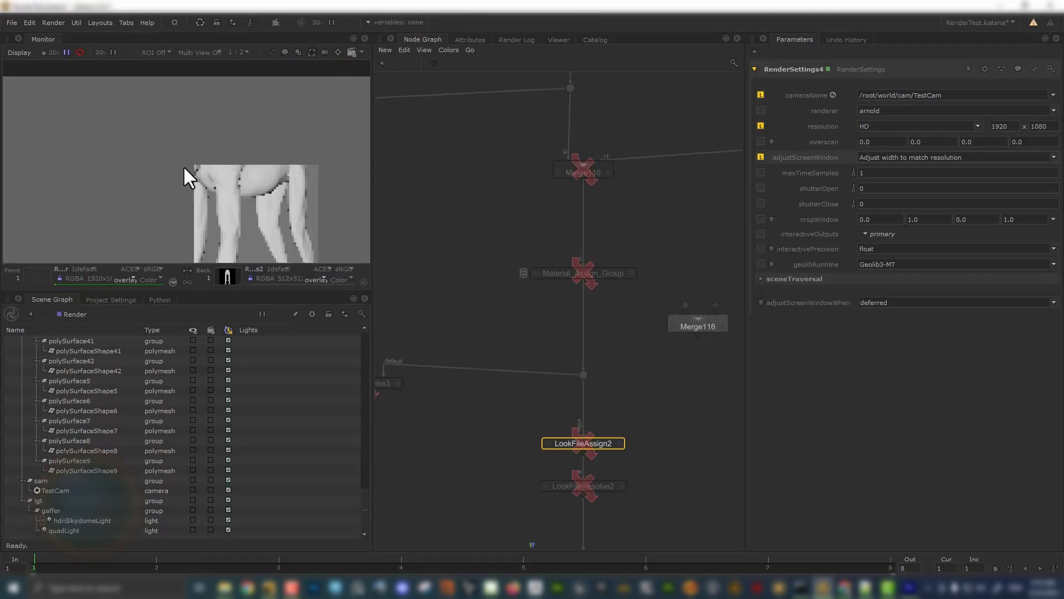
scroll(184, 168, "up", 2)
scroll(196, 151, "down", 1)
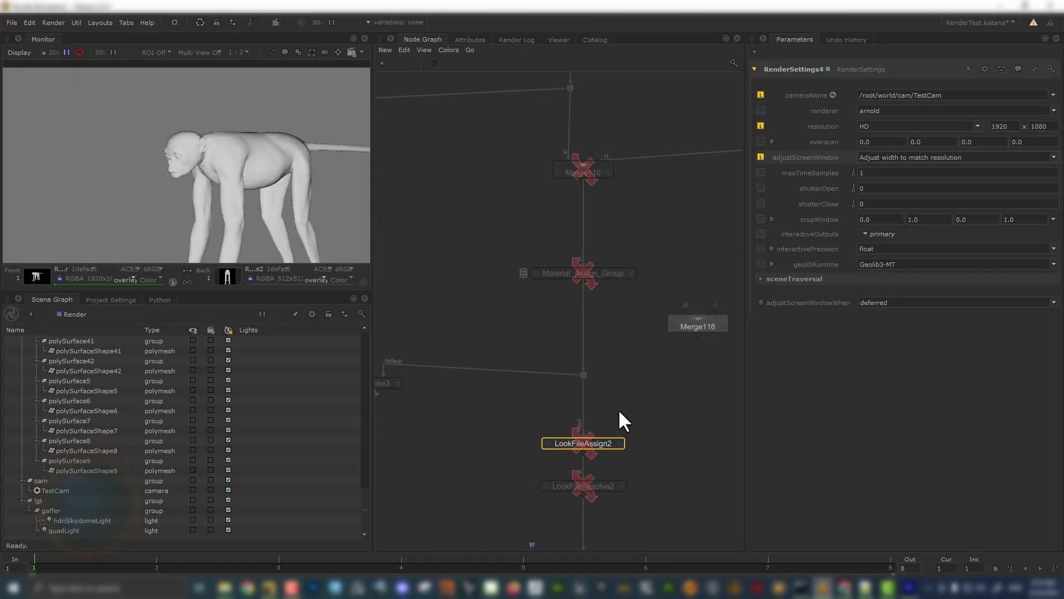
- Re-enable the Merge110 and Material_Assign_Group nodes and check the face in a refreshed preview render
left_click_drag(649, 426, 517, 505)
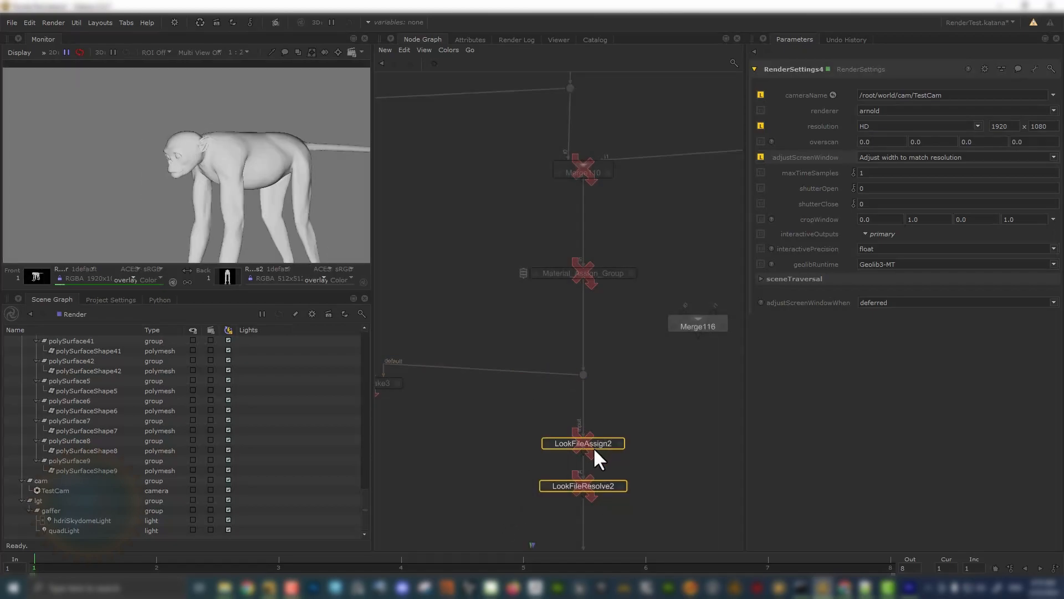
left_click_drag(659, 411, 525, 527)
left_click_drag(655, 231, 507, 294)
middle_click_drag(634, 217, 514, 322)
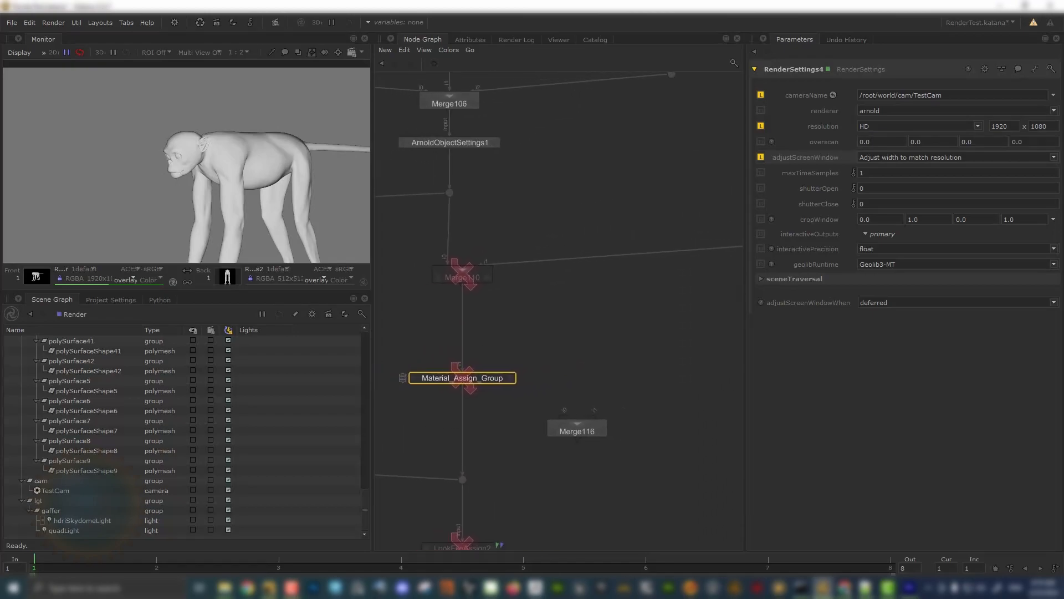
left_click_drag(418, 270, 540, 240)
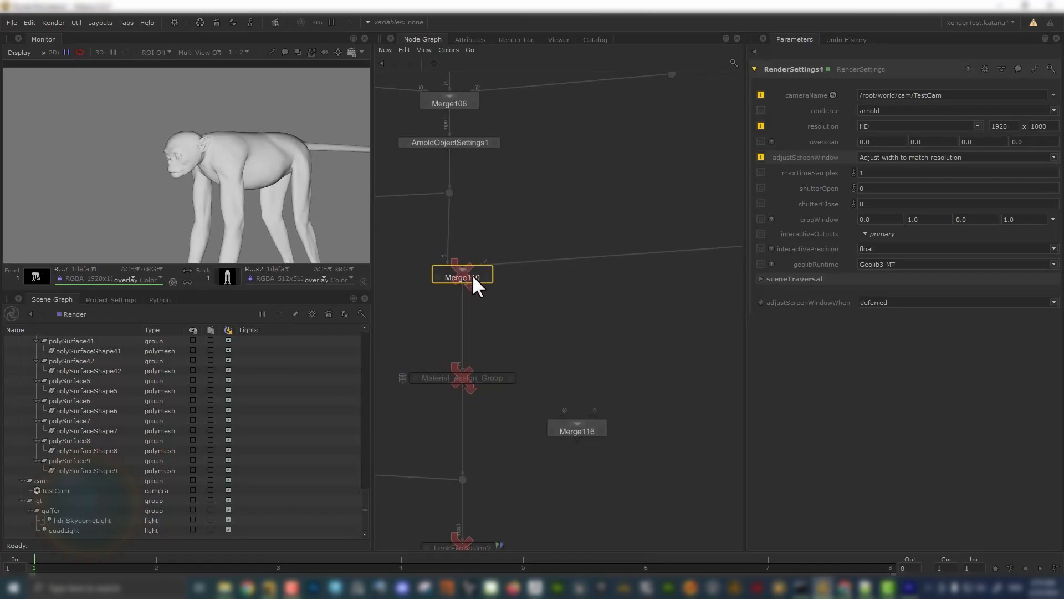
scroll(475, 285, "up", 3)
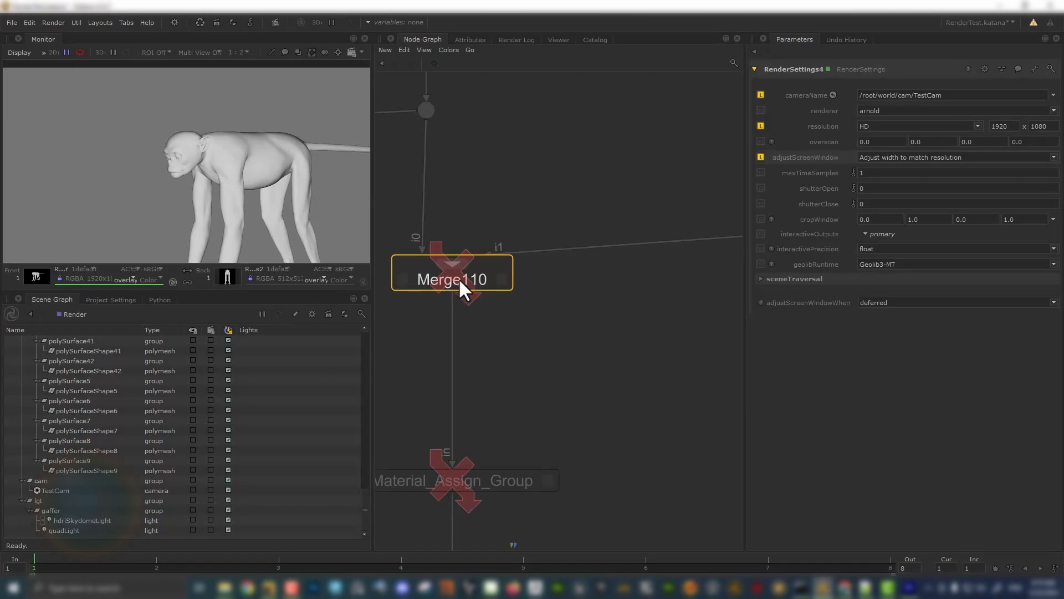
key("d")
middle_click_drag(556, 393, 617, 326)
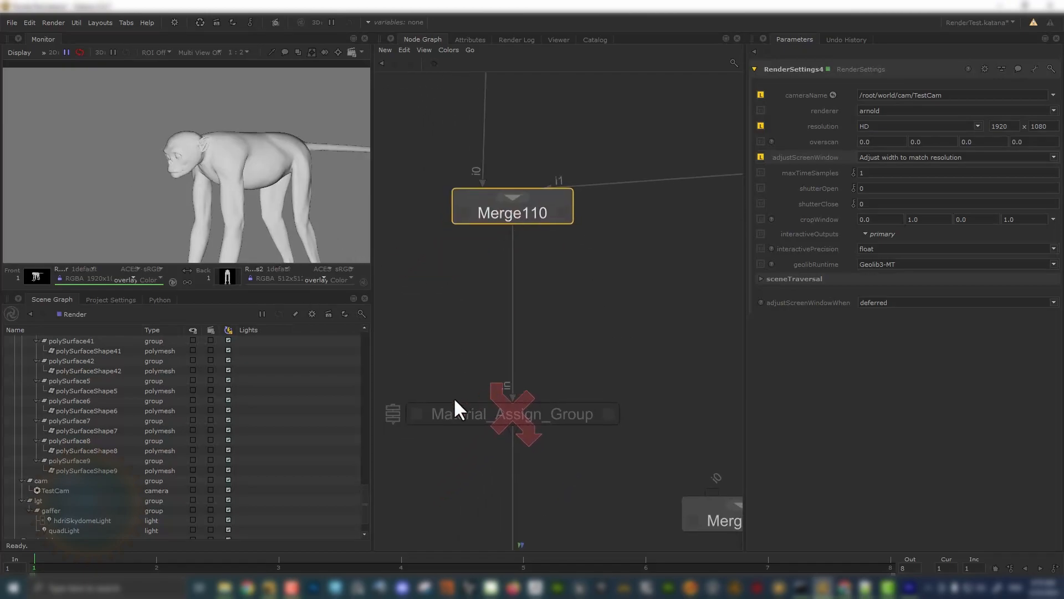
left_click(449, 417)
key("d")
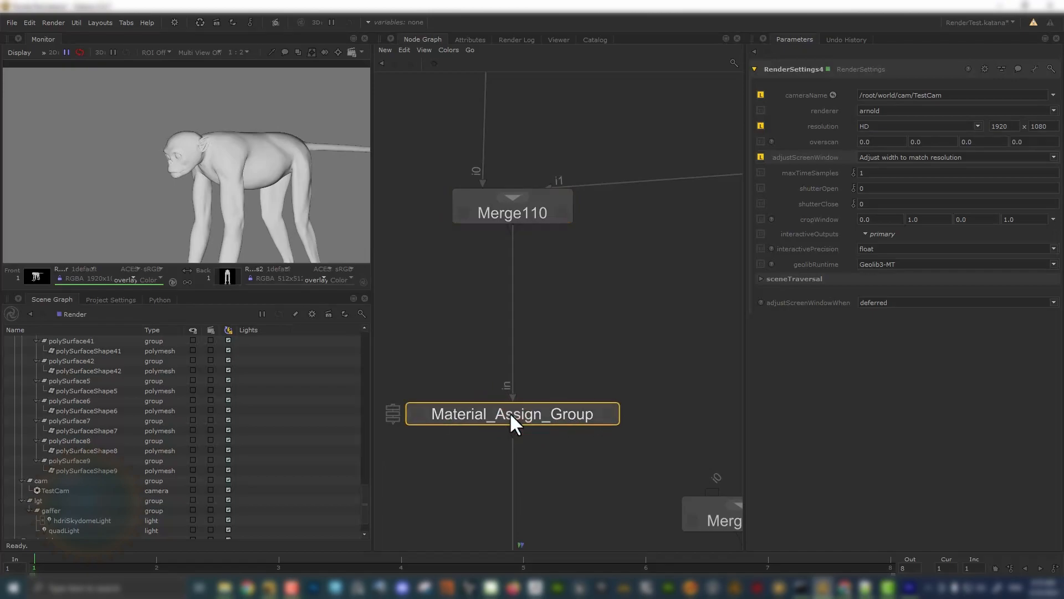
scroll(177, 148, "up", 2)
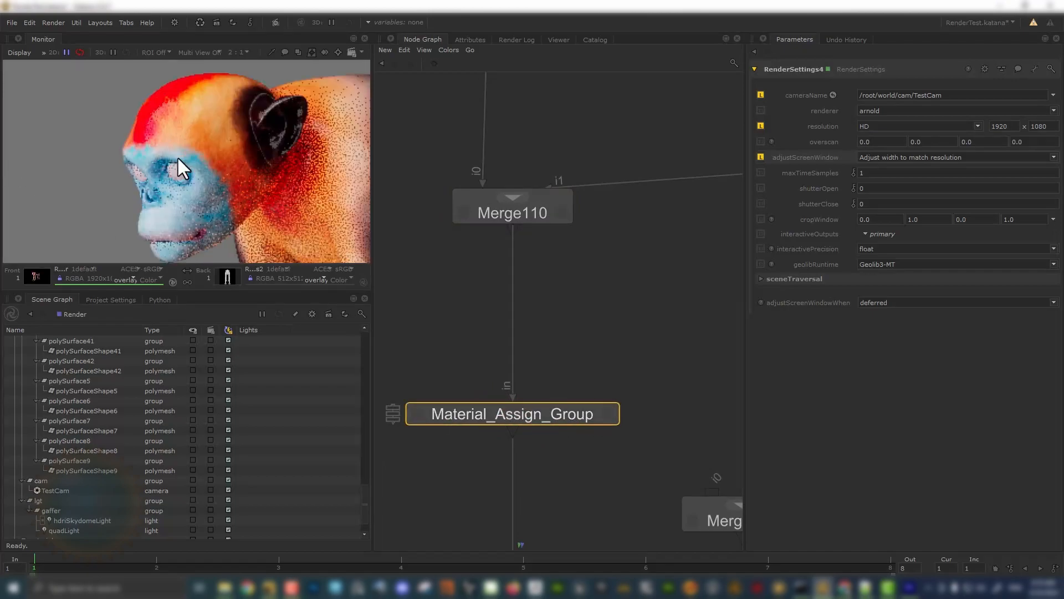
- Select both of the monkey's eye meshes, polySurfaceShape6 and polySurfaceShape7, in the 3D view
scroll(516, 156, "down", 6)
middle_click_drag(550, 137, 563, 243)
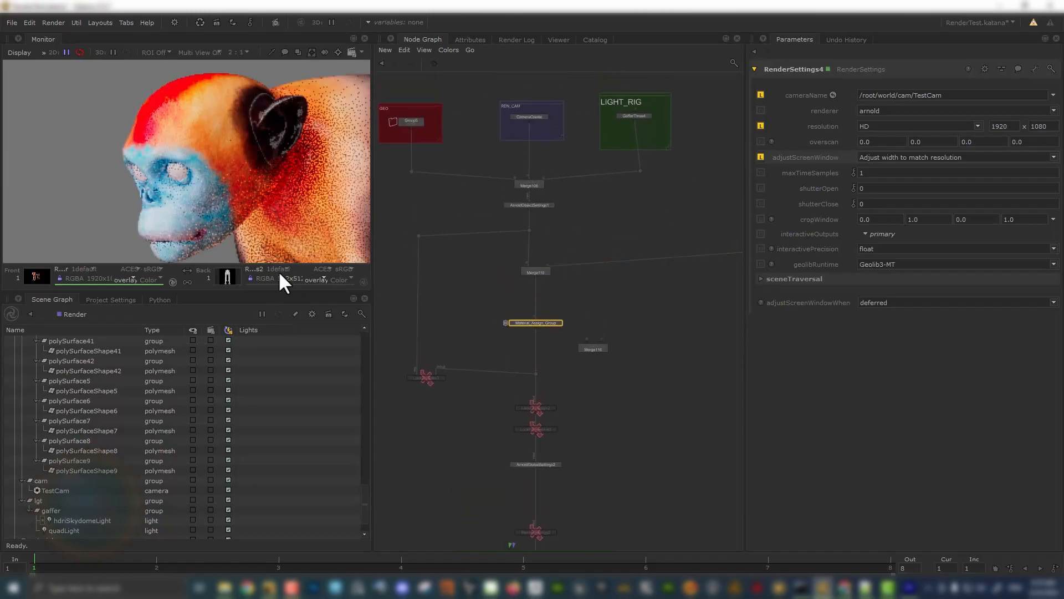
left_click(559, 39)
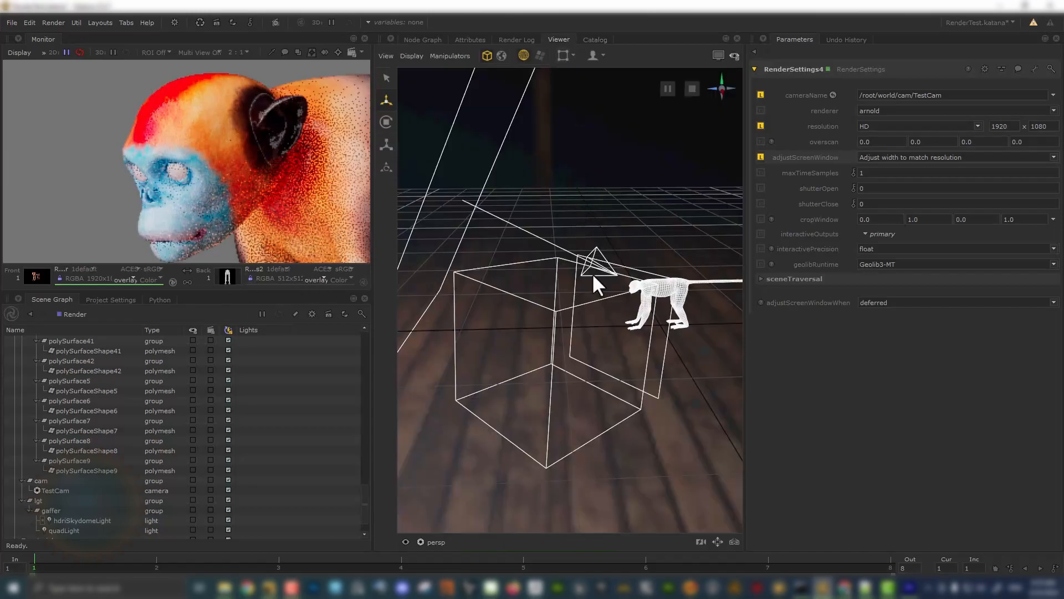
left_click_drag(614, 285, 660, 291, "alt")
right_click_drag(660, 291, 740, 358, "alt")
right_click_drag(533, 226, 633, 285, "alt")
middle_click_drag(549, 236, 576, 291, "alt")
left_click_drag(576, 290, 587, 337, "alt")
left_click(594, 336)
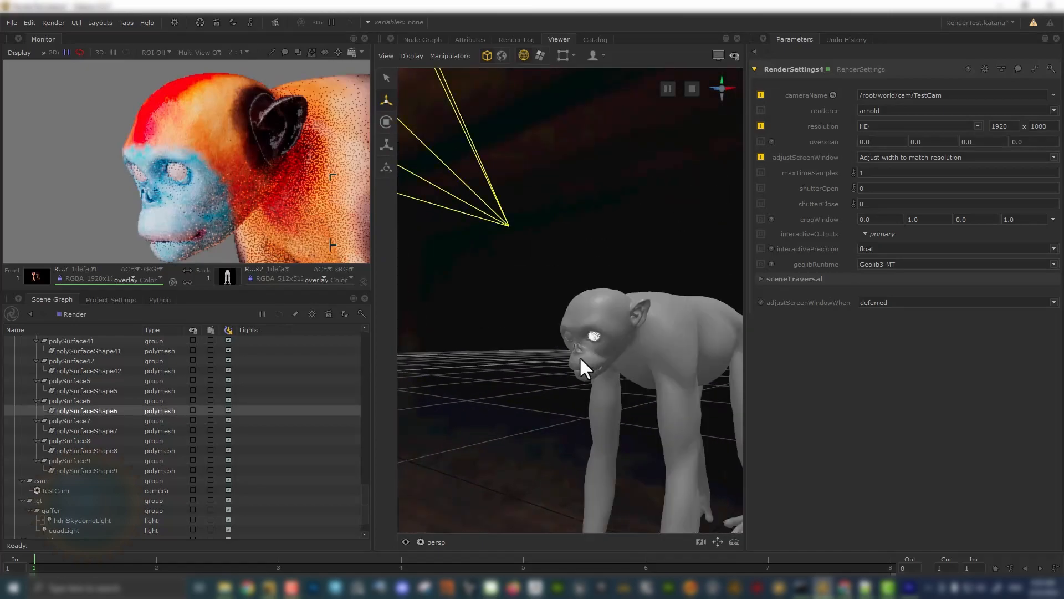
left_click(568, 334, "shift")
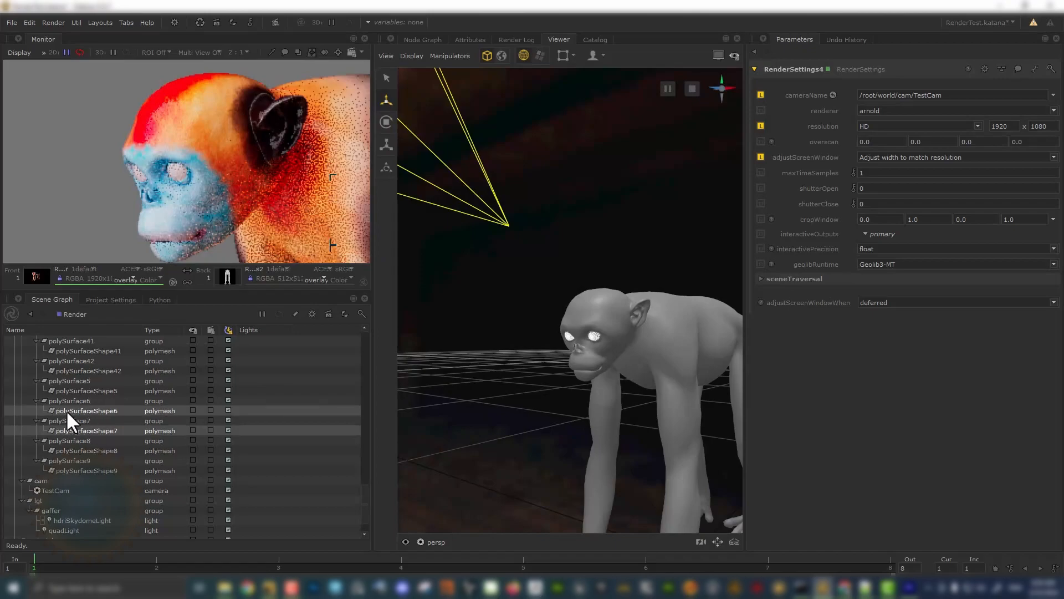
- Add a new MaterialAssign entry to the Material_Assign_Group stack
left_click(422, 39)
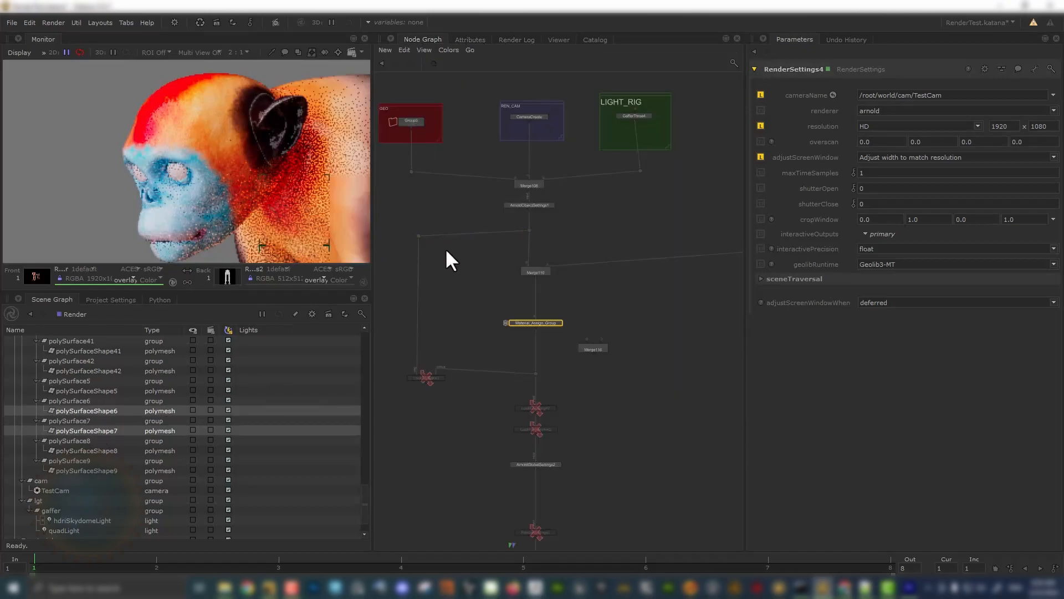
scroll(523, 257, "up", 3)
scroll(604, 365, "up", 3)
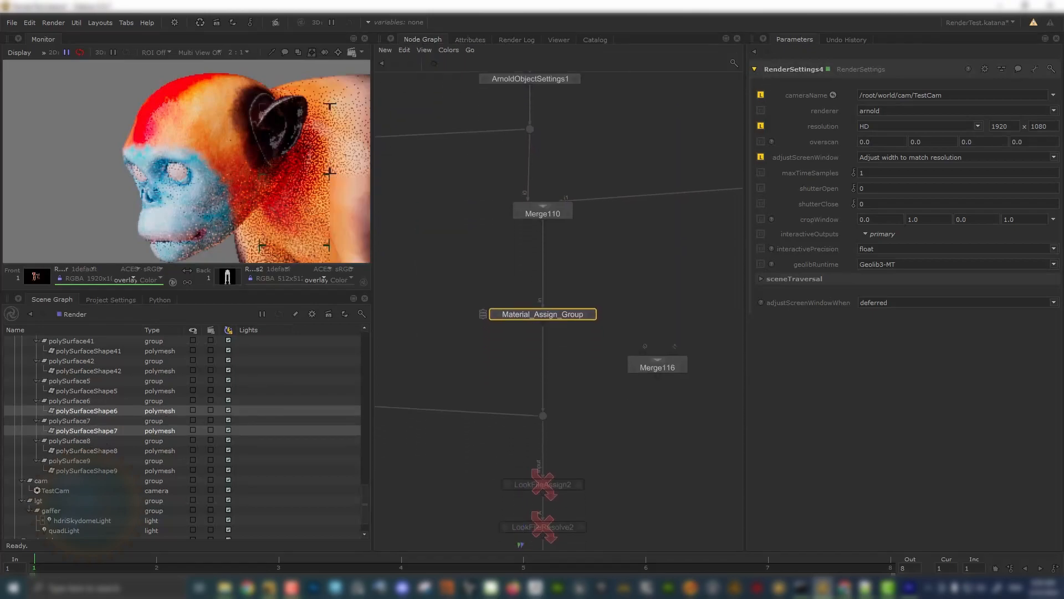
left_click(578, 320)
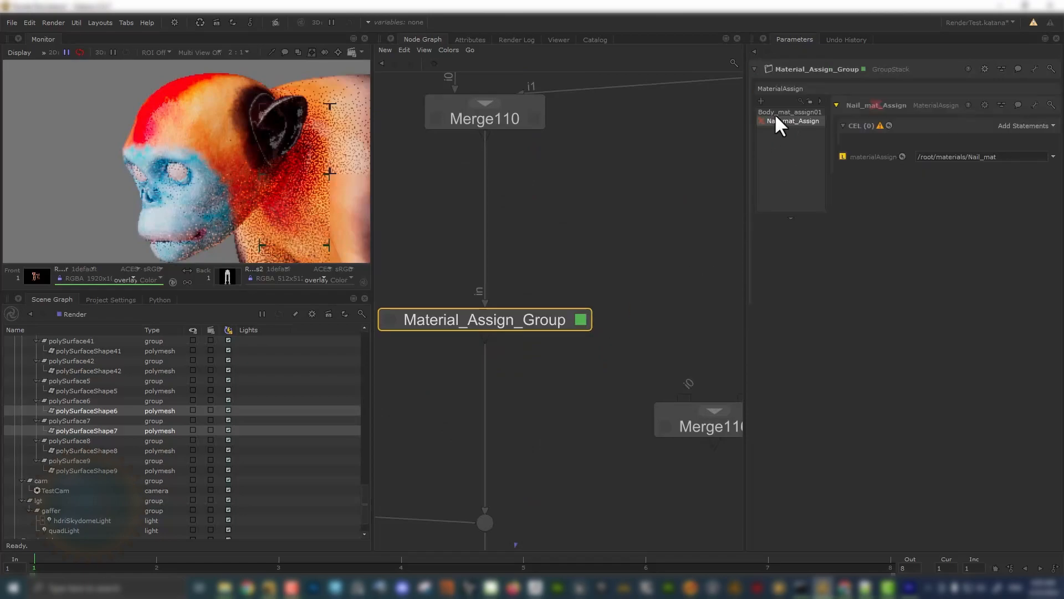
left_click(761, 101)
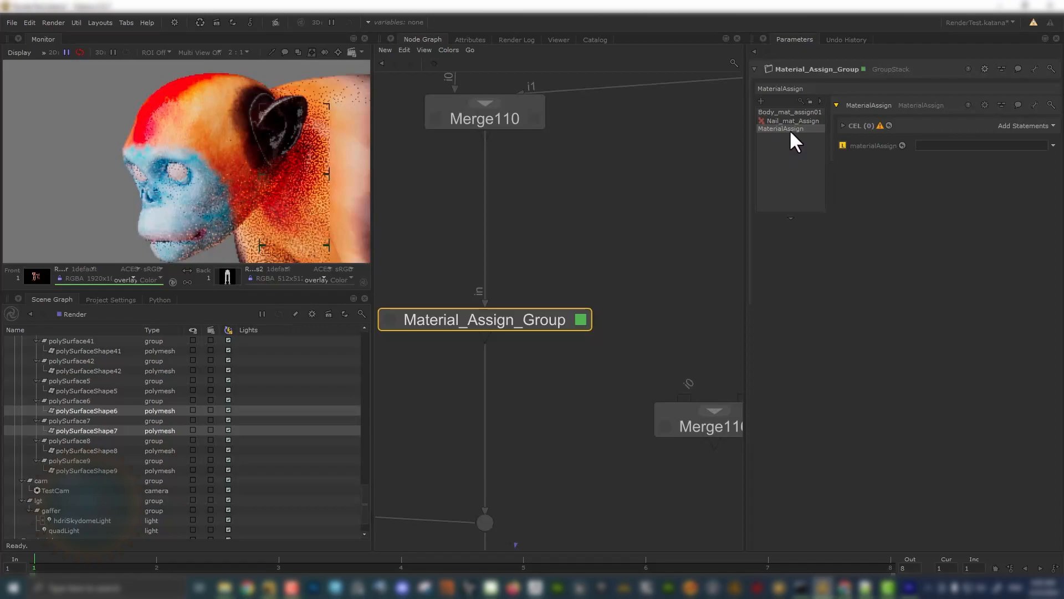
- Rename the new MaterialAssign entry in the stack to Eye_mat_Assign
left_click(863, 106)
type("Eye")
key("Delete")
key("Delete")
key("Delete")
key("Delete")
key("Delete")
key("Delete")
key("Delete")
type("_ma")
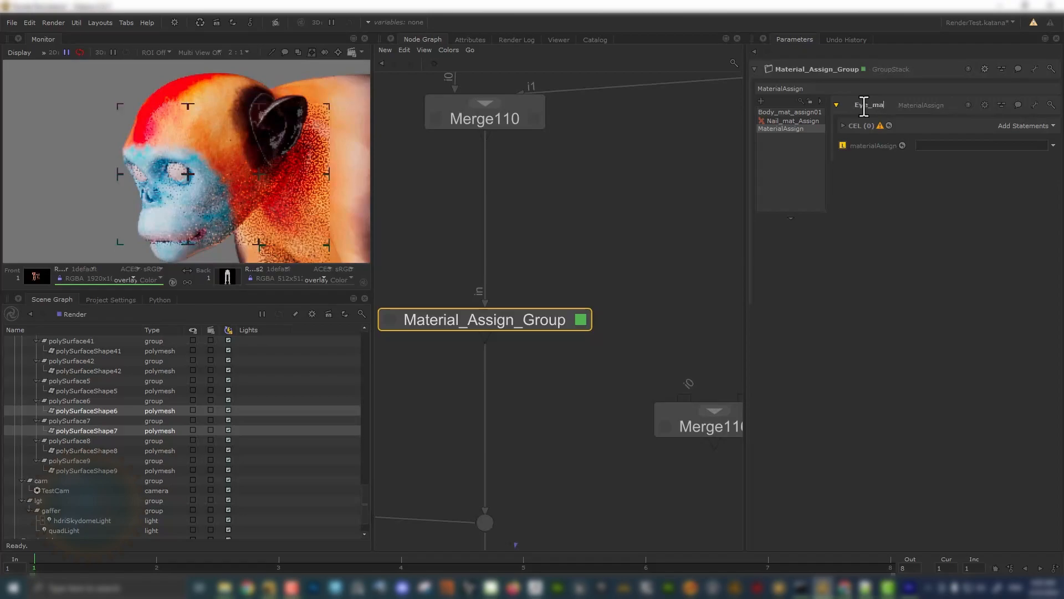
type("t_Assign")
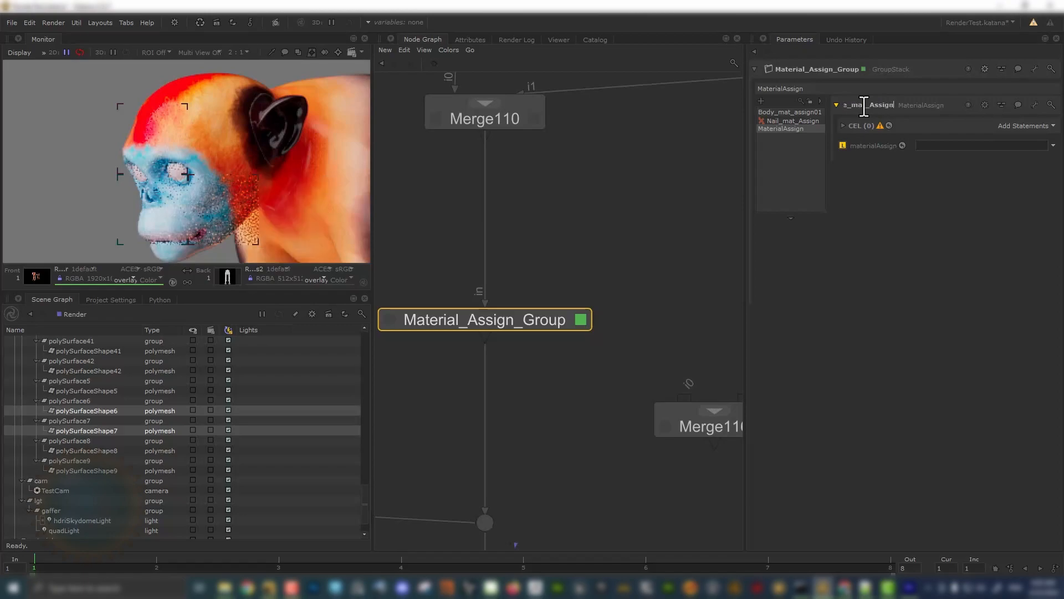
key("Return")
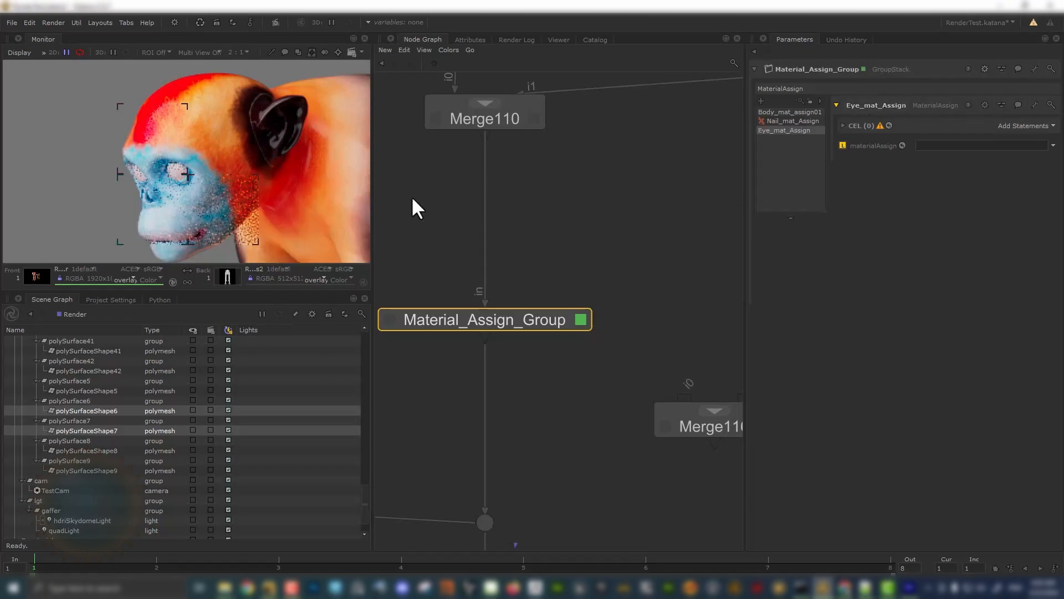
- Add a third input port to the Merge113 node inside Group2
scroll(64, 512, "down", 1)
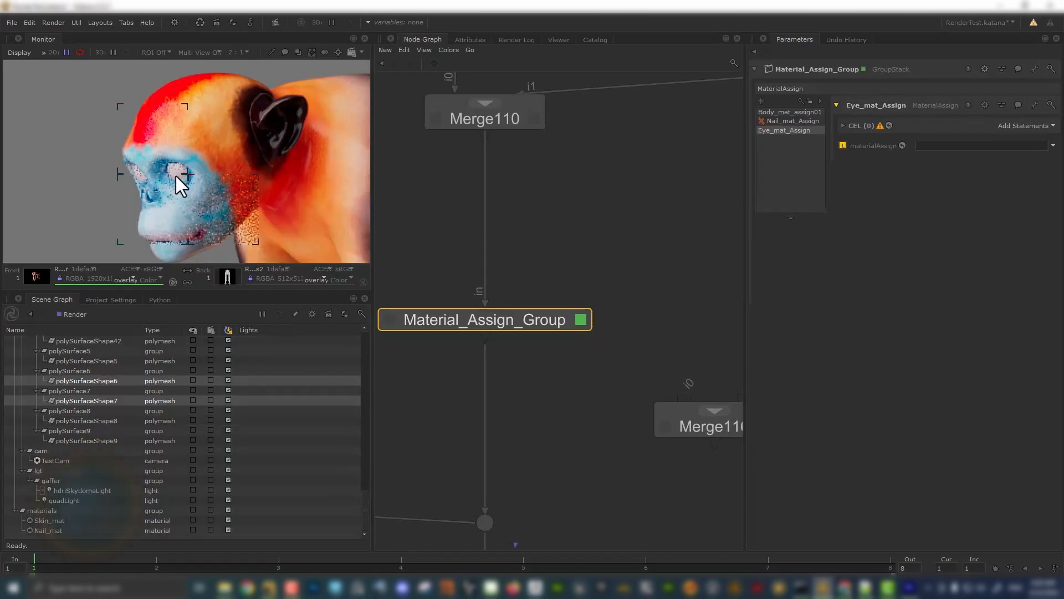
scroll(553, 201, "down", 6)
middle_click_drag(704, 200, 482, 367)
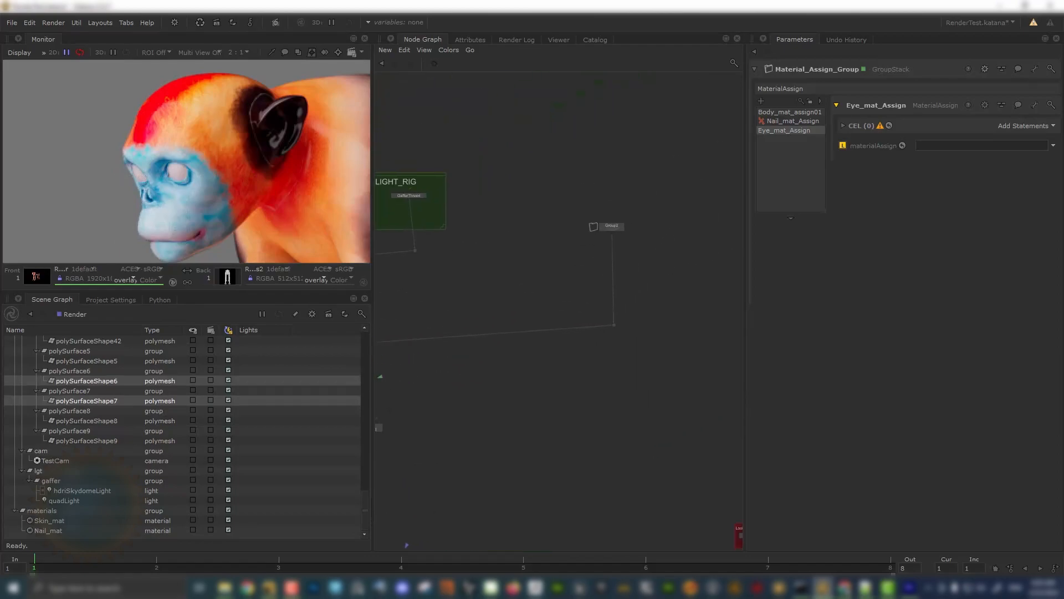
scroll(602, 239, "up", 5)
middle_click_drag(652, 177, 487, 225)
scroll(493, 226, "up", 4)
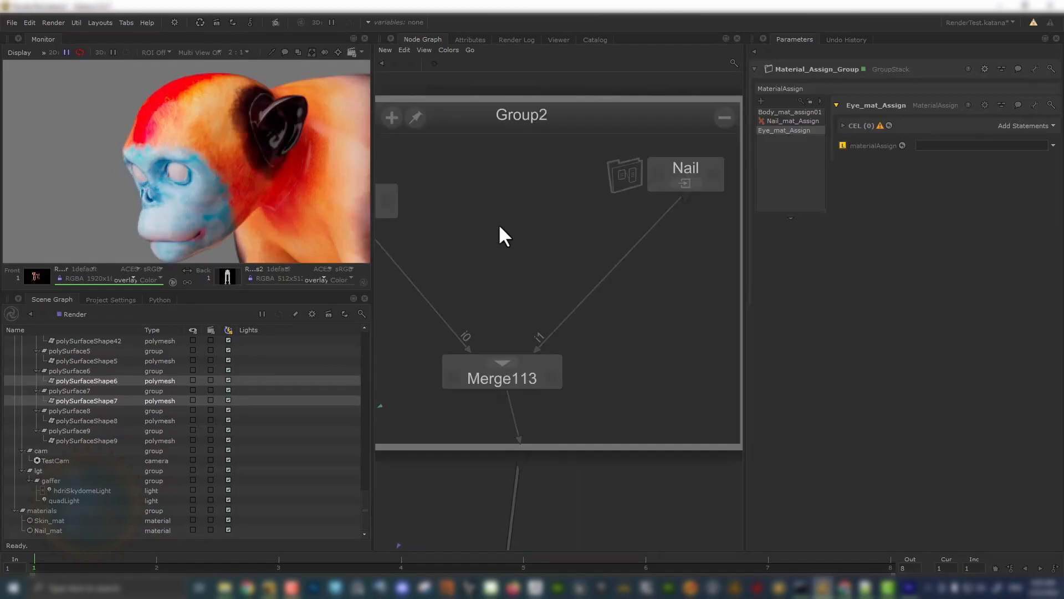
left_click(501, 364)
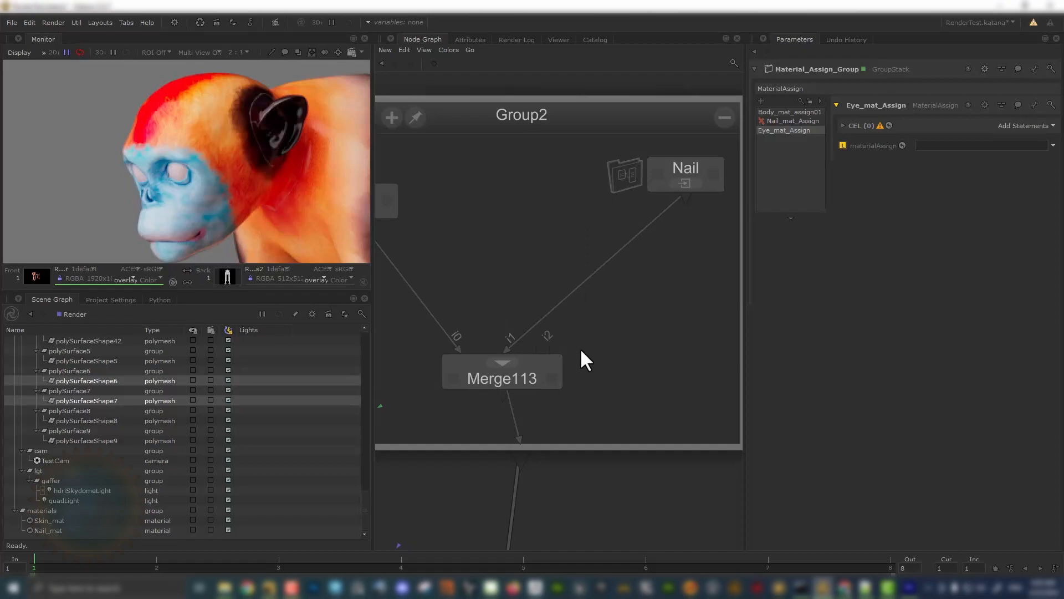
- Create a NetworkMaterialCreate node inside Group2 and place it beside Merge113
middle_click_drag(577, 349, 548, 349)
key("Tab")
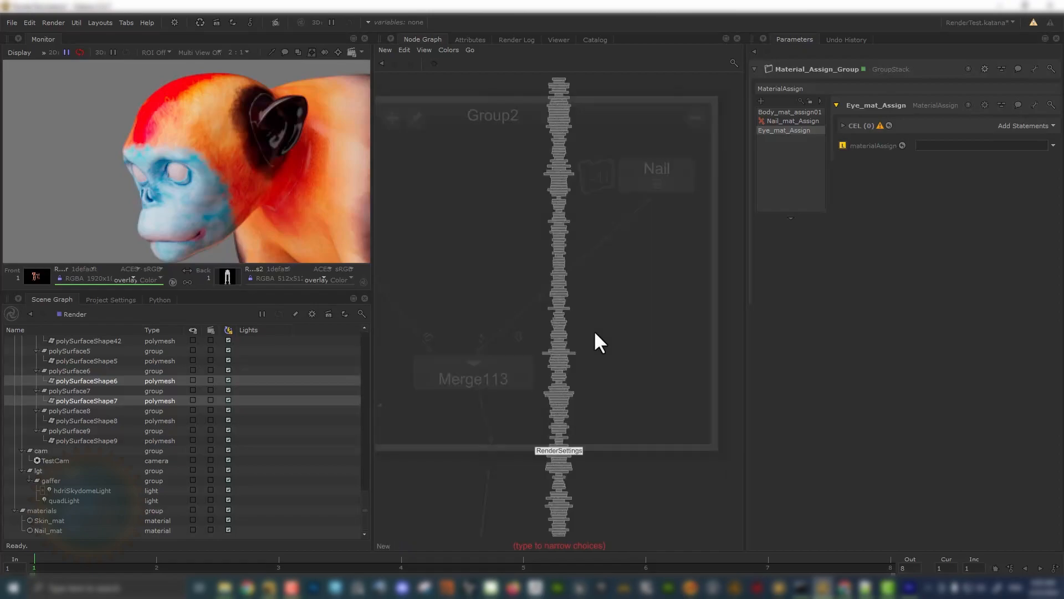
type("net")
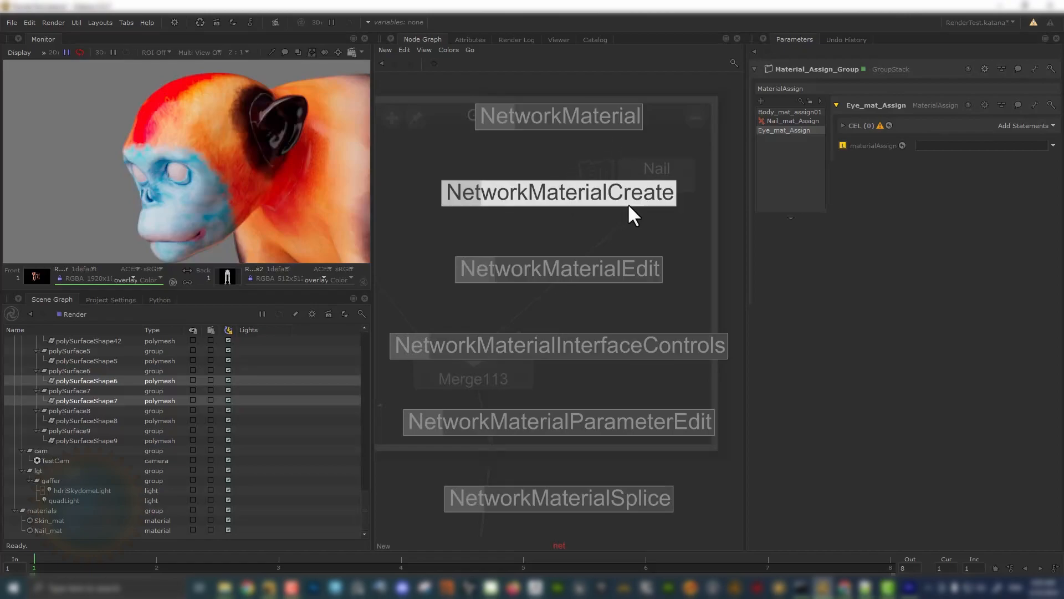
left_click(567, 195)
left_click(632, 322)
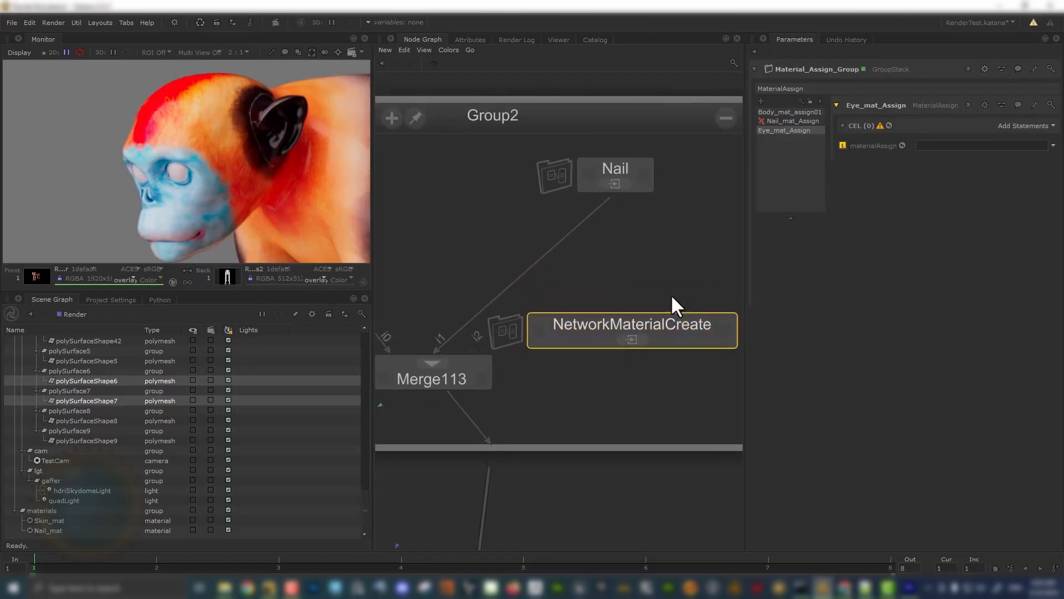
- Name the new network material Sc_mat and rename its NetworkMaterialCreate node to Sc_MAT
left_click(693, 331)
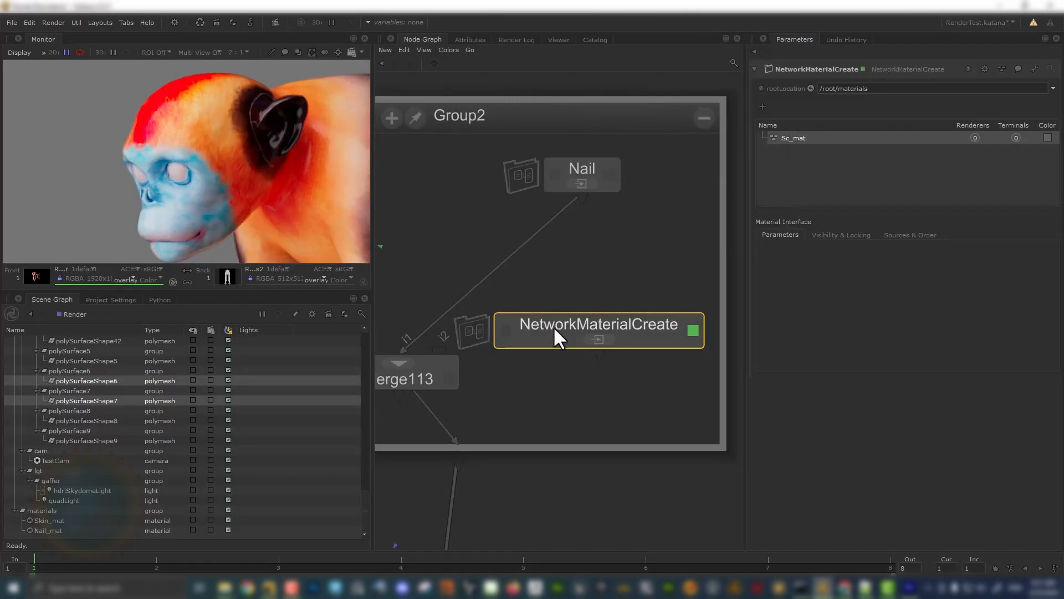
left_click(827, 68)
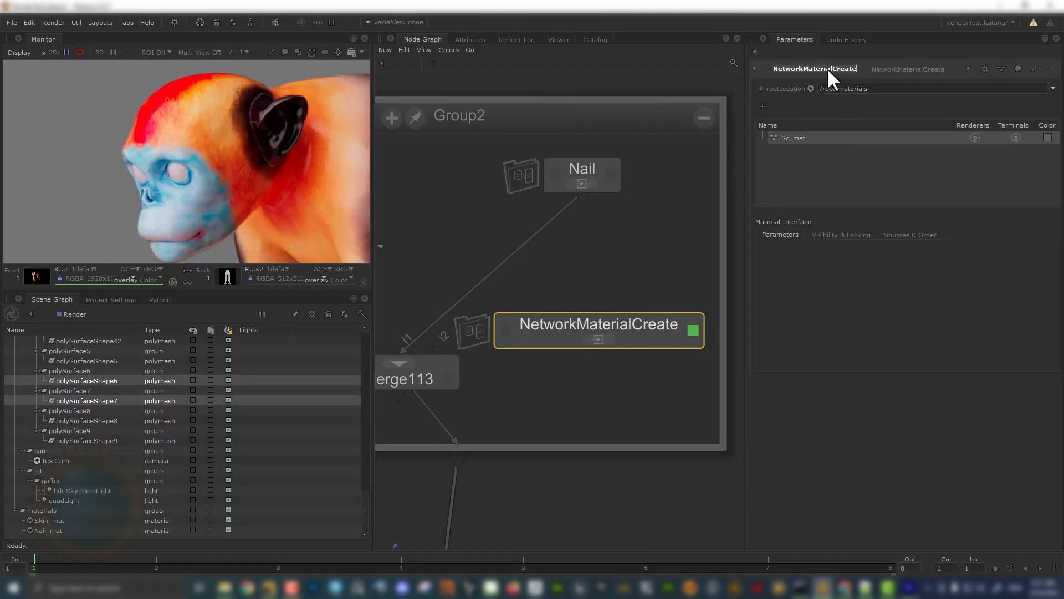
key("ctrl+a")
key("BackSpace")
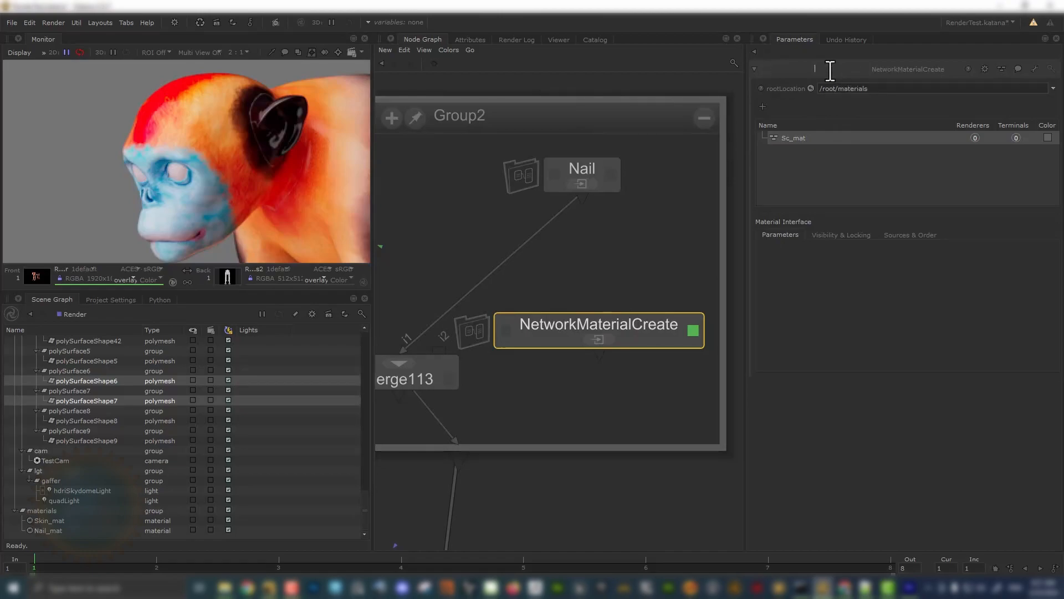
type("Sc_MAT")
key("Return")
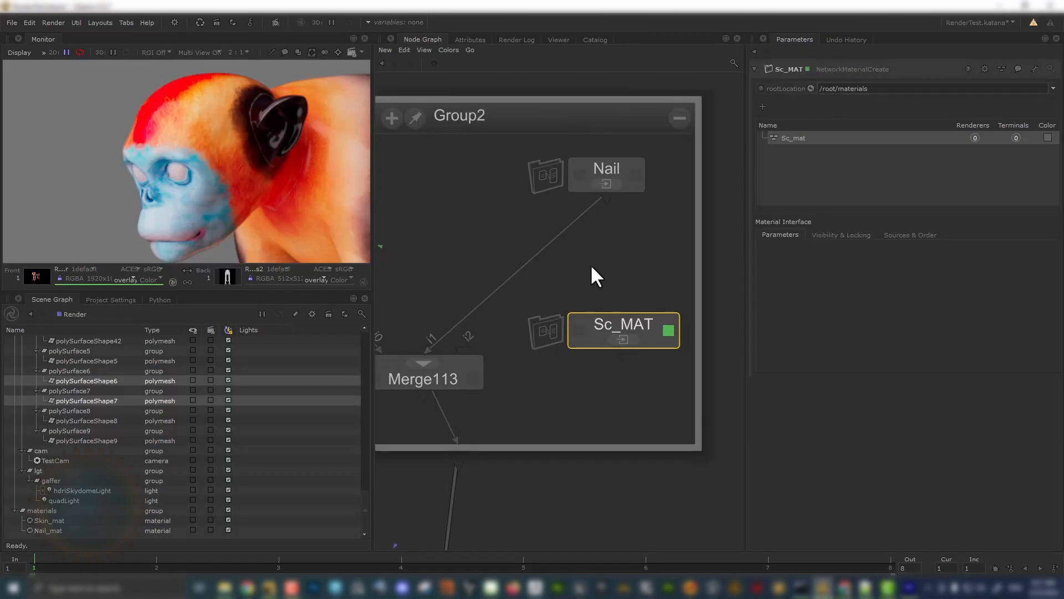
- Arrange the Nail and Sc_MAT nodes above Merge113 and connect Sc_MAT to its i2 input
left_click_drag(604, 163, 419, 181)
middle_click_drag(443, 194, 474, 166)
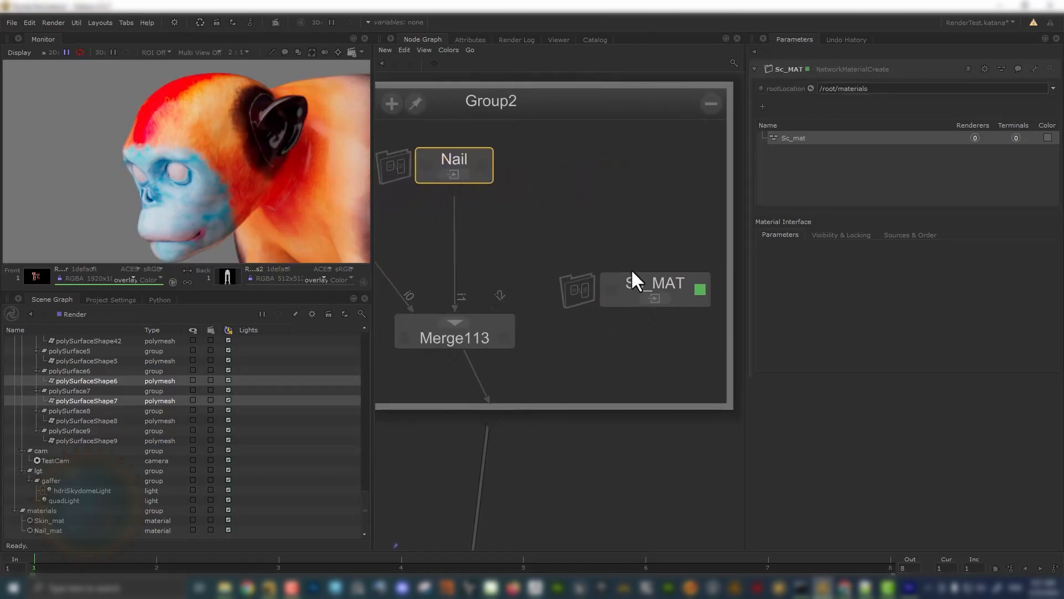
left_click_drag(663, 285, 508, 309)
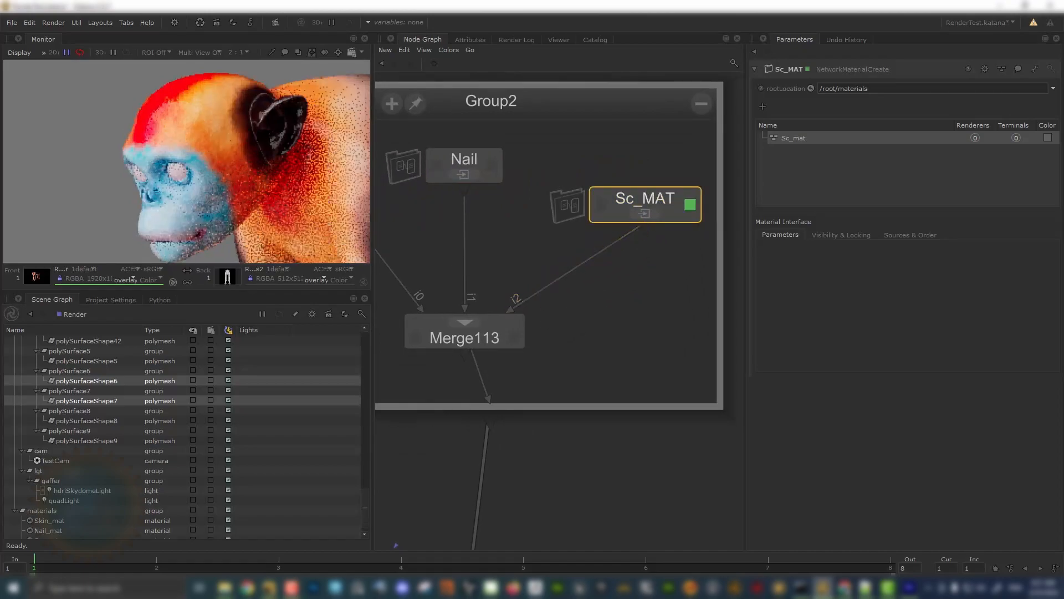
middle_click_drag(661, 235, 609, 219)
- Enter the Sc_MAT node's material network and add an ArnoldShadingNode
left_click(593, 195)
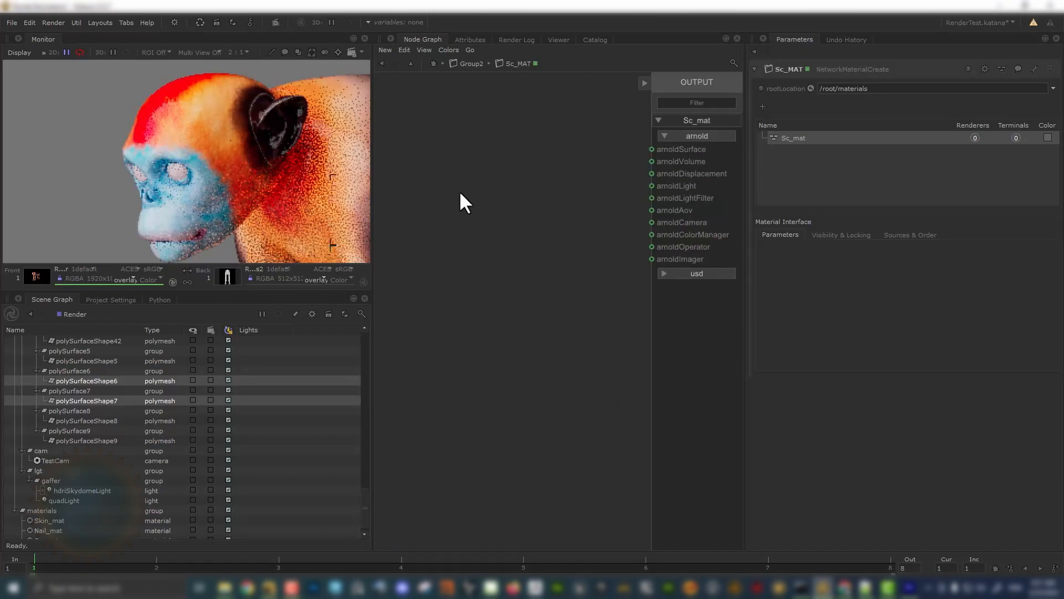
key("Tab")
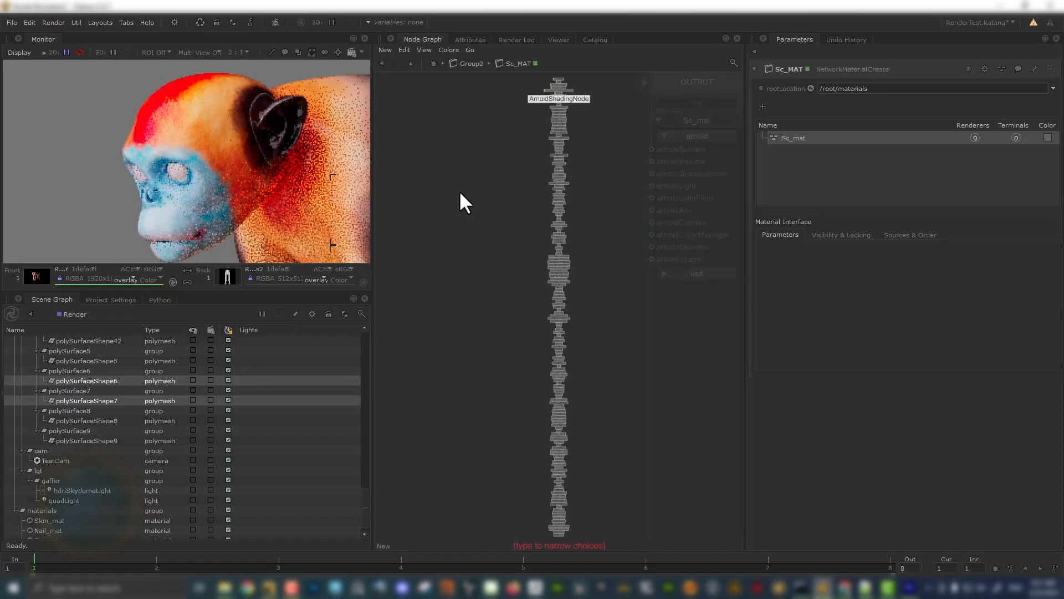
type("arnol")
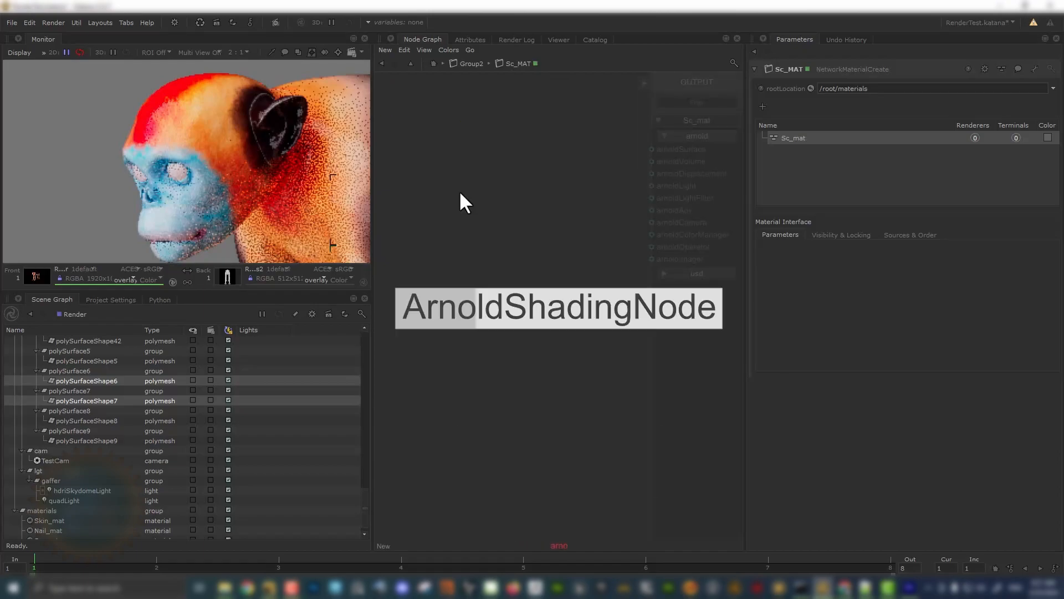
key("Return")
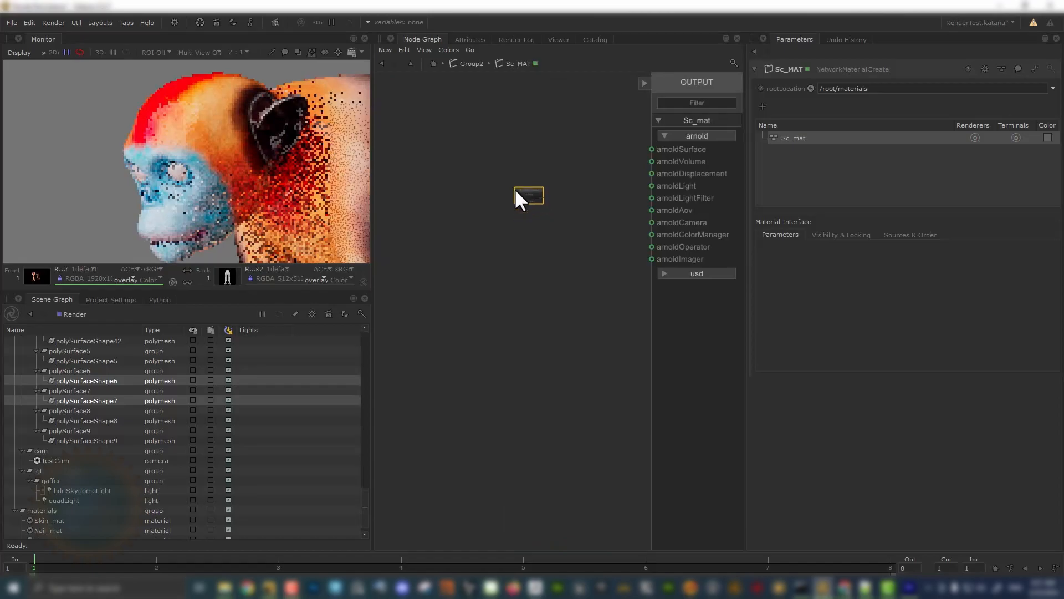
left_click(526, 187)
scroll(581, 192, "up", 3)
- Set the new Arnold shading node's type to standard_surface
left_click(582, 193)
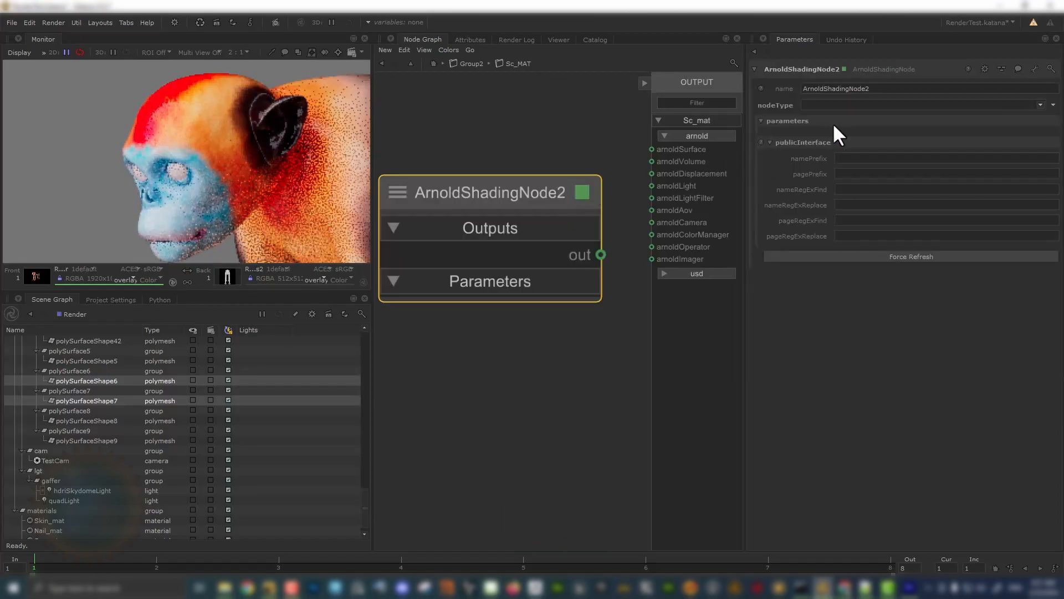
left_click(886, 106)
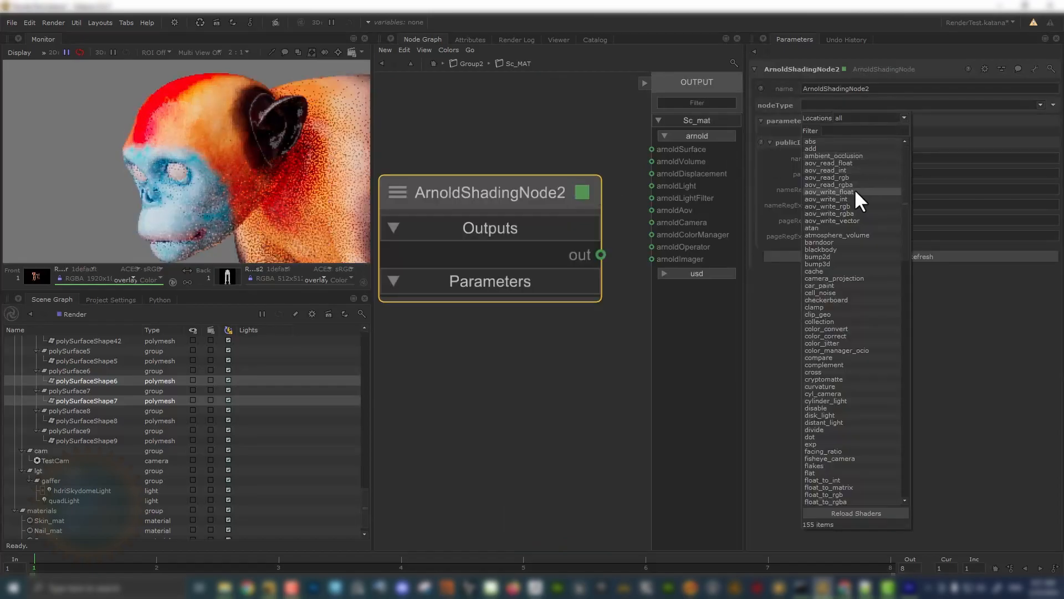
type("sta")
left_click(835, 156)
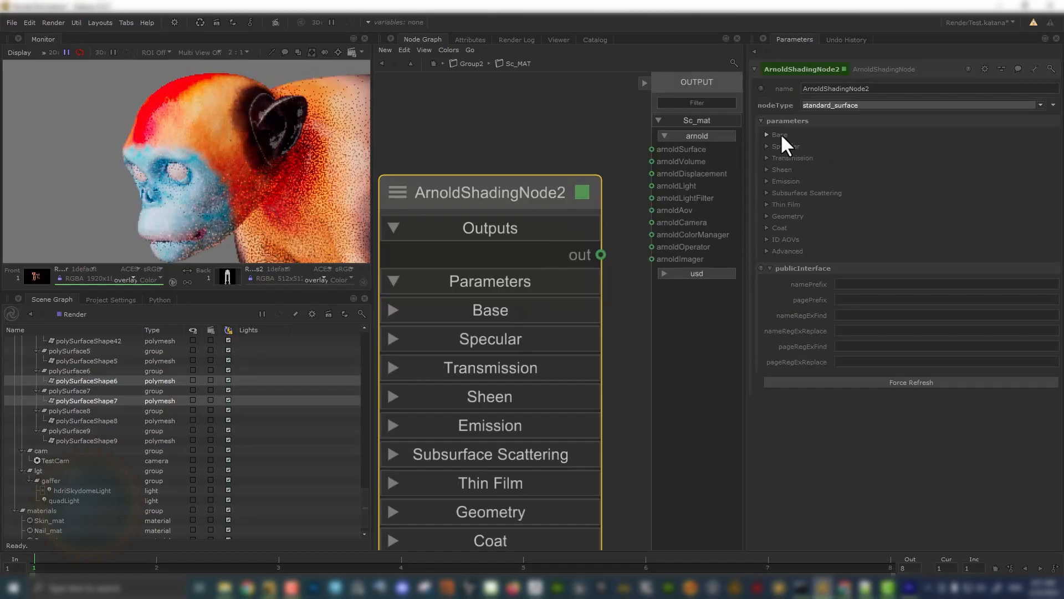
- Set the standard_surface shader's transmission to 1 and expand its Specular parameters
left_click(785, 157)
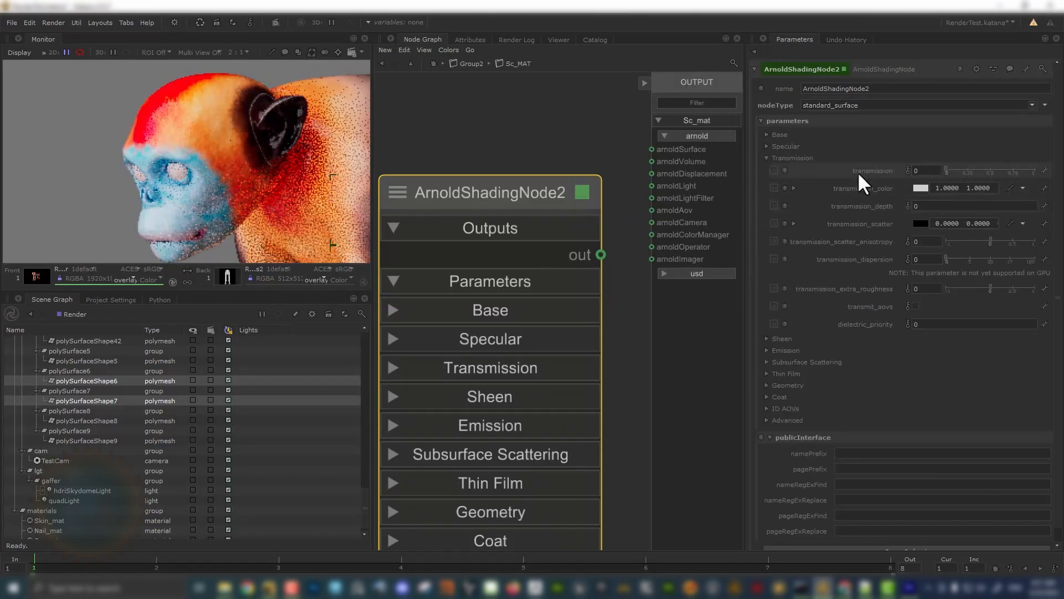
left_click(924, 171)
type("1")
key("Return")
scroll(521, 280, "down", 3)
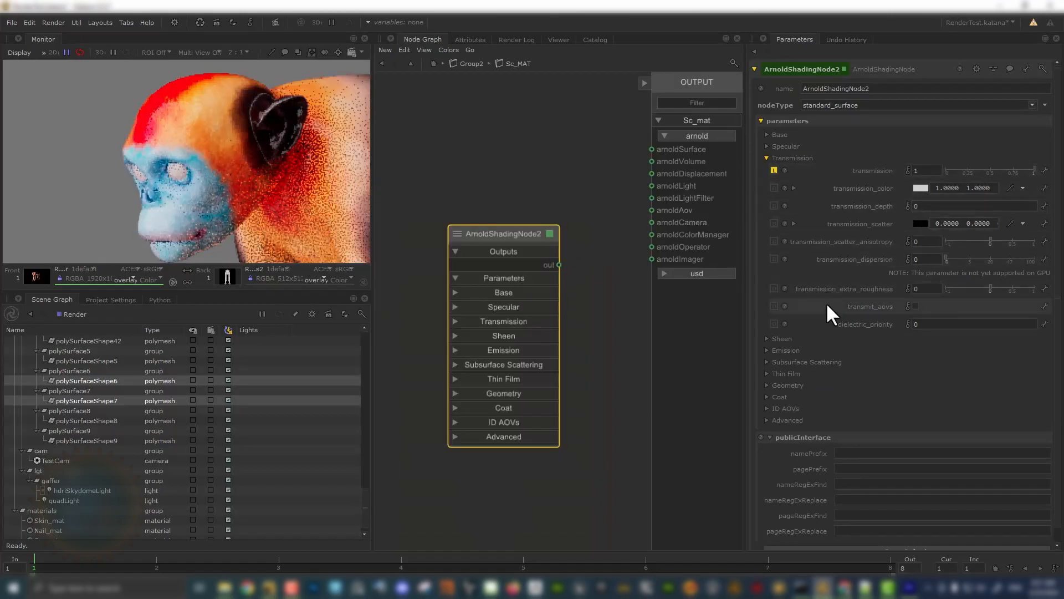
left_click(786, 146)
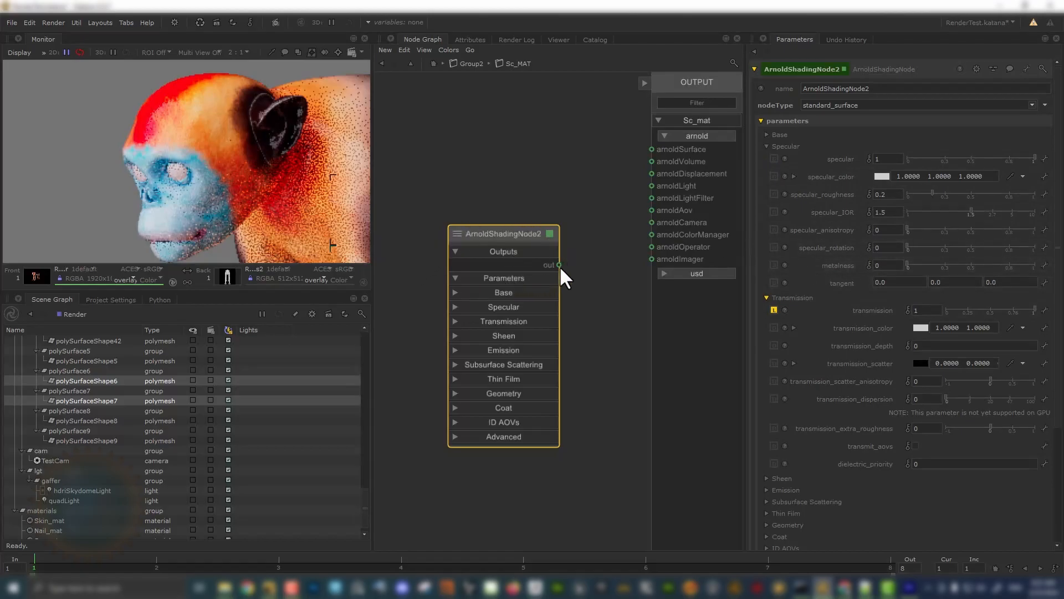
- Connect the shading node's out port to the arnoldSurface terminal of Sc_mat
left_click_drag(559, 264, 654, 155)
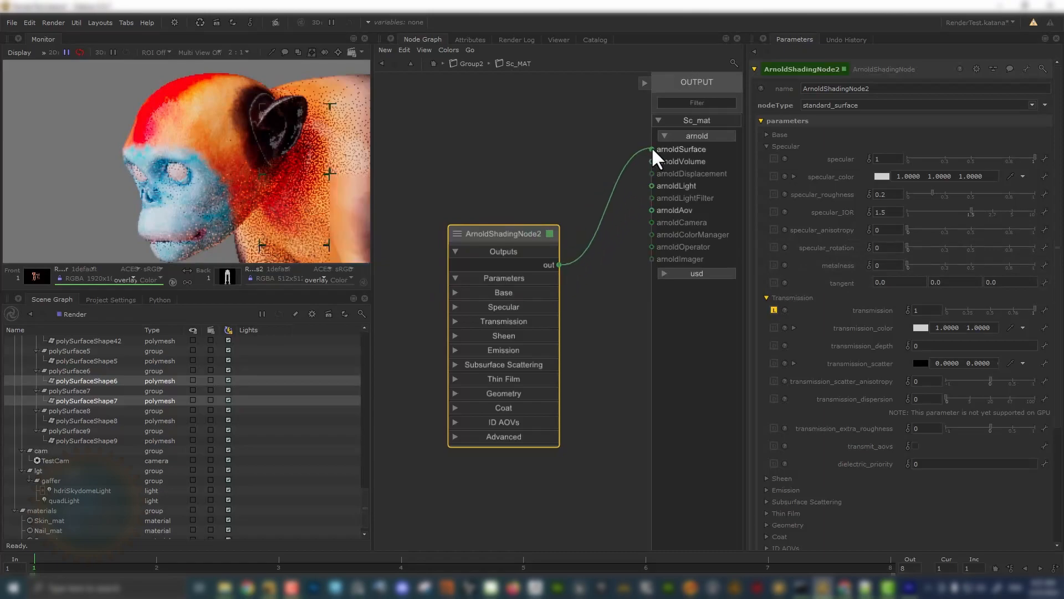
scroll(531, 152, "down", 3)
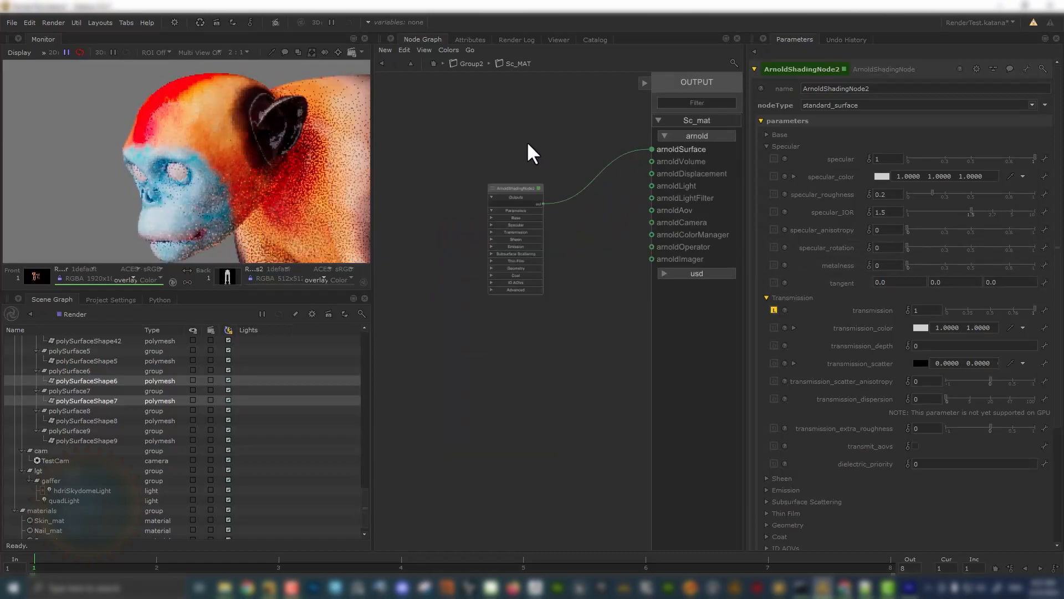
middle_click_drag(528, 143, 556, 102)
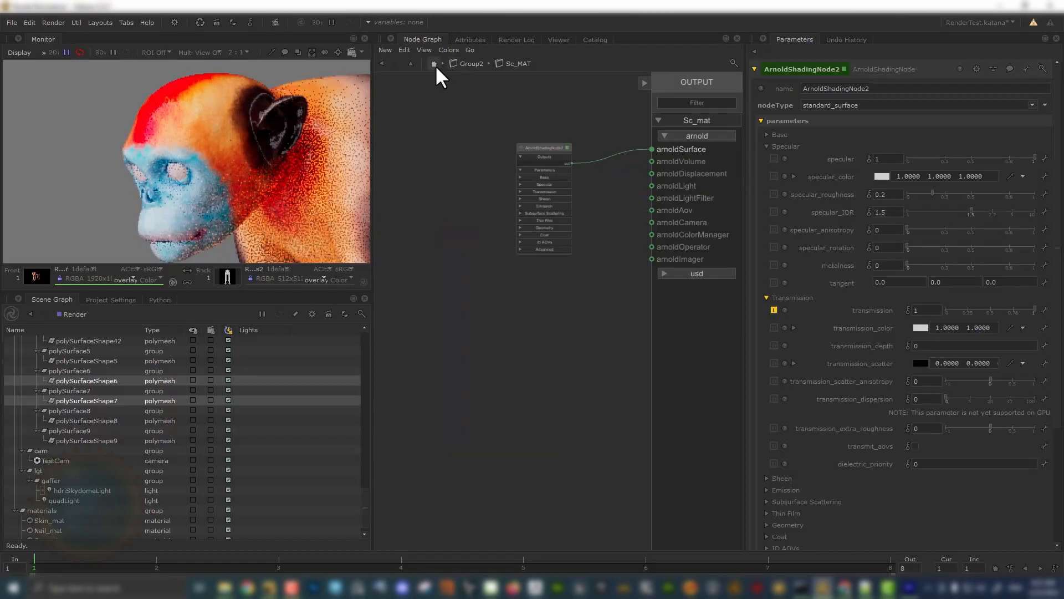
- Return to the root node graph and set Eye_mat_Assign's material in Material_Assign_Group to /root/materials/Sc_mat
left_click(435, 64)
scroll(573, 276, "down", 2)
scroll(569, 268, "down", 3)
middle_click_drag(434, 401, 583, 303)
middle_click_drag(405, 296, 503, 254)
scroll(503, 254, "down", 3)
scroll(498, 316, "up", 6)
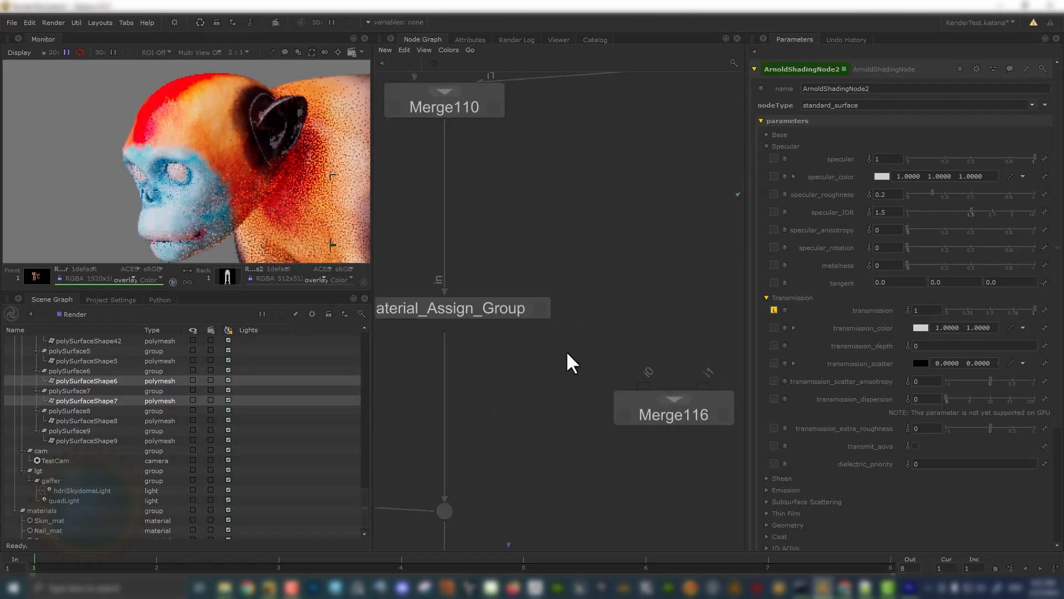
middle_click_drag(529, 335, 618, 333)
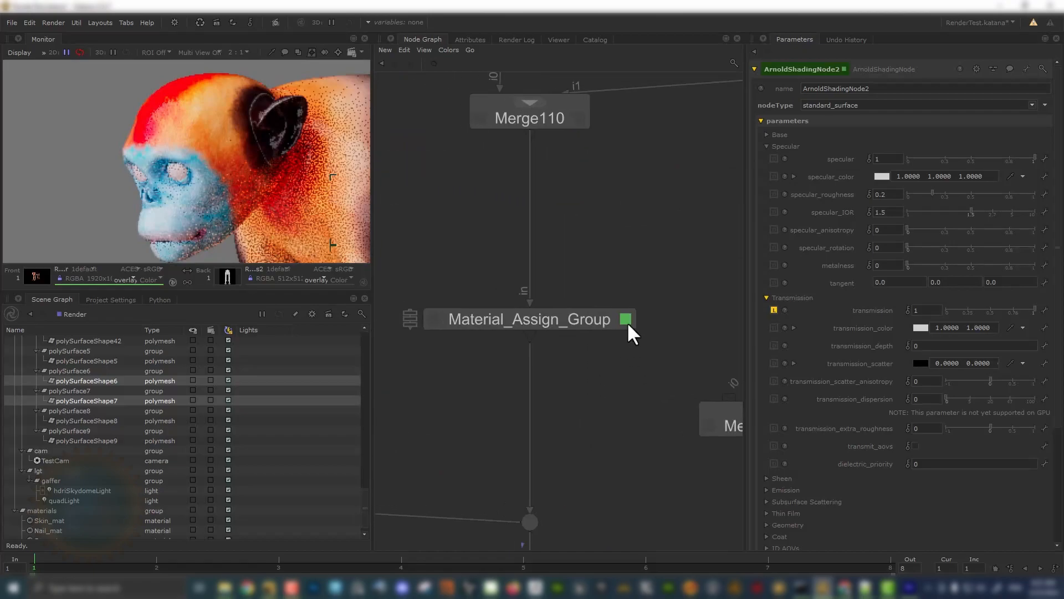
left_click(626, 320)
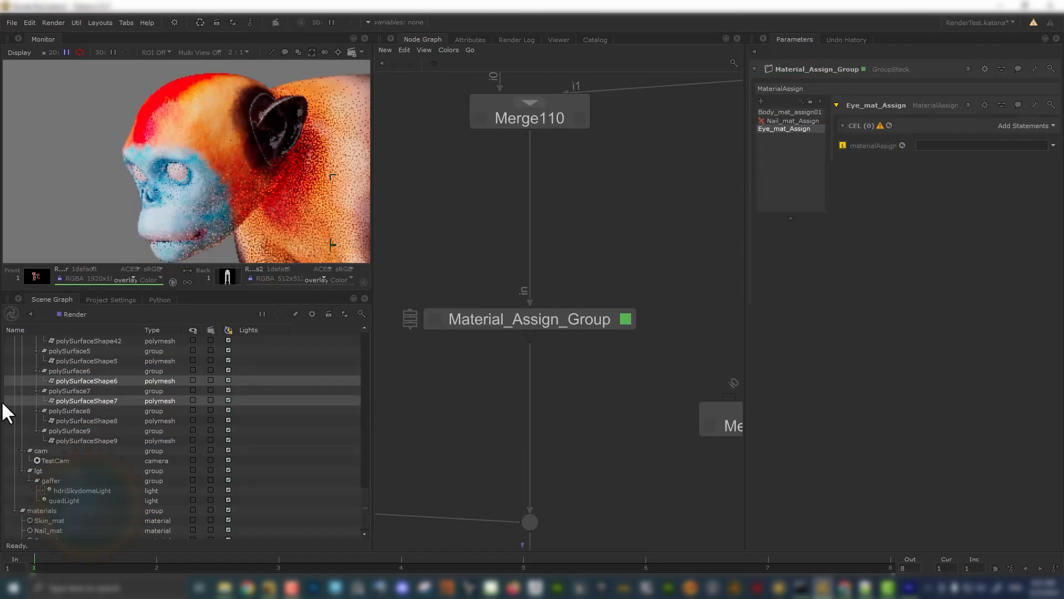
scroll(38, 432, "down", 1)
left_click_drag(46, 528, 941, 145)
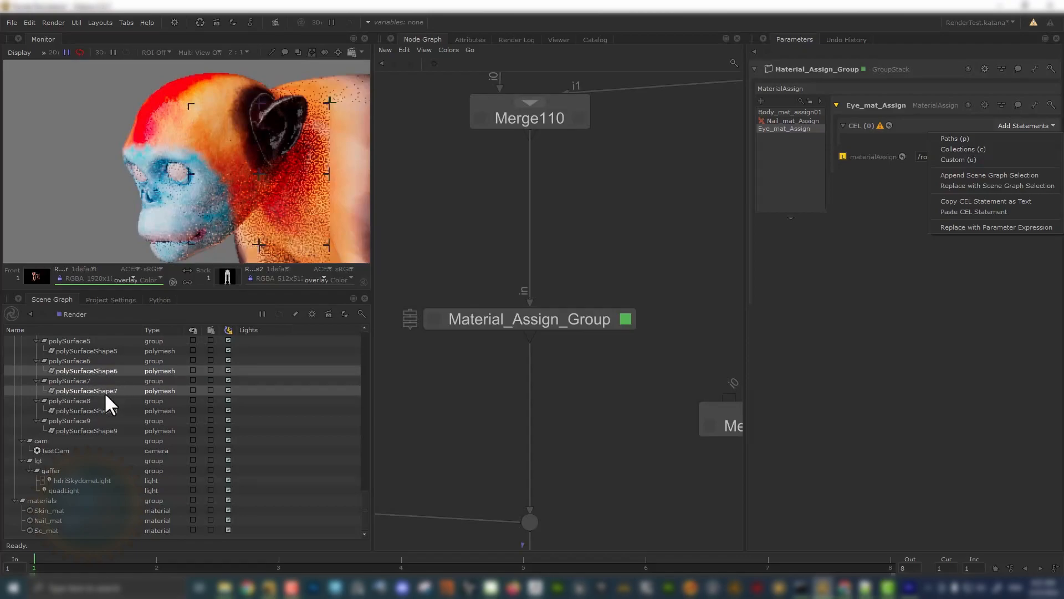
- Add a Paths statement with polySurfaceShape6 and polySurfaceShape7 to Eye_mat_Assign and inspect the eyes in the preview render
left_click(952, 140)
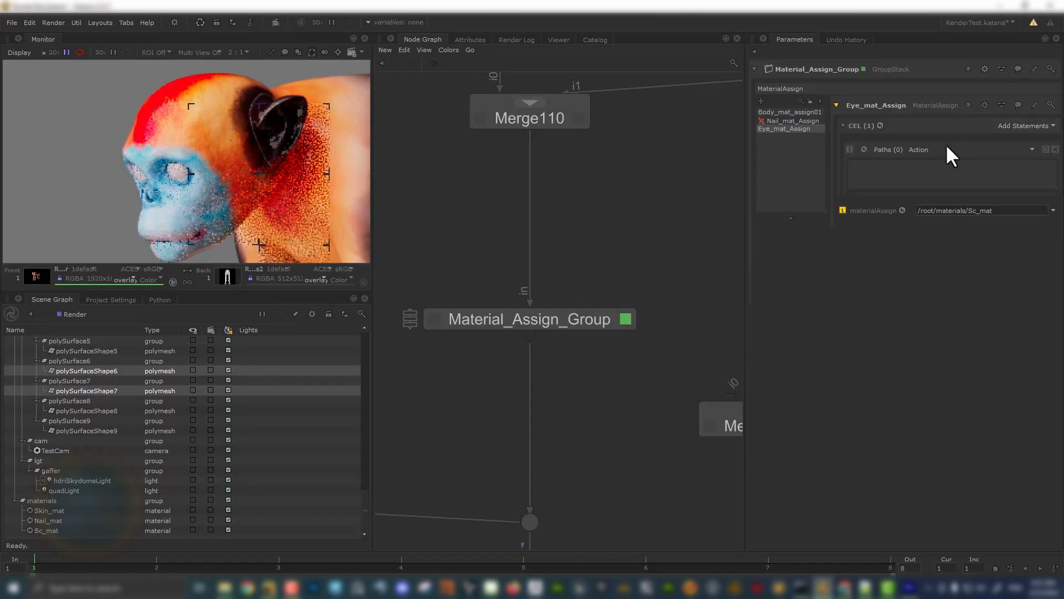
left_click_drag(91, 390, 893, 186)
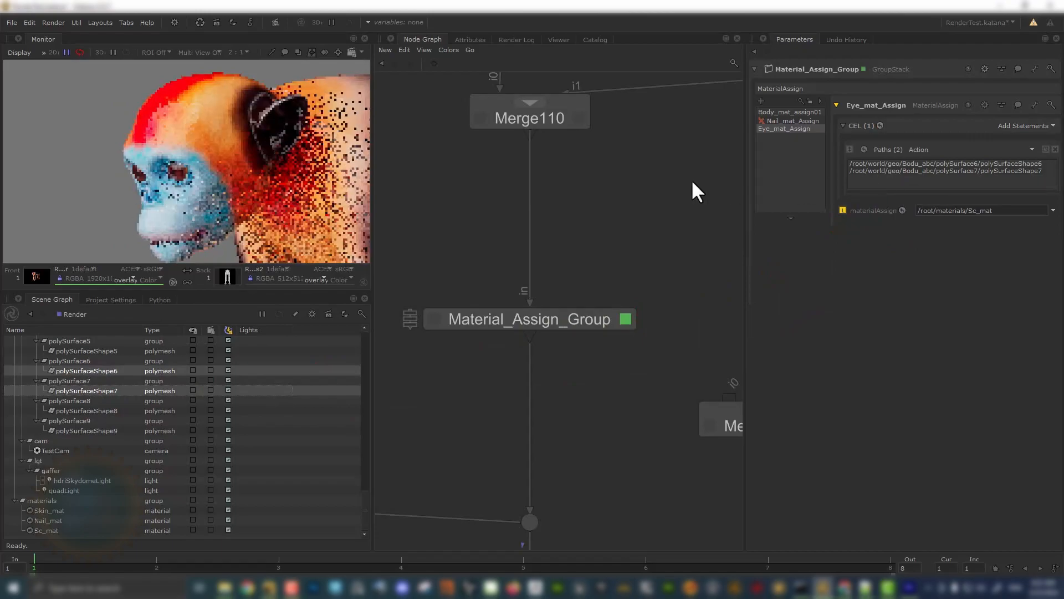
scroll(189, 169, "up", 1)
scroll(162, 168, "down", 1)
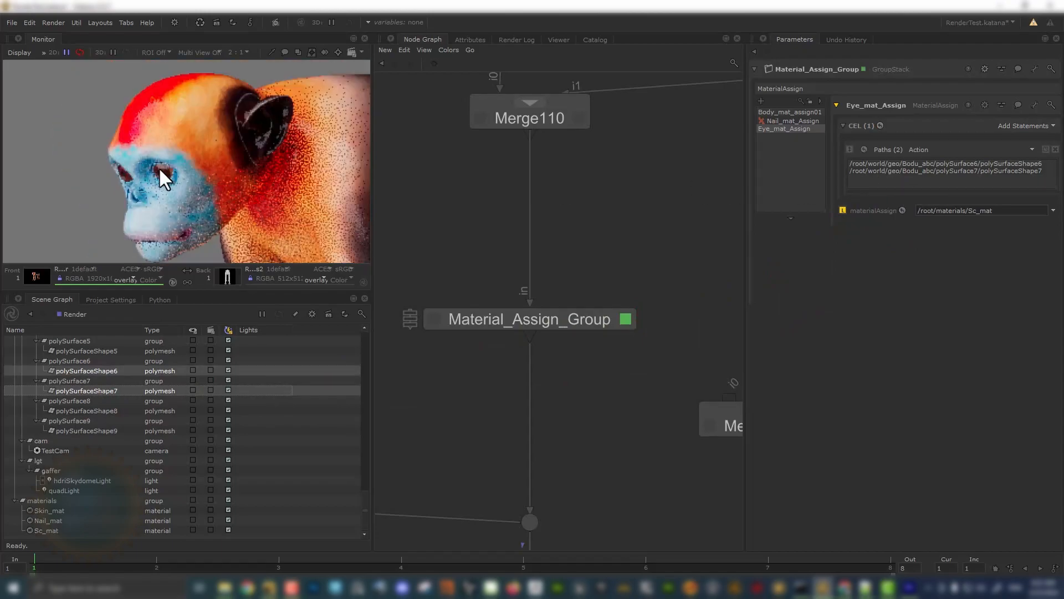
scroll(174, 177, "up", 1)
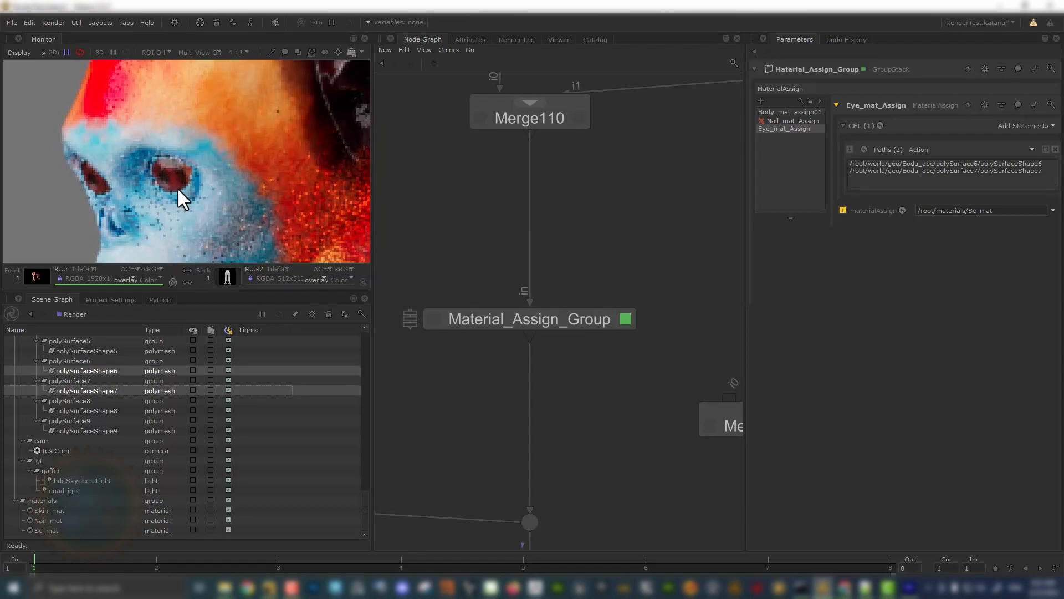
scroll(178, 187, "down", 1)
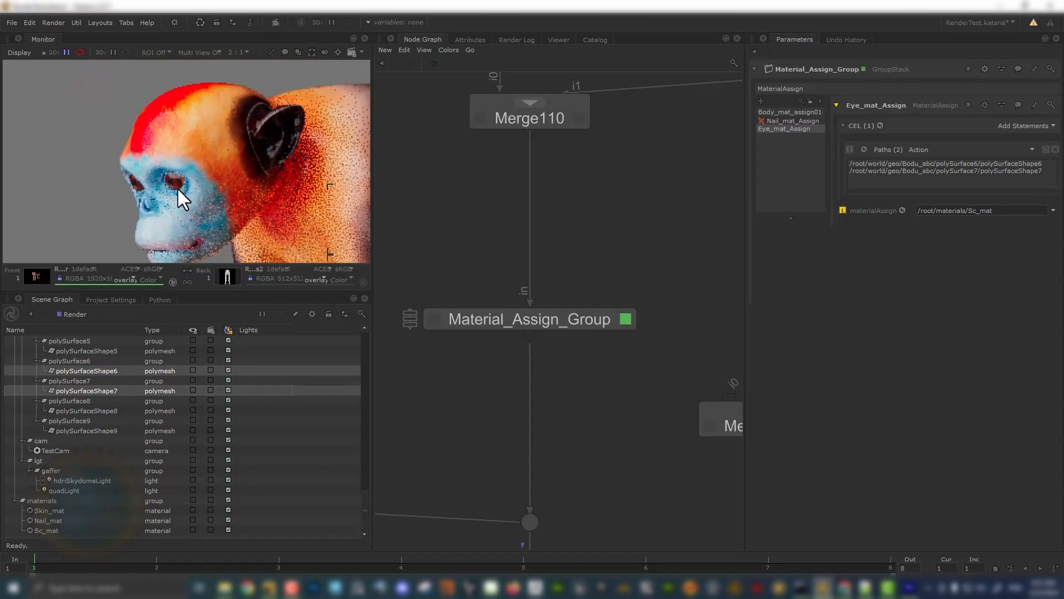
- Check the whole character in the preview render and survey the complete render network in the node graph
scroll(216, 168, "down", 3)
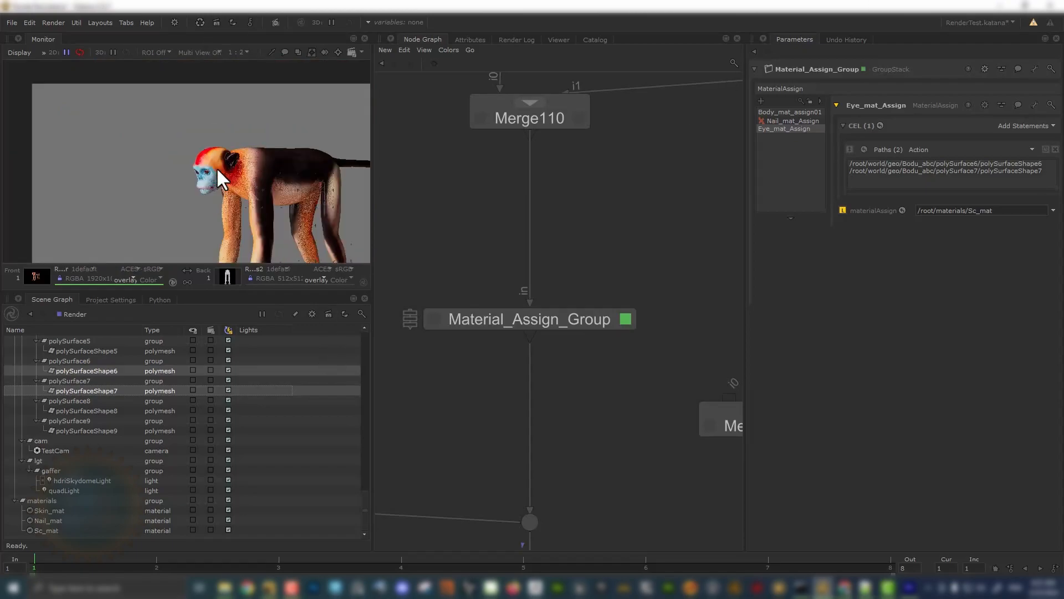
scroll(217, 169, "up", 2)
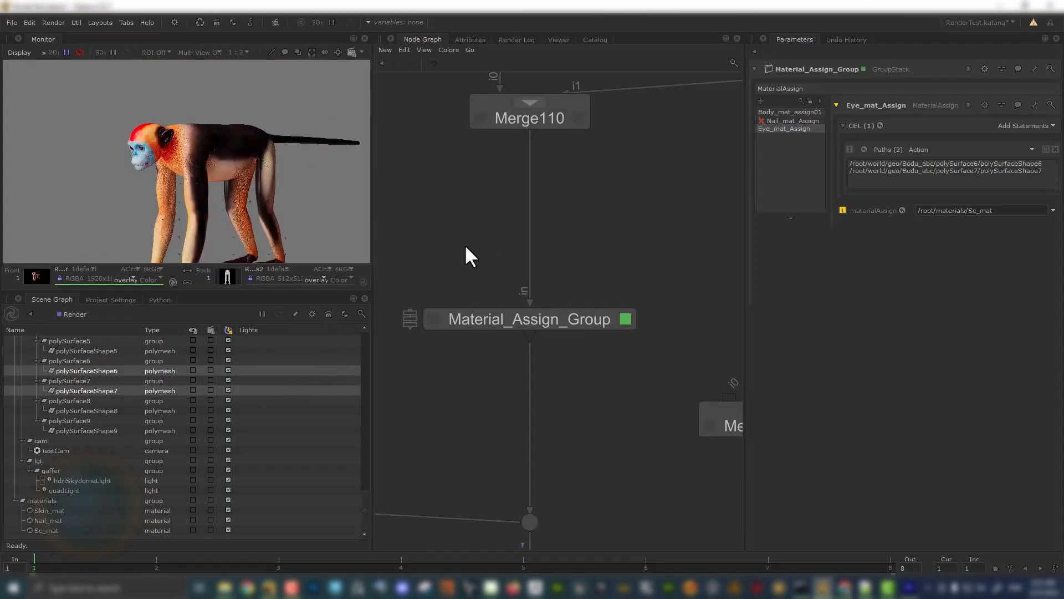
scroll(515, 257, "down", 5)
middle_click_drag(559, 293, 620, 304)
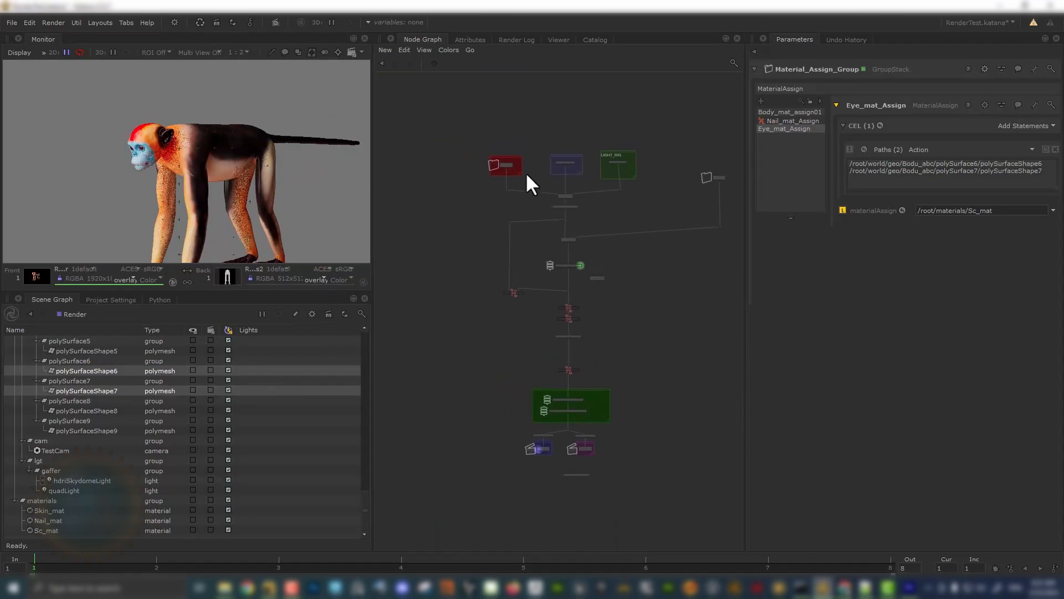
scroll(409, 107, "down", 3)
left_click_drag(404, 98, 578, 325)
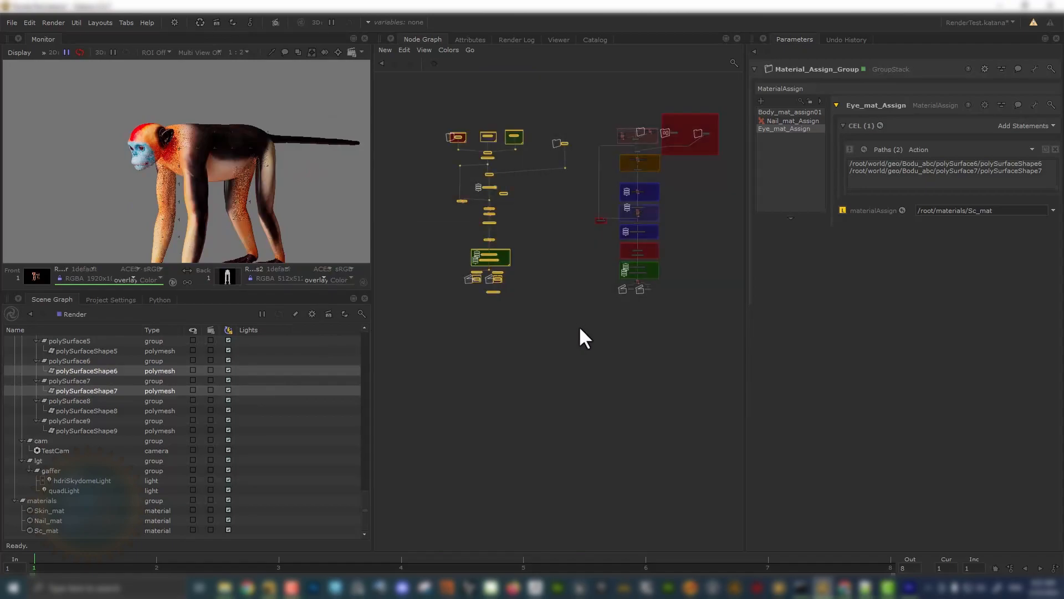
key("f")
left_click(594, 355)
- Maximize the Monitor to examine the character's face, body and limbs in the render, and restore the layout
key("space")
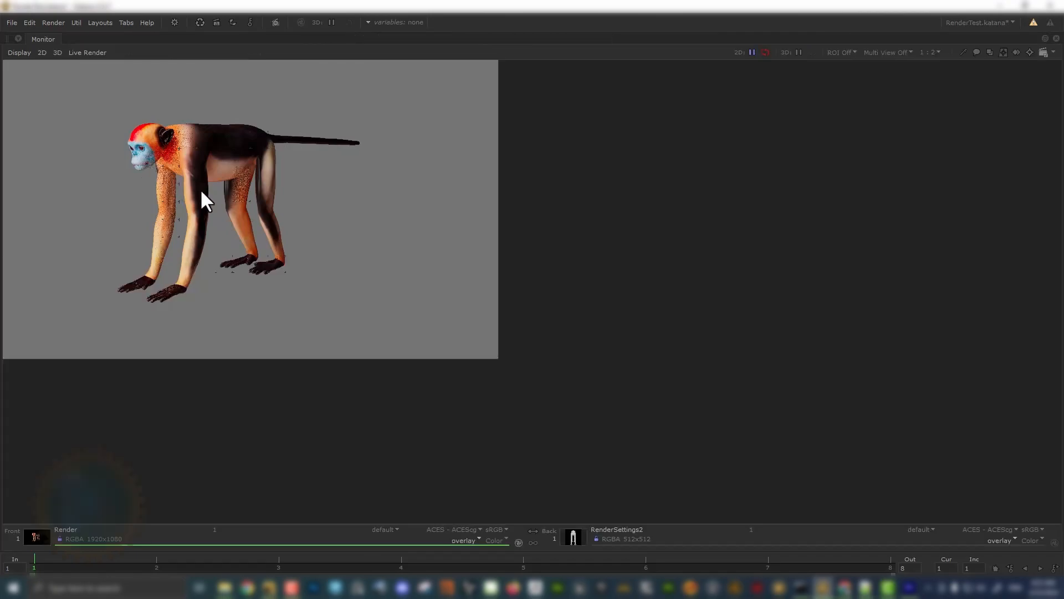
key("f")
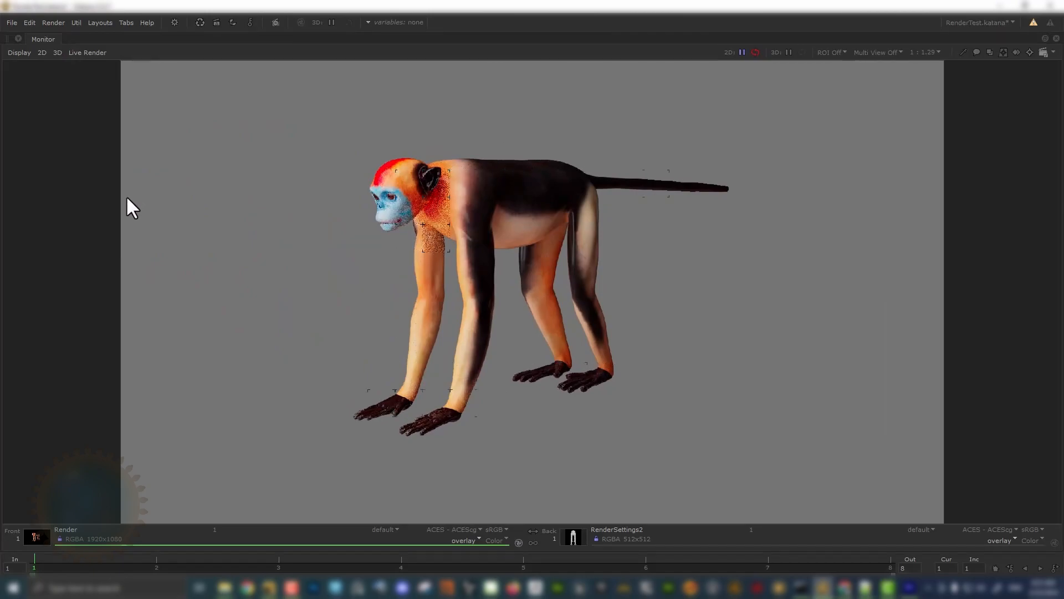
scroll(577, 208, "up", 1)
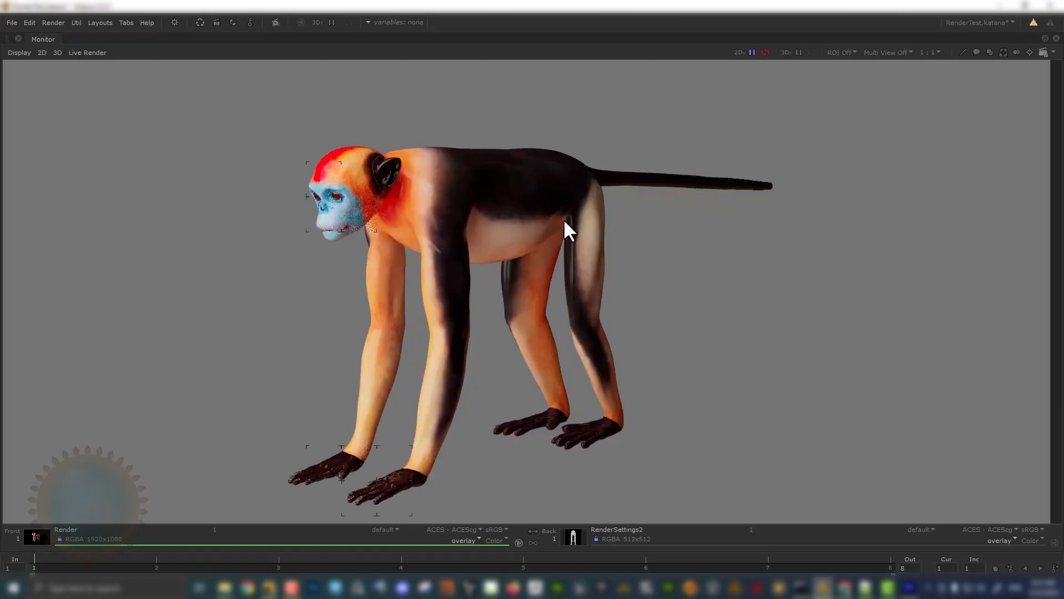
middle_click_drag(564, 220, 610, 196)
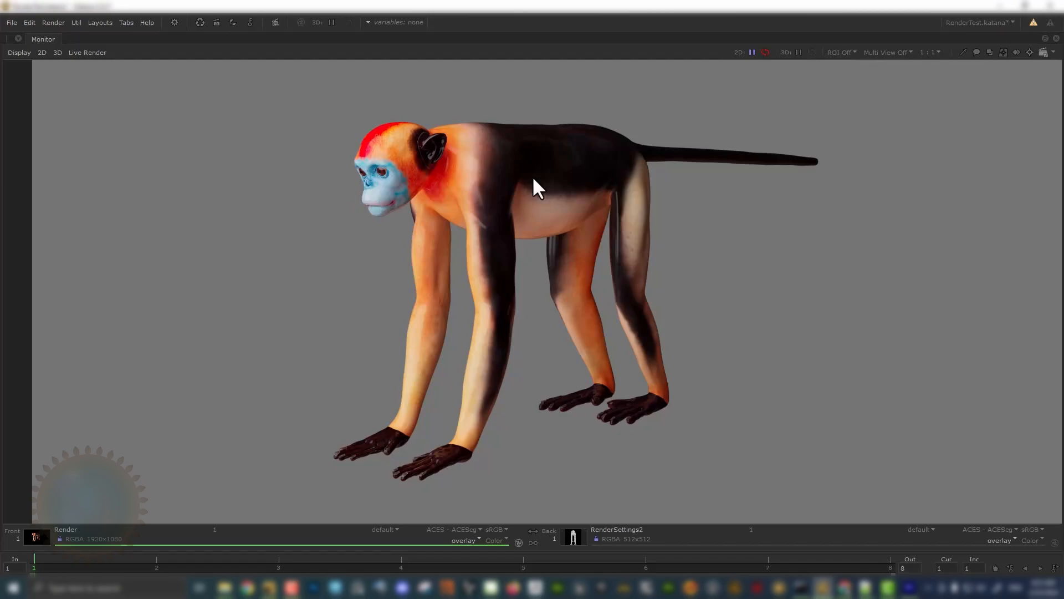
scroll(518, 232, "up", 1)
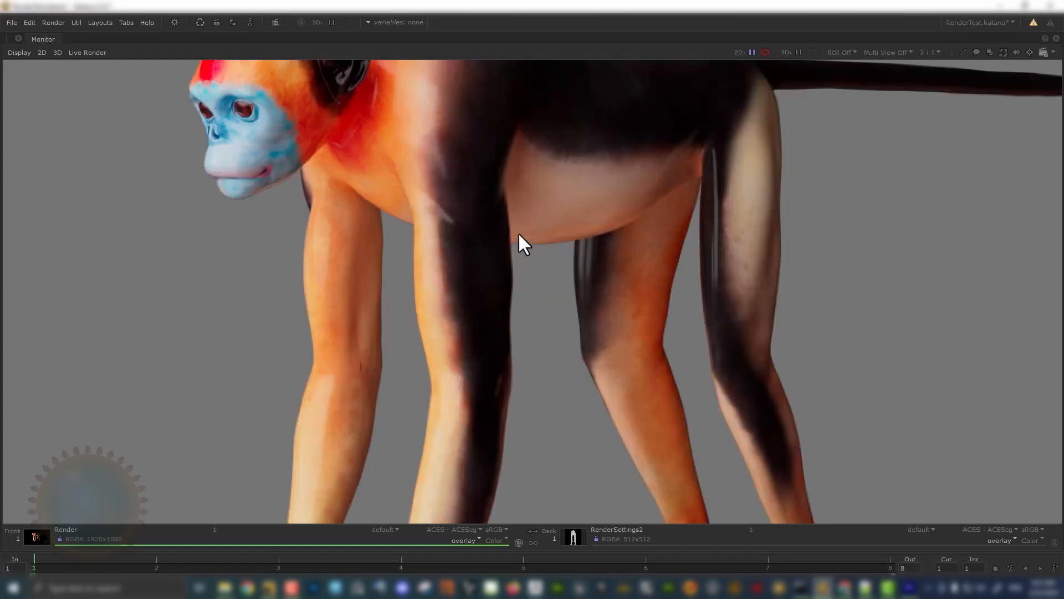
middle_click_drag(518, 210, 541, 296)
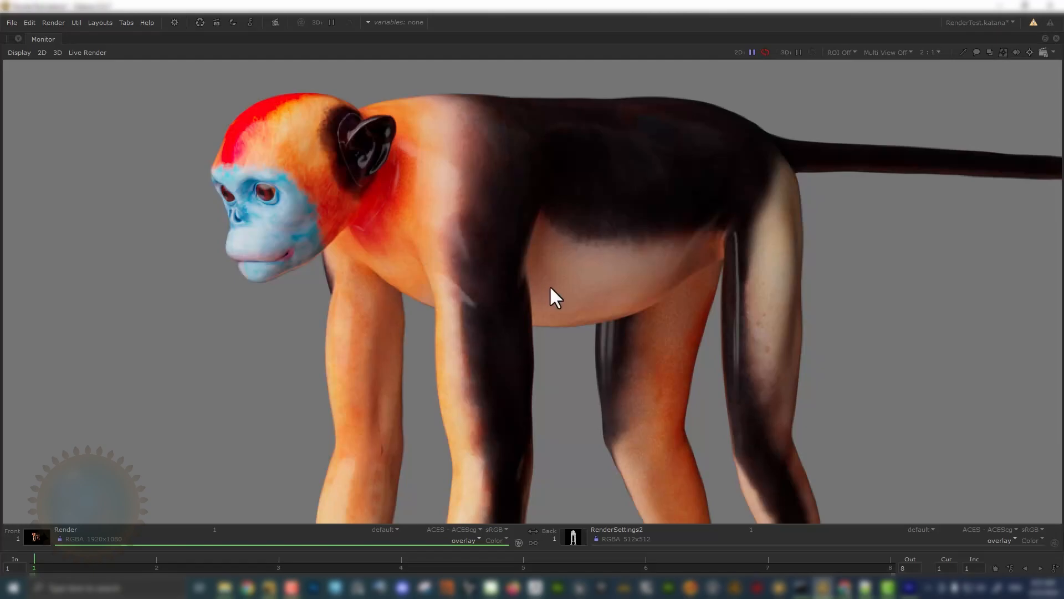
scroll(568, 260, "down", 1)
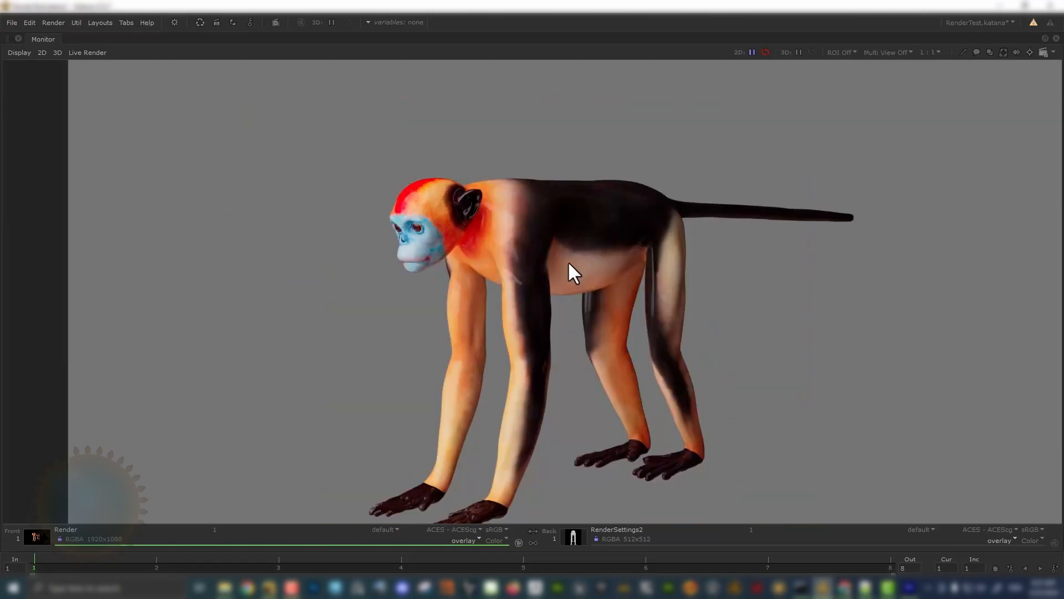
key("space")
middle_click_drag(310, 162, 122, 86)
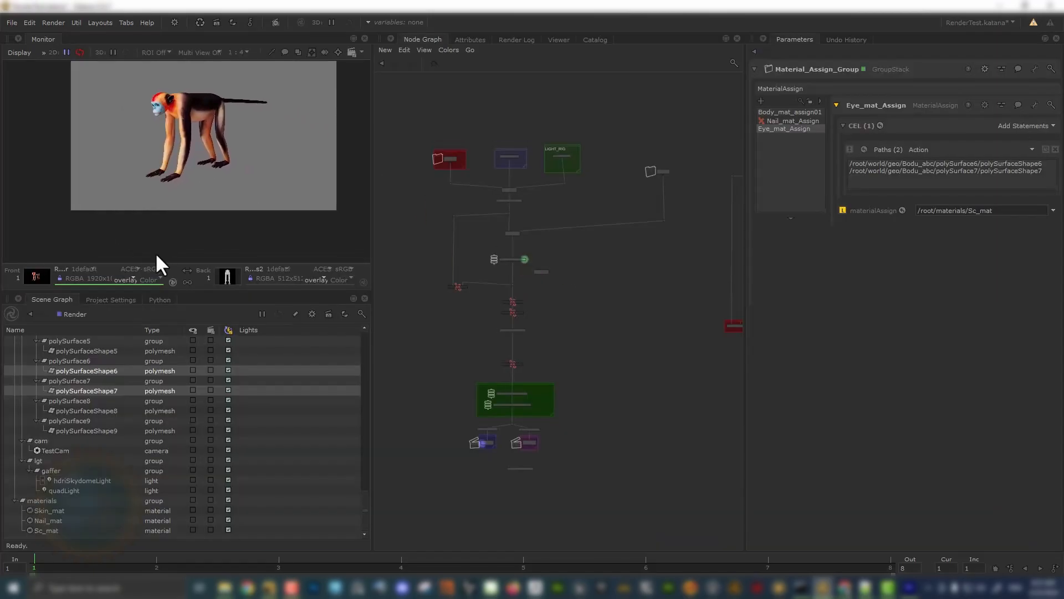
left_click(170, 285)
scroll(245, 224, "up", 1)
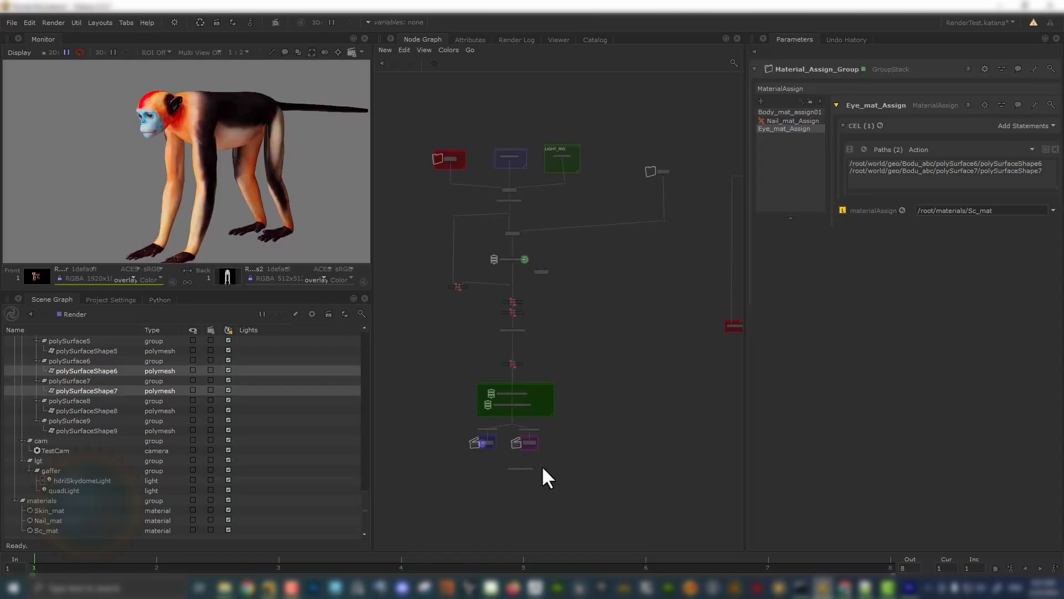
- Open the parameters of RenderSettings4 above the Hi_Res render node to review its camera and resolution settings
scroll(548, 482, "up", 3)
middle_click_drag(519, 486, 498, 308)
scroll(496, 313, "up", 2)
left_click(480, 386)
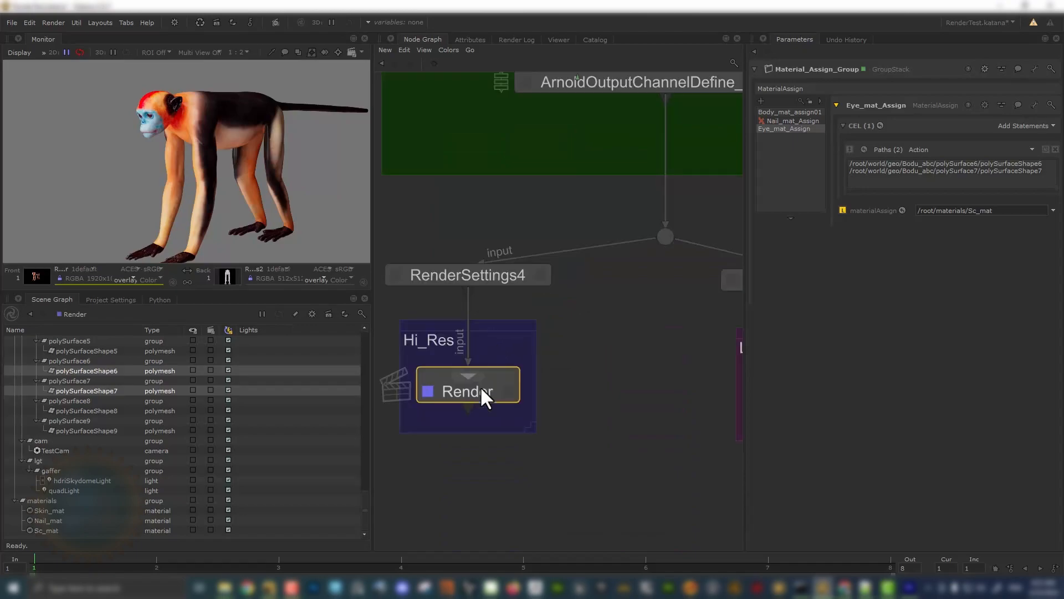
left_click(537, 277)
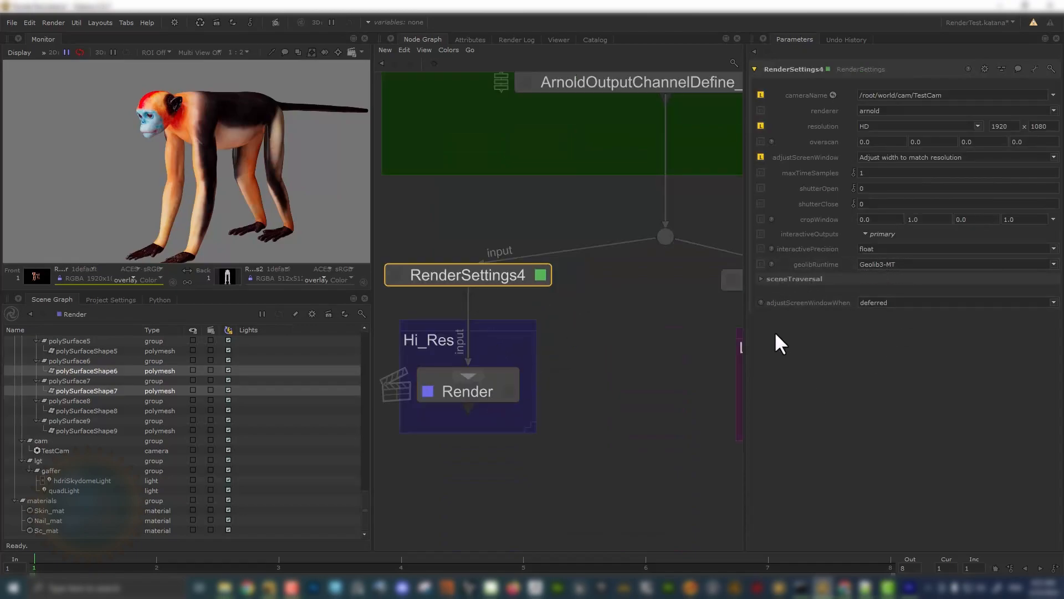
- Open RenderOutputDefine2 in RenderOutputDefine_Stack2 to check the primary output's render location
scroll(610, 324, "down", 2)
middle_click_drag(643, 255, 576, 298)
scroll(621, 202, "up", 2)
left_click(622, 194)
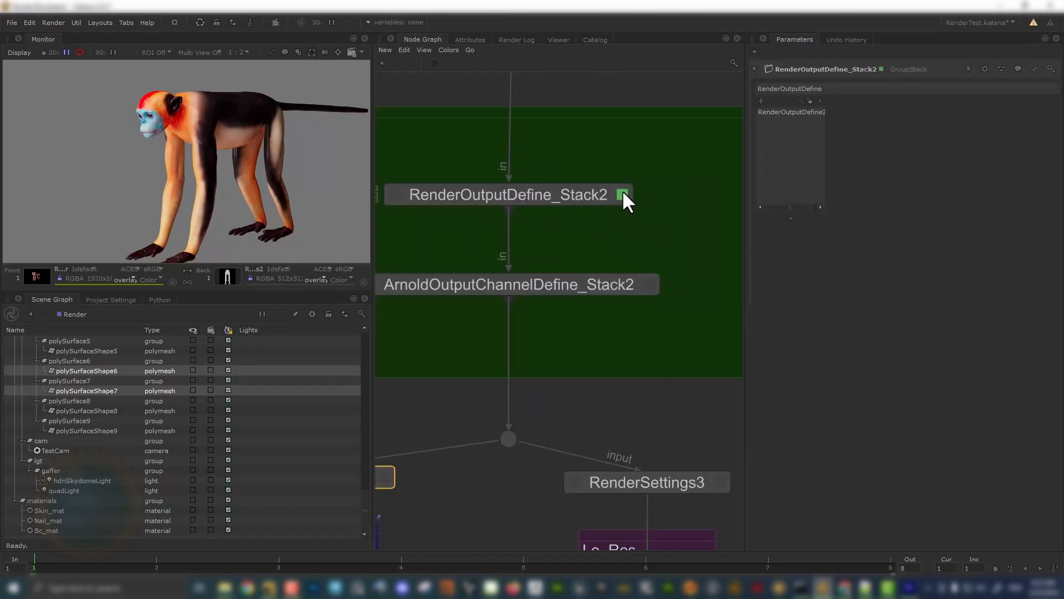
left_click(783, 111)
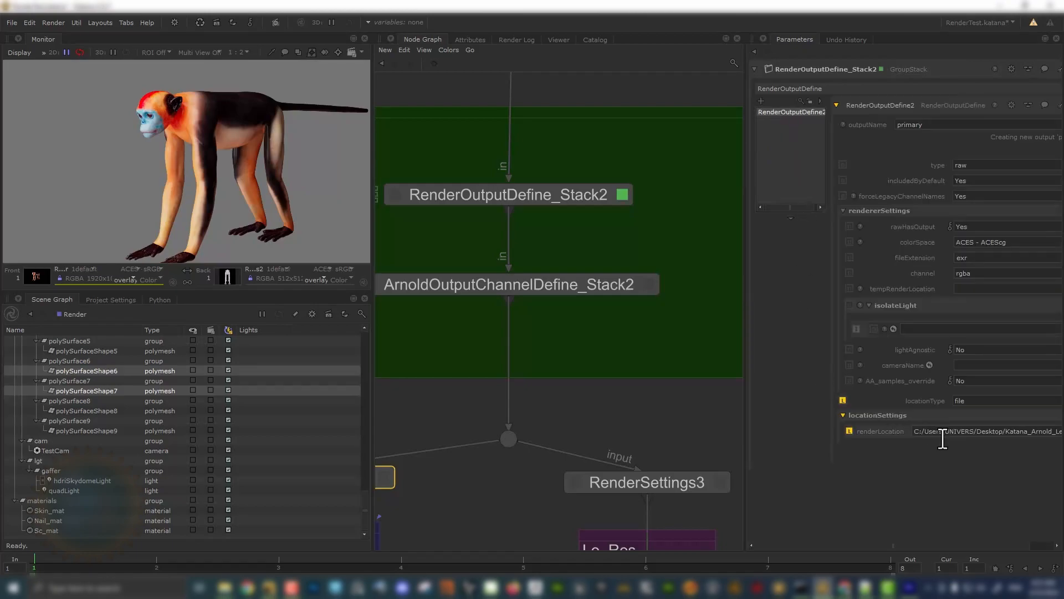
- In ArnoldOutputChannelDefine_Stack2, make the diffuse channel's tiled setting a local value and set its compression to zip
left_click(649, 284)
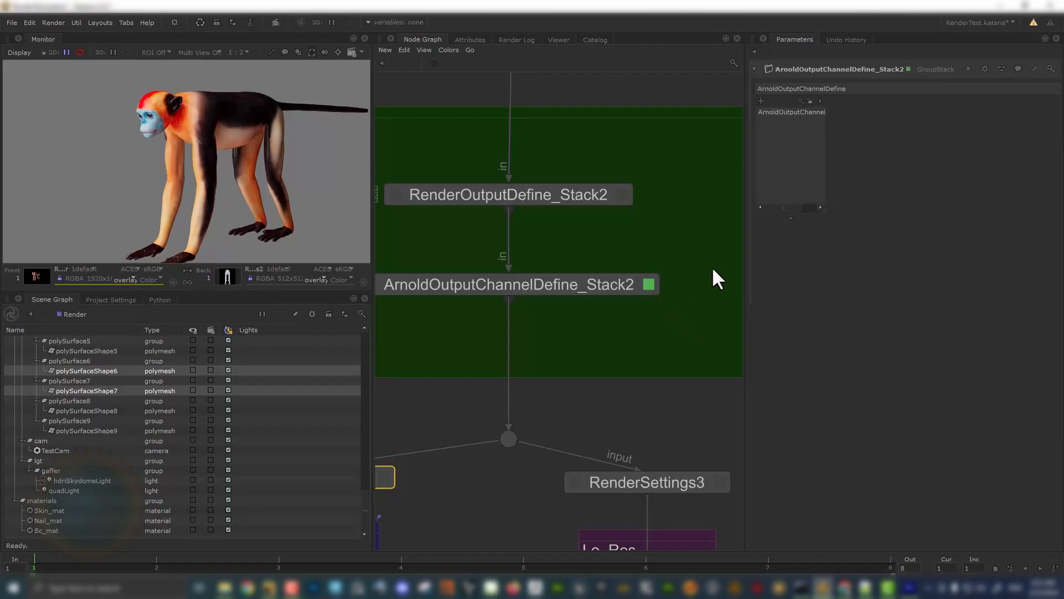
left_click(785, 113)
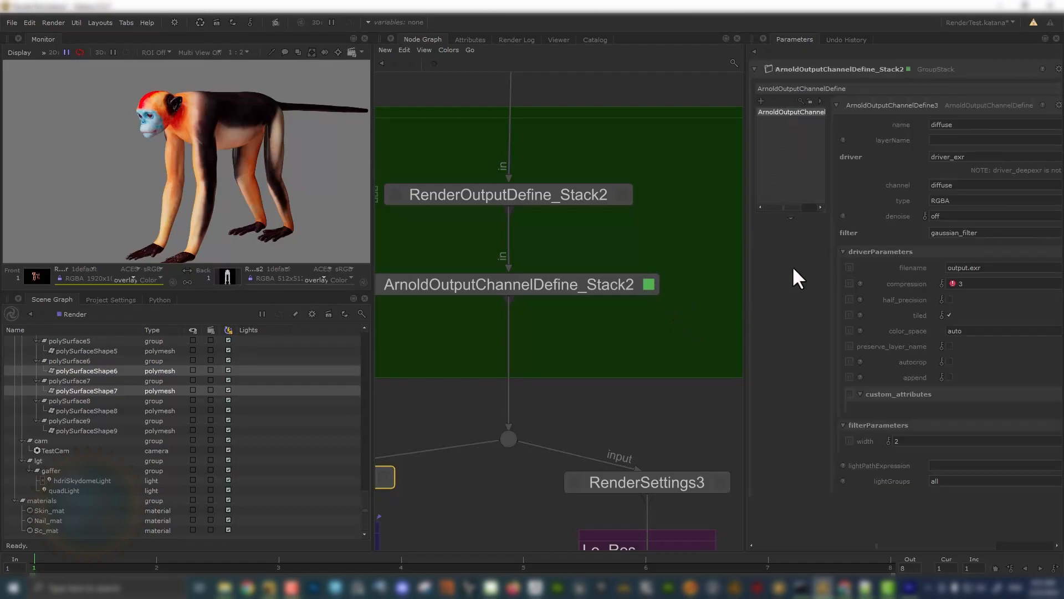
left_click(849, 315)
left_click(979, 283)
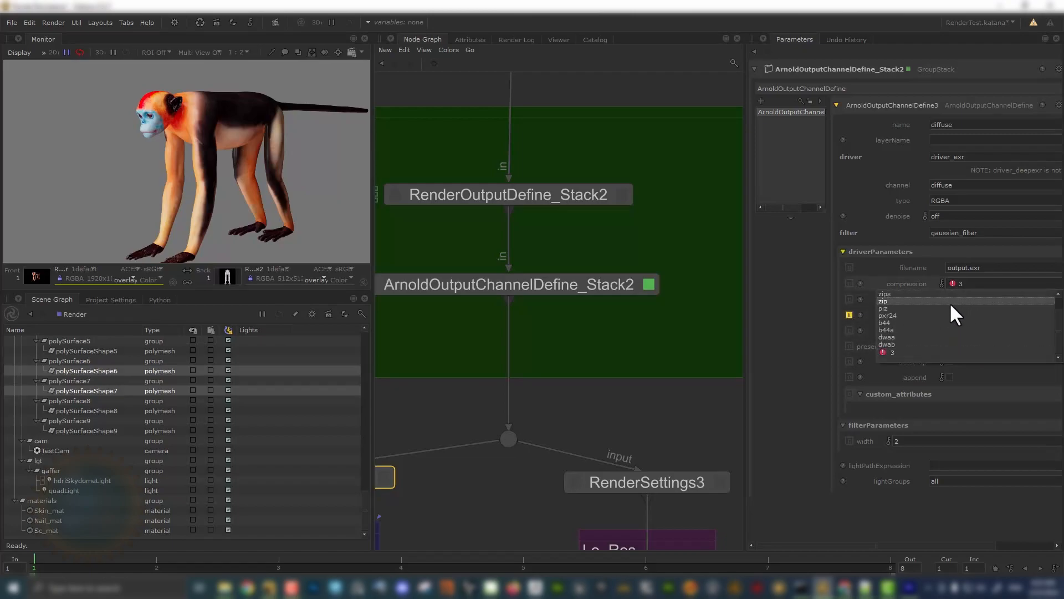
left_click(886, 301)
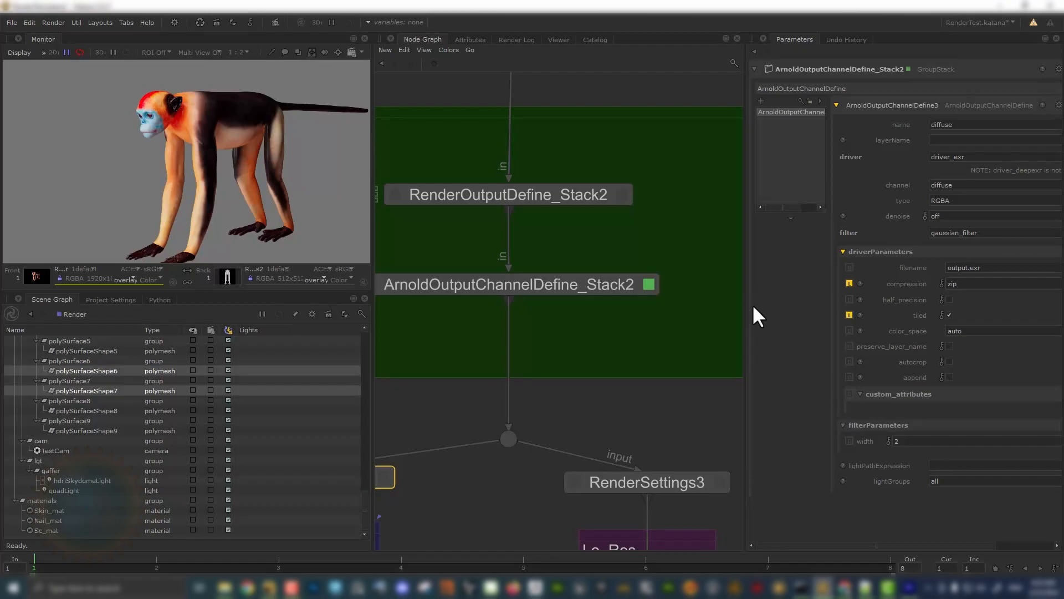
- Open ArnoldOutputChannelDefine_Stack in the reference network's Render AOV Setting group to compare its diffuse channel settings
scroll(620, 305, "down", 6)
middle_click_drag(615, 305, 543, 302)
scroll(503, 308, "down", 4)
scroll(543, 303, "up", 4)
scroll(598, 328, "up", 5)
double_click(590, 345)
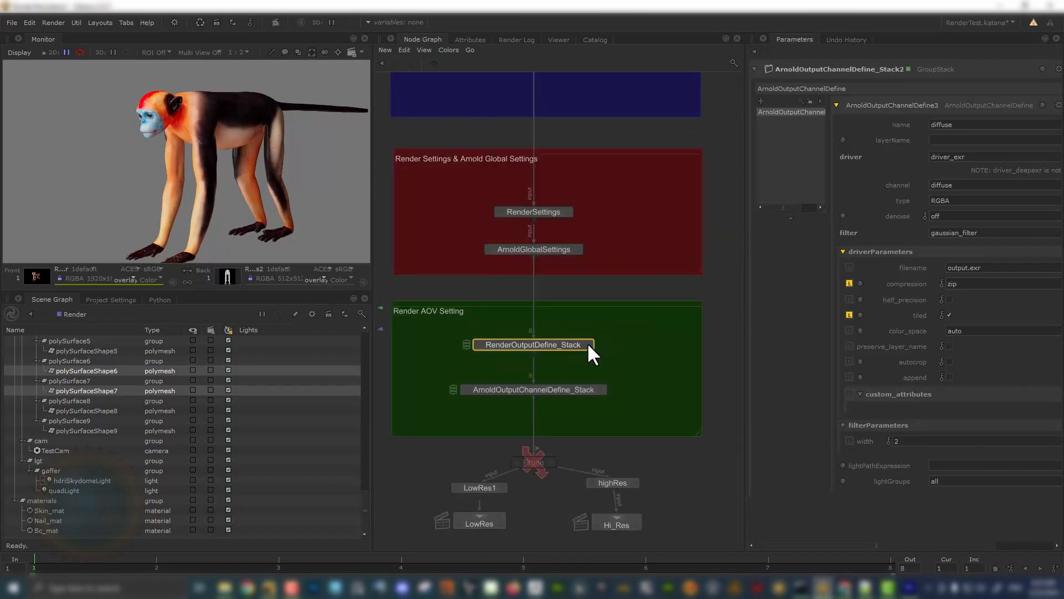
left_click(600, 390)
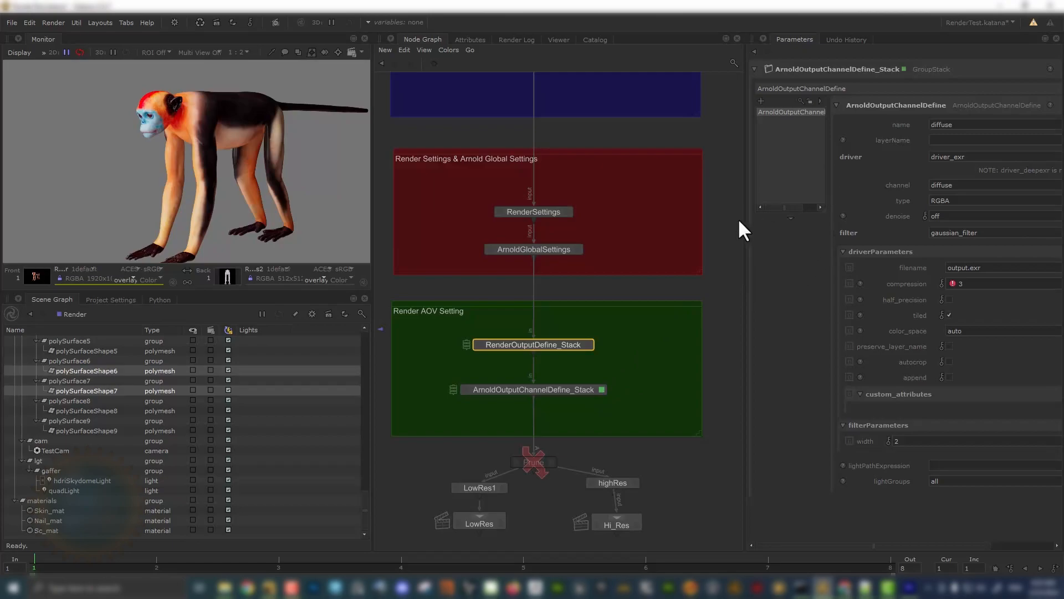
- Copy the tempRenderLocation path from RenderOutputDefine1 in RenderOutputDefine_Stack1
scroll(642, 257, "down", 10)
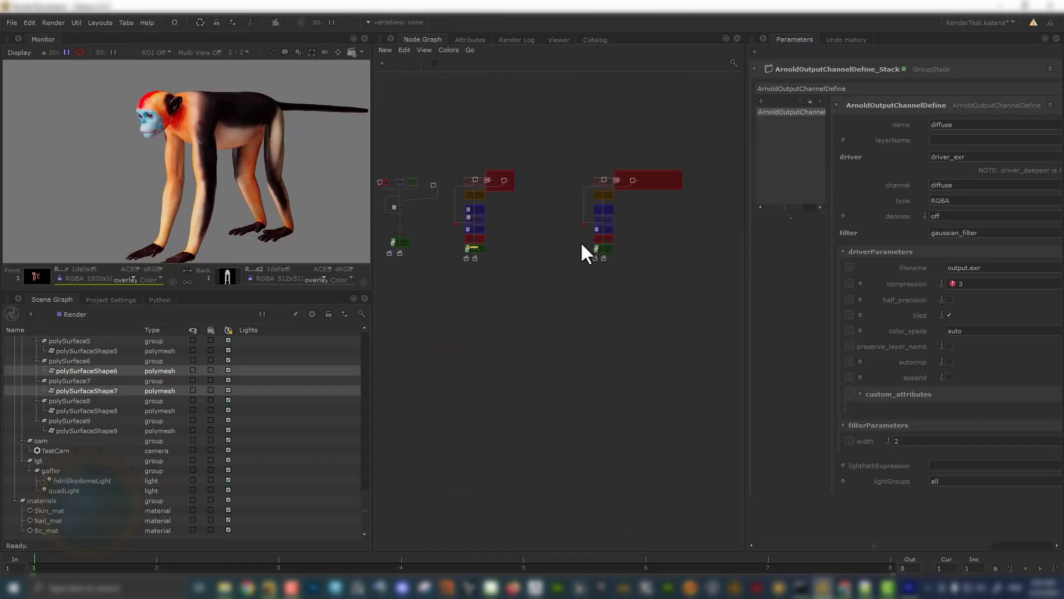
scroll(582, 253, "up", 10)
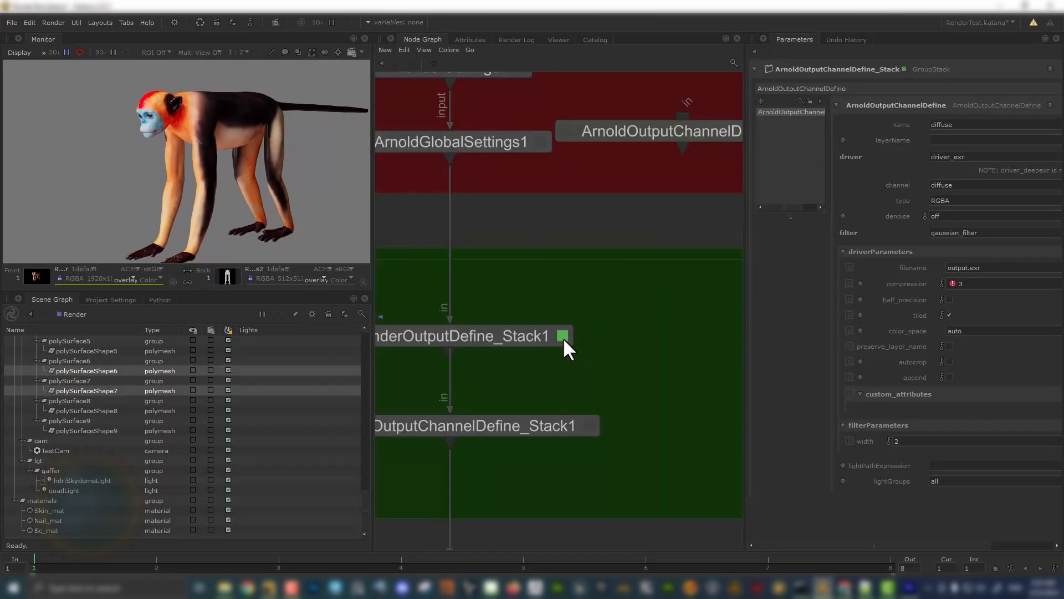
left_click(562, 336)
left_click(987, 291)
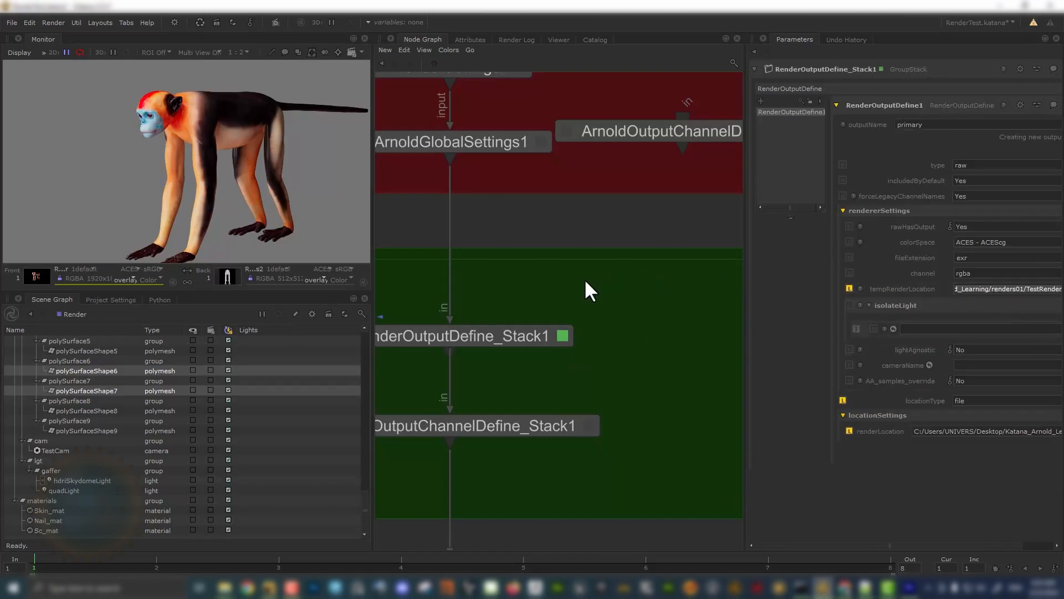
- Paste the copied TestRenders path into both tempRenderLocation and renderLocation of RenderOutputDefine2 in RenderOutputDefine_Stack2
scroll(579, 280, "down", 10)
middle_click_drag(557, 277, 688, 269)
middle_click_drag(388, 244, 595, 241)
scroll(470, 240, "down", 6)
middle_click_drag(451, 241, 590, 261)
scroll(589, 261, "up", 6)
scroll(600, 289, "up", 6)
scroll(566, 321, "up", 3)
left_click(559, 314)
left_click(981, 290)
key("ctrl+v")
triple_click(940, 432)
key("ctrl+v")
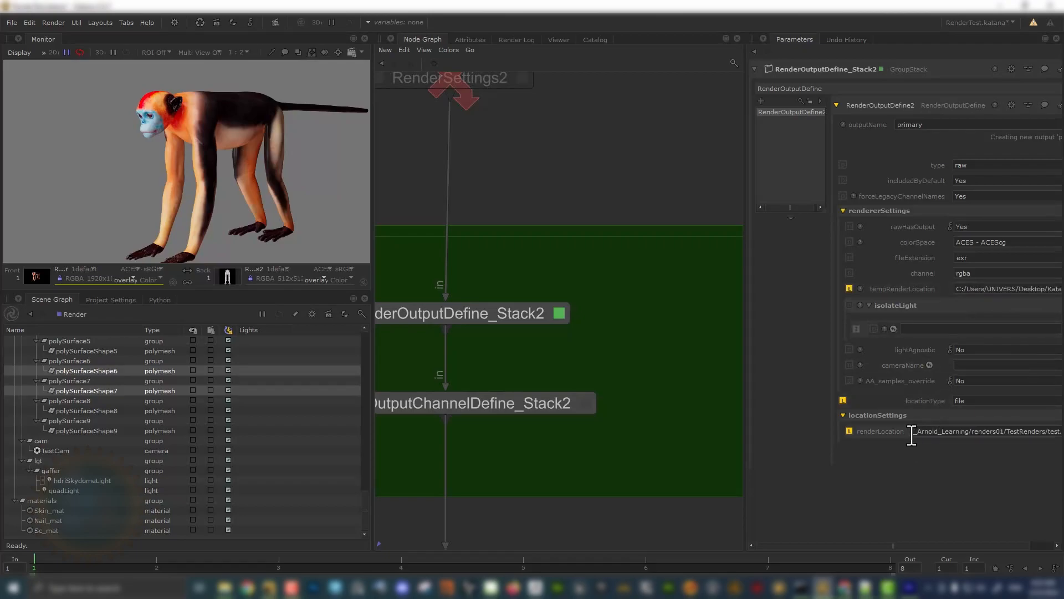
- Compare the diffuse channel settings of ArnoldOutputChannelDefine_Stack2 with those of ArnoldOutputChannelDefine_Stack1
left_click(585, 403)
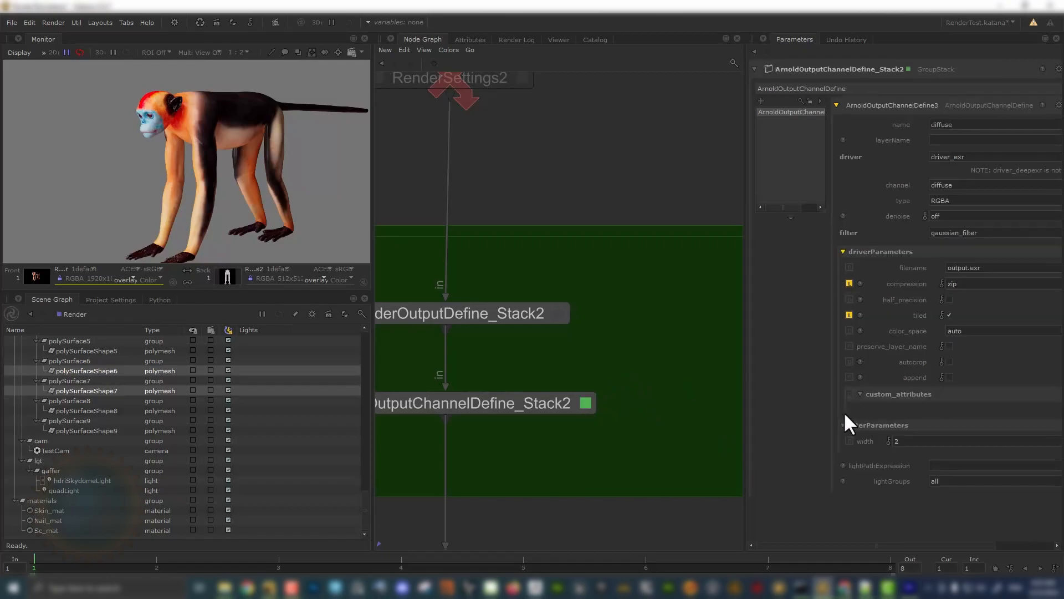
scroll(644, 295, "down", 10)
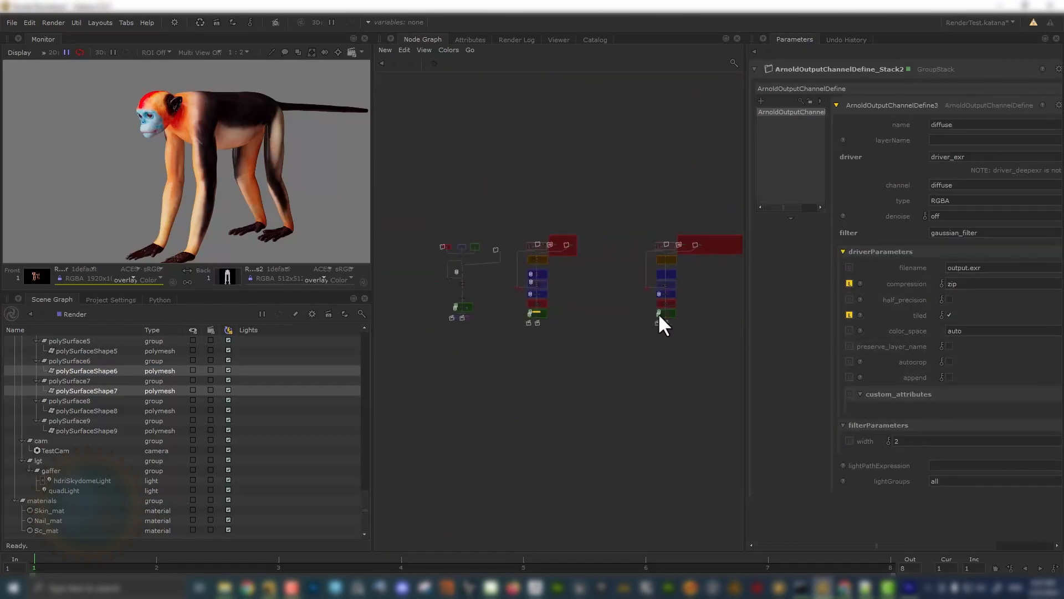
scroll(665, 315, "up", 10)
left_click(510, 315)
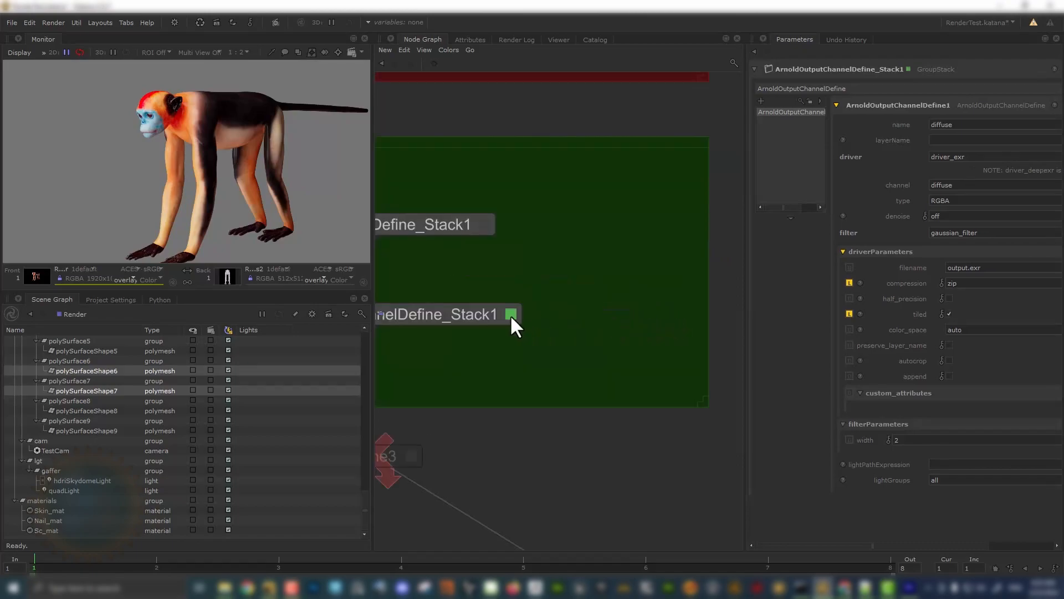
- Reopen RenderOutputDefine2 in RenderOutputDefine_Stack2 and check the end of its tempRenderLocation path
scroll(513, 311, "down", 10)
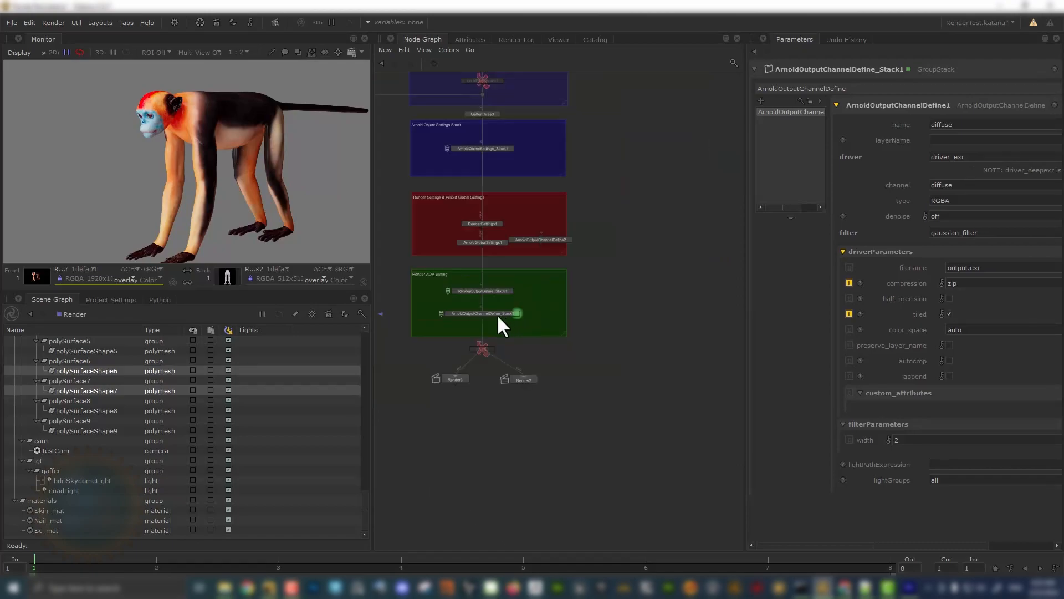
scroll(631, 241, "down", 5)
middle_click_drag(466, 240, 581, 276)
scroll(581, 276, "up", 5)
scroll(497, 322, "down", 5)
middle_click_drag(498, 323, 692, 320)
scroll(545, 309, "up", 5)
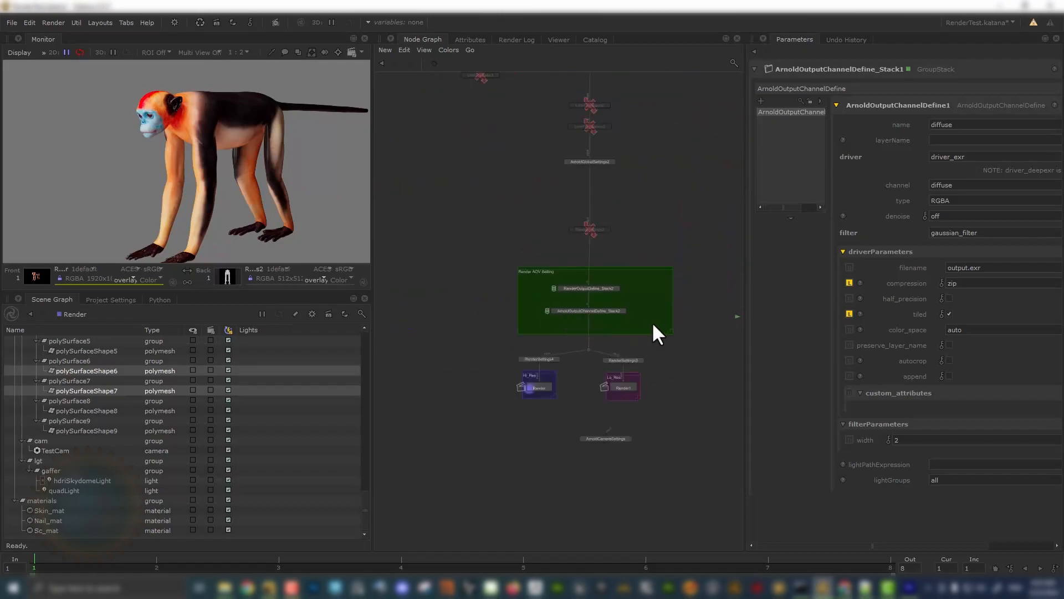
scroll(638, 316, "up", 5)
left_click(583, 231)
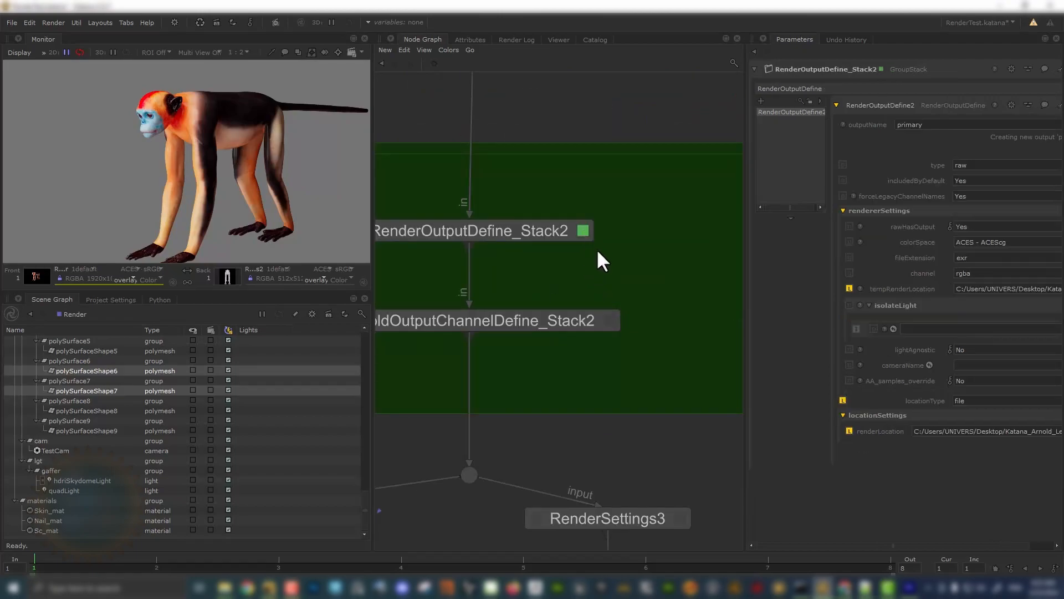
left_click_drag(983, 289, 1063, 290)
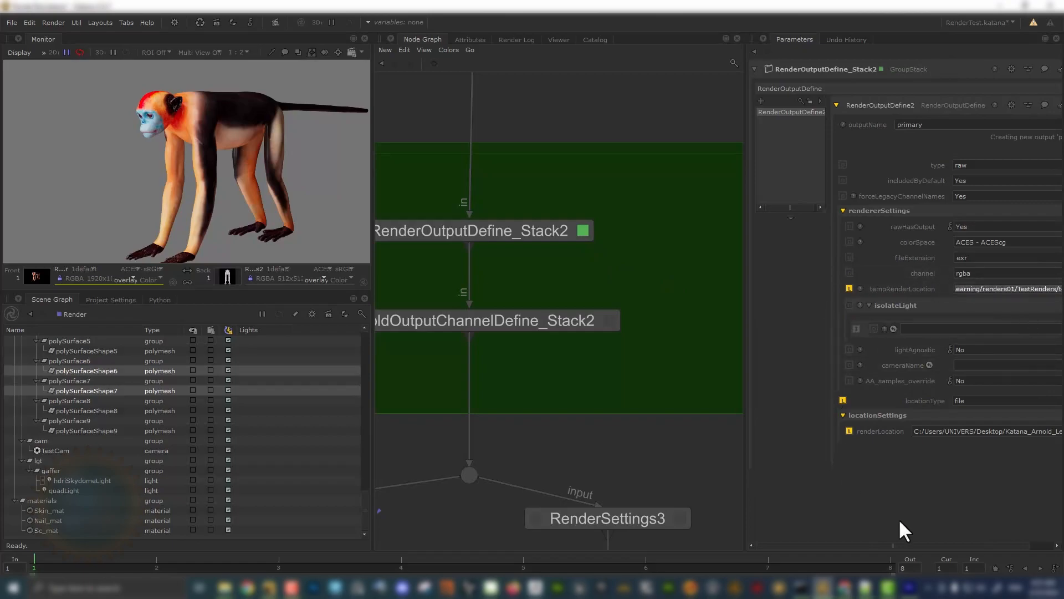
left_click_drag(967, 545, 1063, 544)
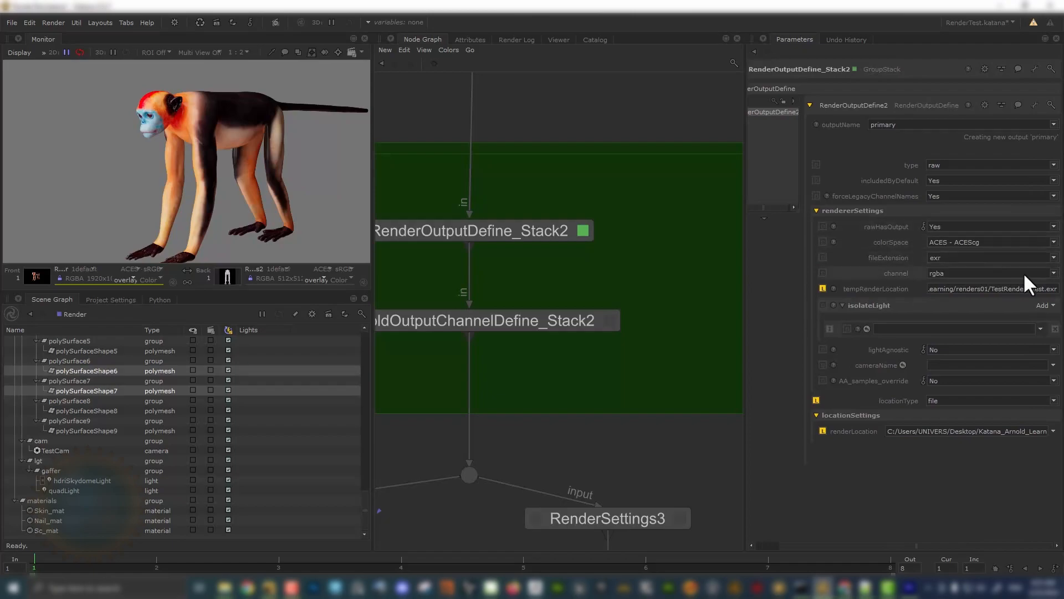
- Check the end of RenderOutputDefine2's renderLocation path and review the diffuse channel settings in ArnoldOutputChannelDefine_Stack2
left_click(996, 435)
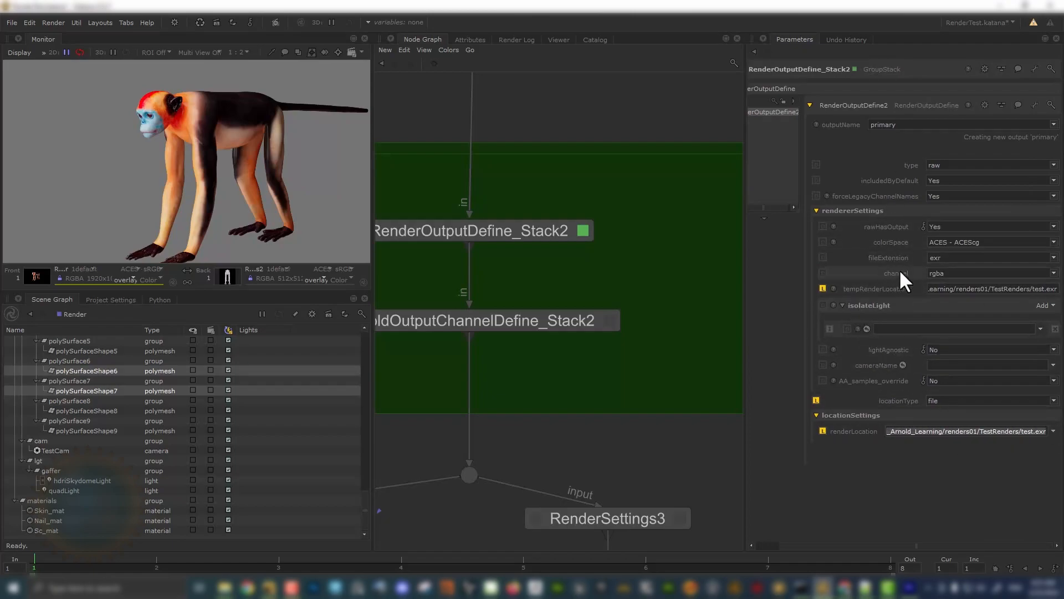
left_click(612, 319)
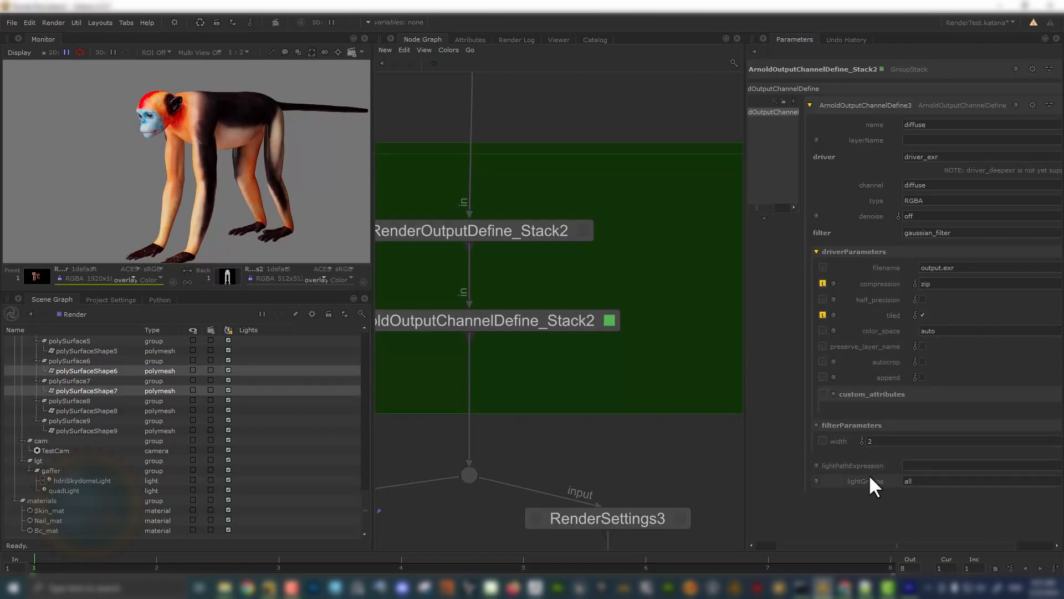
- Start a Disk Render from the Render node in the Hi_Res branch
scroll(602, 443, "down", 6)
middle_click_drag(513, 487, 577, 388)
scroll(576, 388, "up", 6)
left_click(566, 462)
right_click(563, 456)
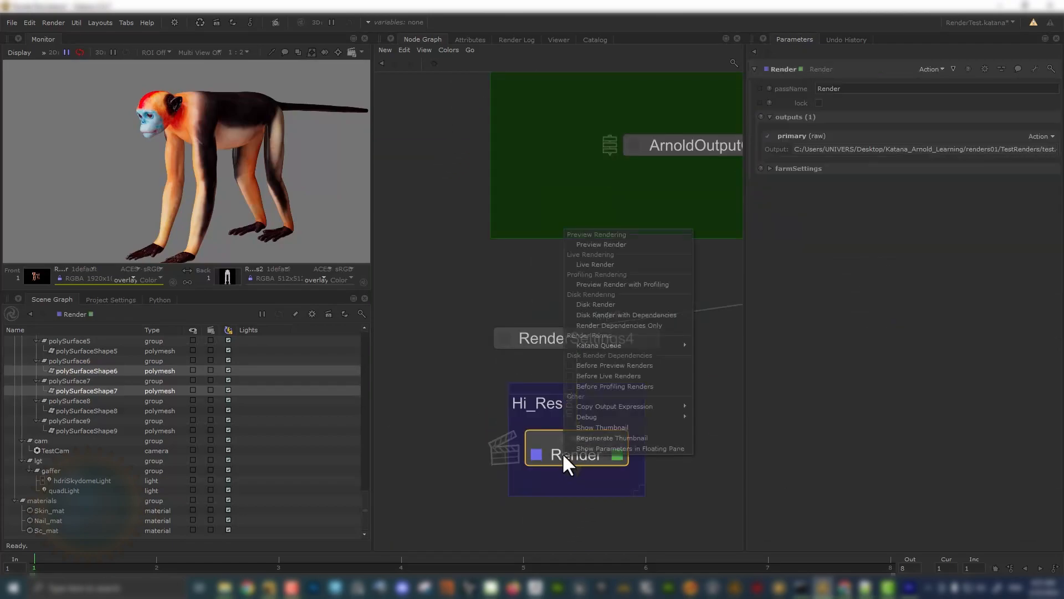
left_click(598, 302)
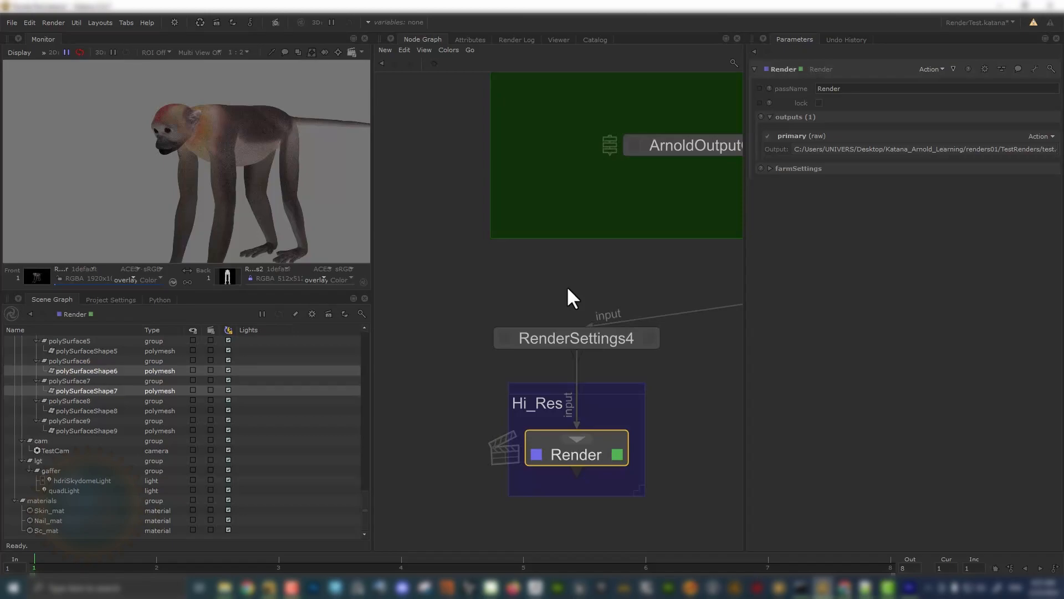
scroll(566, 285, "down", 5)
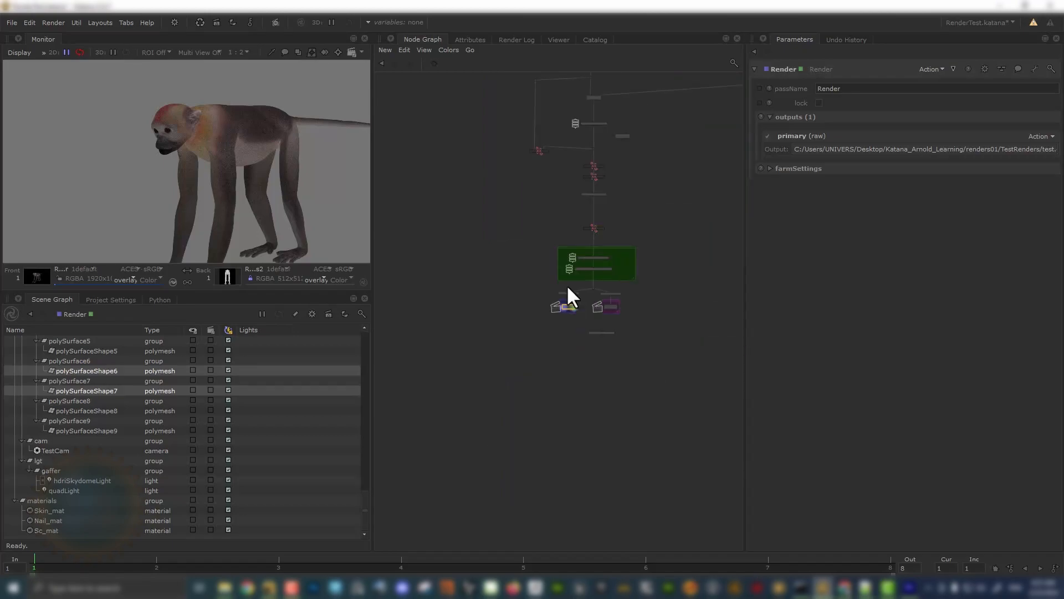
scroll(571, 326, "up", 5)
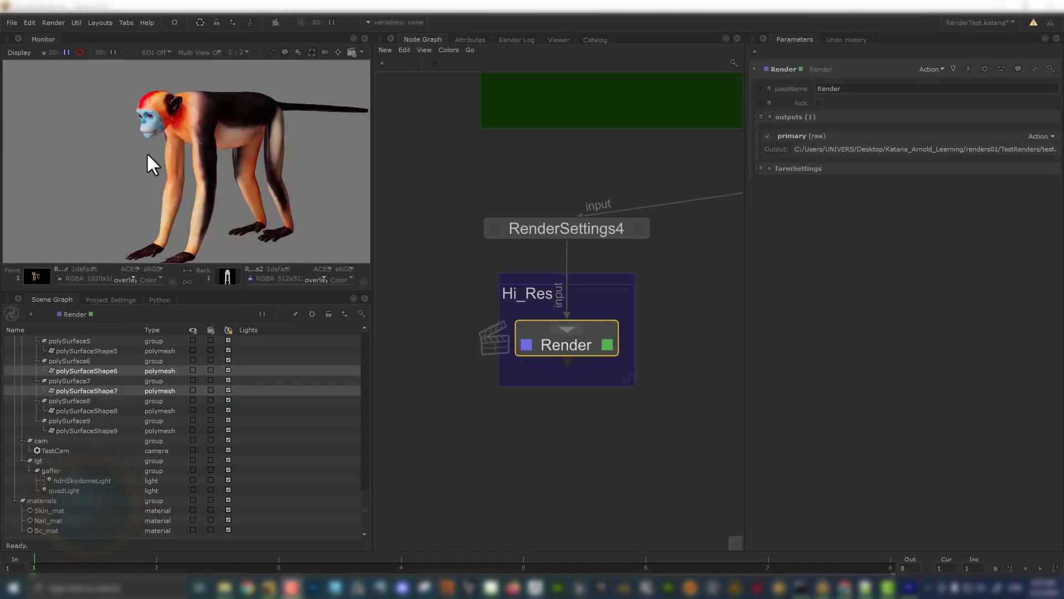
- Switch to Nuke and examine the rendered monkey from Read2 in the viewer
scroll(138, 120, "up", 2)
scroll(88, 120, "down", 2)
scroll(88, 121, "up", 1)
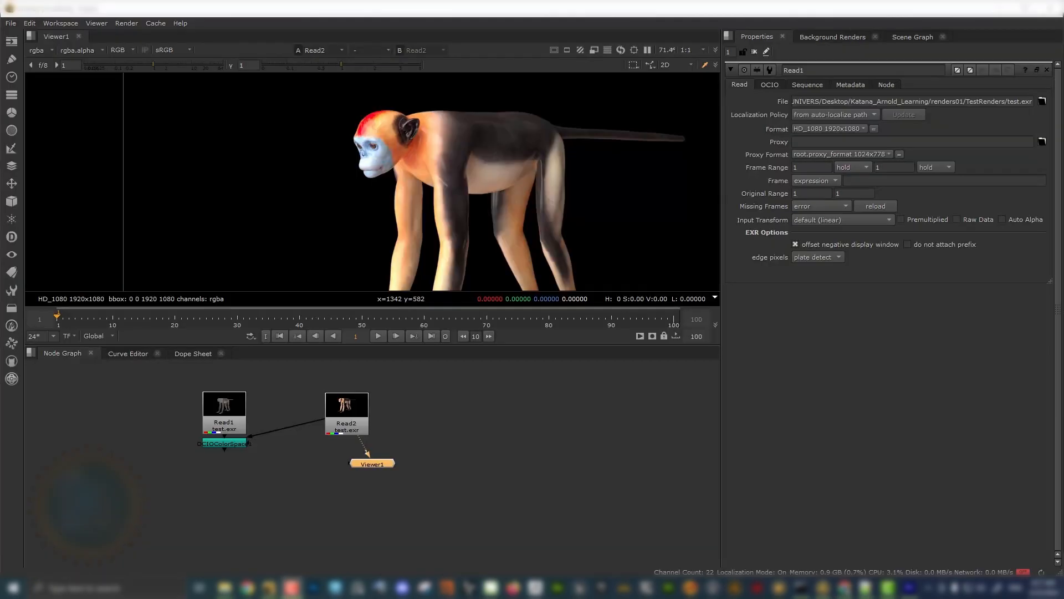
scroll(354, 148, "down", 4)
scroll(400, 161, "up", 4)
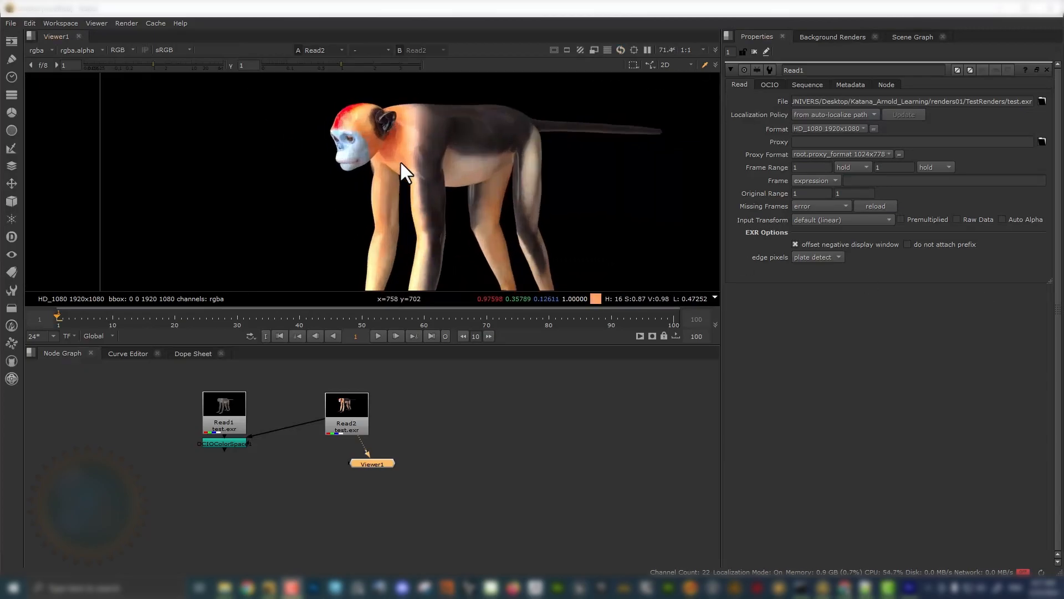
- Move Read1 away from the OCIOColorSpace node and compare that node's output with Read2 in the viewer
left_click_drag(228, 415, 209, 393)
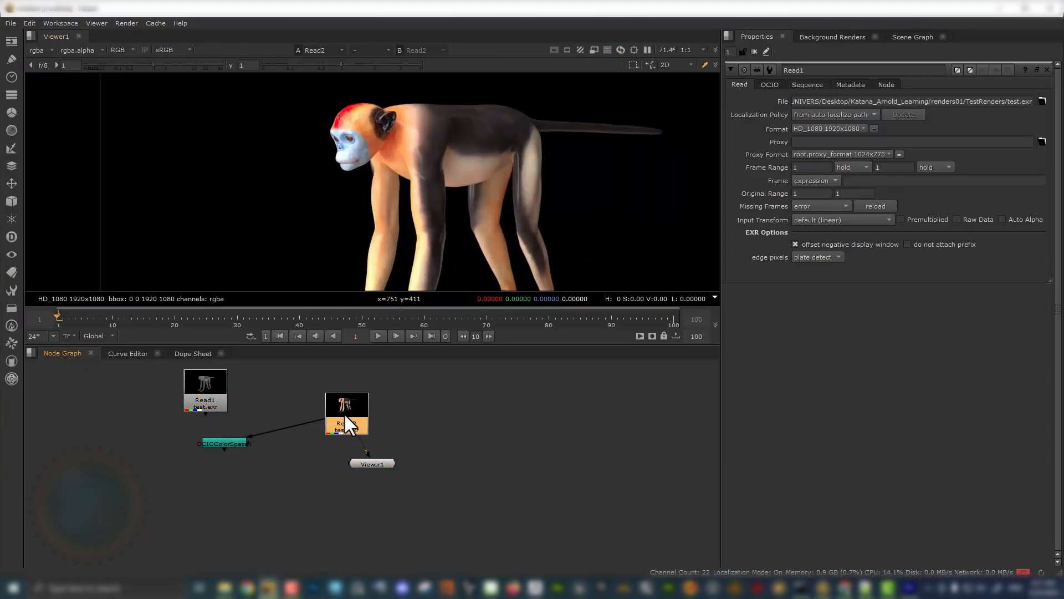
left_click(221, 438)
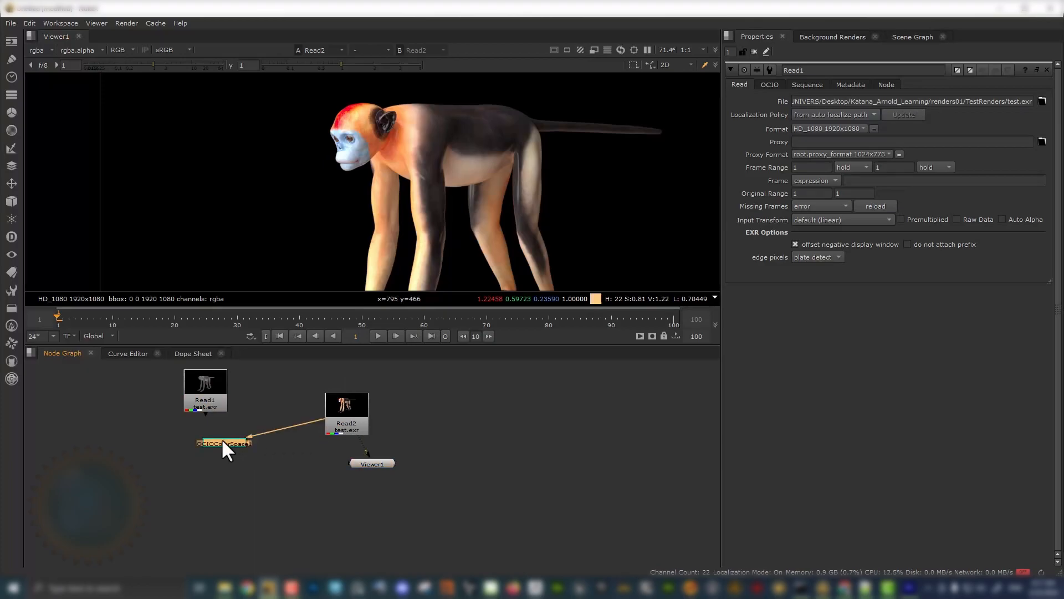
key("1")
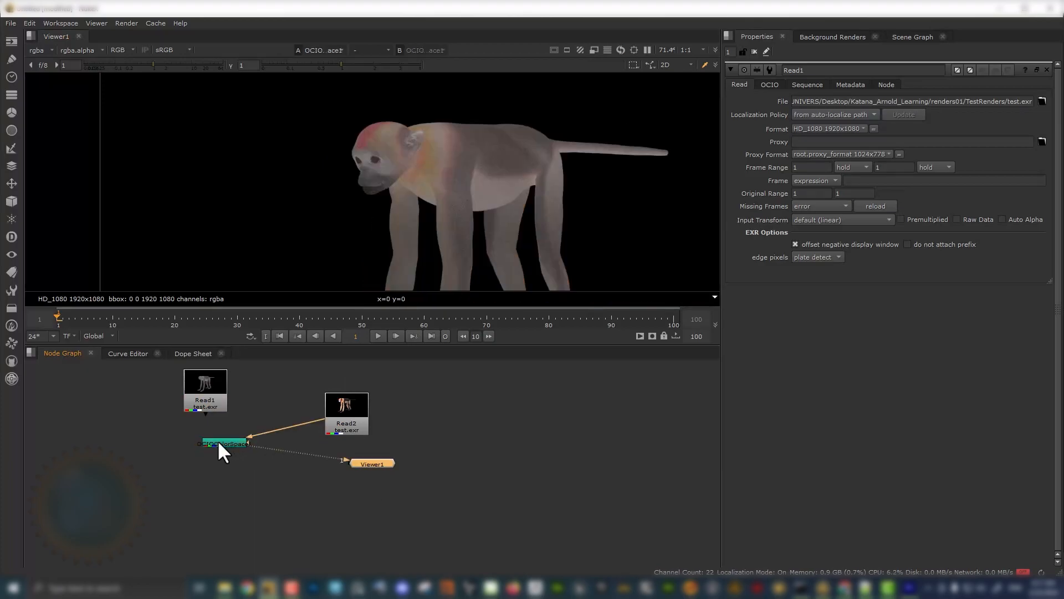
left_click(354, 405)
key("1")
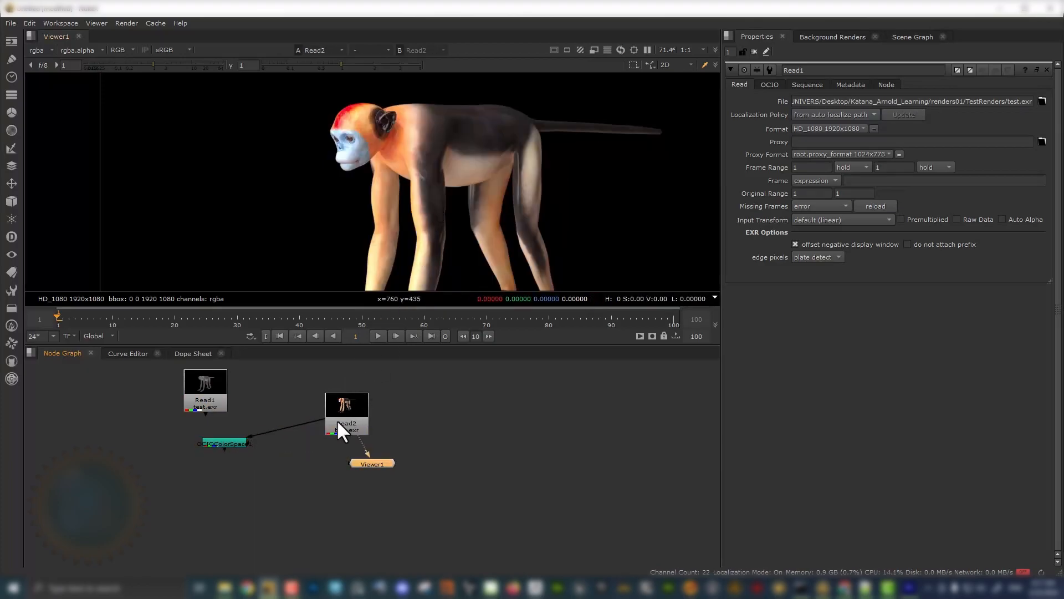
- Move Read2 clear of the other nodes, connect the OCIOColorSpace node beneath it, and view the converted result
left_click_drag(357, 408, 478, 400)
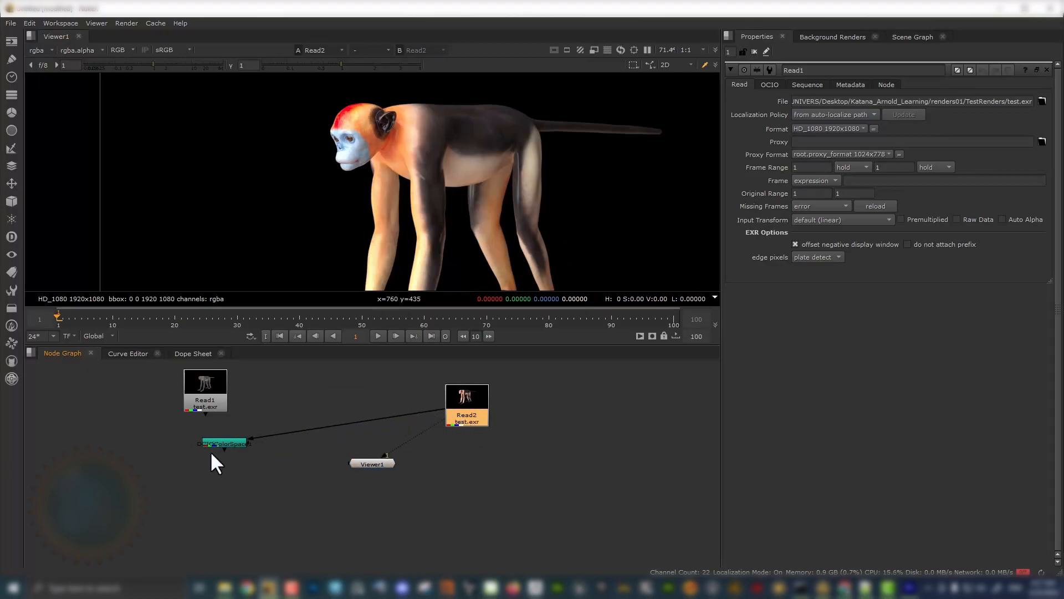
left_click(224, 444)
left_click_drag(224, 440, 465, 397)
left_click(485, 453)
key("1")
- Compare the monkey's colours between Read2 and its OCIOColorSpace conversion in the viewer, ending on Read2
scroll(464, 228, "down", 2)
scroll(464, 228, "up", 4)
left_click(471, 401)
key("1")
left_click(477, 458)
key("1")
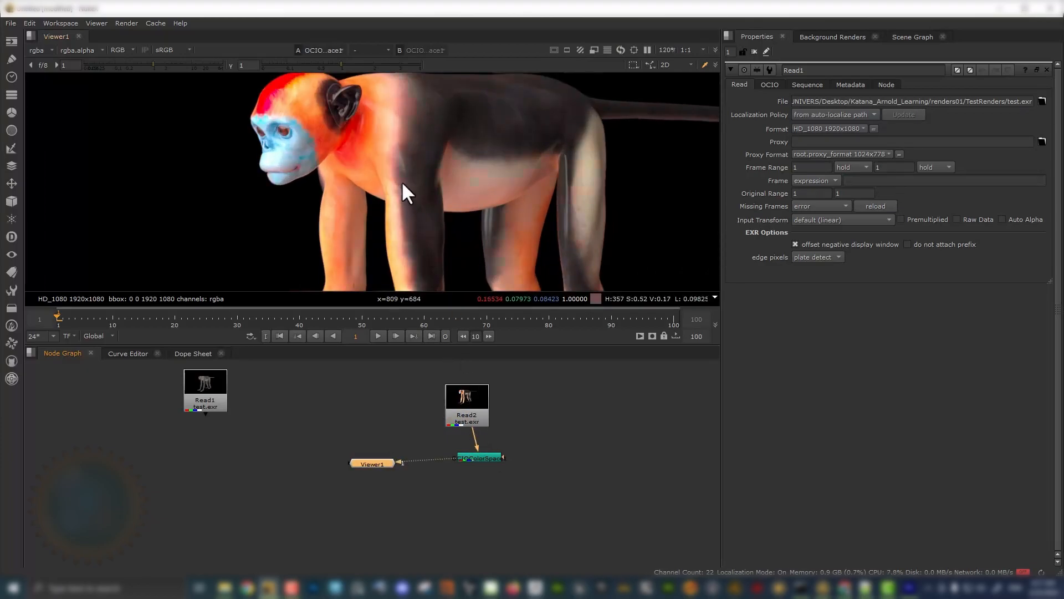
left_click(467, 407)
key("1")
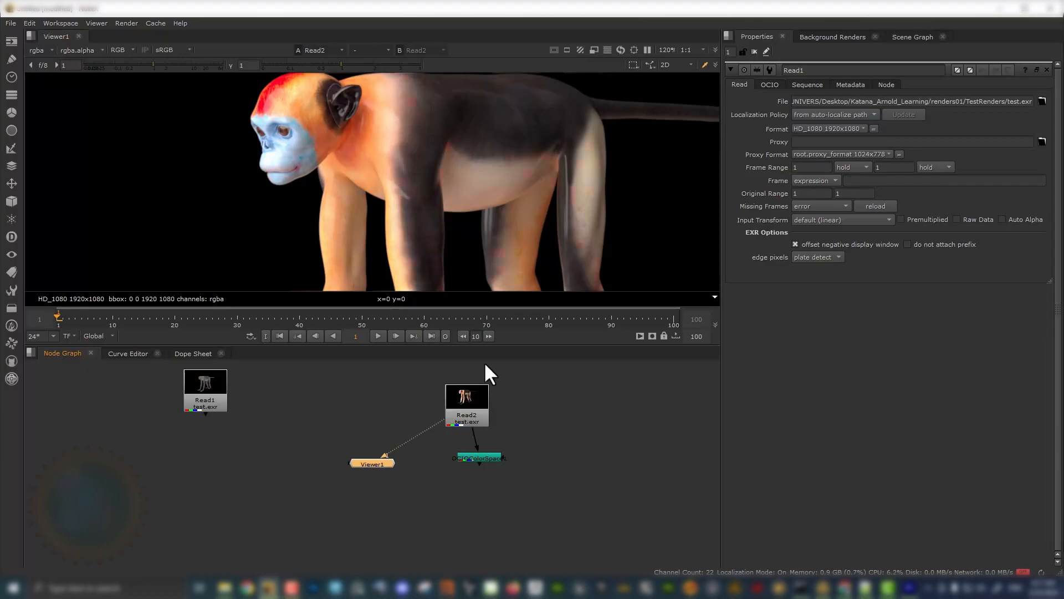
- Enlarge the viewer to full window and examine the whole Read2 render of the monkey
scroll(474, 217, "down", 4)
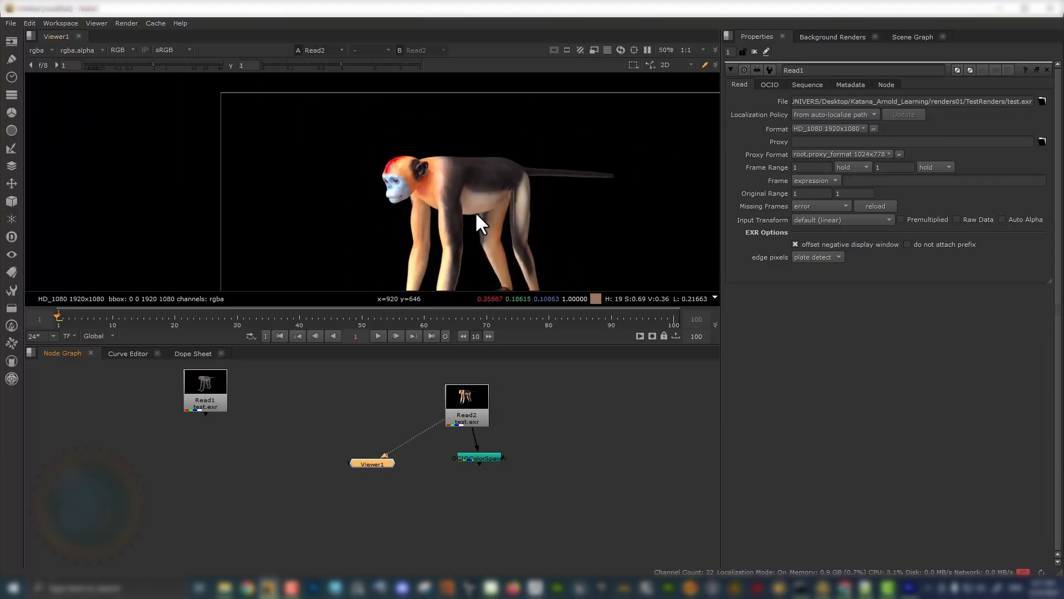
key("space")
middle_click_drag(538, 471, 576, 332)
scroll(519, 204, "up", 2)
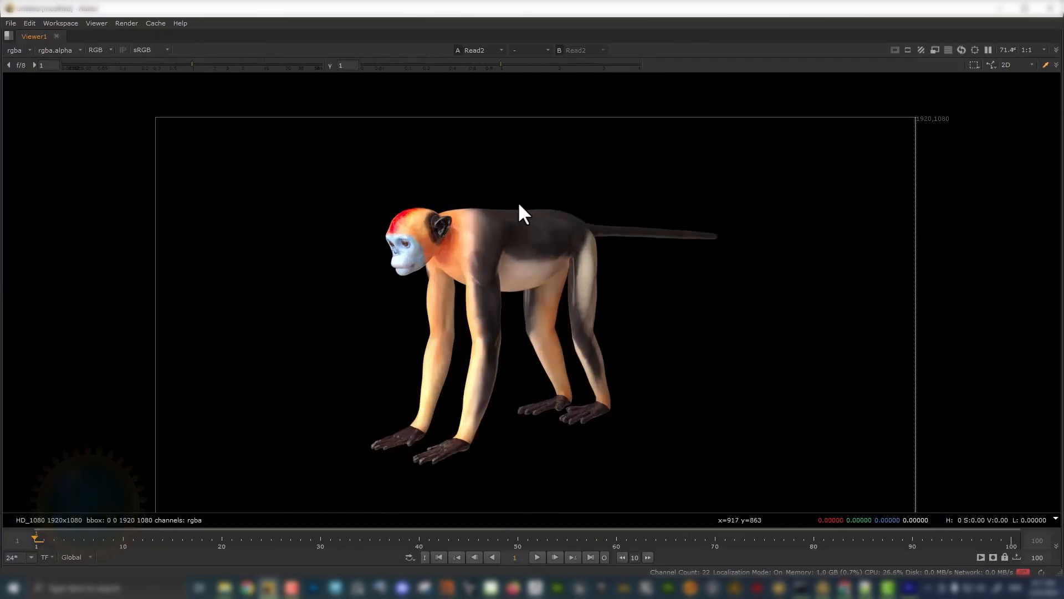
scroll(519, 206, "up", 1)
middle_click_drag(442, 232, 489, 187)
scroll(490, 187, "up", 1)
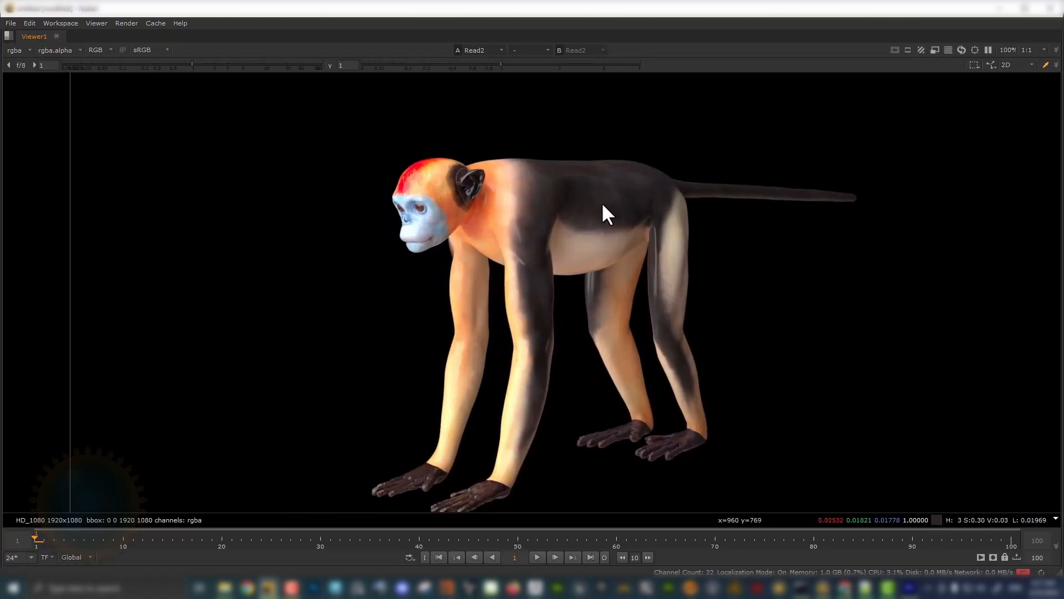